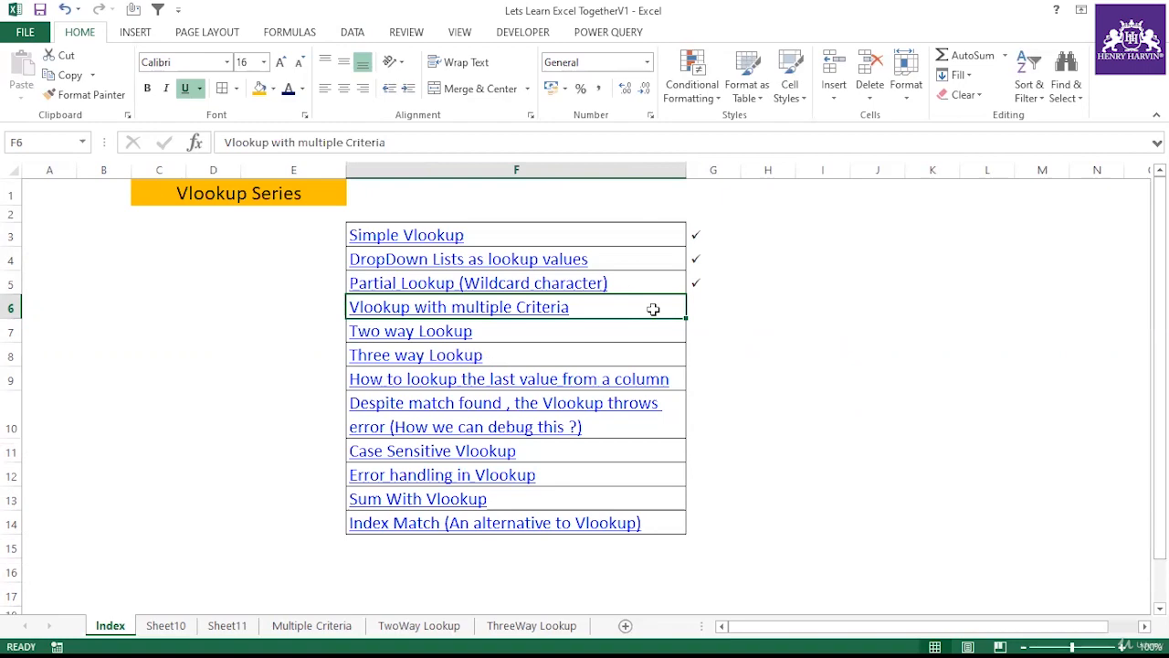
Step: Open the Multiple Criteria sheet and examine the Candidate, Test and Score source data in A1:C22
click(307, 626)
click(358, 448)
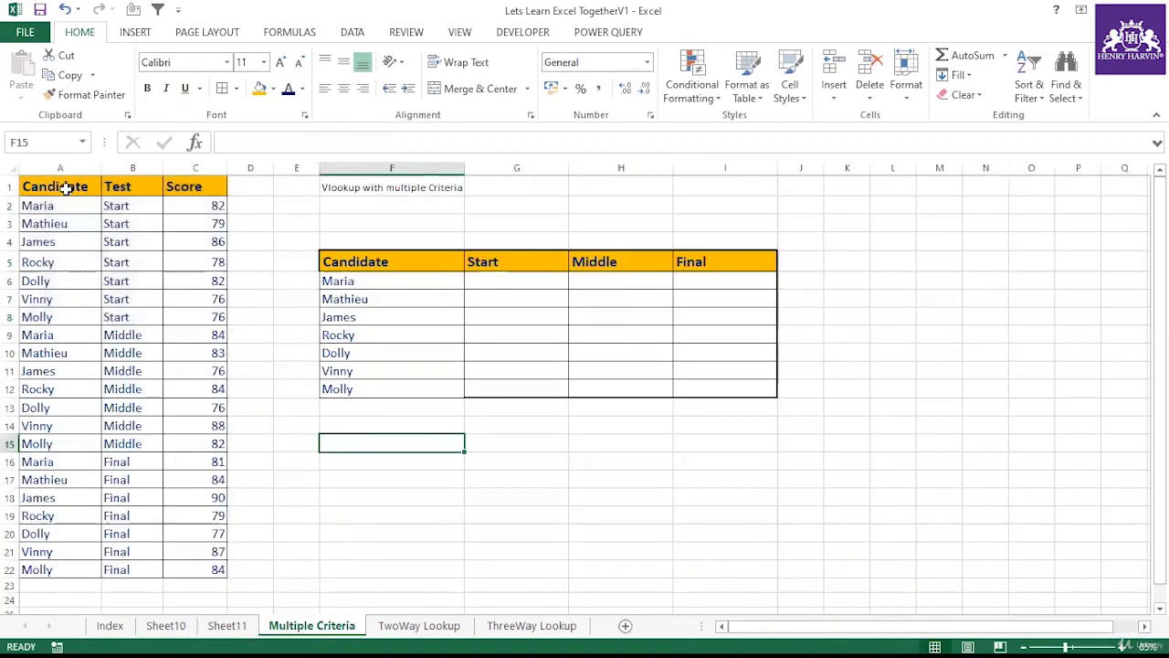
drag(58, 186, 219, 572)
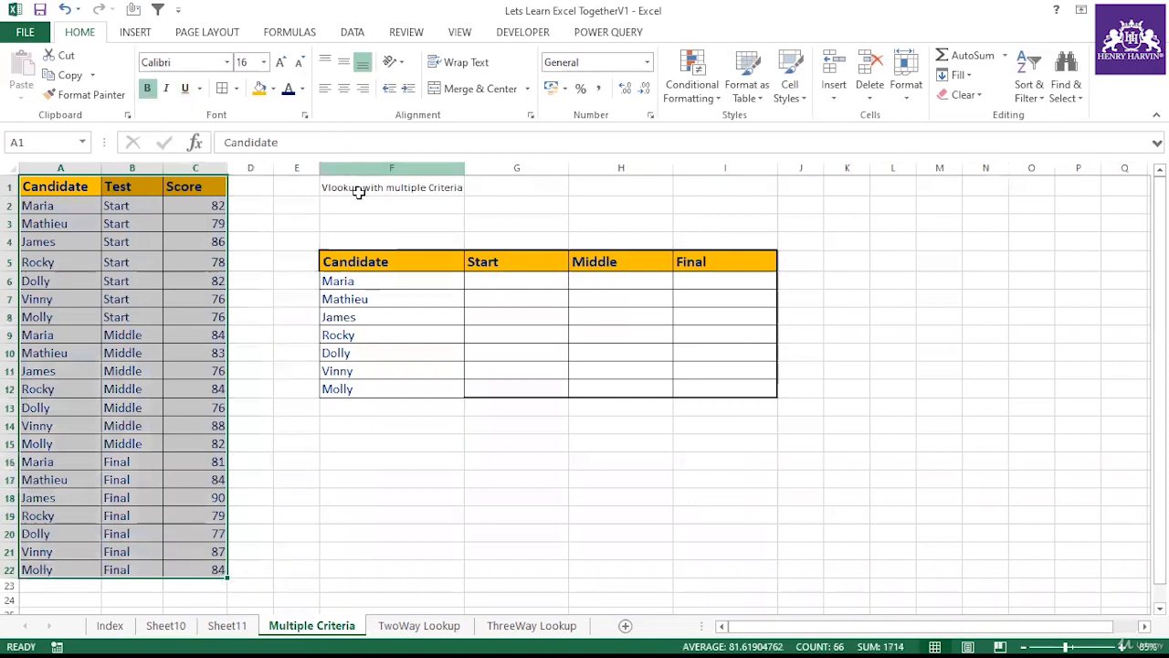
click(357, 192)
click(360, 444)
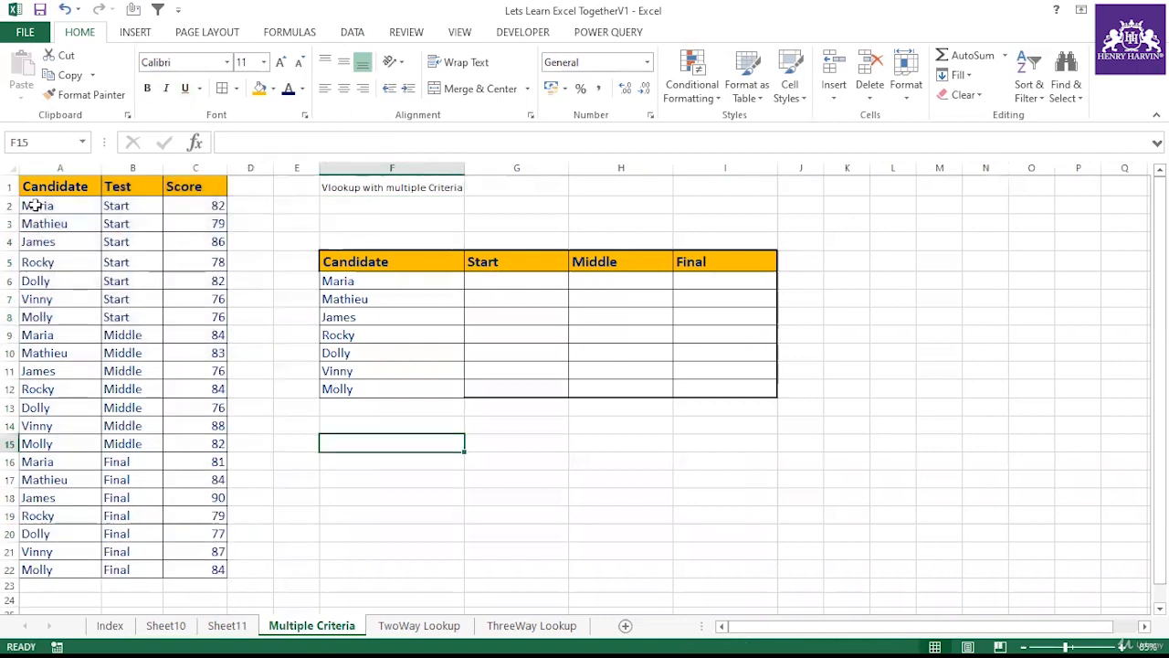
click(35, 206)
drag(34, 230, 57, 565)
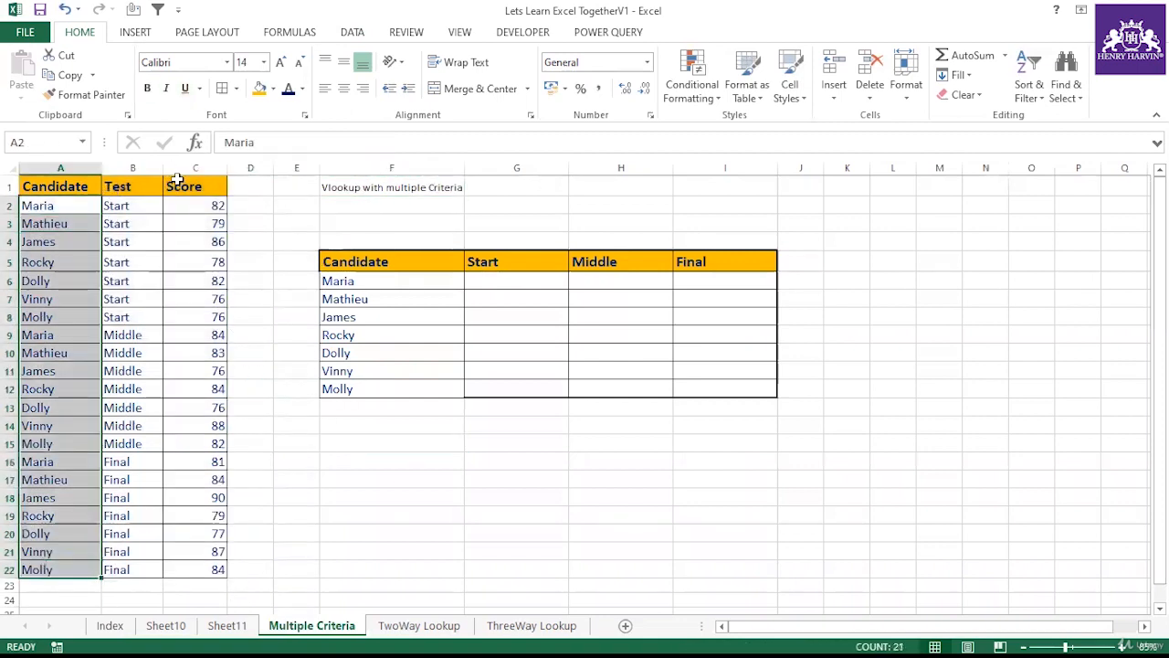
drag(183, 186, 212, 568)
drag(122, 187, 150, 576)
drag(65, 204, 218, 571)
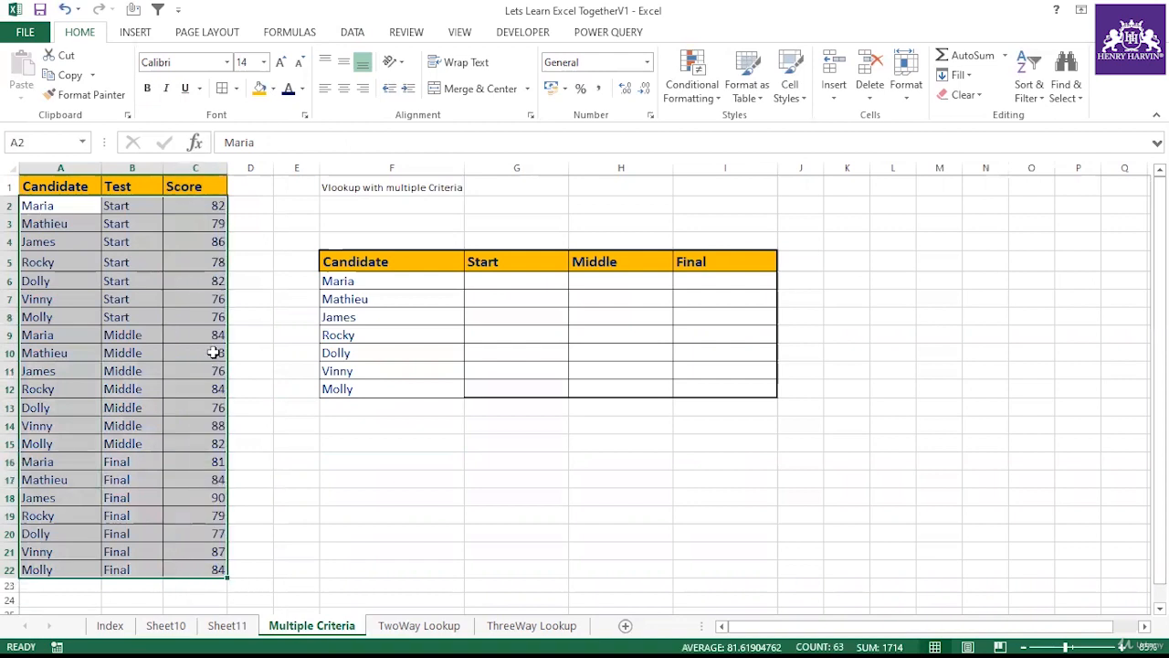
Step: Examine the lookup table's candidate names and its Start, Middle and Final column headers
click(370, 284)
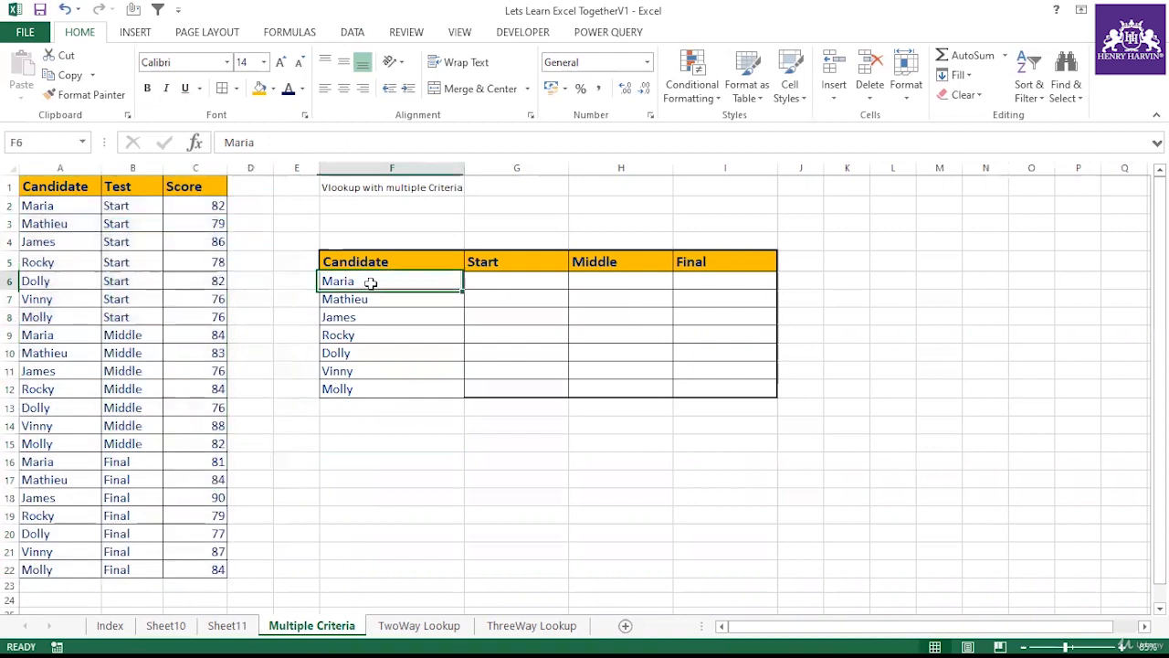
click(502, 278)
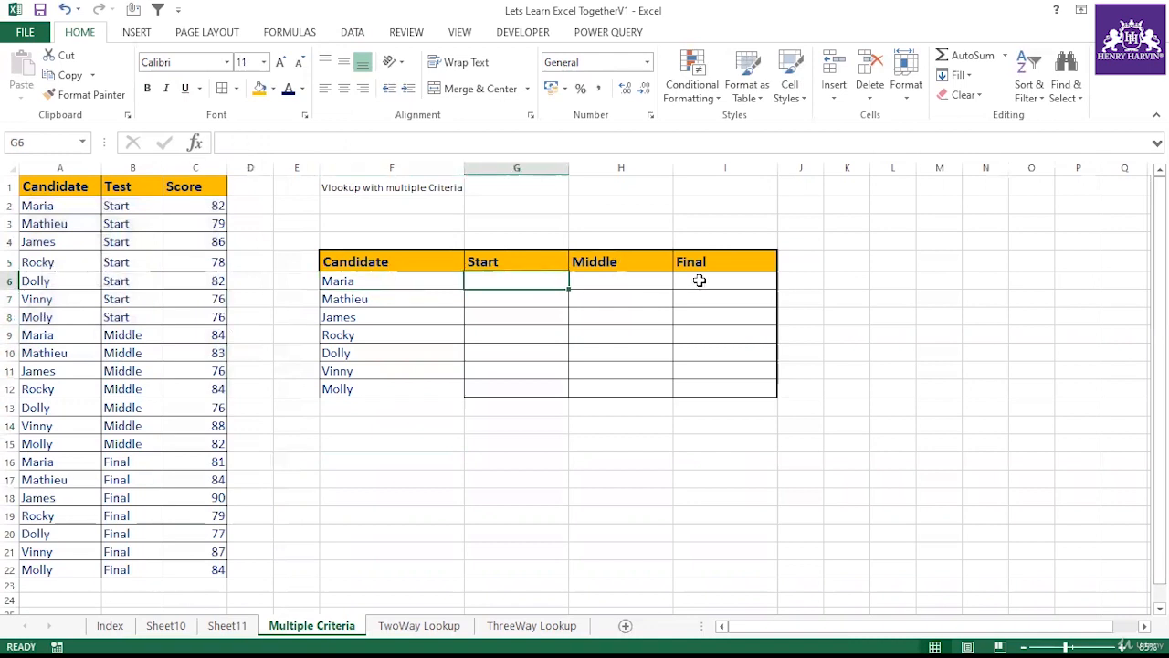
drag(475, 262, 713, 269)
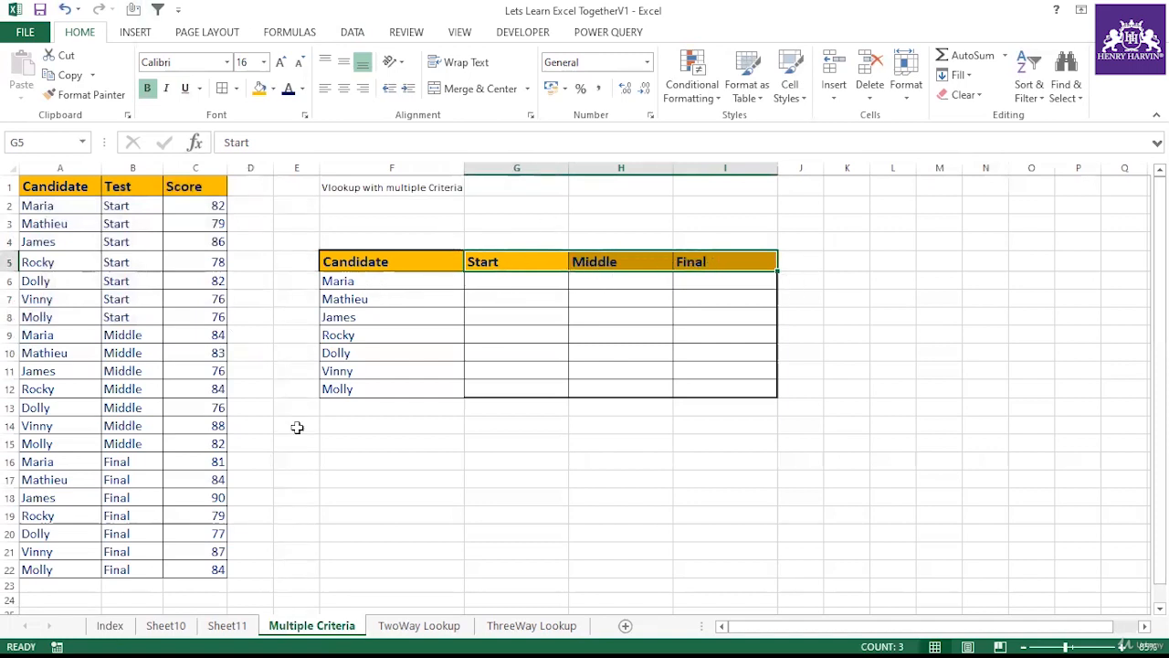
click(383, 280)
click(484, 267)
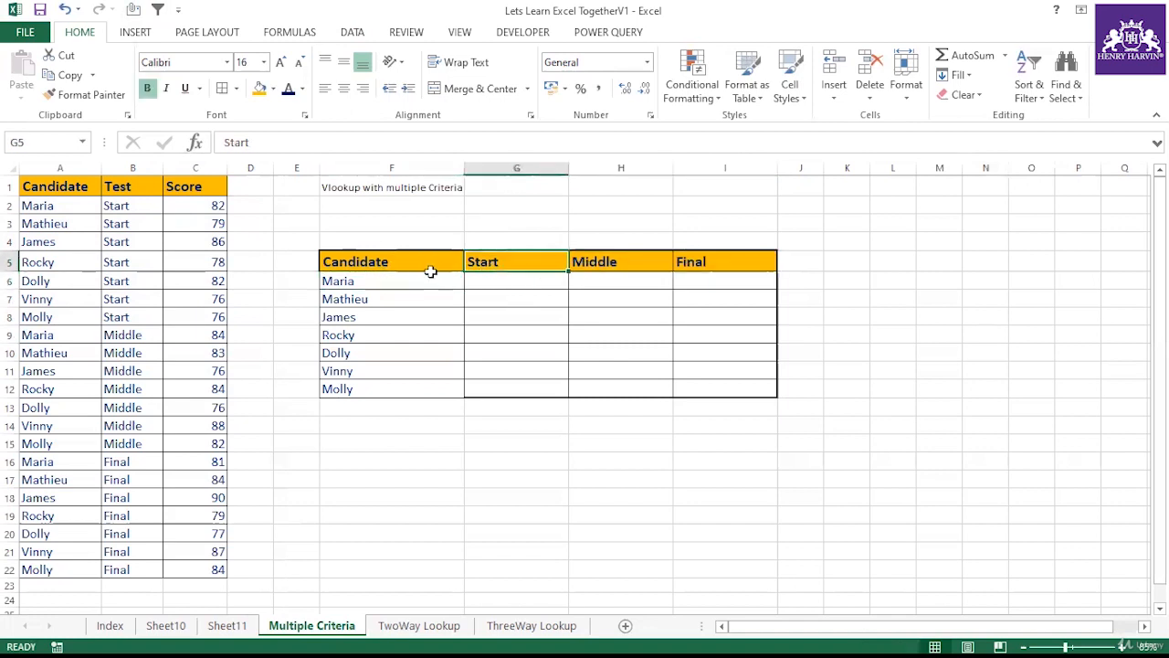
click(392, 280)
click(653, 277)
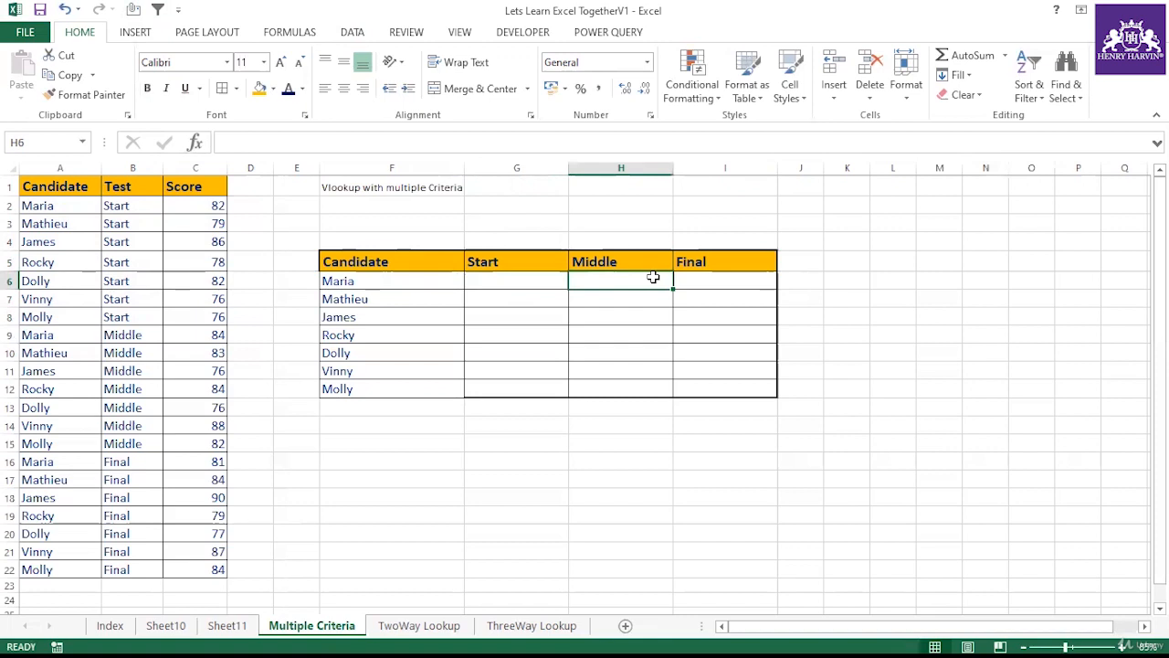
click(466, 282)
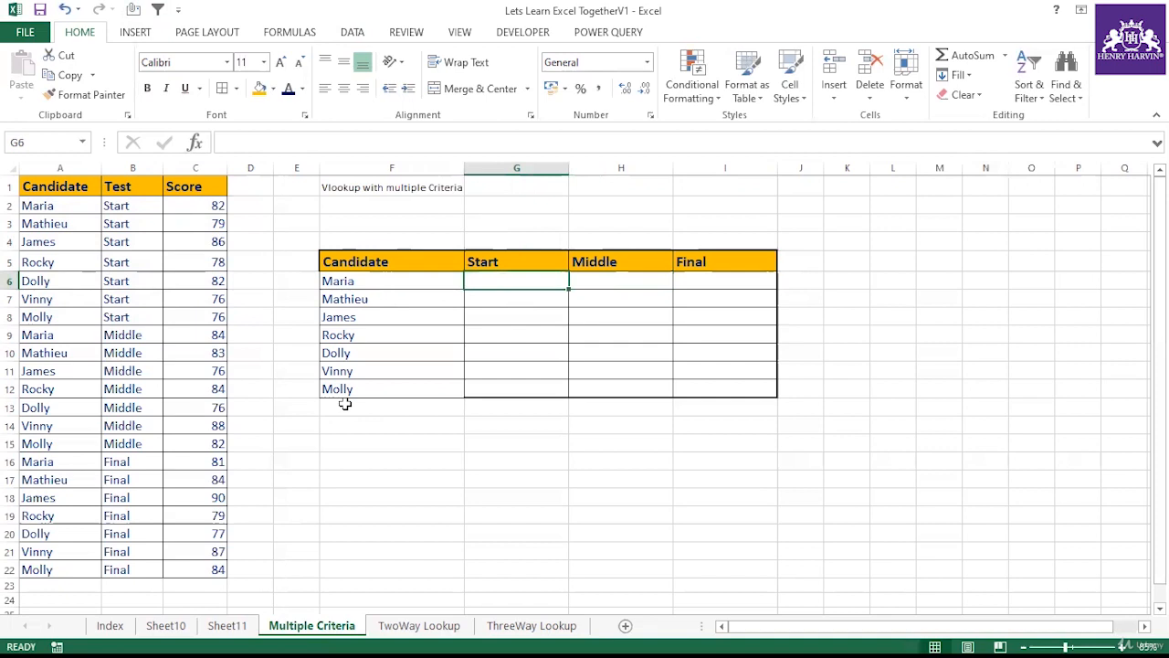
text(=vlook)
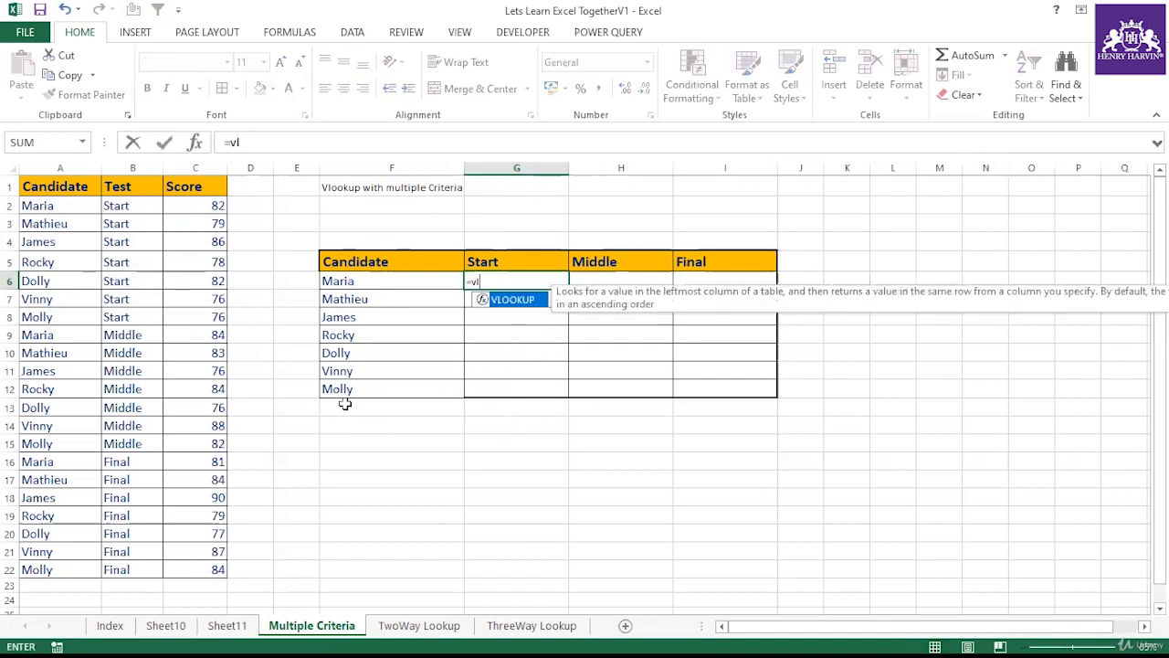
double_click(514, 300)
click(368, 281)
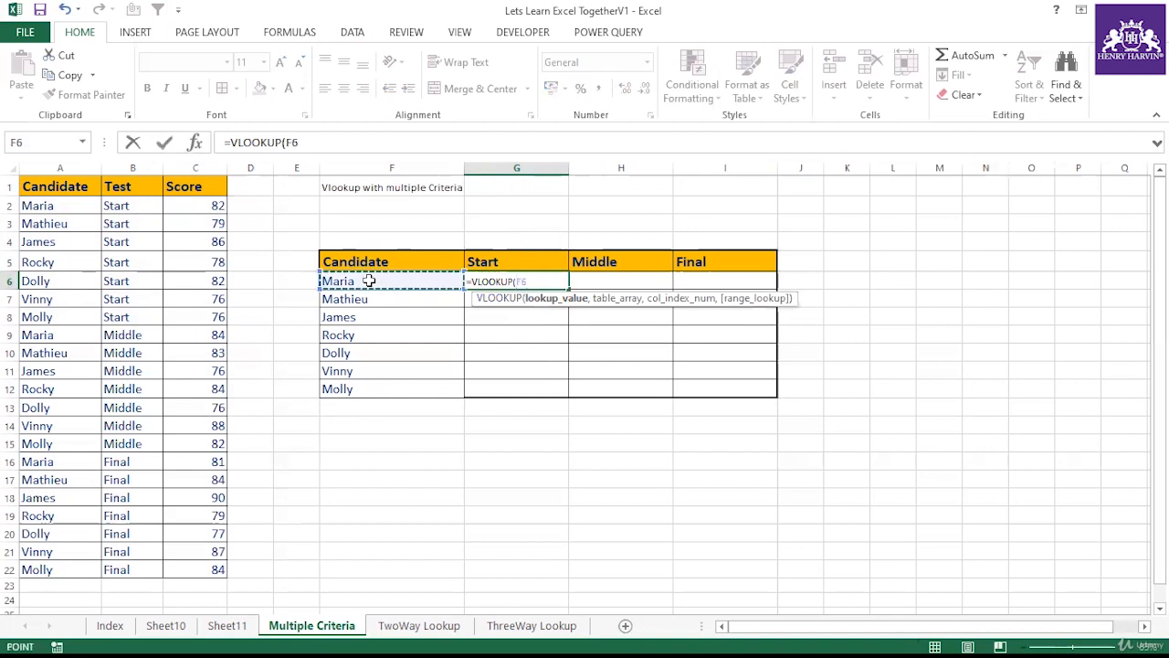
text(,)
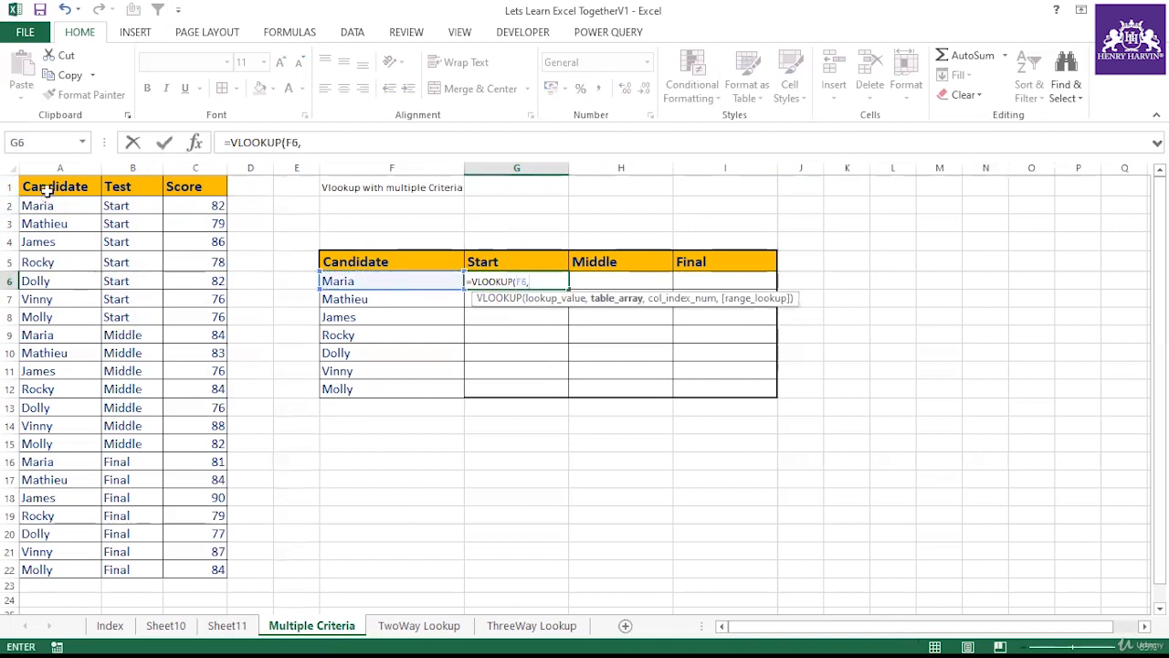
drag(48, 188, 204, 570)
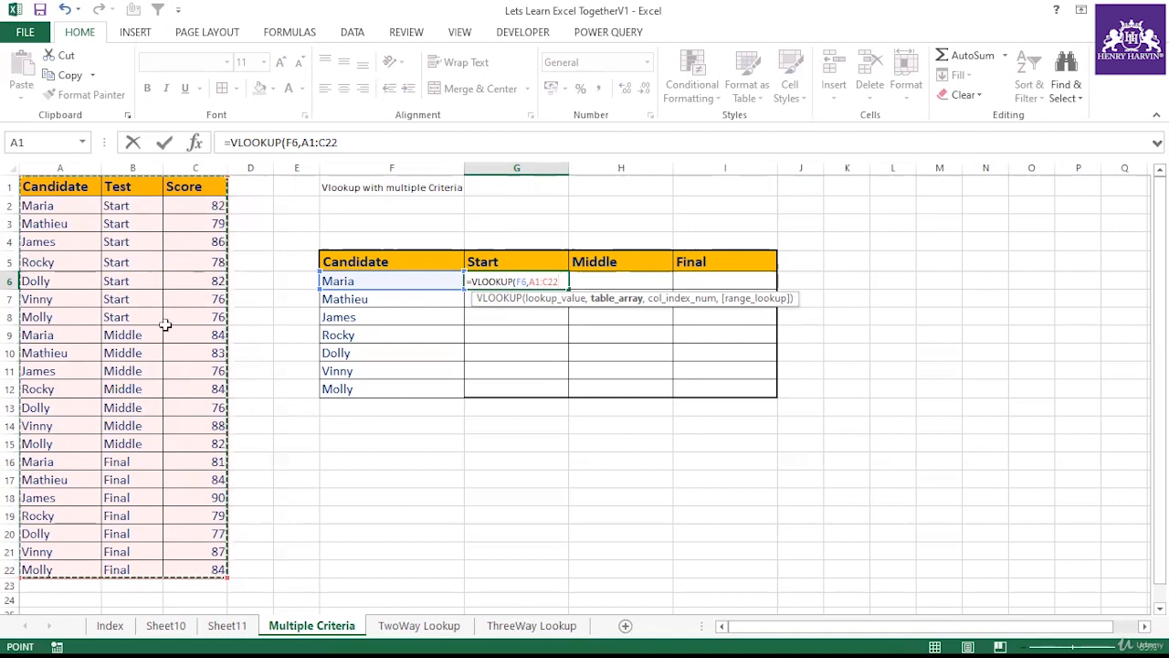
drag(302, 143, 359, 143)
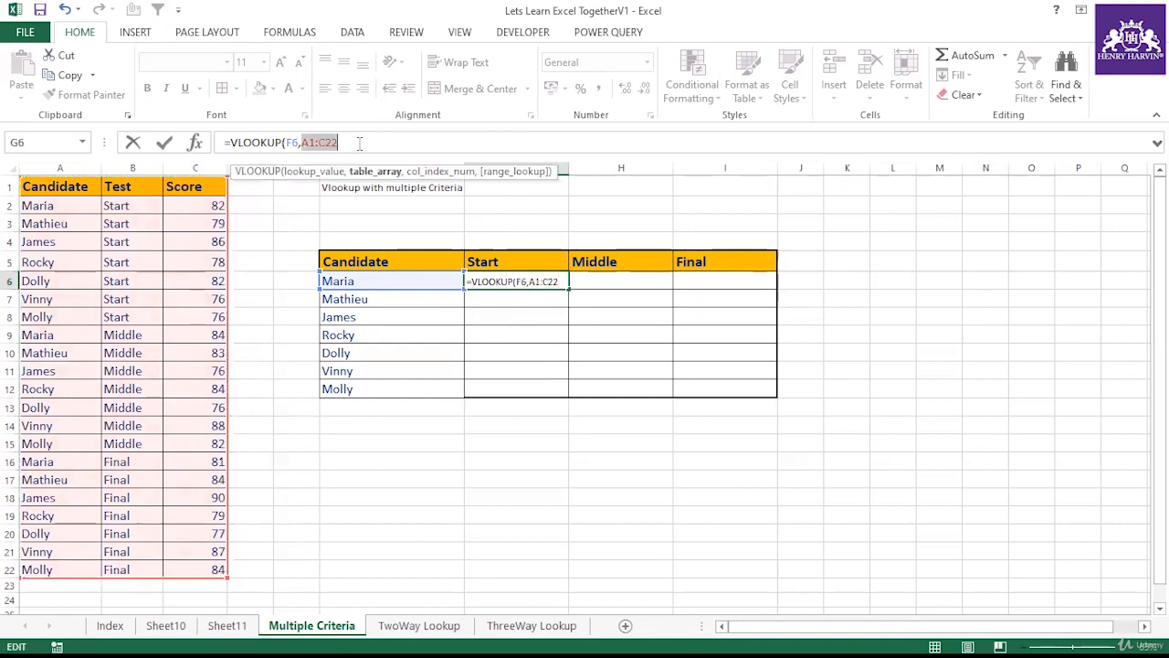
key(F4)
click(393, 141)
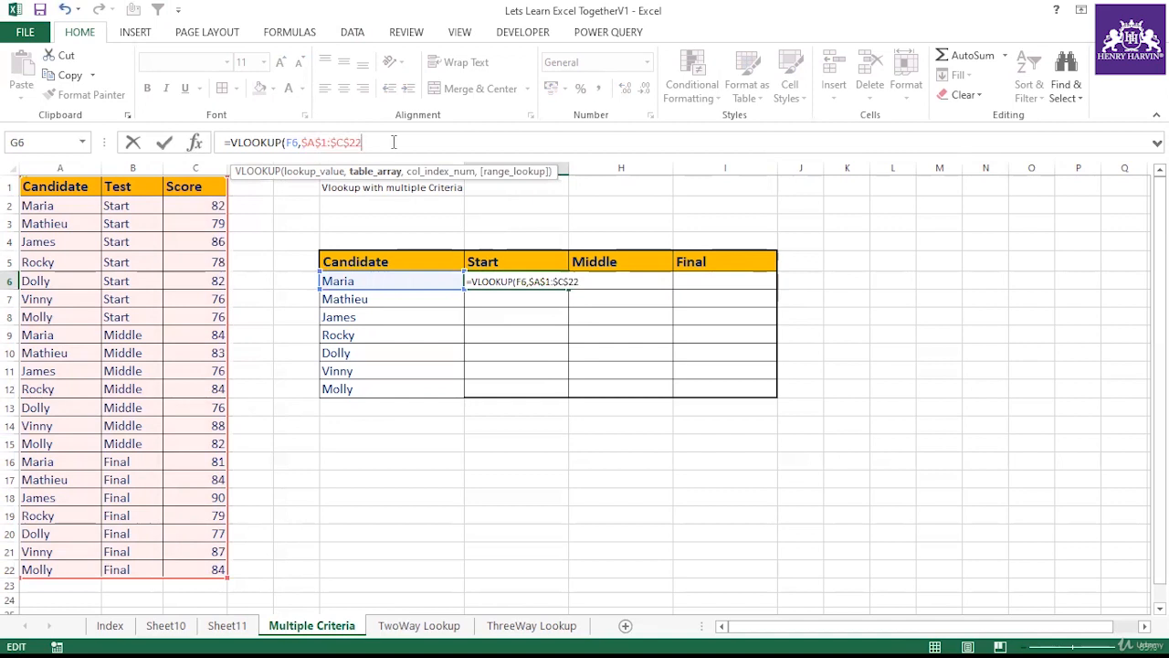
text(,)
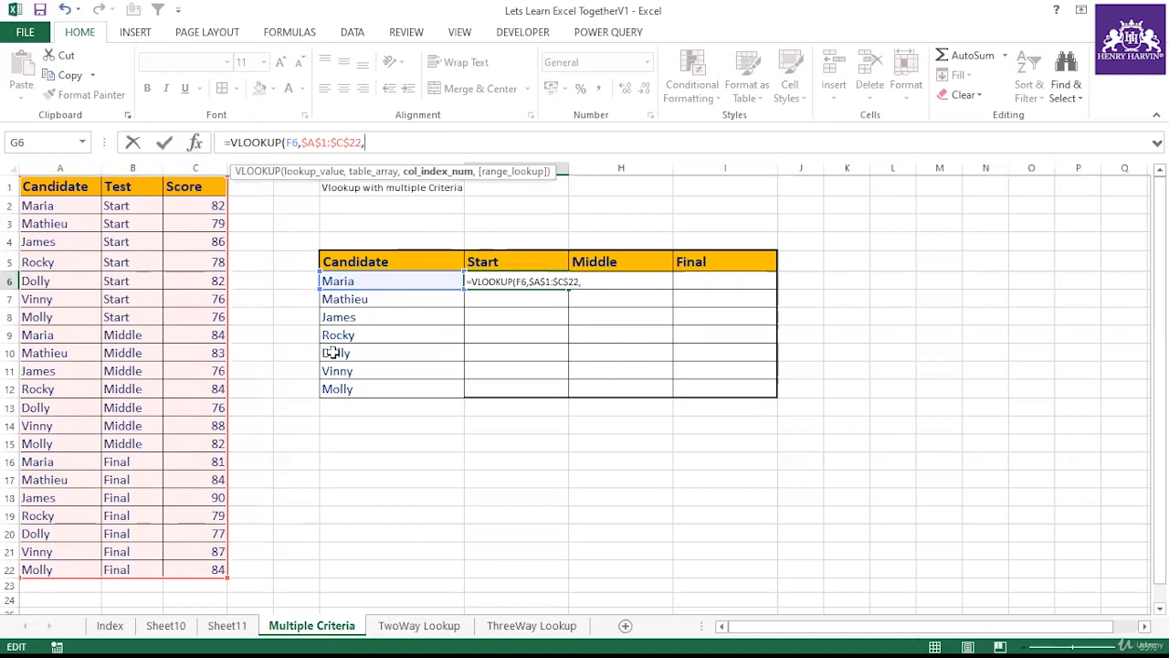
key(Escape)
click(637, 481)
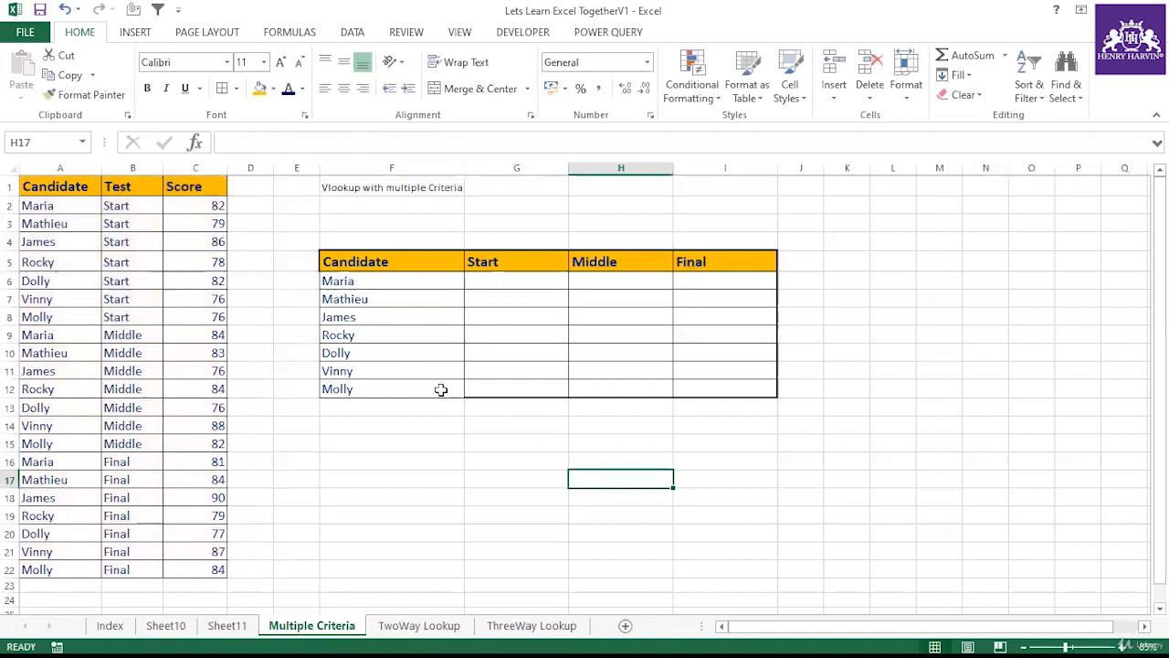
Step: Examine the Candidate, Test and Score columns of the source data again
click(382, 283)
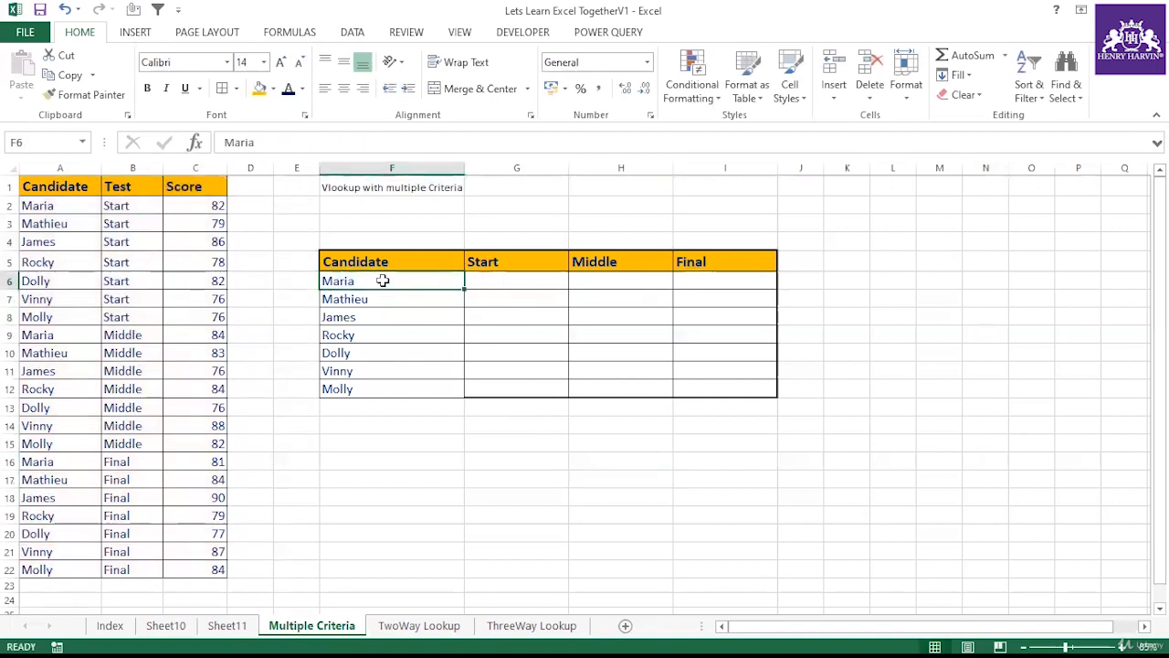
drag(75, 205, 84, 568)
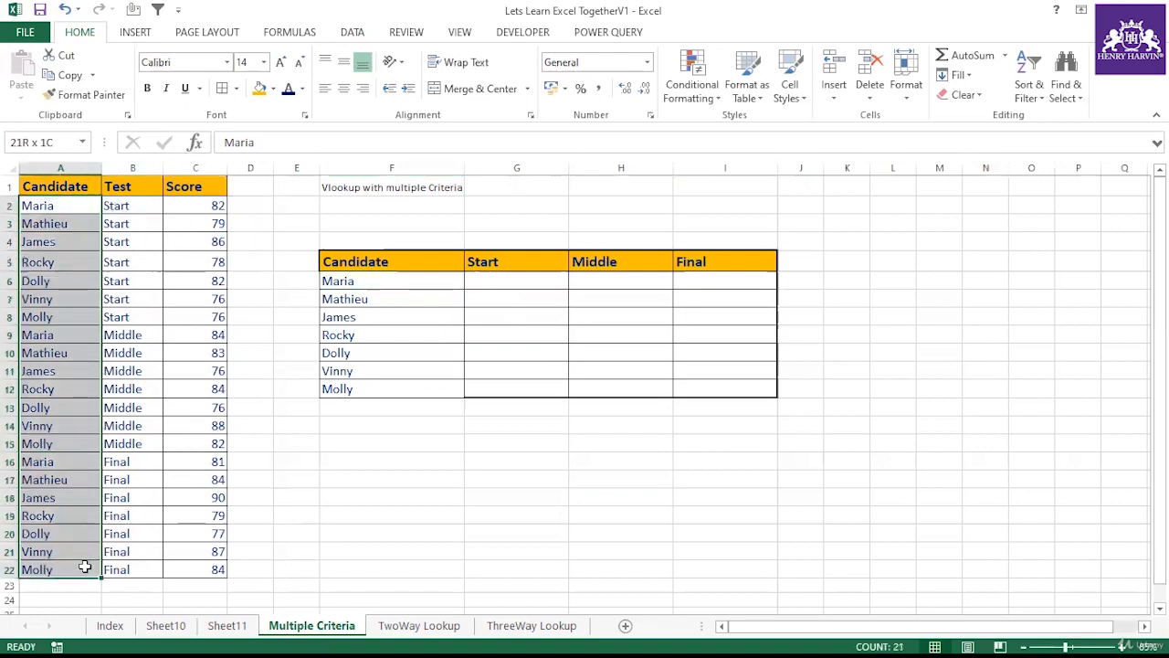
drag(136, 206, 125, 569)
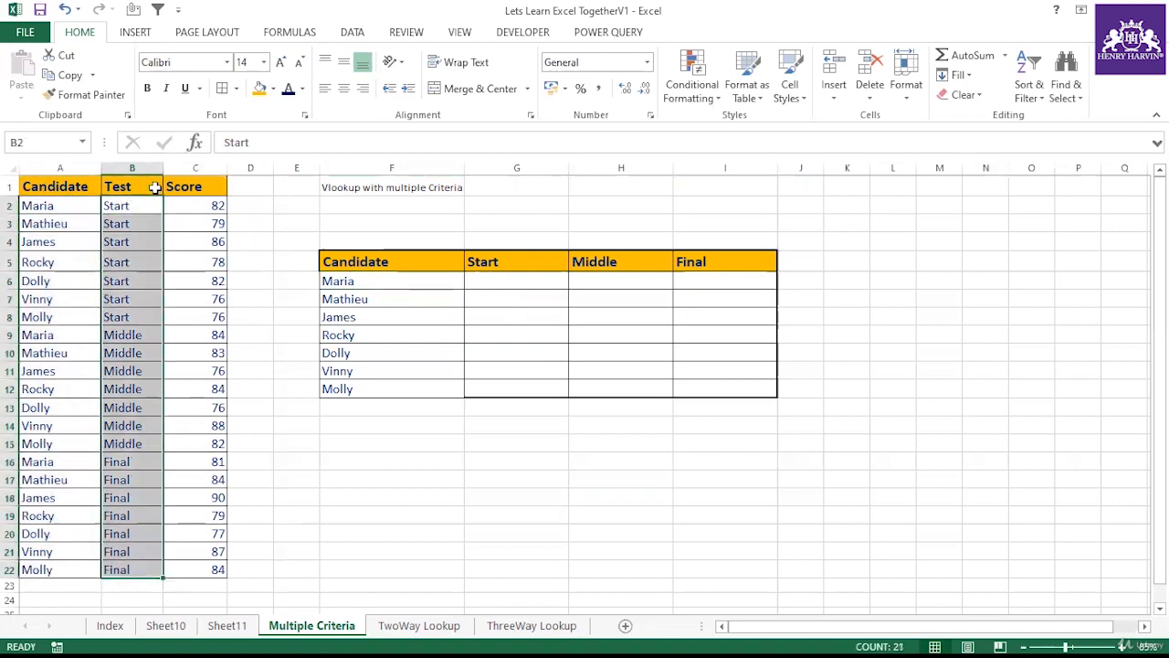
drag(195, 198, 216, 567)
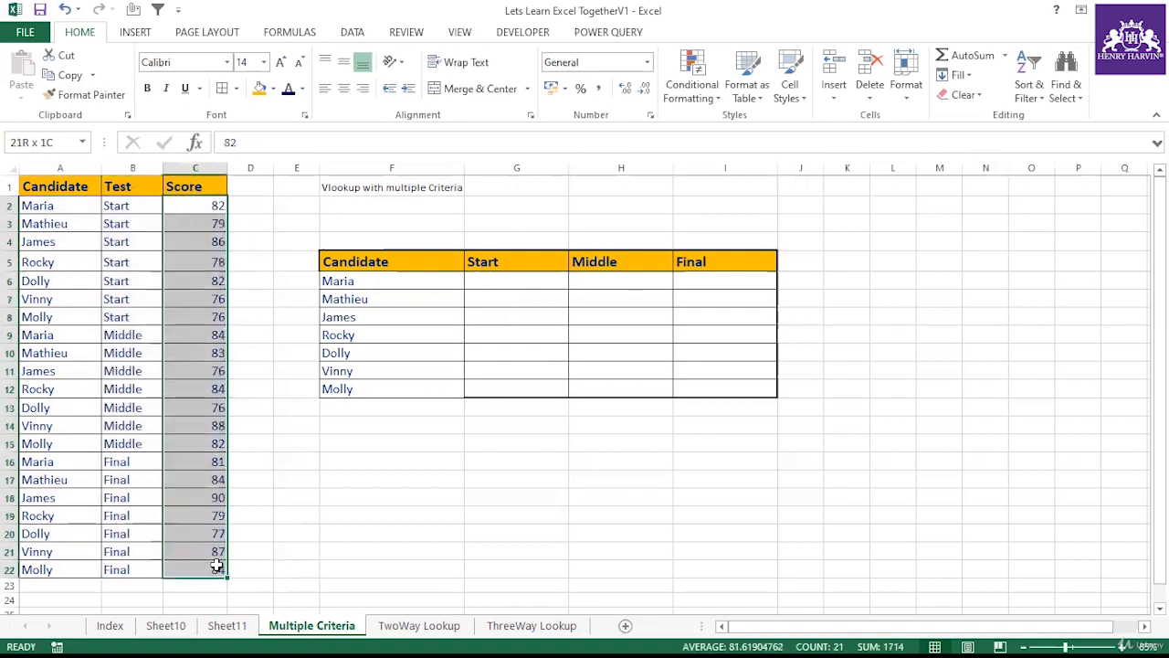
click(251, 497)
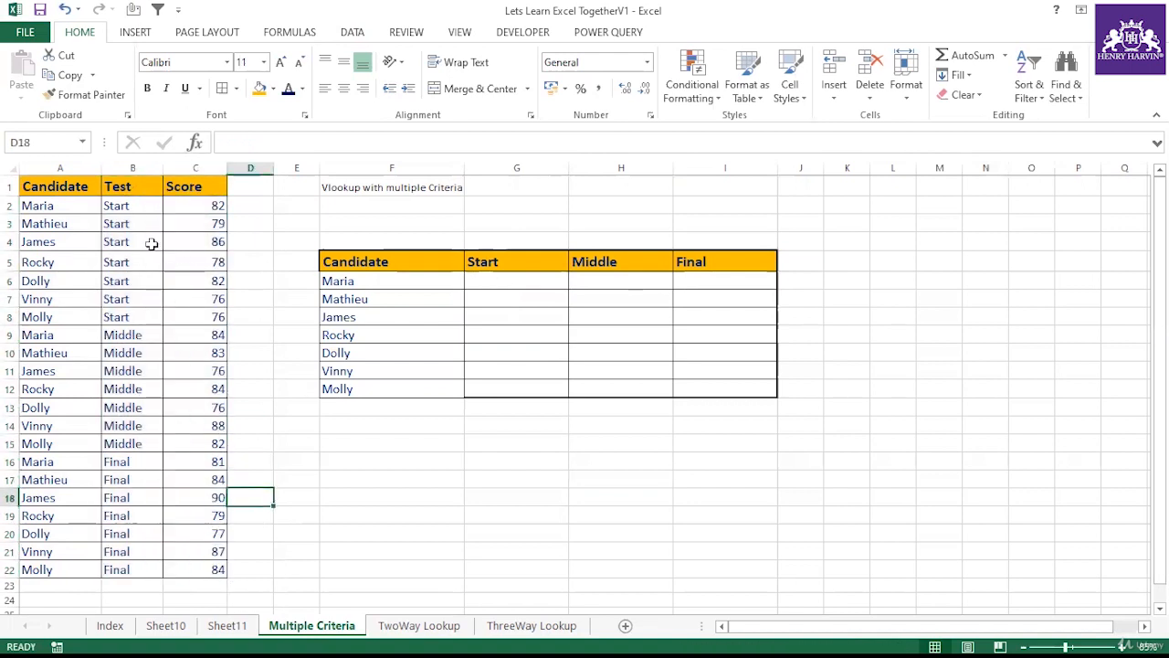
click(245, 180)
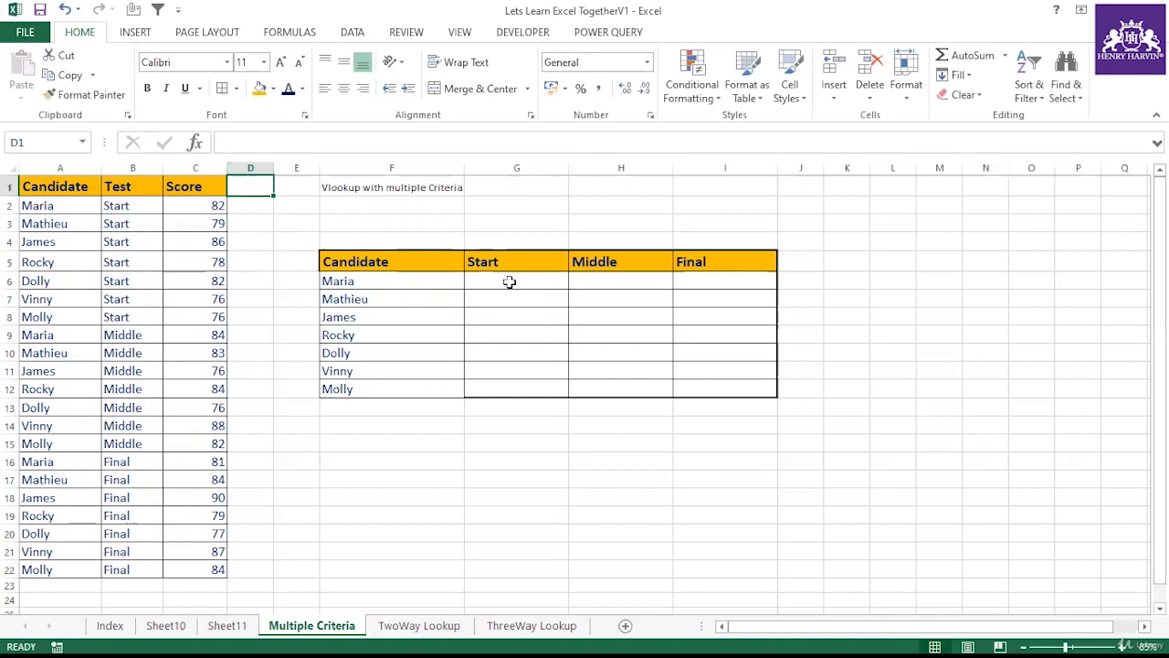
drag(57, 185, 104, 564)
click(390, 496)
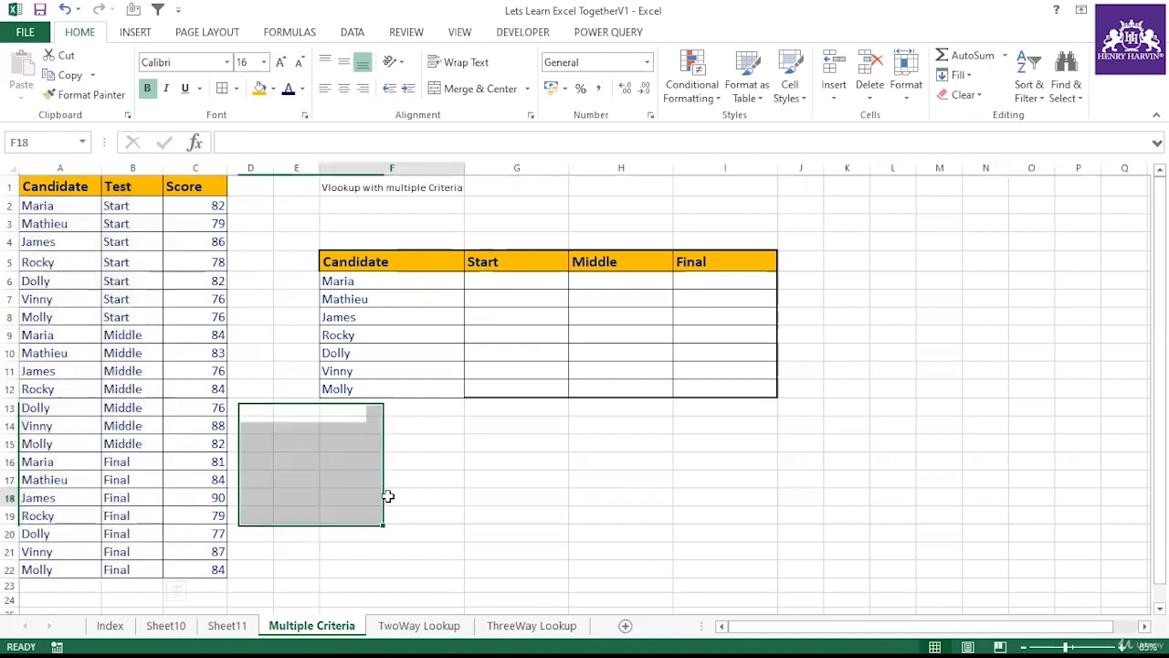
Step: Enter a formula in G6 joining the candidate name in F6 with the Start header in G5
click(485, 283)
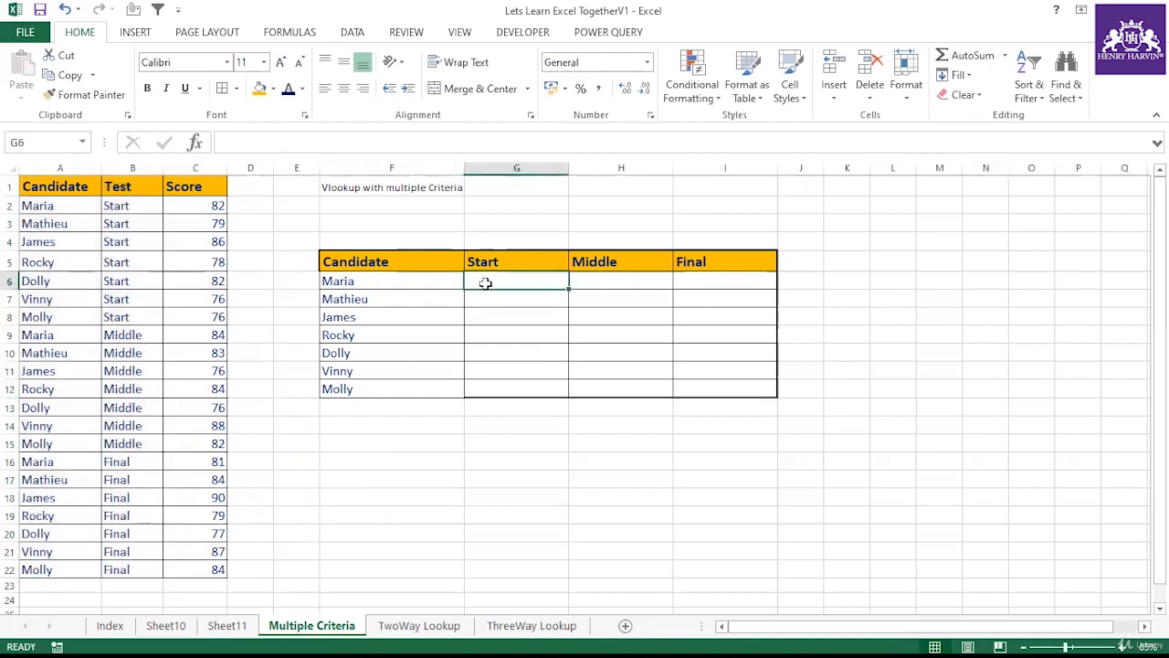
text(=)
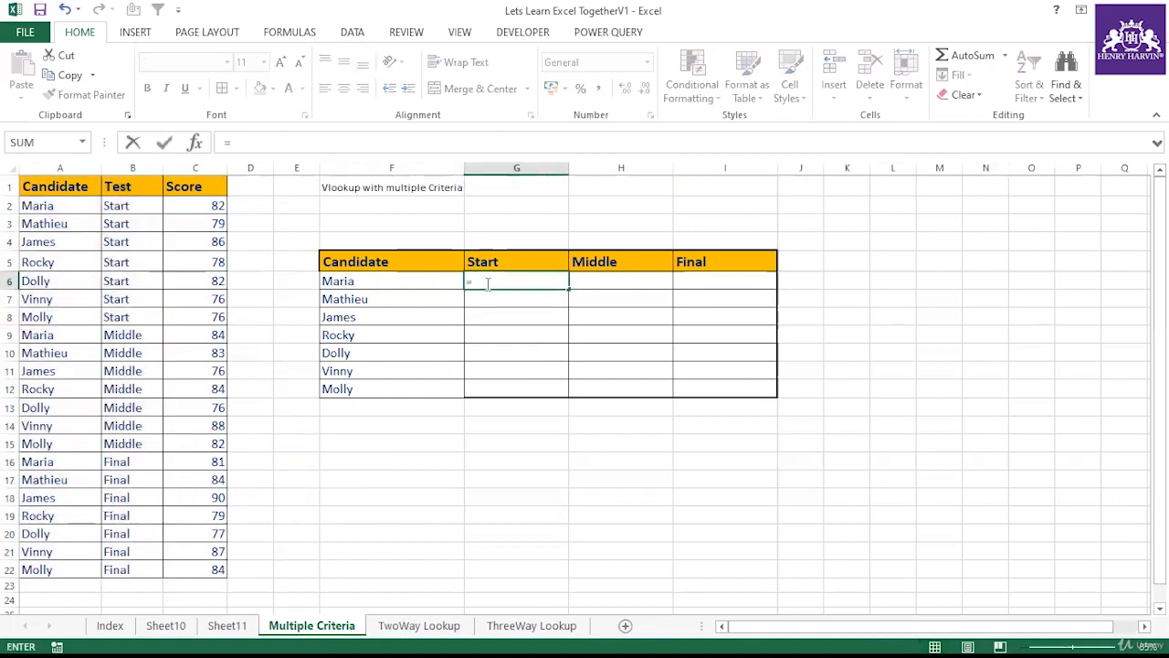
click(393, 286)
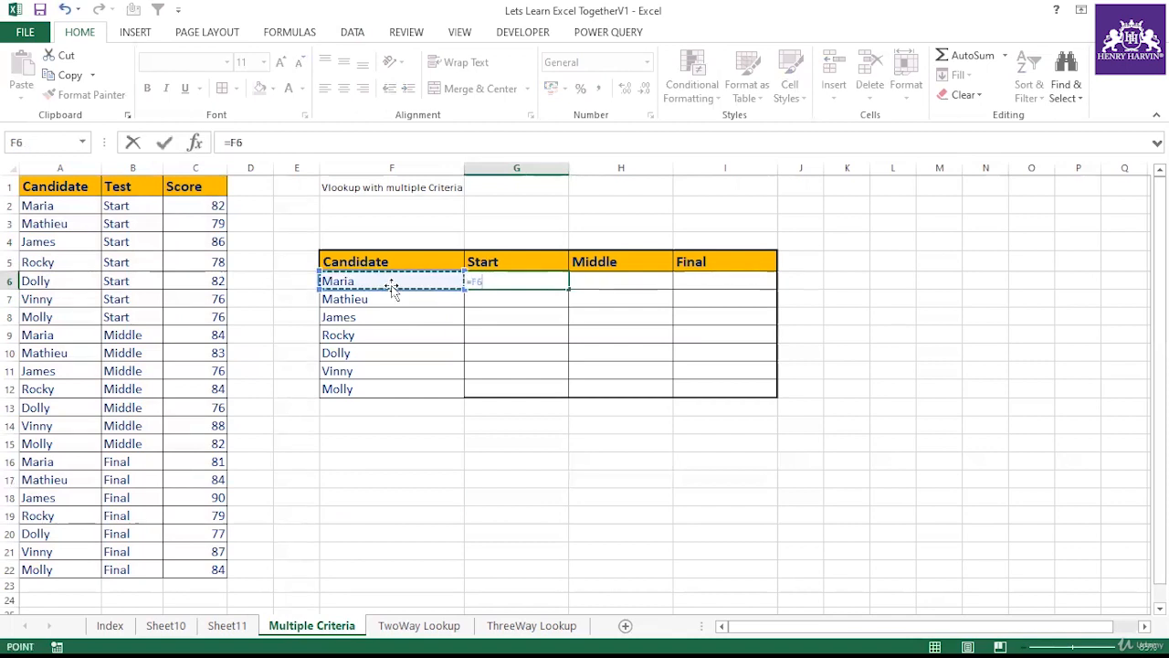
text(&)
click(477, 262)
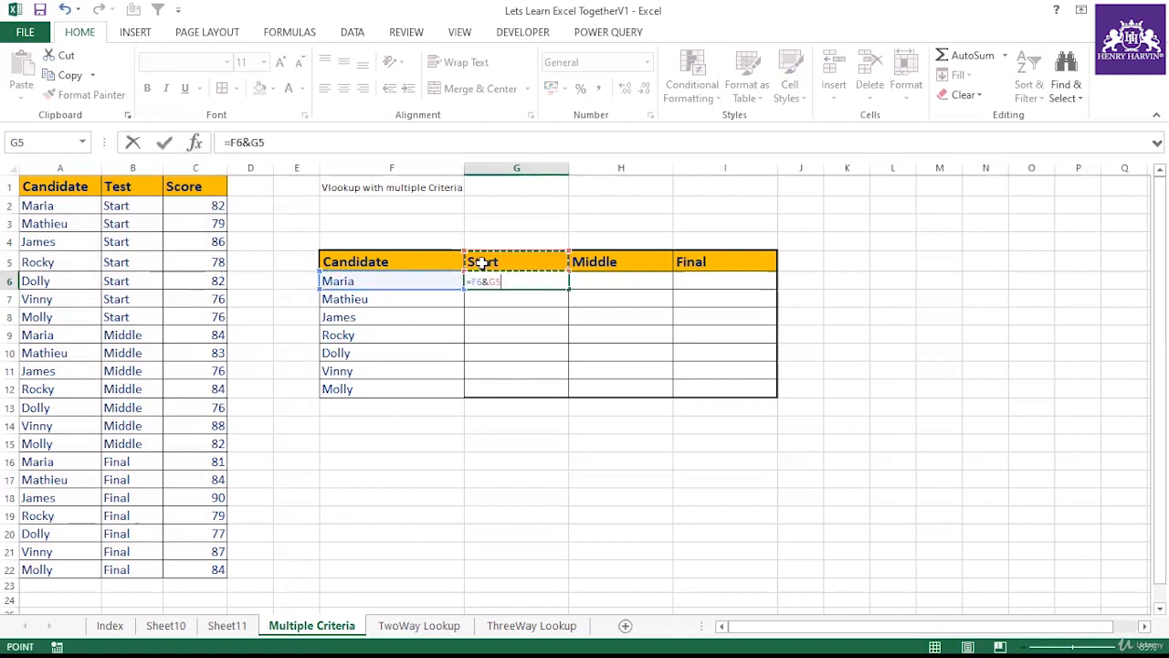
key(Return)
click(509, 277)
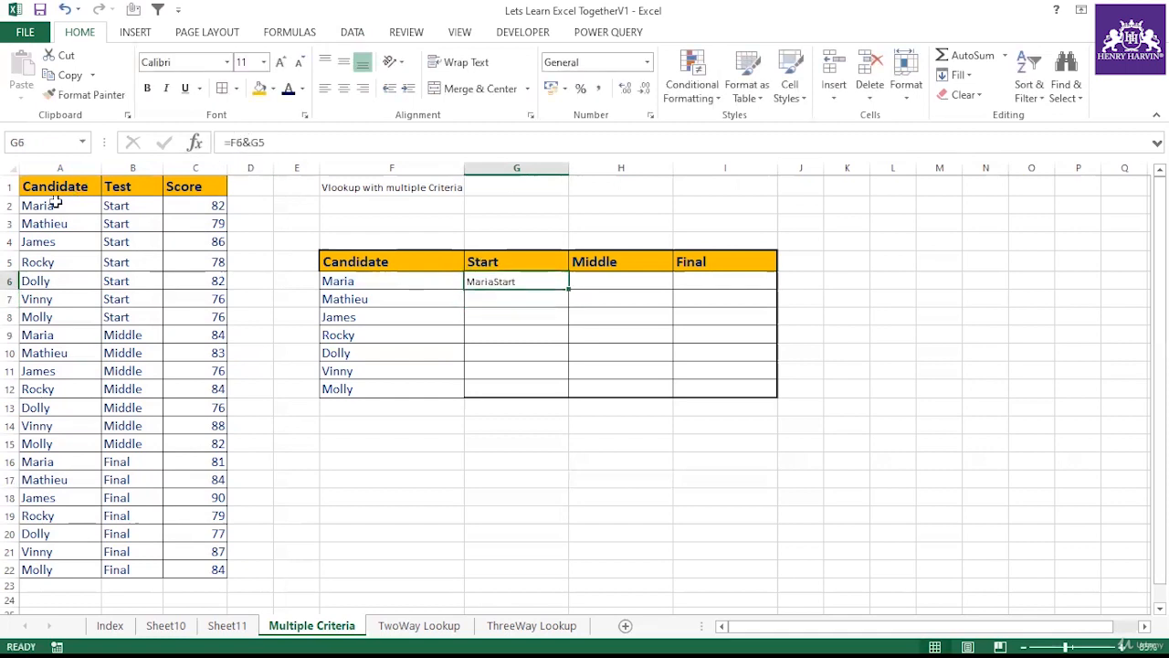
drag(66, 210, 133, 208)
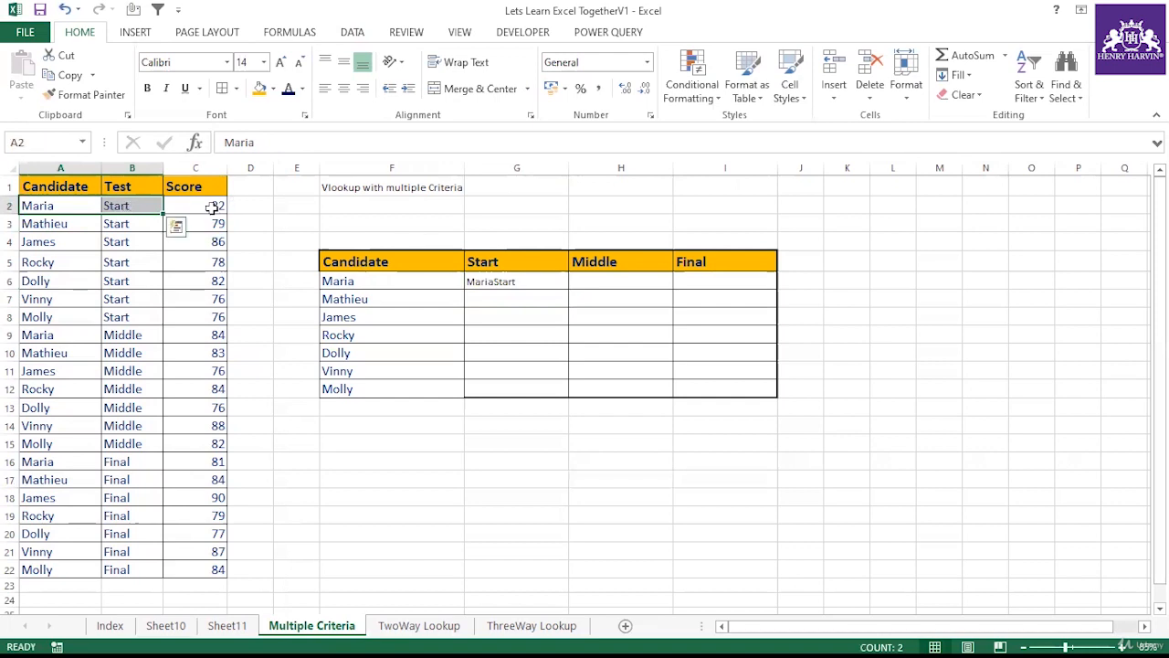
click(211, 208)
Step: Wrap the G6 formula's F6&G5 lookup value in a VLOOKUP function
click(532, 283)
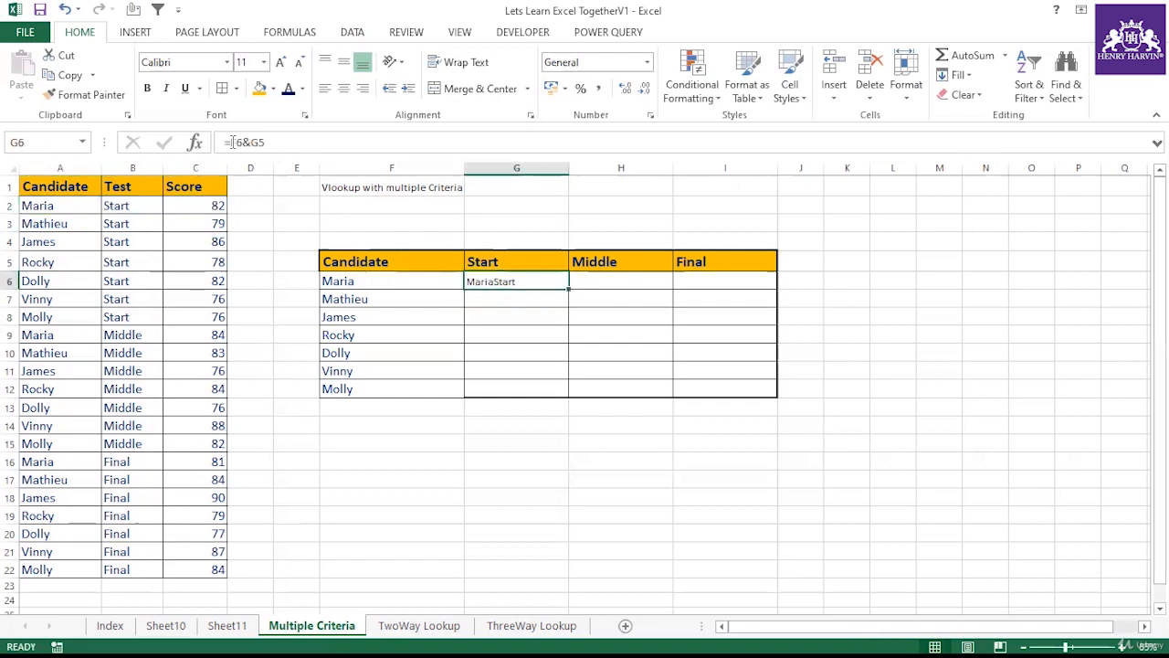
click(233, 142)
text(vlo)
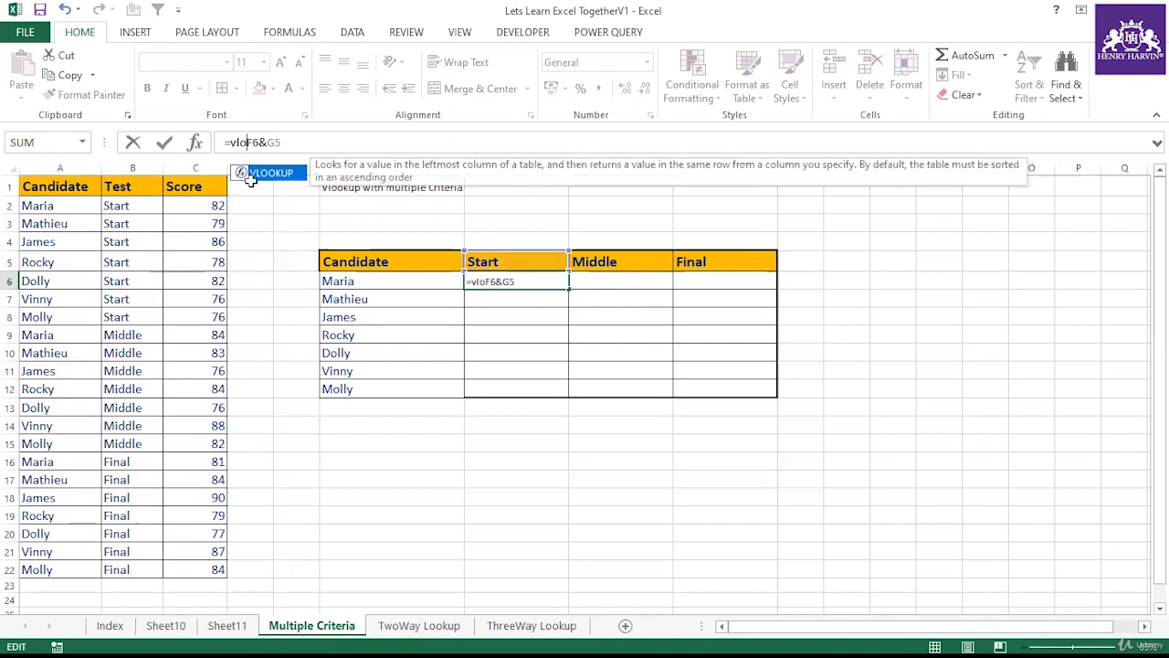
double_click(260, 174)
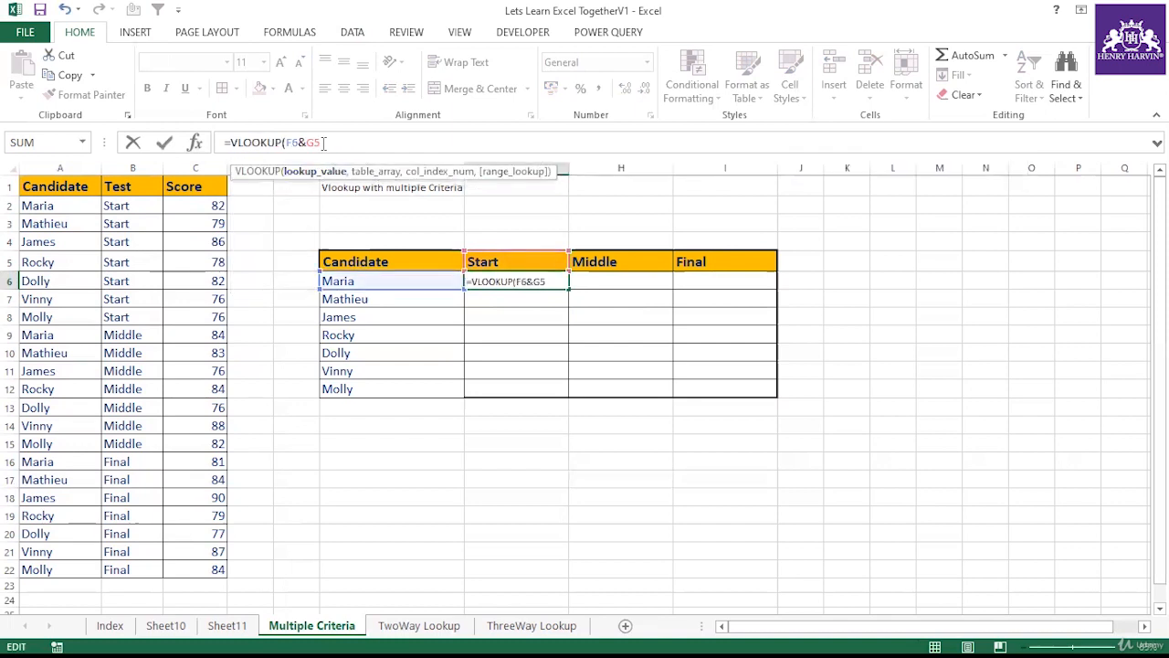
Step: Add A2:A22&B2:B22 as the VLOOKUP table array argument
text(,)
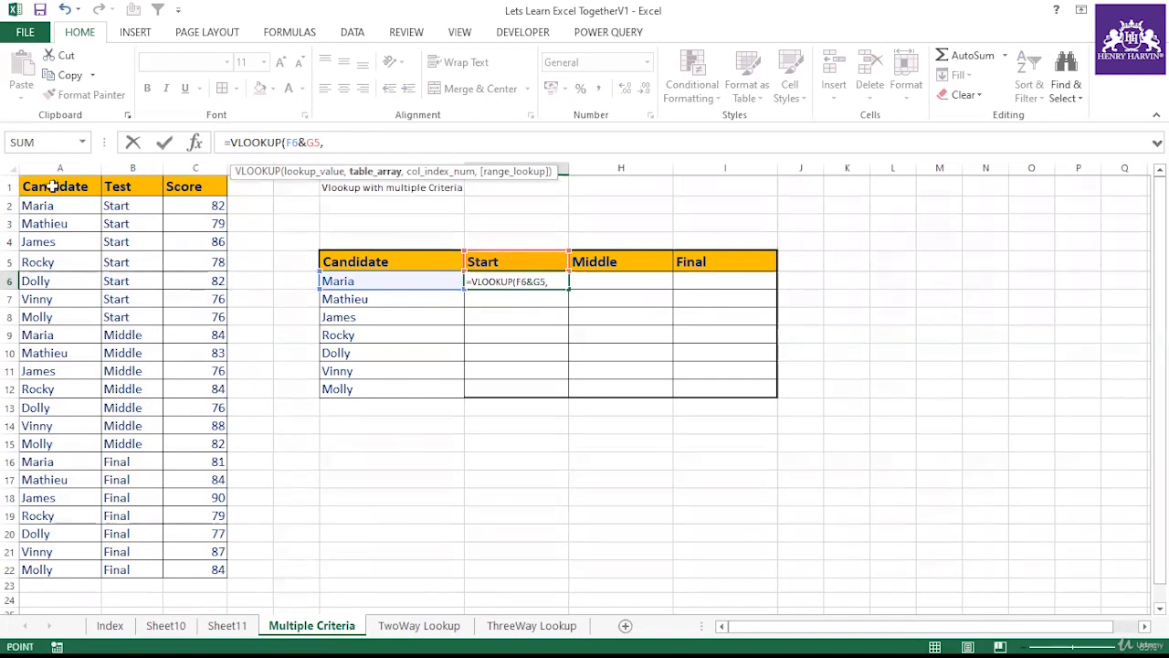
drag(55, 187, 119, 227)
click(53, 206)
drag(53, 206, 49, 570)
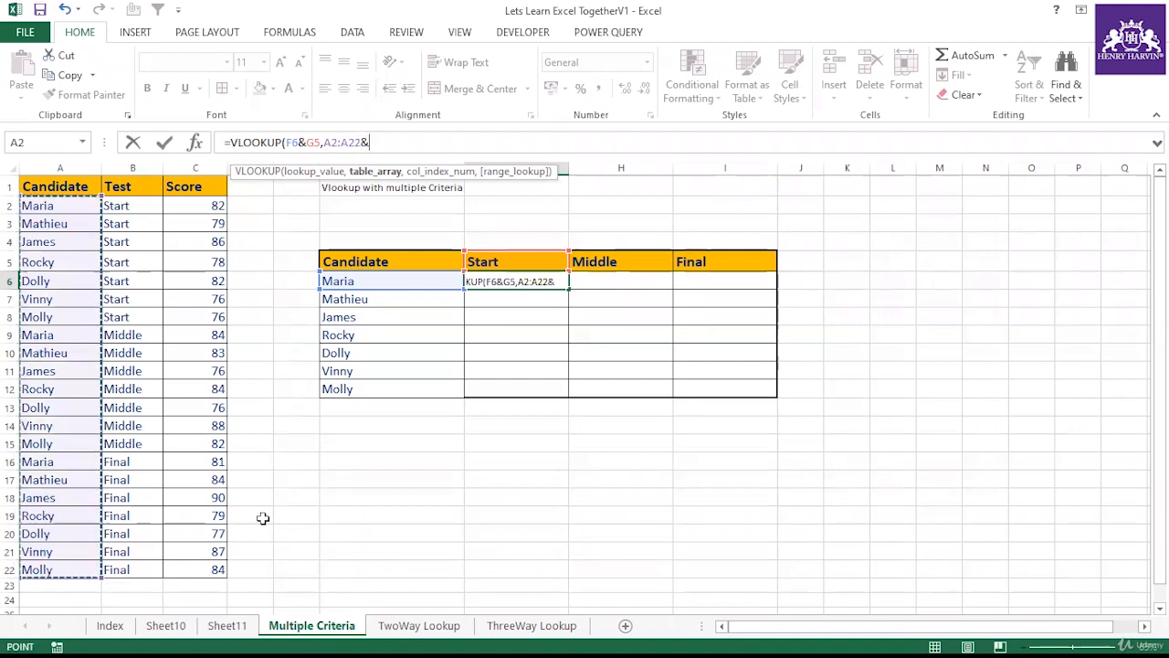
text(&)
drag(132, 206, 133, 570)
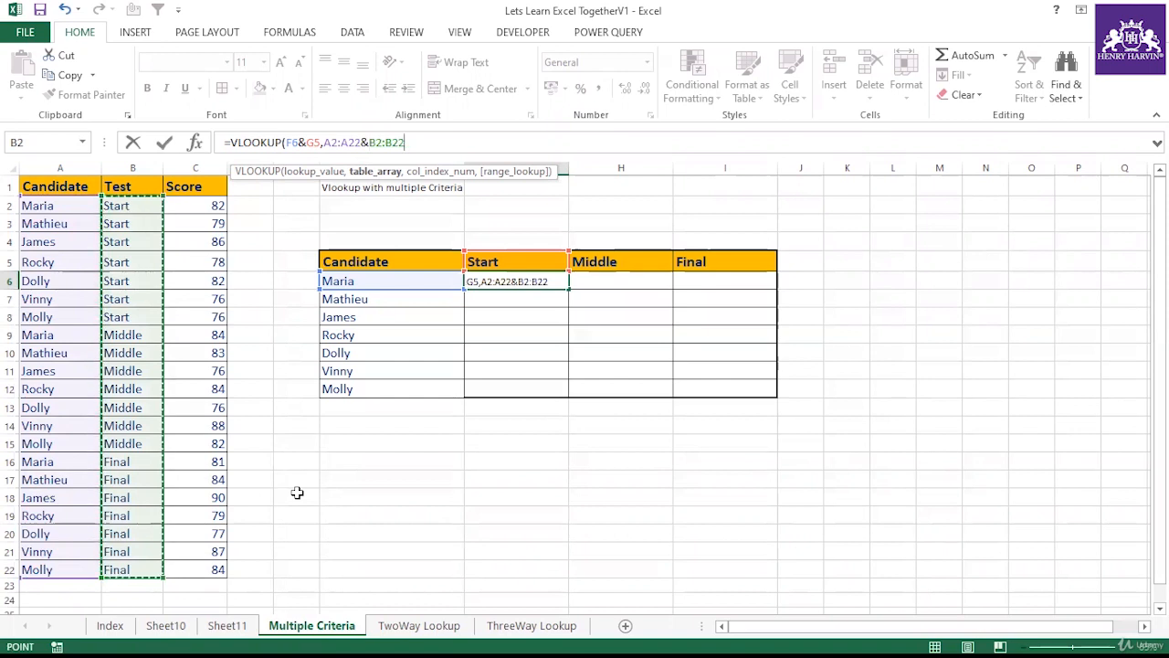
text(,)
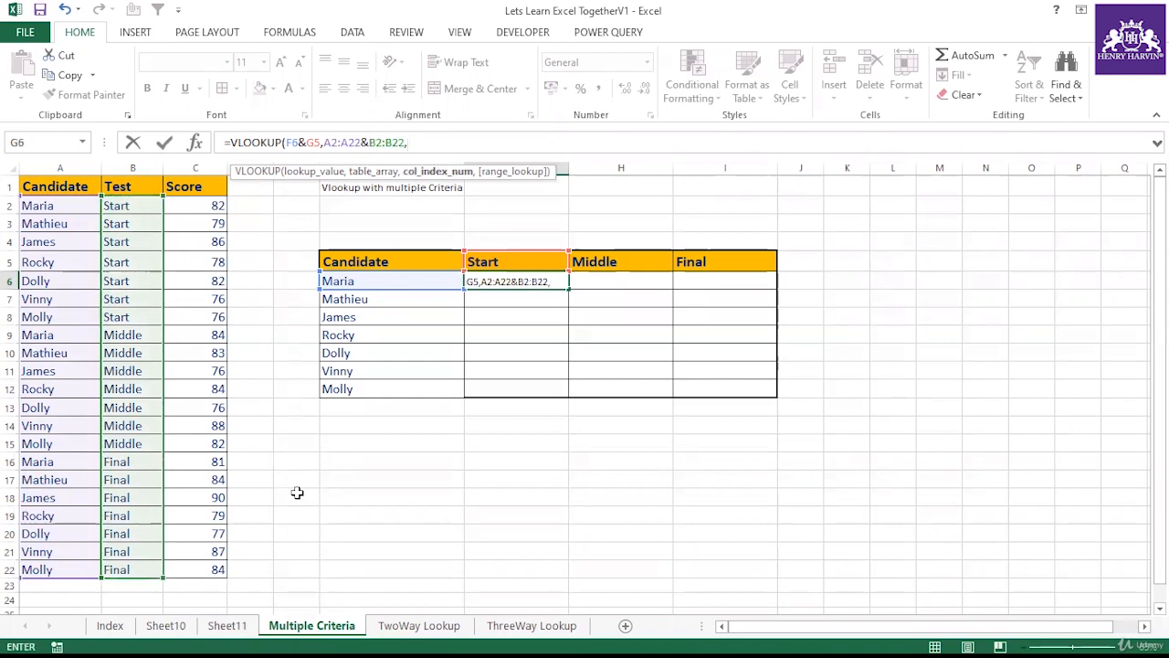
Step: Remove the A2:A22&B2:B22 table array from the formula
key(BackSpace)
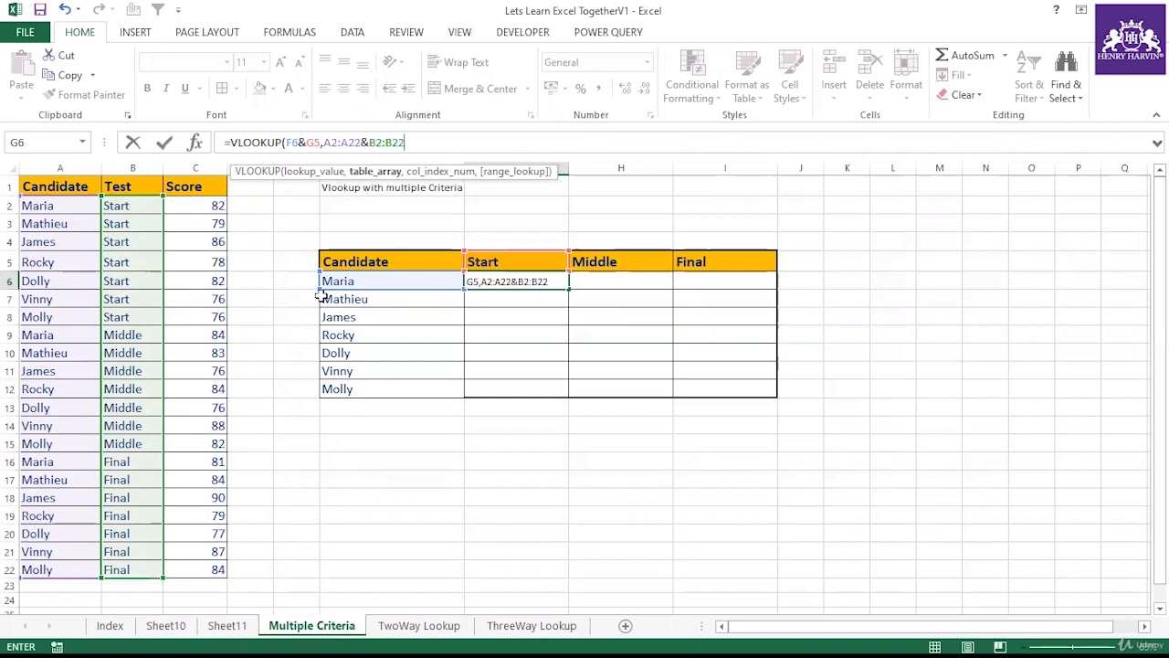
drag(325, 135, 411, 139)
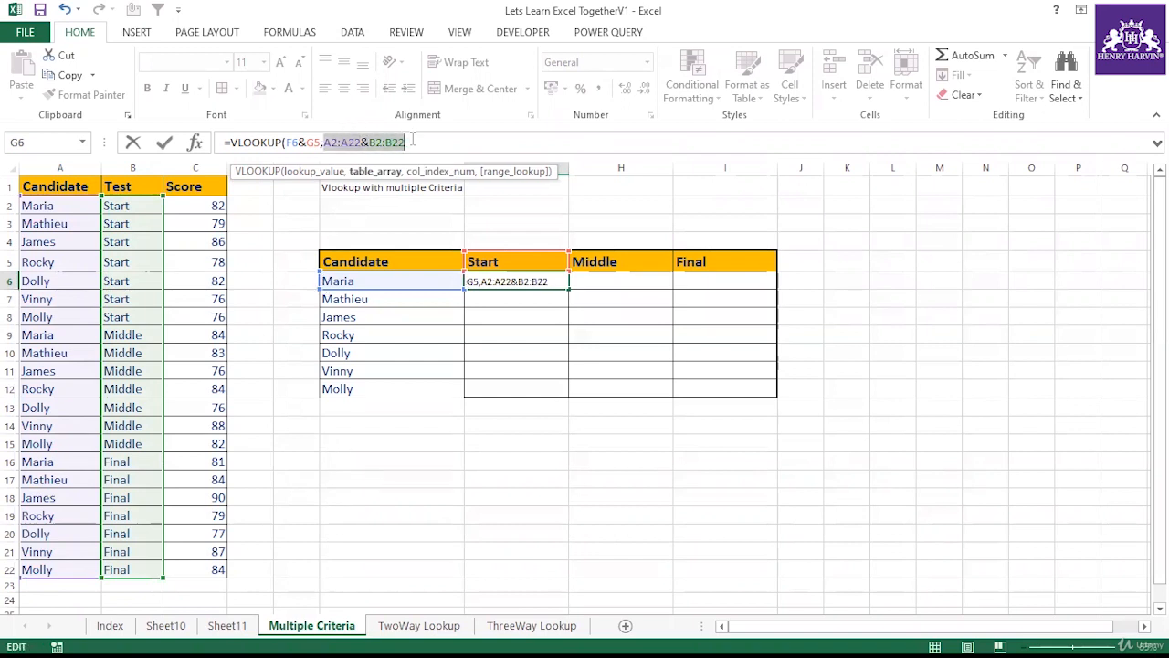
click(414, 139)
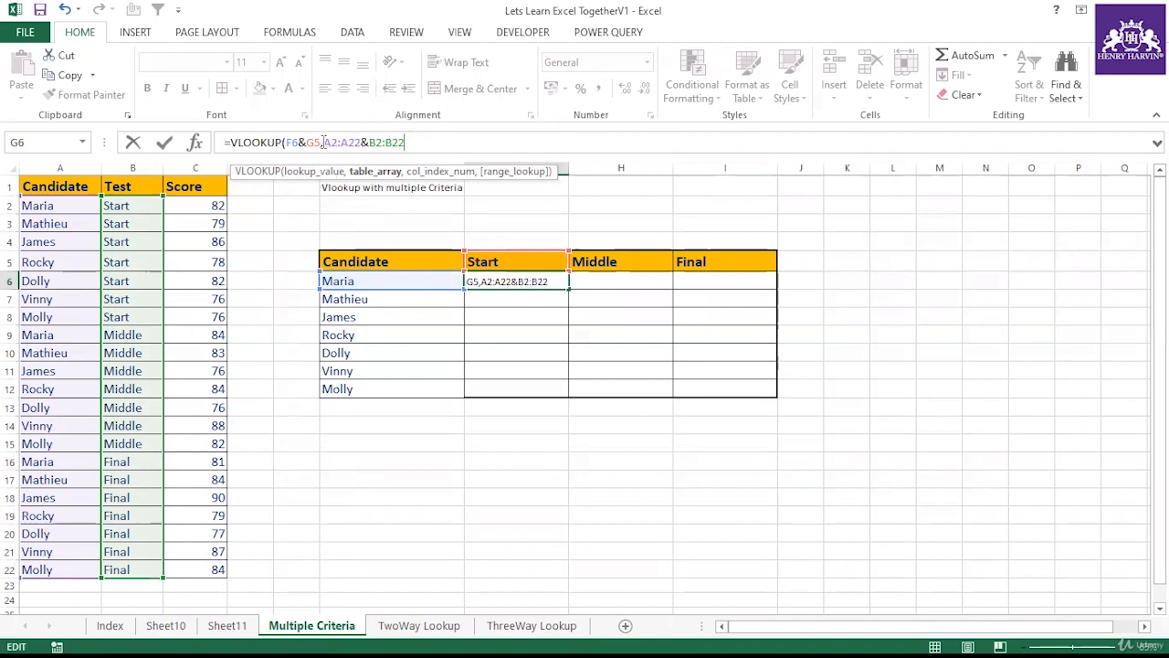
drag(327, 143, 435, 142)
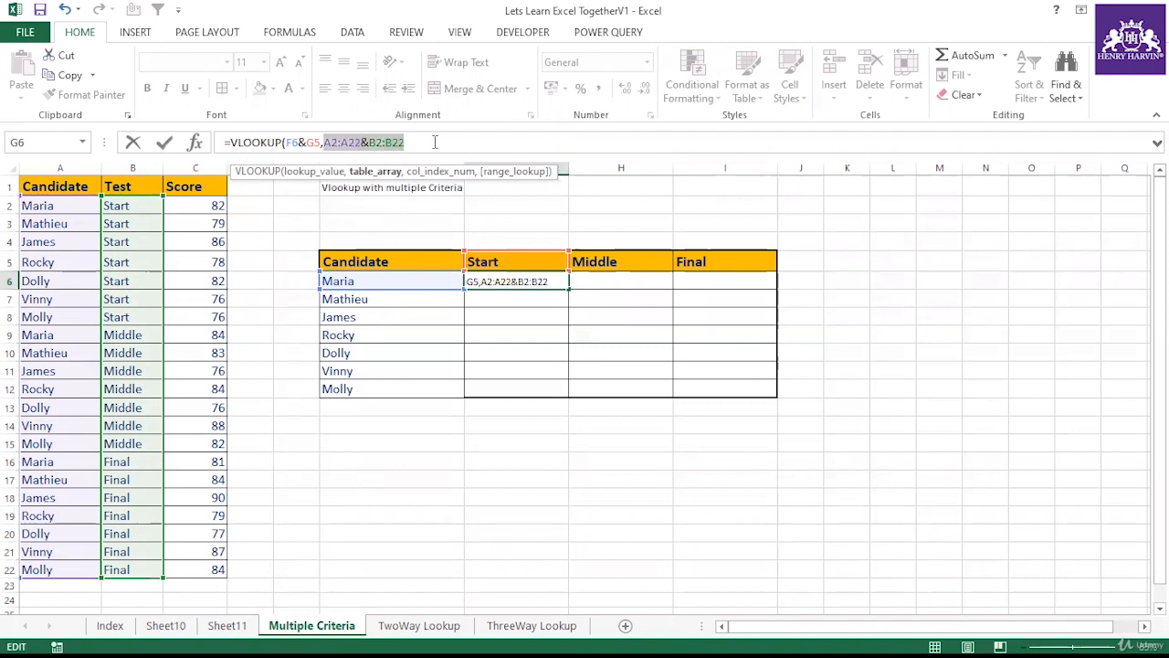
key(BackSpace)
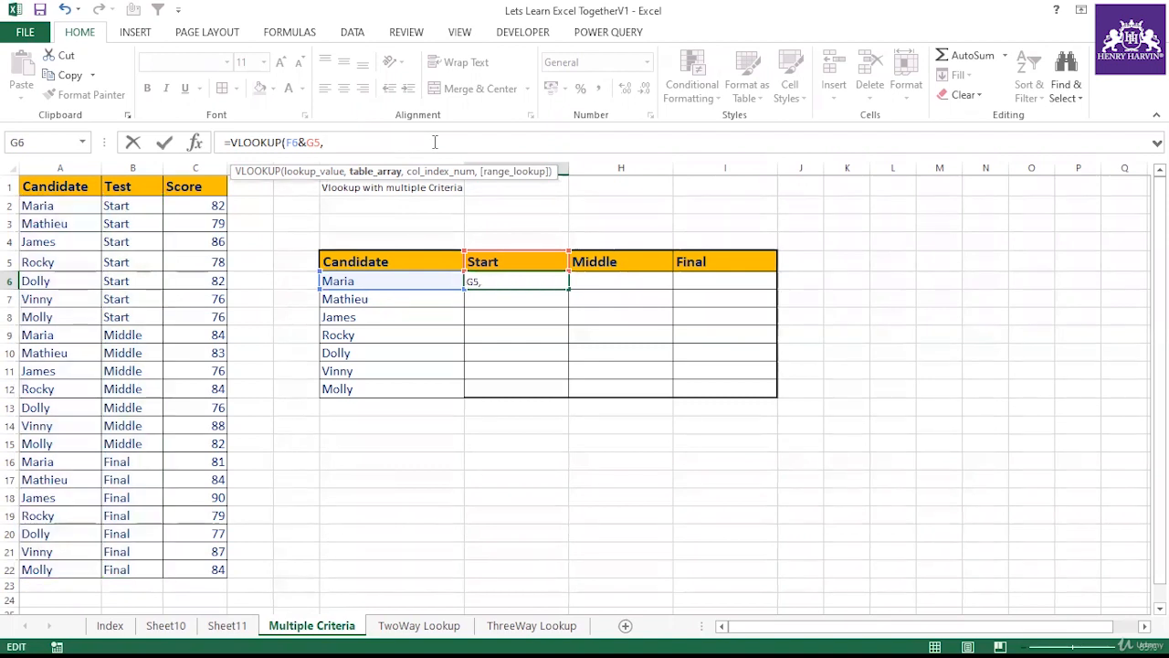
Step: Complete the VLOOKUP with table array A2:B22&C2:C22, column index 2 and match type 0
drag(77, 197, 131, 569)
text(&)
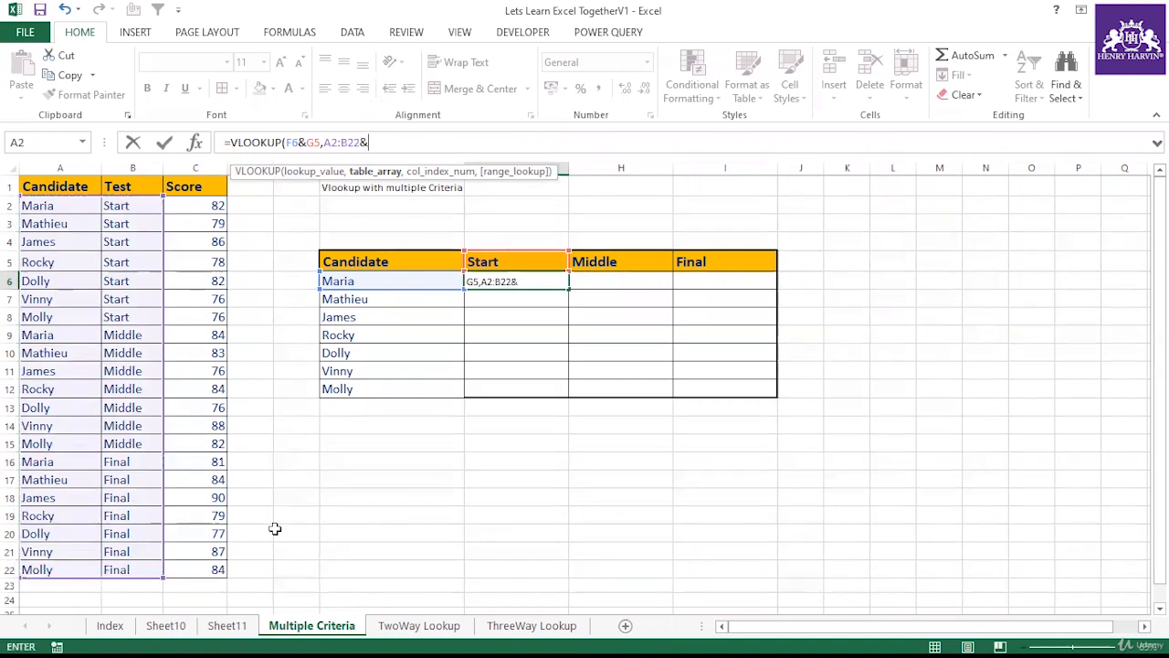
drag(199, 418, 190, 564)
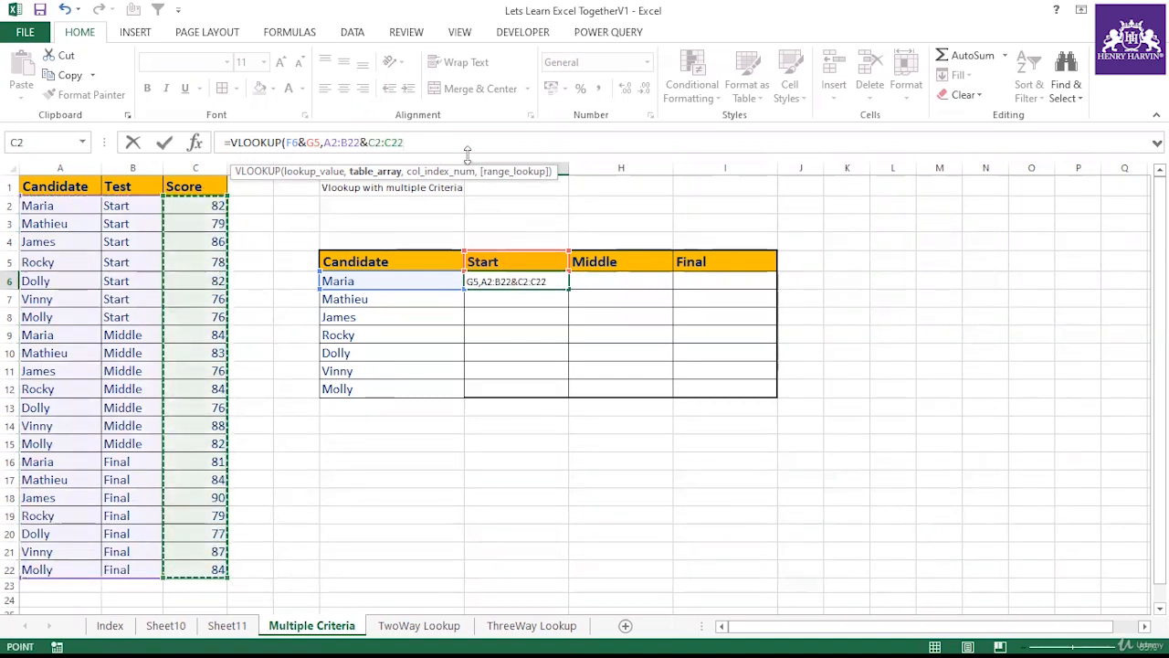
text(,2,0))
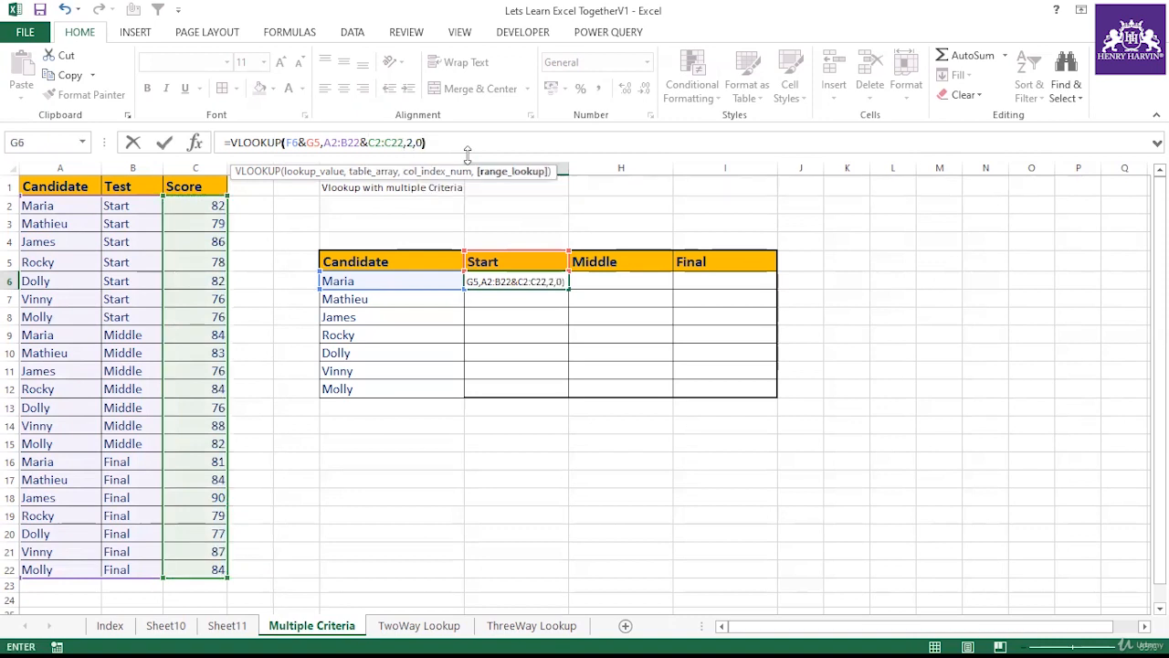
key(Return)
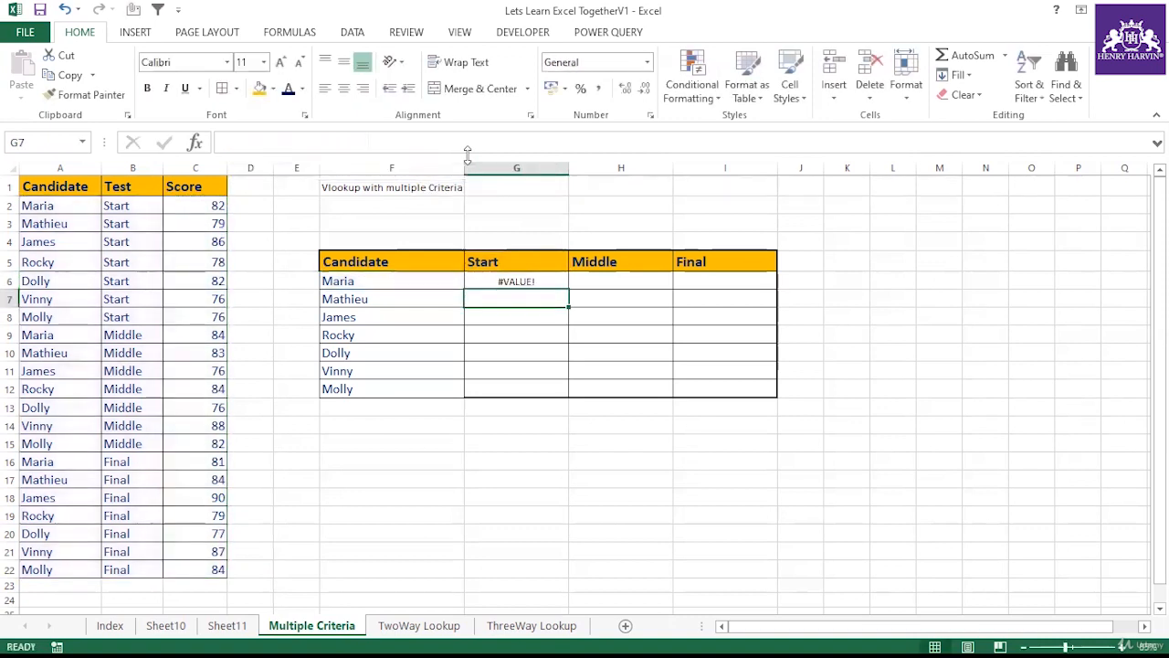
Step: Re-enter the G6 VLOOKUP formula as an array formula
click(540, 280)
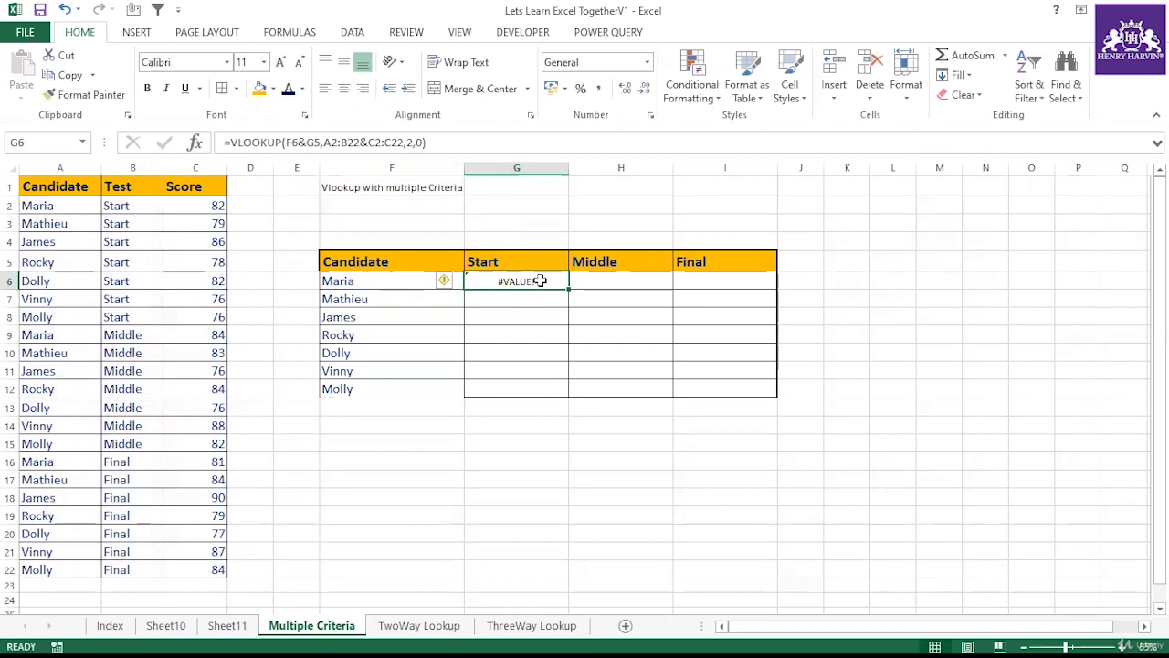
double_click(540, 281)
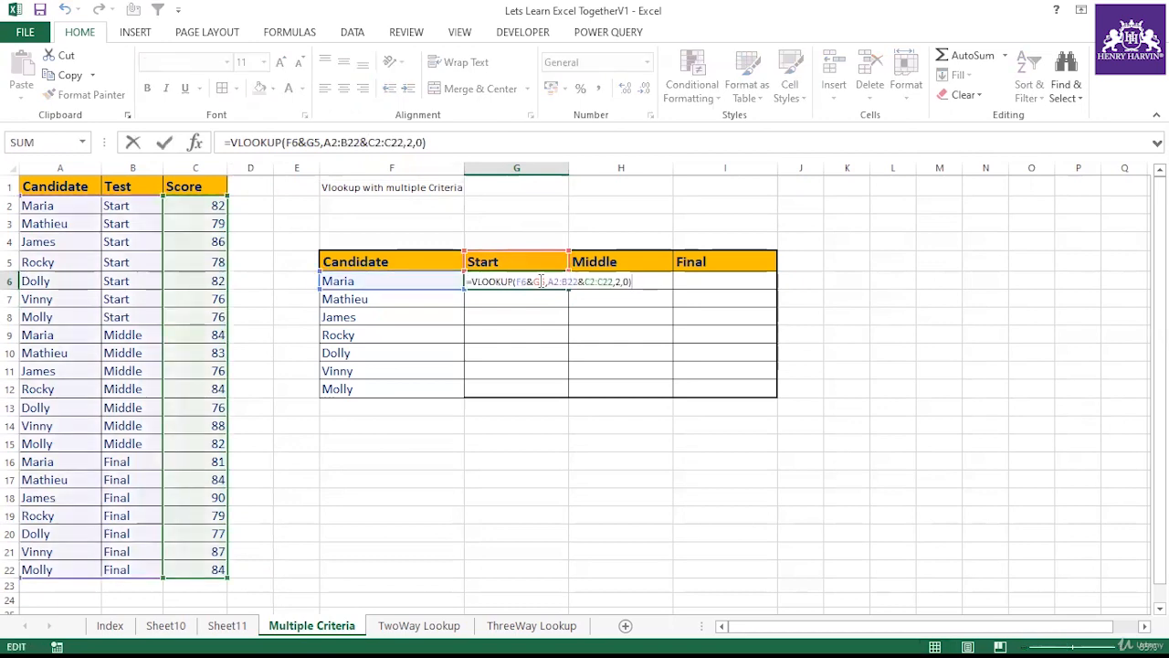
key(ctrl+shift+Return)
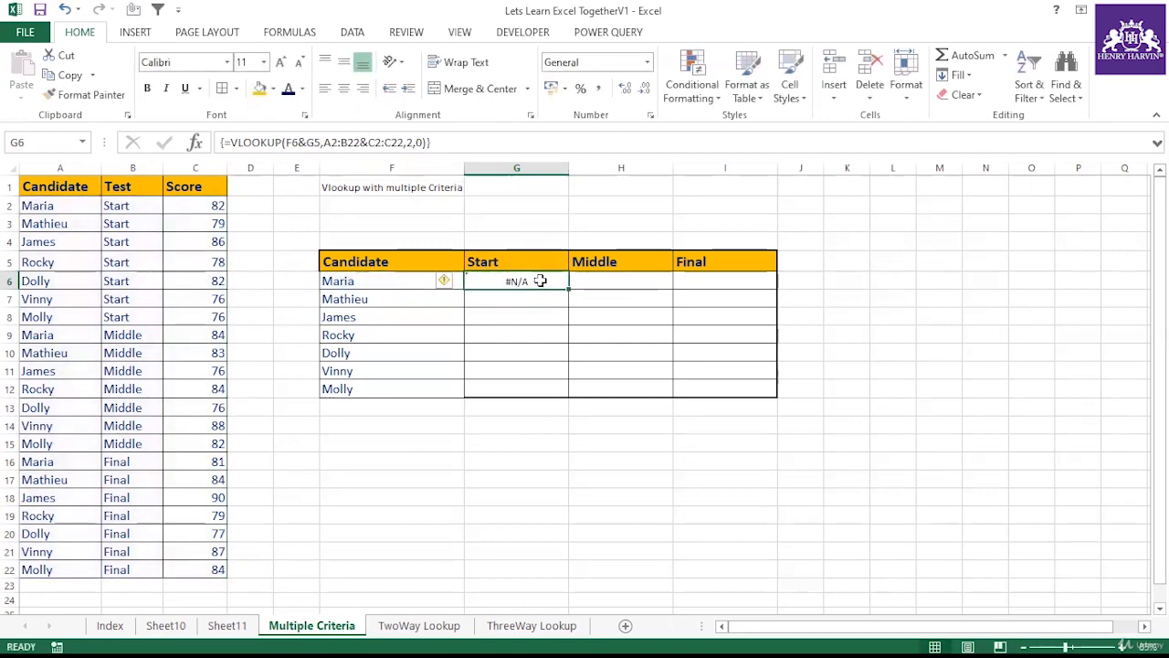
Step: Clear the formula from G6
click(479, 141)
click(518, 329)
click(528, 279)
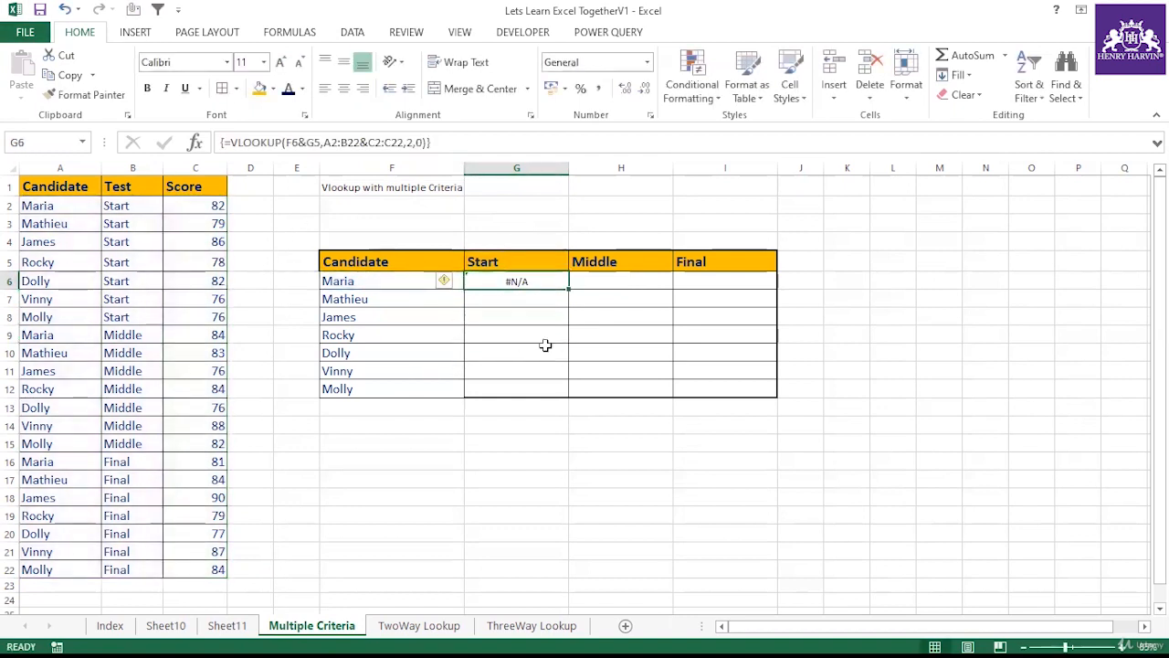
key(Delete)
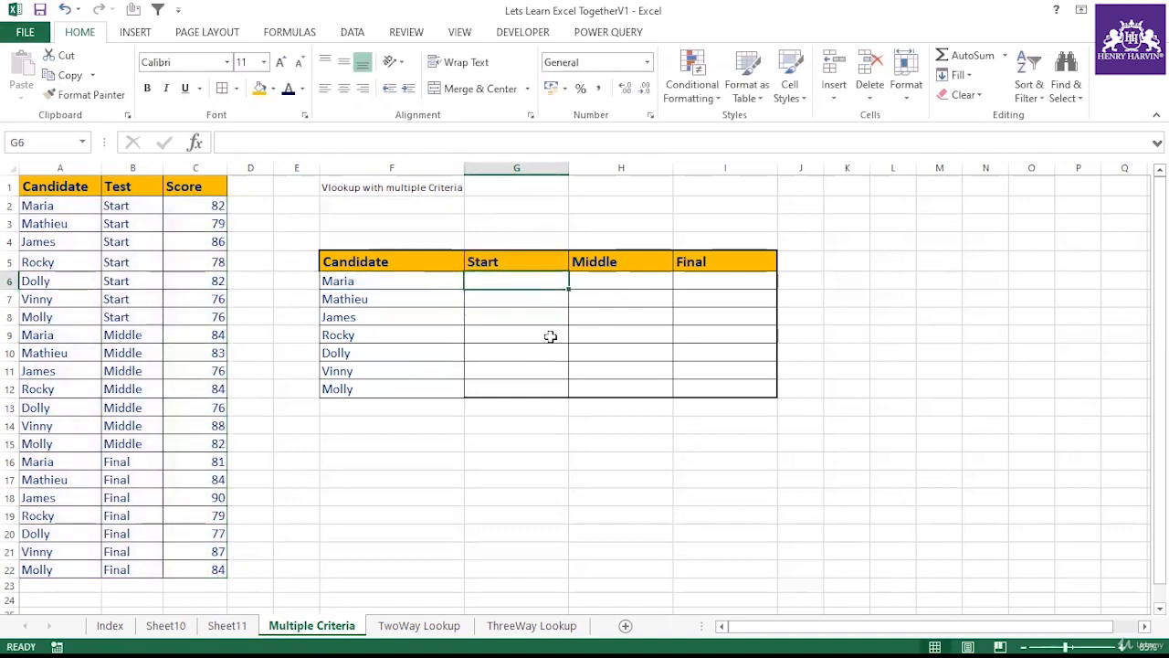
Step: Add a Helper header in D1 next to the Score column
click(551, 336)
click(514, 274)
click(247, 185)
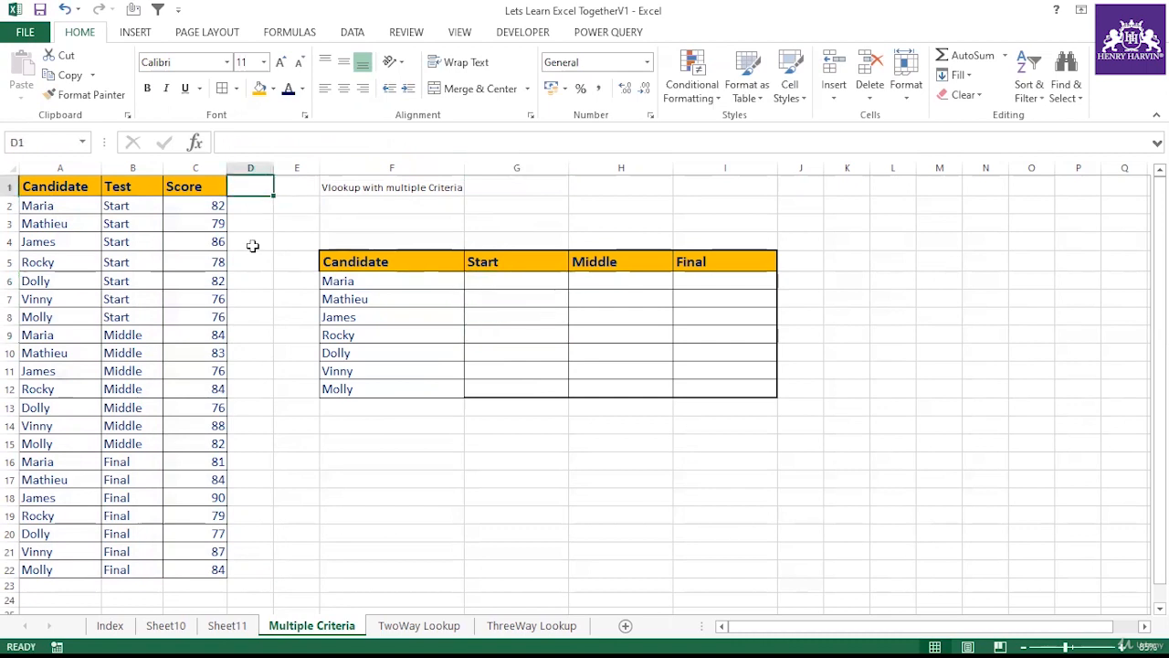
text(Helpe)
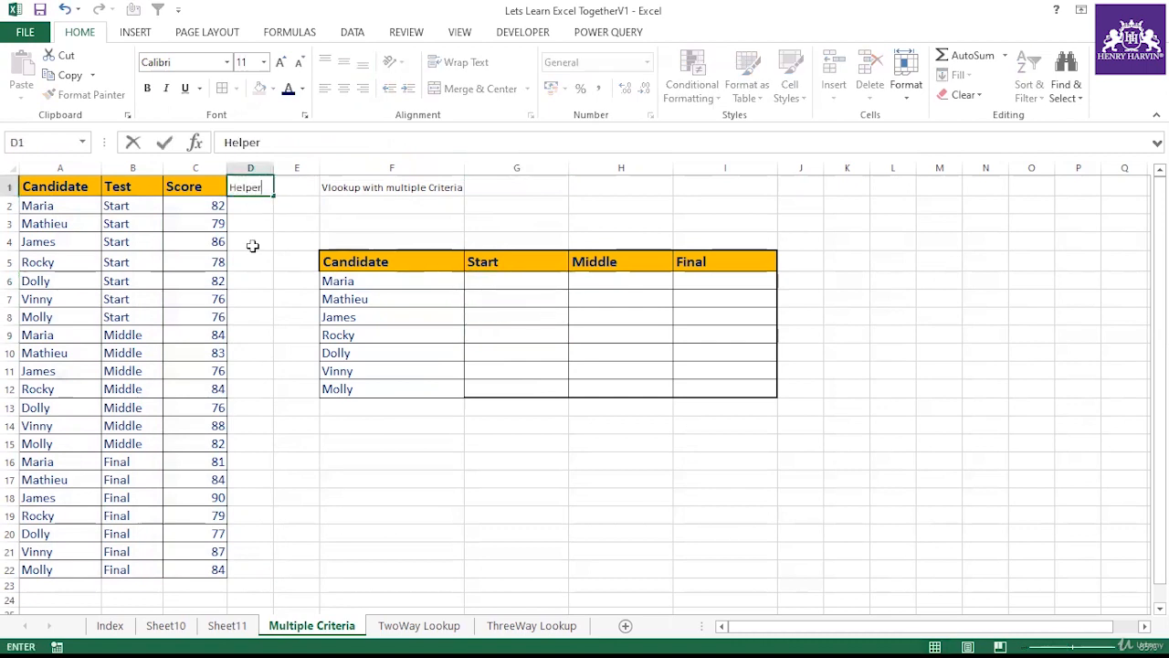
text(r)
key(Return)
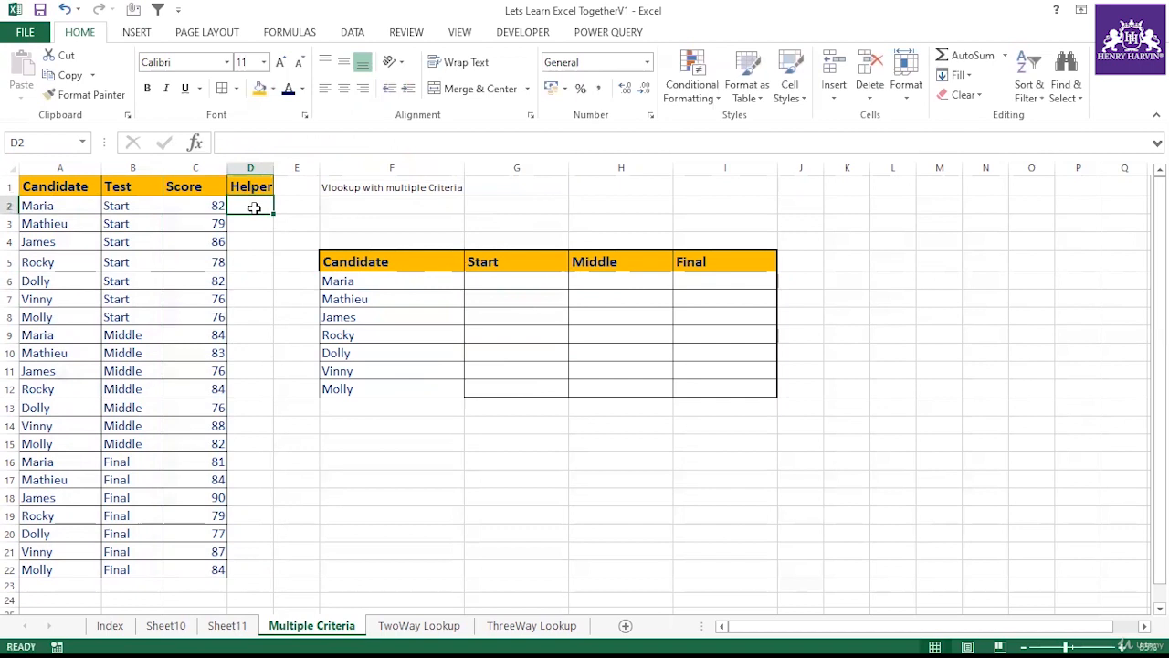
Step: Enter a formula in D2 joining the candidate in A2 with the test in B2
text(=)
click(86, 205)
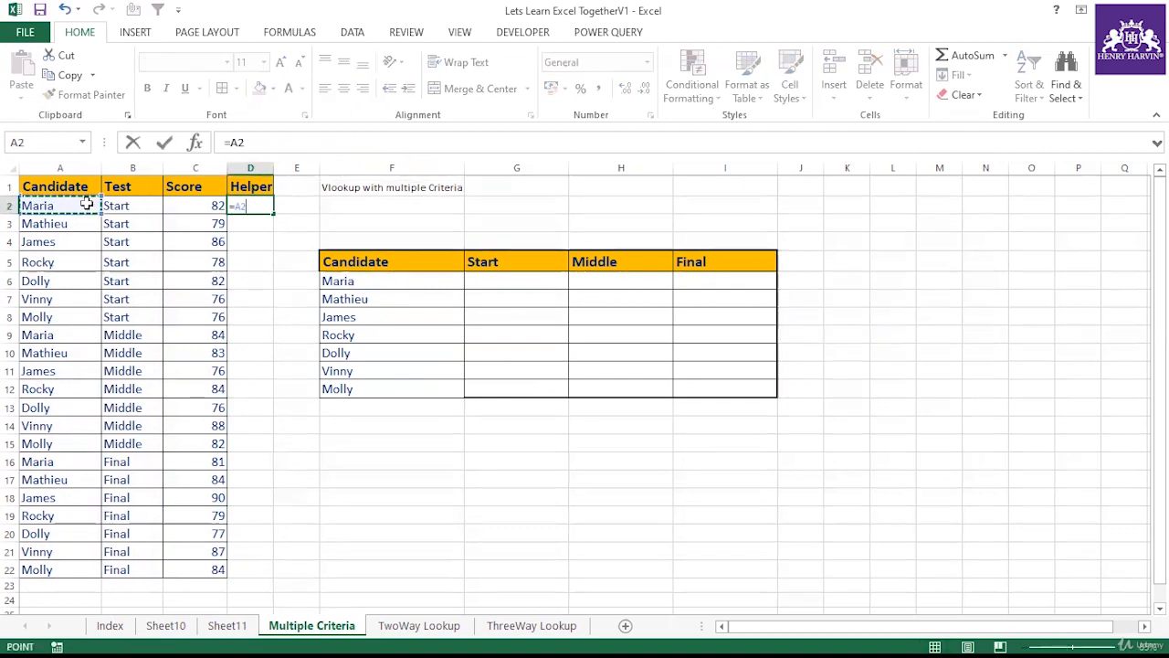
text(&)
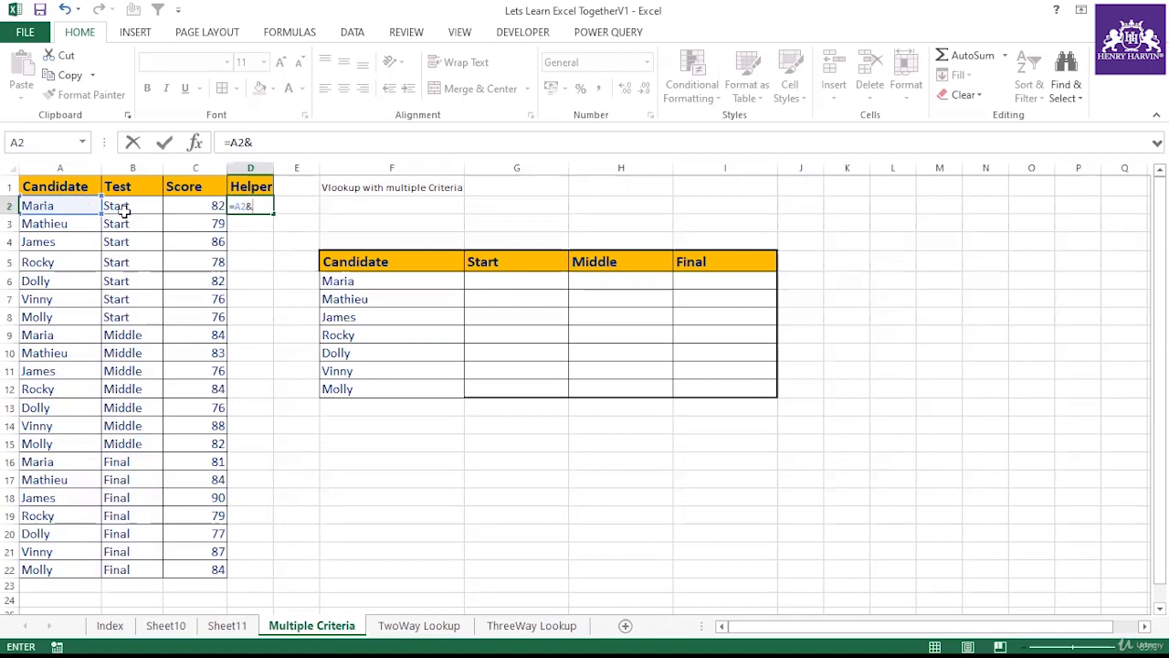
click(129, 205)
key(Return)
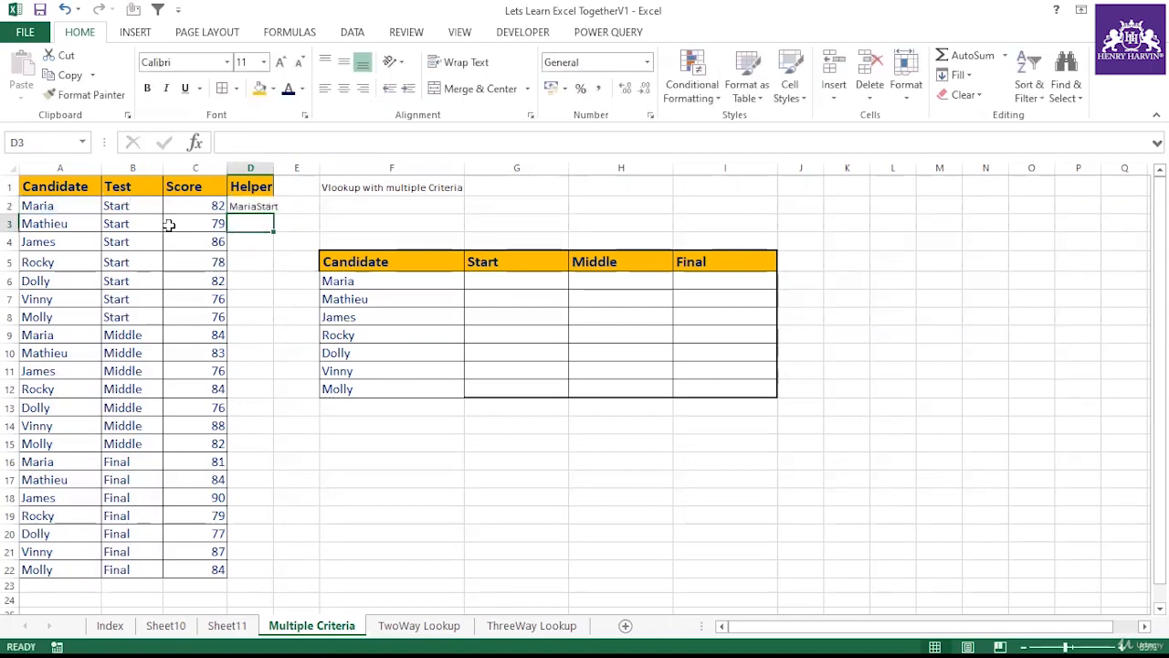
Step: Fill the helper formula down to D22 and autofit column D's width
click(234, 202)
double_click(273, 215)
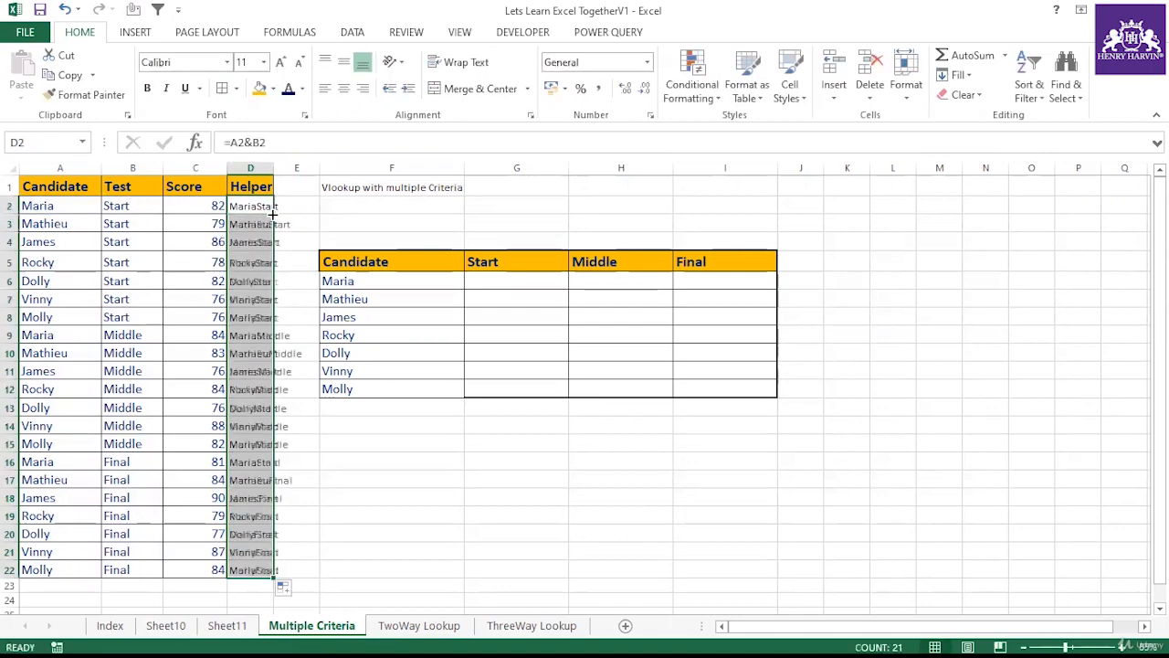
double_click(273, 167)
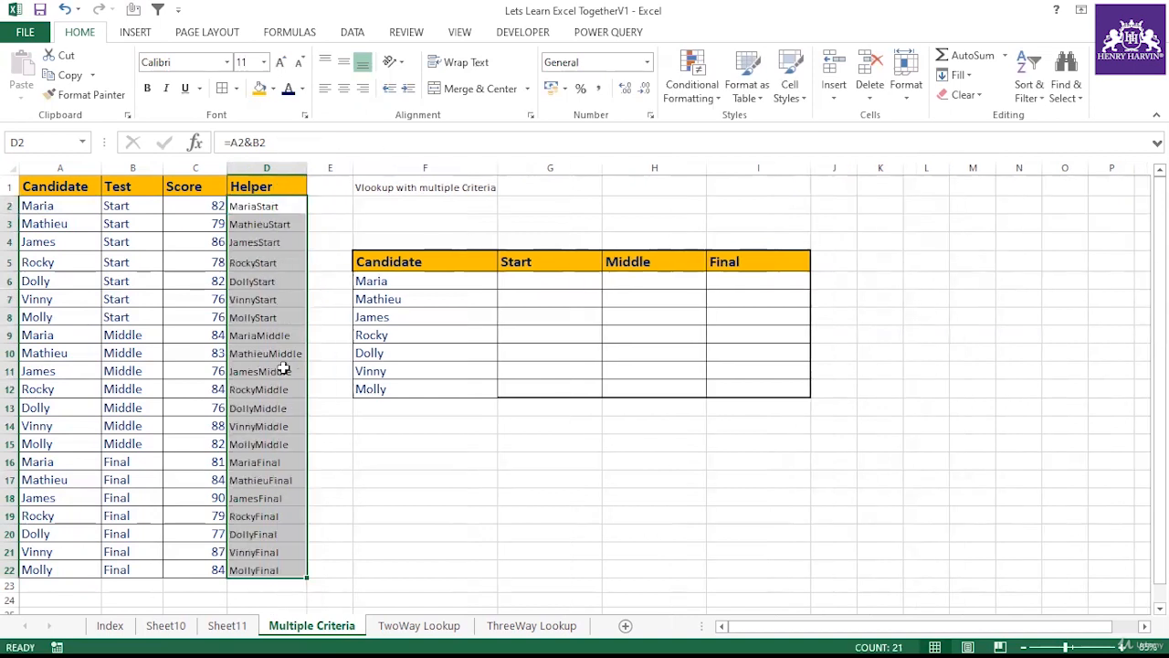
Step: Convert the helper column D2:D22 to static values with Paste Special Values
key(ctrl+c)
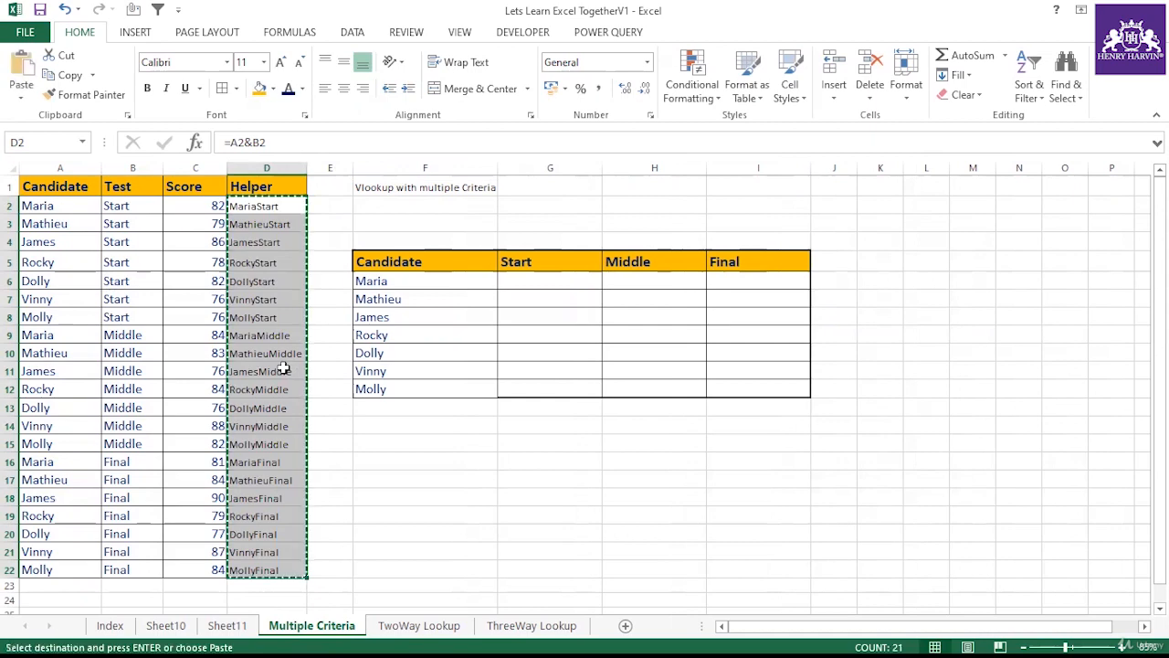
key(ctrl+alt+v)
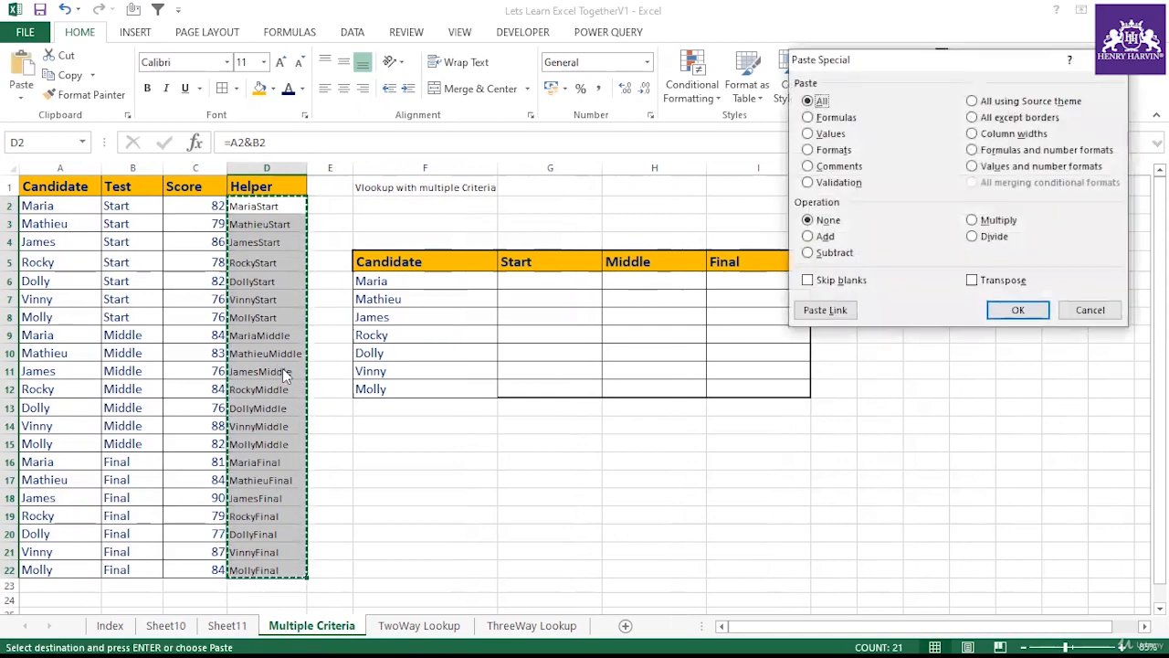
key(v)
key(Return)
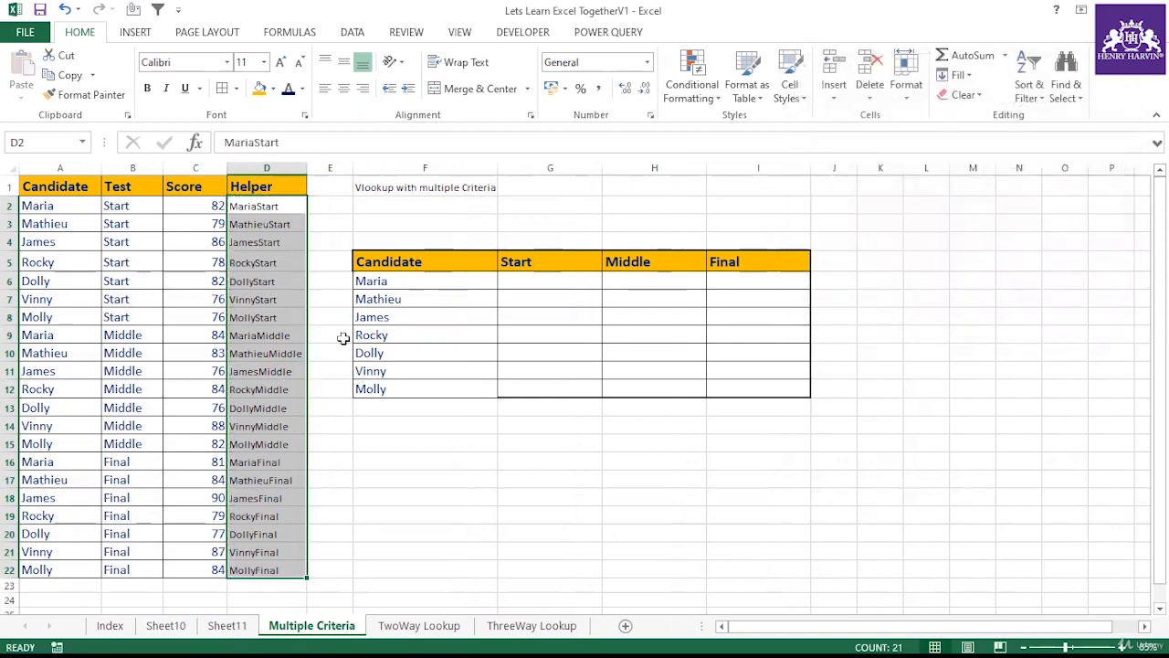
Step: Check the converted helper values in several column D cells
click(284, 353)
click(263, 443)
click(262, 338)
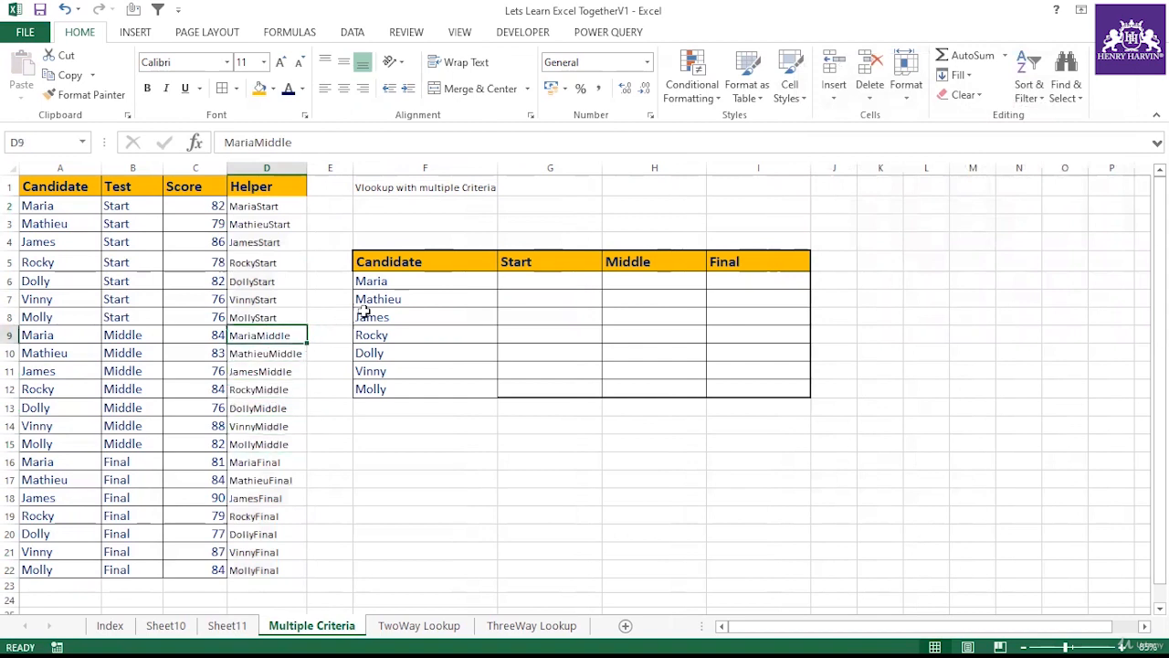
Step: Enter a MATCH formula in G6 finding F6 joined with G5 in the helper range D1:D22 with exact match 0
click(533, 280)
text(=vlo)
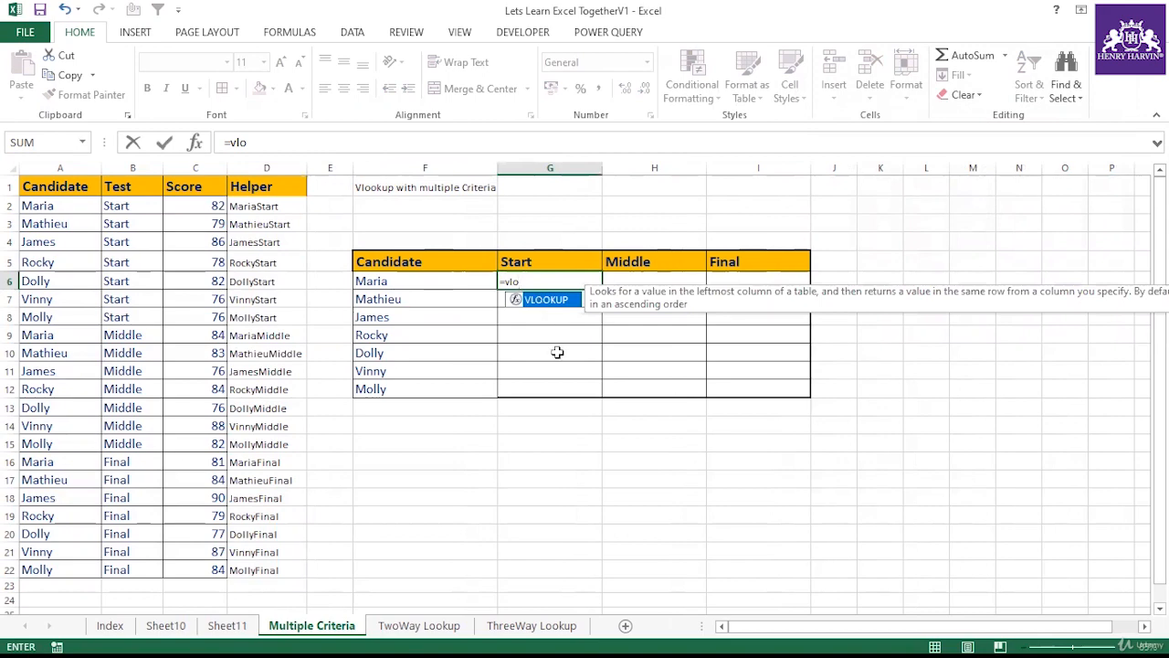
key(BackSpace)
key(BackSpace)
key(BackSpace)
text(=)
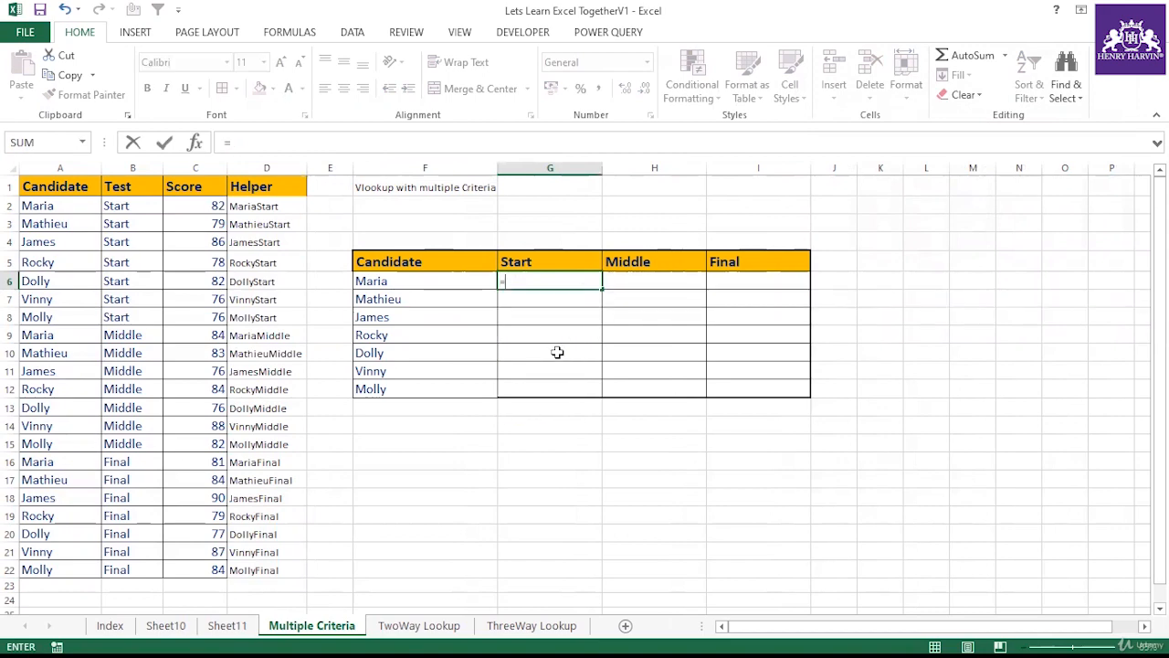
text(match)
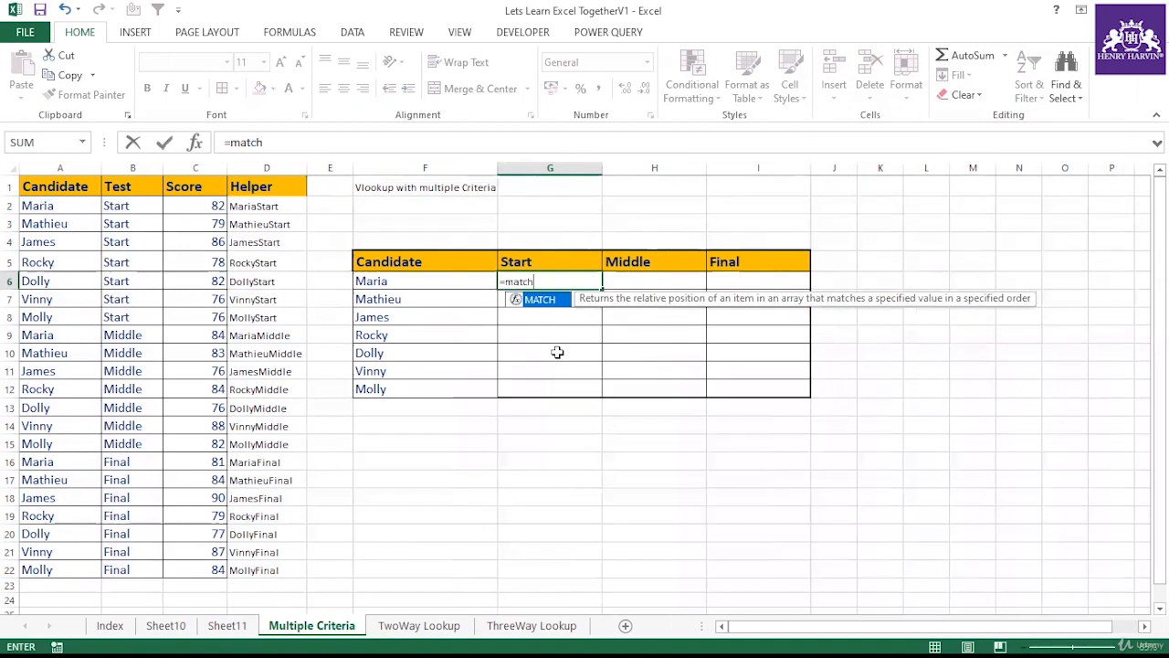
text(()
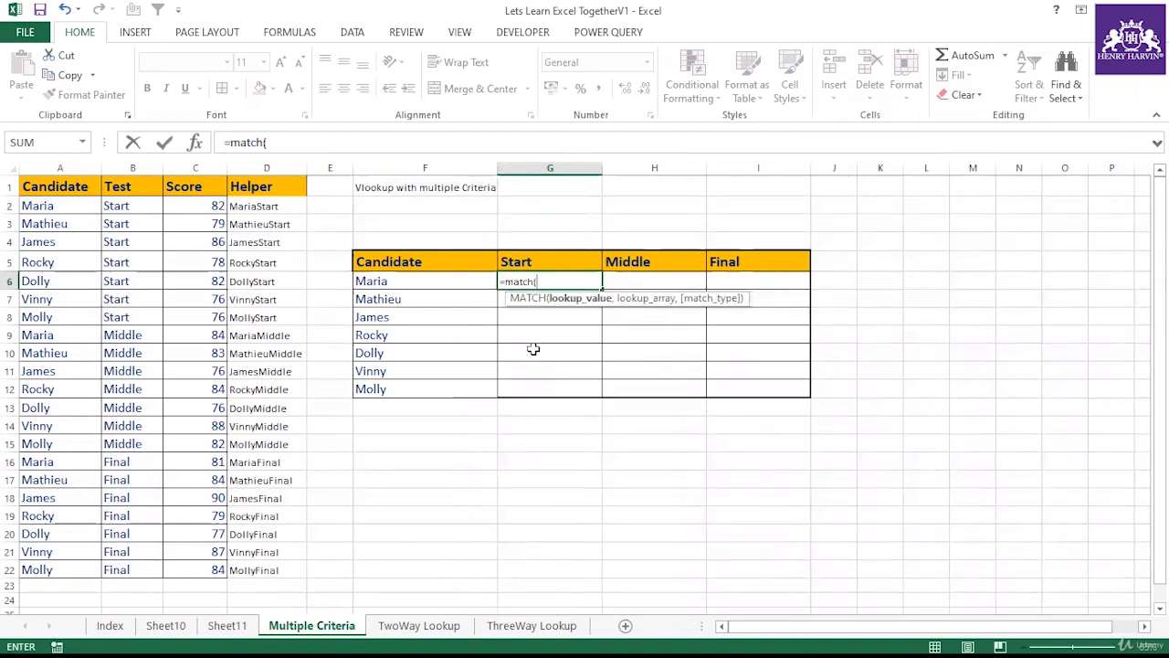
click(405, 281)
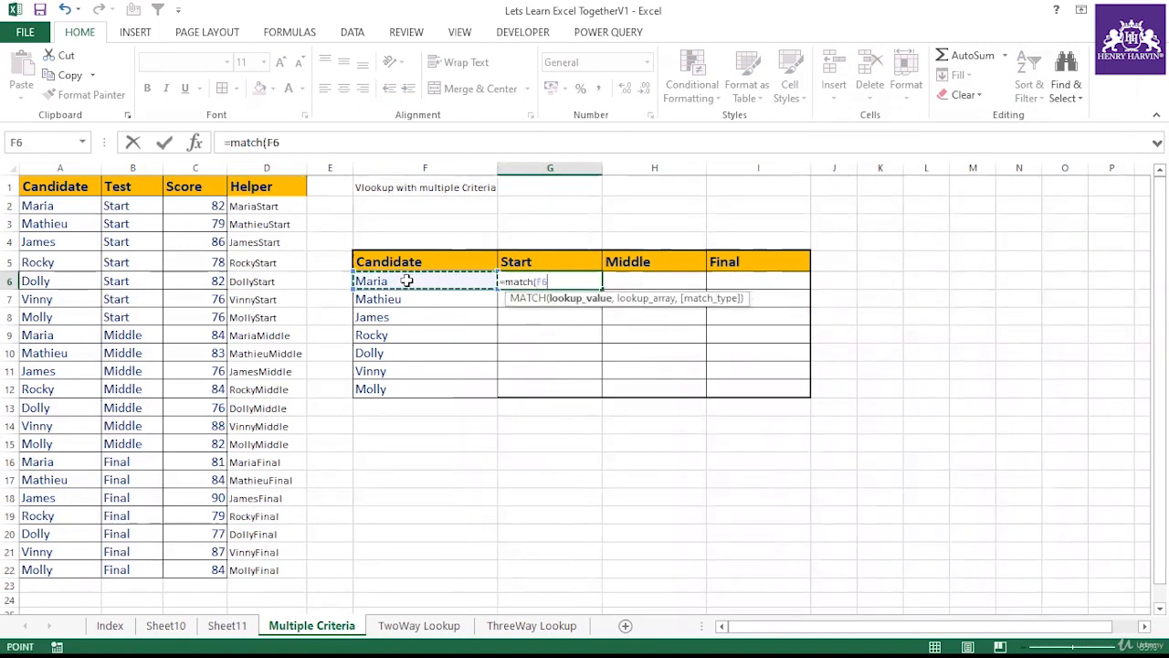
text(&)
click(528, 262)
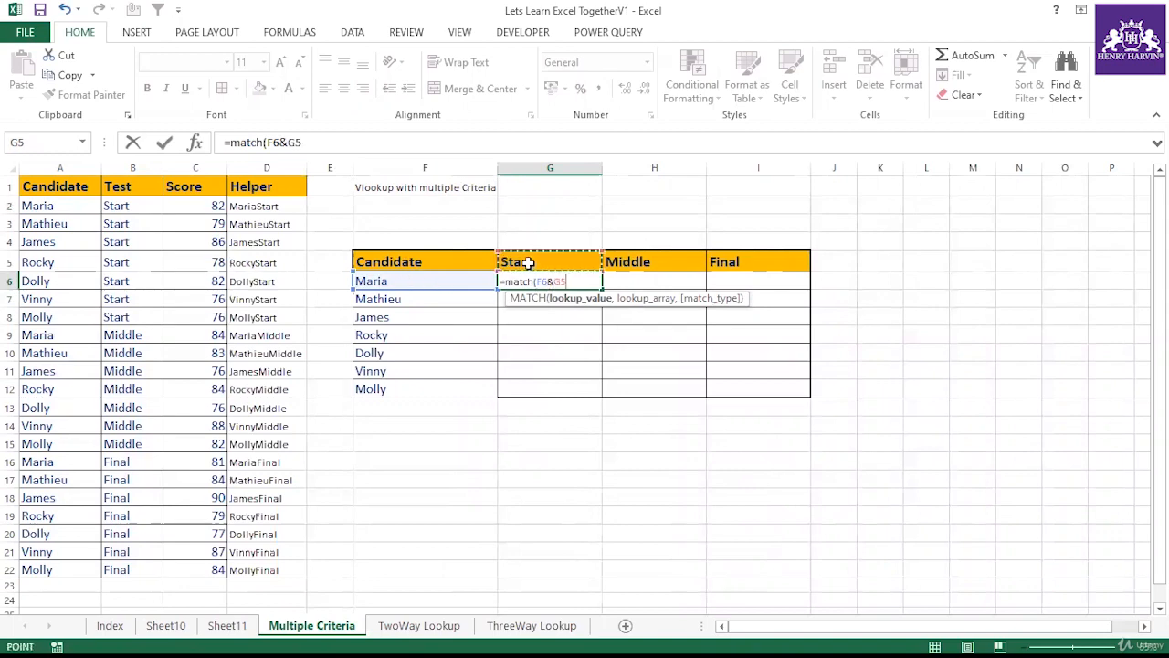
text(,)
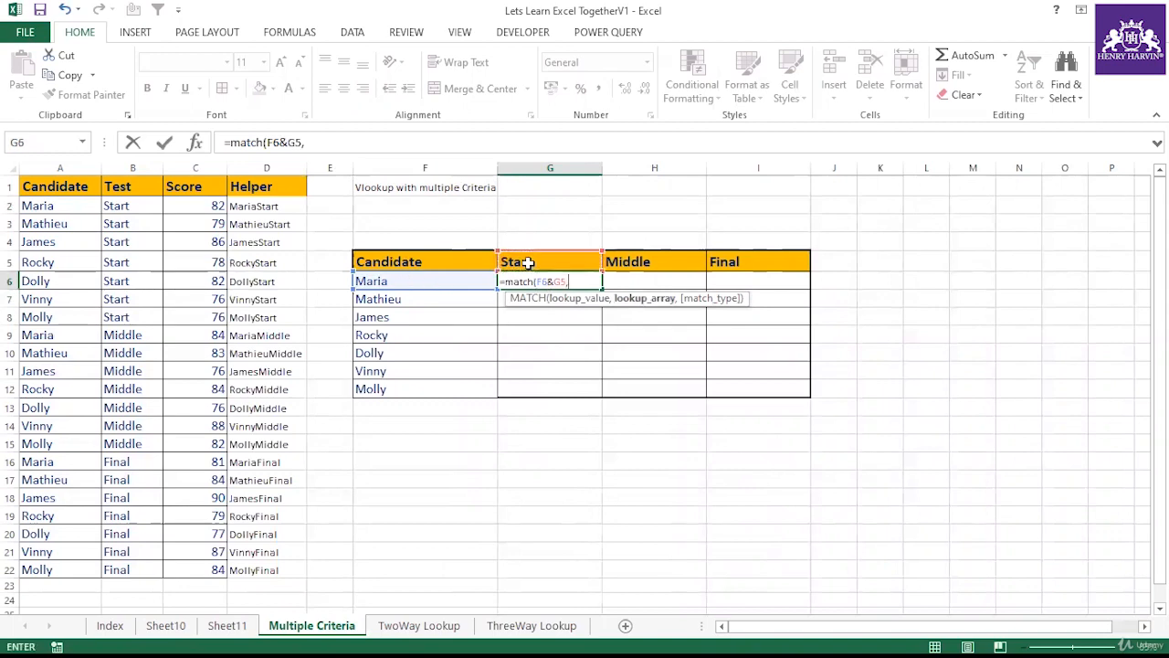
drag(256, 187, 283, 571)
text(,)
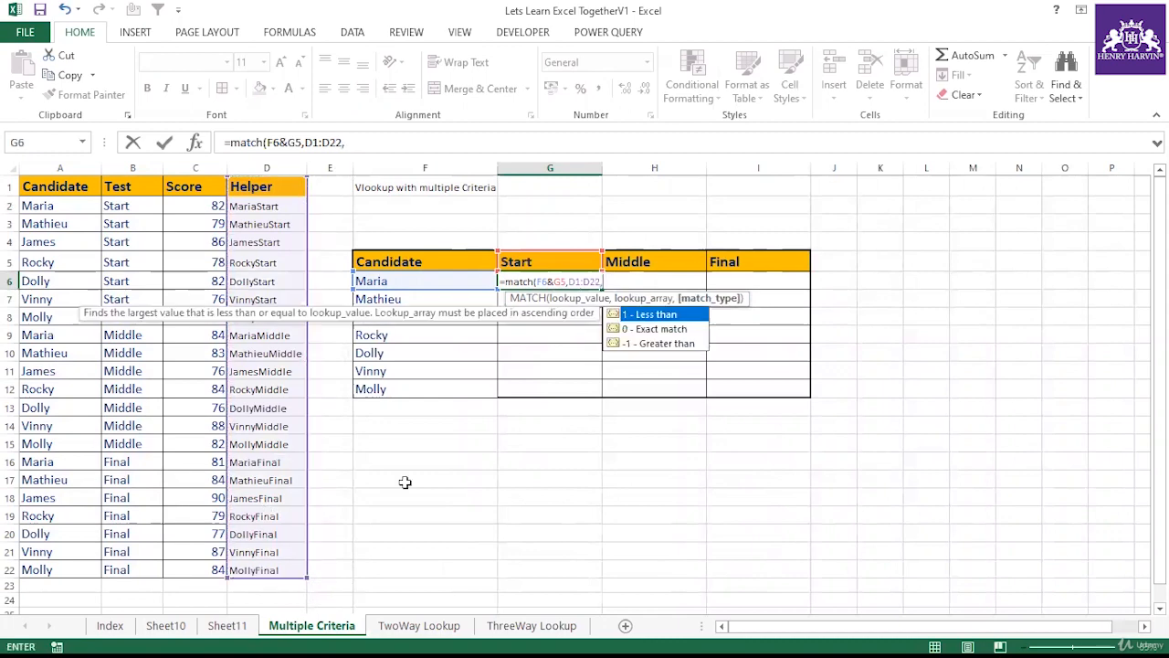
text(0))
key(Return)
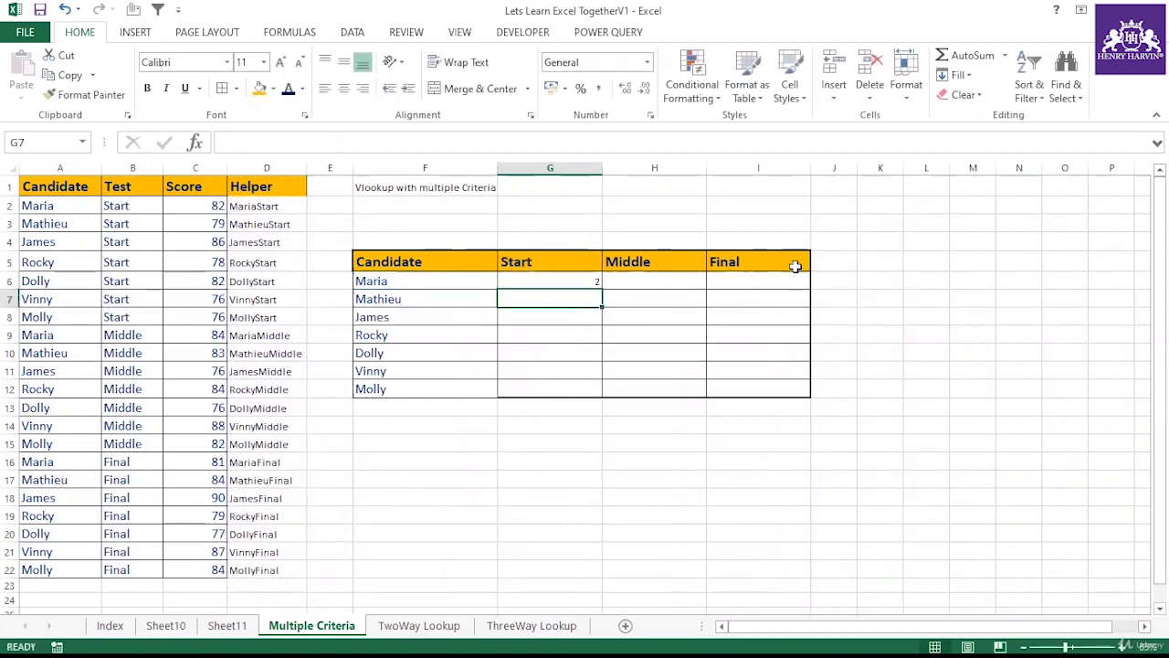
Step: Make the helper range in G6's formula absolute as $D$1:$D$22
click(528, 275)
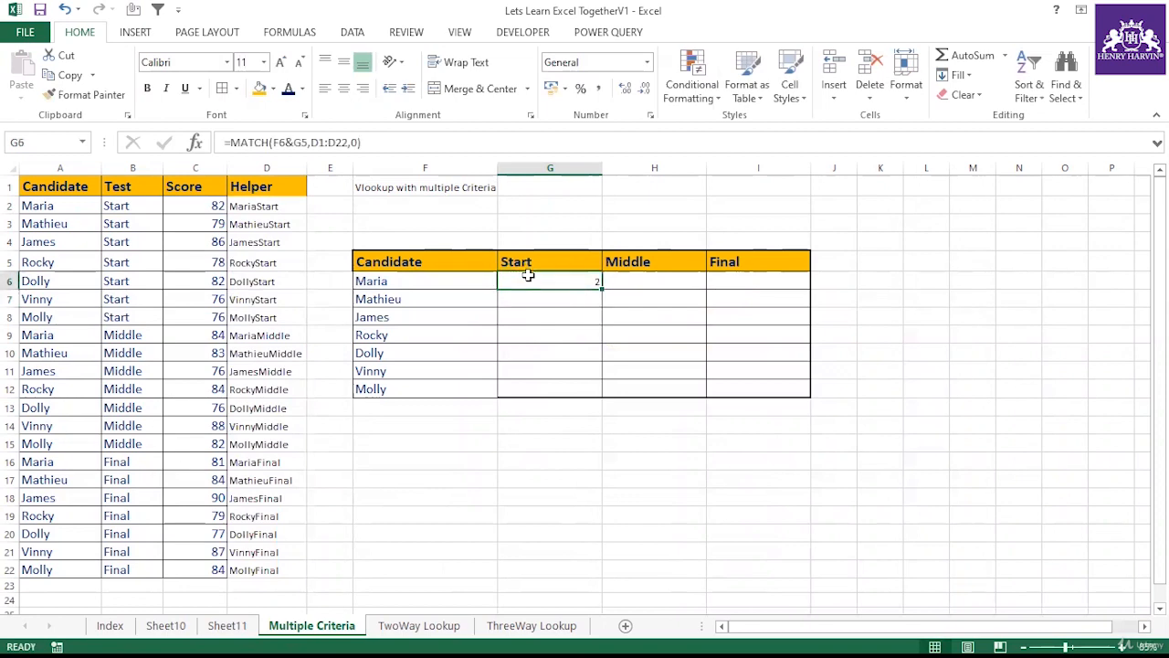
drag(348, 141, 310, 143)
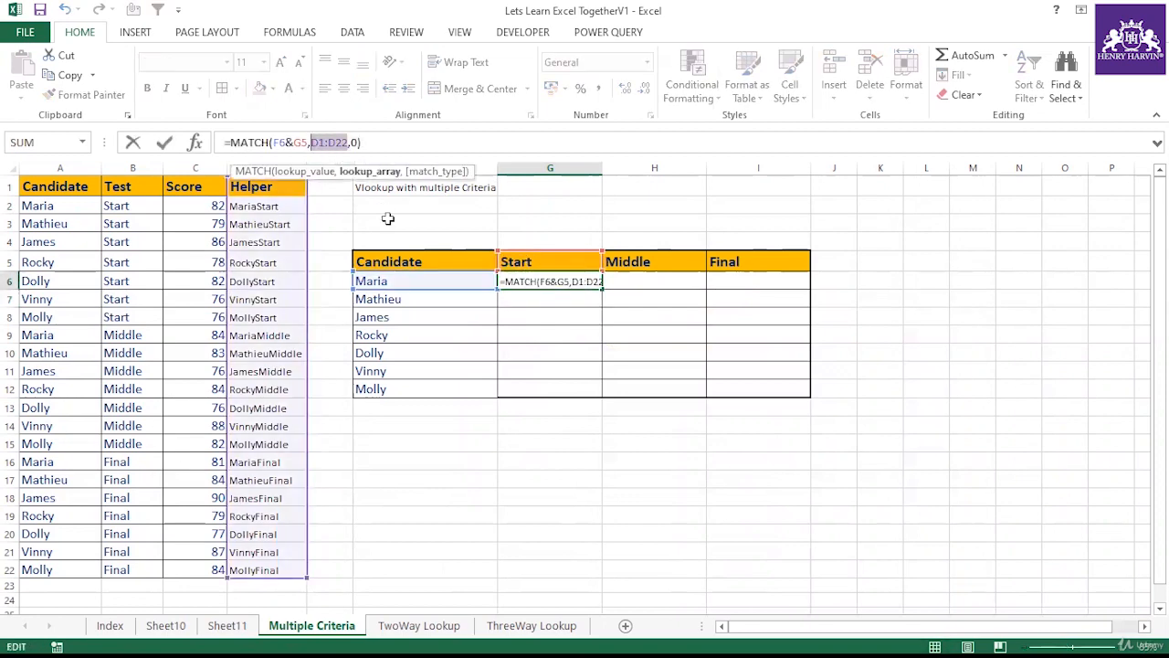
key(F4)
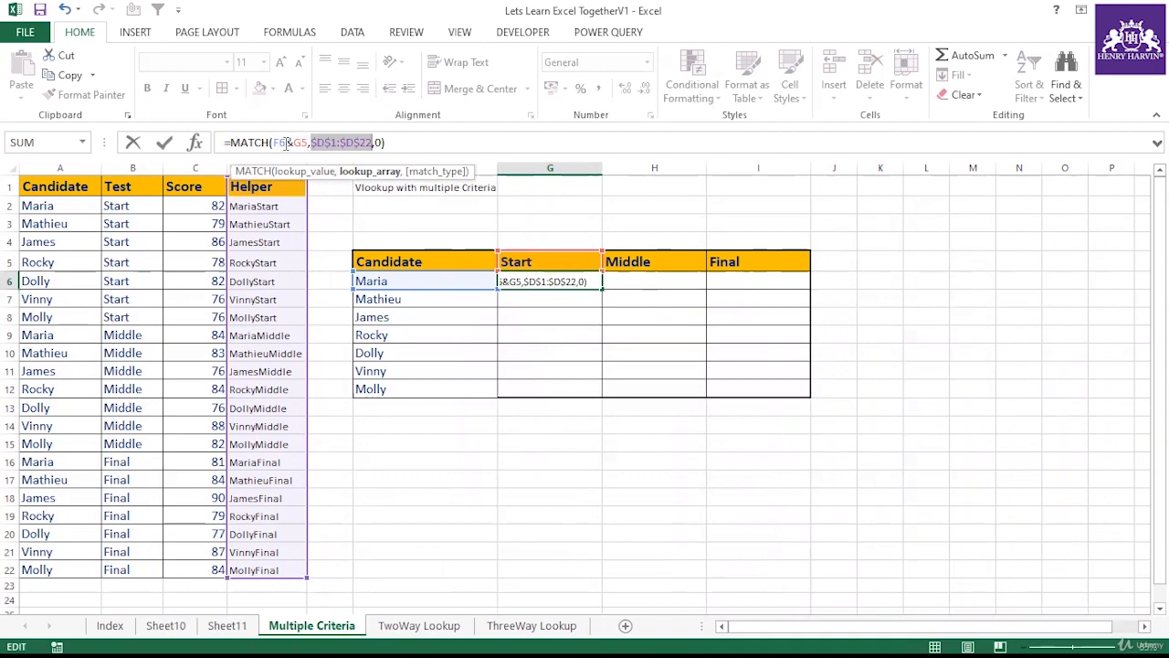
key(Return)
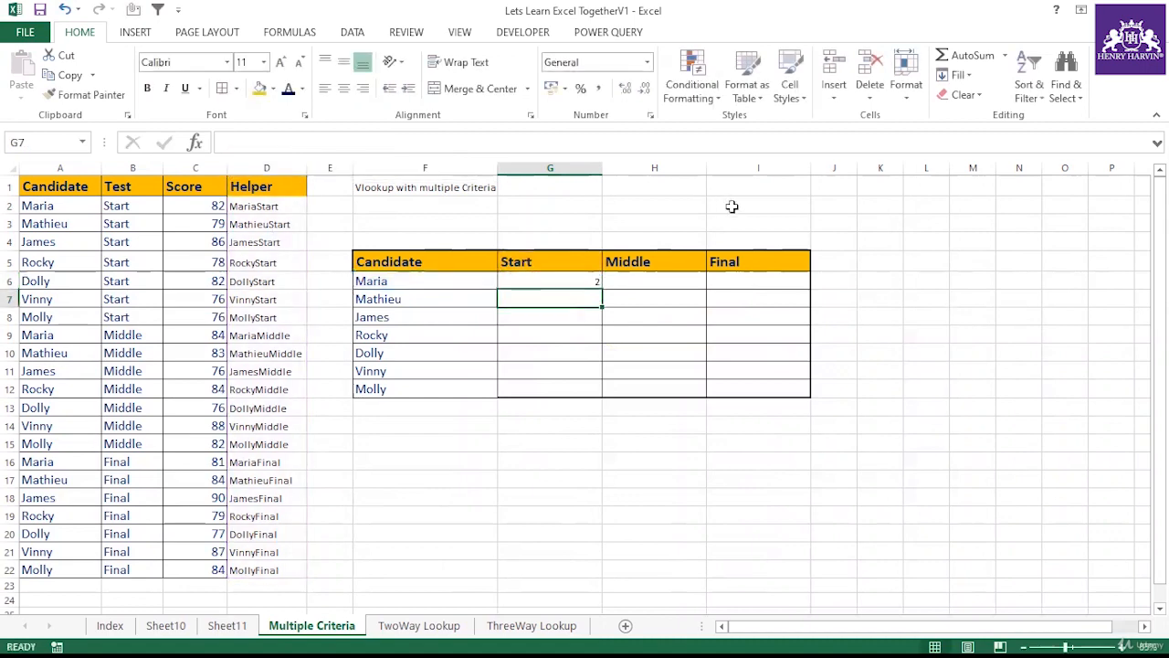
Step: Lock the column of the candidate reference in G6's formula as $F6
click(416, 277)
click(556, 287)
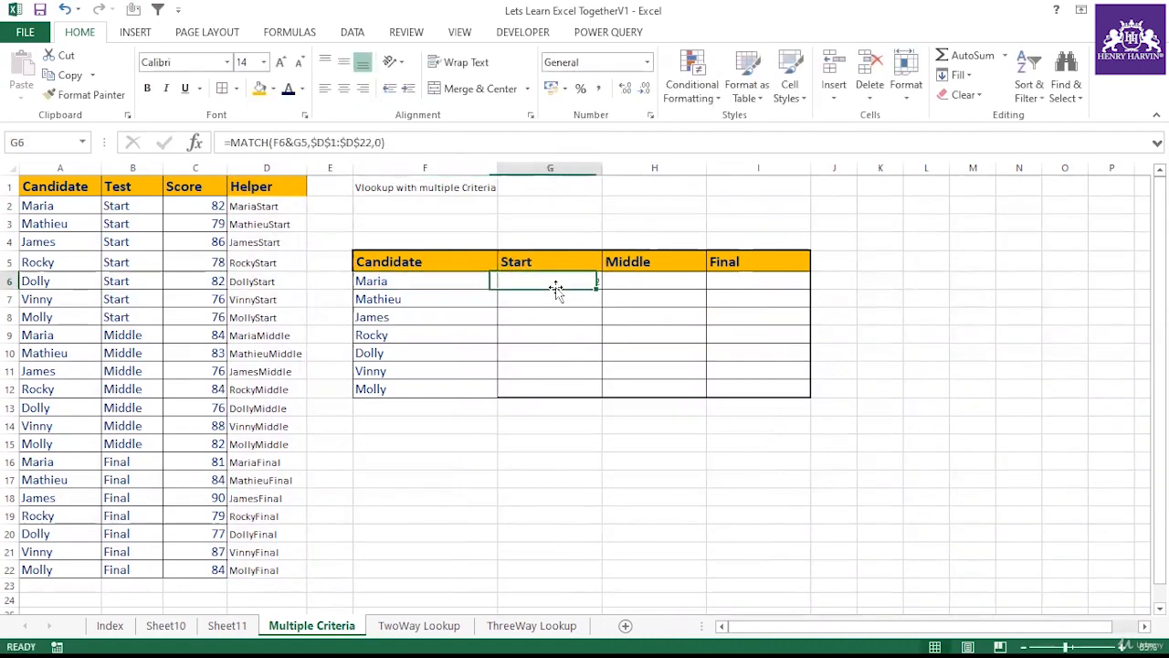
click(248, 203)
click(530, 284)
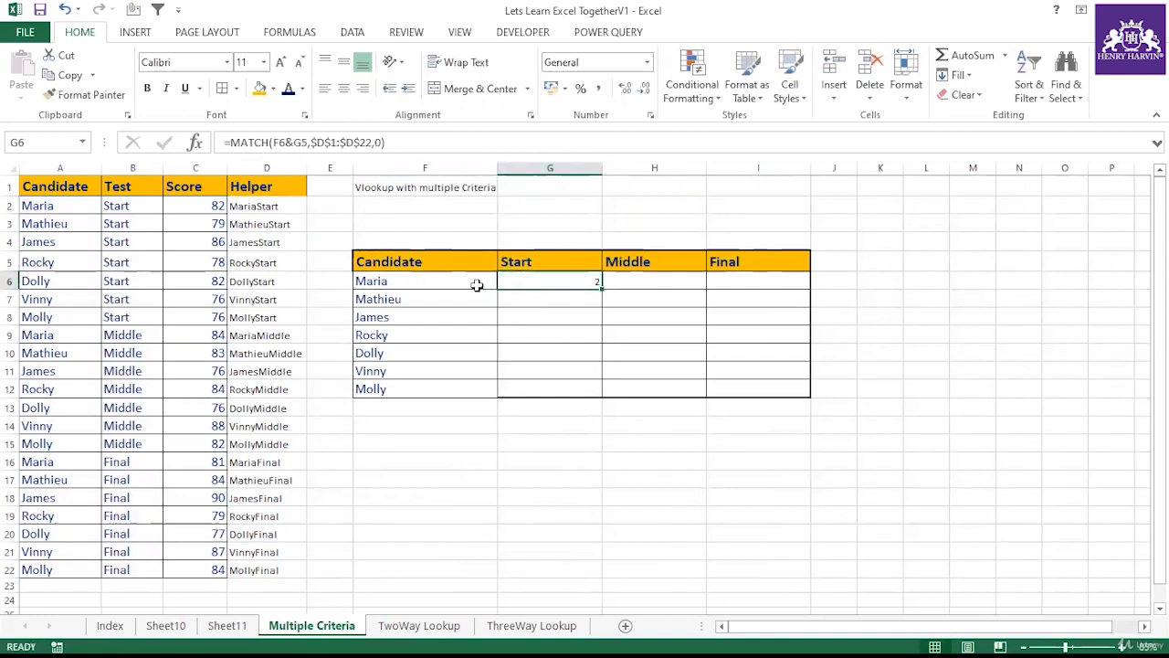
click(430, 280)
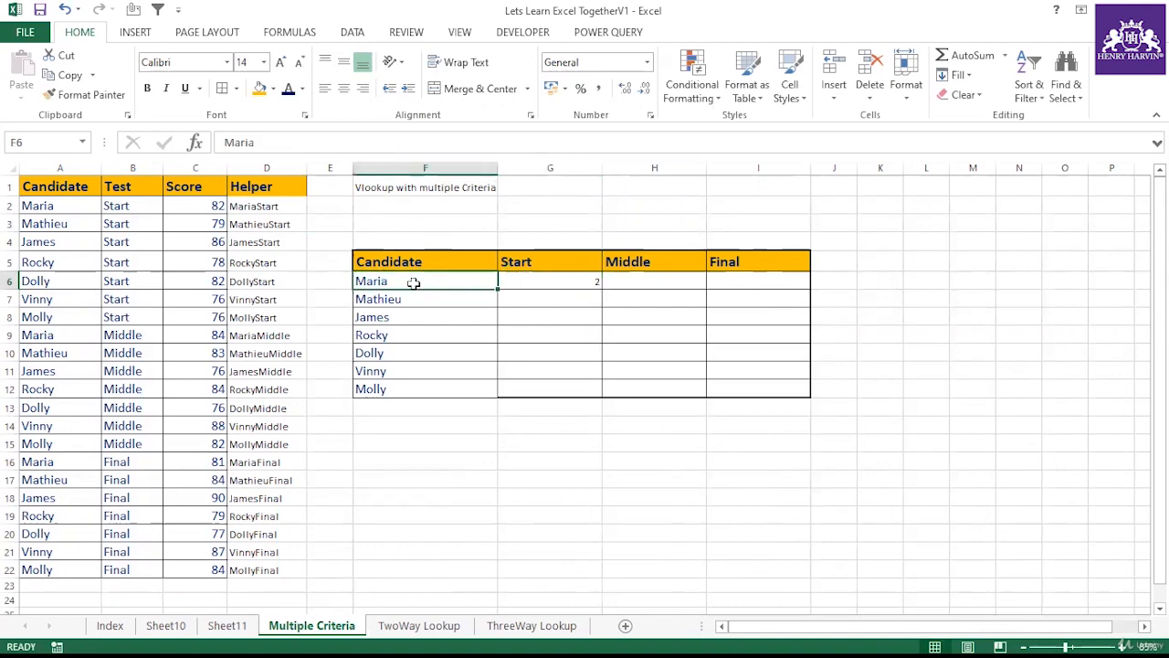
click(516, 288)
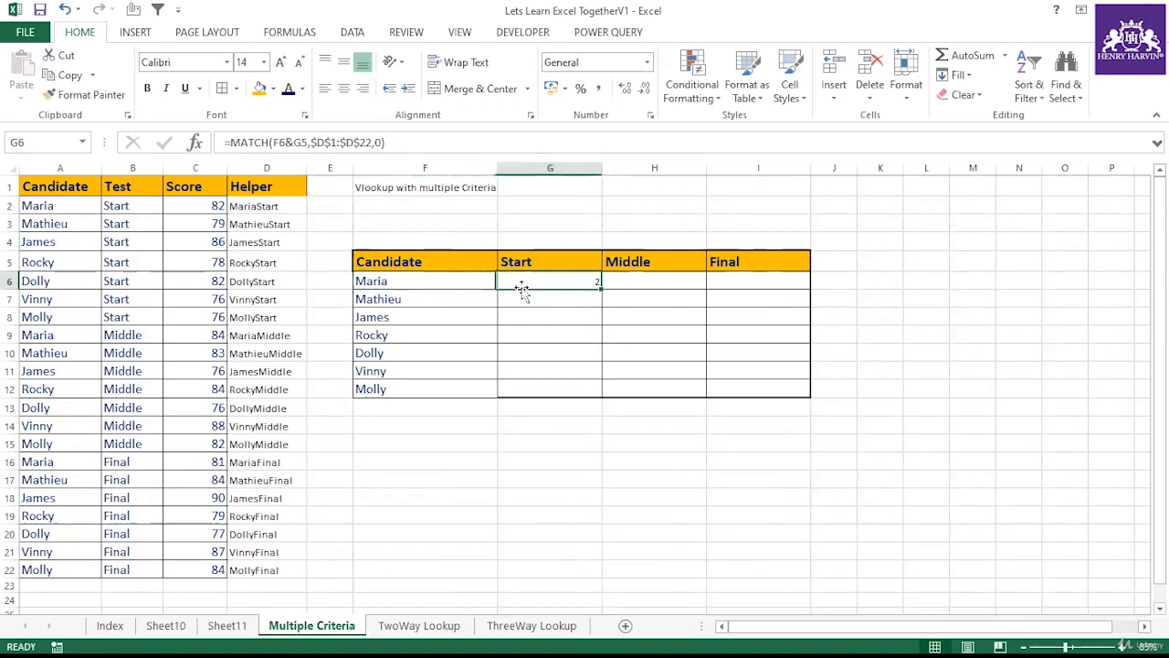
double_click(286, 139)
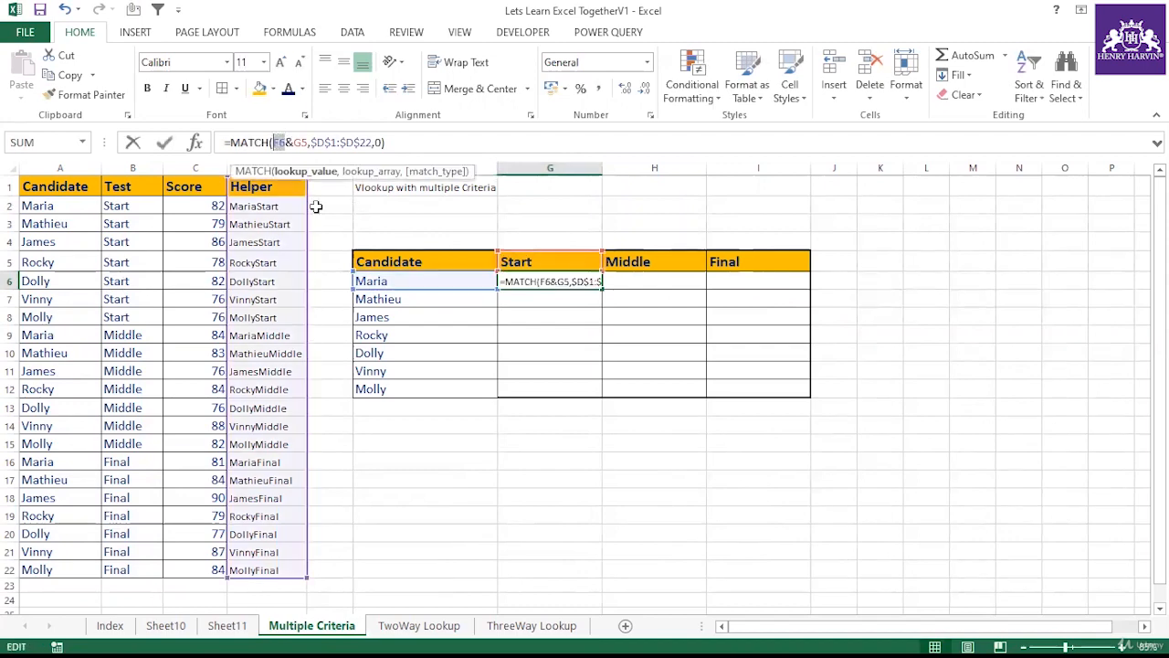
key(F4)
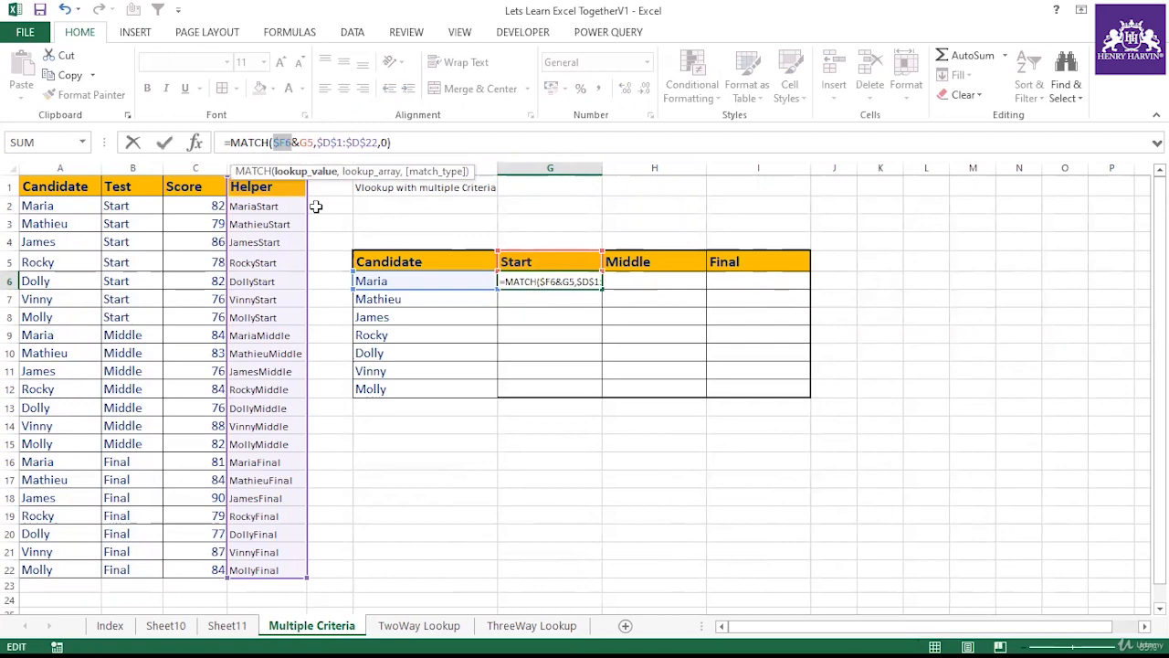
key(ctrl+Return)
Step: Lock the row of the test header reference in G6's formula as G$5
click(535, 261)
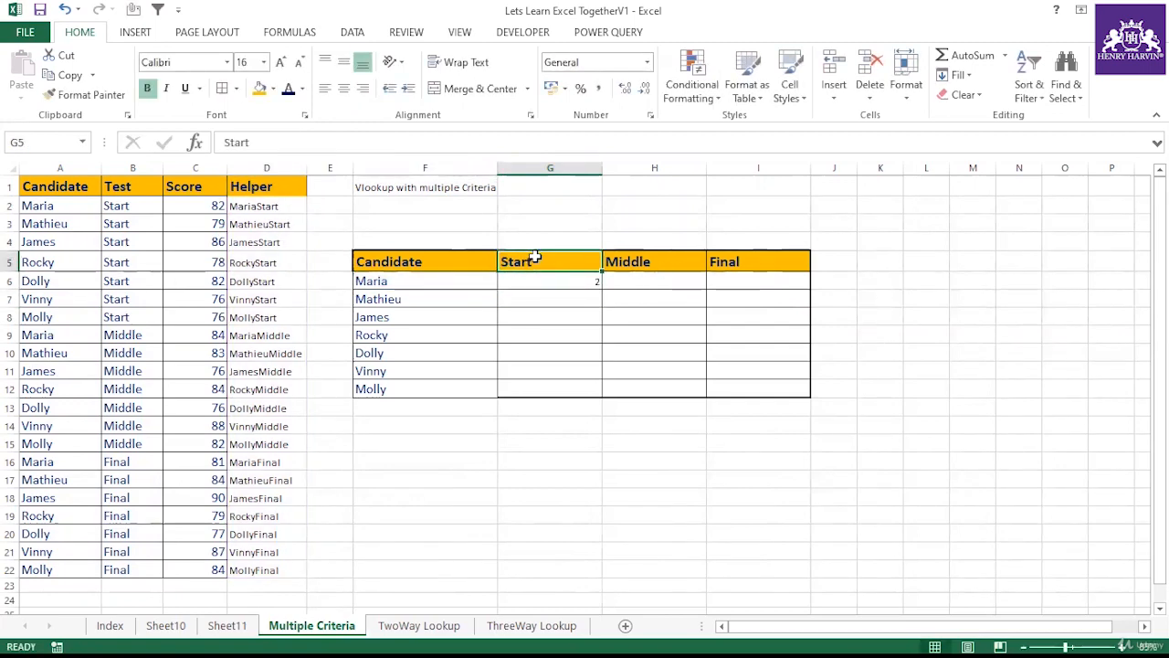
drag(534, 260, 715, 259)
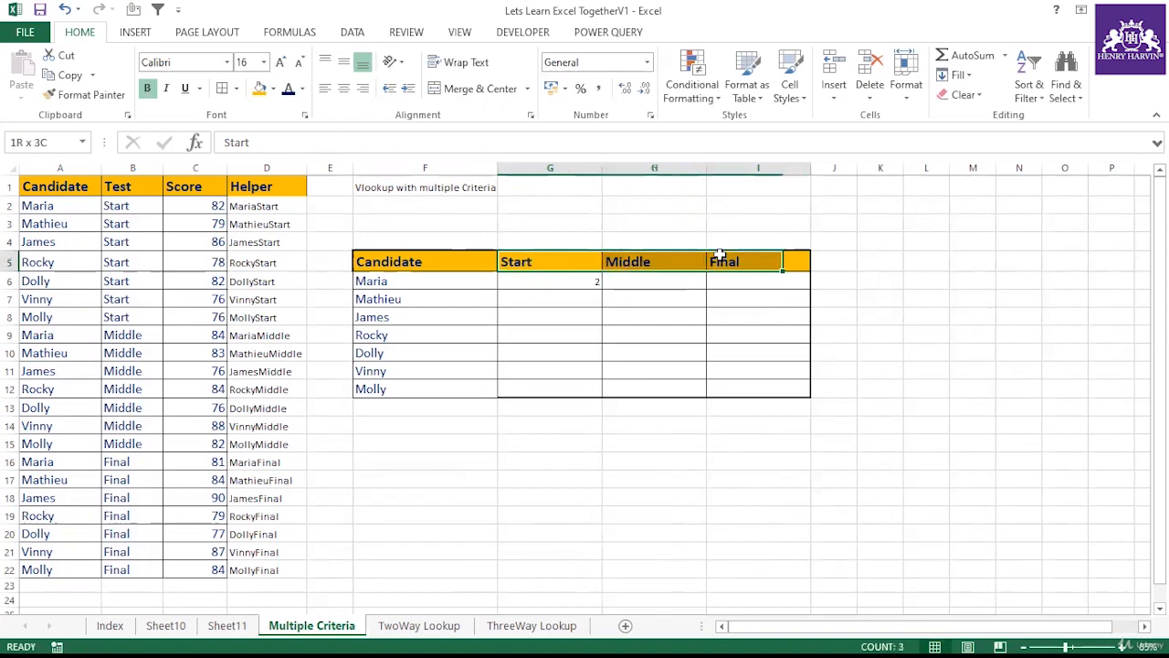
click(566, 278)
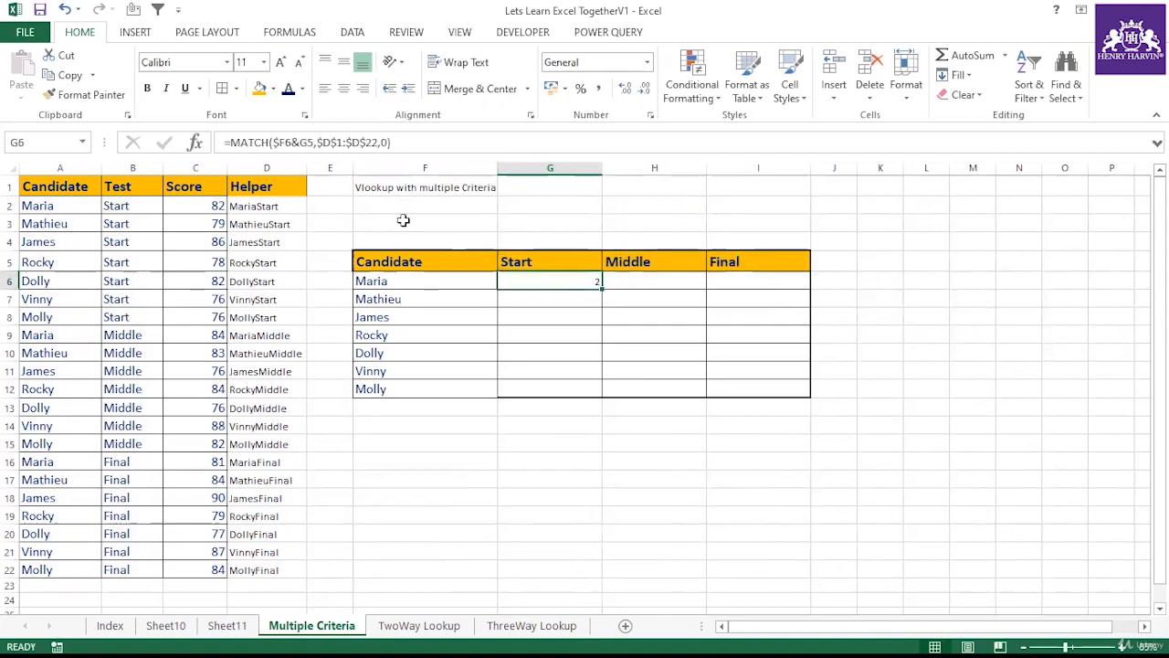
click(304, 142)
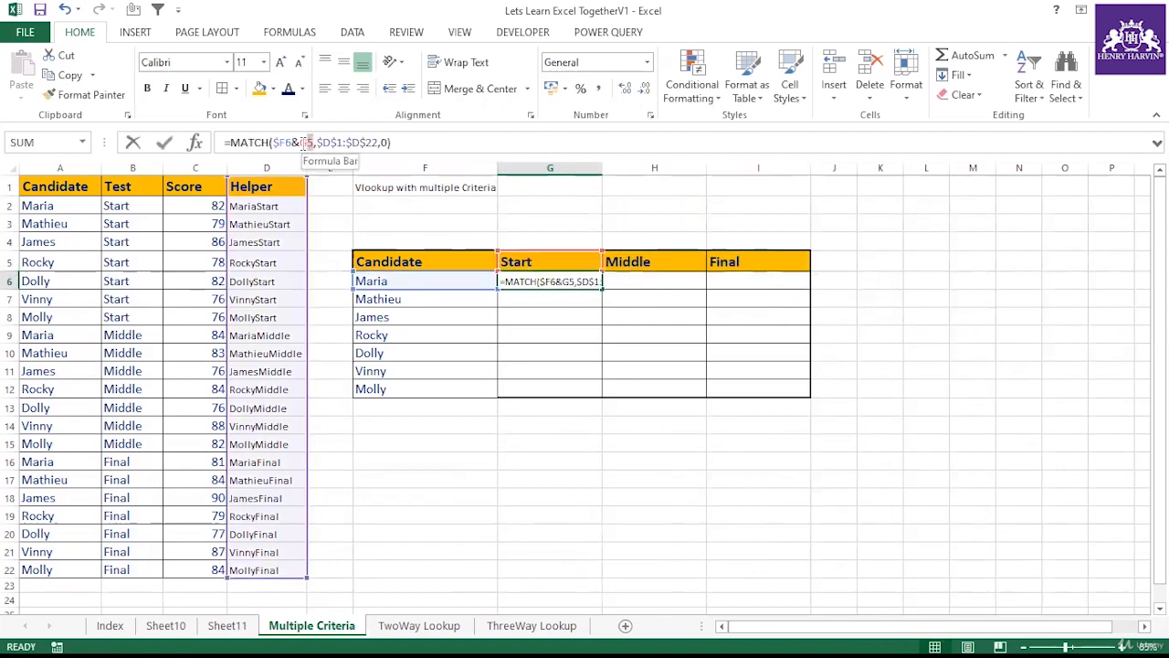
double_click(304, 142)
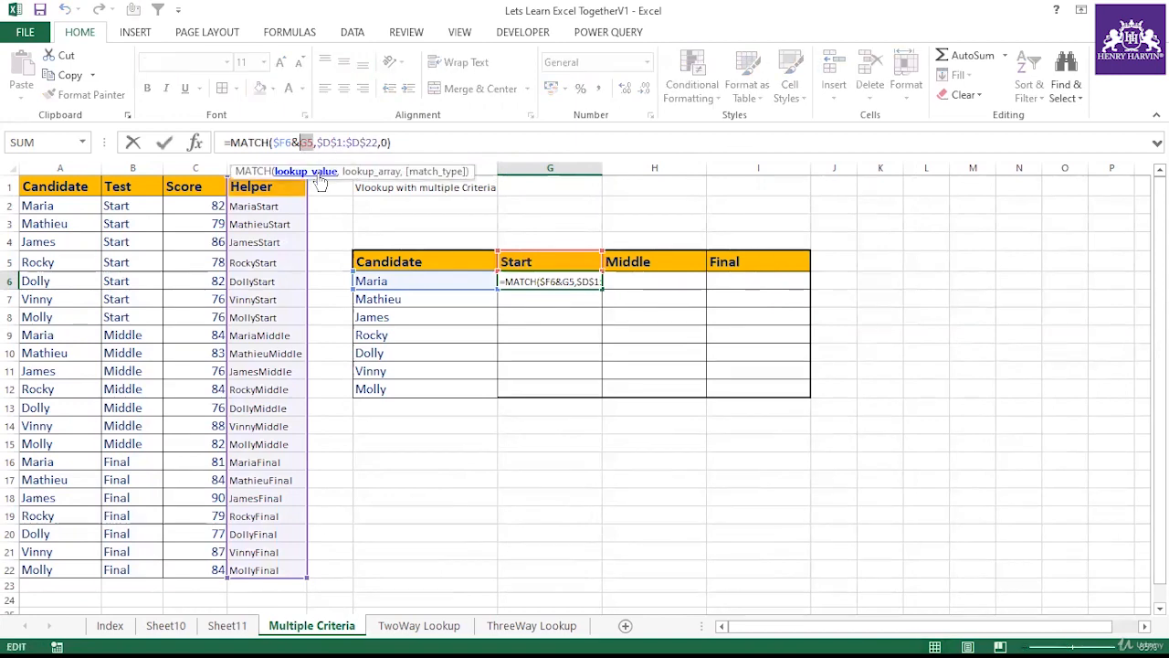
key(F4)
key(F4)
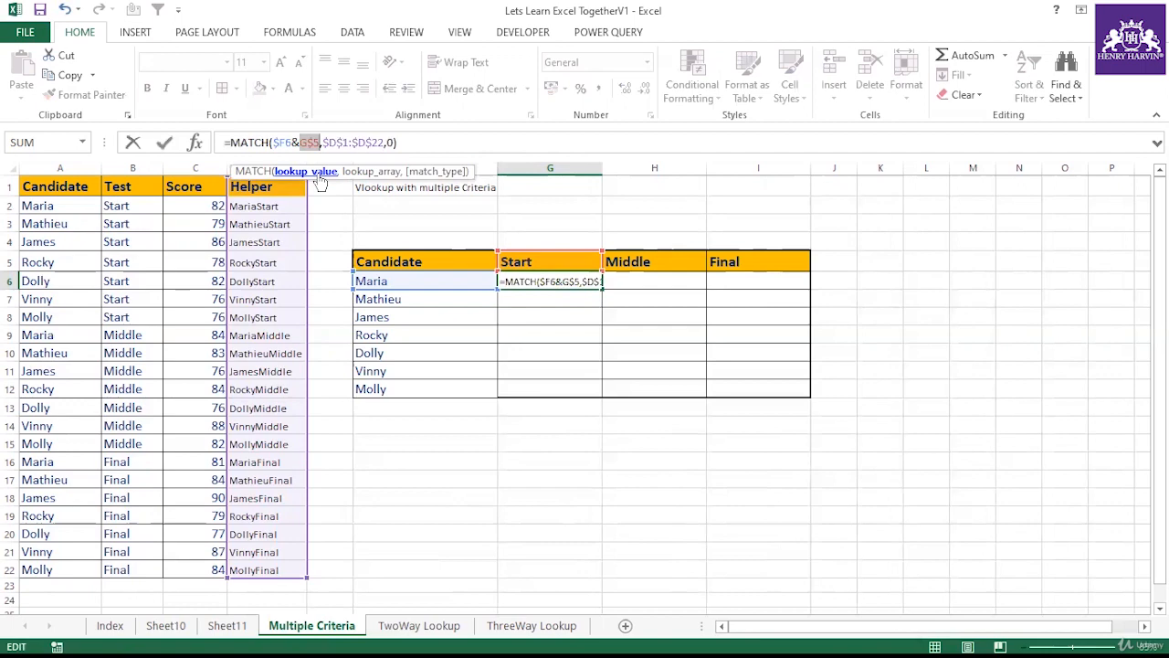
key(Return)
Step: Fill the MATCH formula from G6 across and down to I12 to check the positions
click(594, 285)
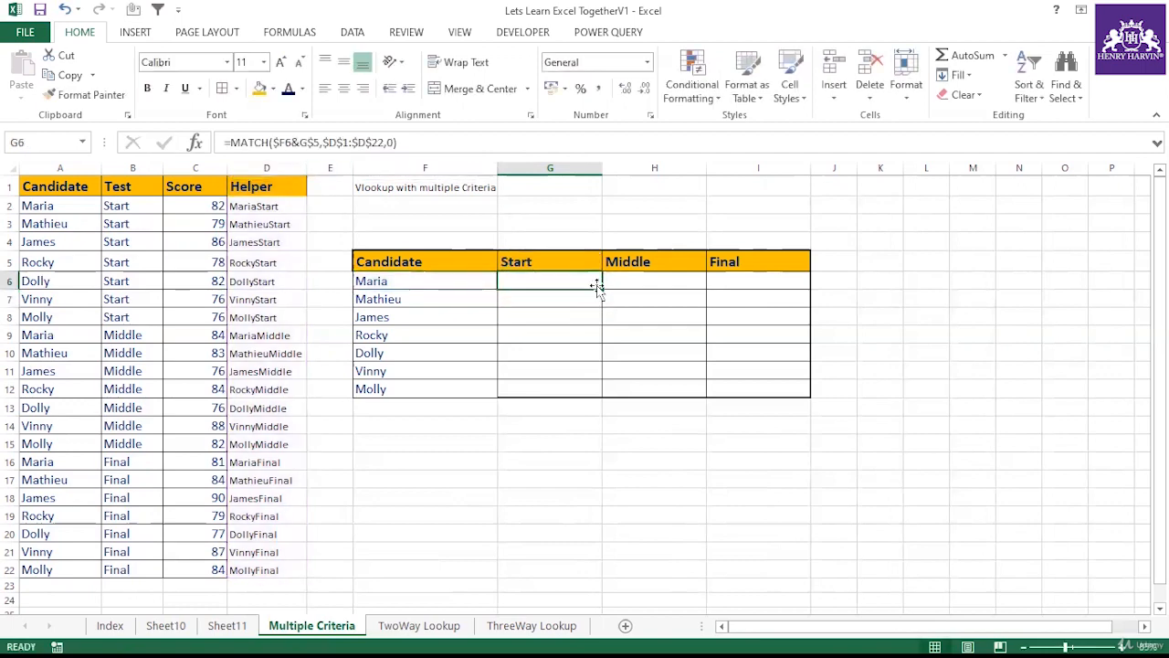
drag(601, 289, 795, 392)
click(374, 370)
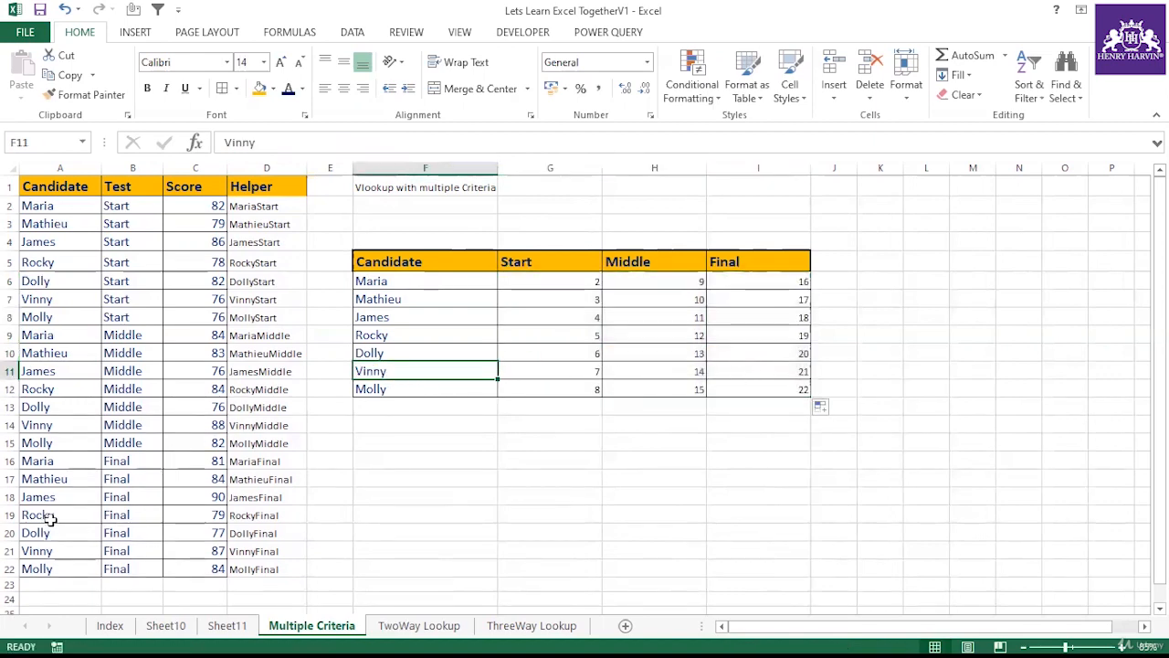
drag(34, 551, 128, 552)
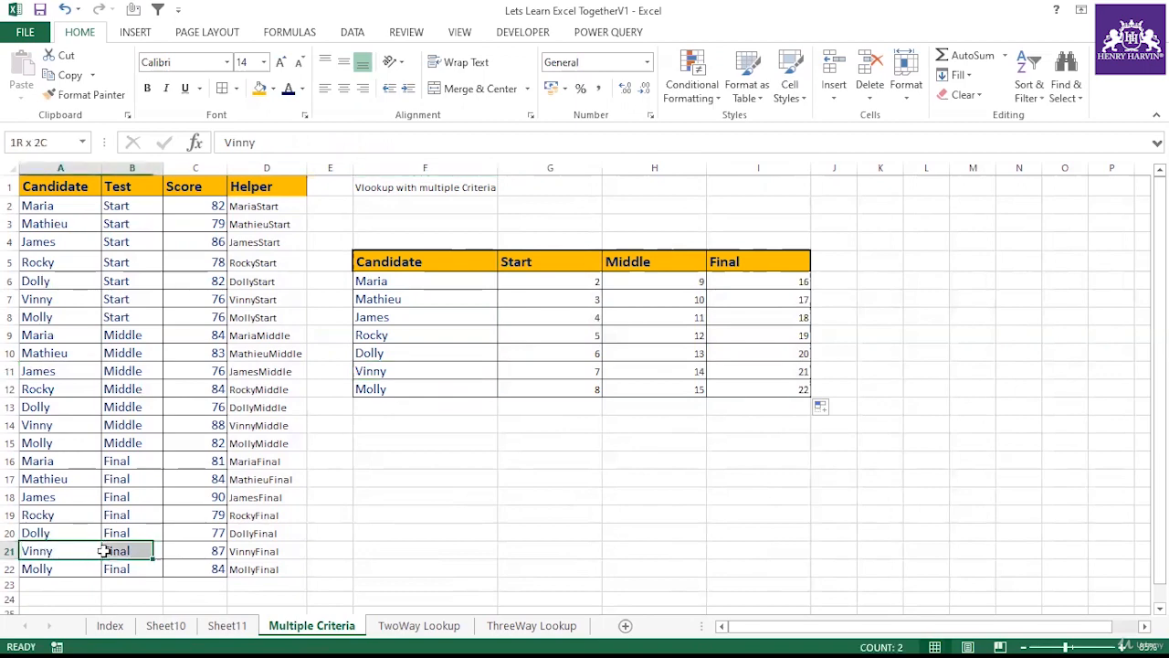
Step: Wrap G6's MATCH formula in INDEX returning the score from $C$1:$C$22
click(533, 284)
key(F2)
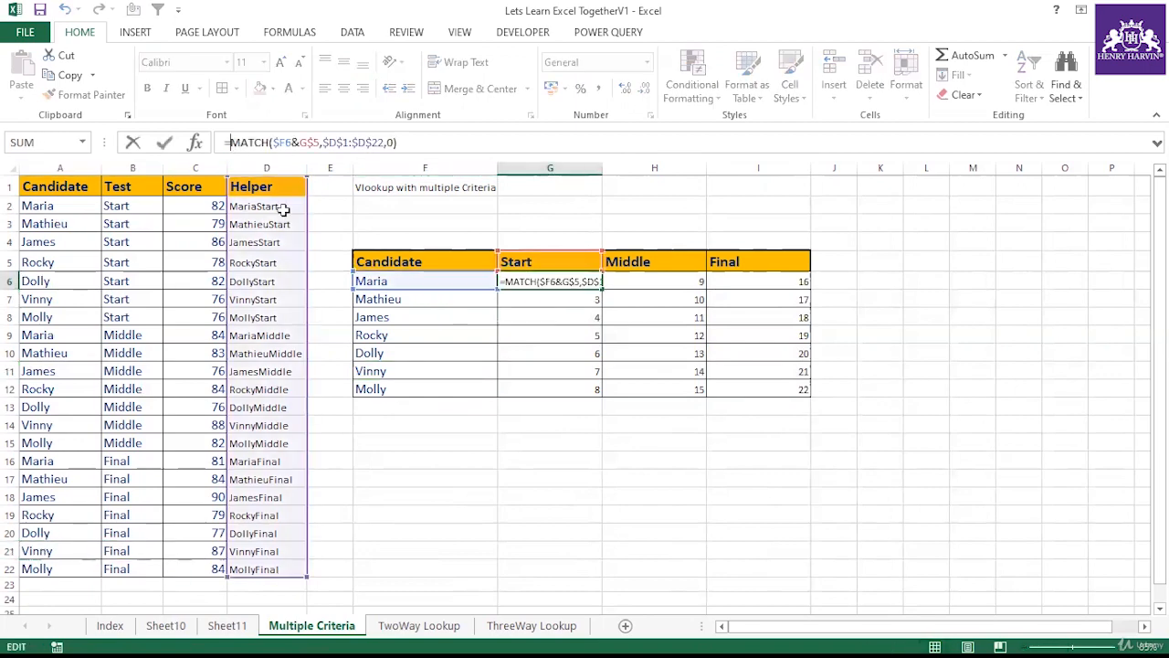
key(Home)
key(Right)
text(index()
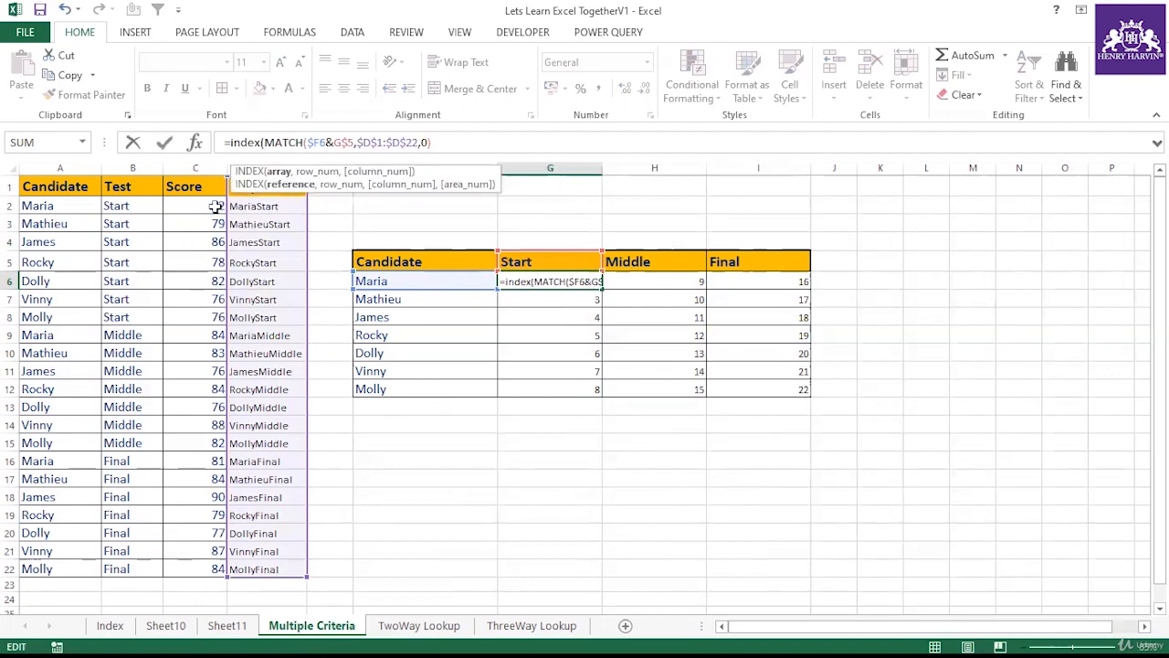
drag(206, 188, 195, 569)
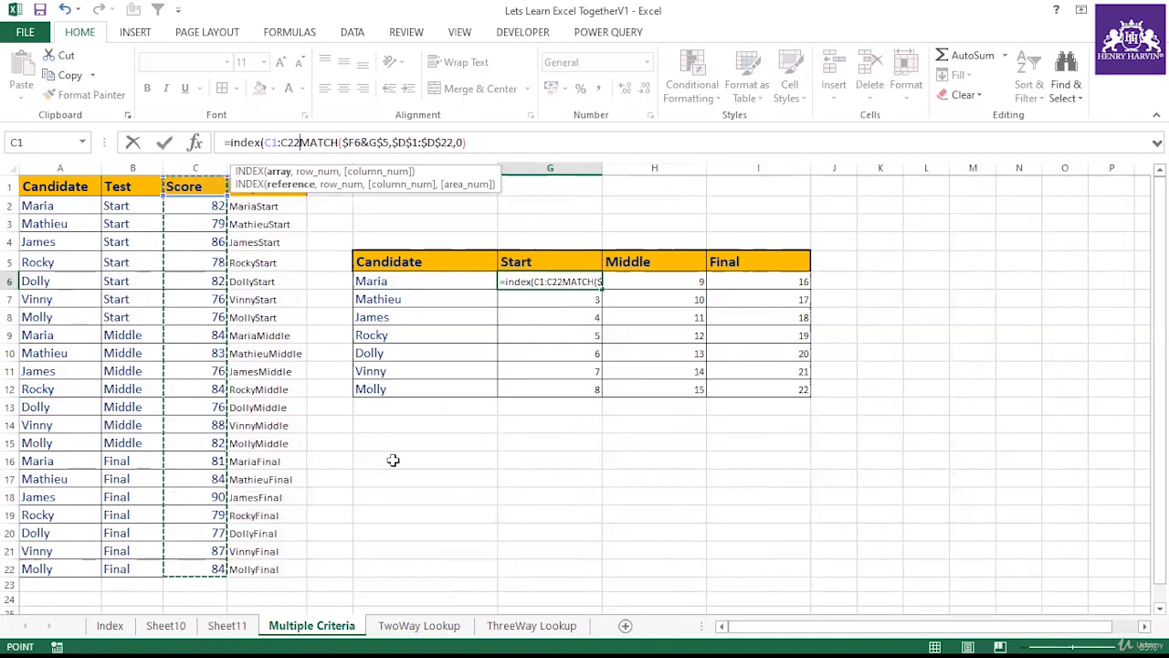
key(F4)
text(,)
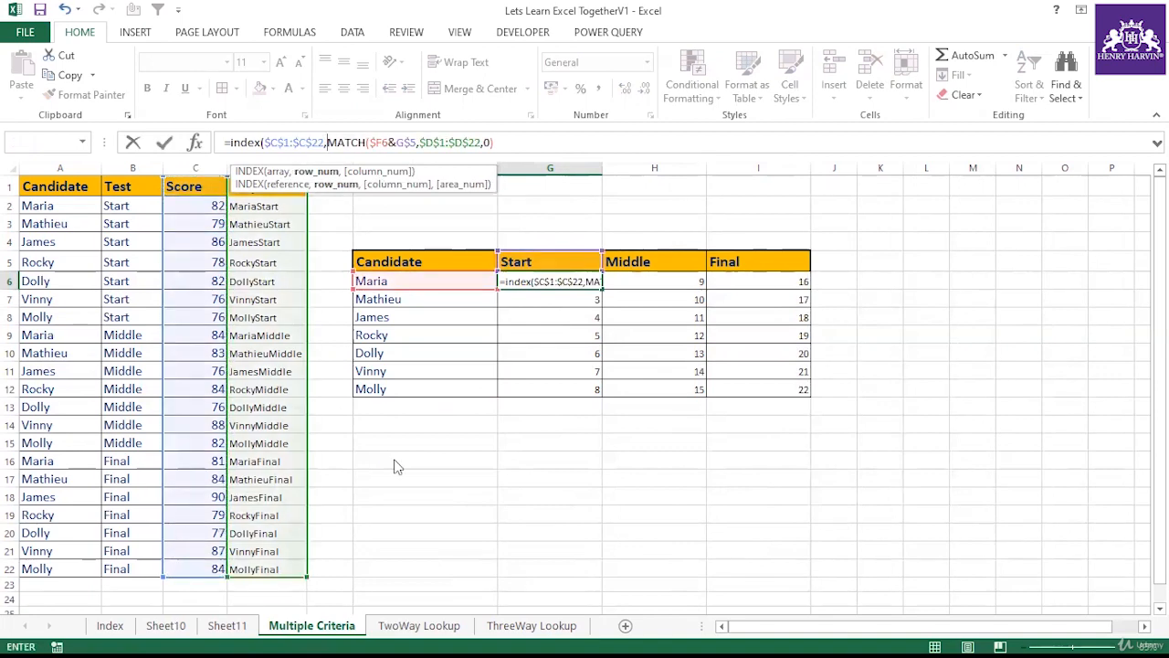
key(Return)
Step: Fill the INDEX formula from G6 down to G12 and across to the Final column through I12
click(552, 396)
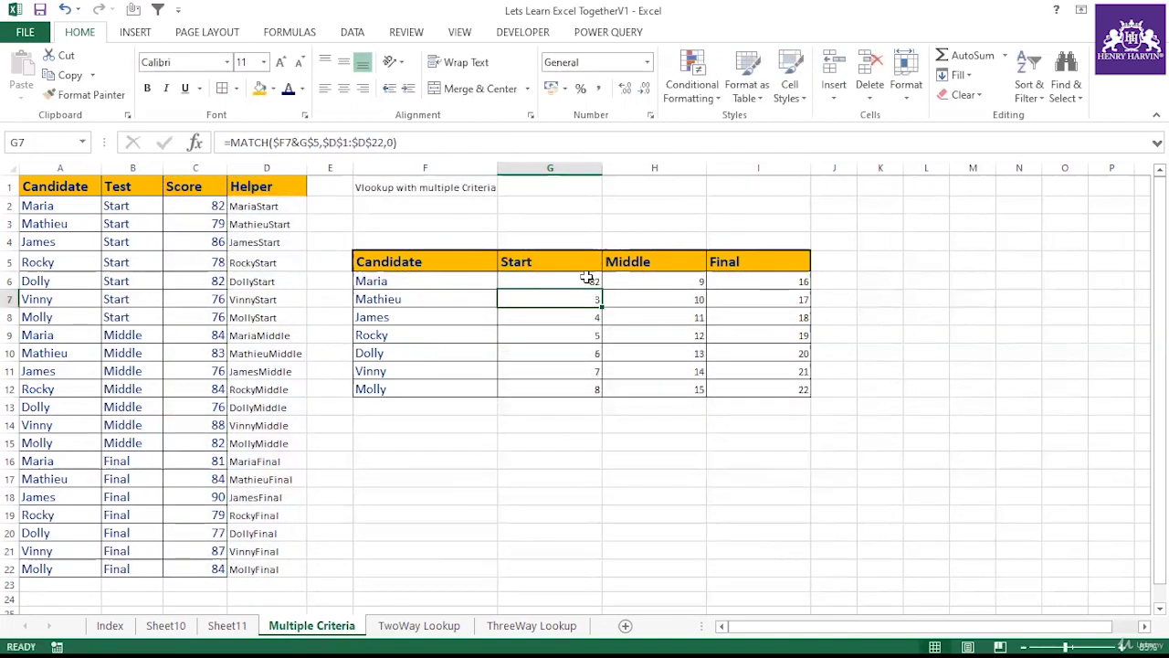
click(586, 281)
drag(600, 286, 600, 391)
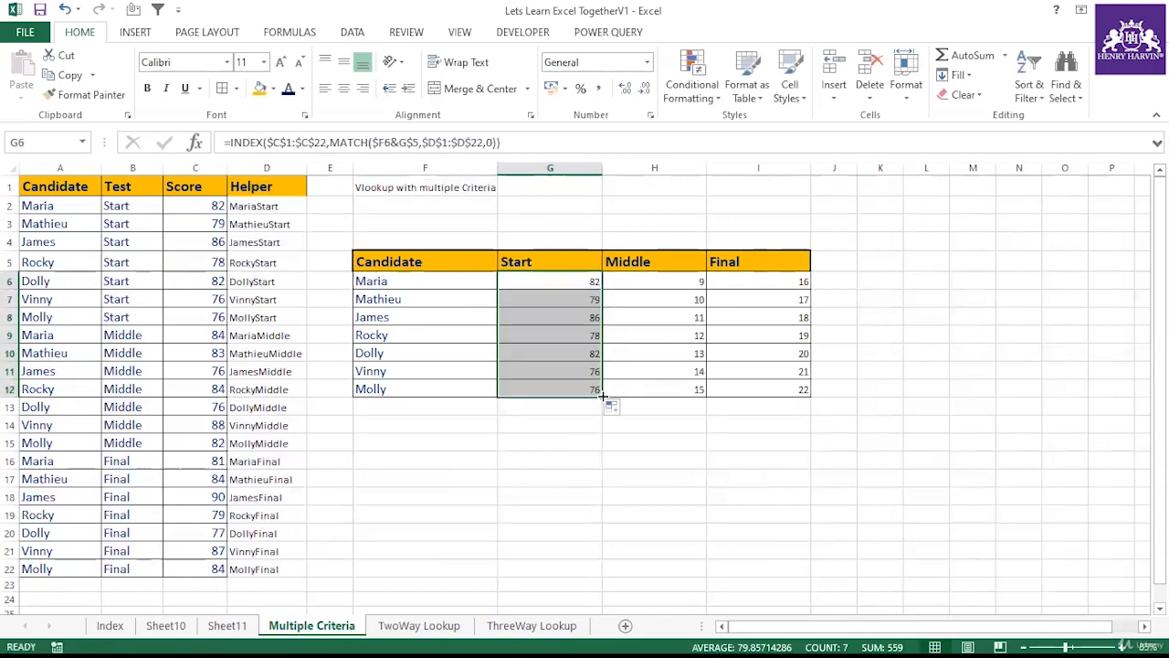
drag(786, 406, 788, 406)
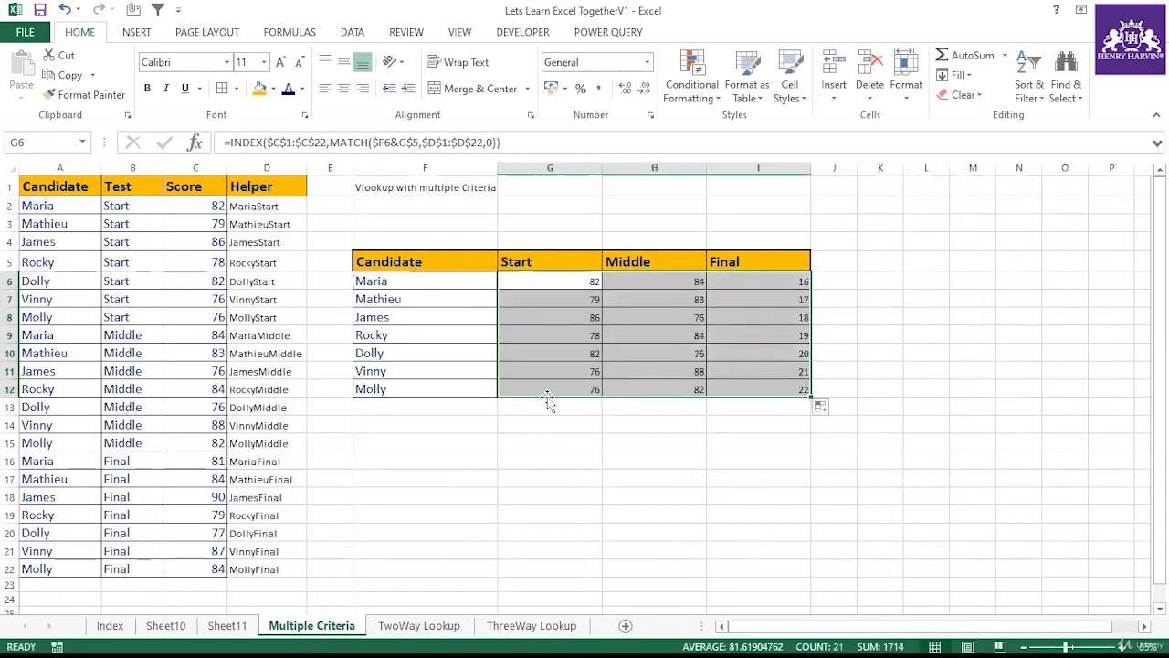
click(436, 393)
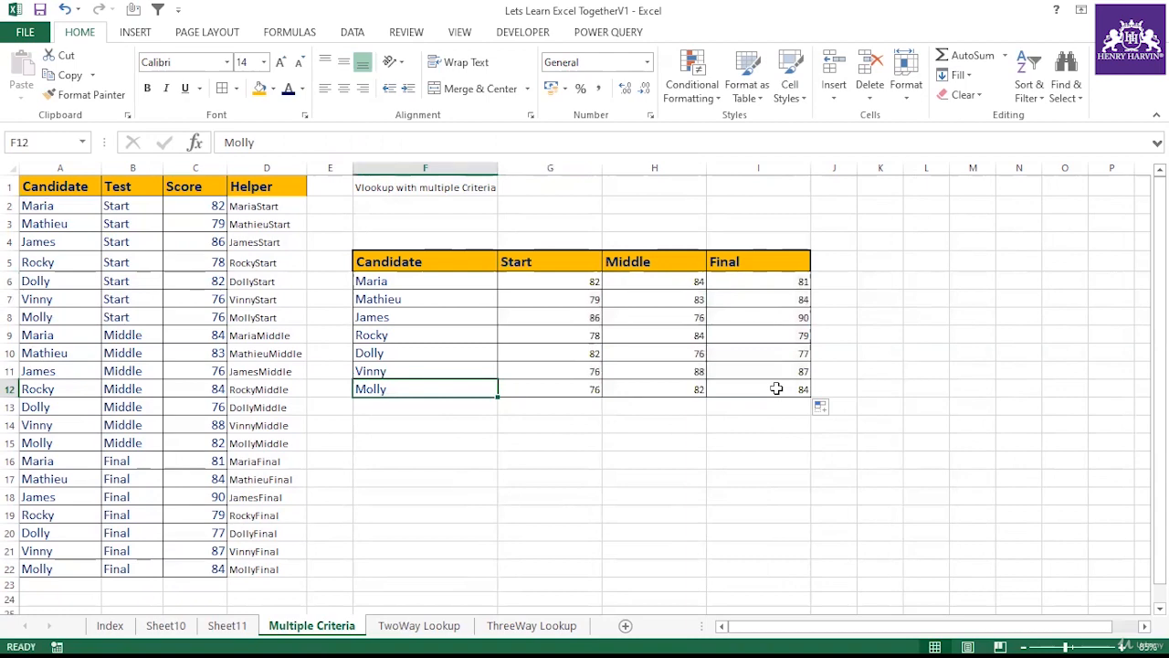
Step: Check the lookup table's scores against the matching source rows for several candidates and tests
click(57, 567)
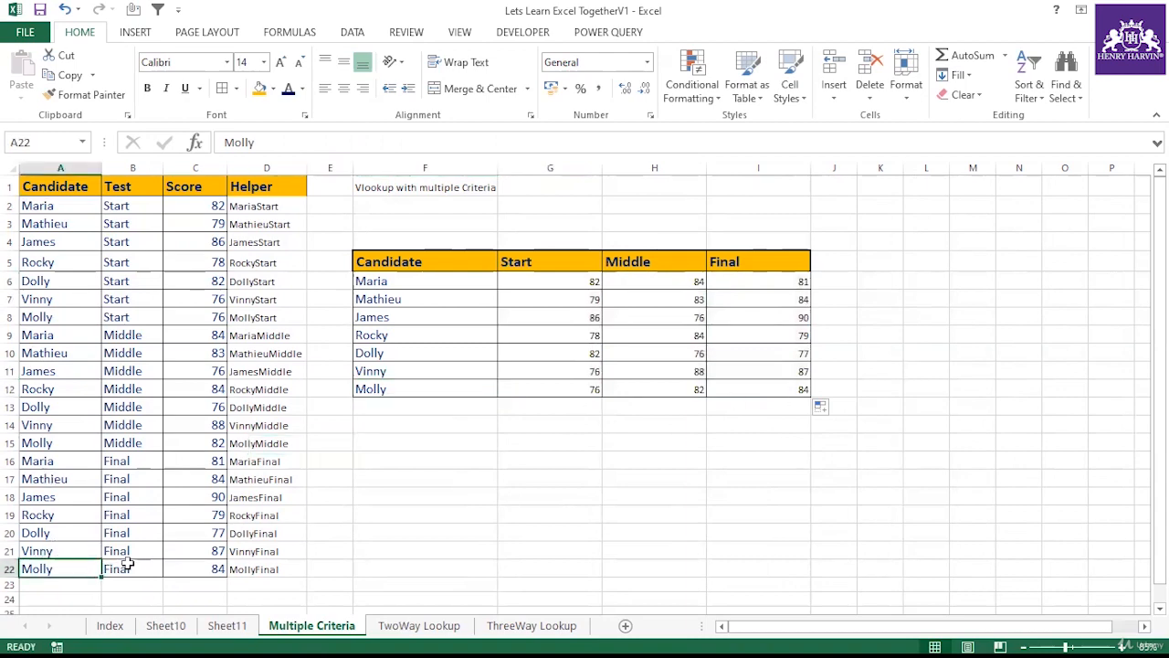
click(142, 568)
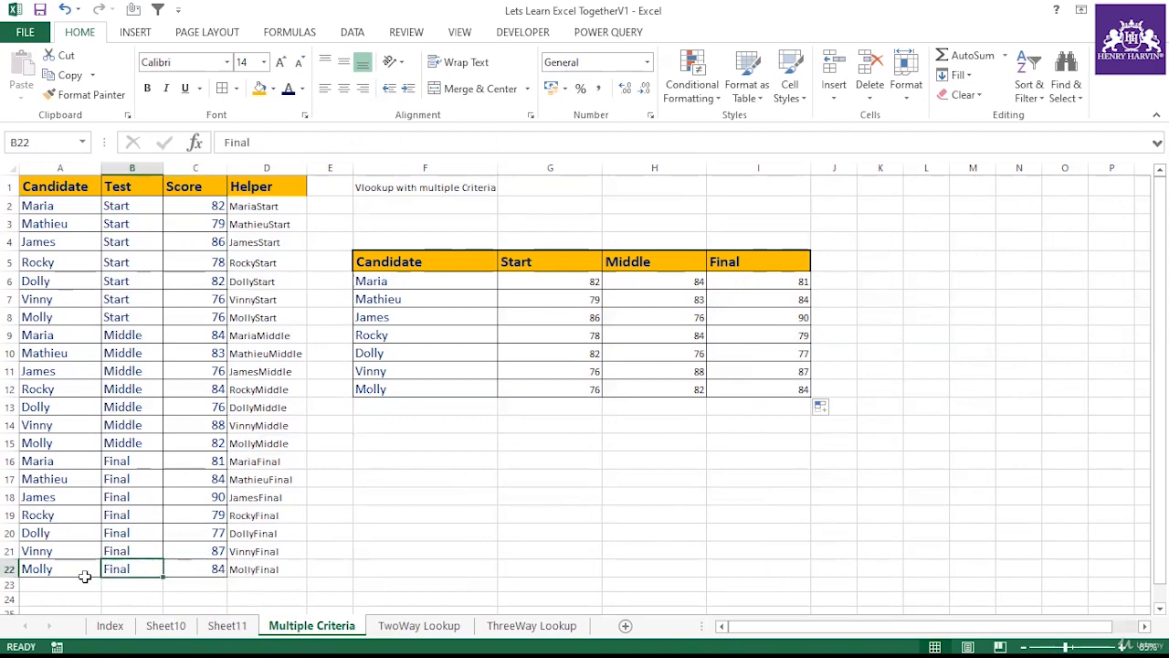
click(58, 568)
click(217, 567)
click(156, 566)
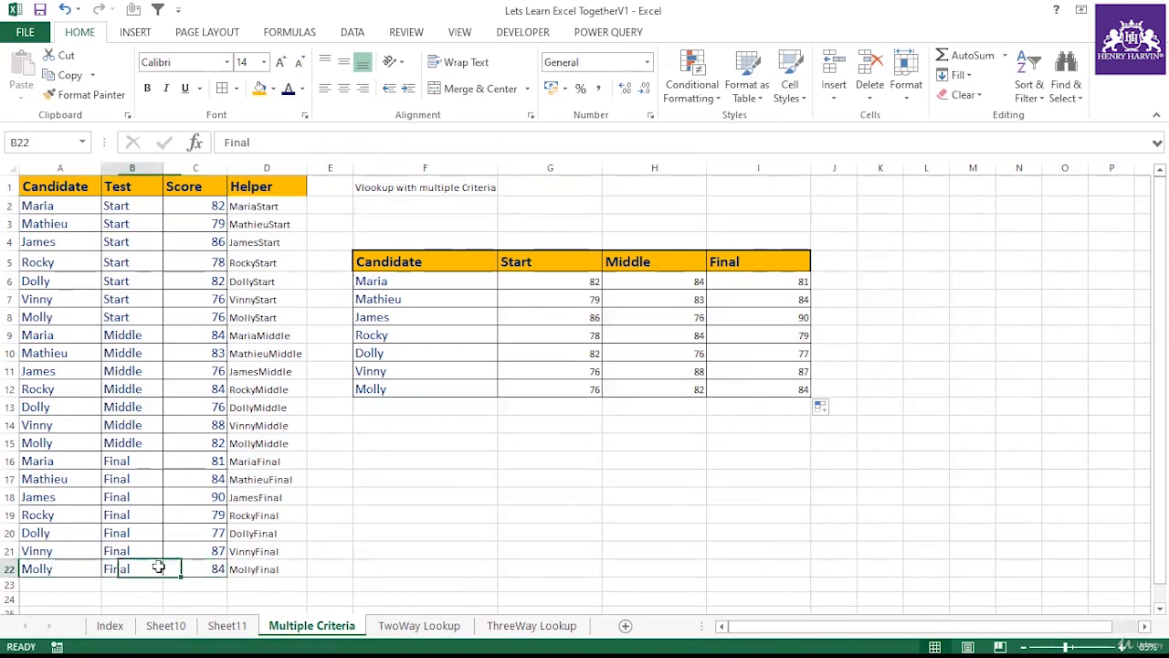
click(395, 337)
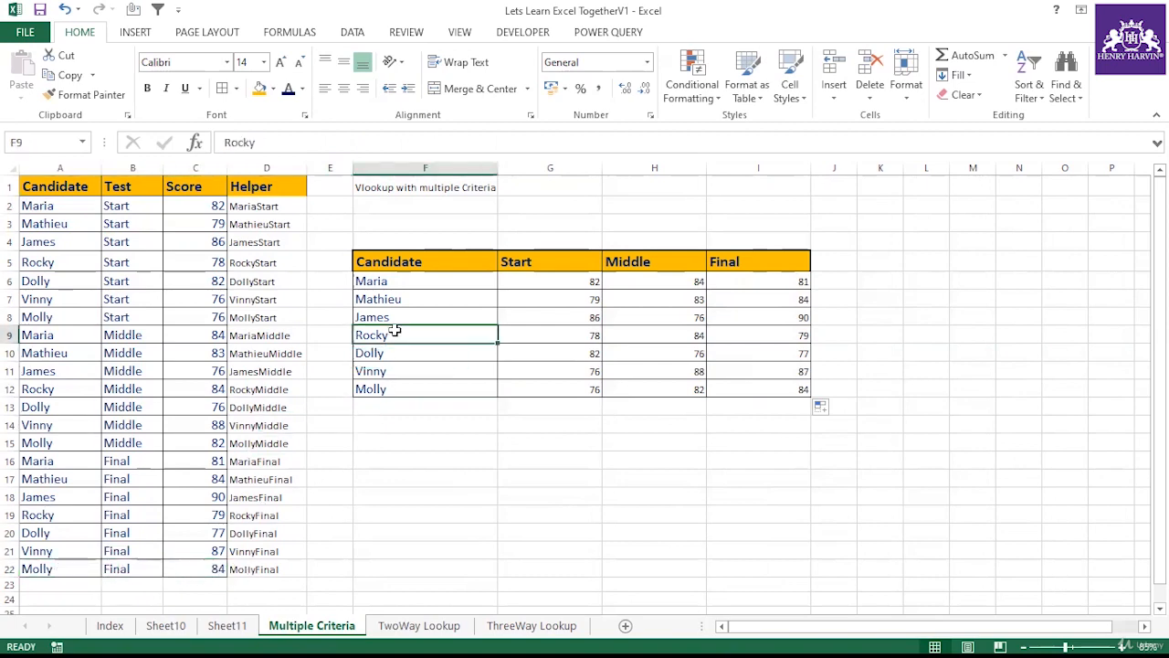
click(658, 333)
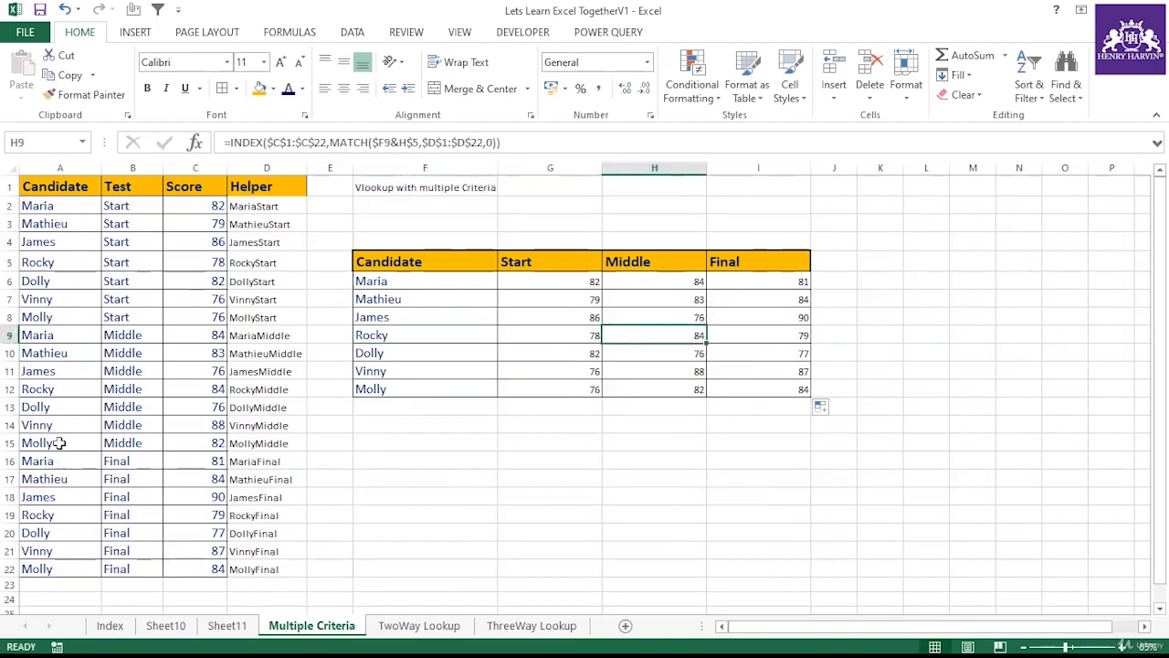
click(55, 389)
click(197, 388)
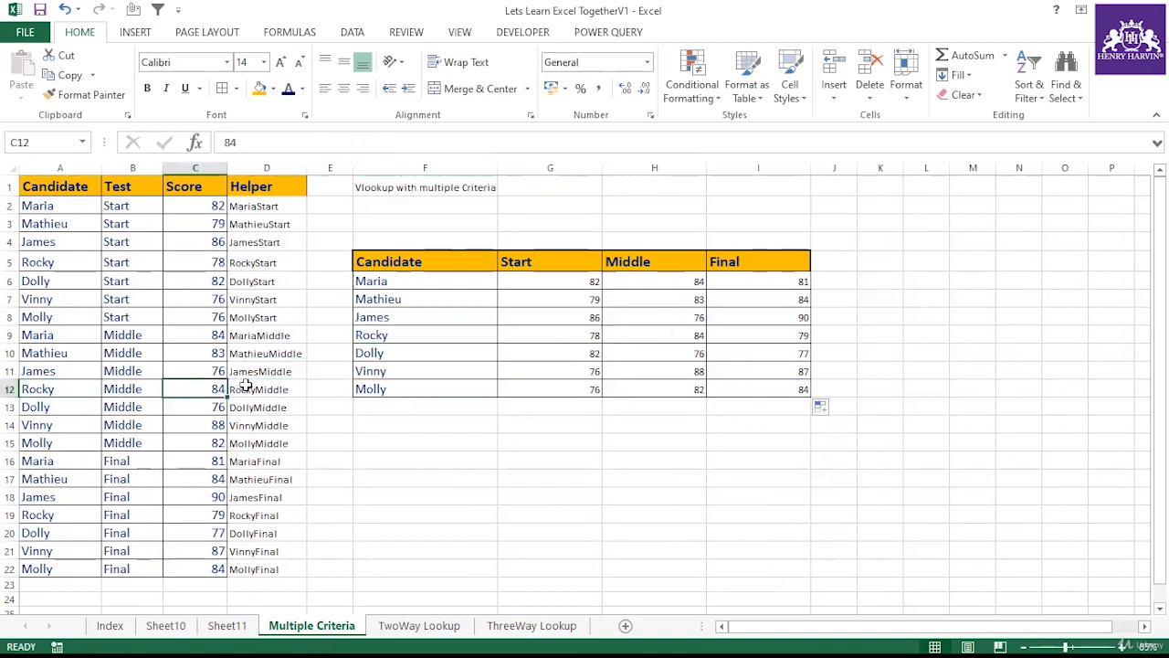
click(235, 388)
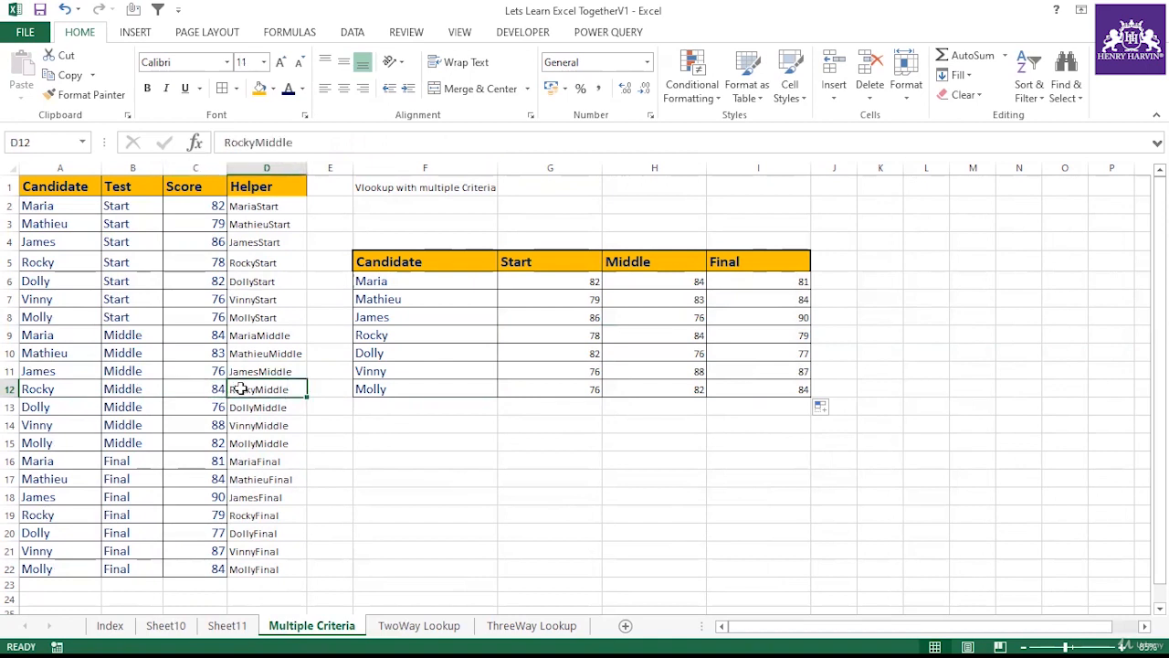
click(405, 316)
click(641, 318)
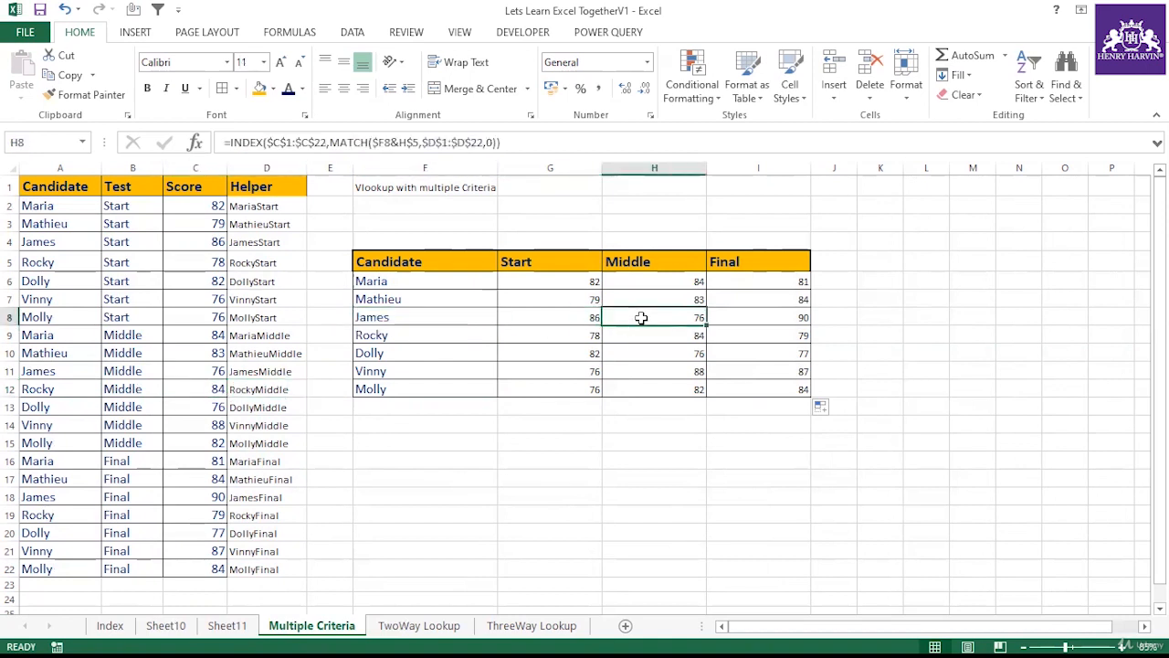
click(60, 366)
click(183, 370)
click(135, 368)
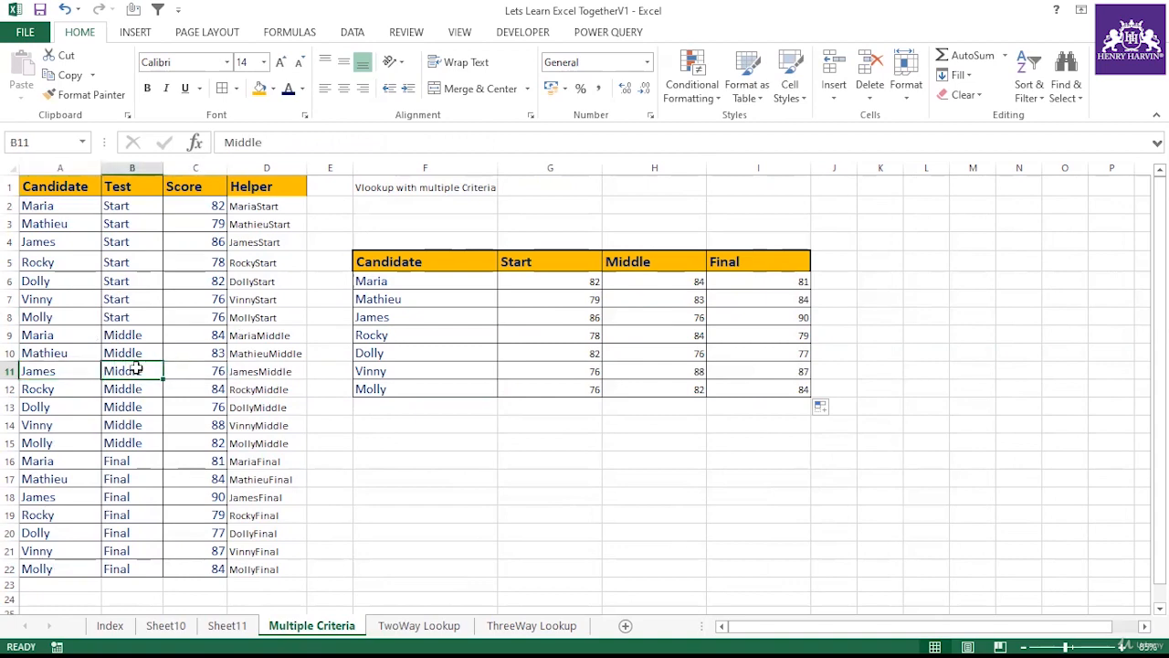
click(542, 286)
click(551, 322)
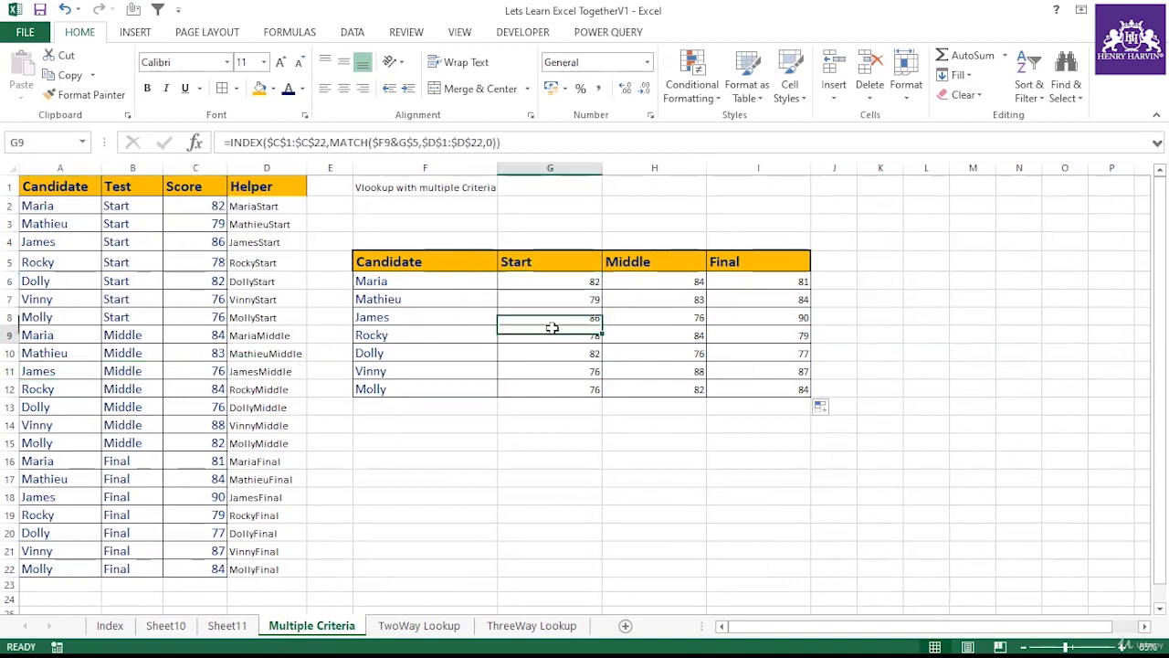
click(559, 354)
click(567, 389)
Step: Copy the score table to F16 and clear the copy's Start, Middle and Final score cells
drag(438, 264, 761, 387)
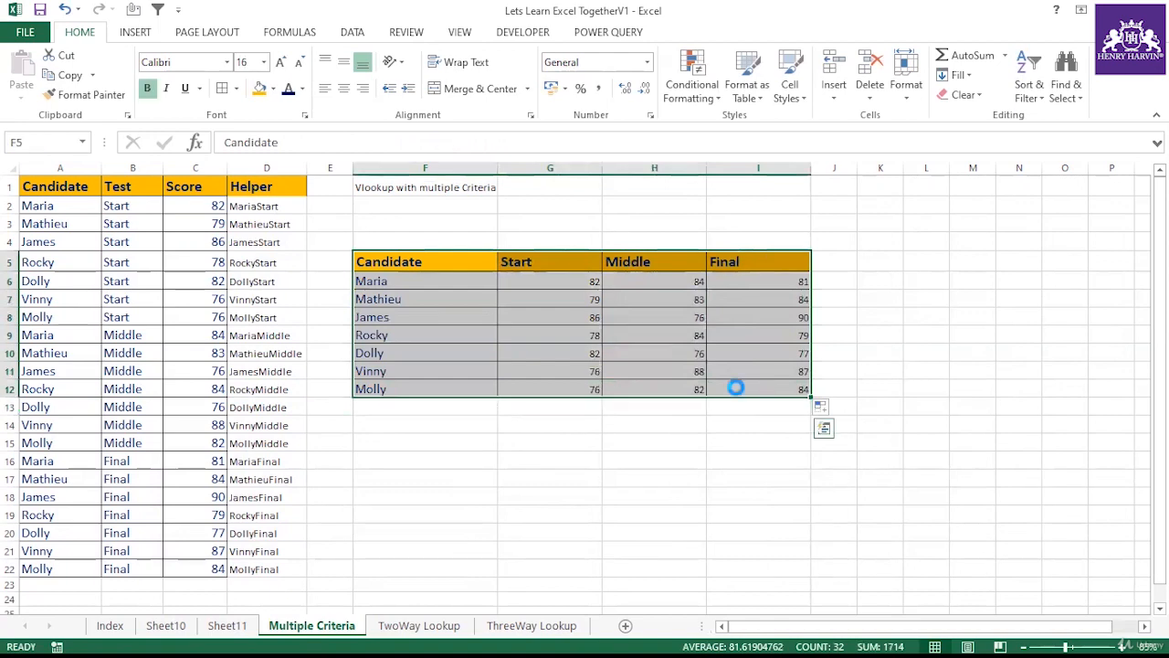
key(ctrl+c)
click(431, 462)
key(ctrl+v)
scroll(610, 391, down, 2)
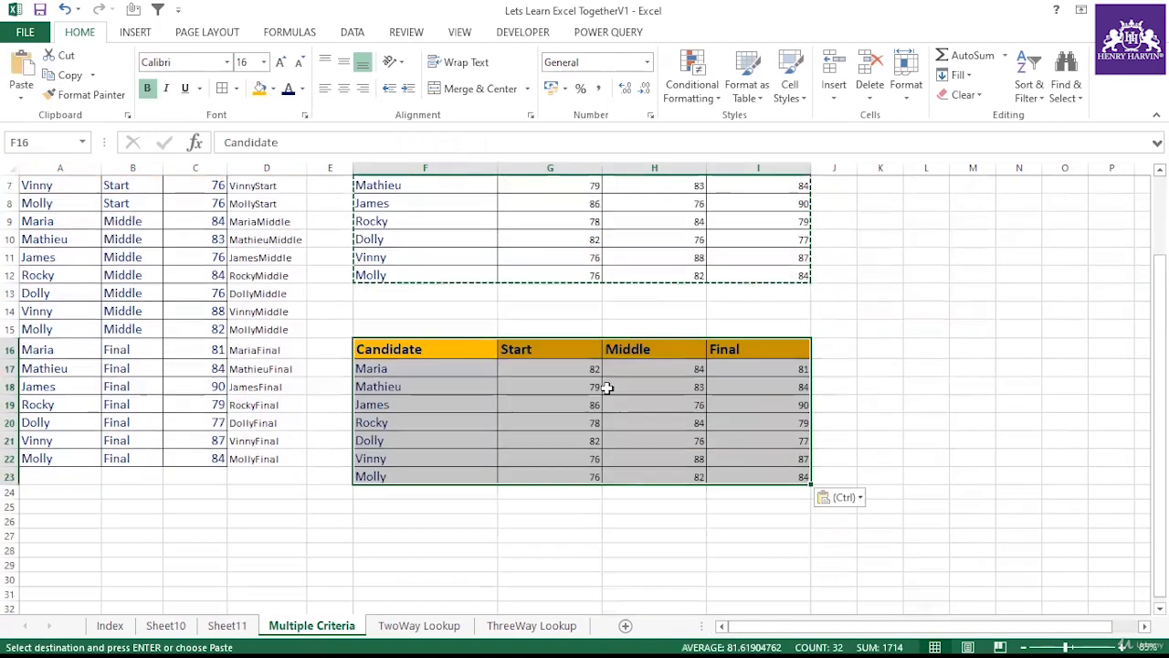
drag(579, 371, 753, 467)
key(Delete)
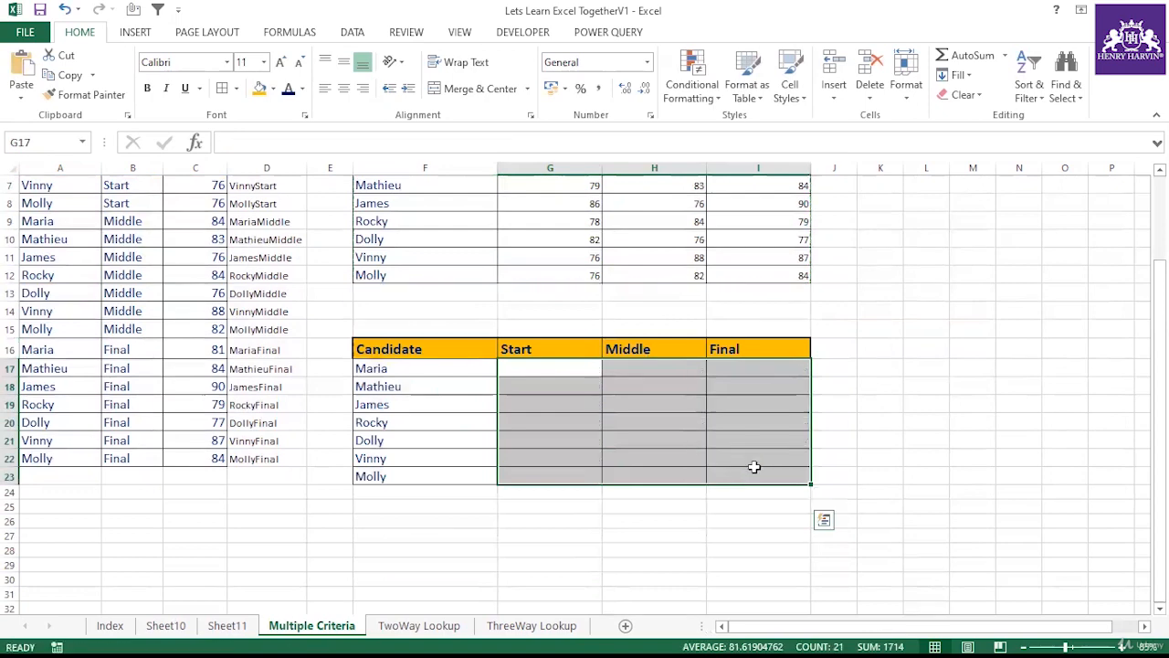
Step: Evaluate the array expression A2:A22&B2:B22:C2:C22 in G17's formula to preview the combined values, without entering it
scroll(539, 494, up, 2)
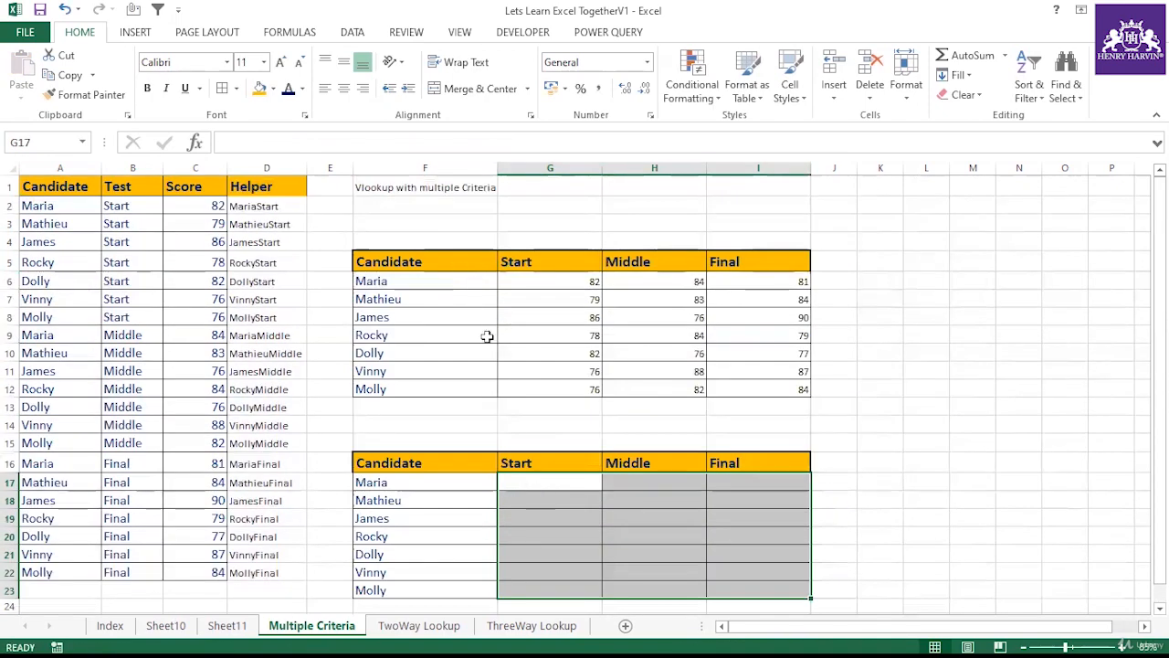
click(777, 428)
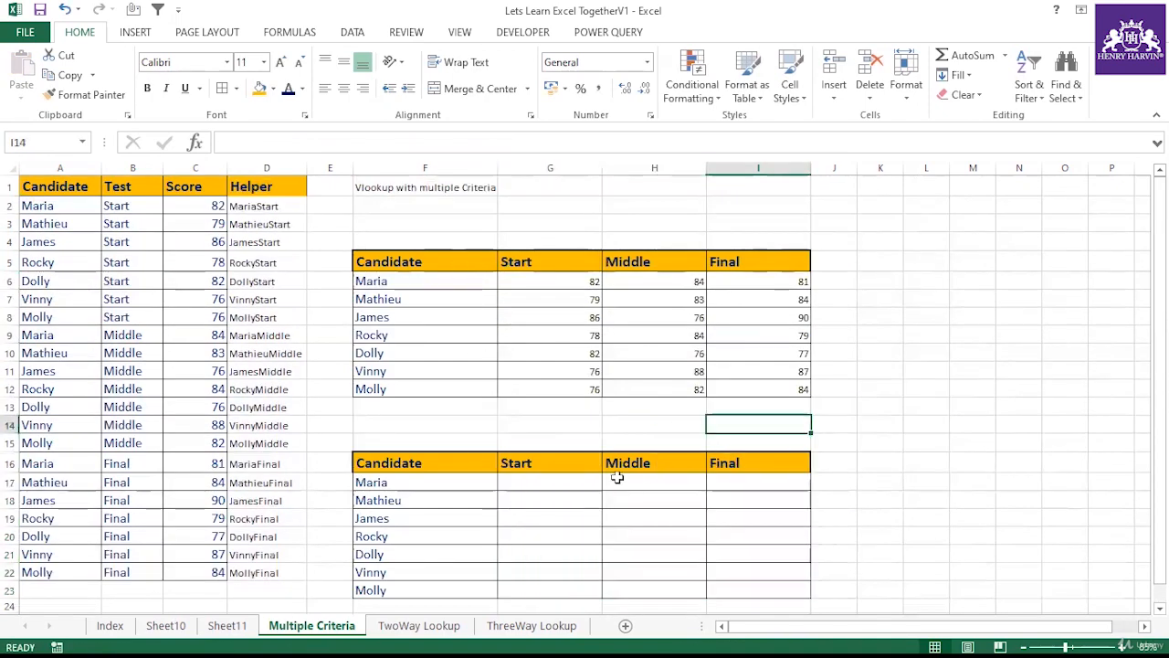
click(568, 485)
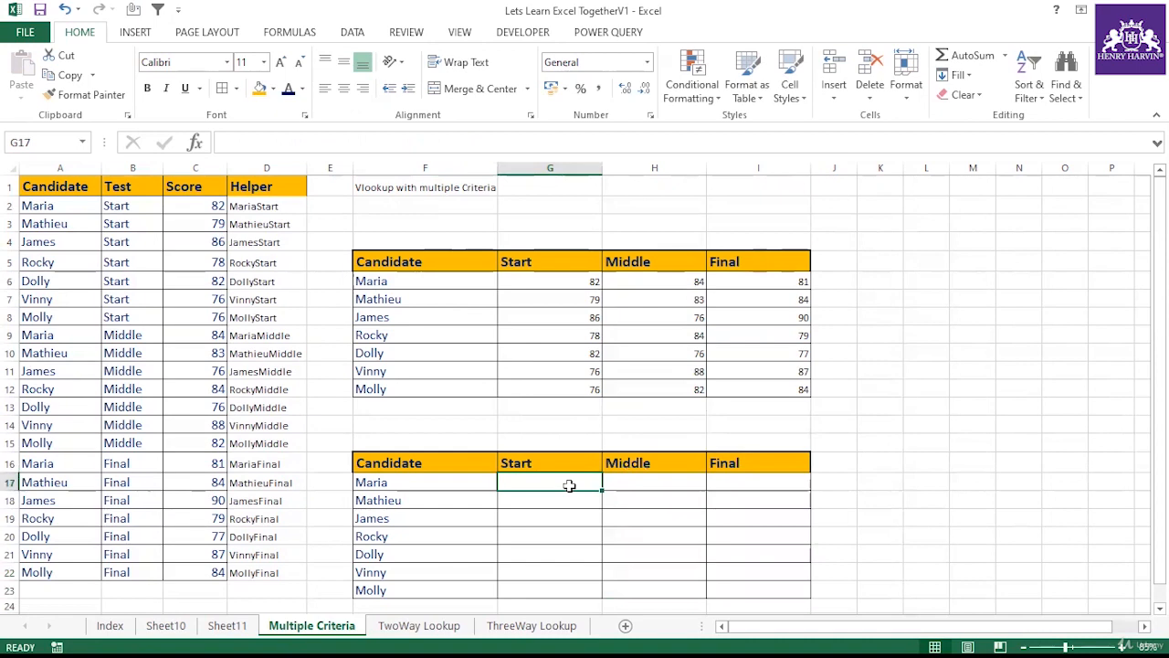
text(=)
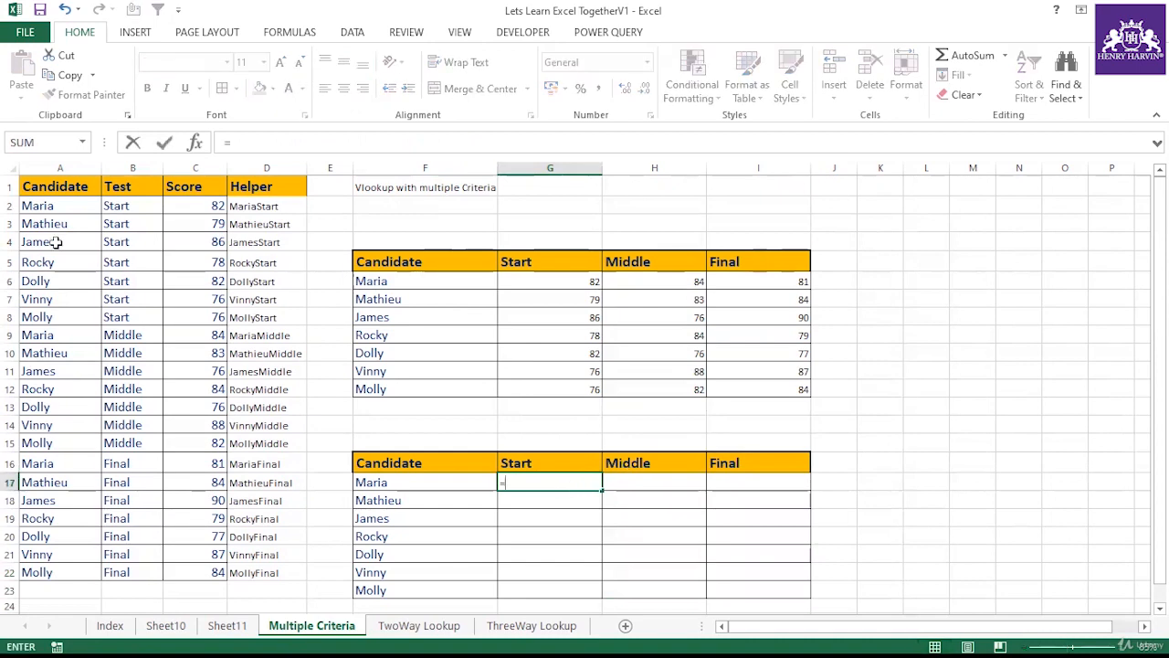
drag(54, 208, 48, 572)
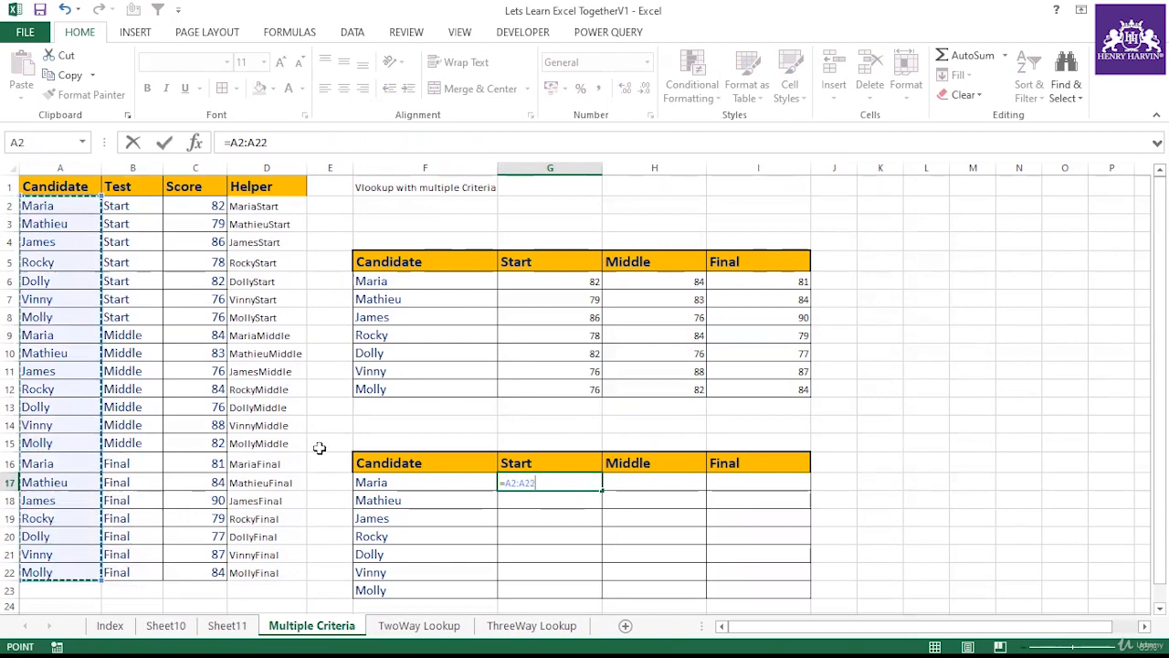
text(&)
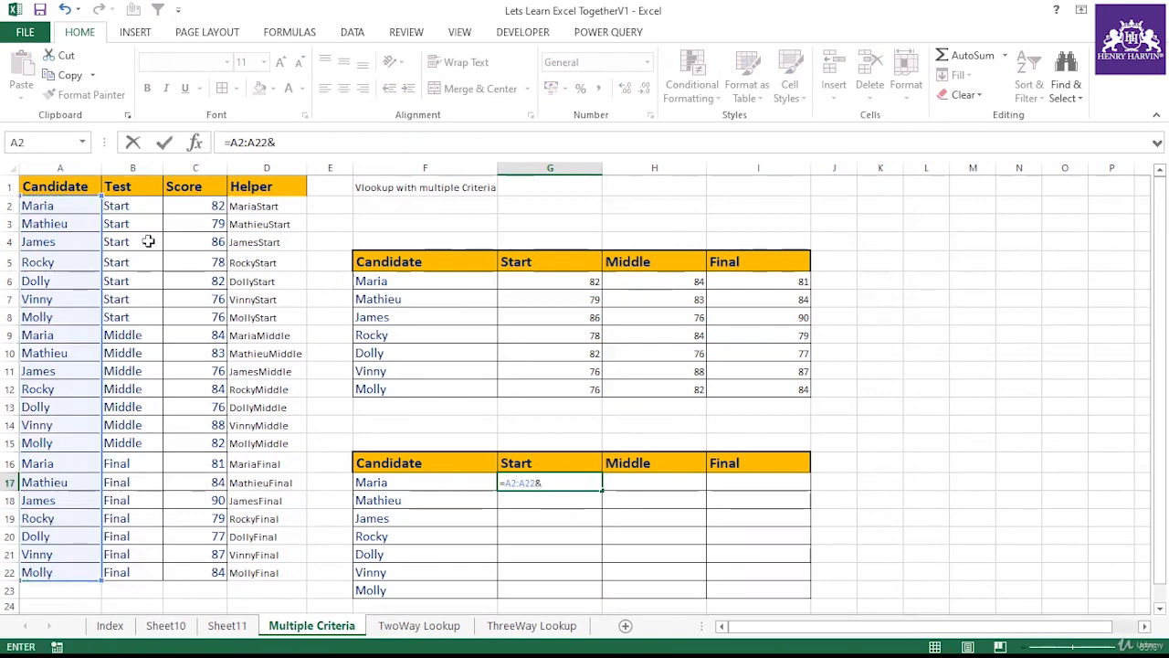
drag(115, 203, 120, 540)
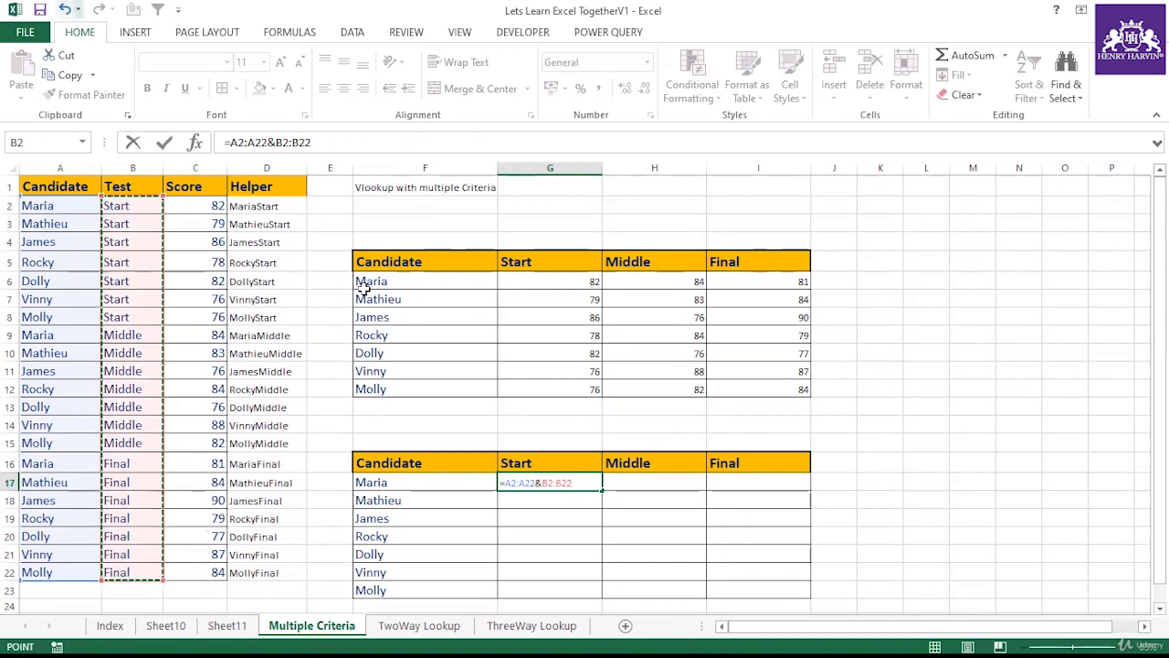
mouse_move(230, 144)
mouse_down()
mouse_move(315, 143)
mouse_move(235, 143)
mouse_up()
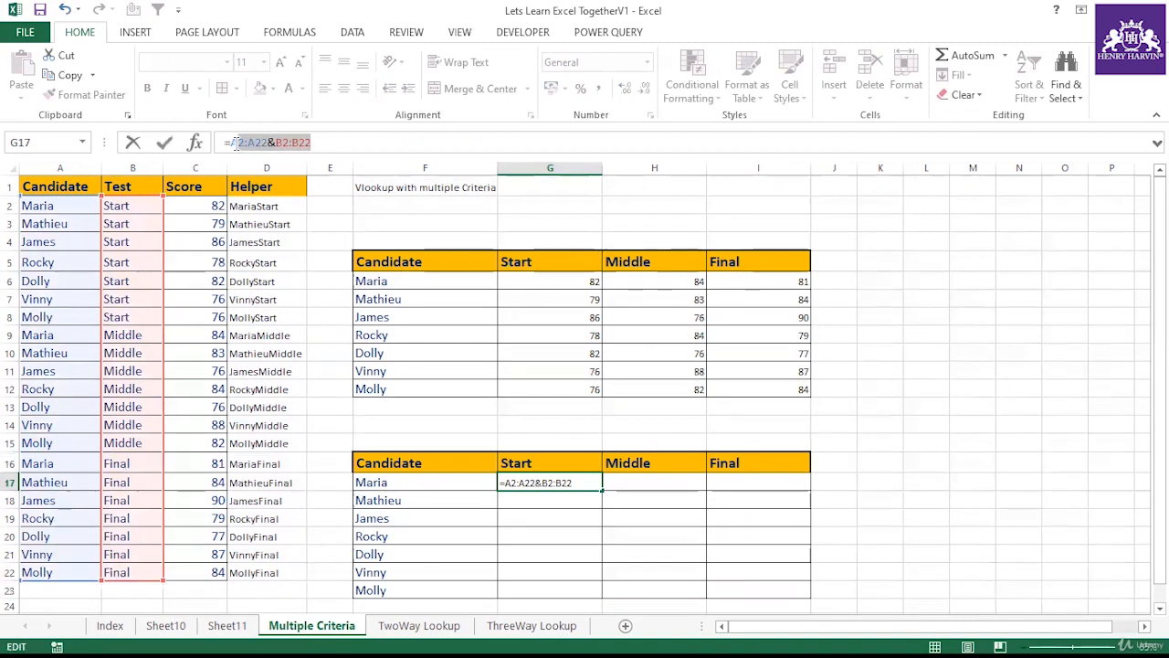
click(324, 143)
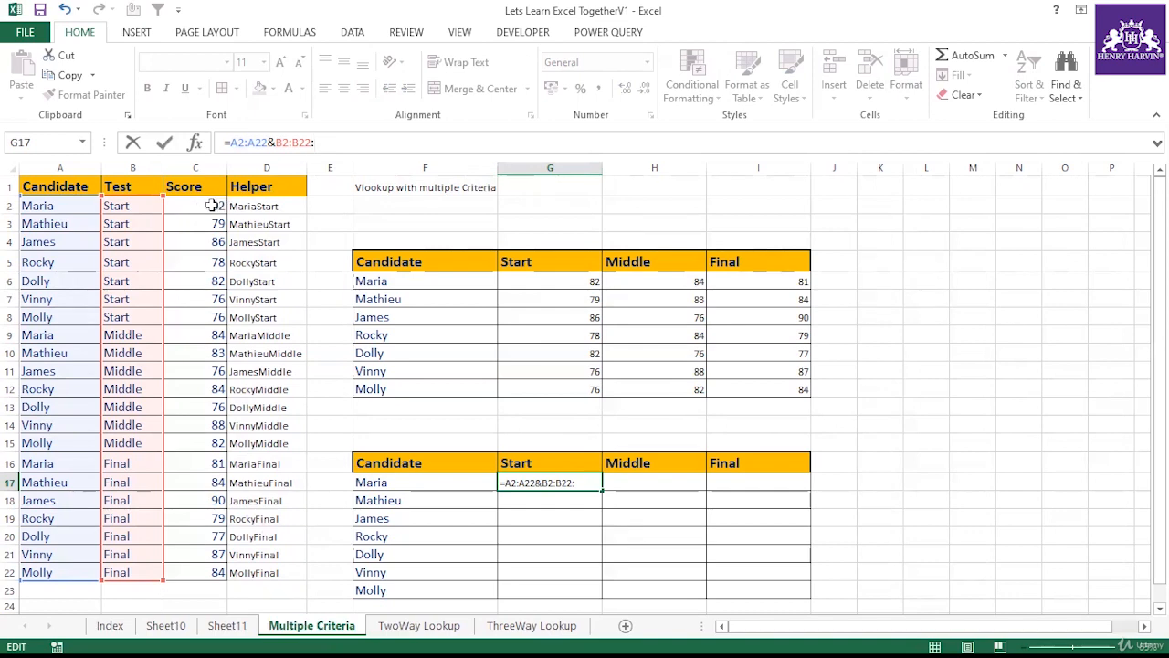
drag(211, 206, 212, 574)
drag(230, 142, 390, 148)
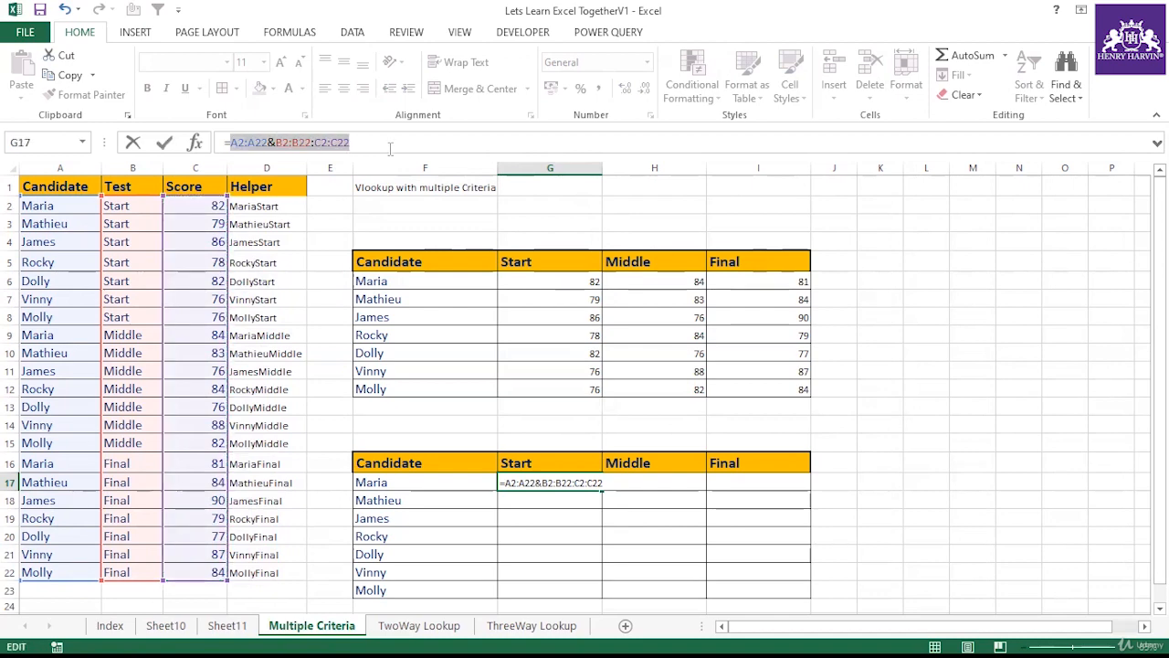
key(ctrl+c)
key(F9)
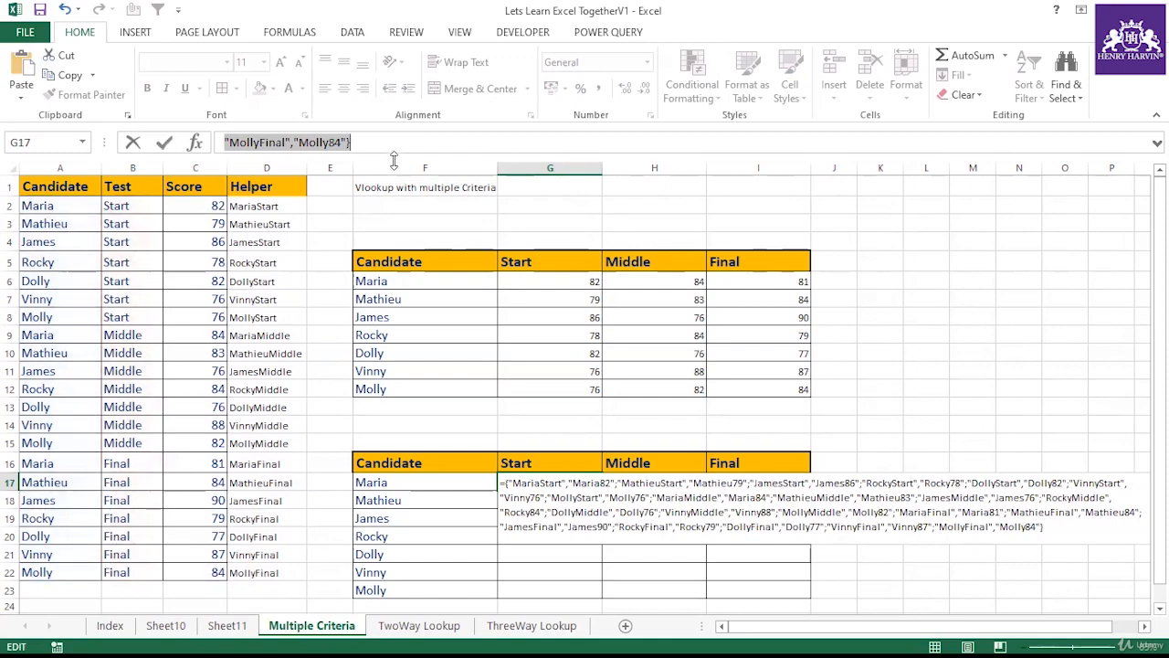
drag(393, 160, 394, 211)
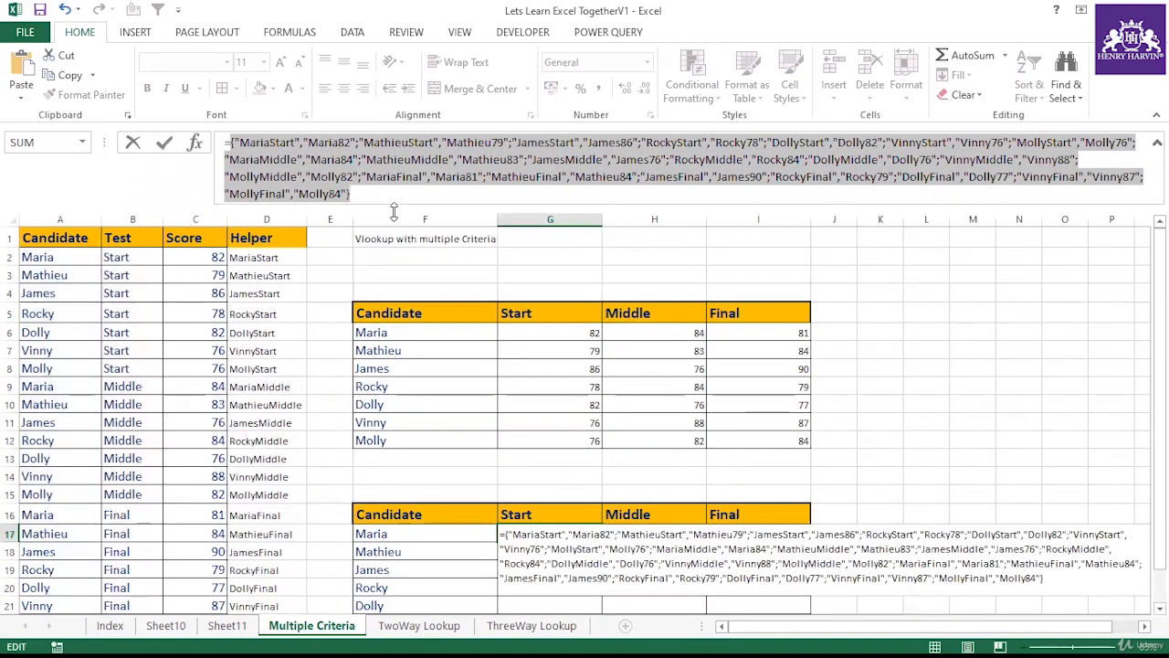
key(Escape)
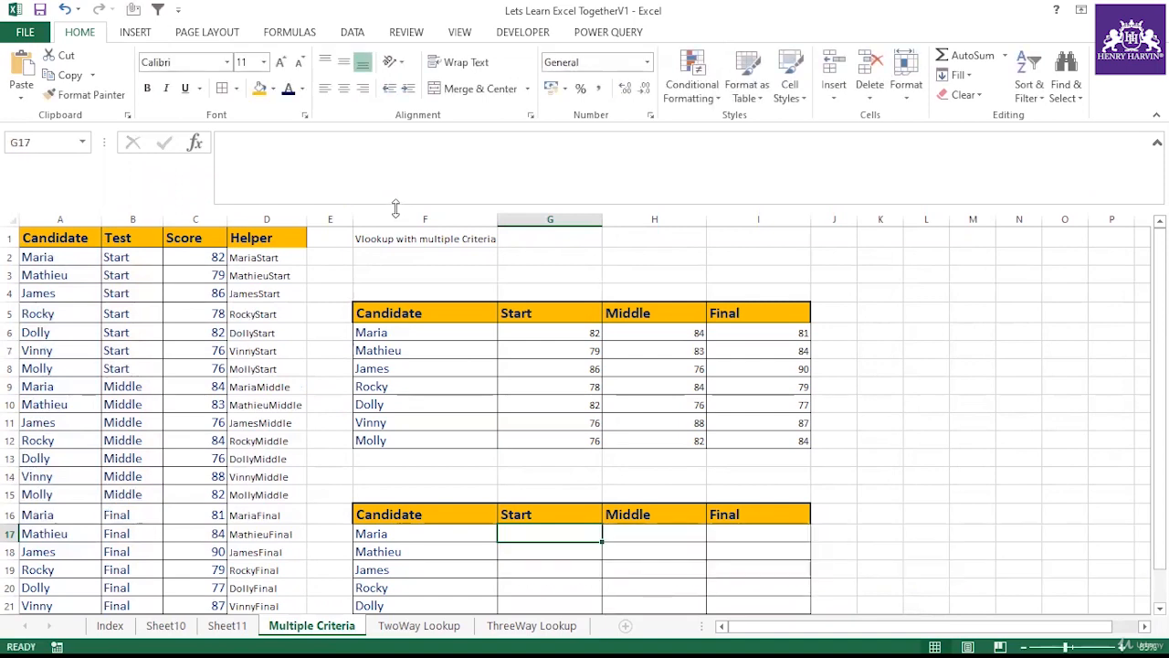
drag(396, 208, 392, 156)
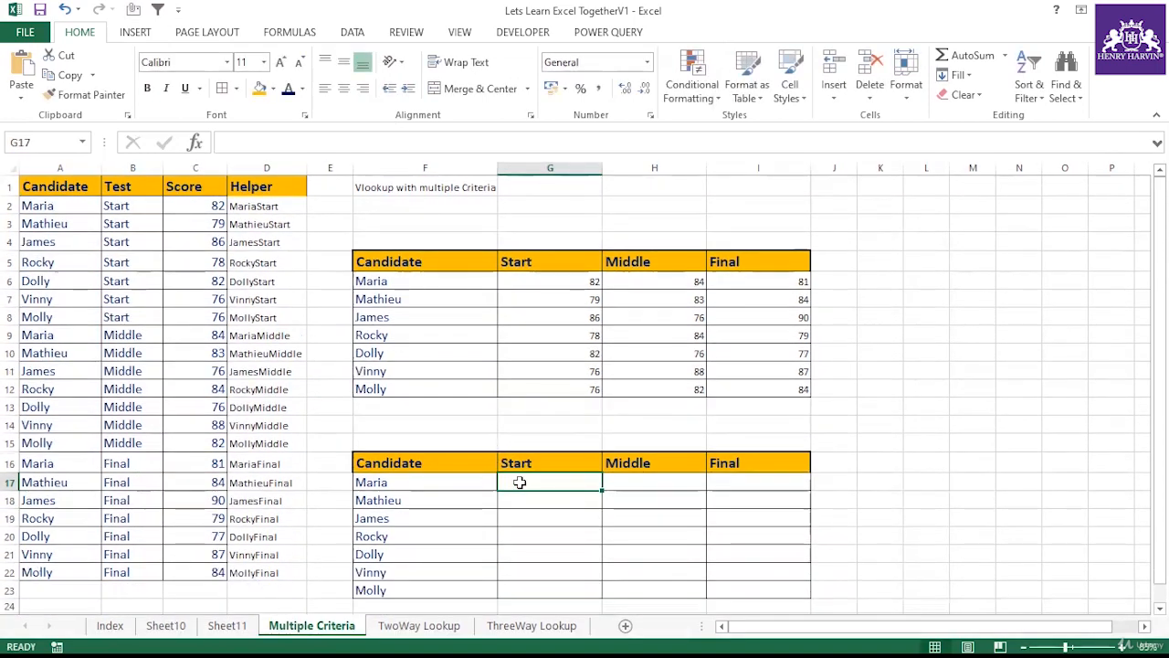
Step: Enter =VLOOKUP(F17&G16,A2:A22&B2:B22:C2:C22,2,0) in G17 to look up Maria's Start score without the helper column
text(=vlo)
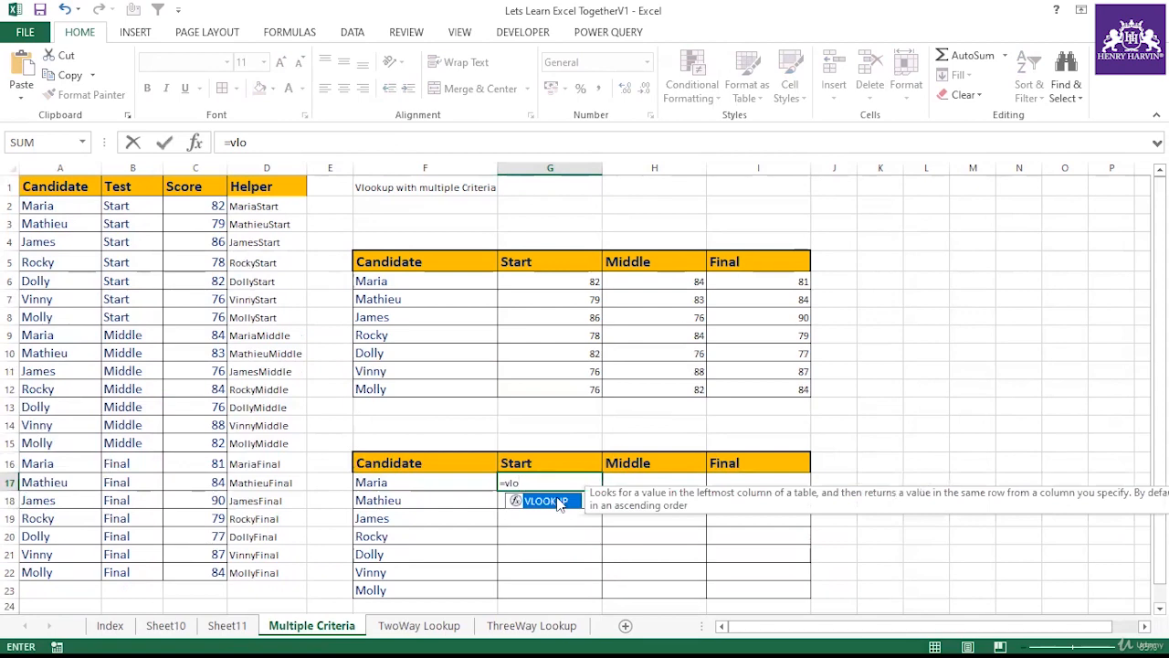
key(Tab)
click(428, 481)
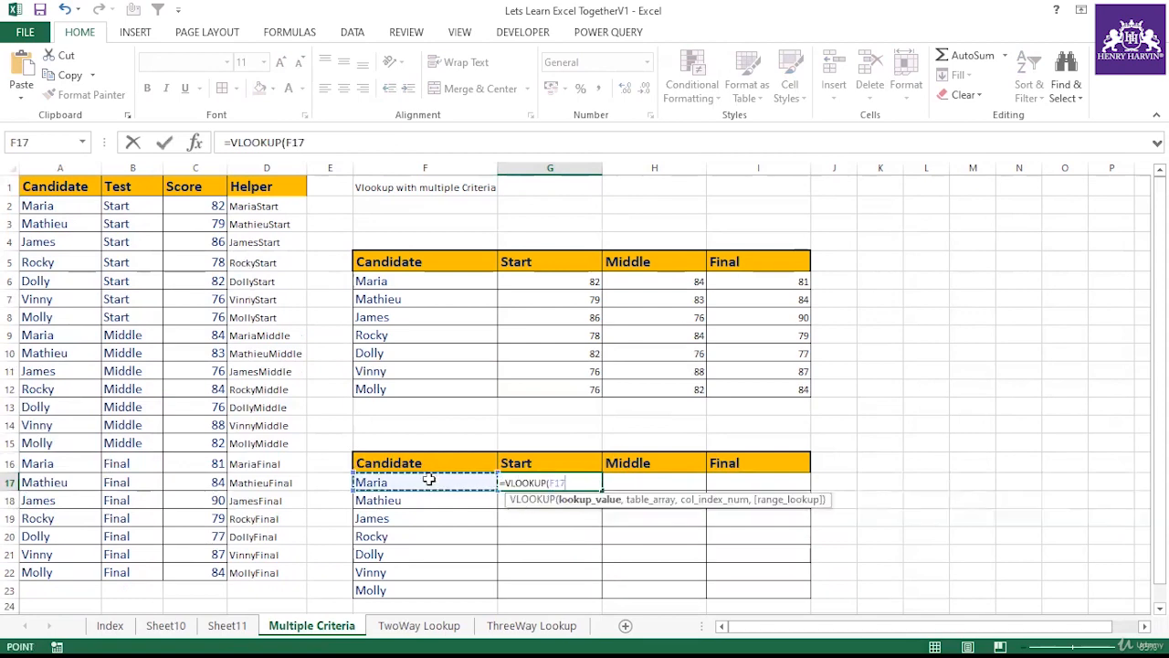
text(&)
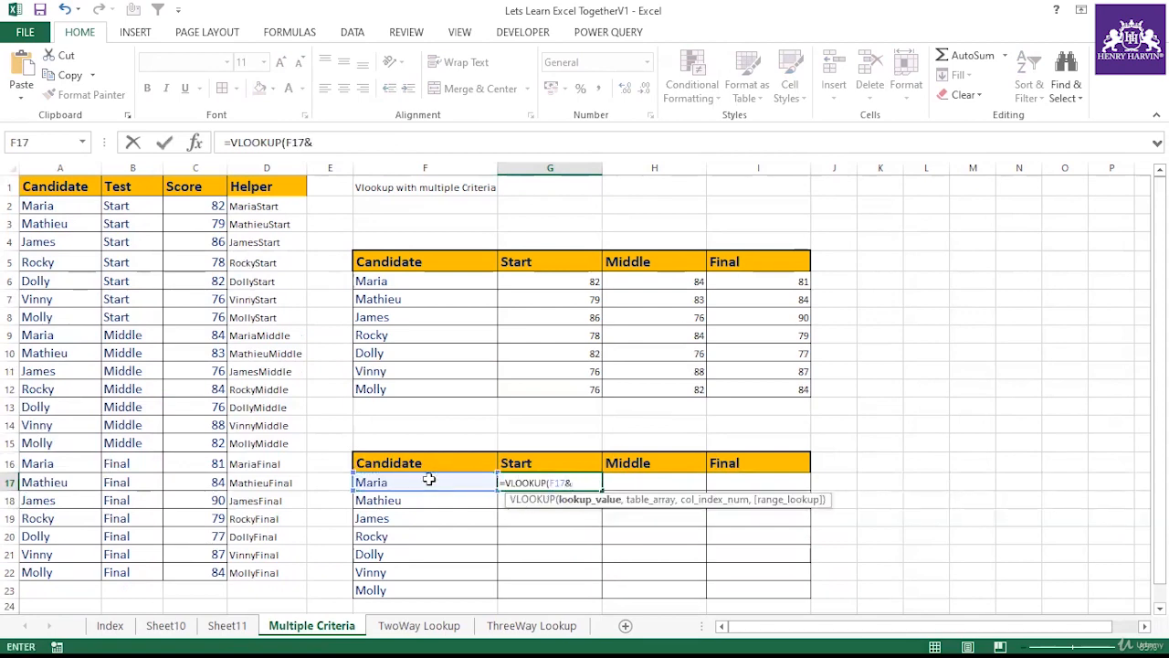
click(542, 463)
text(,)
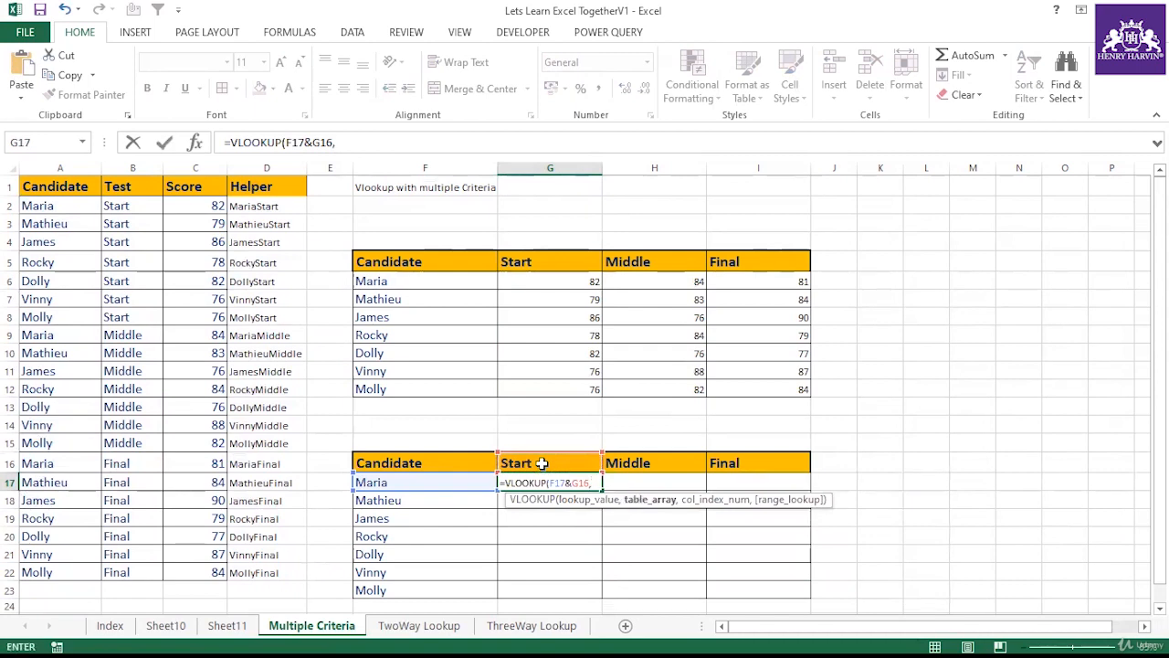
text(A2:A22&B2:B22:C2:C22)
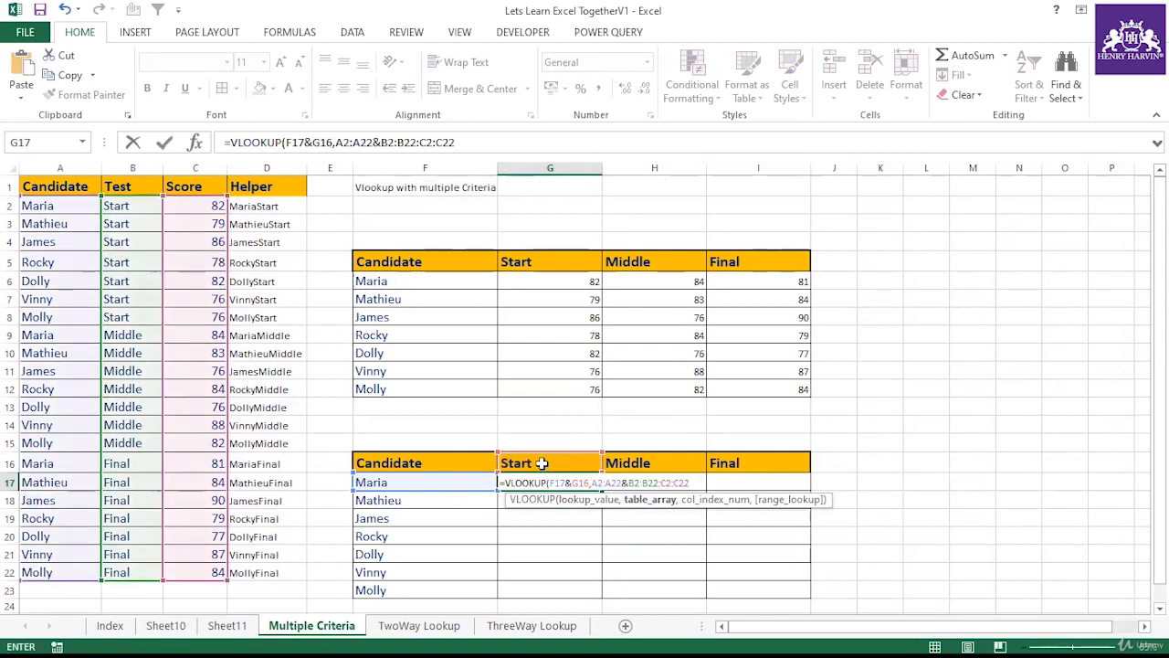
text(,)
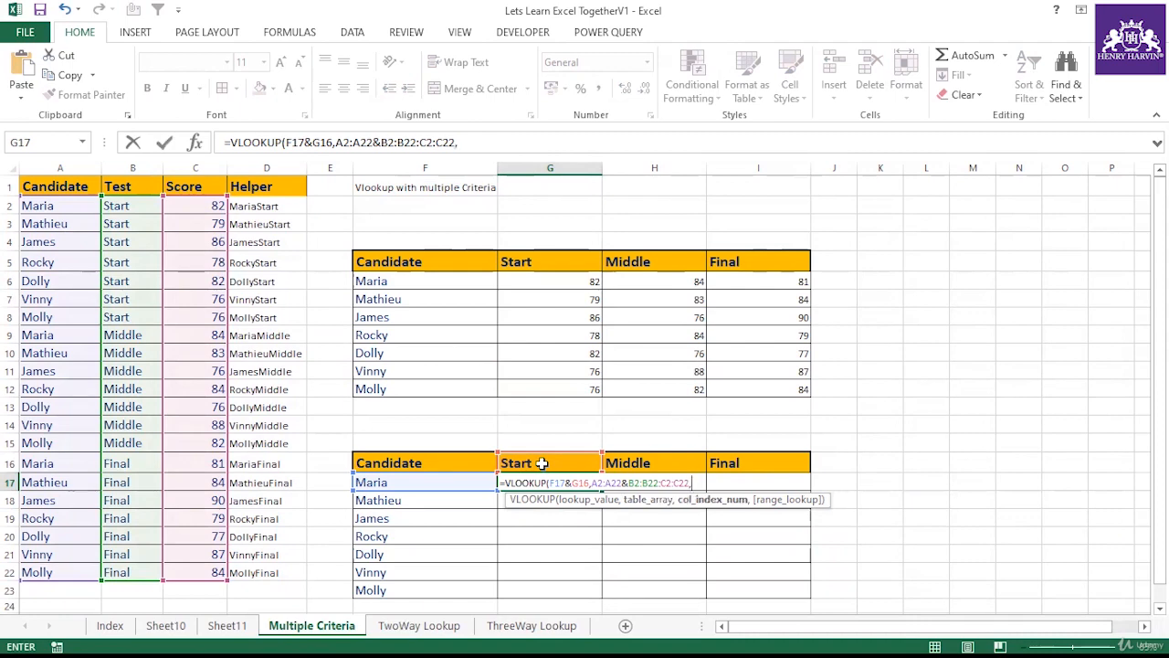
text(2,)
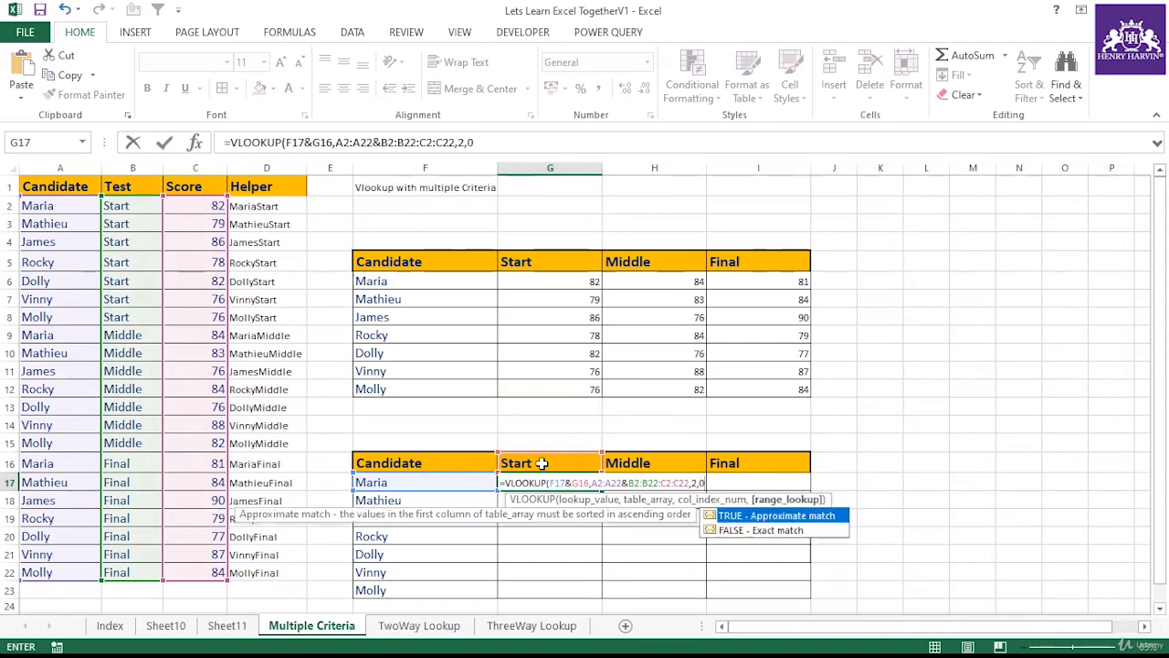
text(0)
key(Return)
click(559, 483)
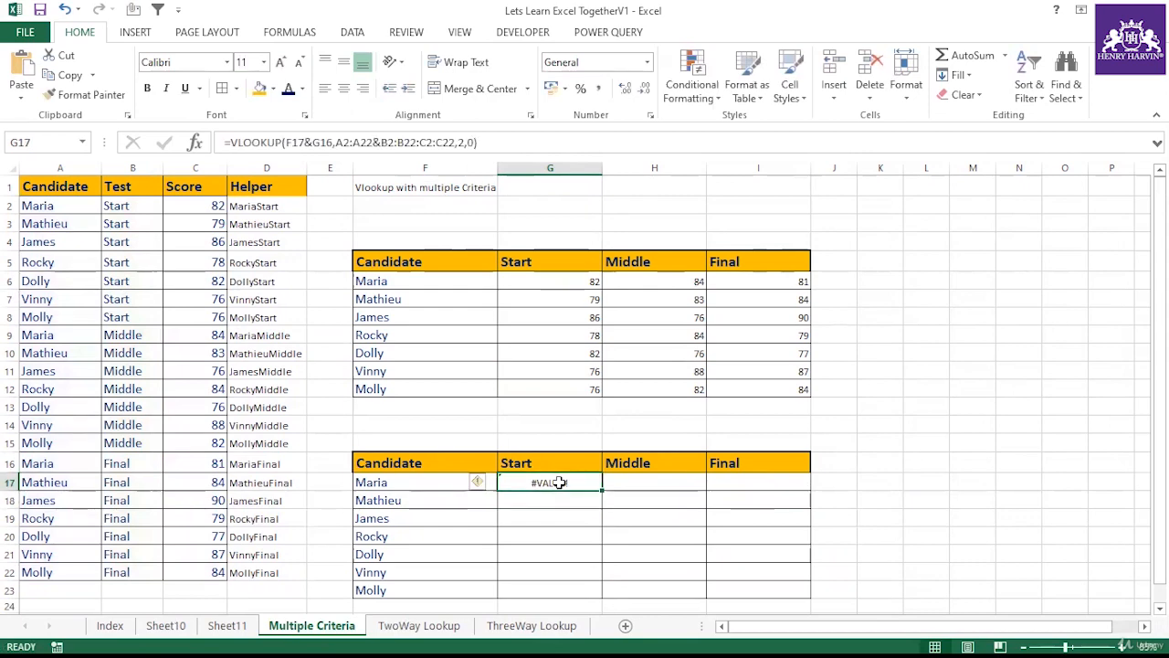
Step: Re-enter G17's VLOOKUP formula as an array formula
double_click(559, 482)
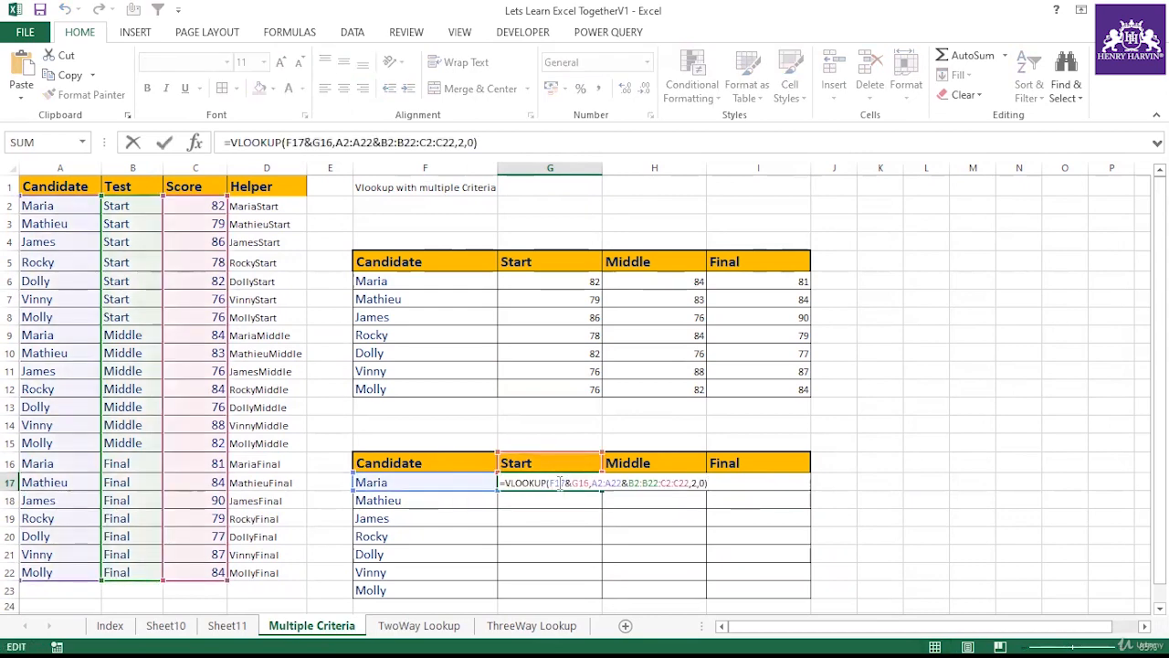
key(ctrl+shift+Return)
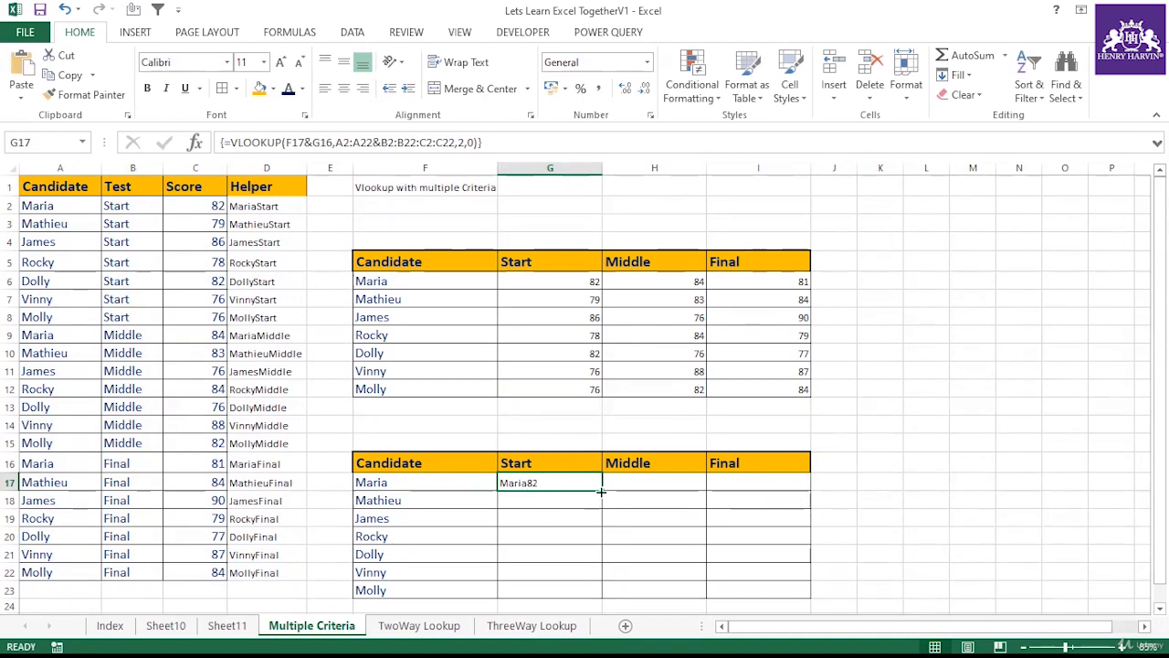
Step: Copy G17's formula across to H17 and I17
drag(601, 490, 774, 486)
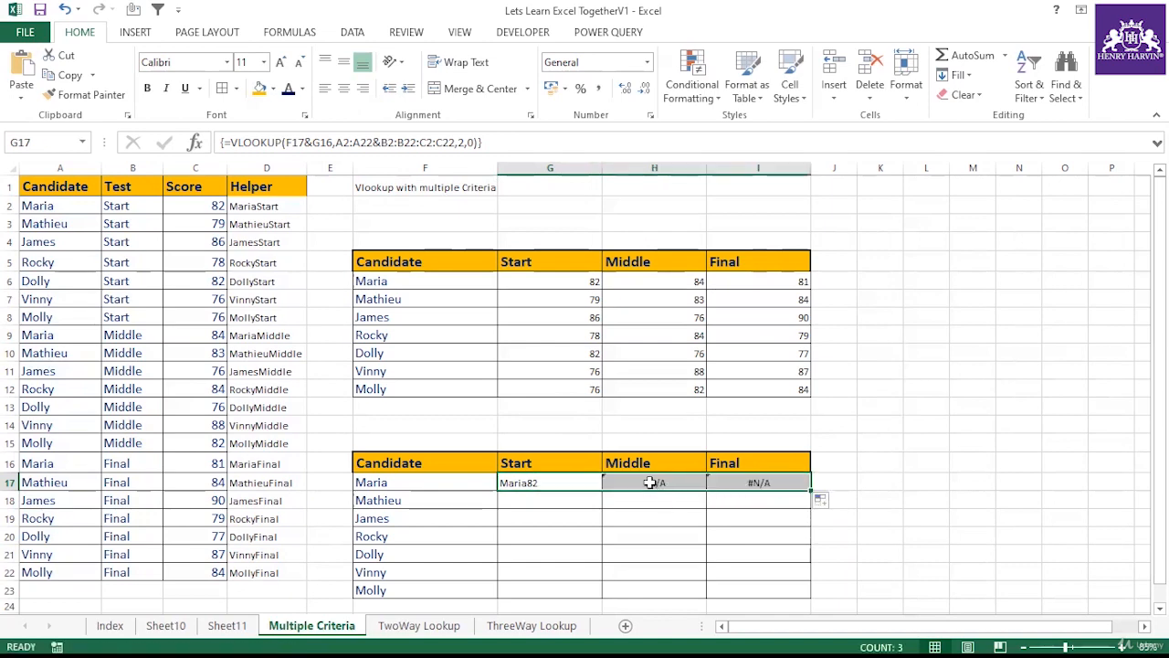
click(650, 482)
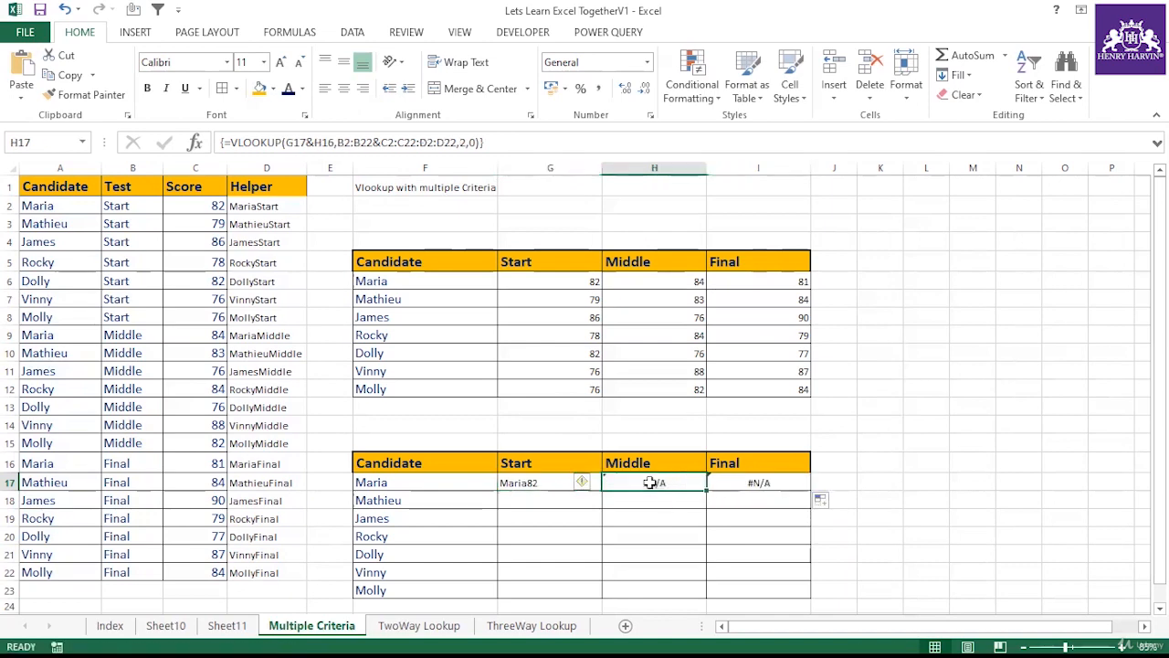
Step: Change G17's lookup value to $F17&G$16 and enter the formula as a normal formula
click(539, 482)
key(F2)
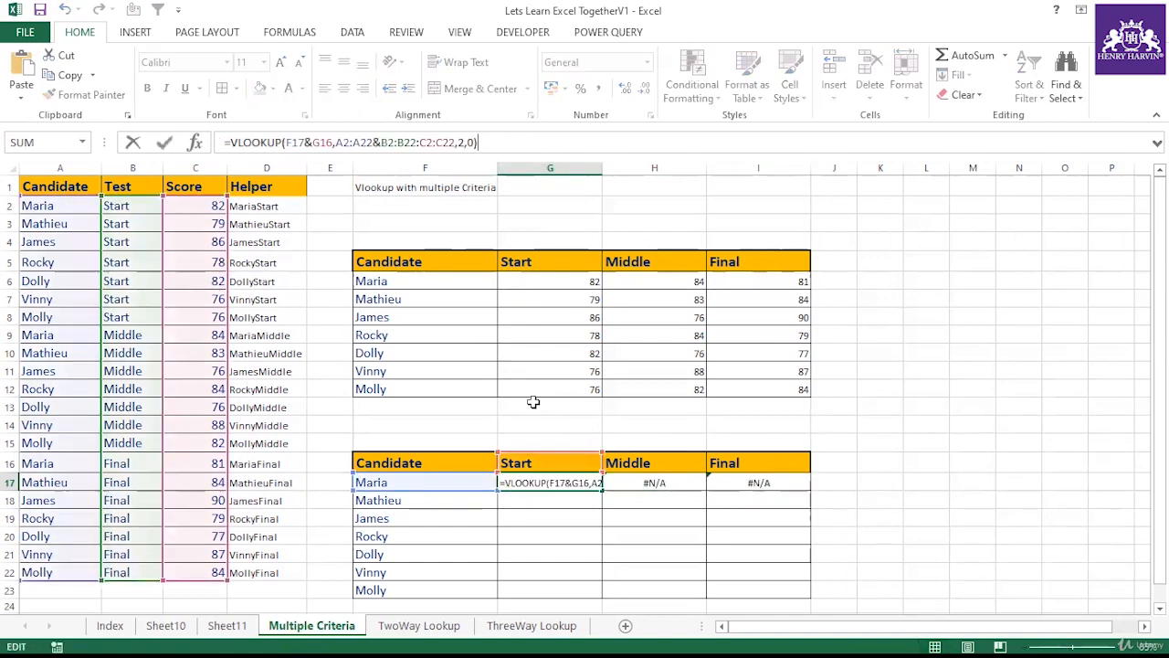
key(Escape)
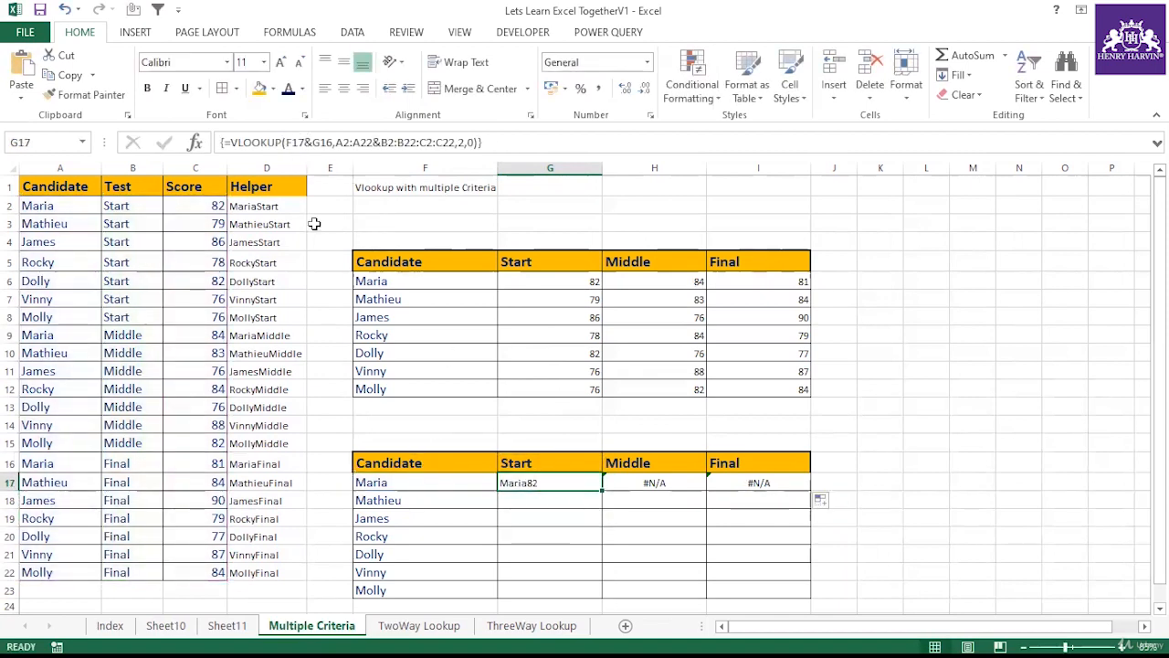
key(Left)
key(Up)
key(Down)
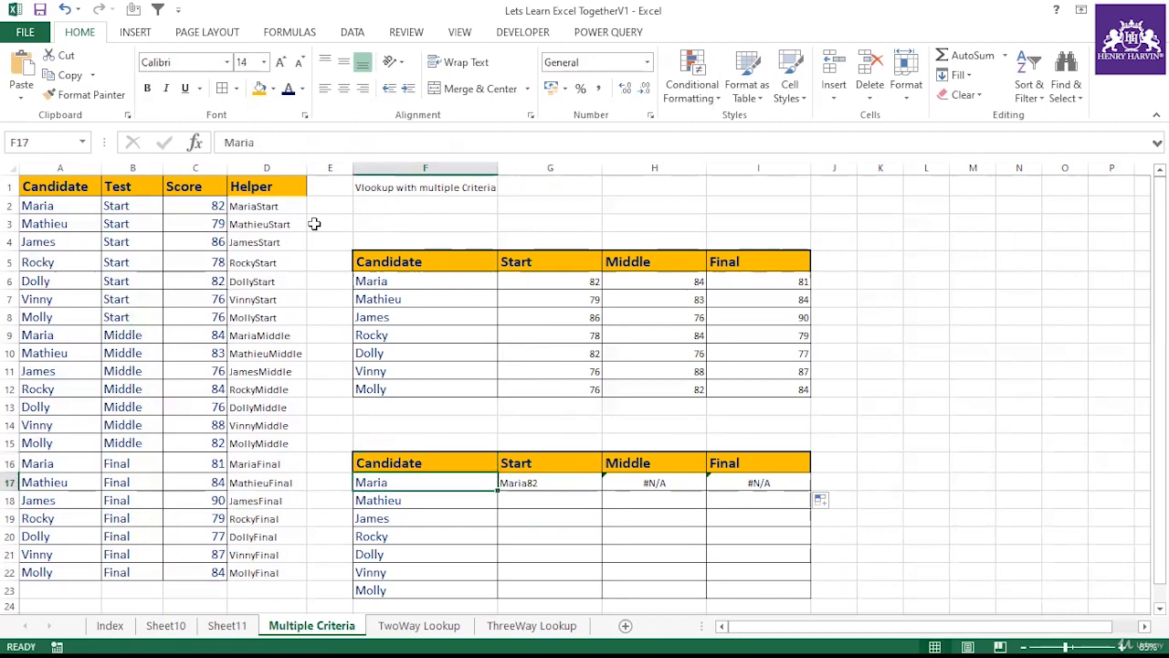
key(Right)
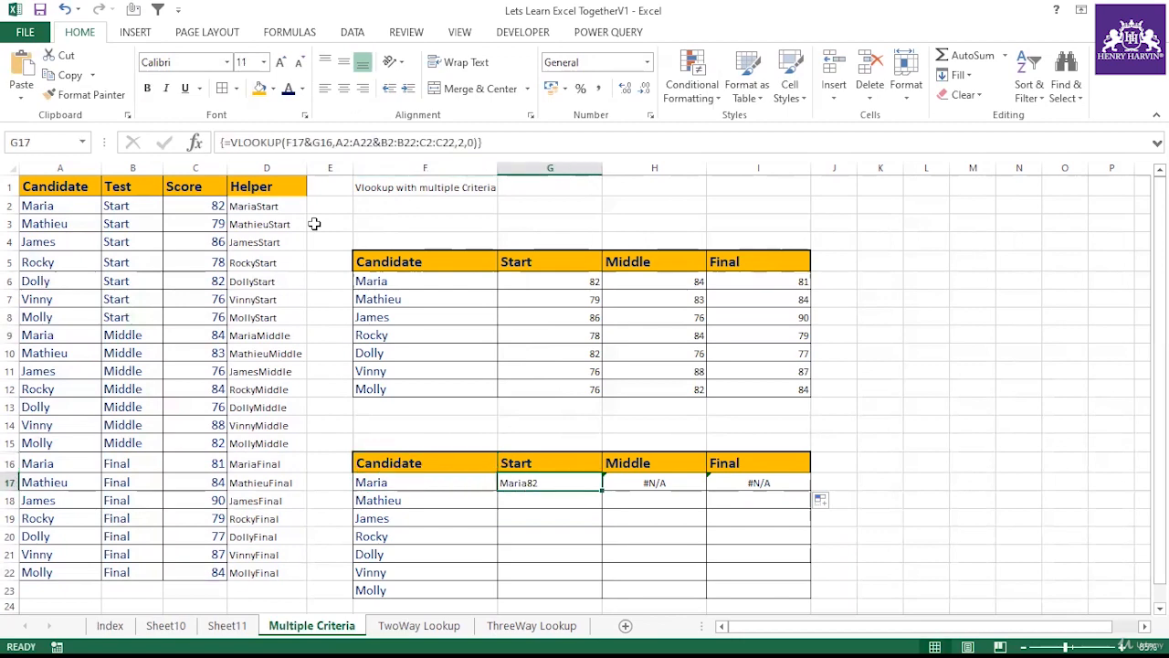
key(F2)
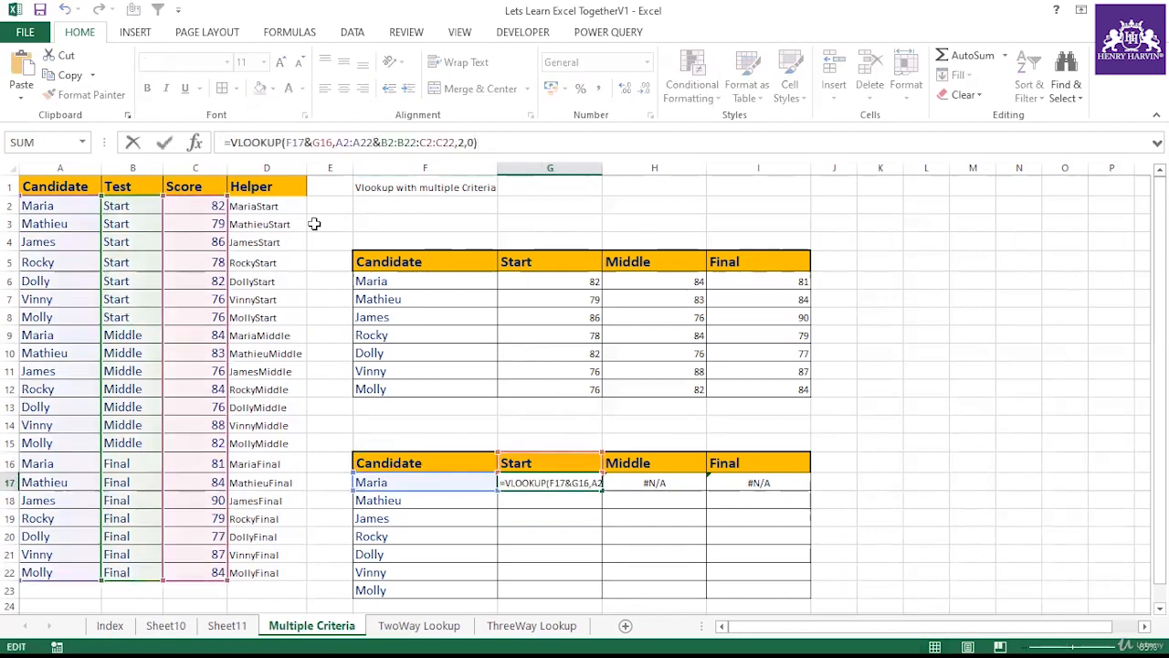
key(shift+Left)
key(shift+Left)
key(shift+Left)
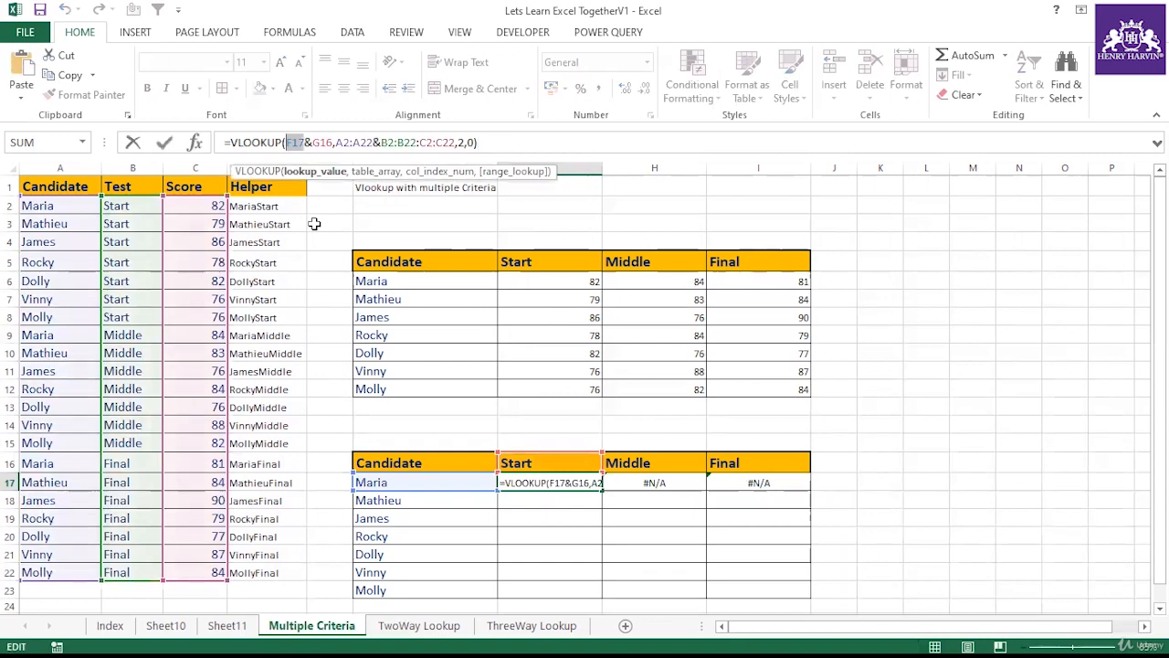
key(F4)
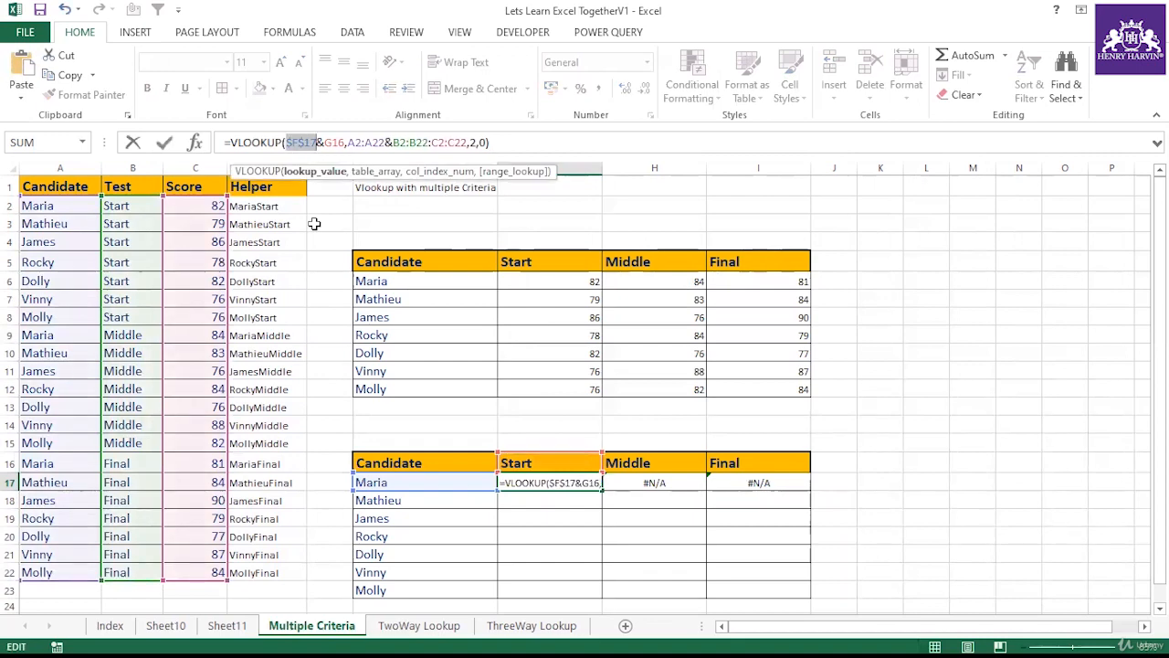
key(F4)
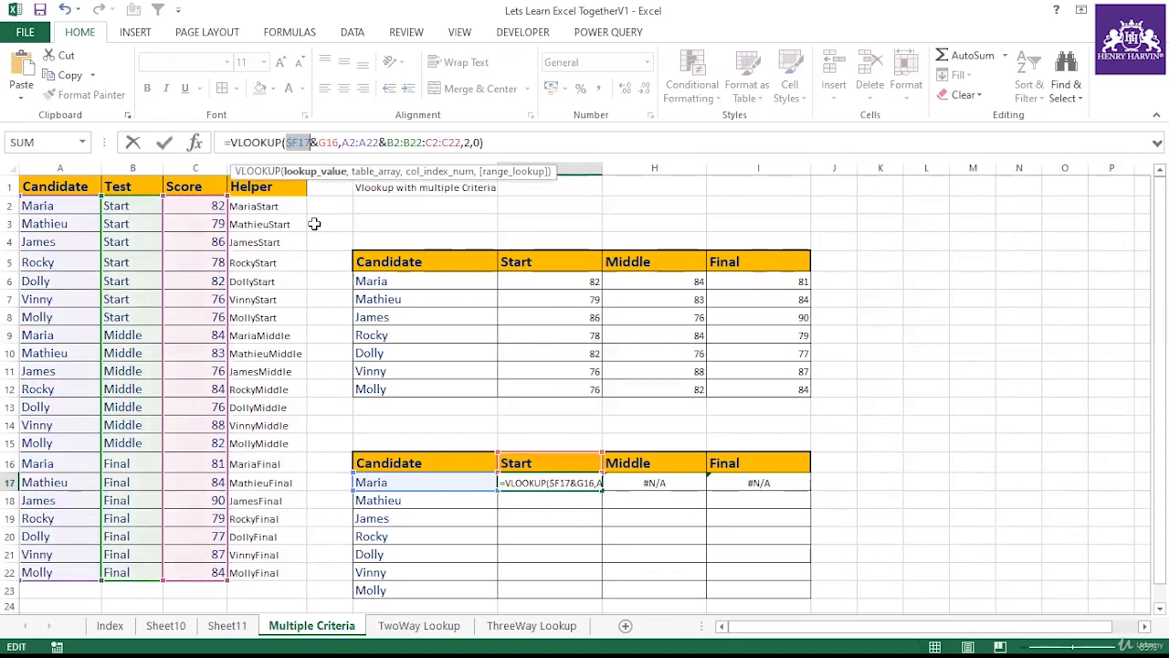
drag(340, 143, 320, 143)
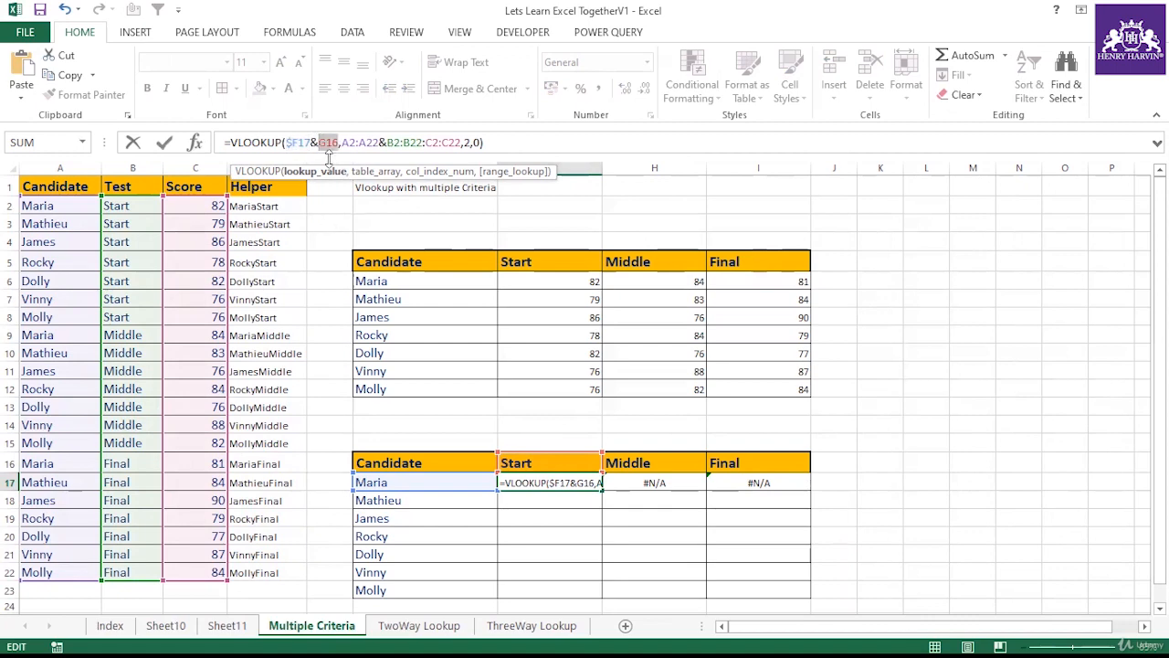
key(F4)
key(F4)
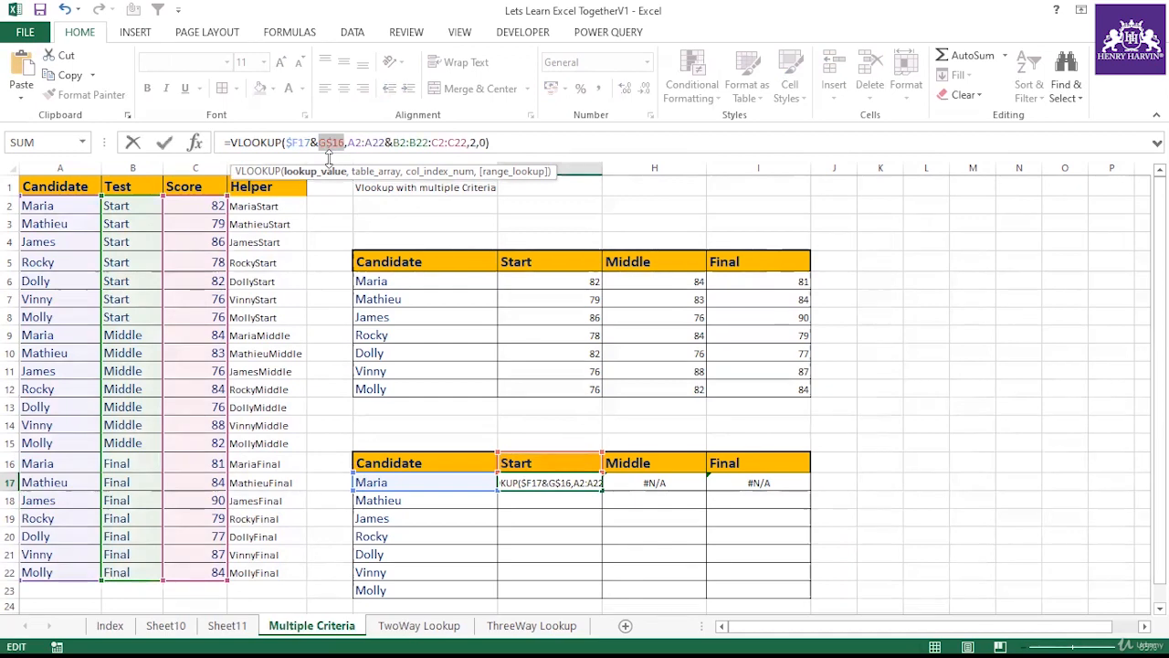
key(Return)
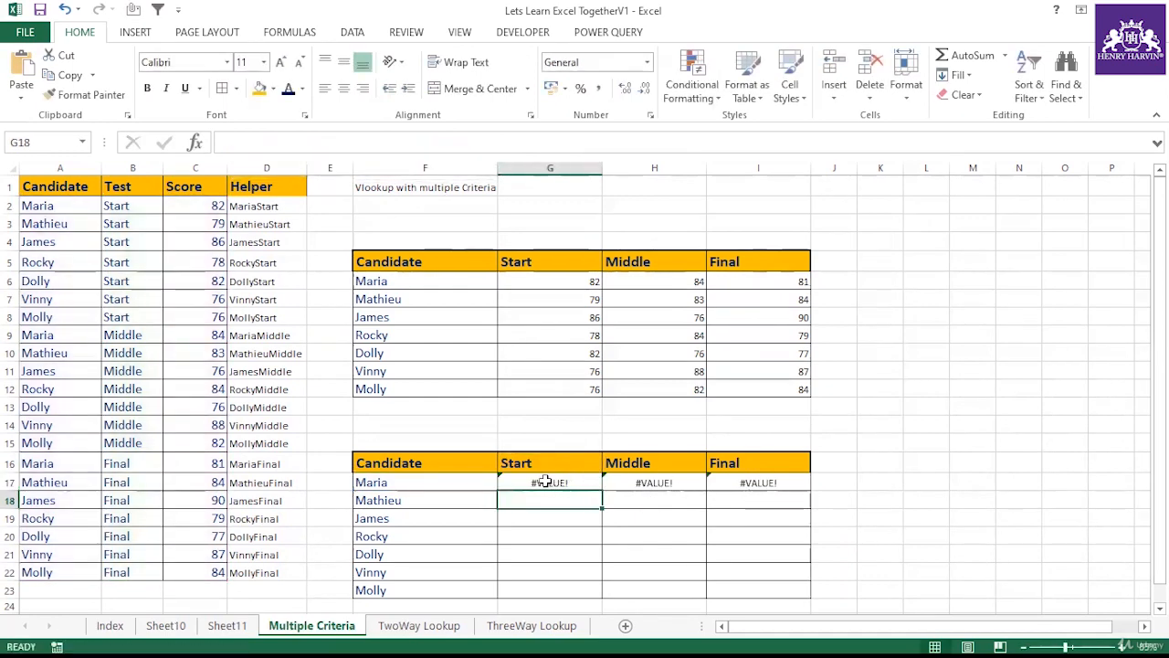
Step: Copy the revised G17 formula across to H17 and I17
click(545, 482)
drag(601, 490, 807, 491)
key(Right)
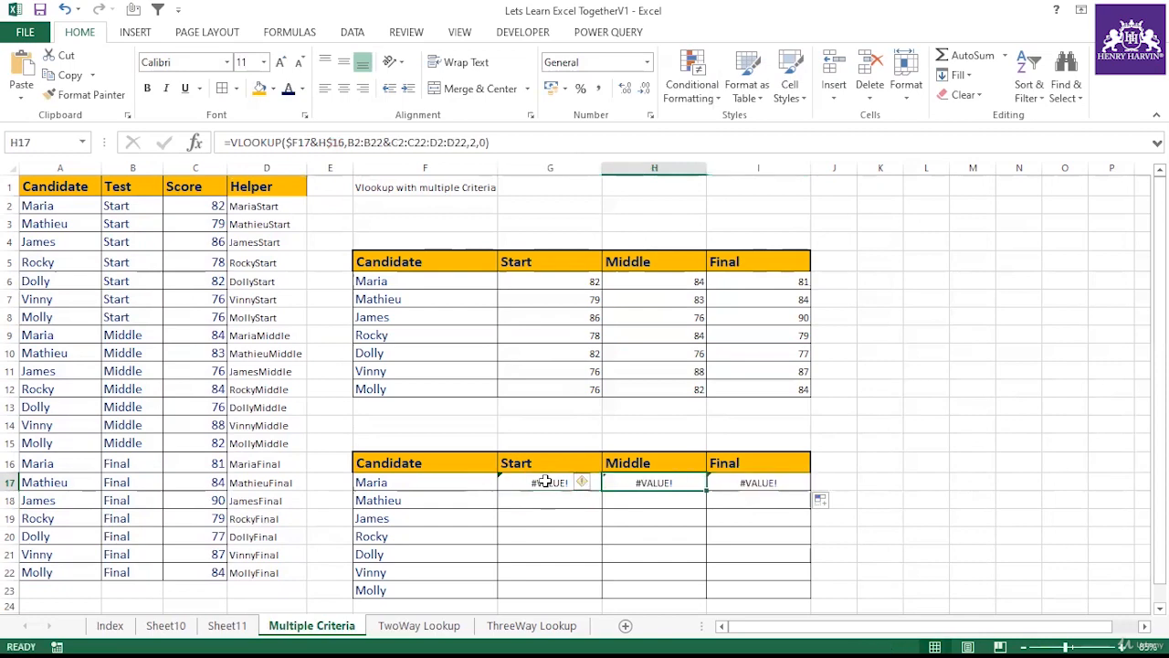
key(Left)
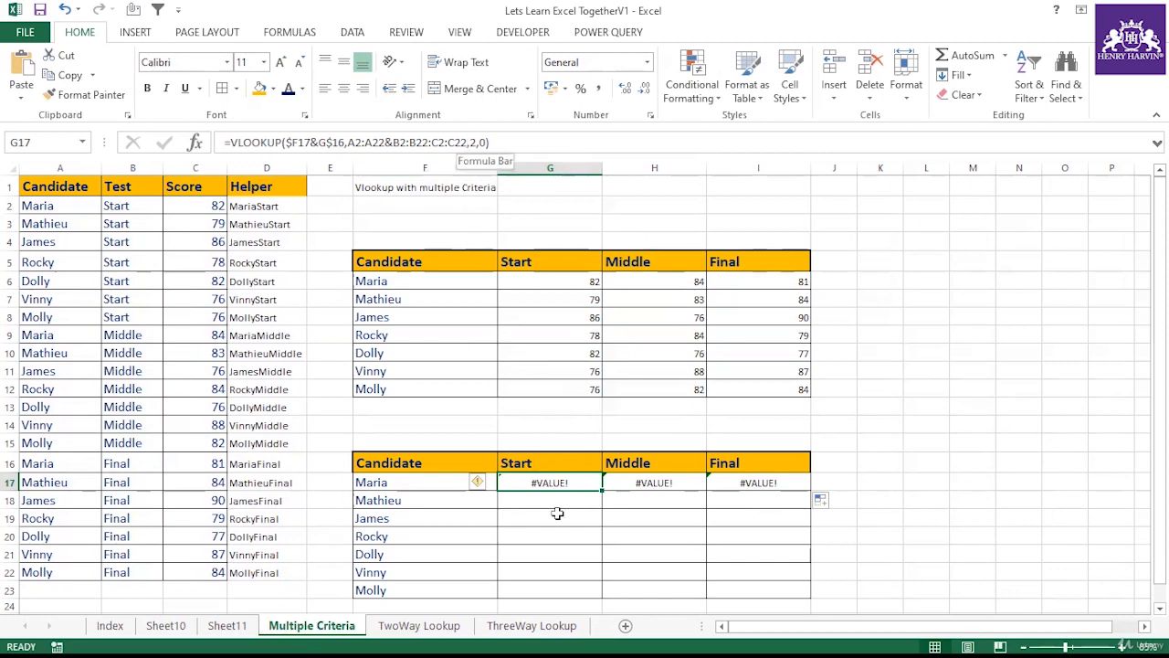
Step: Make the table array ranges in G17's formula absolute, as $A$2:$A$22&$B$2:$B$22:$C$2:$C$22
key(Down)
key(Down)
key(Down)
key(Down)
key(Down)
click(555, 485)
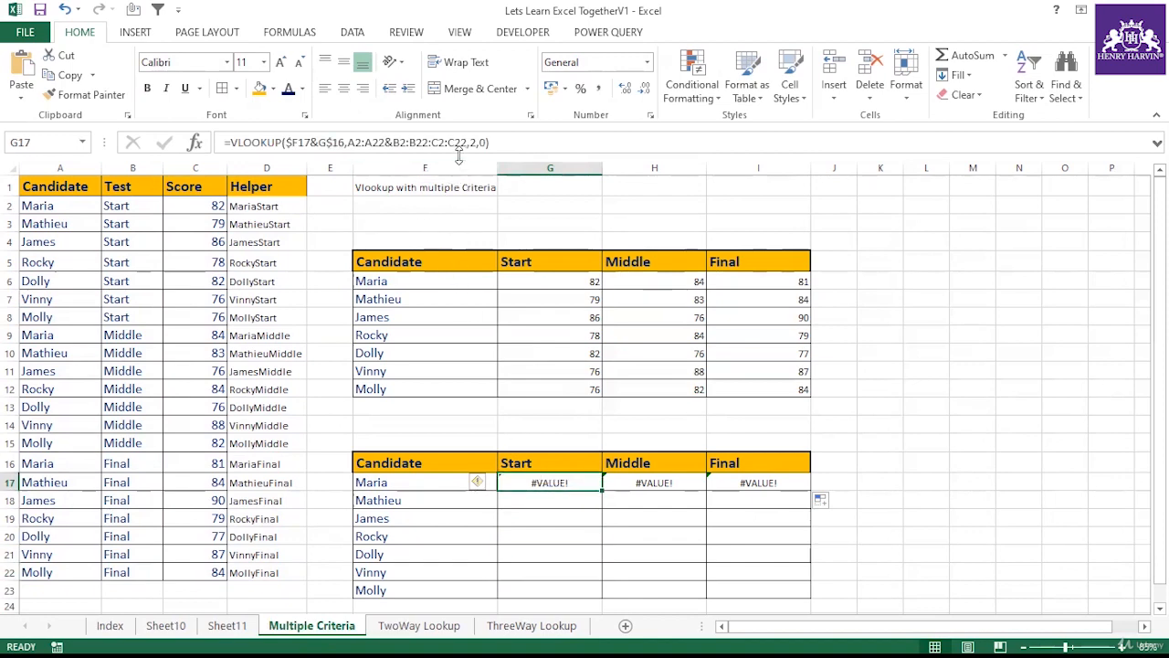
drag(347, 142, 469, 143)
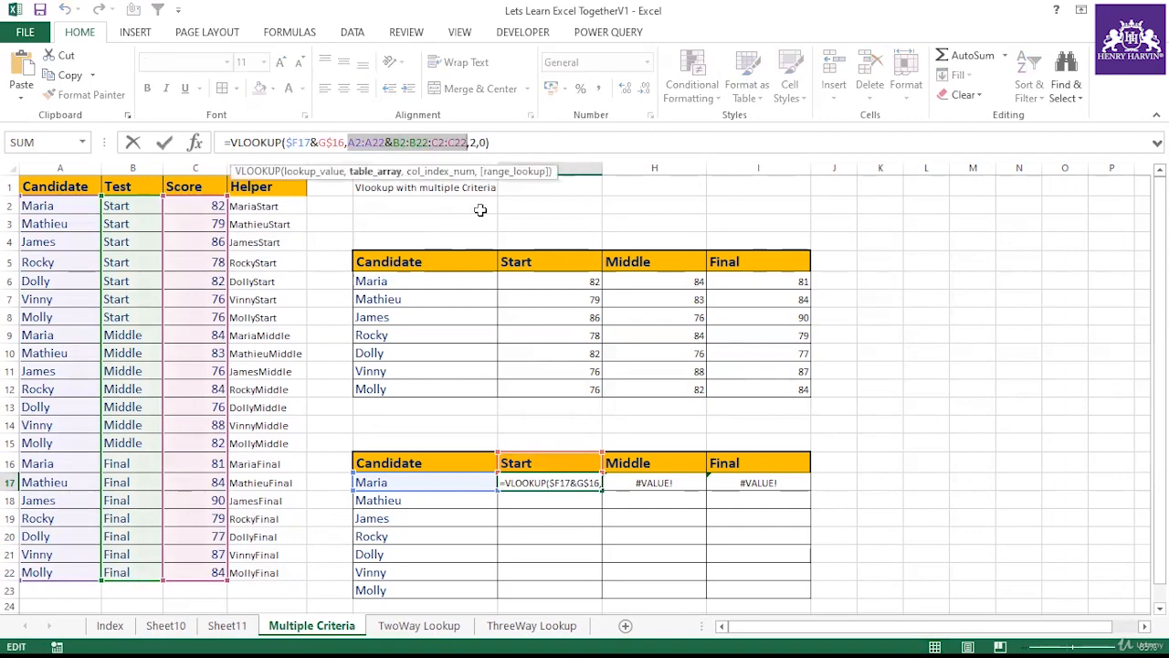
key(F4)
key(Return)
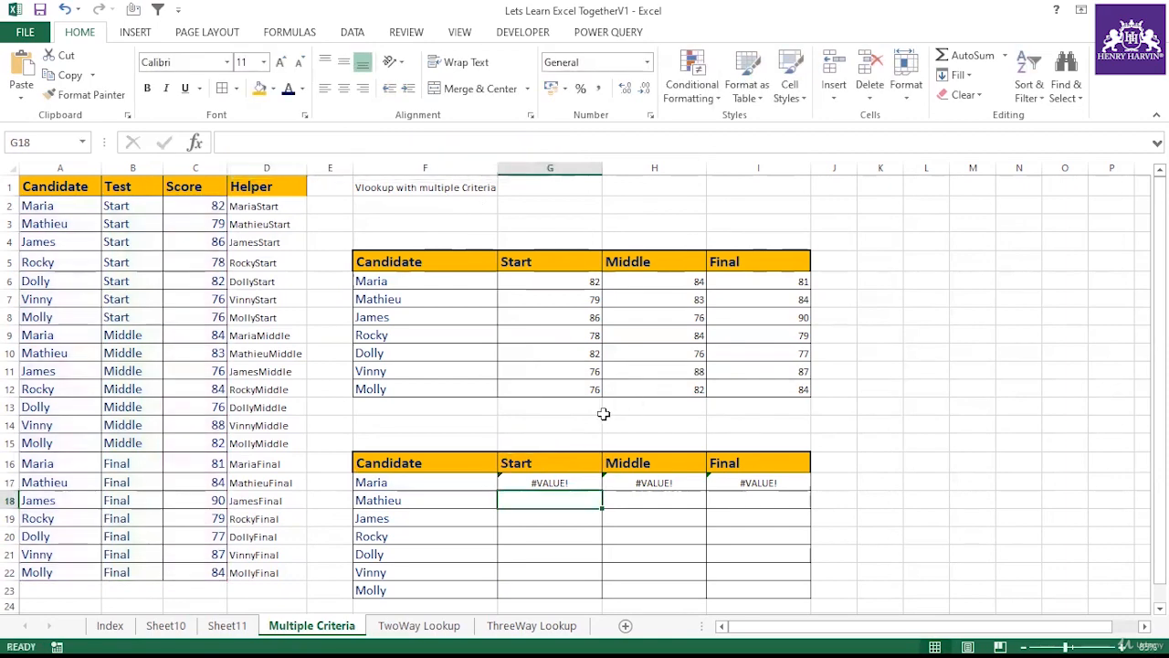
Step: Re-enter G17 as an array formula and fill it across and down through I23
click(569, 482)
drag(603, 492, 758, 493)
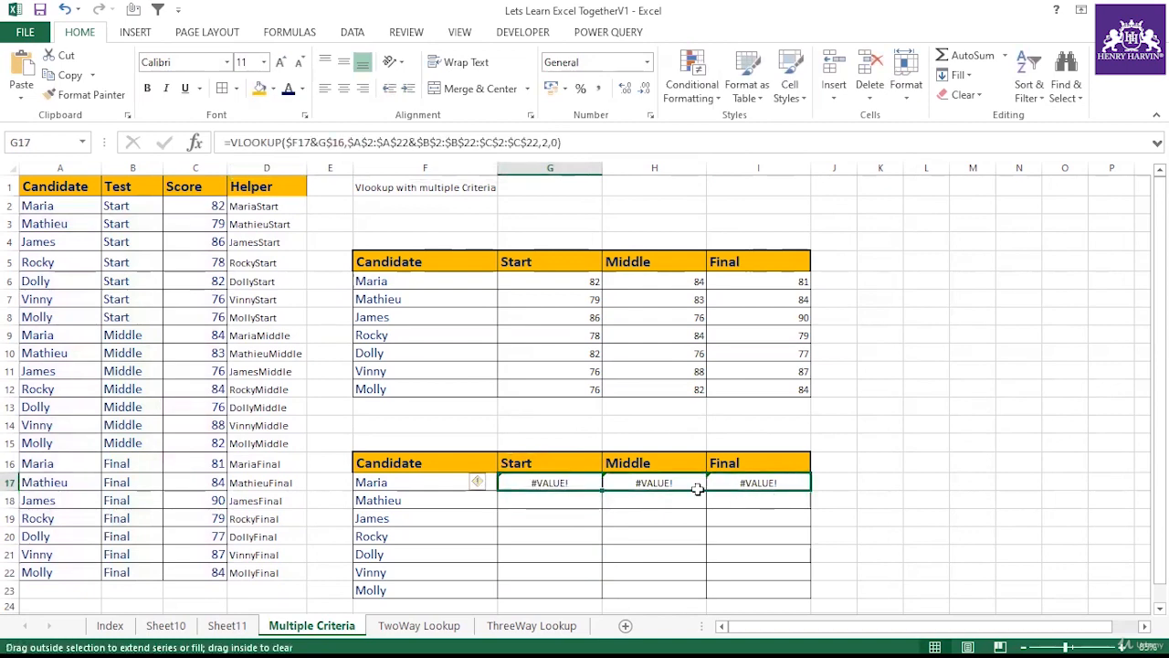
click(559, 484)
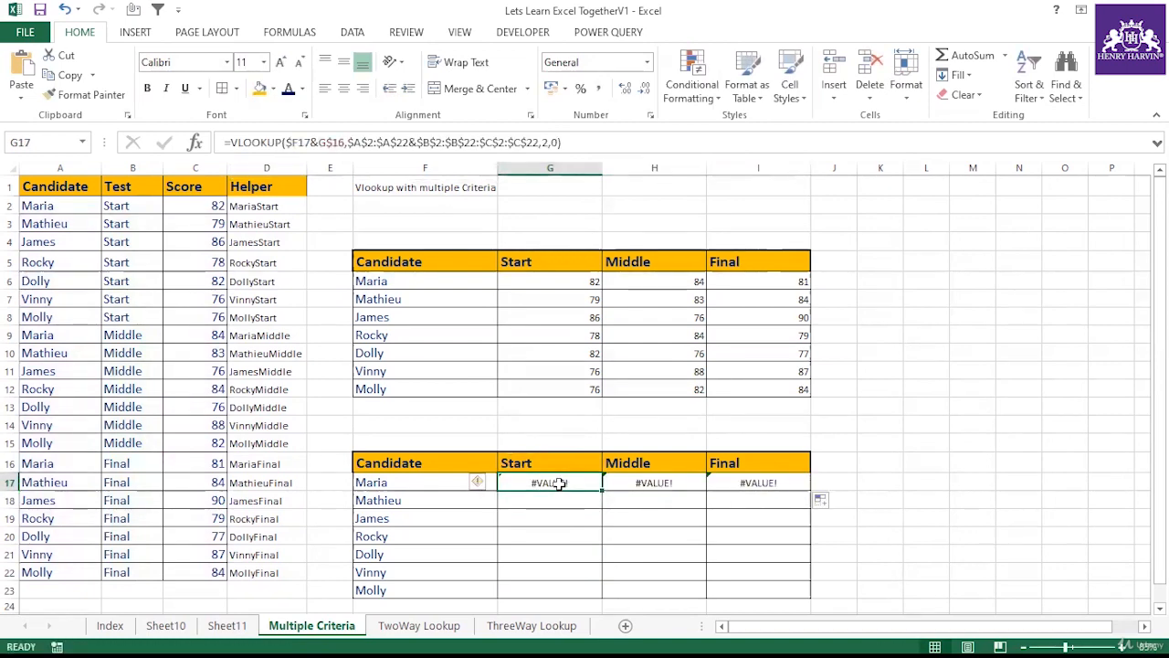
double_click(559, 484)
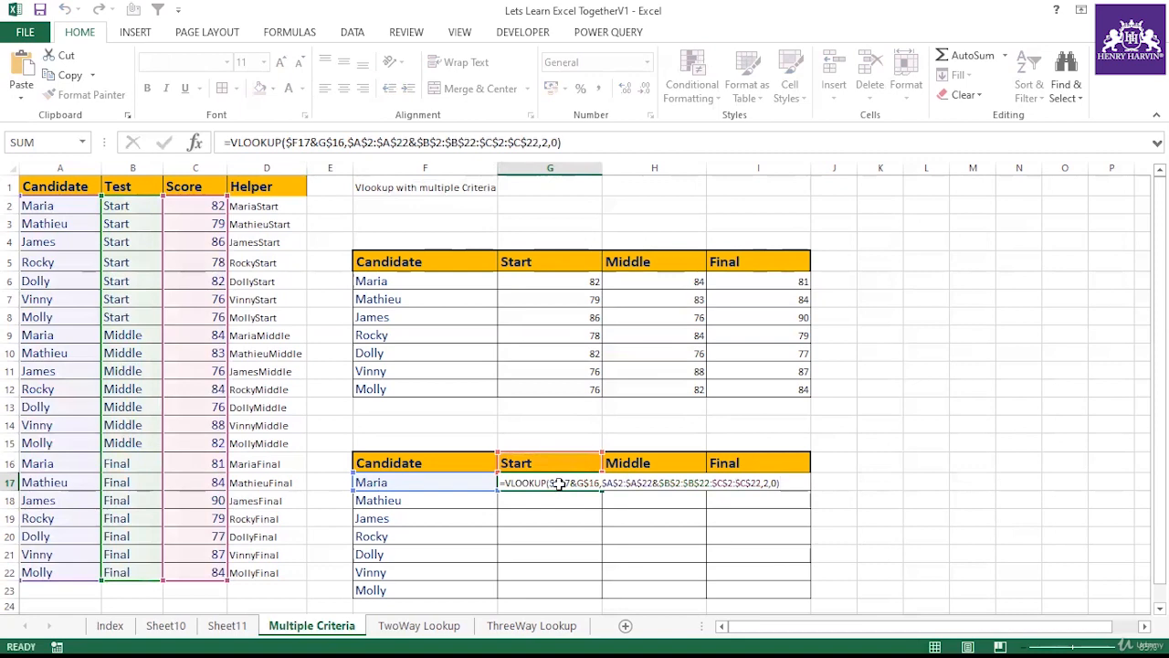
key(ctrl+shift+Return)
drag(599, 490, 795, 603)
Step: Compare the filled lookup results with the matching source rows and formulas for several candidates
click(398, 556)
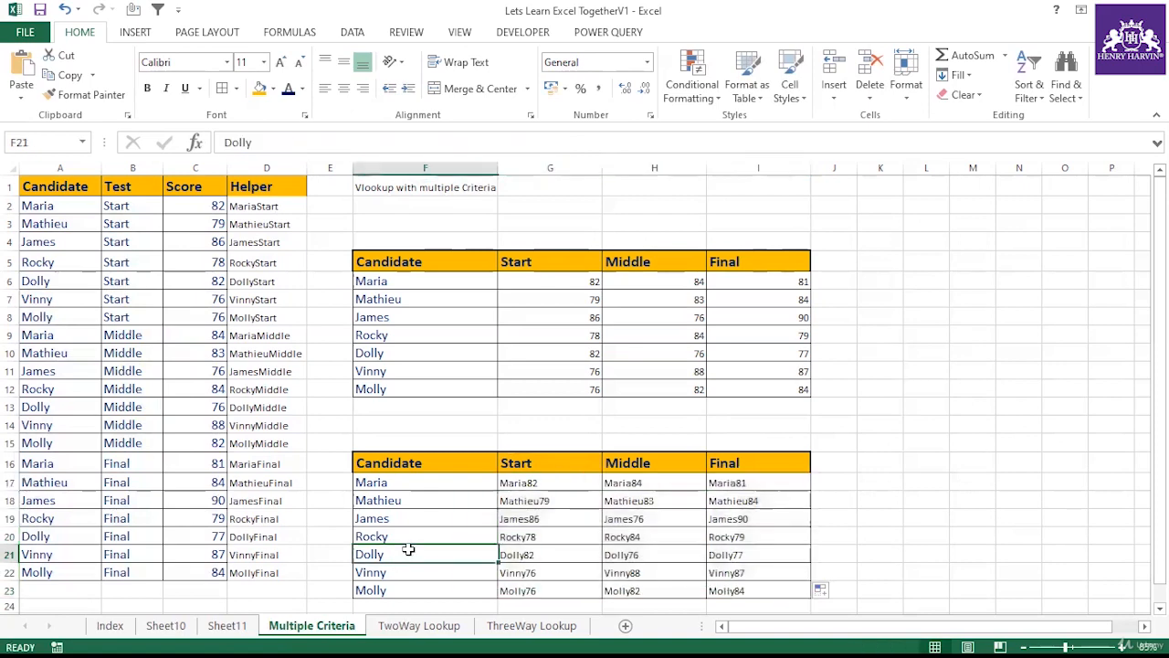
click(645, 555)
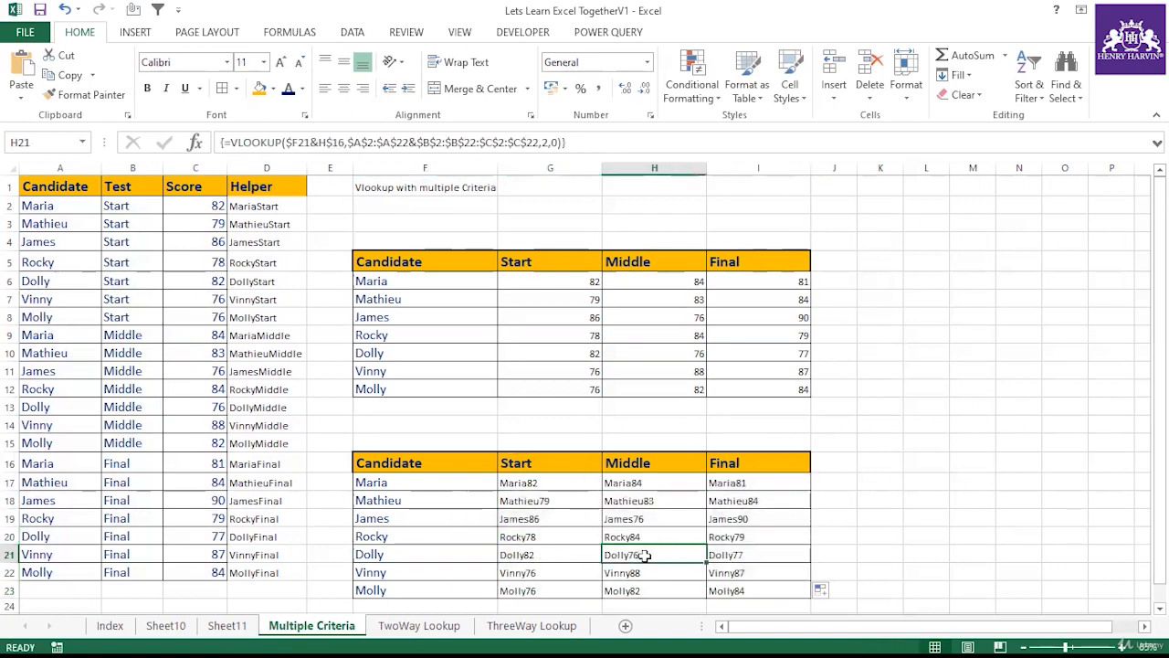
click(62, 408)
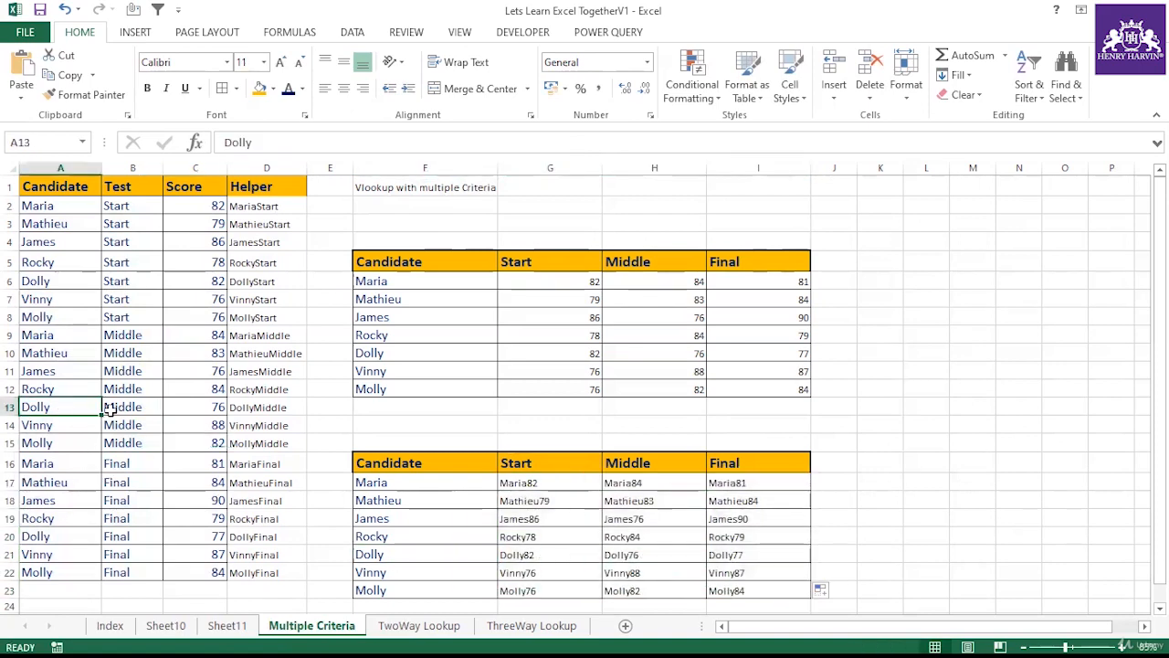
click(188, 407)
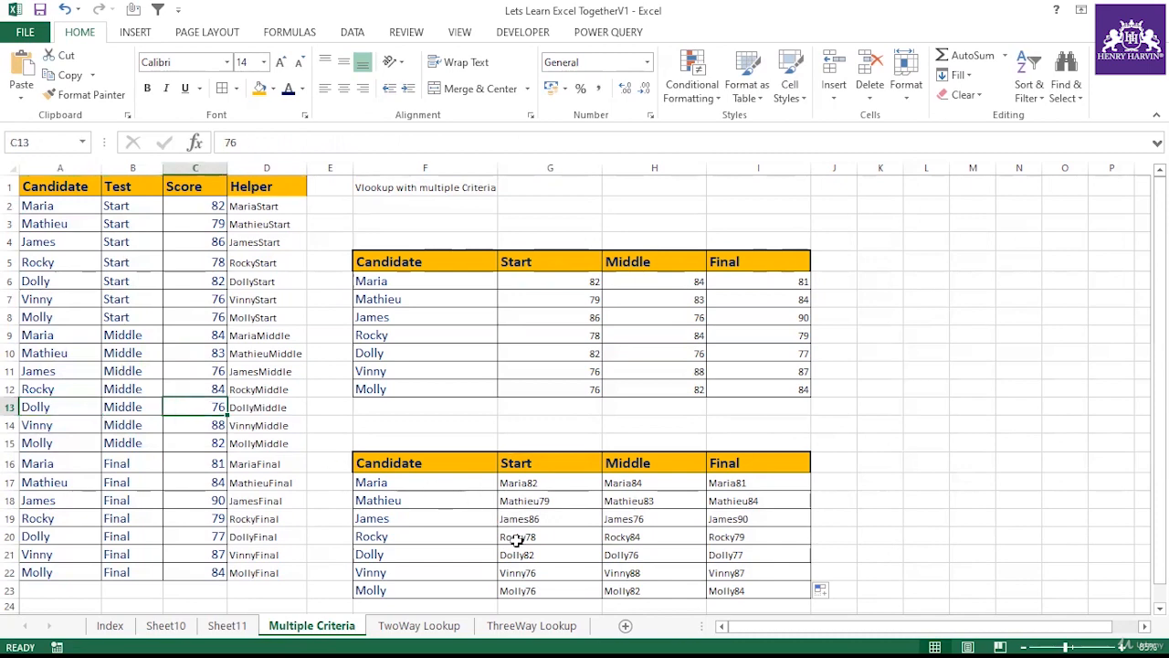
click(425, 568)
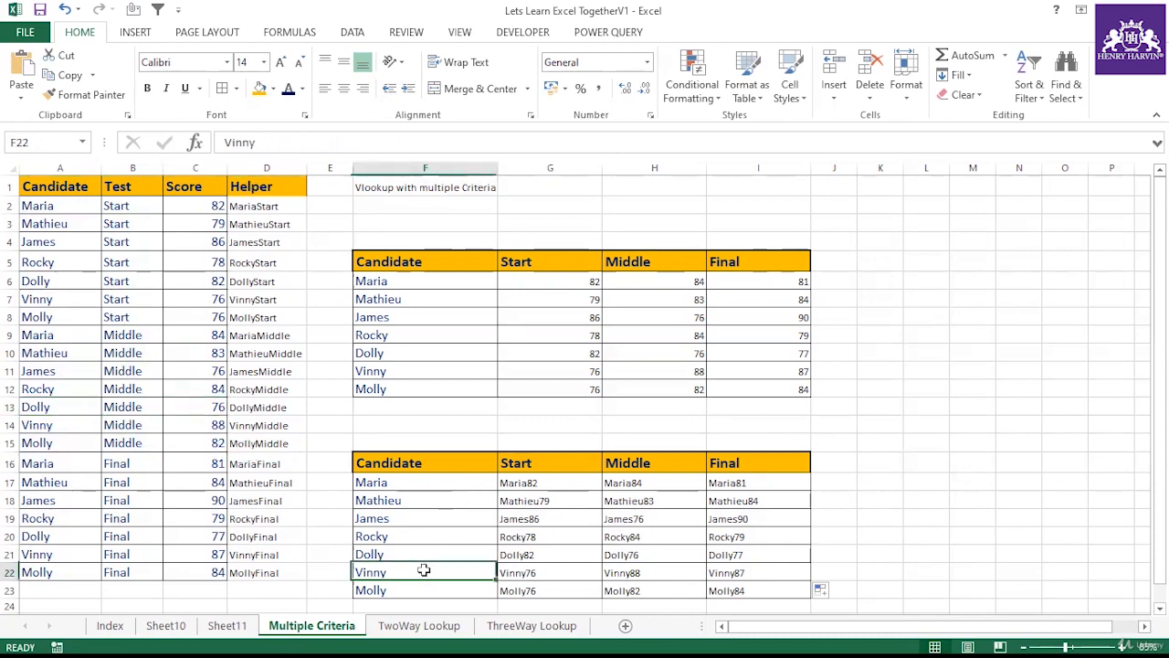
click(642, 570)
click(408, 566)
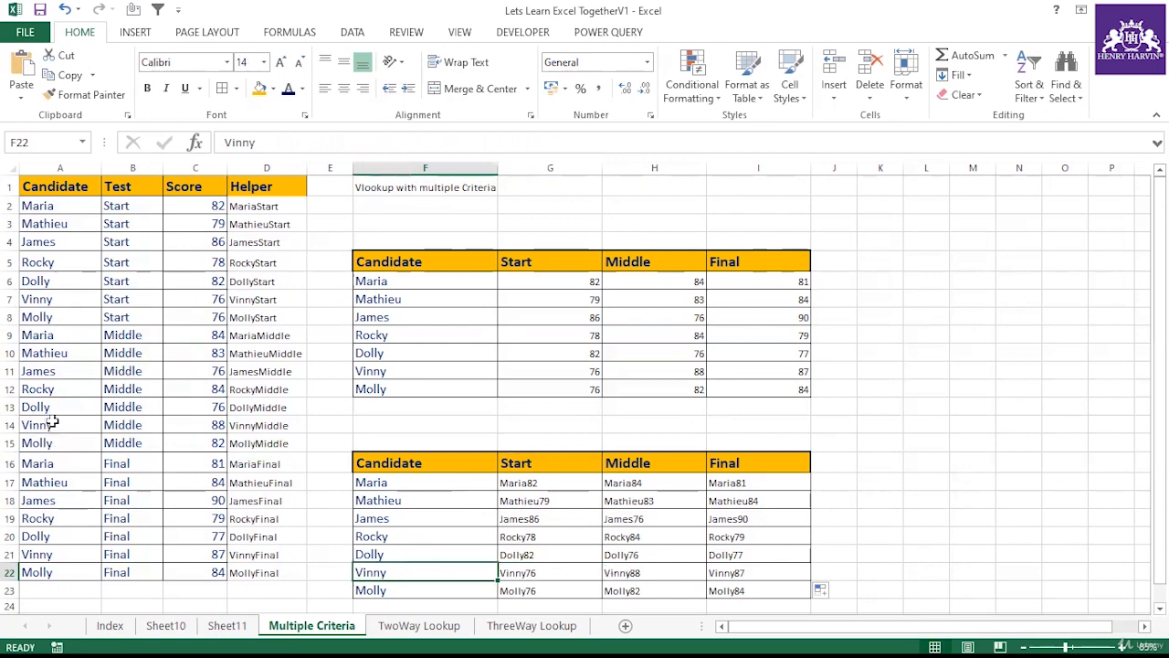
click(195, 427)
click(139, 427)
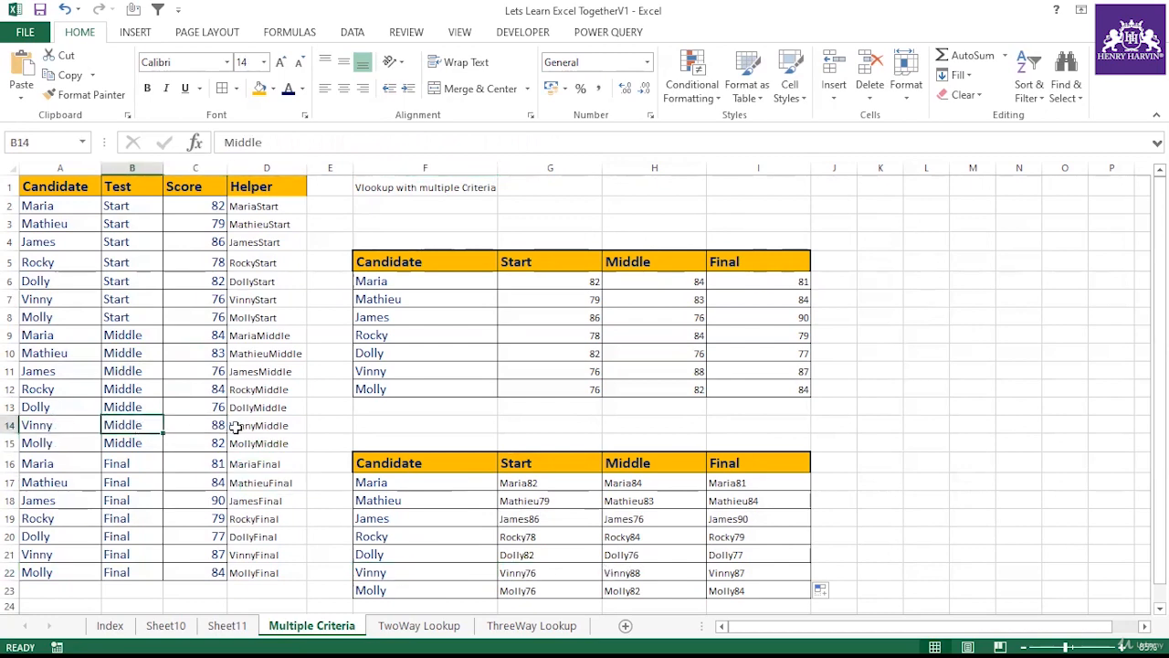
click(236, 427)
click(541, 484)
click(534, 522)
click(537, 537)
click(538, 572)
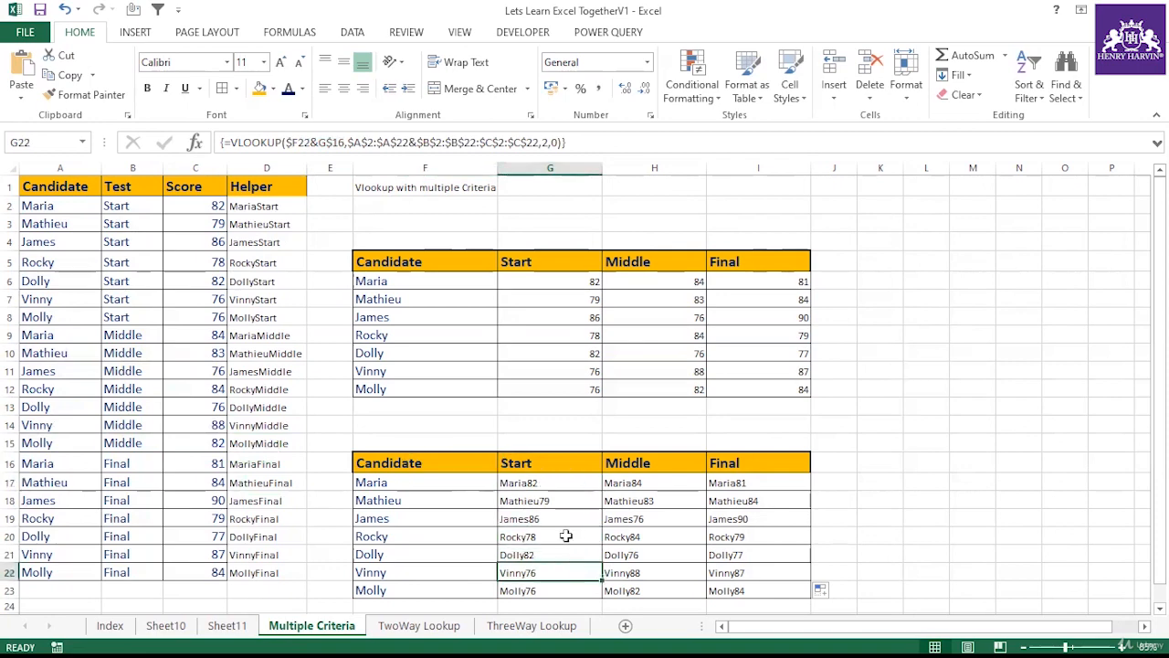
click(545, 483)
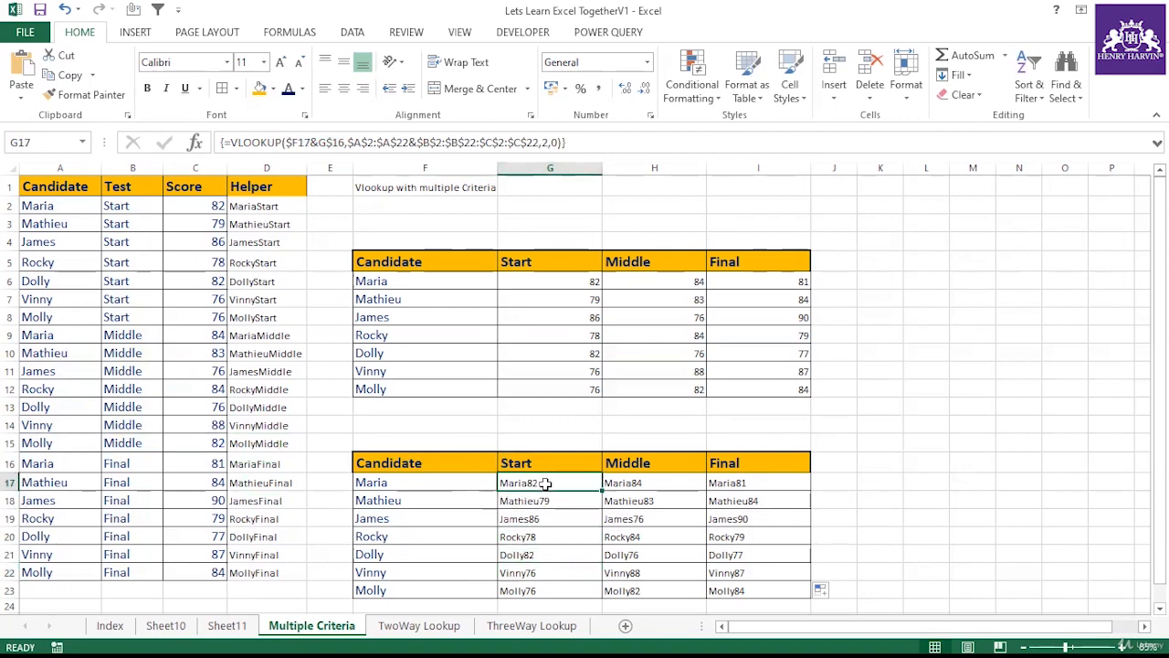
Step: Undo the recent edits until G17 holds its original non-array VLOOKUP formula
key(ctrl+z)
key(ctrl+z)
key(ctrl+z)
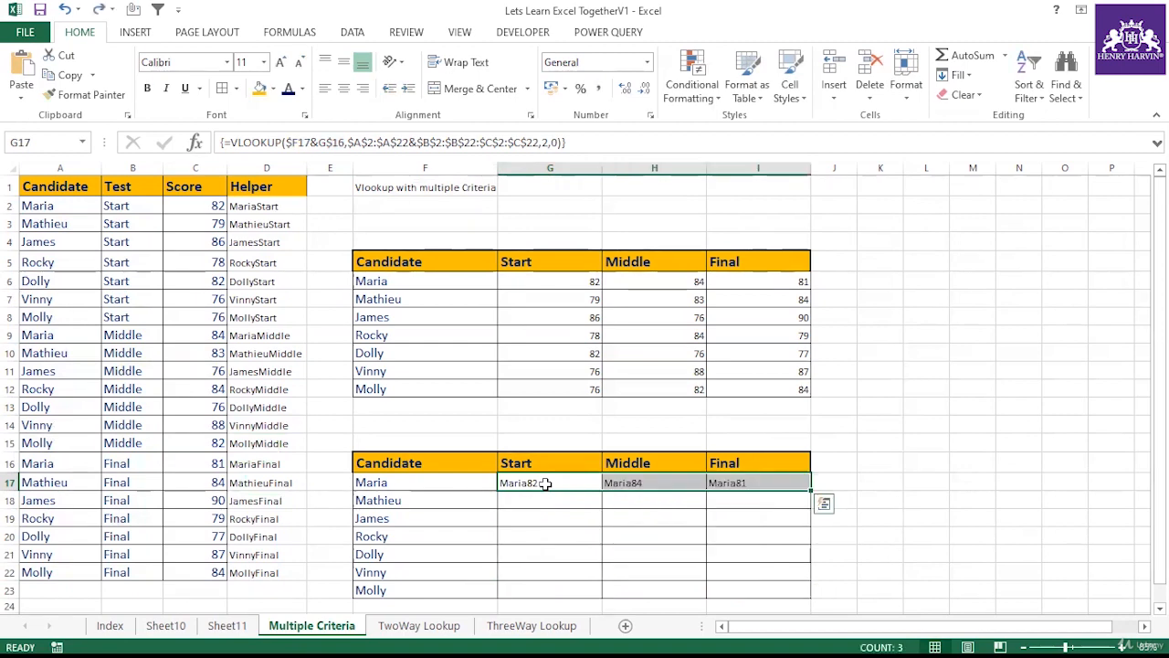
key(ctrl+z)
key(ctrl+z)
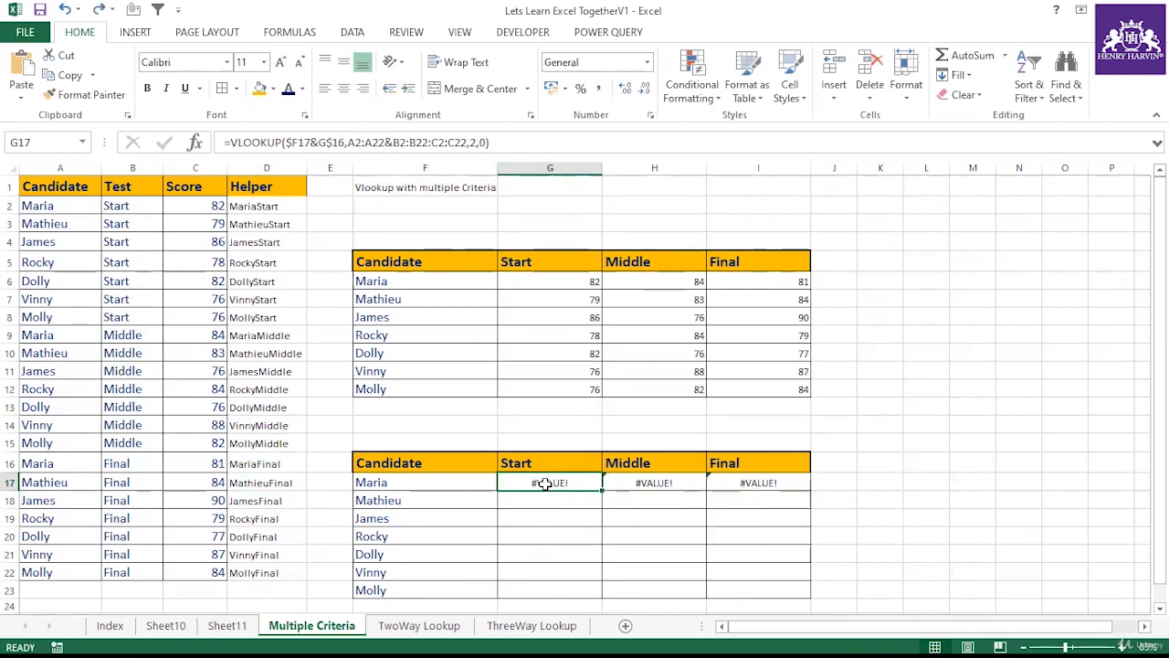
key(ctrl+z)
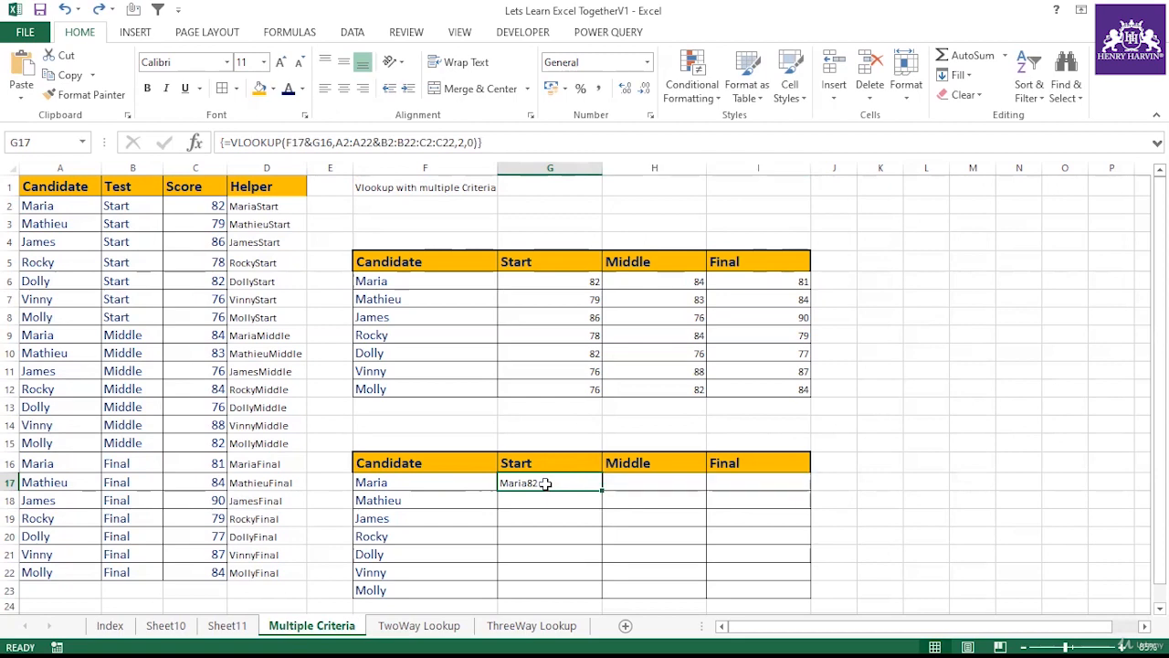
key(ctrl+z)
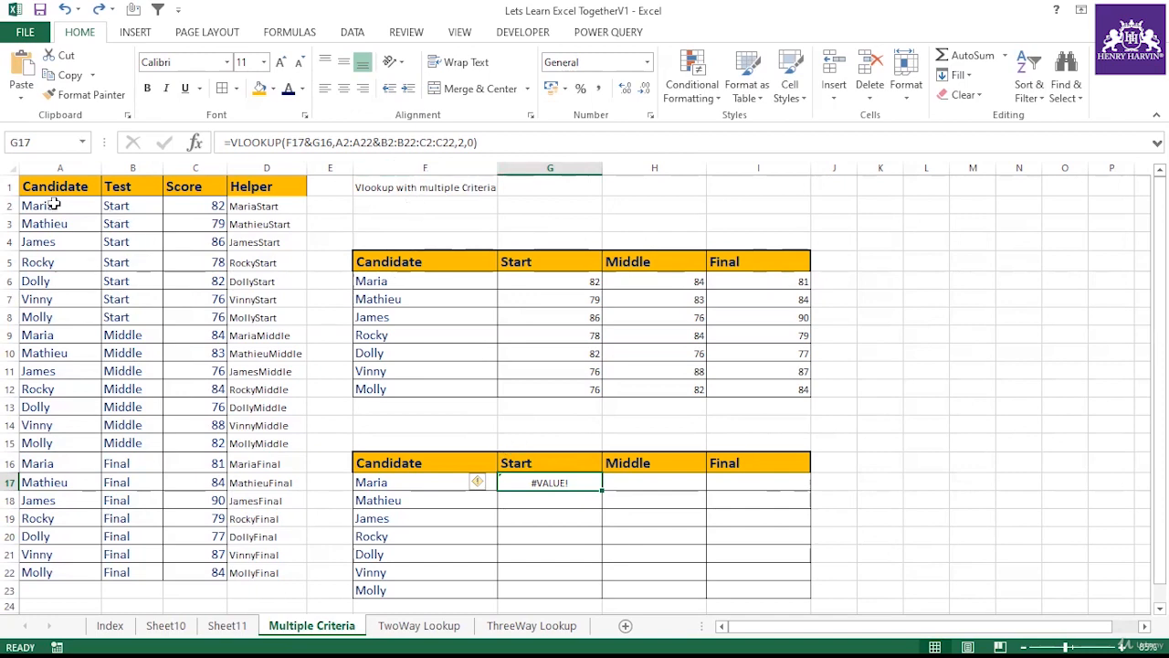
Step: Clear the VLOOKUP formula from G17 after reviewing the candidate, test and score source ranges
drag(53, 204, 129, 561)
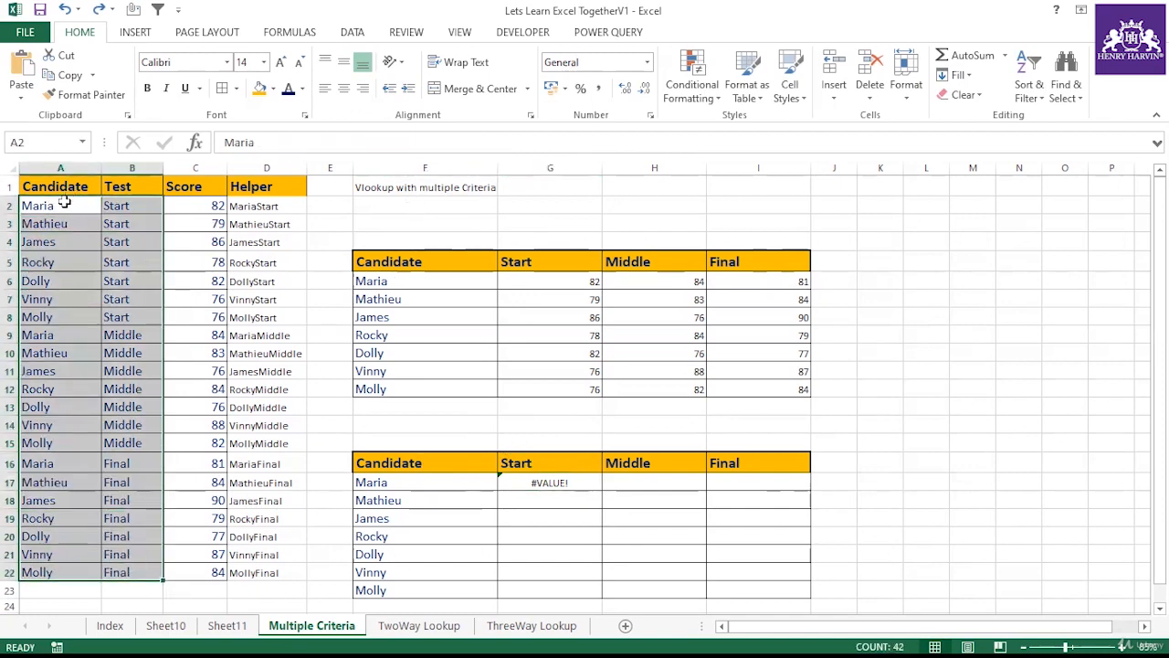
drag(64, 202, 48, 572)
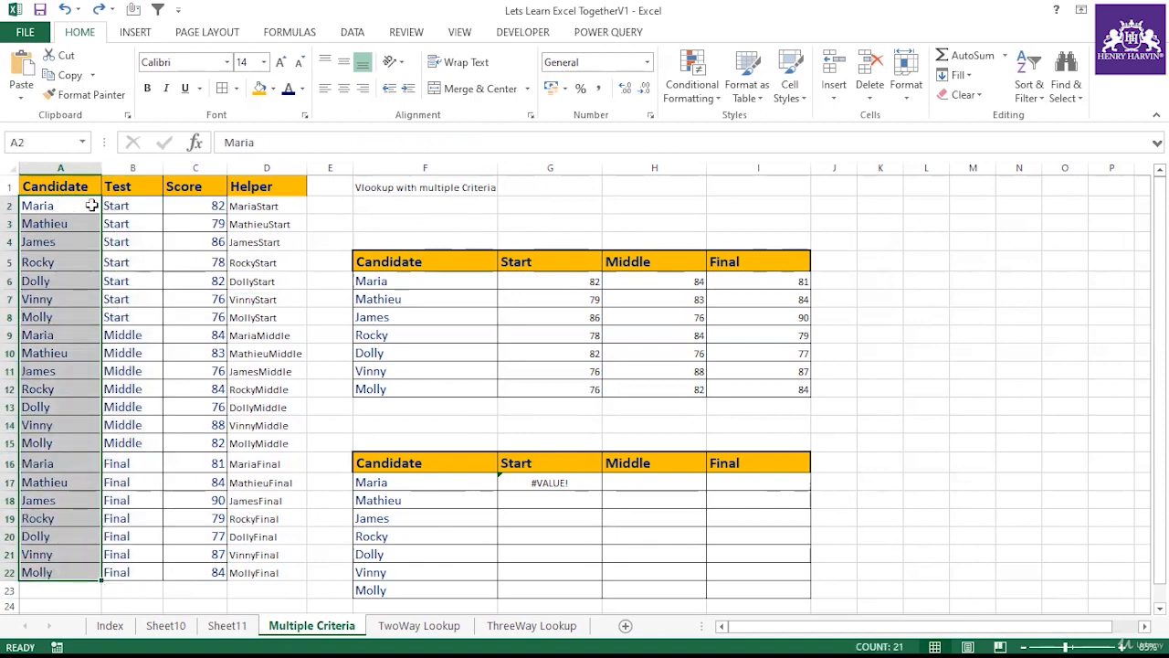
drag(92, 206, 197, 566)
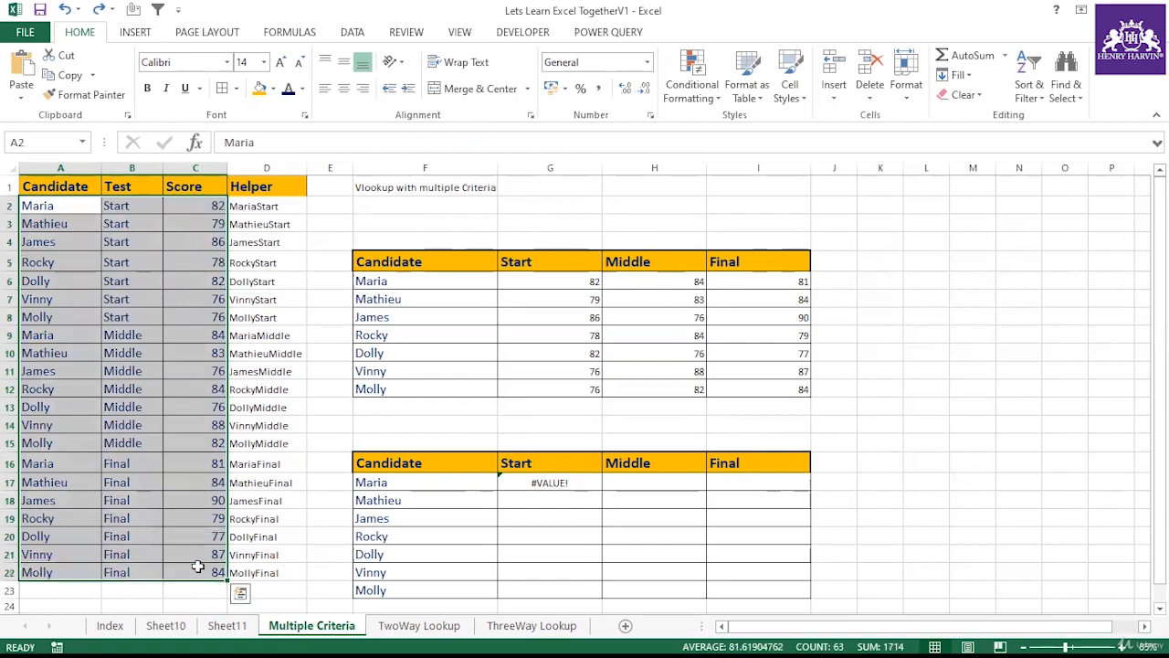
click(561, 484)
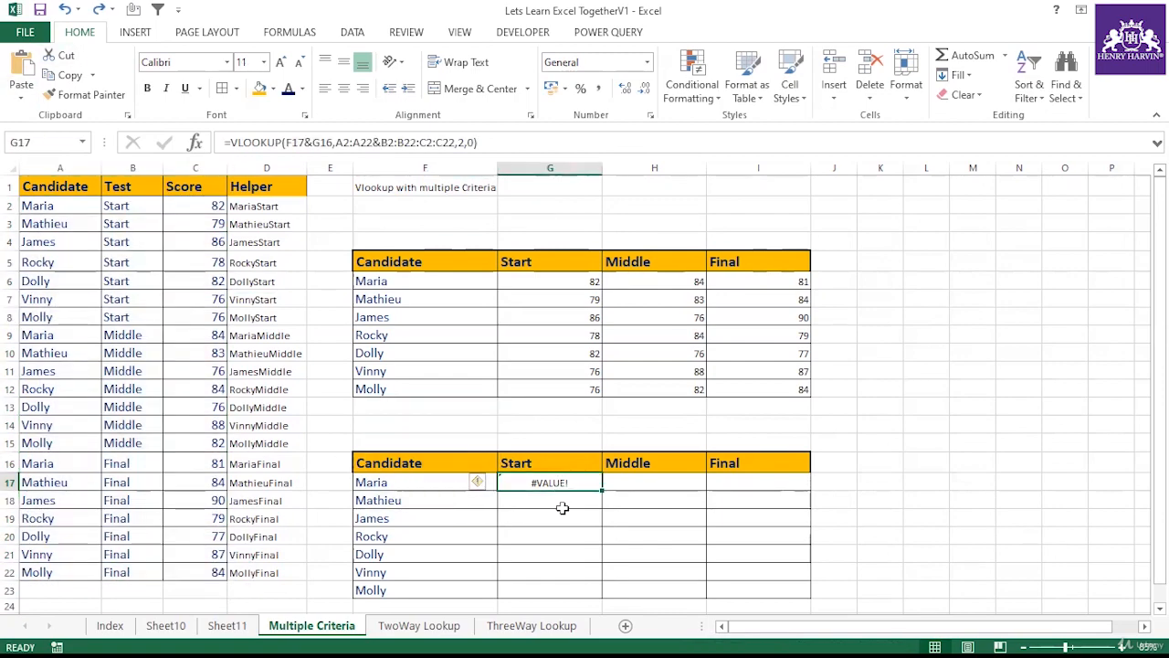
key(Delete)
Step: Review the helper column entries and the upper candidate score table
click(563, 510)
scroll(626, 457, down, 1)
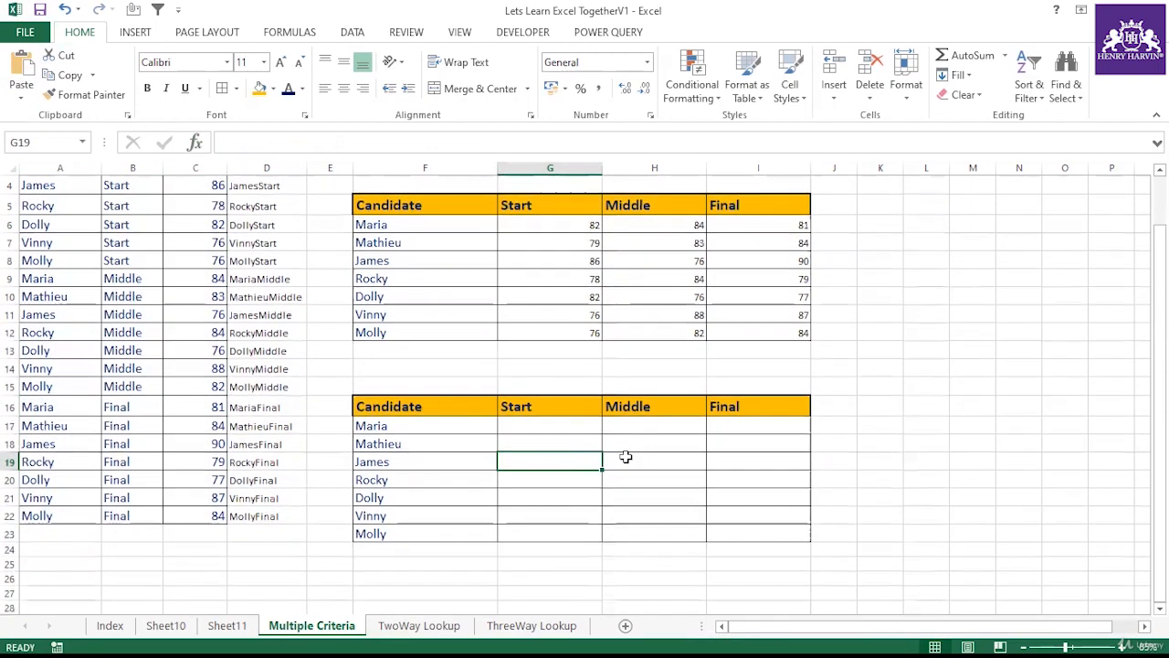
scroll(579, 368, up, 1)
scroll(512, 357, down, 2)
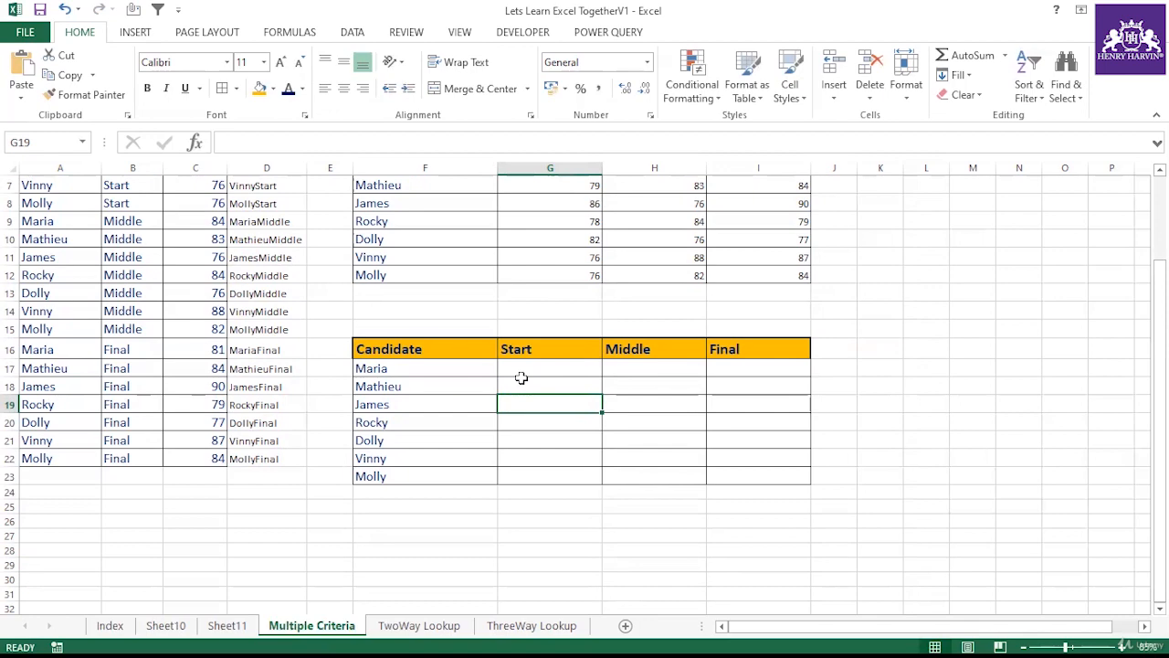
scroll(521, 377, up, 2)
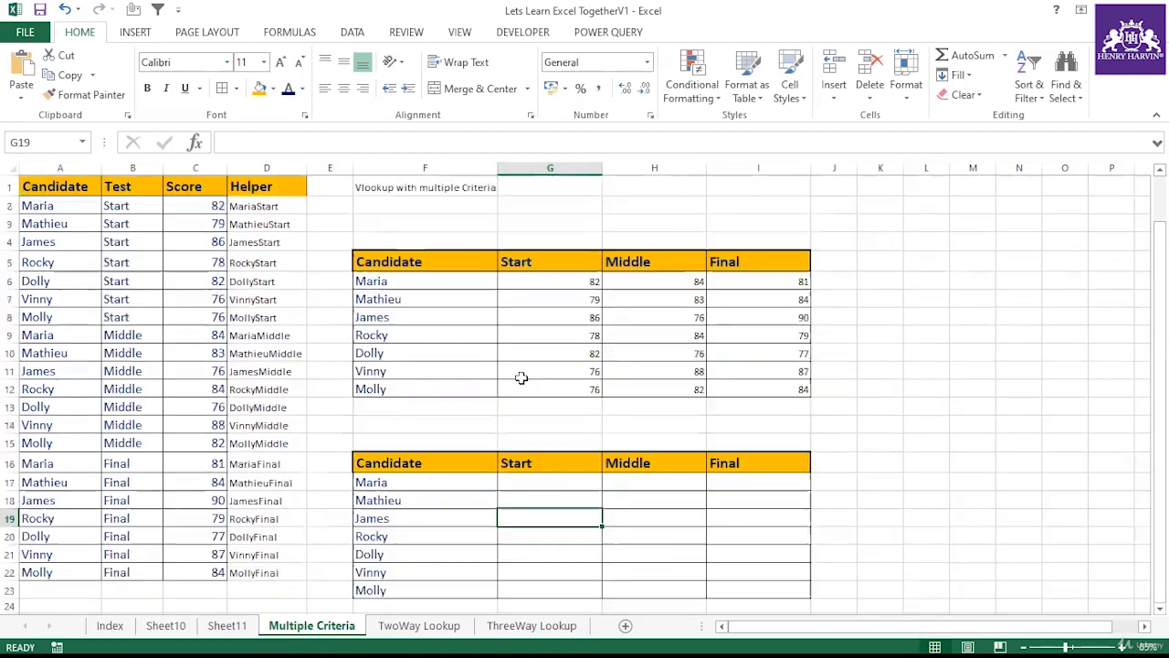
click(257, 208)
click(262, 261)
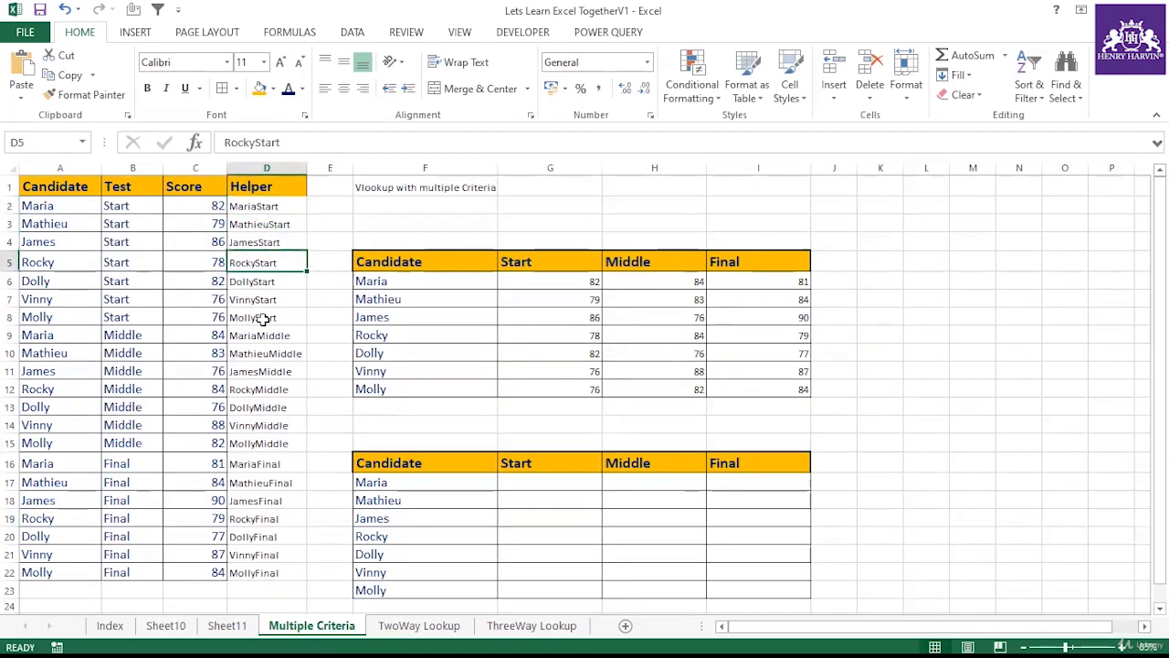
click(261, 316)
click(305, 353)
drag(384, 260, 794, 392)
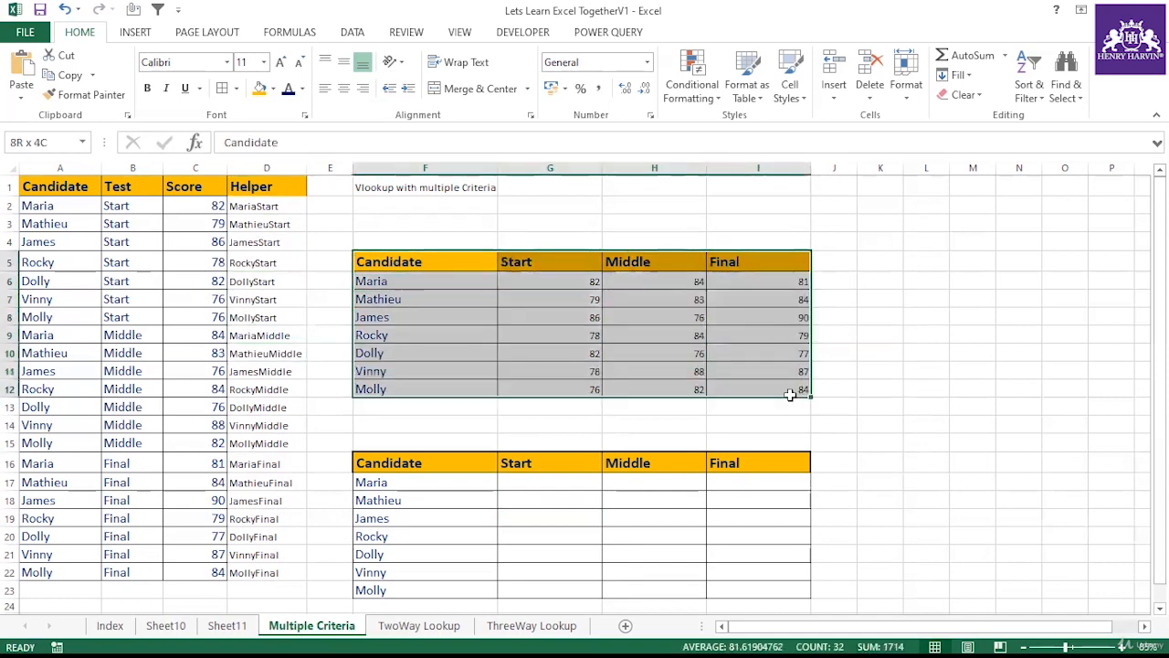
click(540, 335)
click(535, 496)
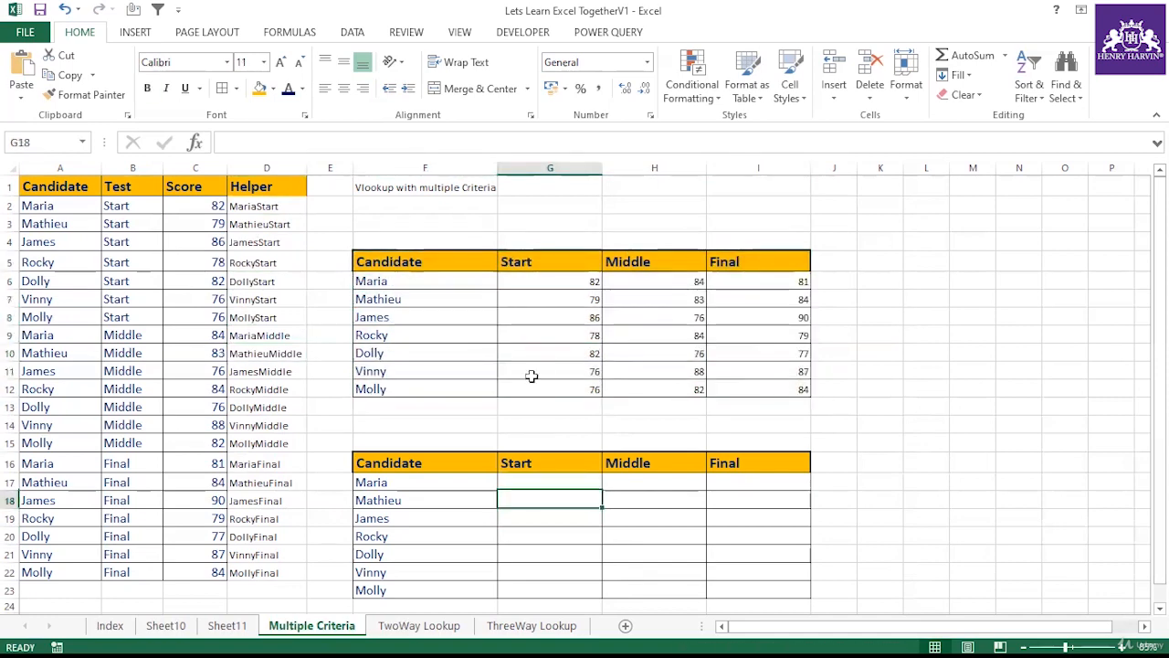
Step: Select and examine the helper column D against the candidate and test columns
click(246, 168)
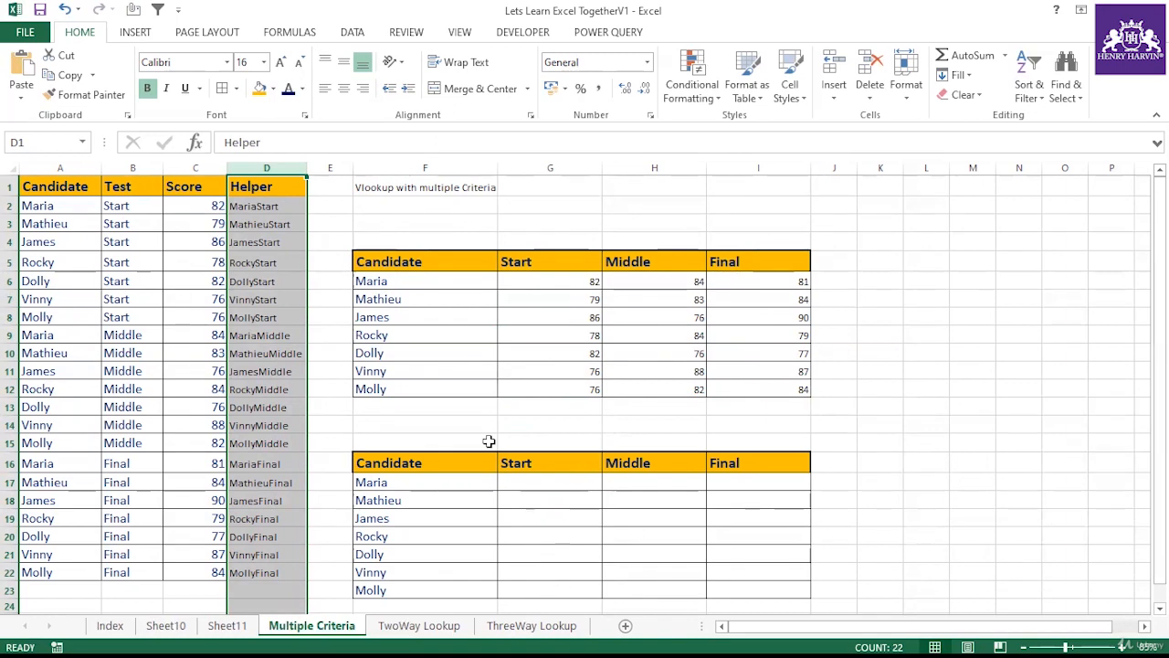
scroll(489, 441, down, 1)
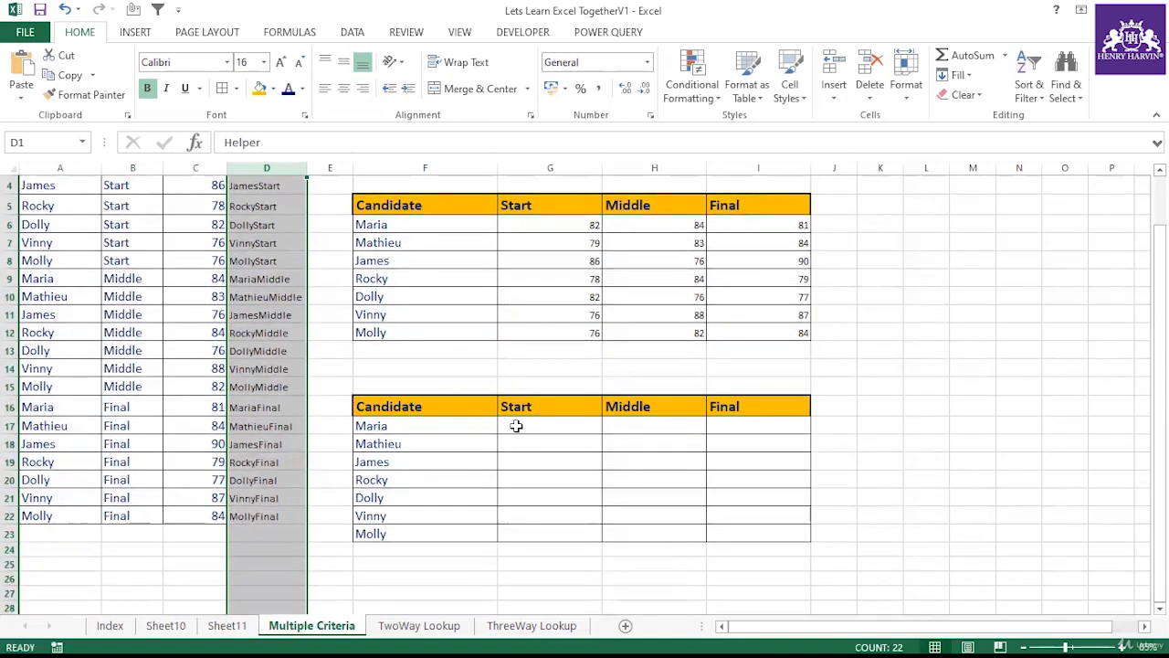
click(429, 423)
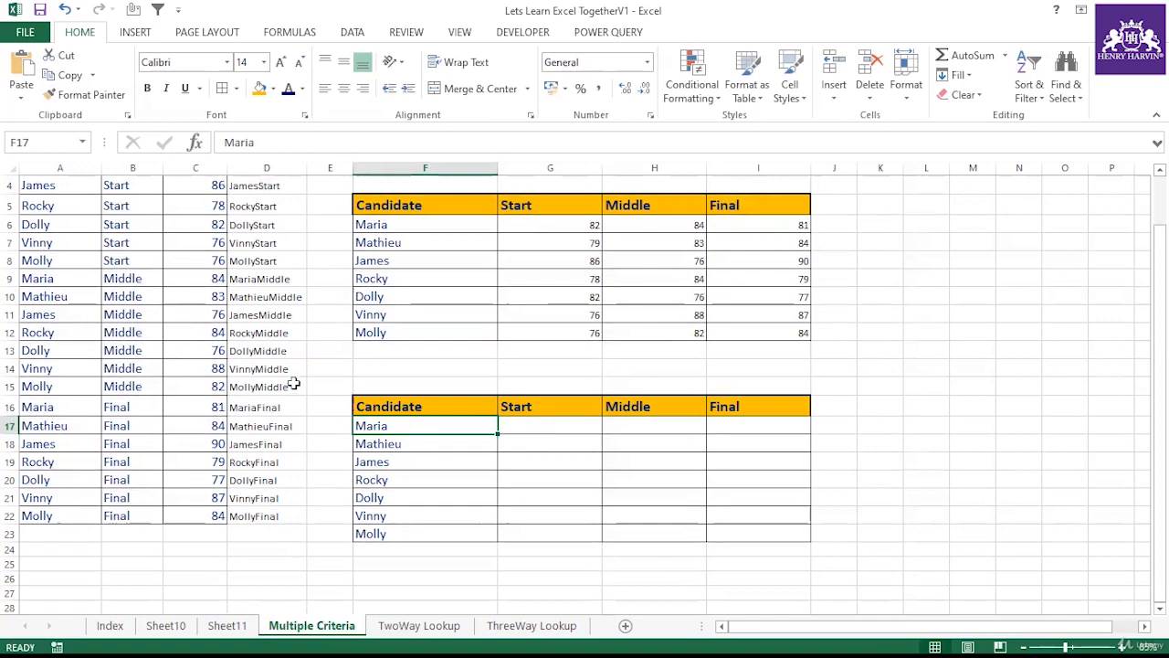
scroll(292, 384, up, 1)
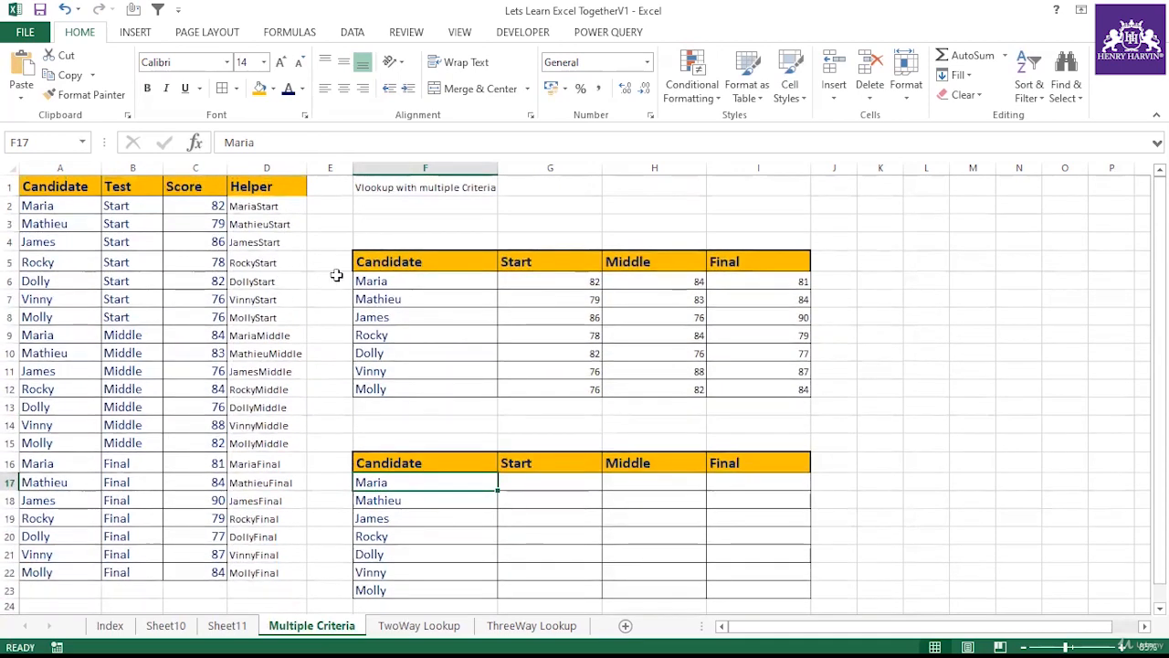
drag(265, 186, 252, 570)
drag(265, 187, 254, 572)
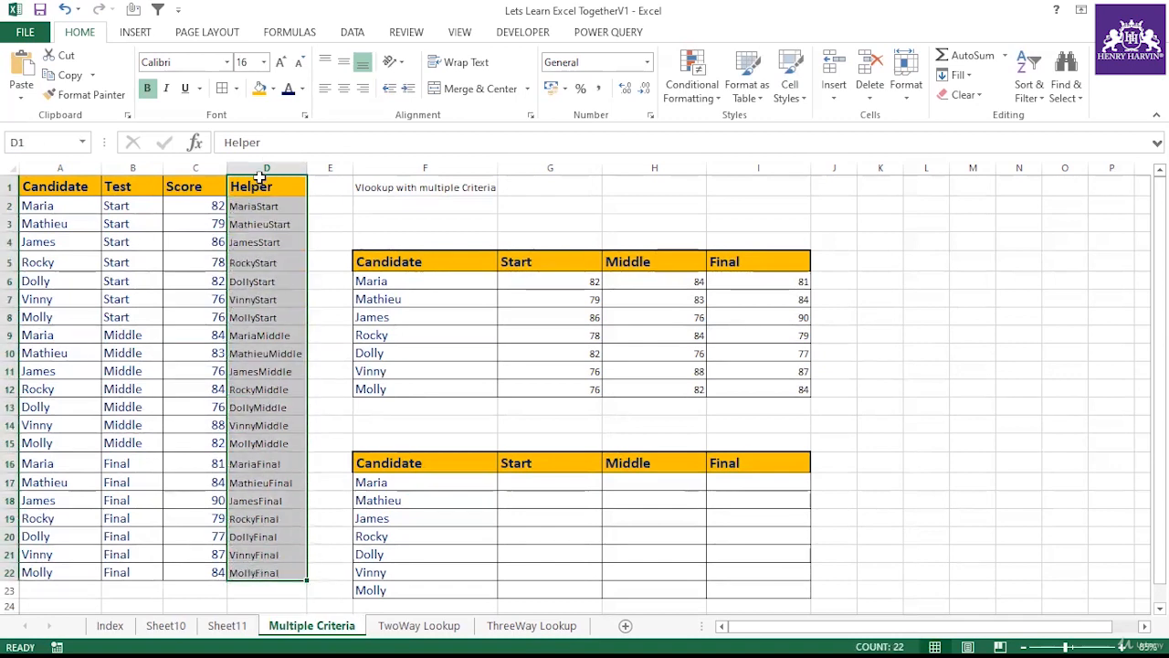
drag(264, 185, 256, 572)
click(249, 168)
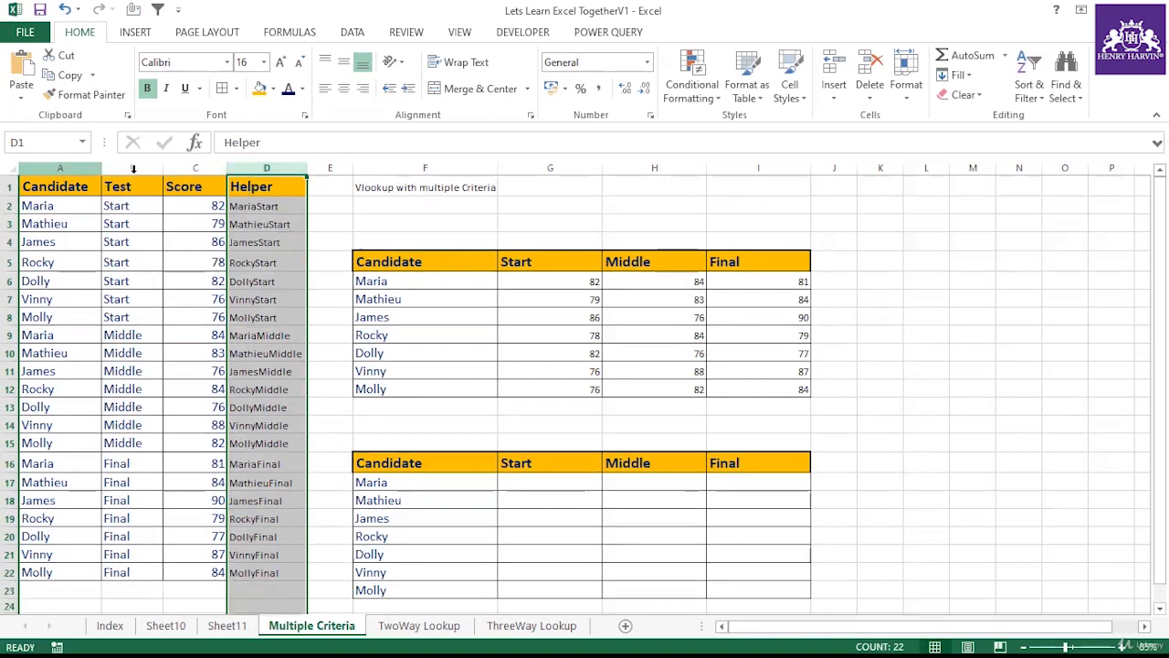
click(242, 205)
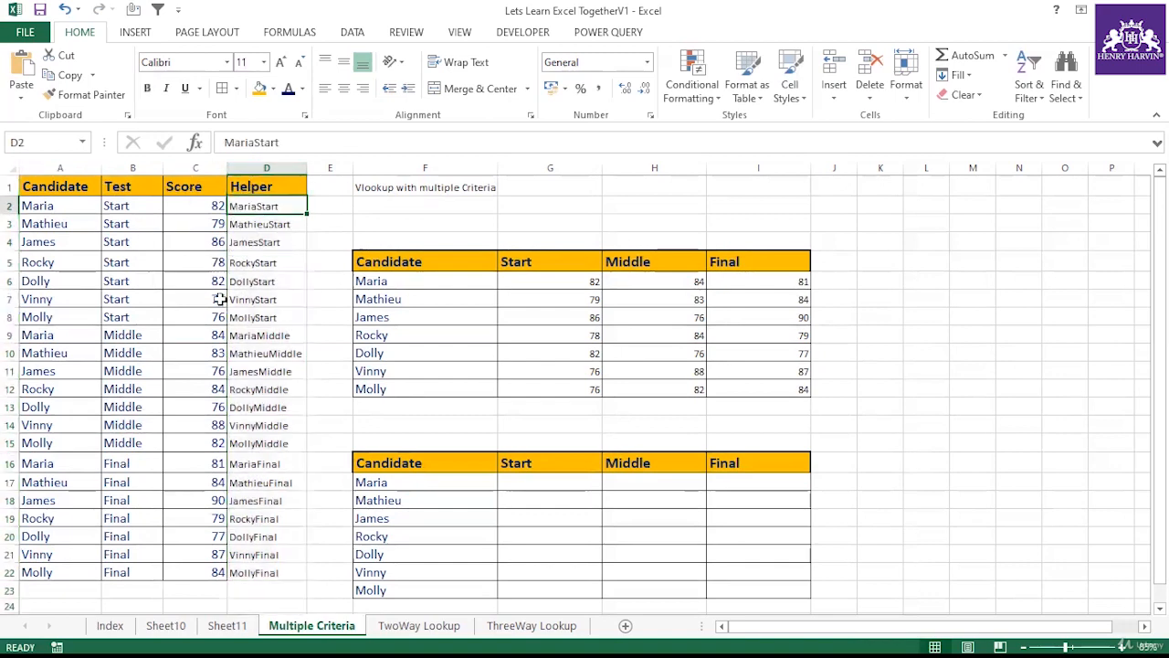
scroll(220, 299, down, 1)
scroll(274, 297, up, 1)
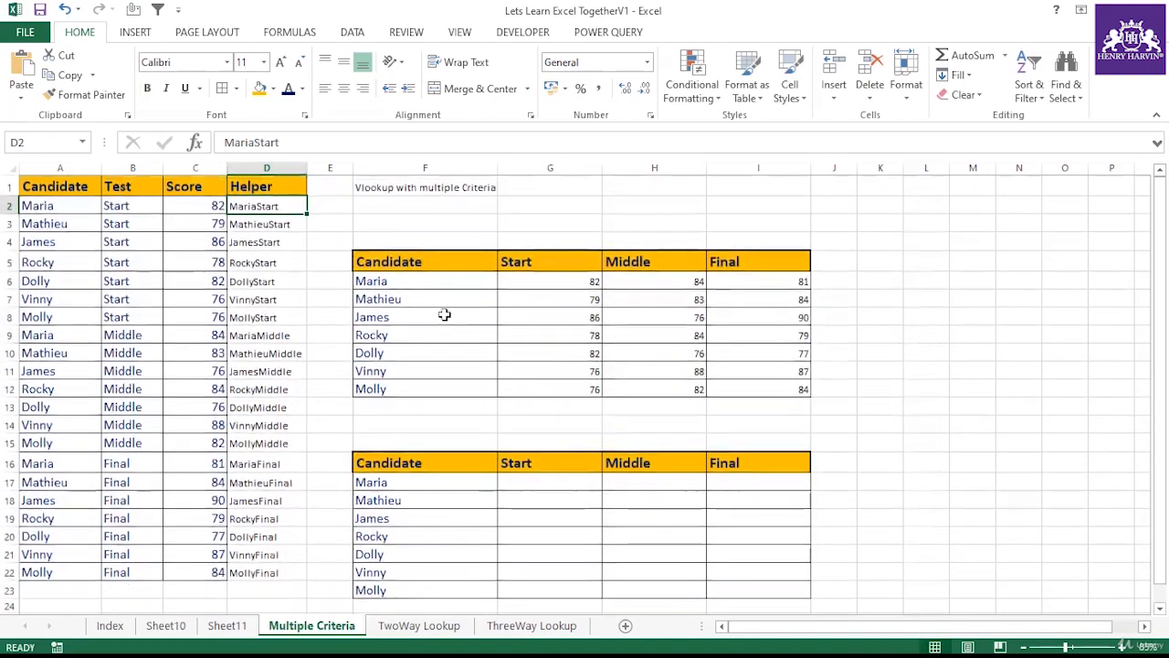
scroll(540, 399, down, 2)
scroll(514, 279, up, 2)
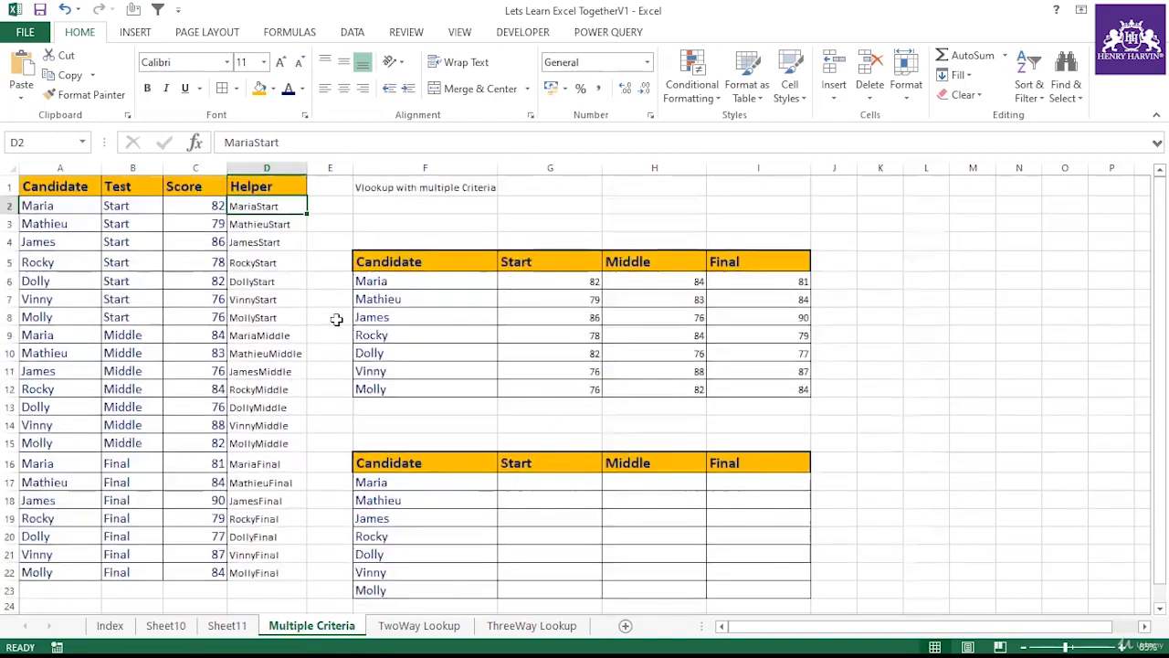
Step: Enter the formula =F17=A1:A22 in G17 to compare Maria with the candidate column
click(546, 484)
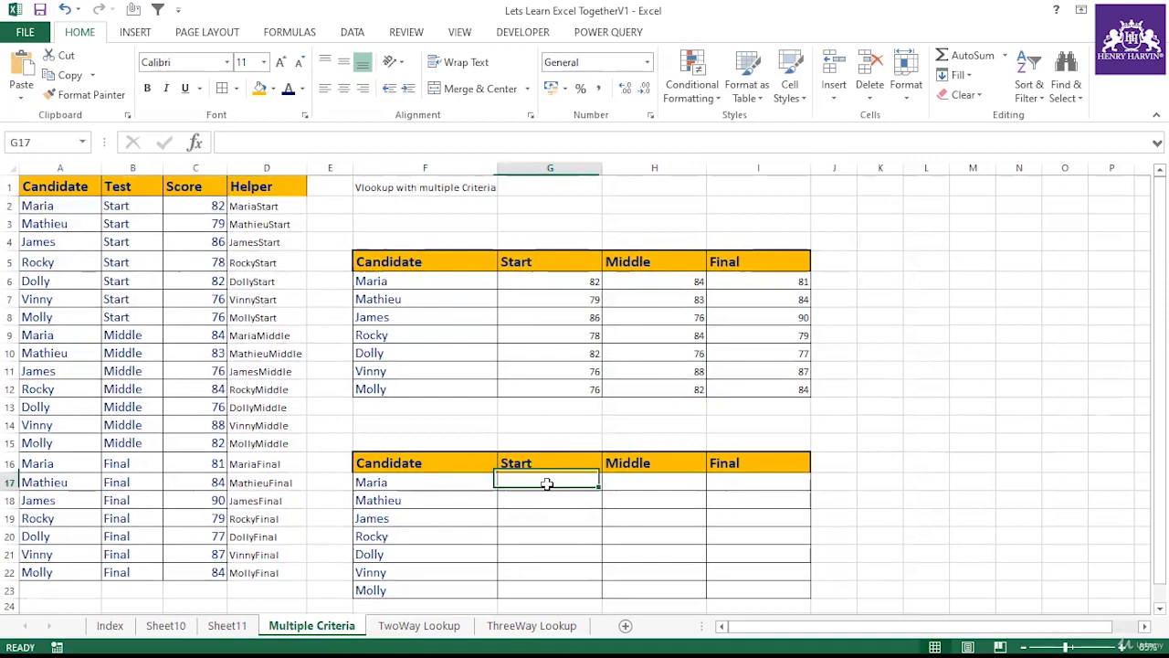
text(=)
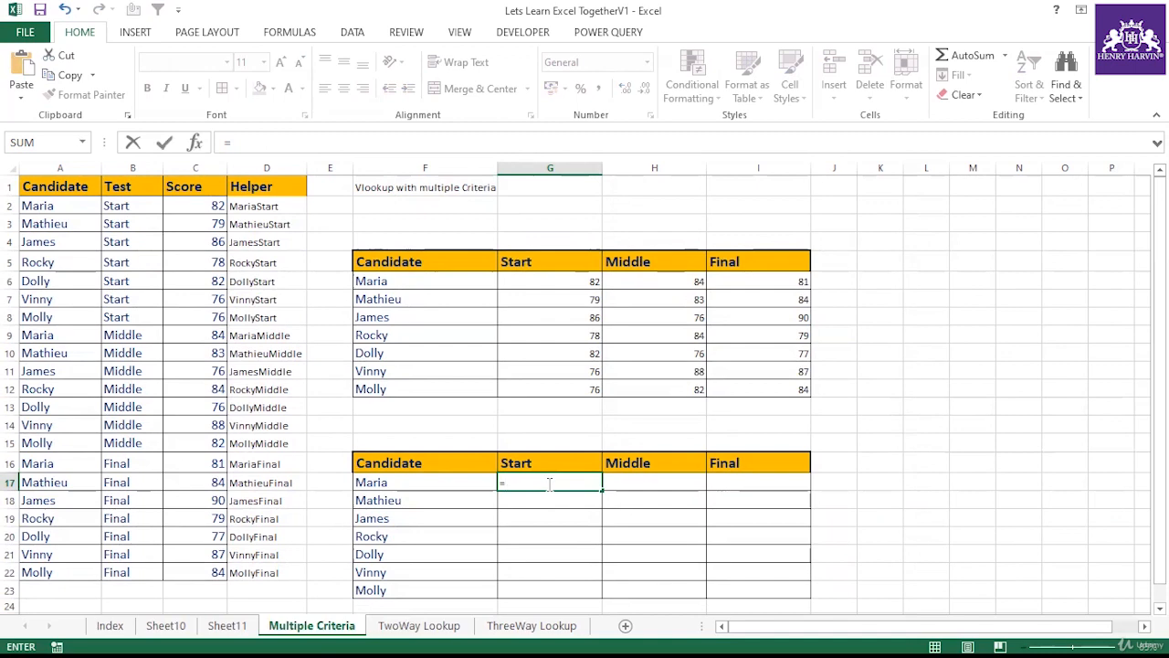
key(BackSpace)
text(=)
key(BackSpace)
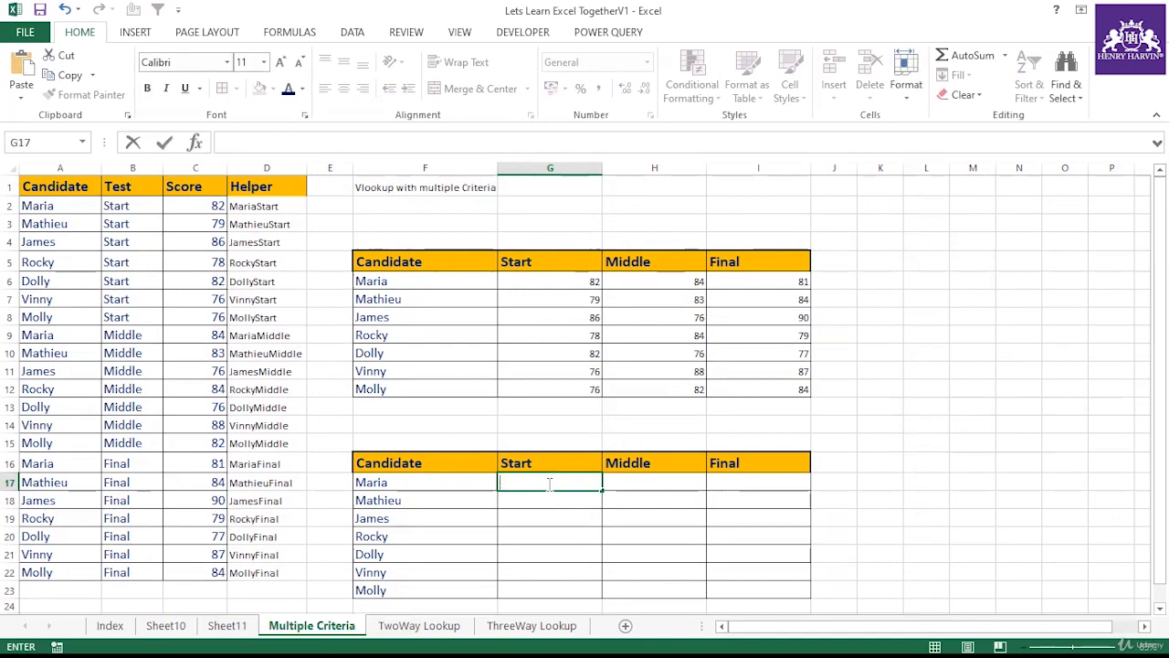
text(=)
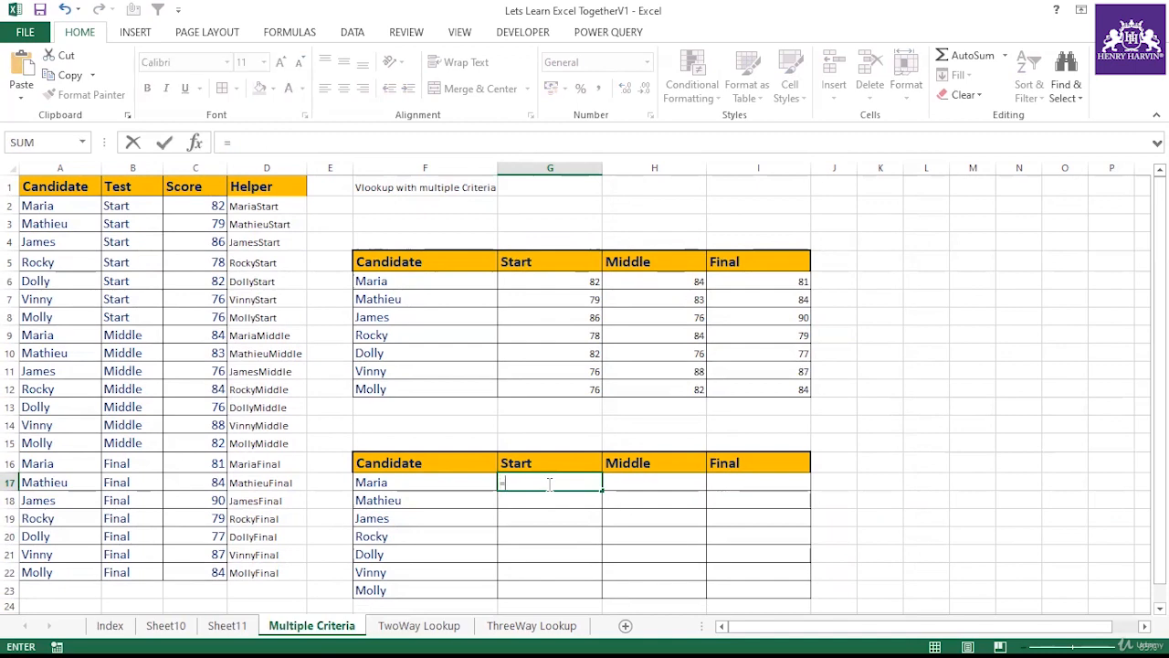
click(56, 205)
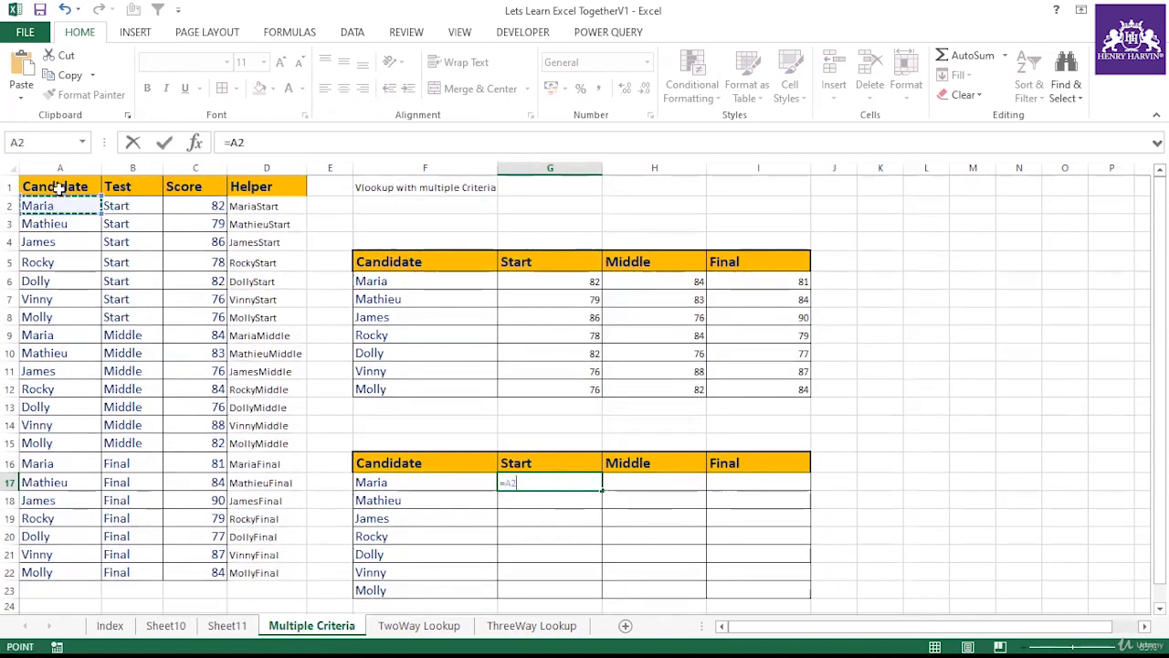
drag(57, 187, 60, 574)
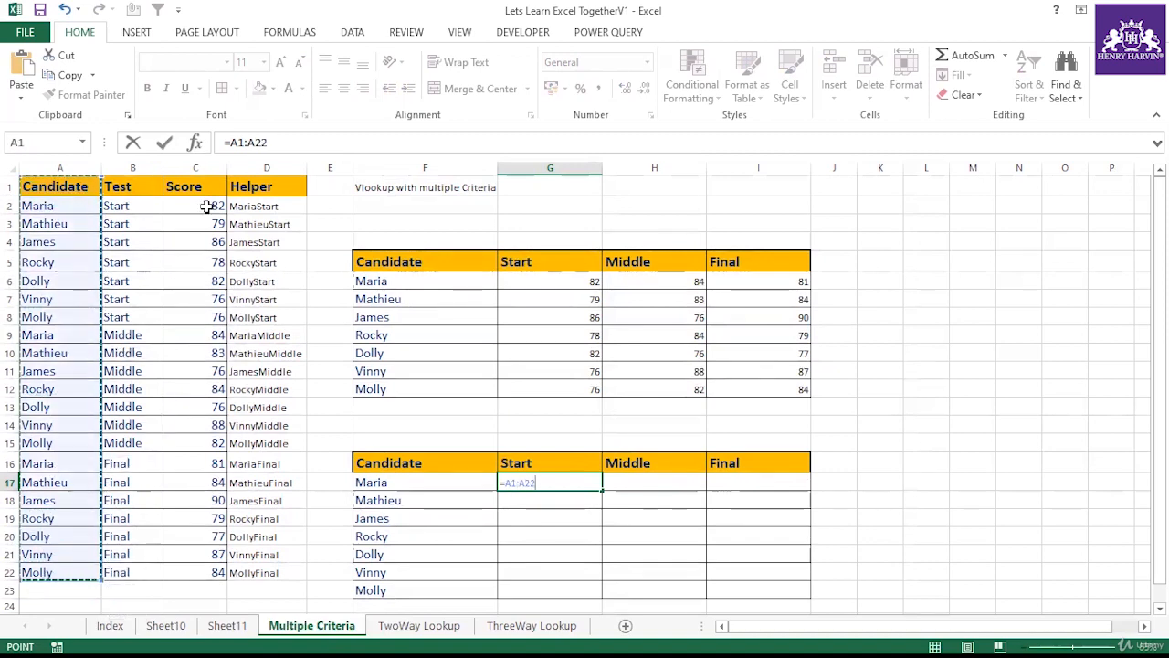
key(F2)
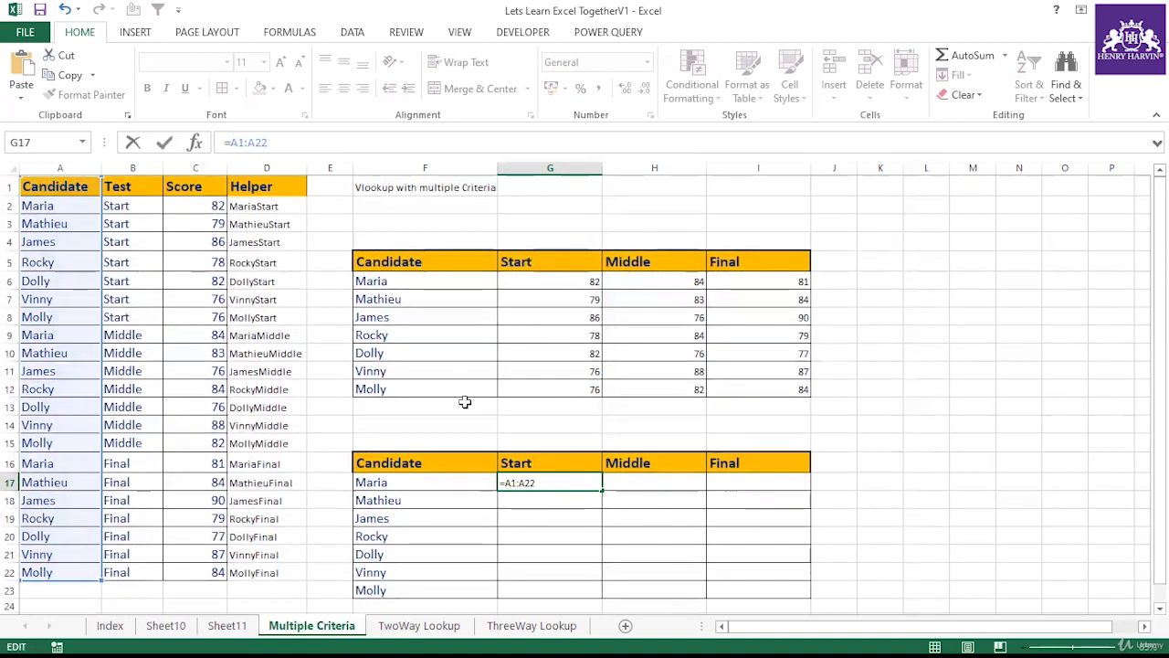
click(438, 481)
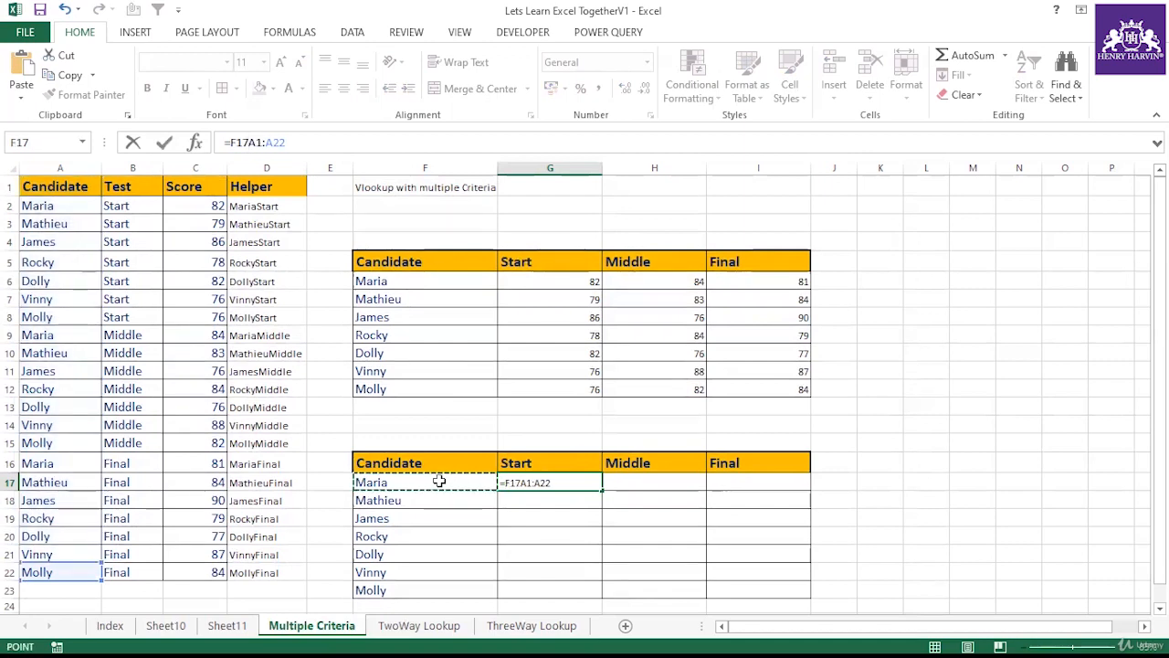
text(=)
key(Return)
Step: Make the candidate range in G17's formula absolute as $A$1:$A$22
click(583, 482)
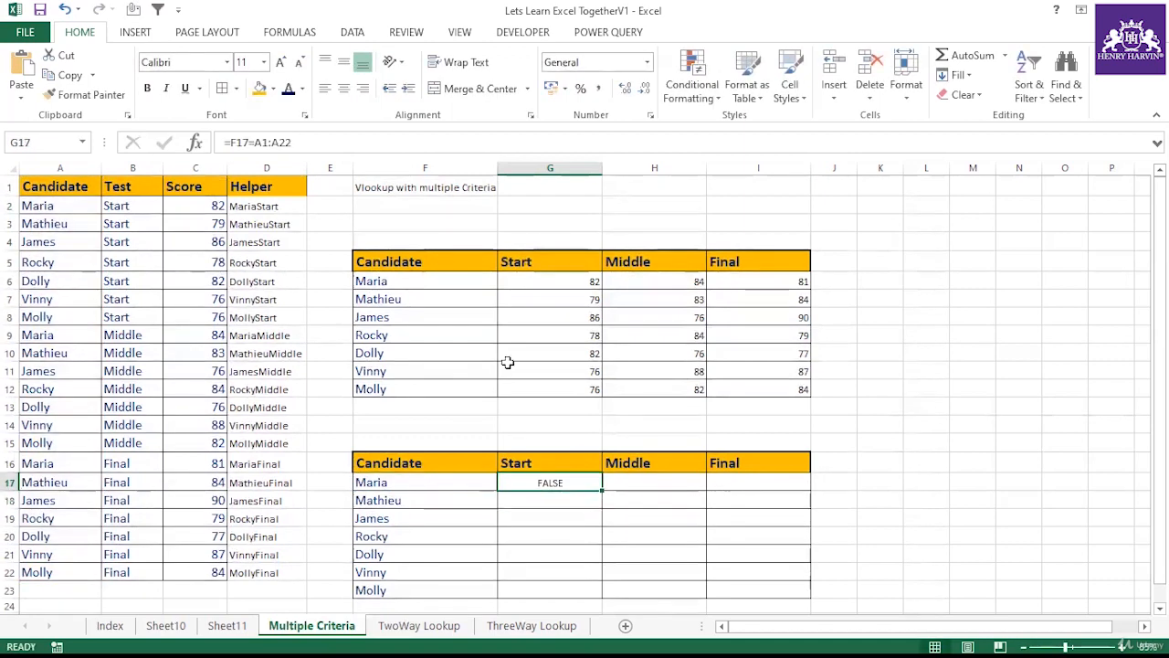
drag(254, 142, 299, 141)
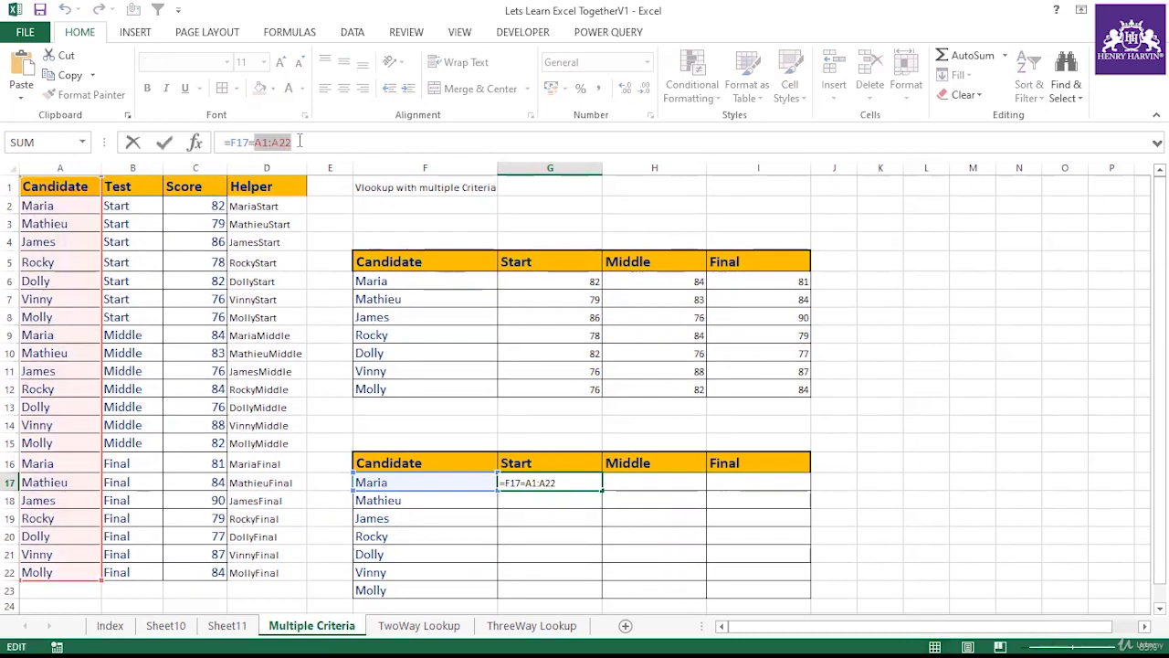
key(Return)
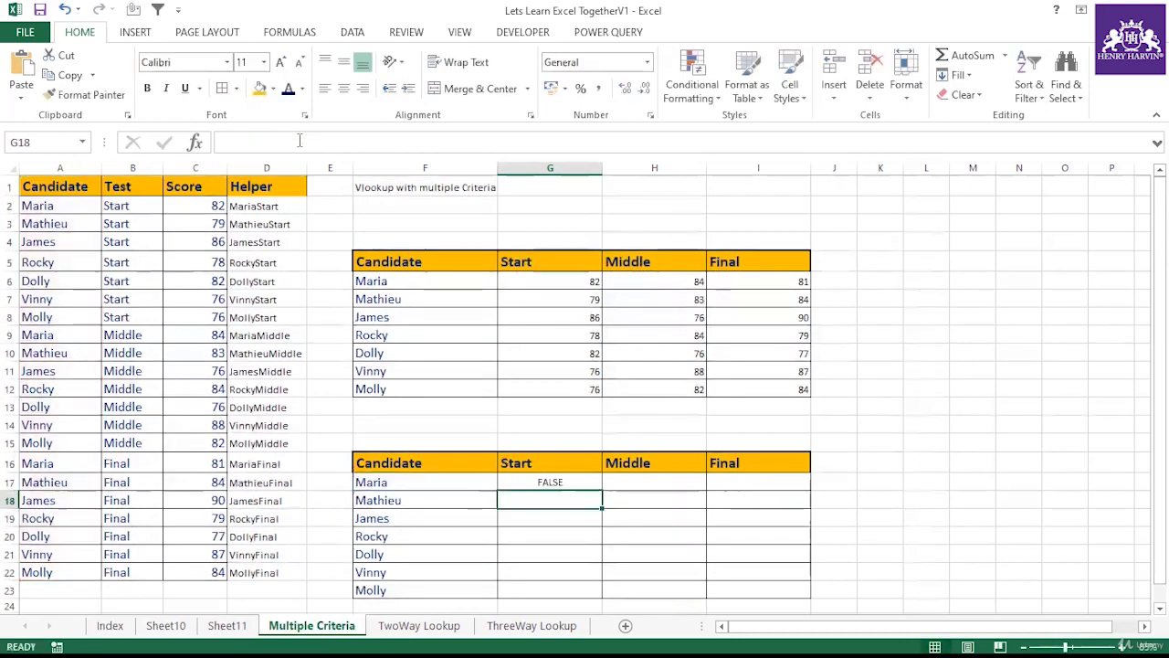
click(564, 483)
click(308, 148)
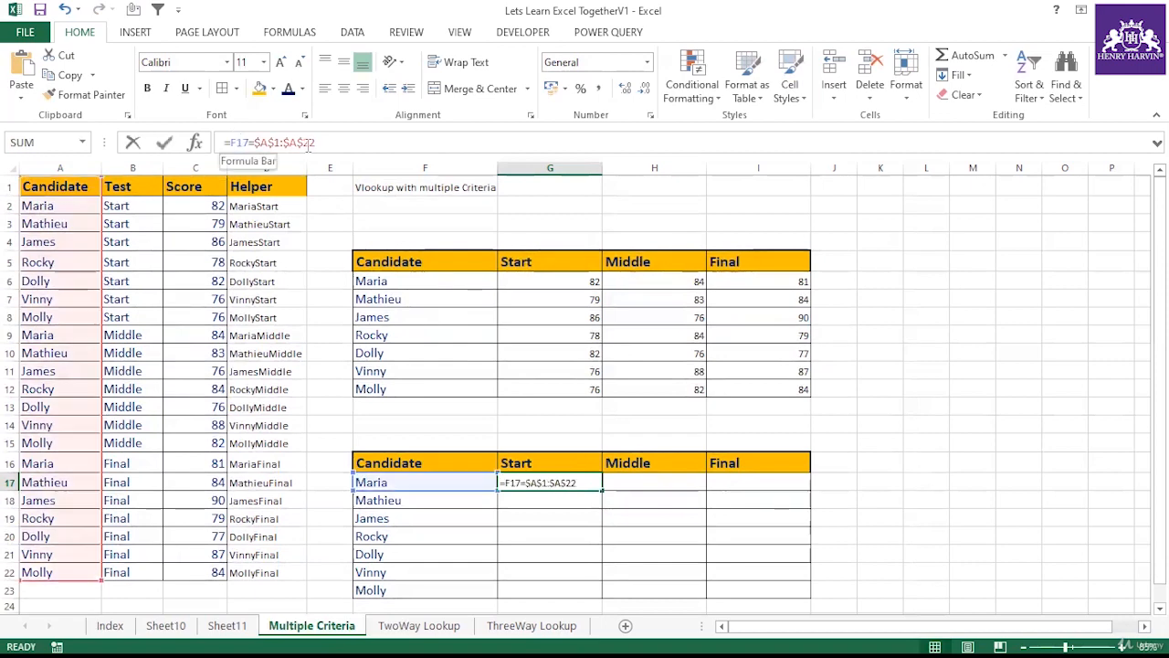
Step: Evaluate G17's whole formula to view its array of TRUE/FALSE results, then cancel the edit
drag(230, 142, 359, 145)
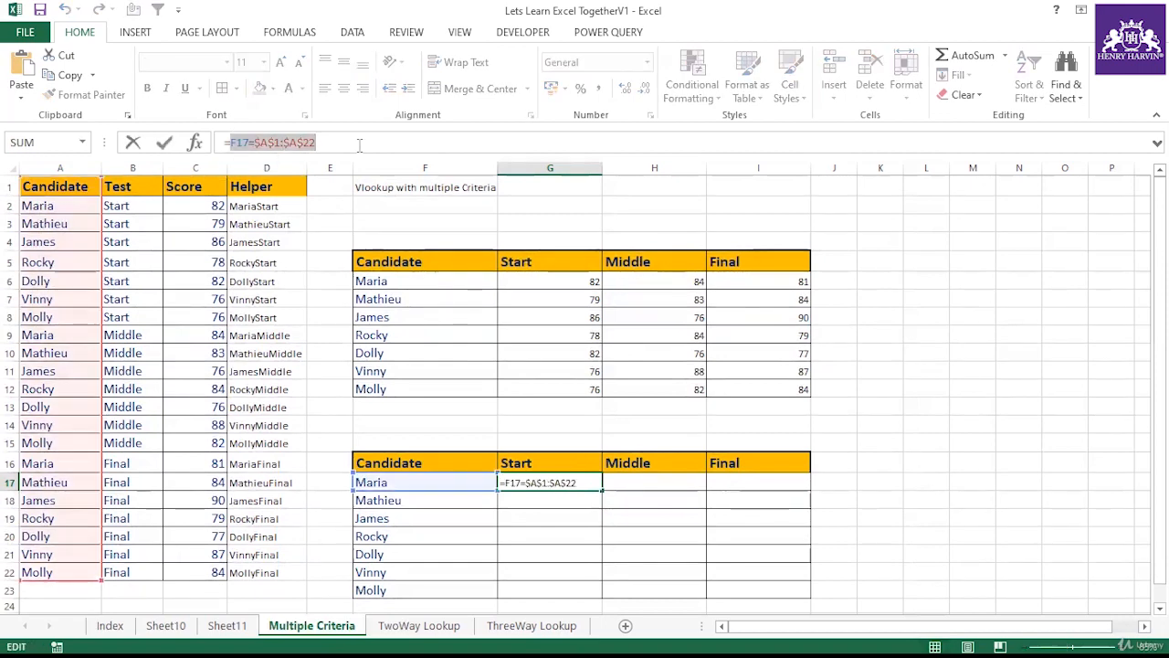
key(F9)
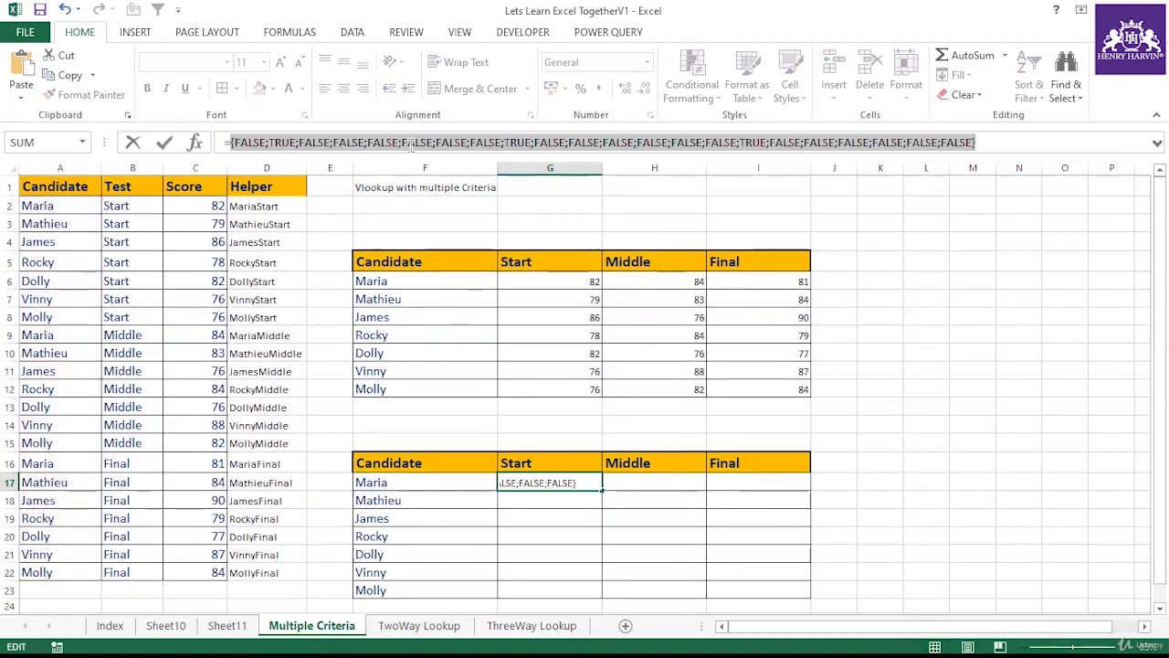
mouse_move(412, 155)
mouse_down()
mouse_move(412, 185)
mouse_move(412, 155)
mouse_up()
key(Escape)
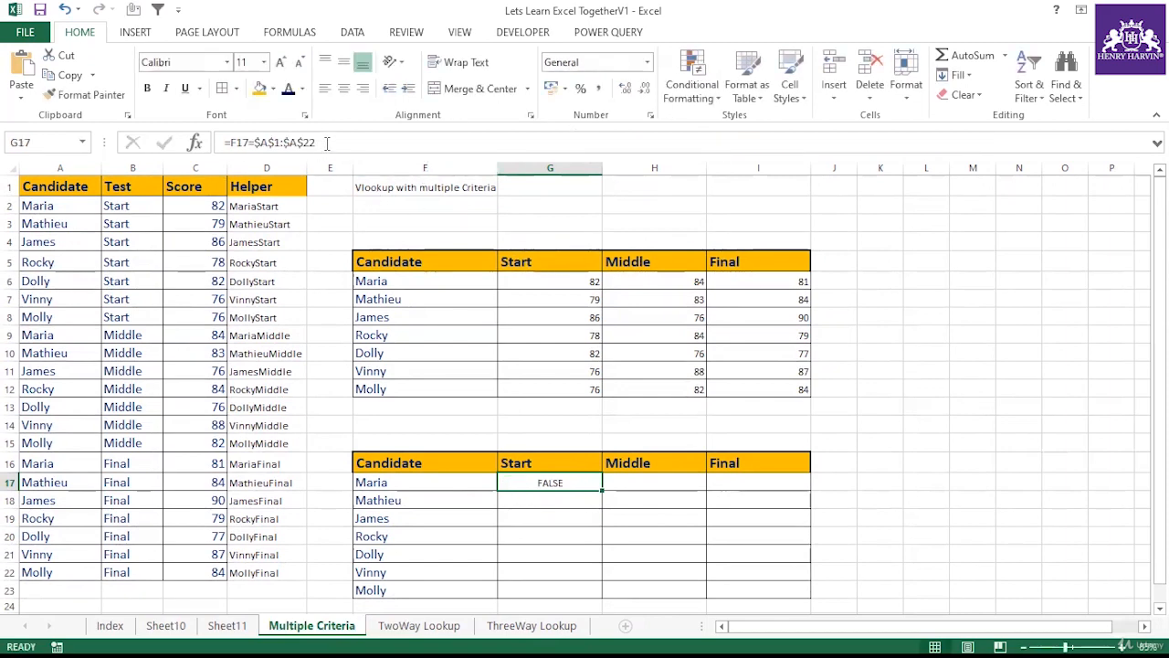
Step: Extend G17's formula to =(F17=$A$1:$A$22)*(G16=B1:B22), multiplying the candidate match by the Start test match
click(326, 143)
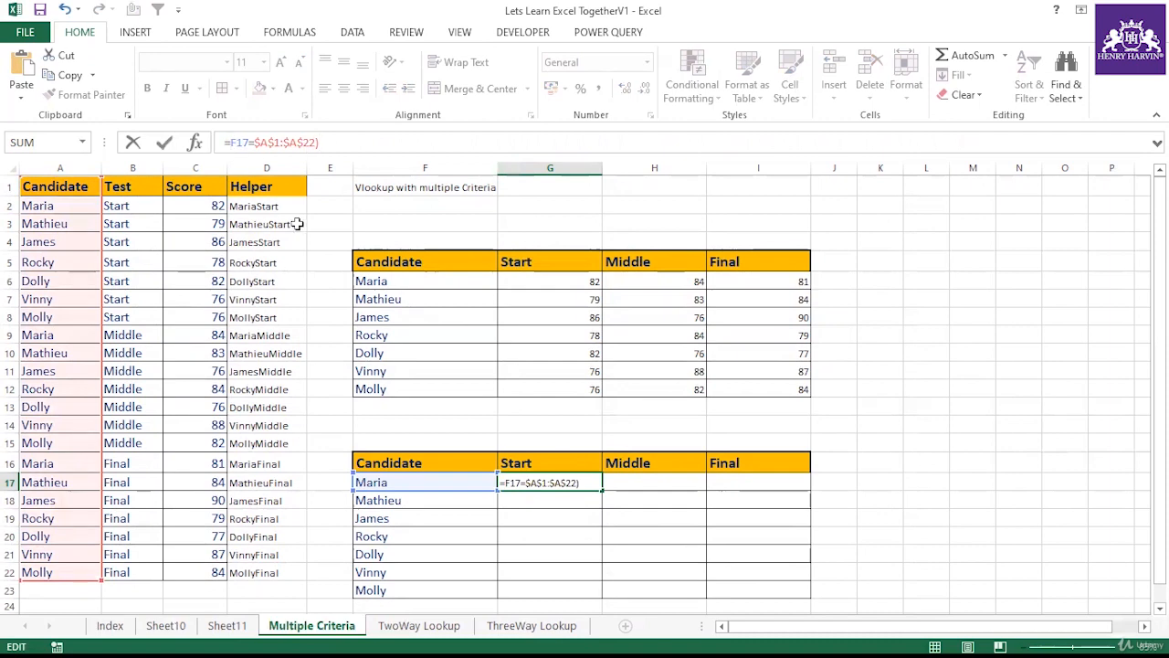
text(()
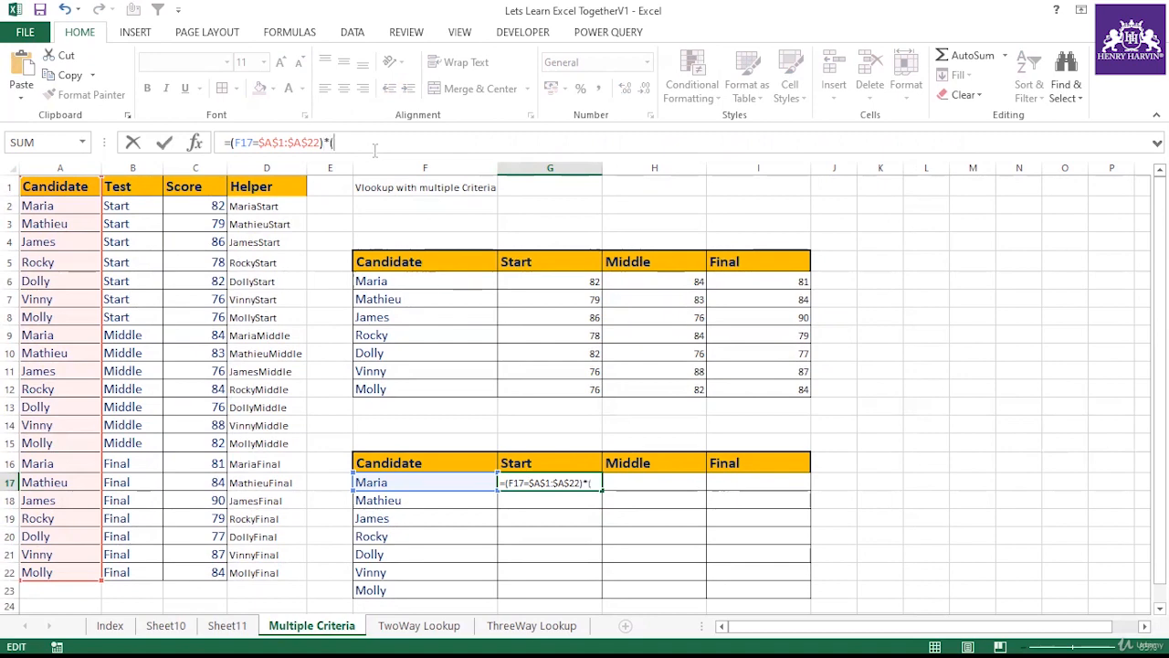
click(556, 463)
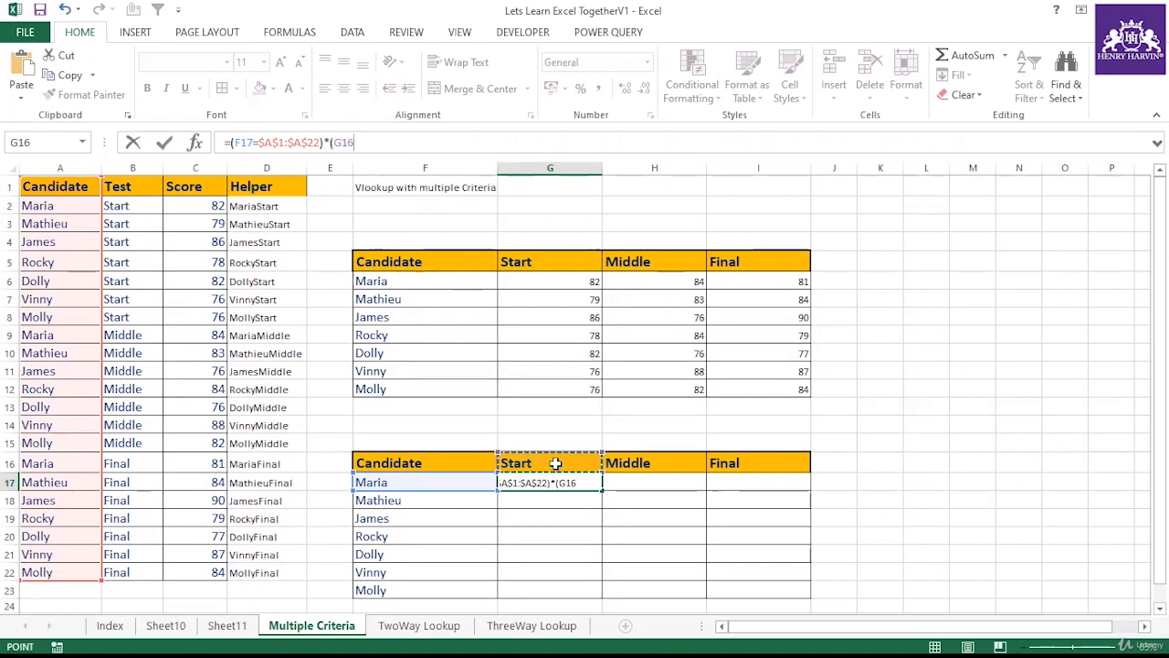
text(=)
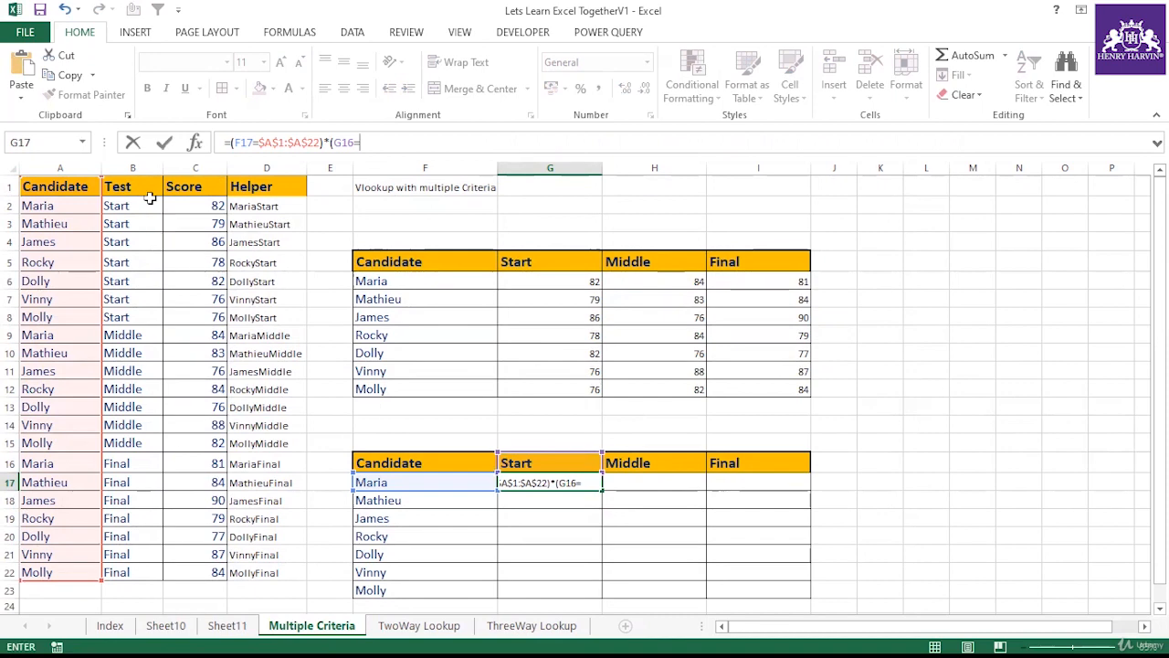
drag(149, 192, 137, 574)
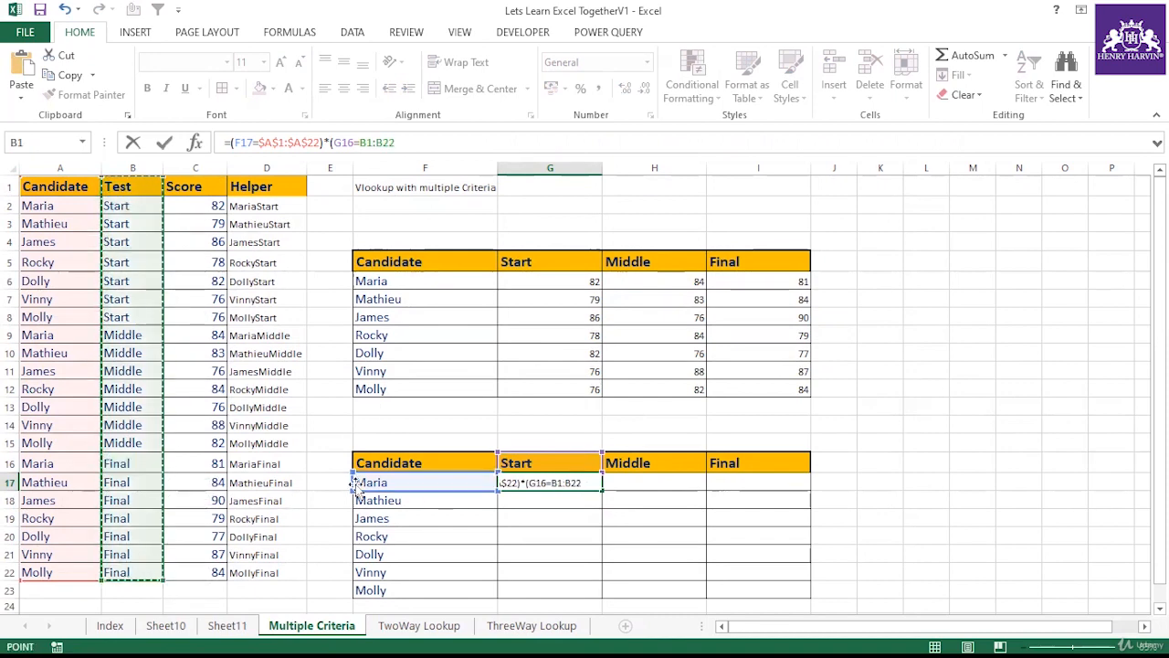
key(Return)
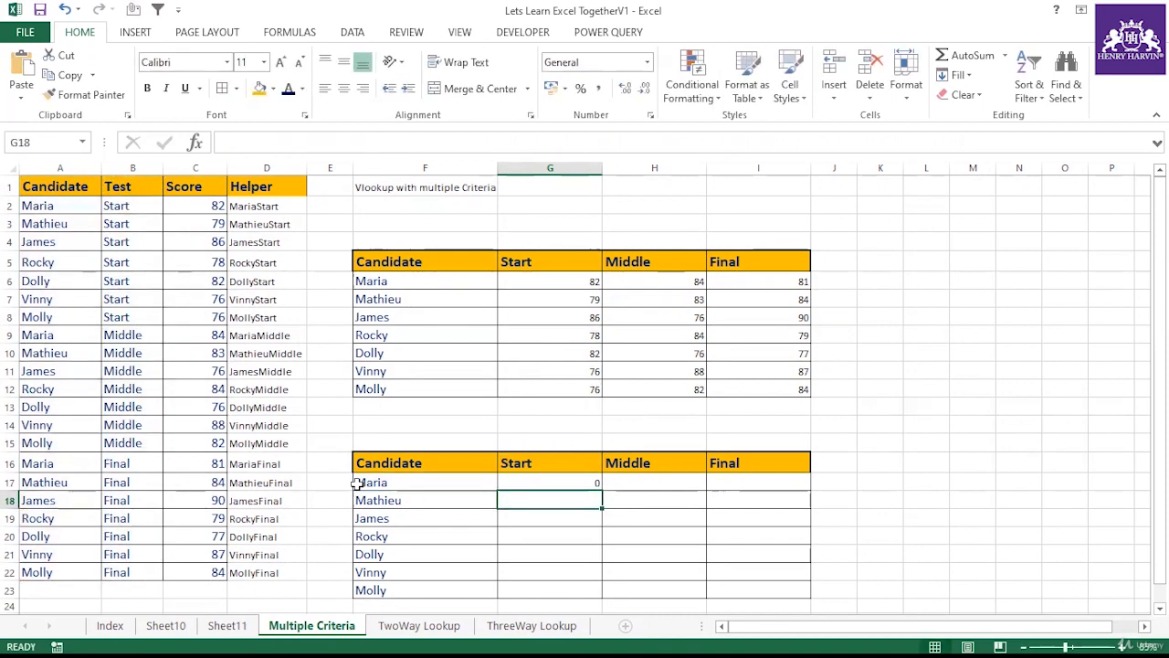
Step: Make the F17 reference in G17's formula column-absolute as $F17
click(444, 482)
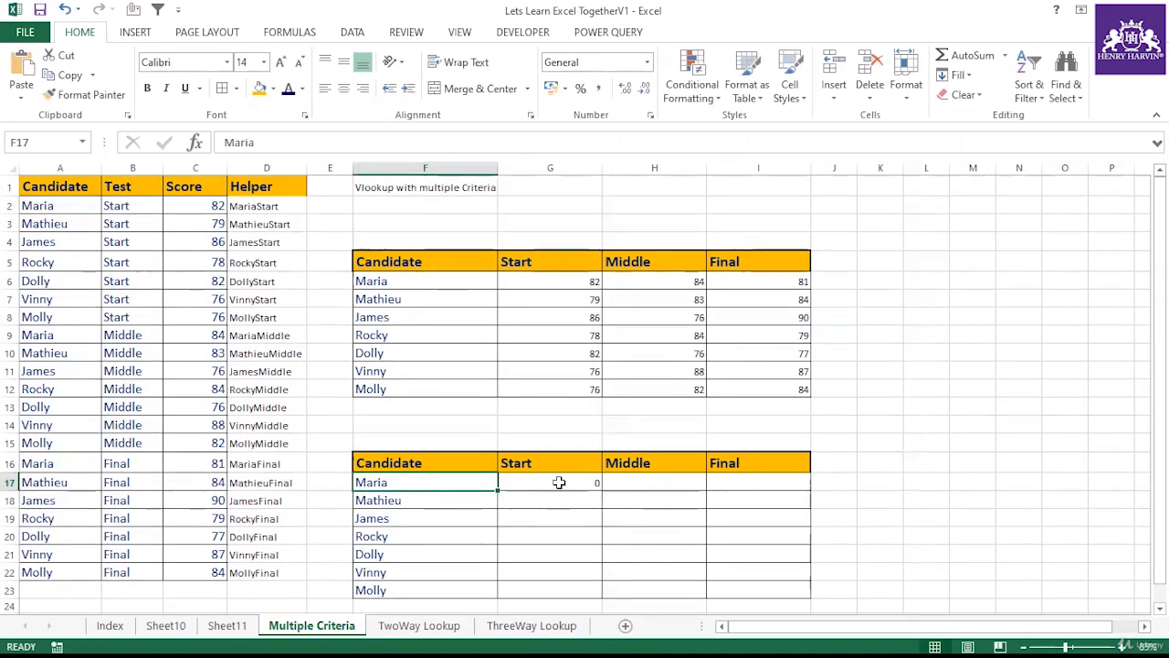
click(555, 483)
click(259, 141)
drag(254, 141, 233, 141)
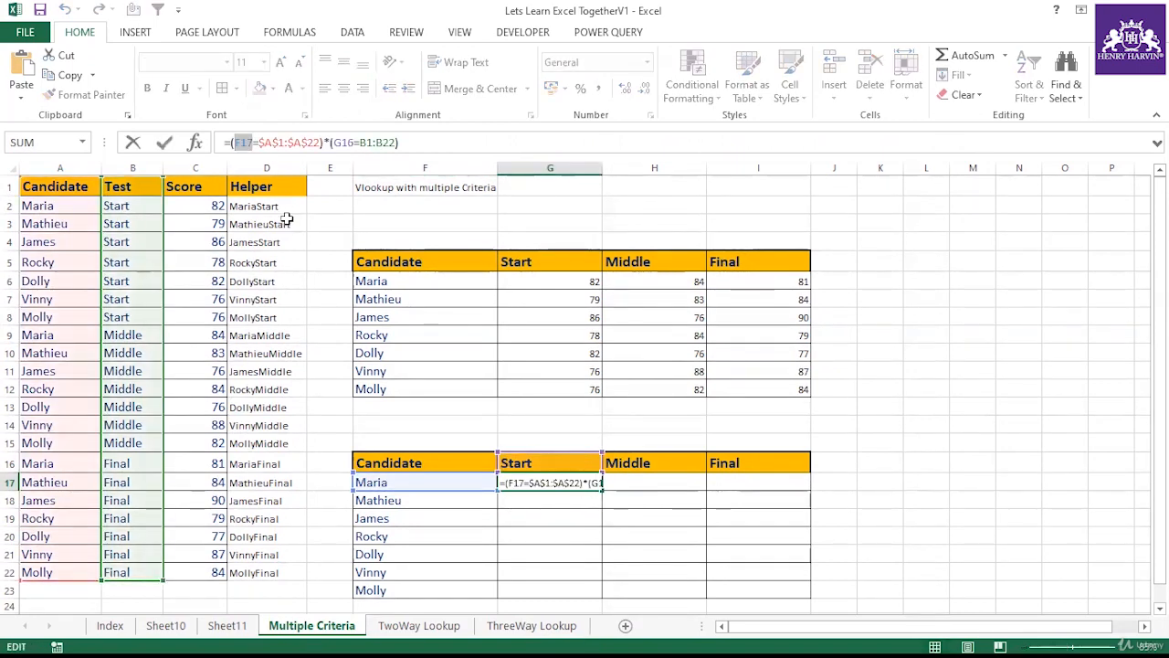
key(F4)
key(F4)
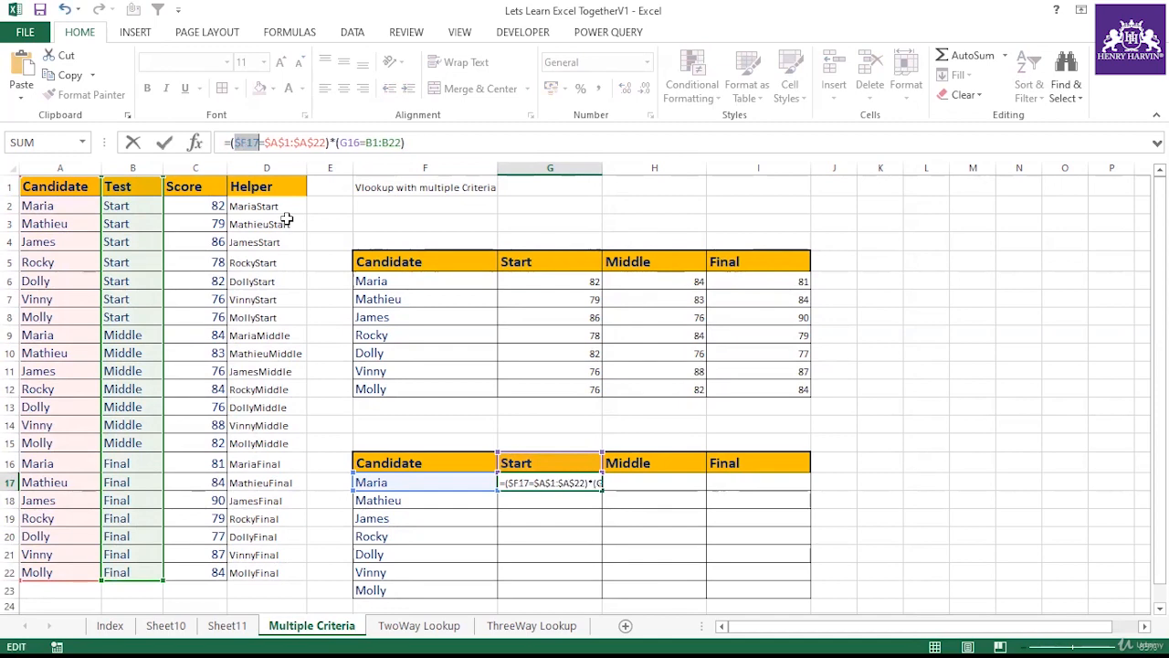
key(ctrl+Return)
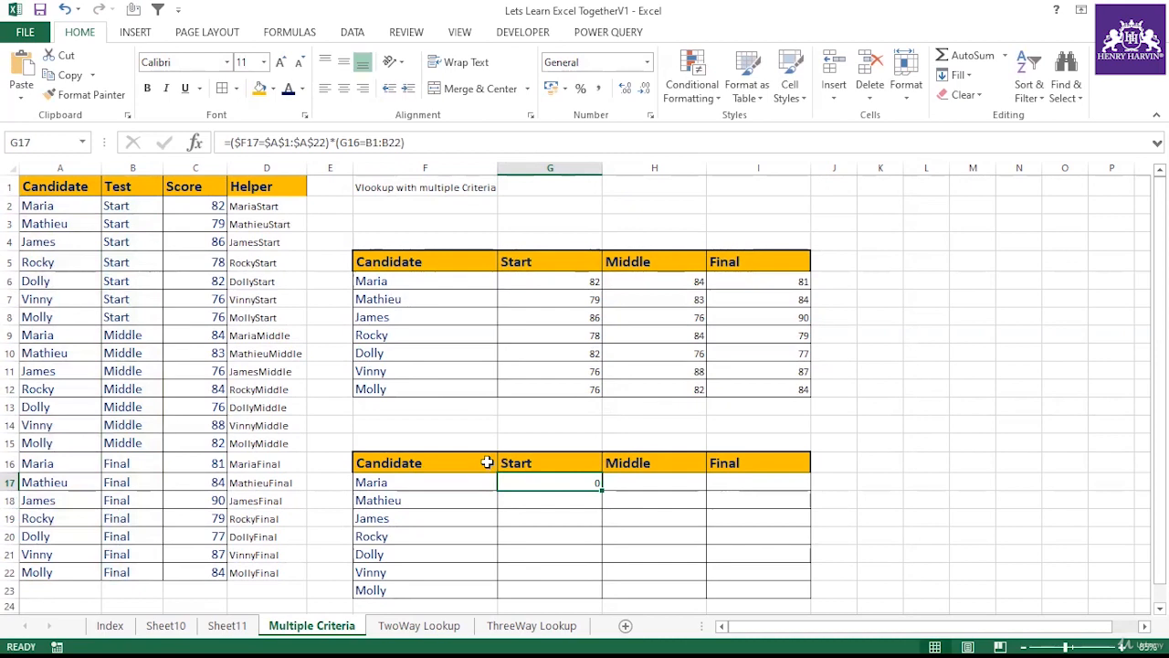
Step: Lock the Start header reference G16 in G17's formula as a mixed reference
click(359, 141)
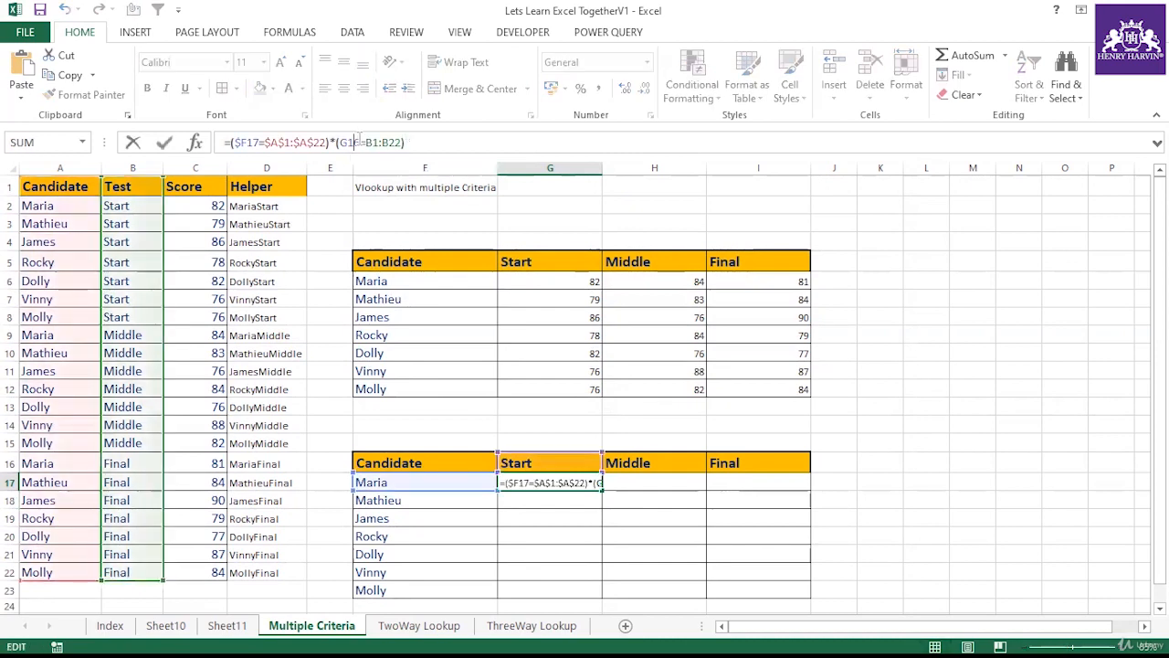
drag(359, 142, 339, 143)
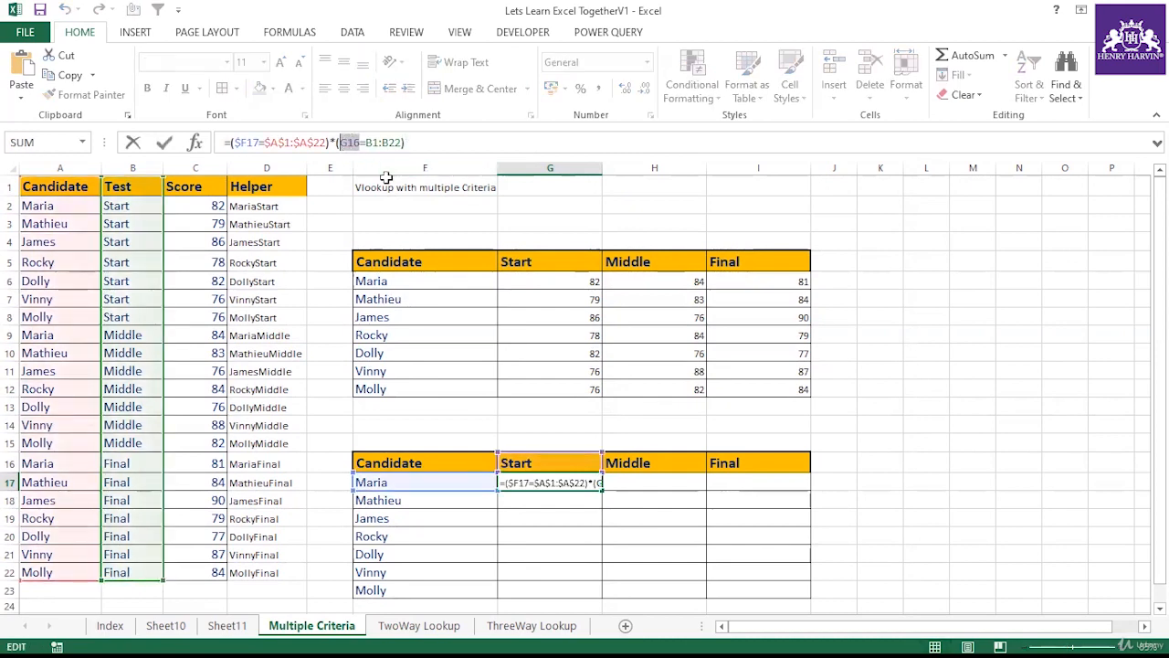
key(F4)
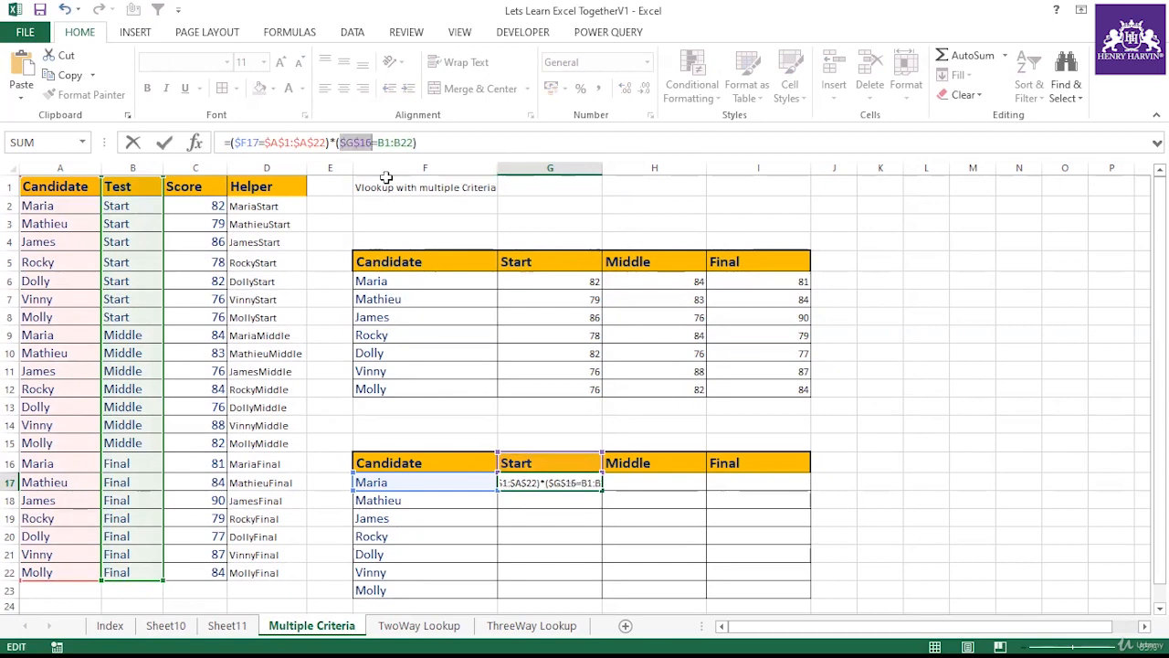
key(F4)
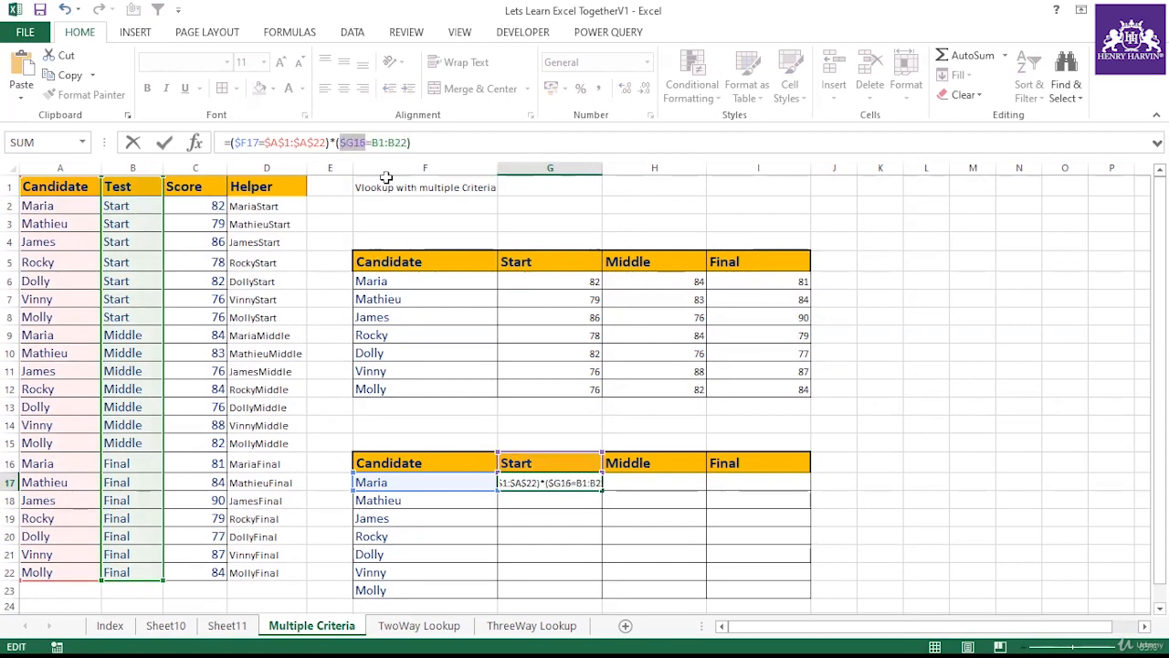
key(Return)
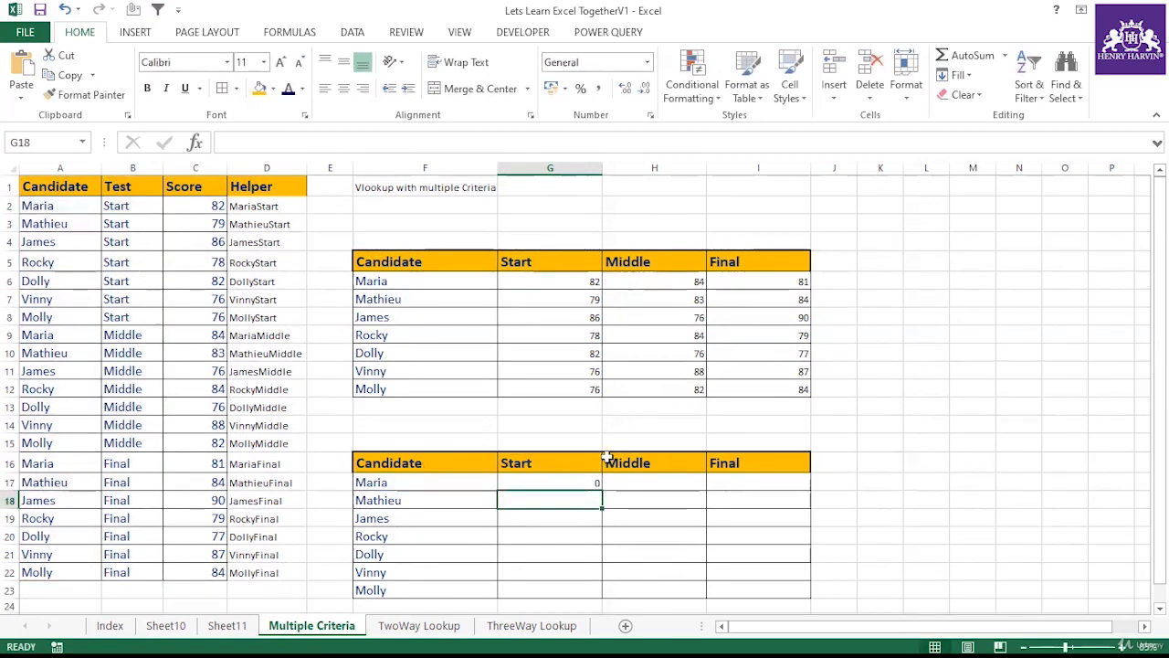
Step: Evaluate G17's whole formula to view its array of ones and zeros, then cancel the edit
click(567, 477)
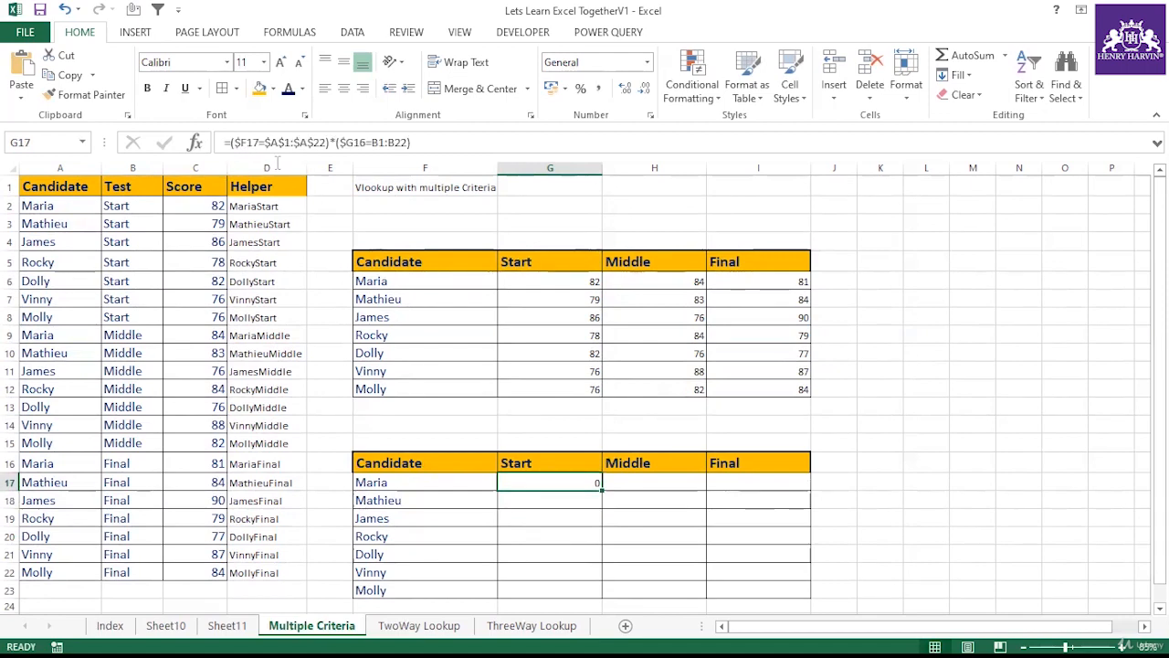
drag(230, 142, 282, 192)
key(Escape)
click(535, 461)
click(270, 204)
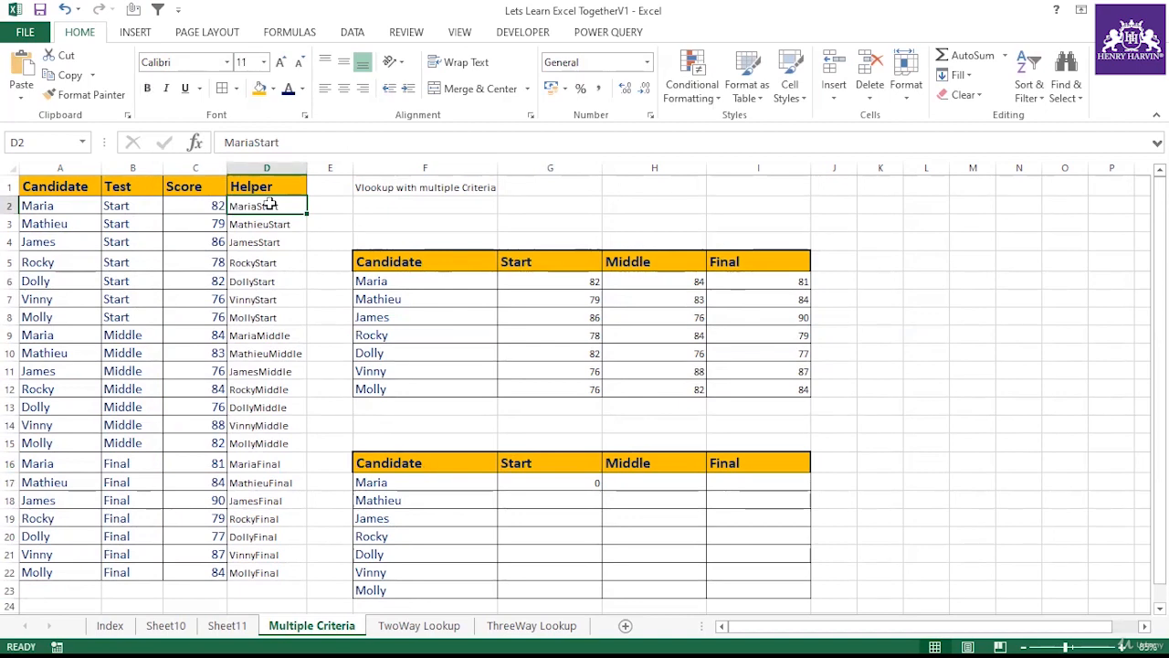
click(559, 482)
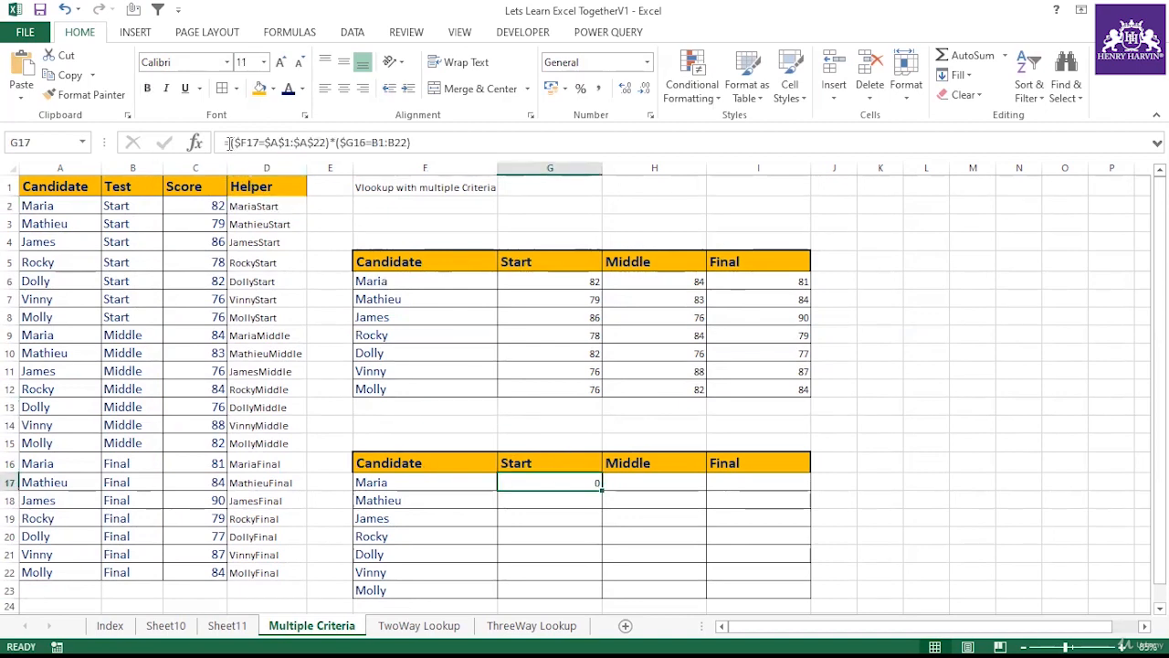
drag(230, 143, 455, 149)
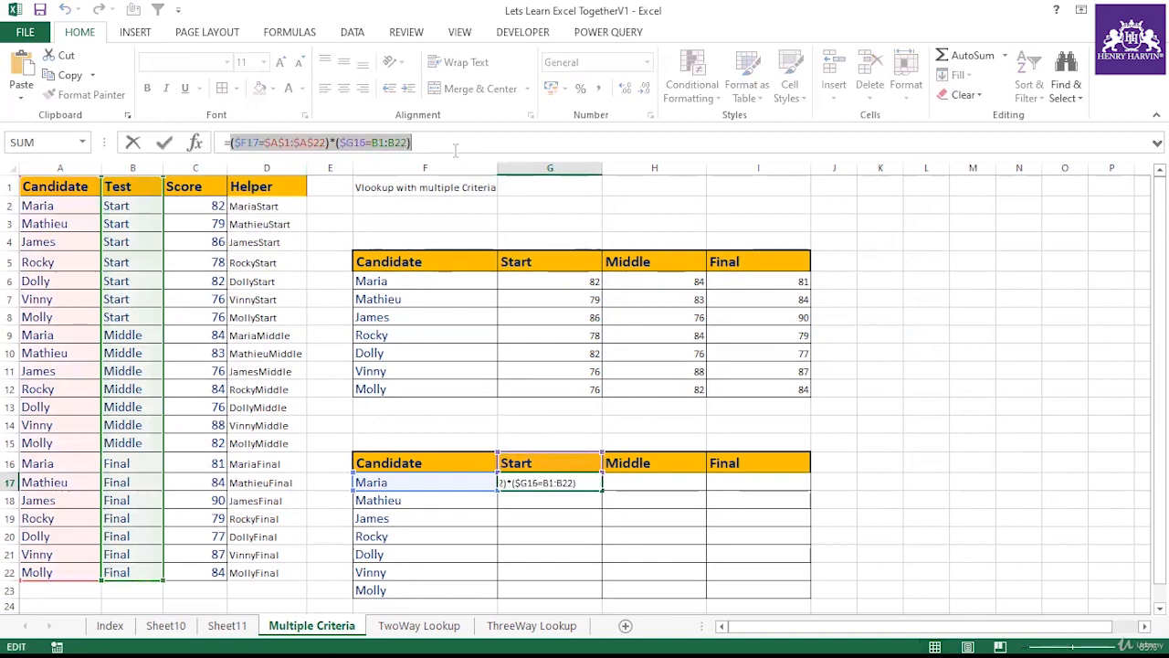
key(F9)
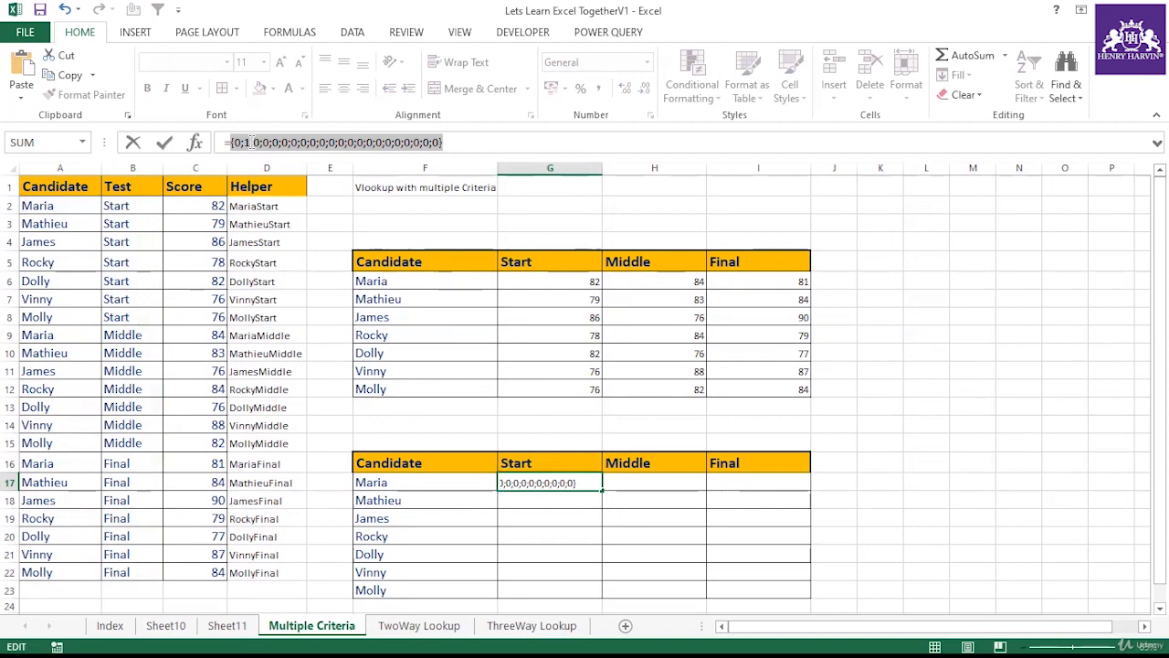
key(Escape)
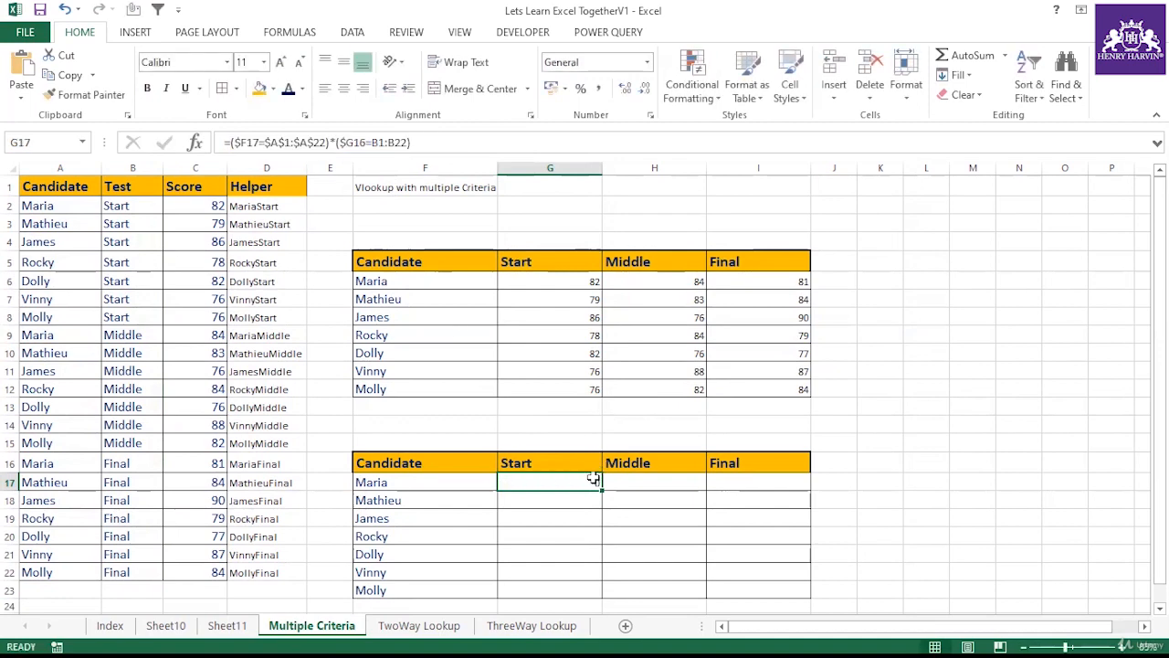
Step: Wrap G17's formula in MATCH as =MATCH(1,(($F17=$A$1:$A$22)*(G16=B1:B22)),0)
drag(232, 142, 418, 143)
click(418, 143)
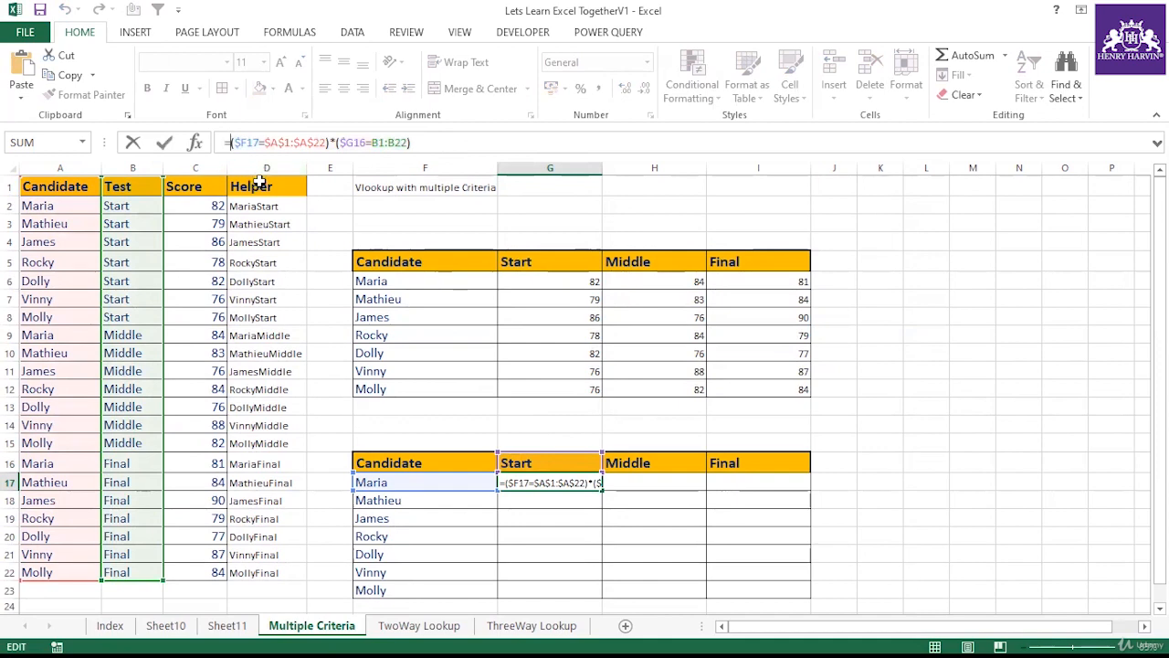
text(Match)
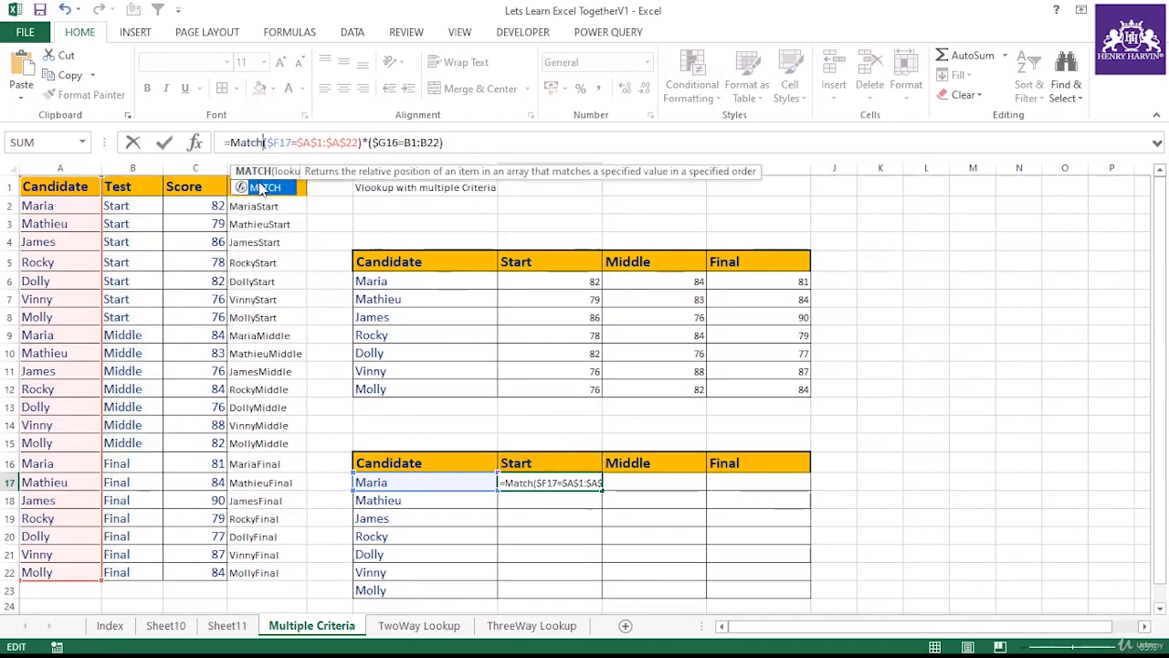
text((1,)
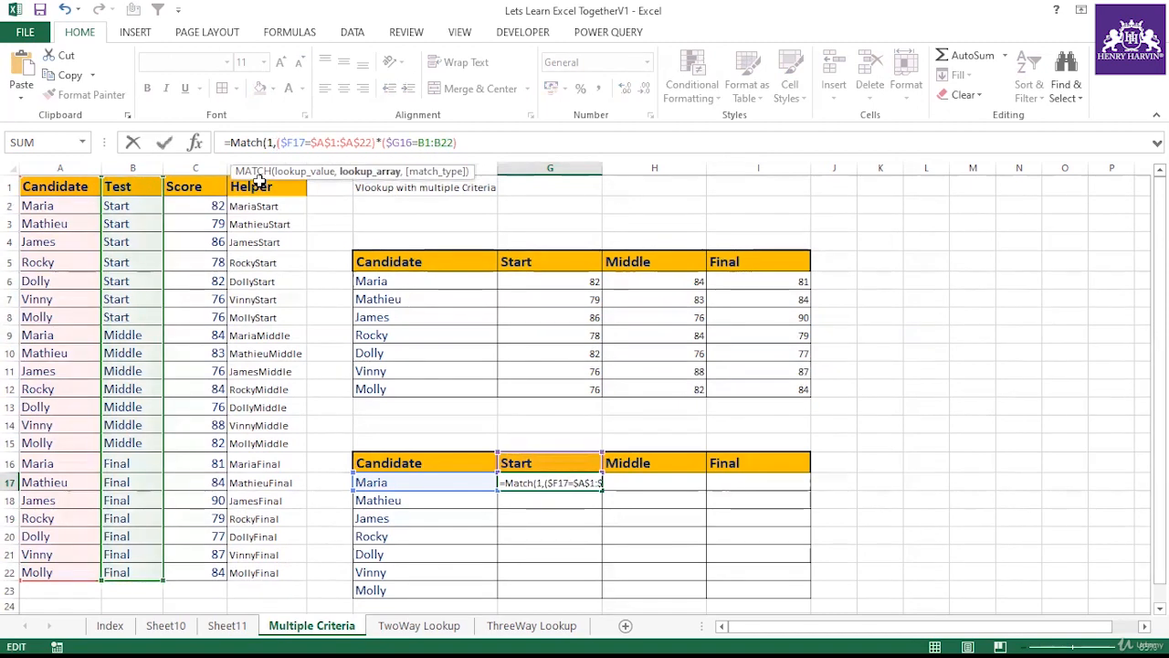
text(()
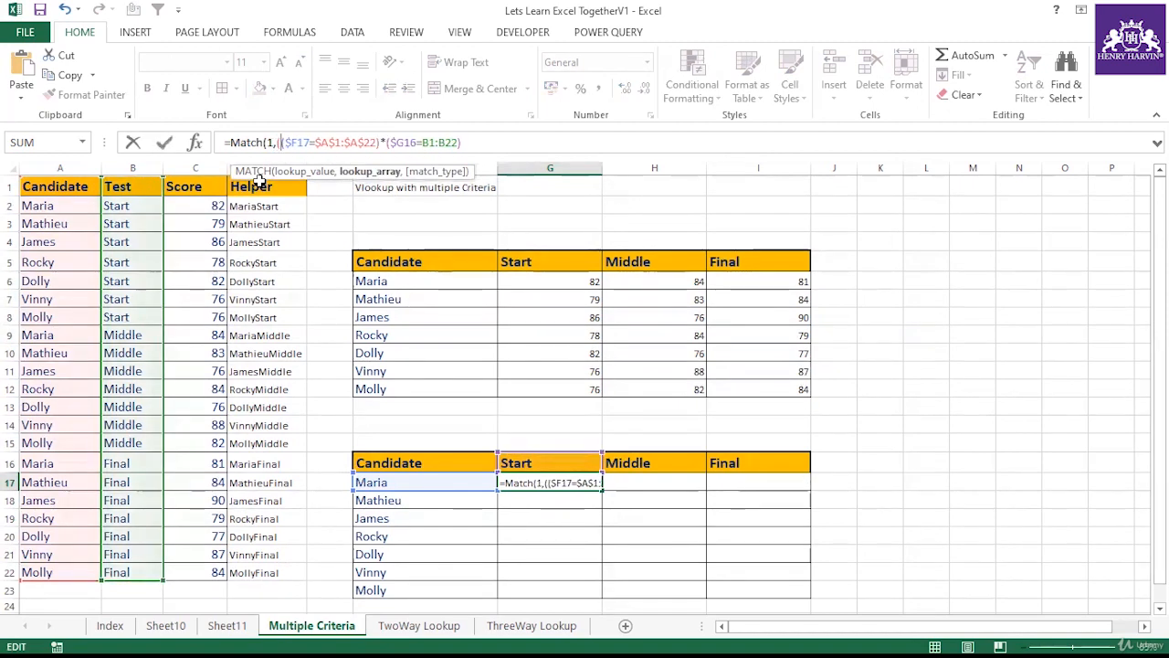
click(481, 142)
text(),)
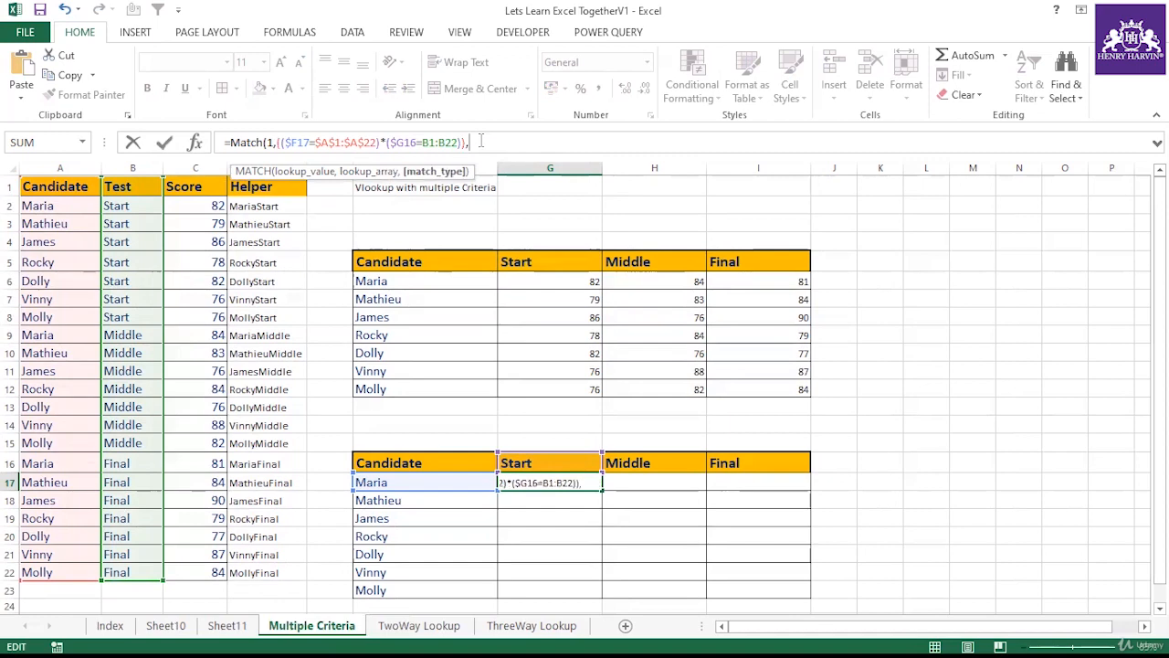
text(0))
key(Return)
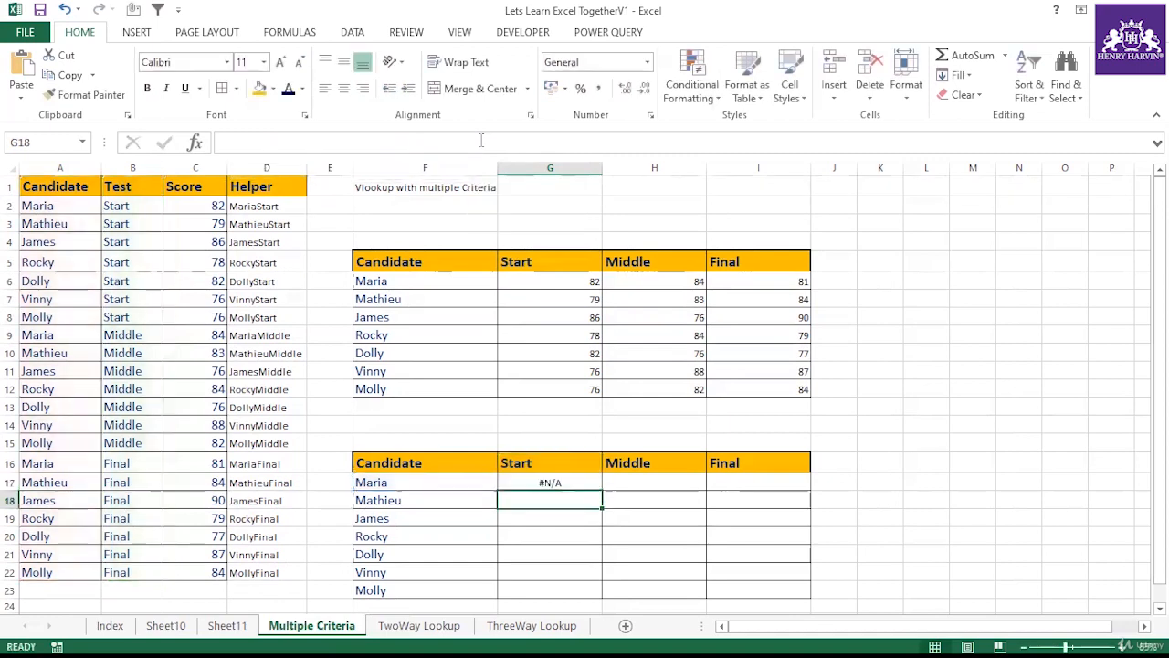
Step: Re-enter G17's MATCH formula as an array formula
click(540, 478)
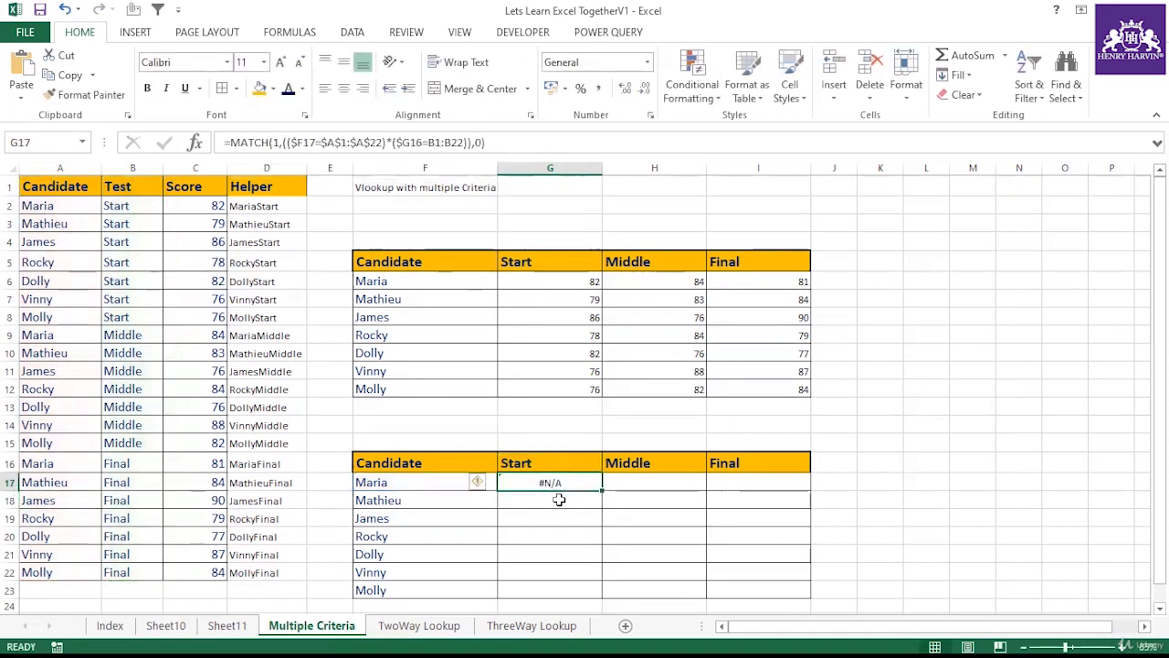
key(F2)
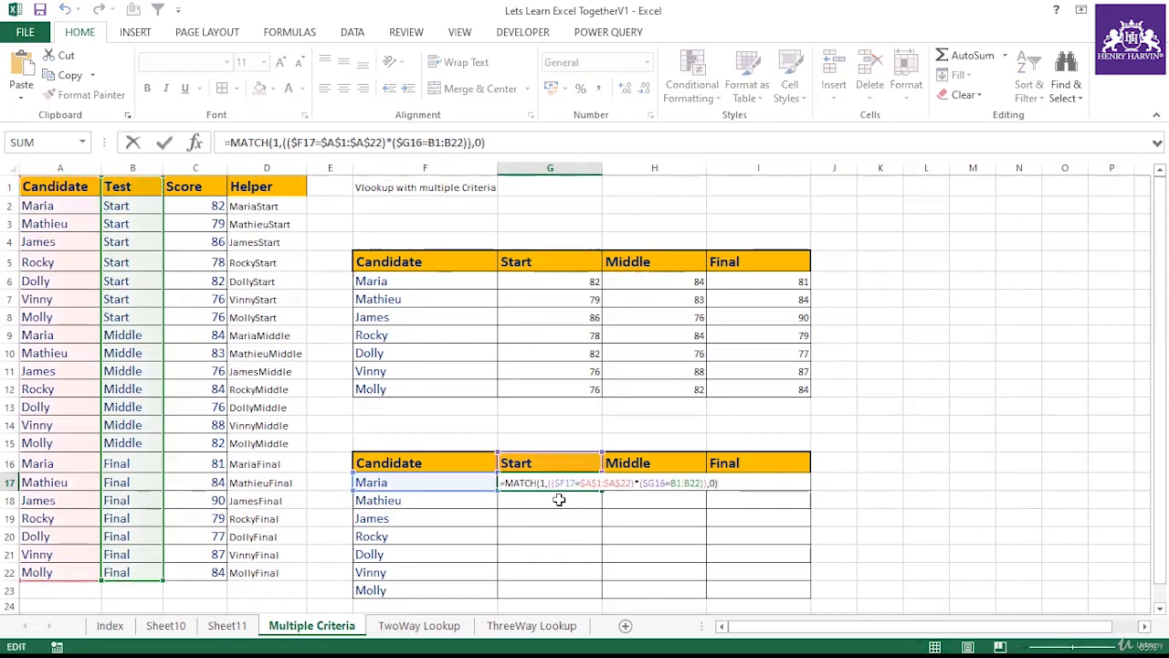
key(ctrl+shift+Return)
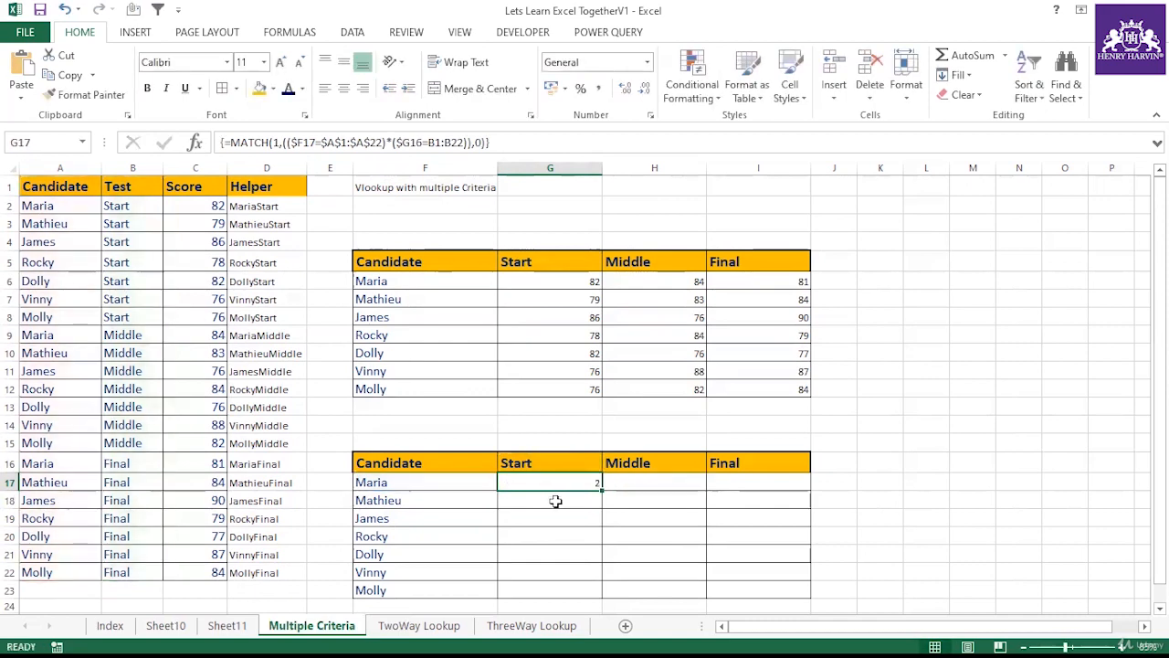
Step: Copy G17's array formula down the Start column through G23
drag(602, 492, 605, 497)
drag(601, 596, 603, 596)
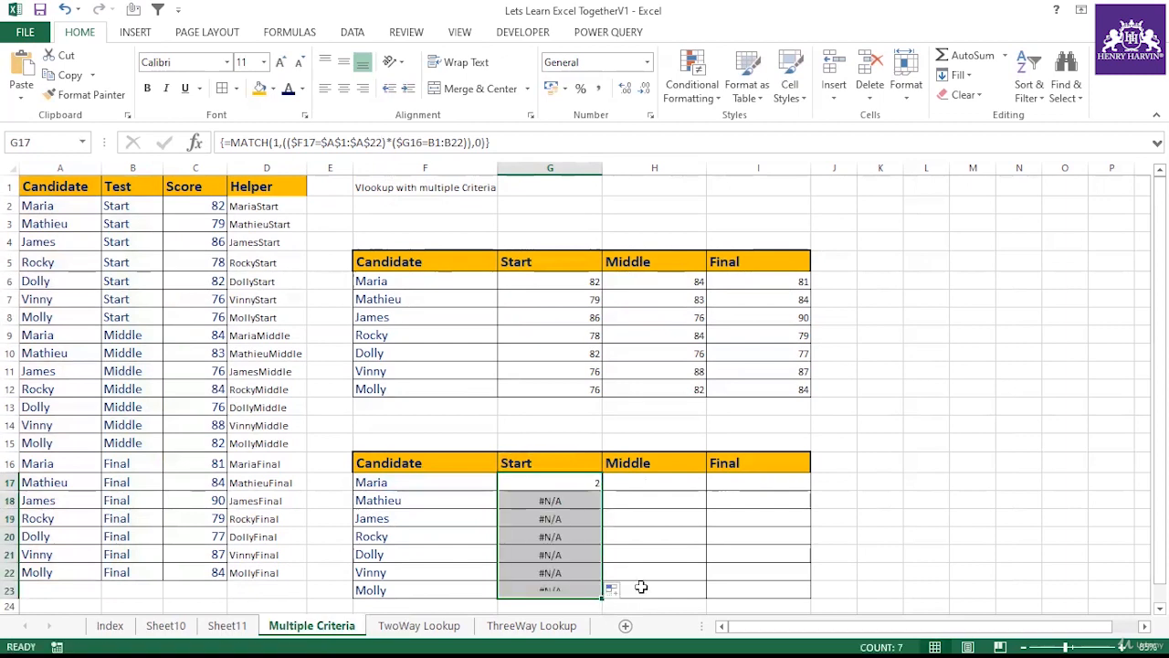
click(590, 485)
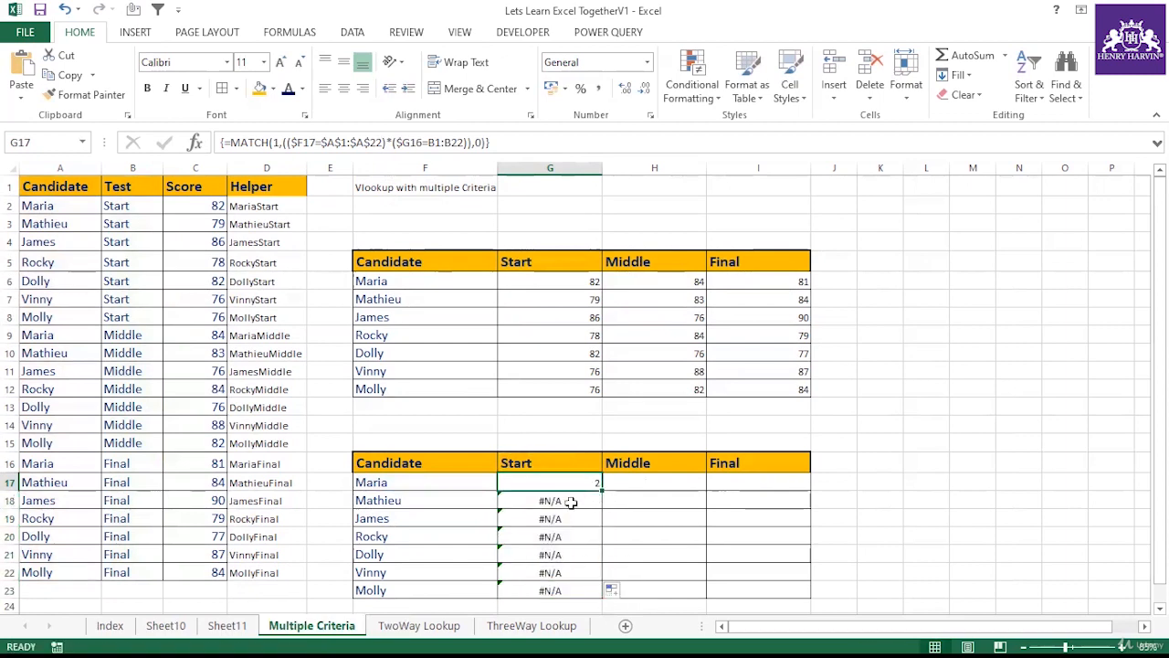
click(678, 512)
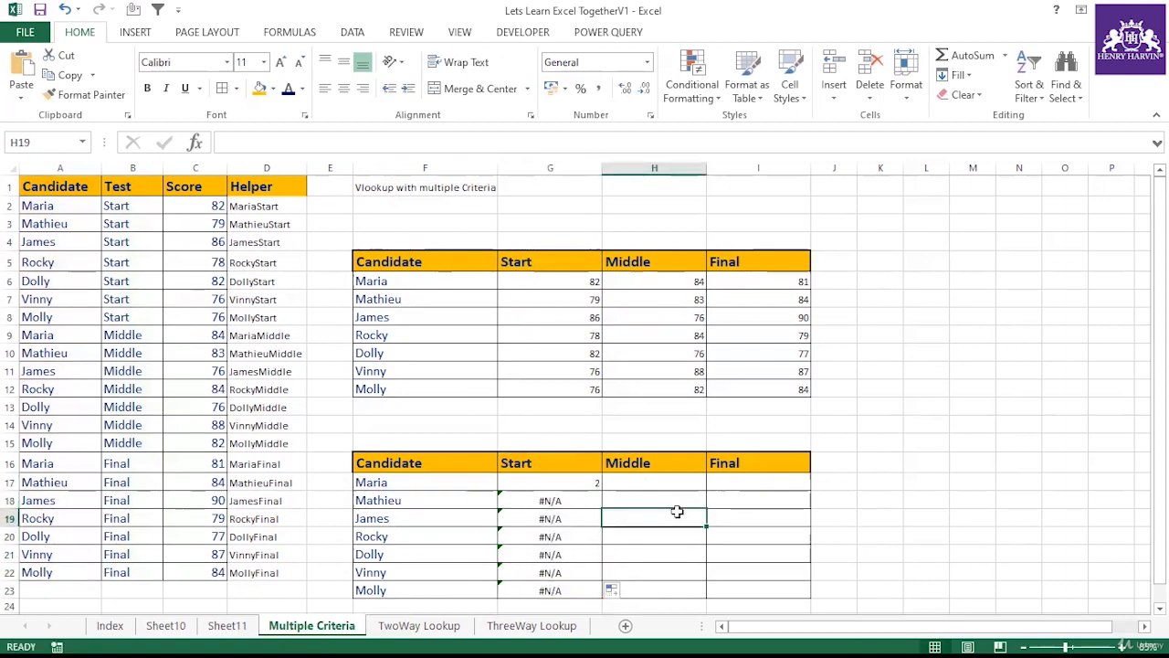
click(592, 484)
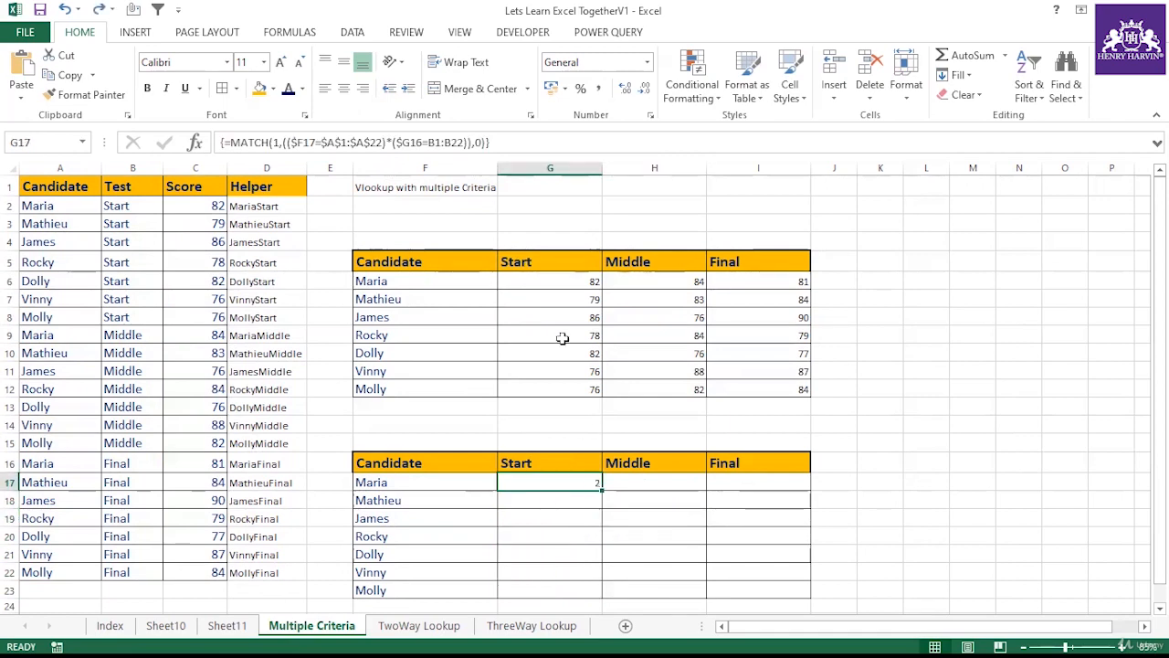
Step: Make the Test range absolute as $B$1:$B$22 in G17's MATCH formula
drag(465, 142, 428, 142)
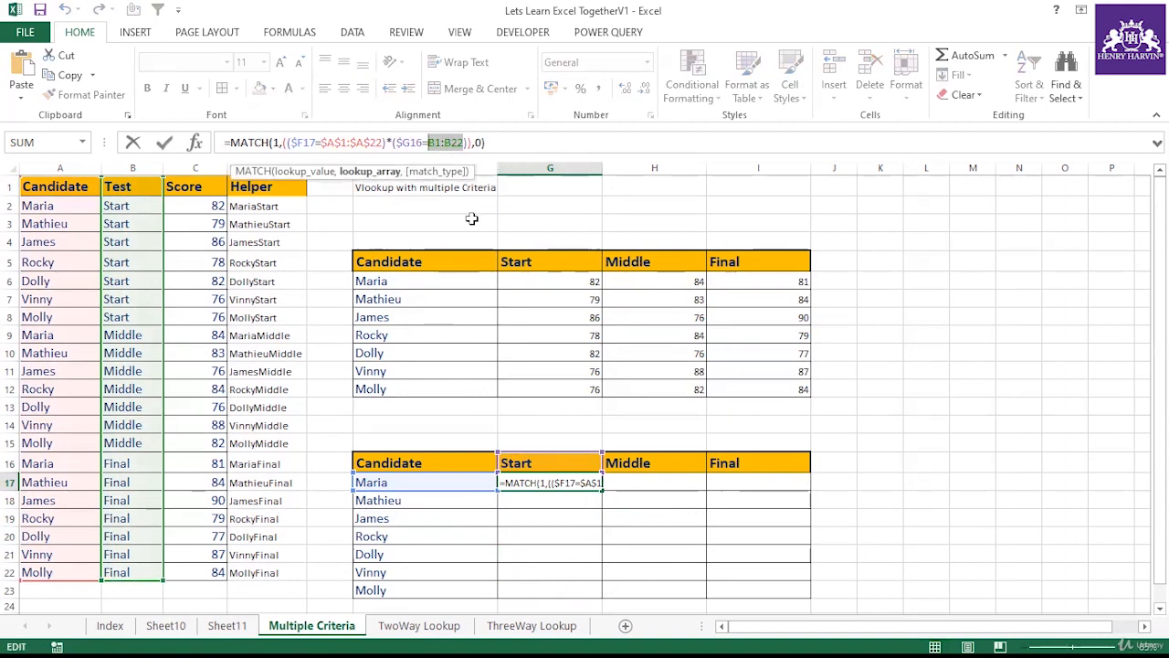
key(F4)
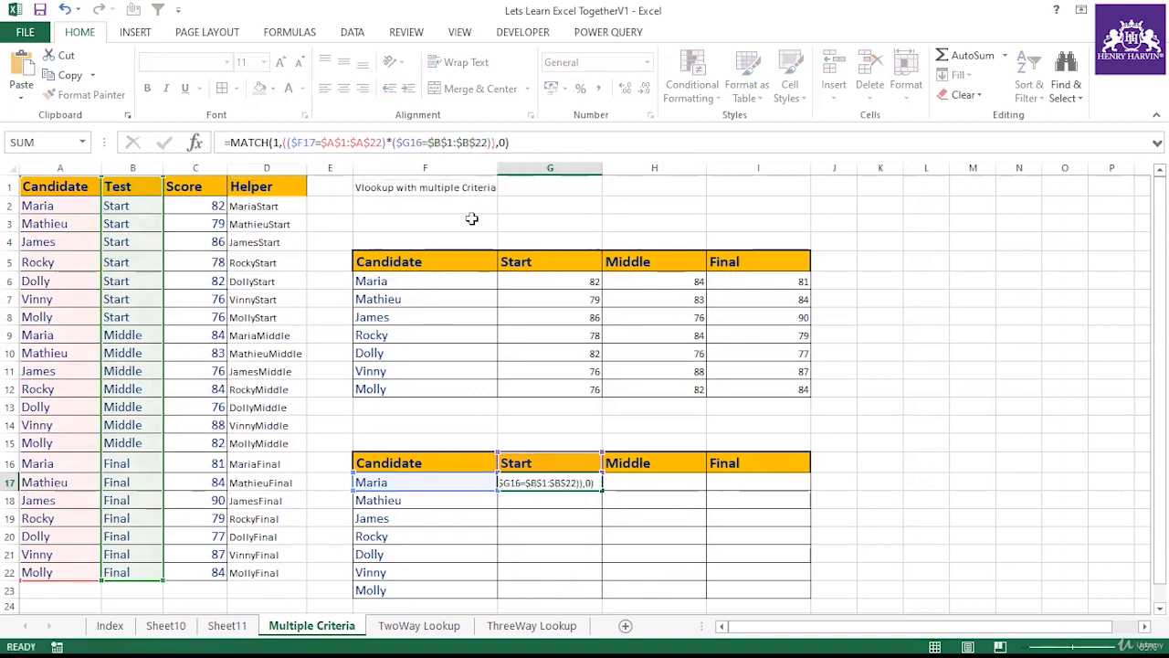
key(Return)
Step: Copy G17's formula down through G23 and re-enter G17 as an array formula
mouse_move(566, 483)
mouse_down()
mouse_move(554, 486)
mouse_move(556, 589)
mouse_up()
click(560, 482)
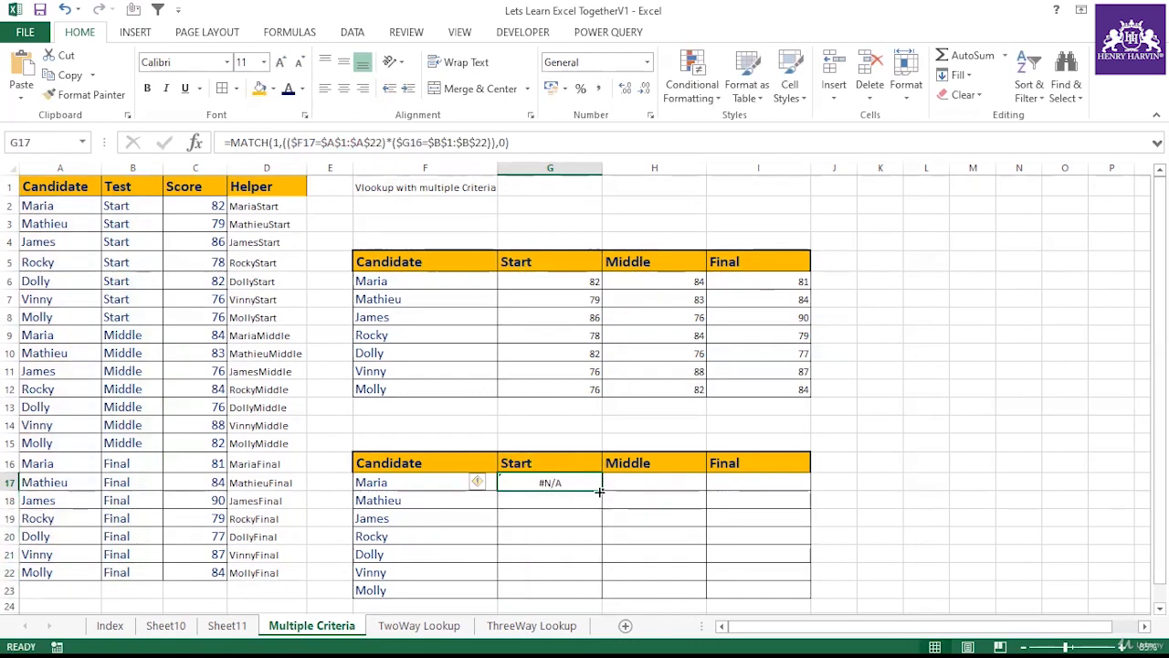
drag(603, 489, 596, 592)
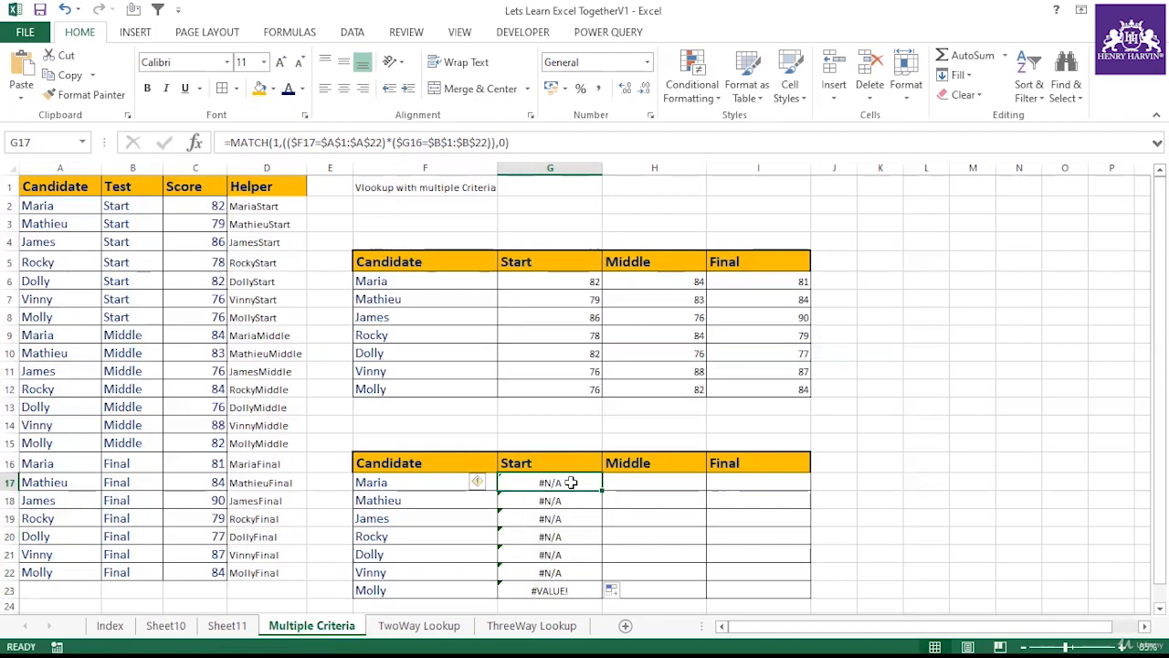
double_click(571, 481)
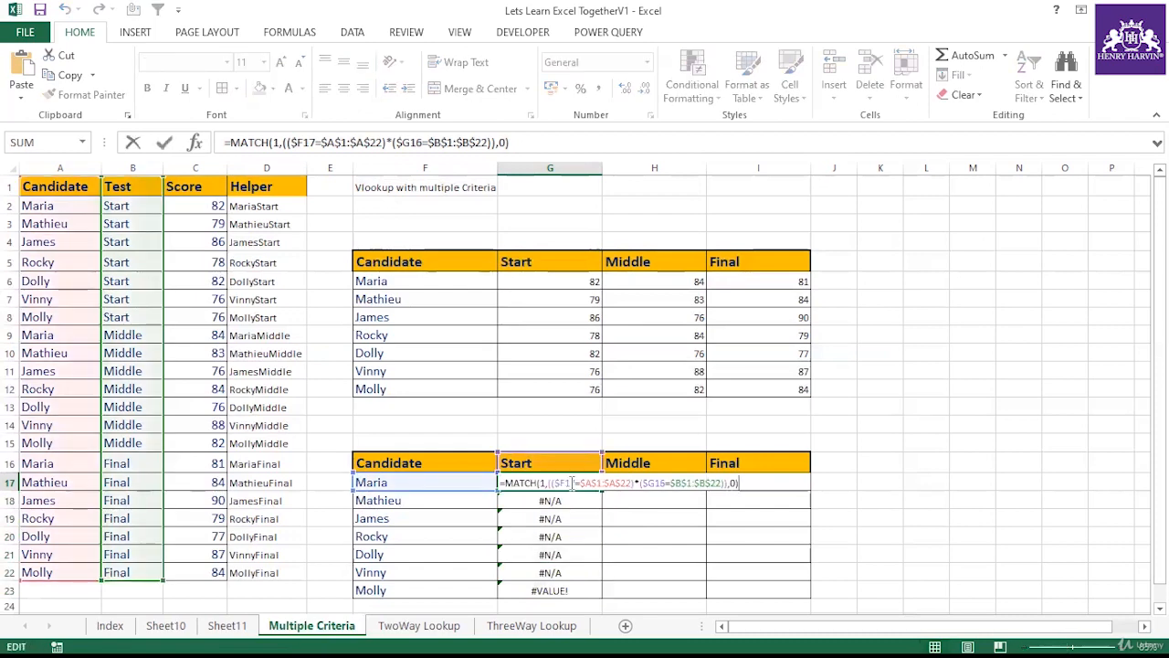
key(ctrl+shift+Return)
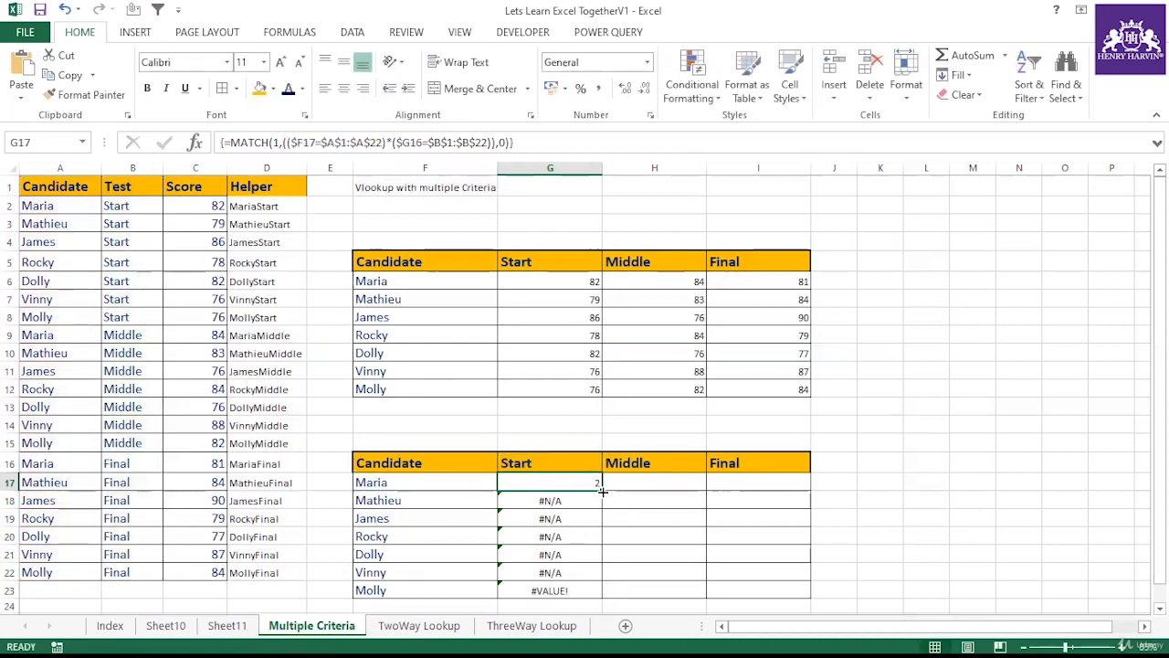
Step: Copy G17's array formula down the Start column through G23 and across to I17
double_click(603, 491)
click(597, 484)
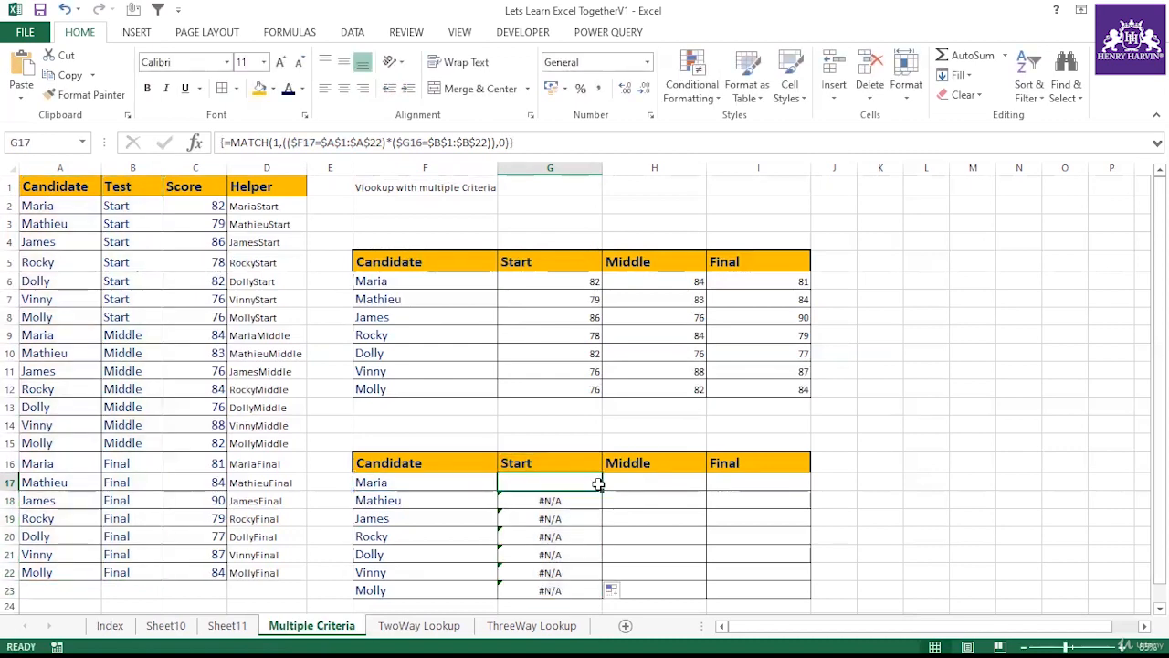
drag(604, 492, 605, 592)
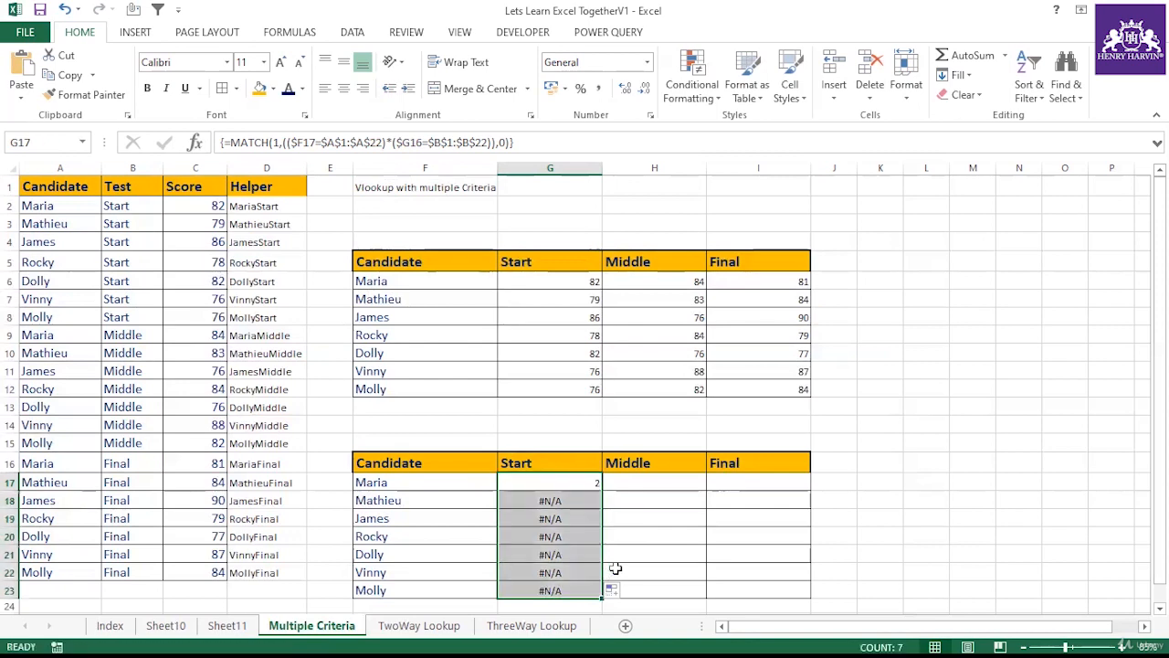
click(595, 484)
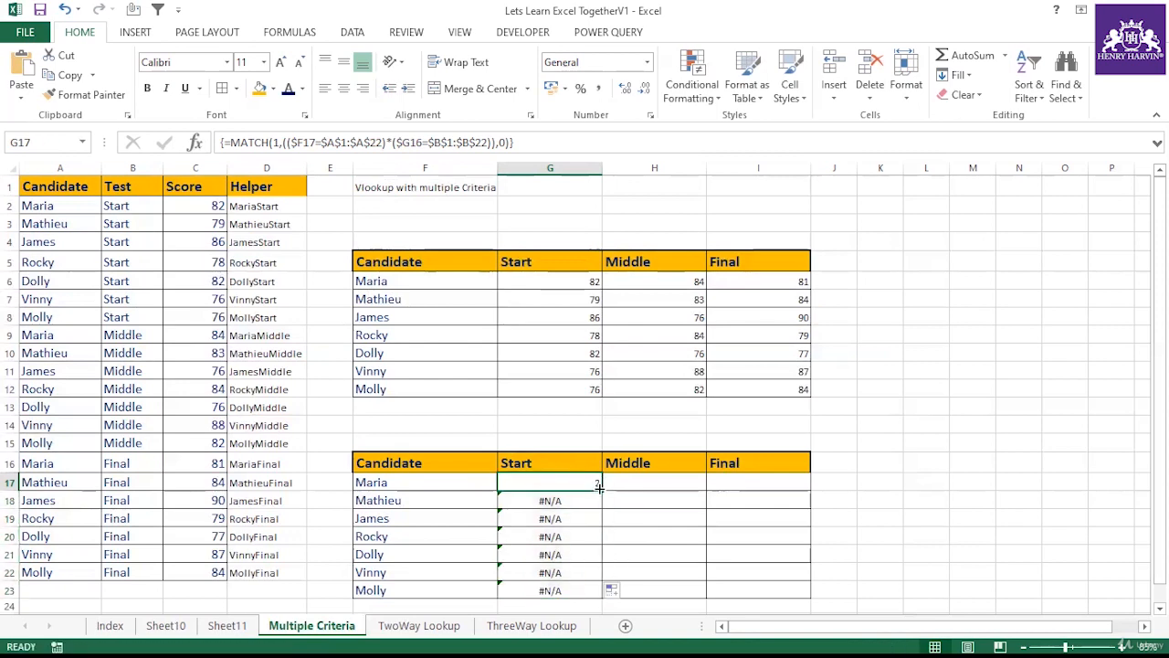
drag(598, 489, 778, 493)
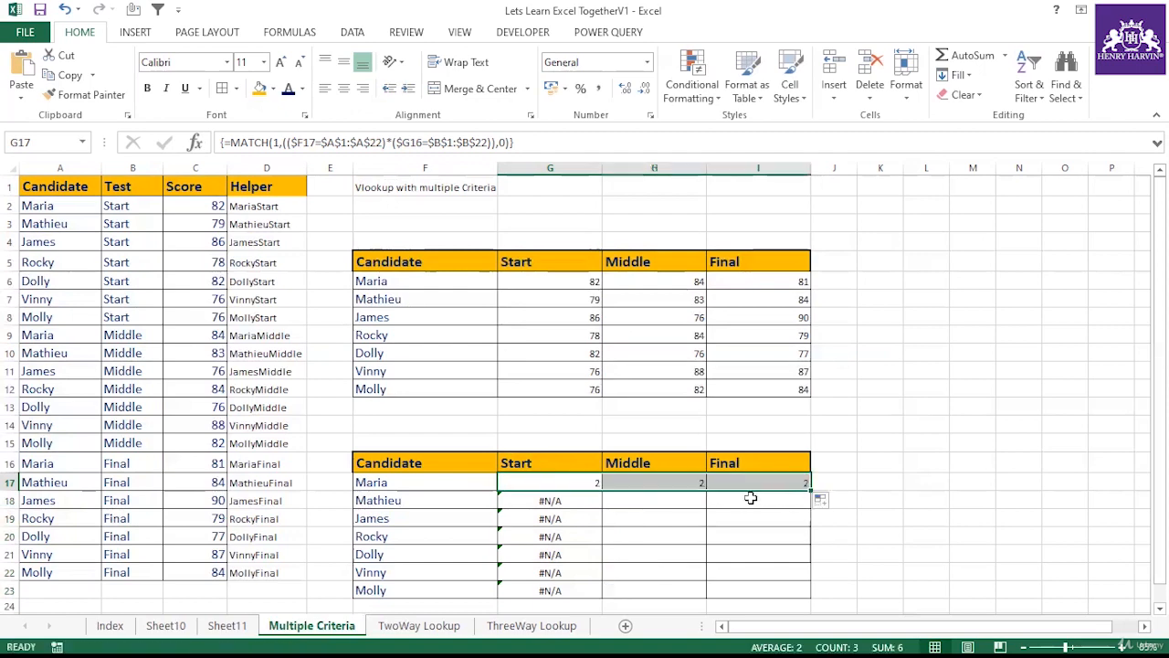
Step: Examine the formulas in G17 and G18 of the lower score table
click(586, 481)
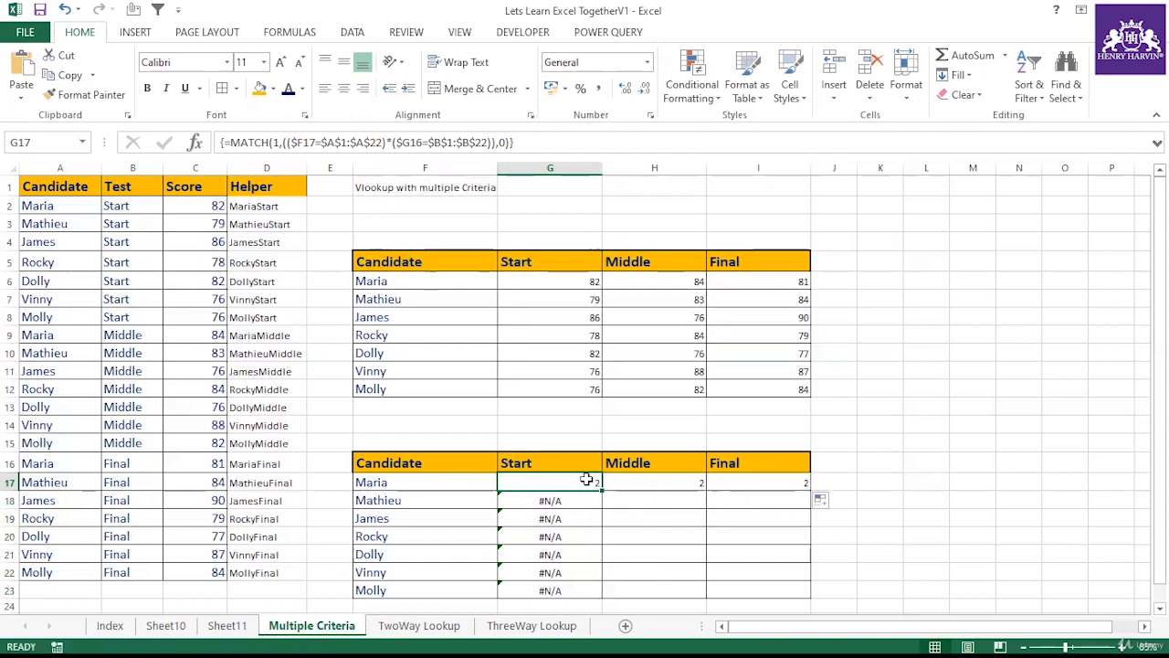
key(F2)
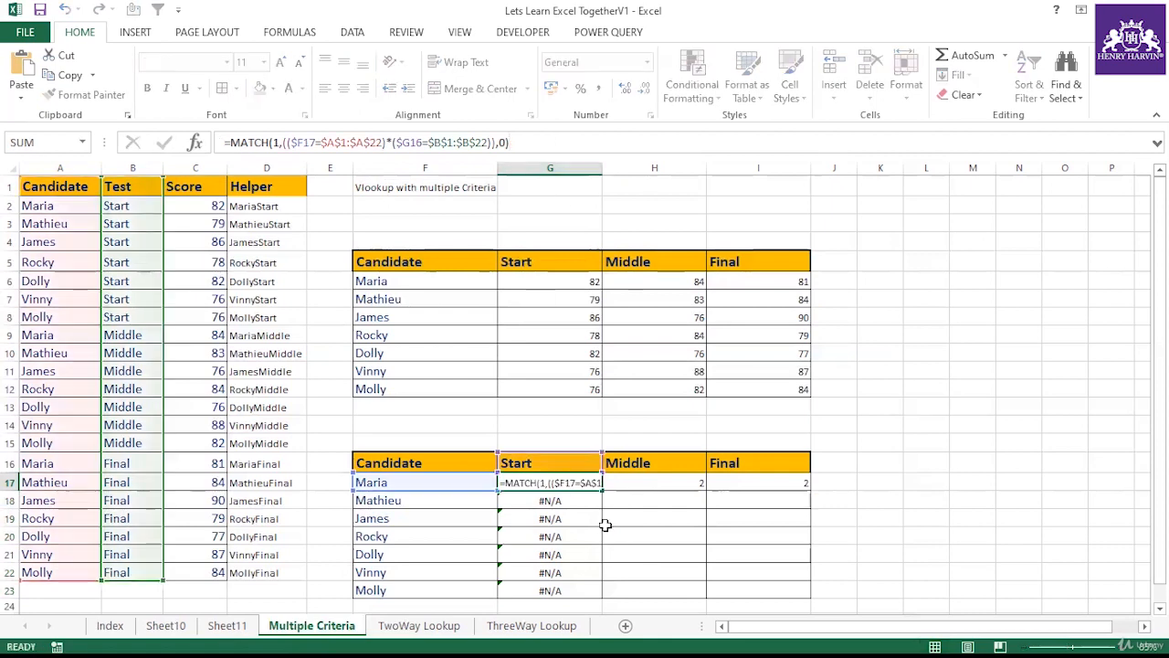
click(605, 525)
scroll(595, 485, down, 2)
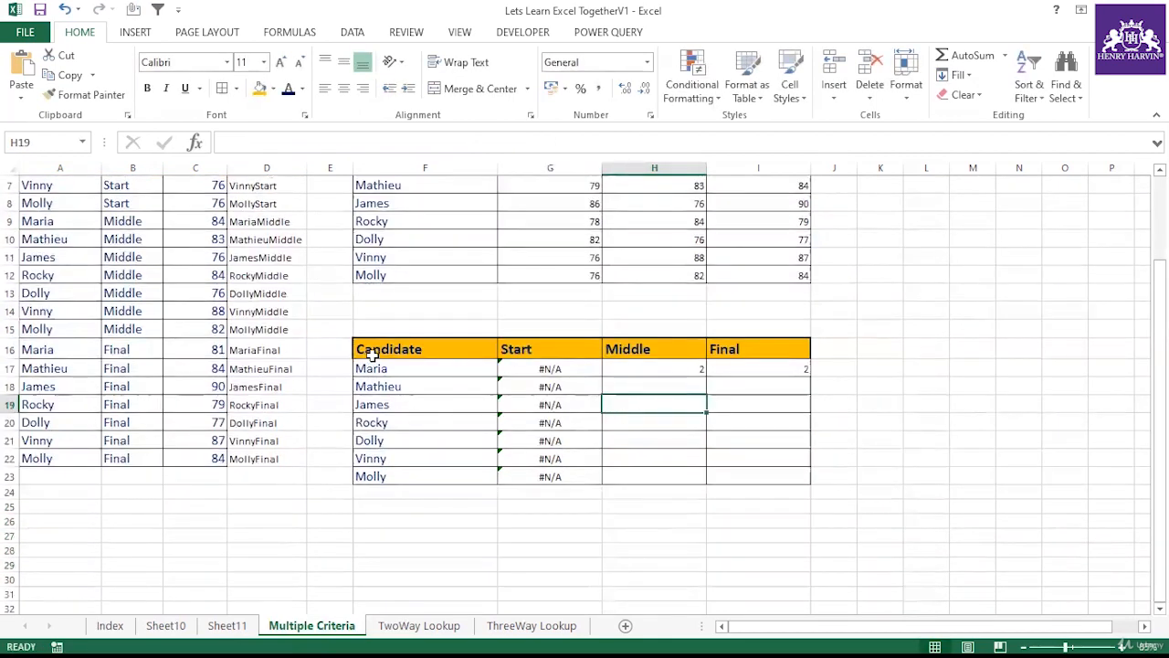
click(410, 373)
click(632, 357)
scroll(517, 378, up, 2)
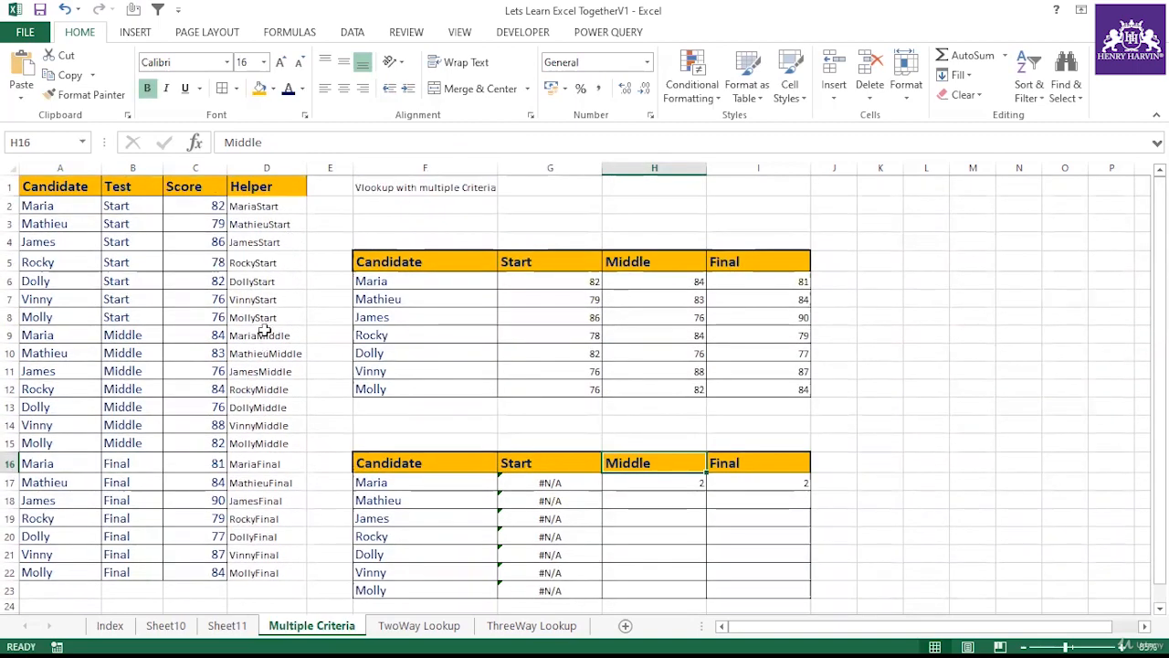
click(550, 499)
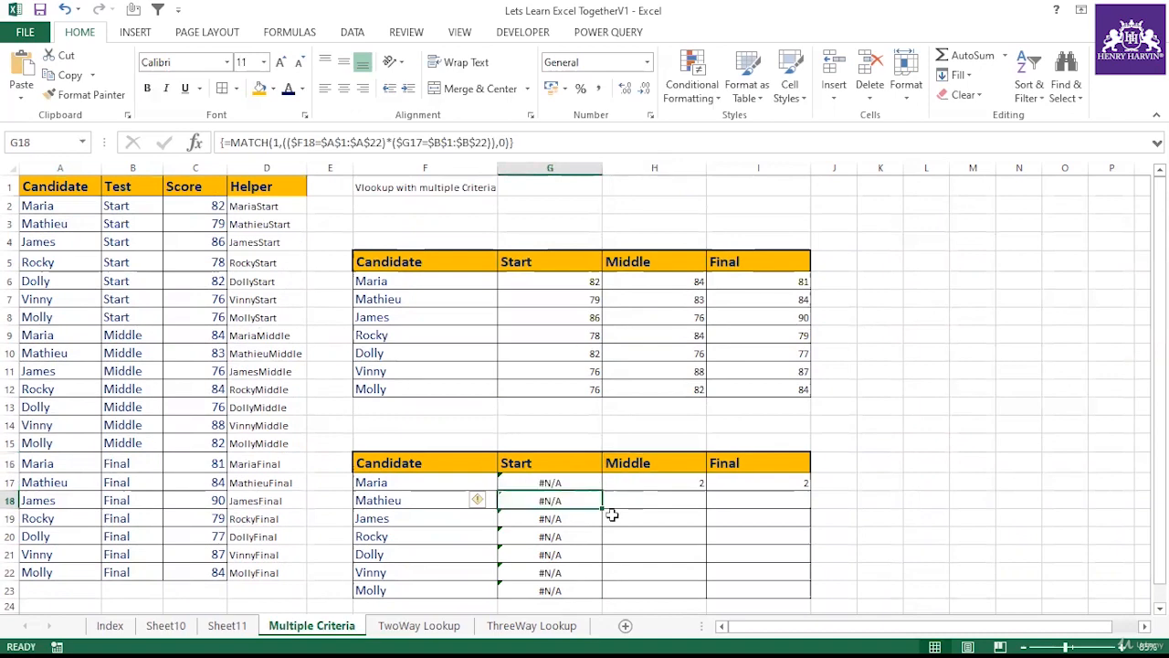
Step: Undo the last five changes to the lower score table
key(ctrl+z)
key(ctrl+z)
key(ctrl+z)
key(ctrl+z)
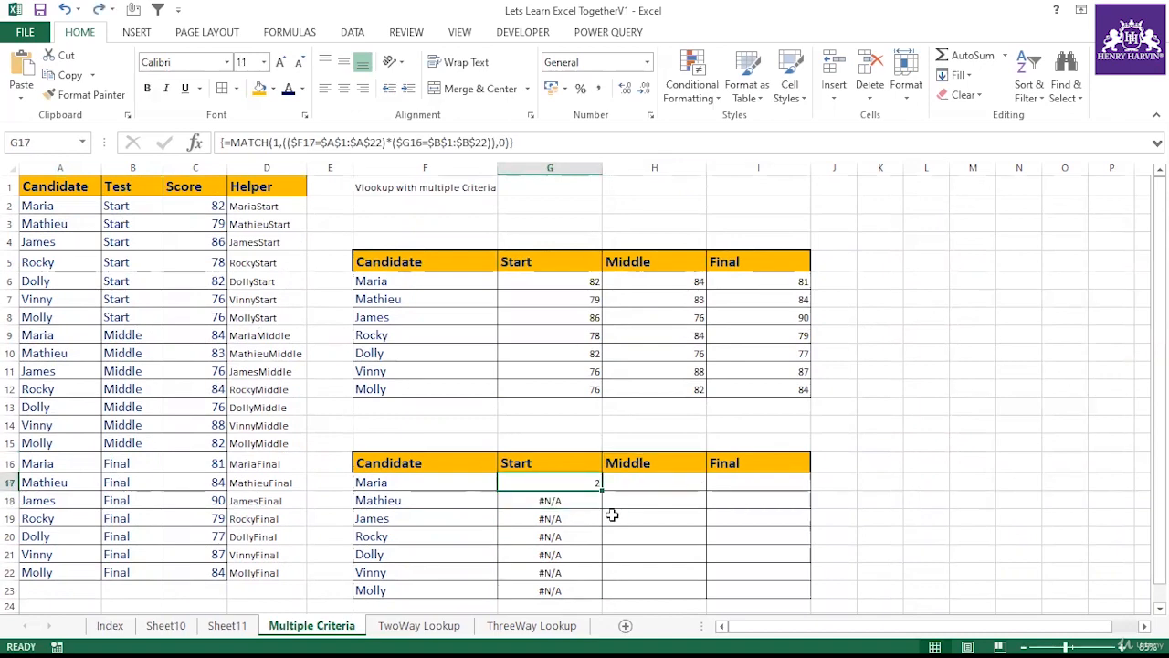
key(ctrl+z)
key(ctrl+z)
click(614, 515)
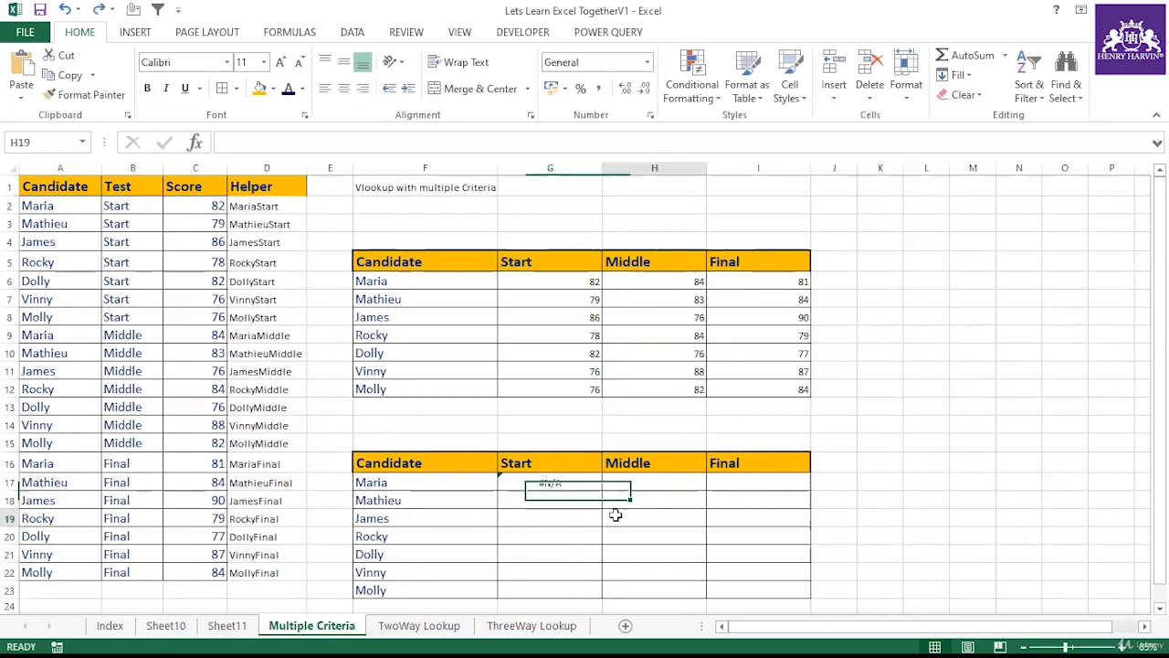
Step: Change the lookup value of G17's MATCH formula to TRUE
click(583, 487)
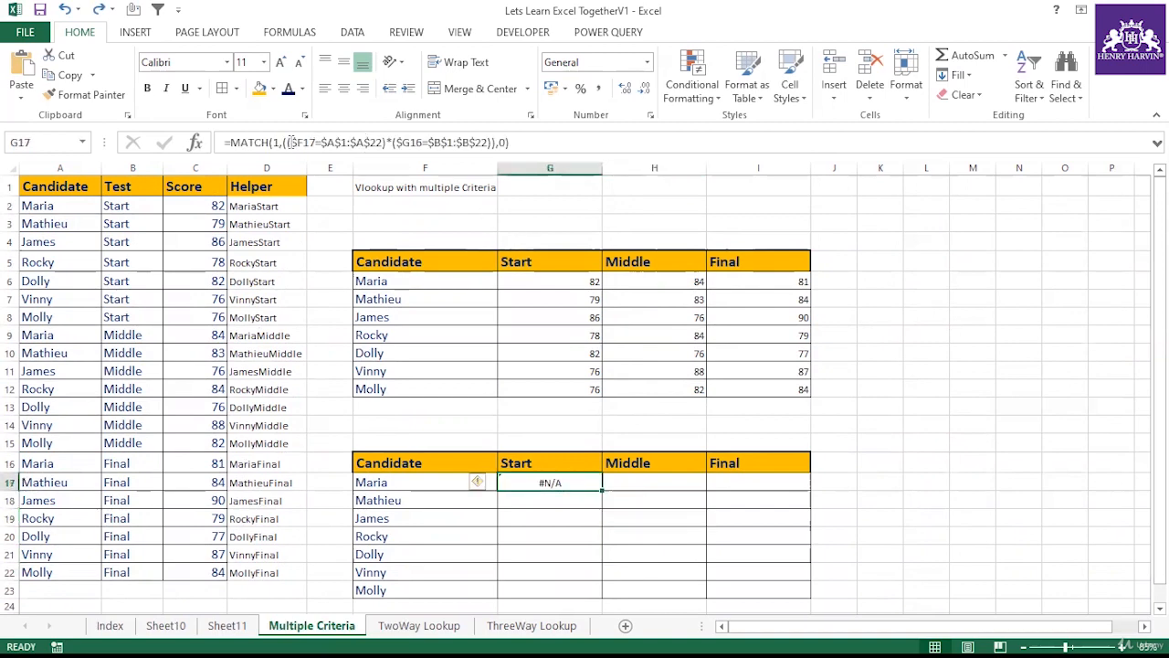
click(281, 142)
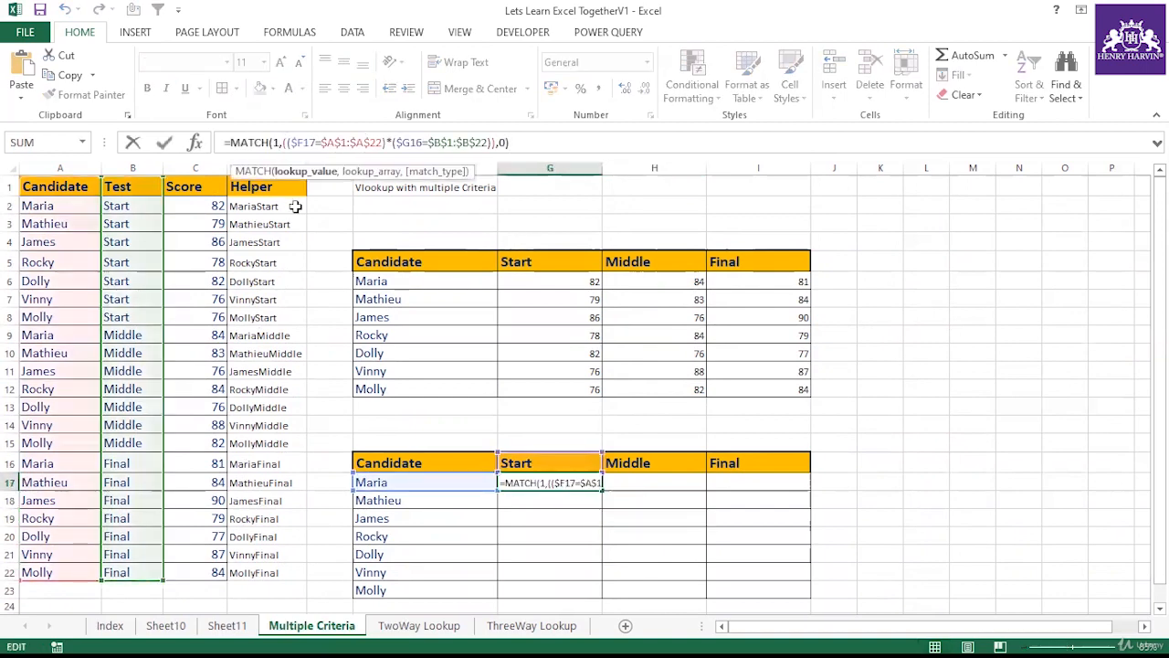
key(Delete)
key(Delete)
text(True,)
key(Return)
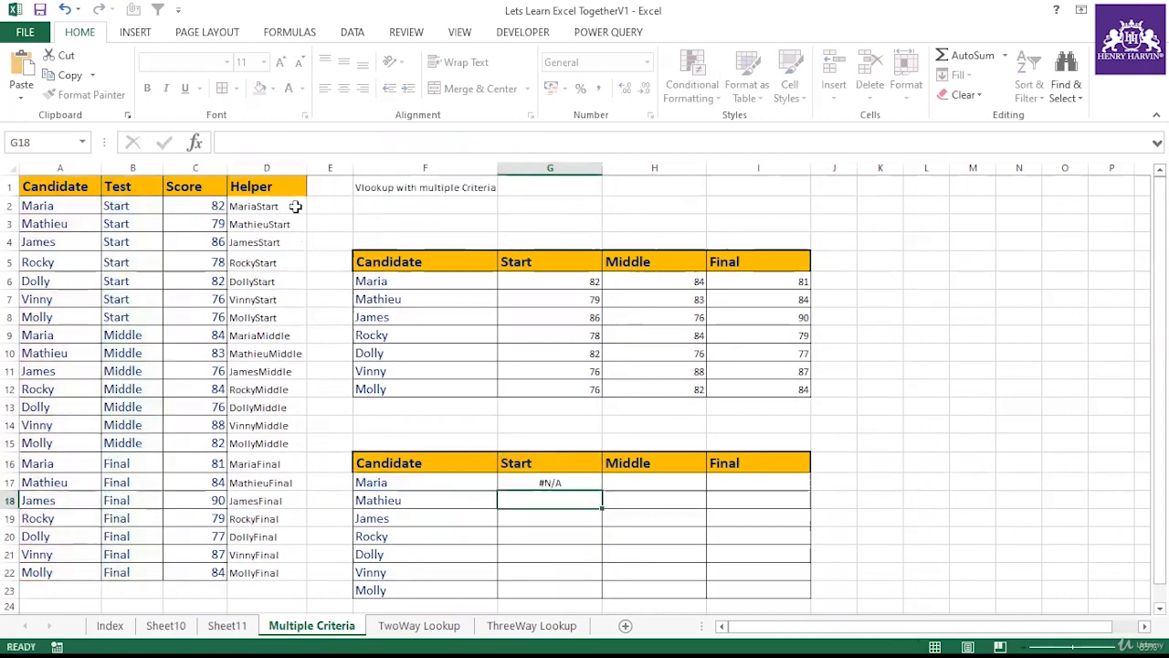
Step: Copy G17's formula down through G23 and check the copied formula in G21
click(551, 483)
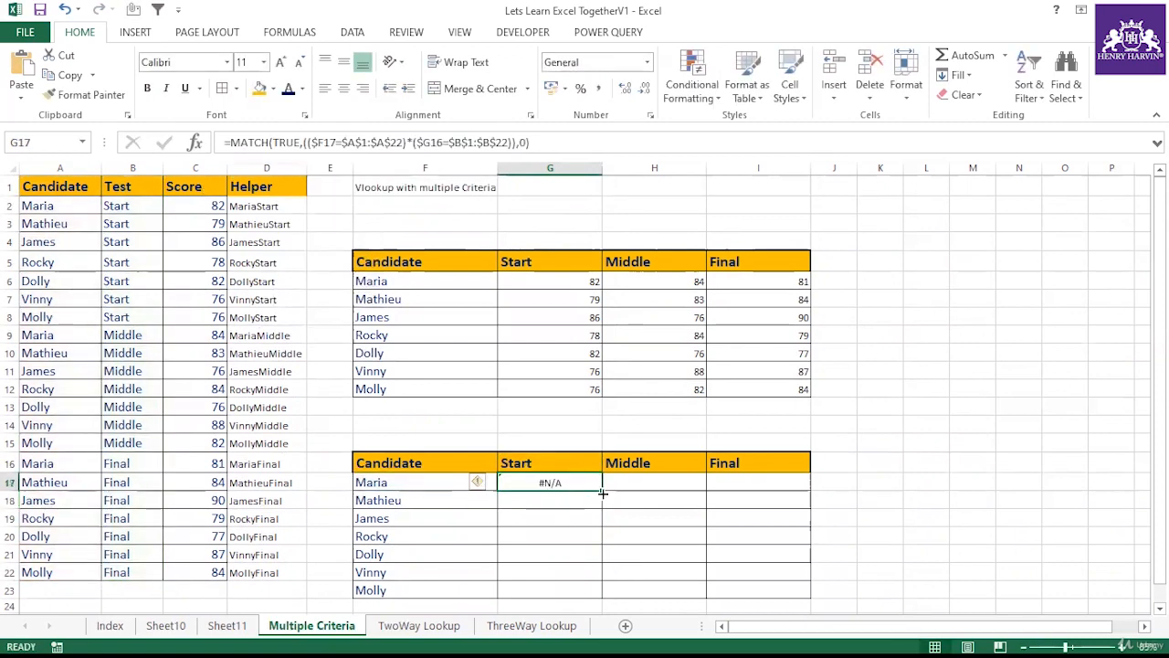
drag(603, 493, 603, 592)
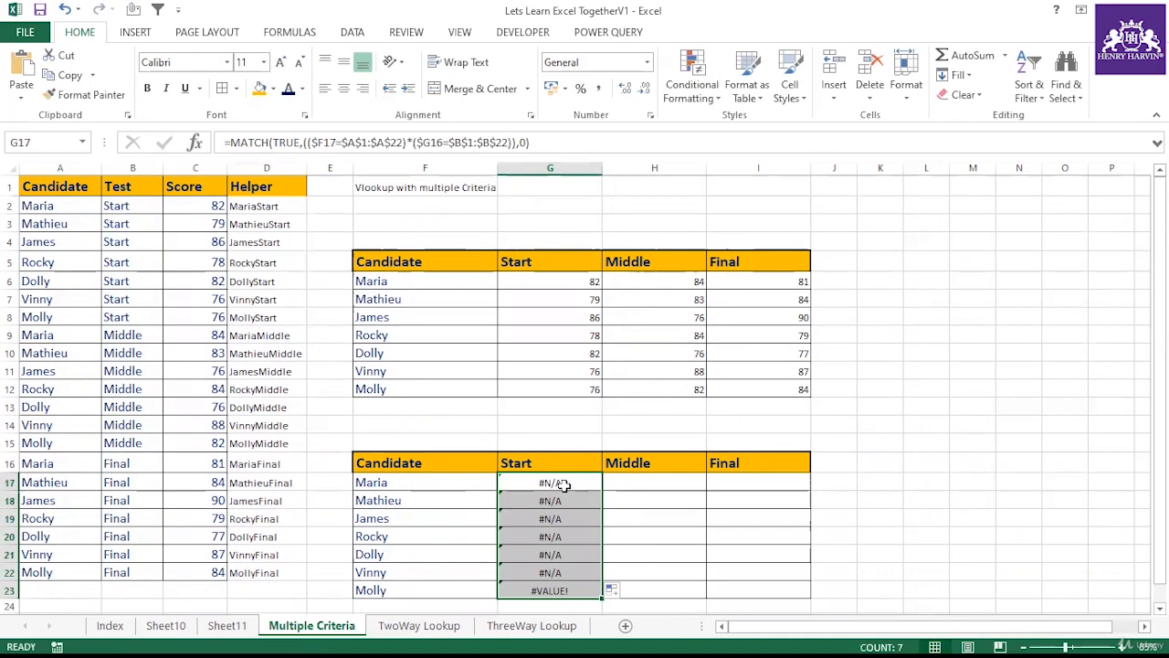
click(423, 554)
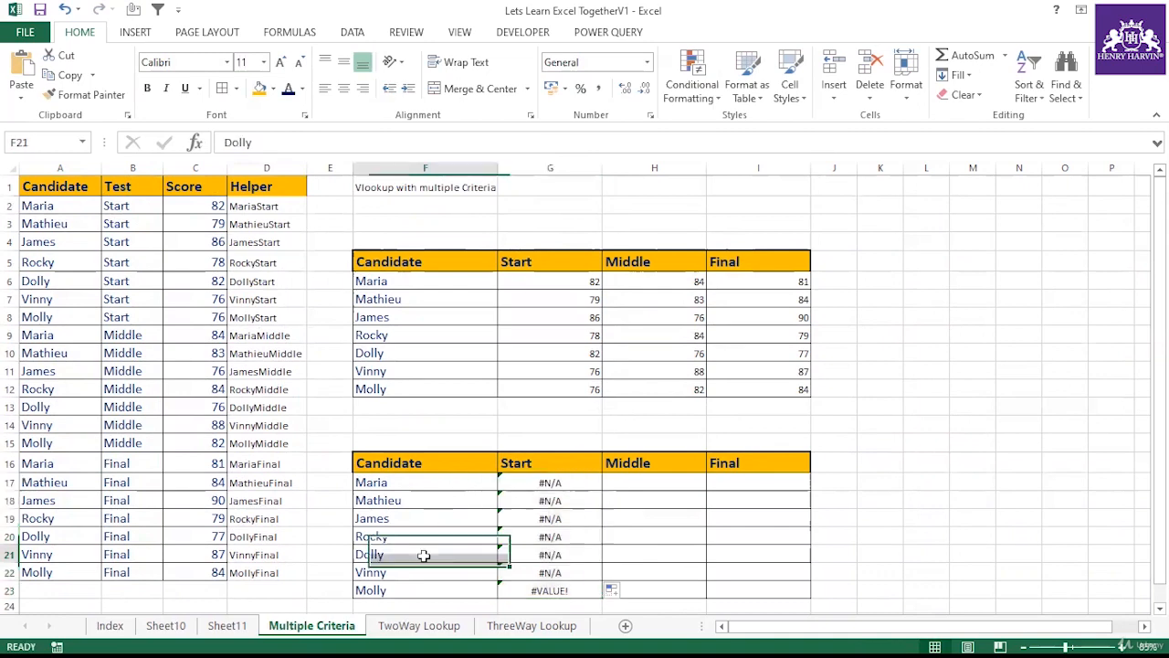
click(528, 555)
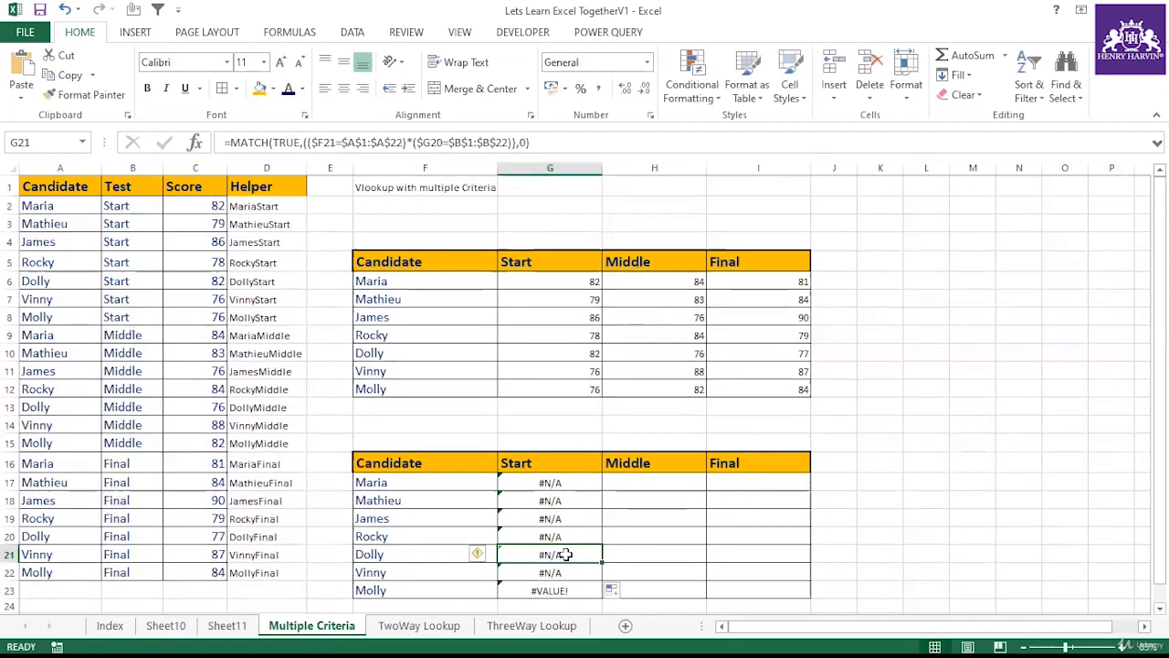
Step: Make the G16 header reference row-absolute as G$16 in G17's formula
click(540, 481)
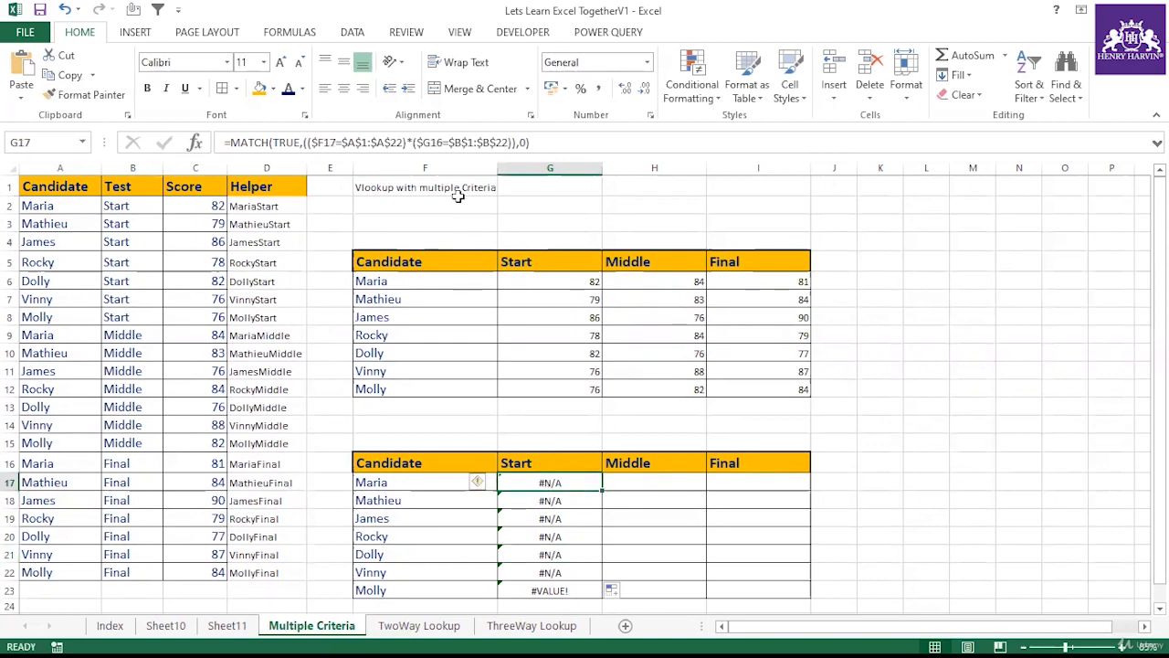
click(445, 143)
drag(445, 143, 416, 144)
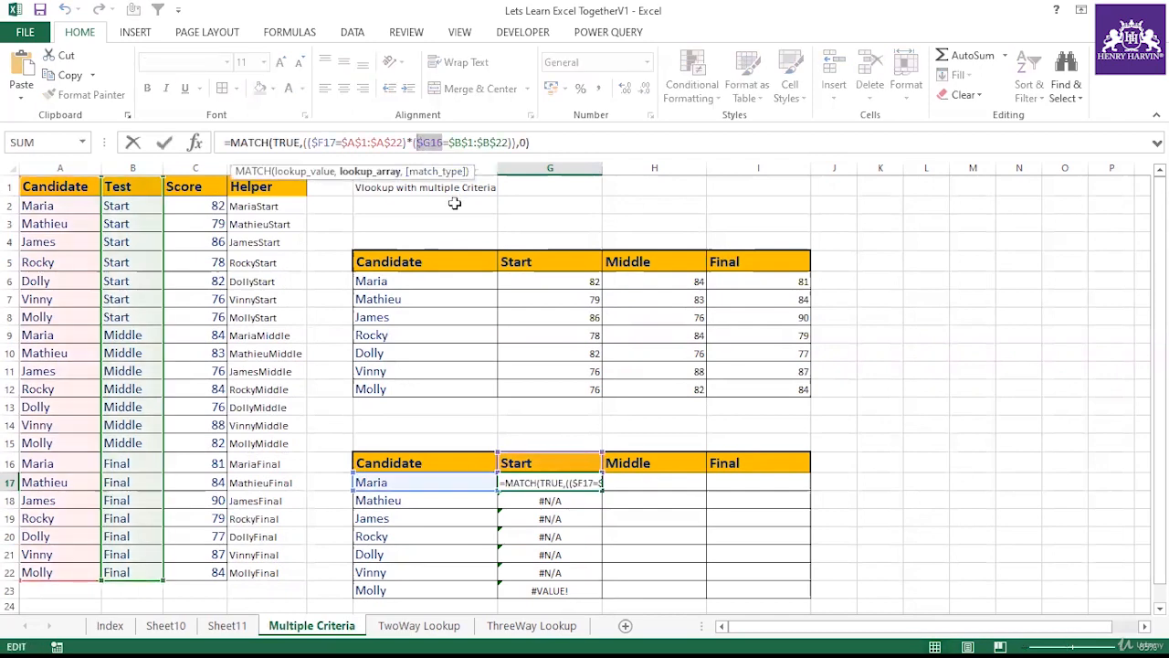
key(F4)
key(F4)
key(F4)
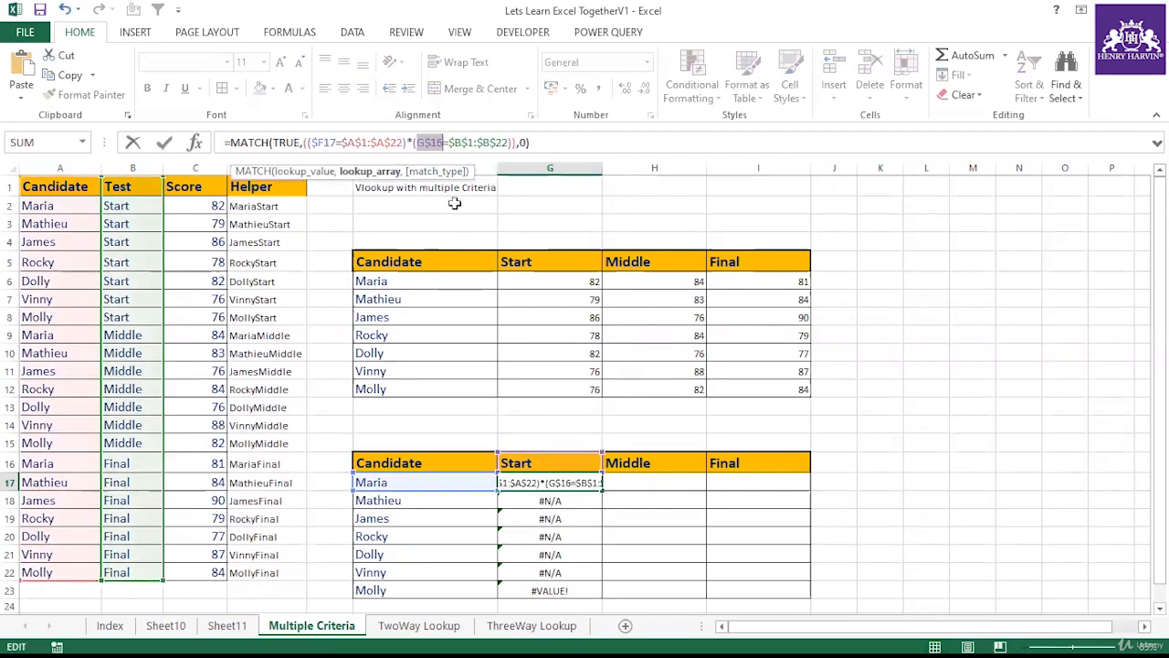
key(Return)
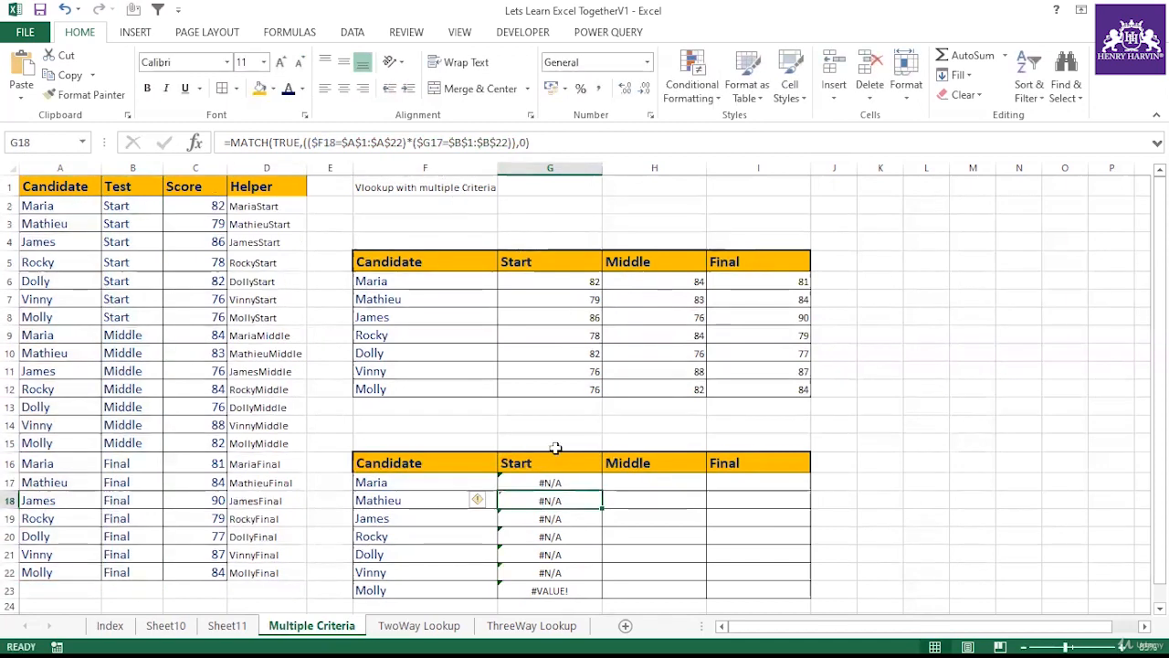
Step: Copy G17's formula down the Start column through G23
click(579, 485)
double_click(602, 485)
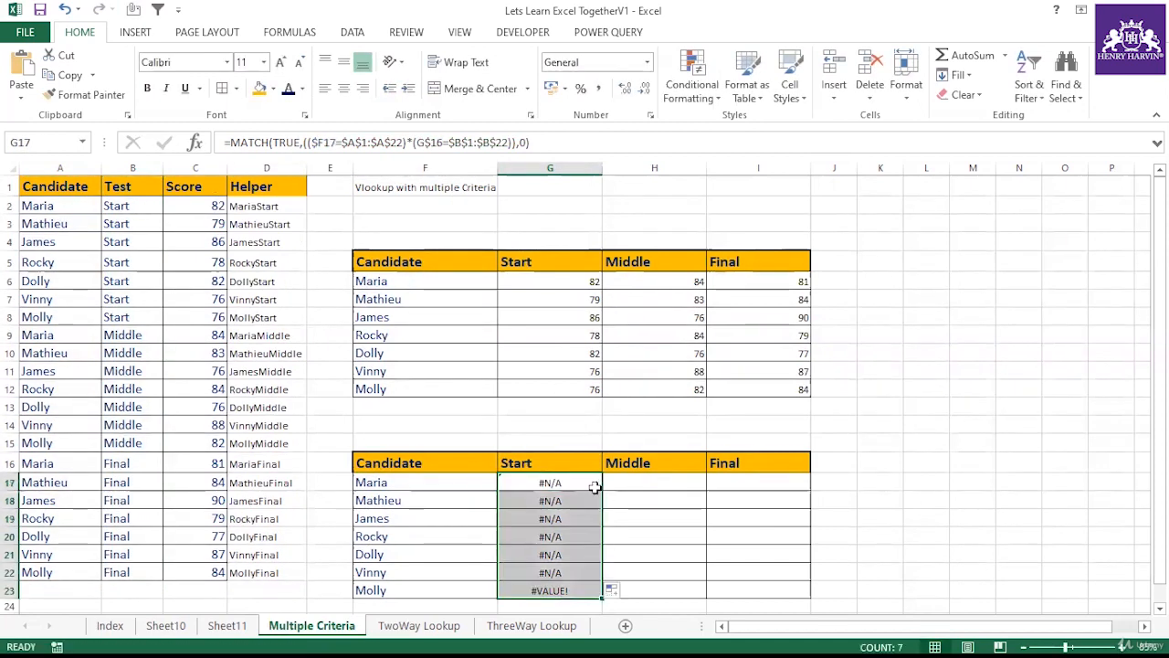
click(596, 489)
drag(596, 488, 594, 590)
click(566, 479)
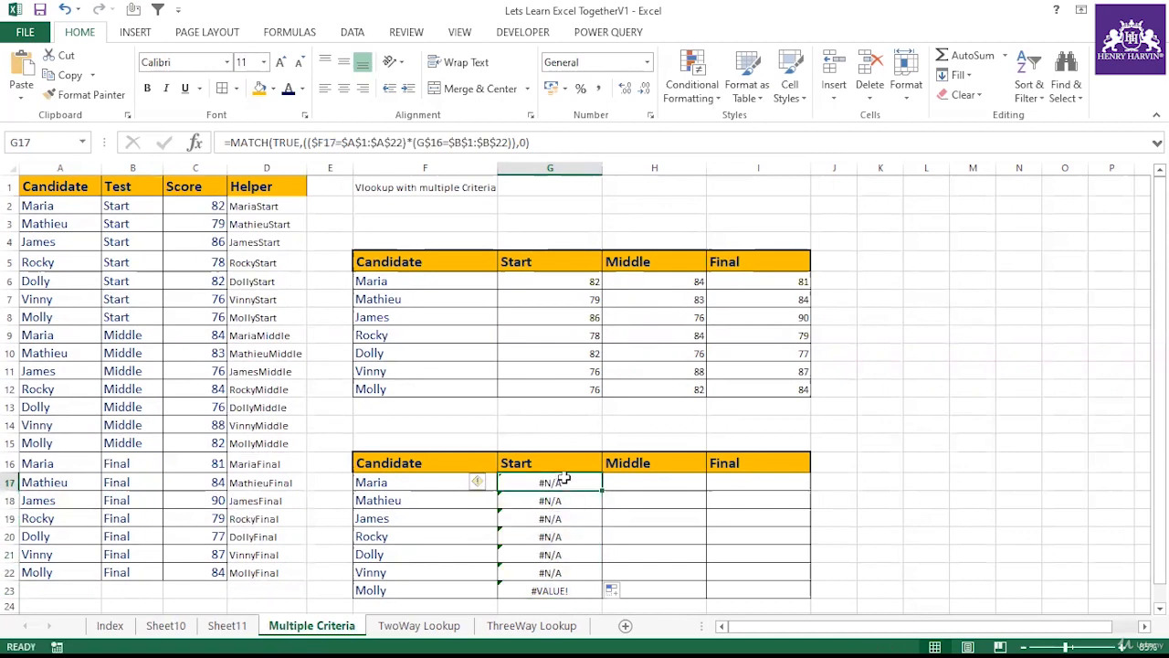
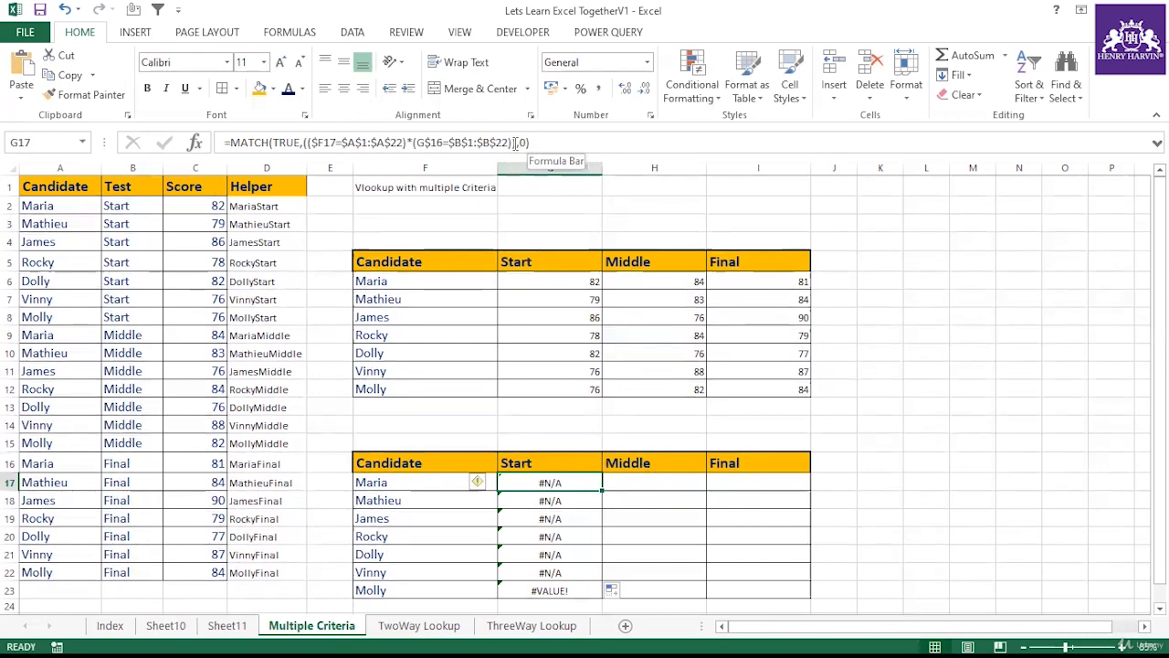
Step: Evaluate the multiplied lookup array inside G17's MATCH formula to inspect its values
drag(516, 142, 304, 143)
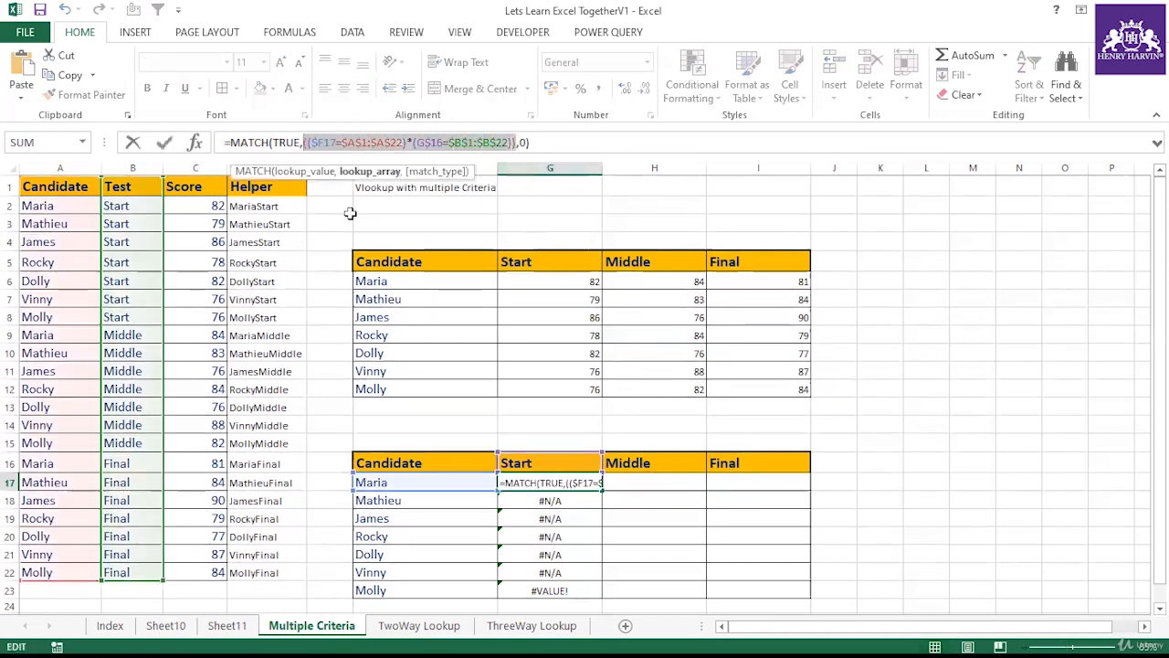
key(F9)
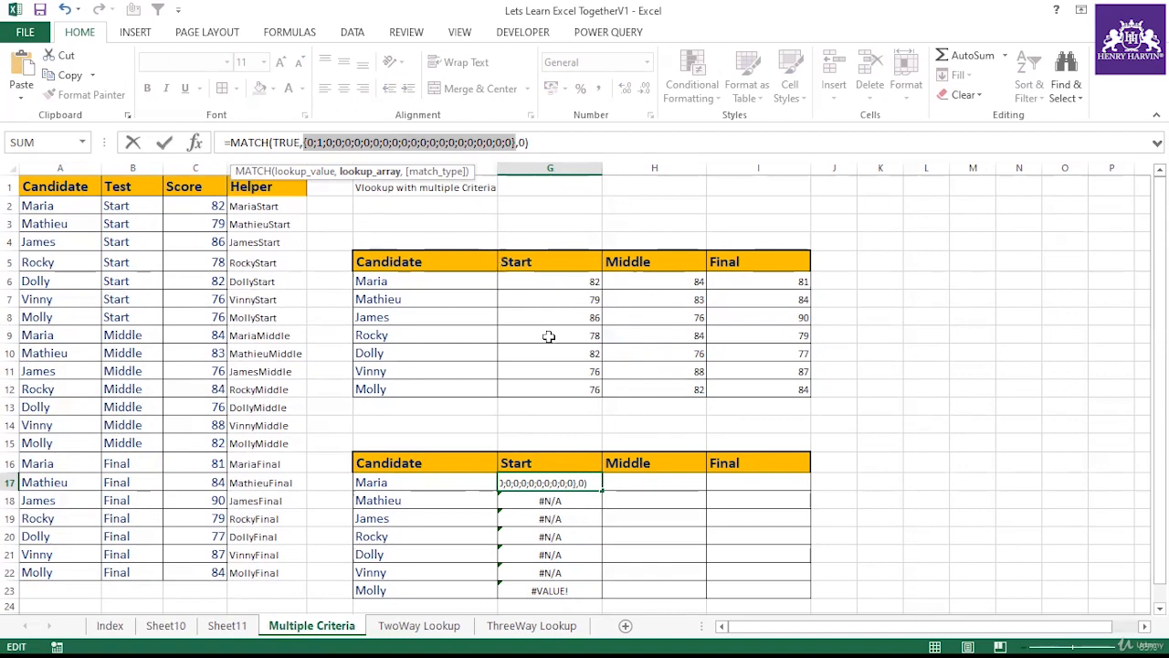
key(Escape)
click(555, 500)
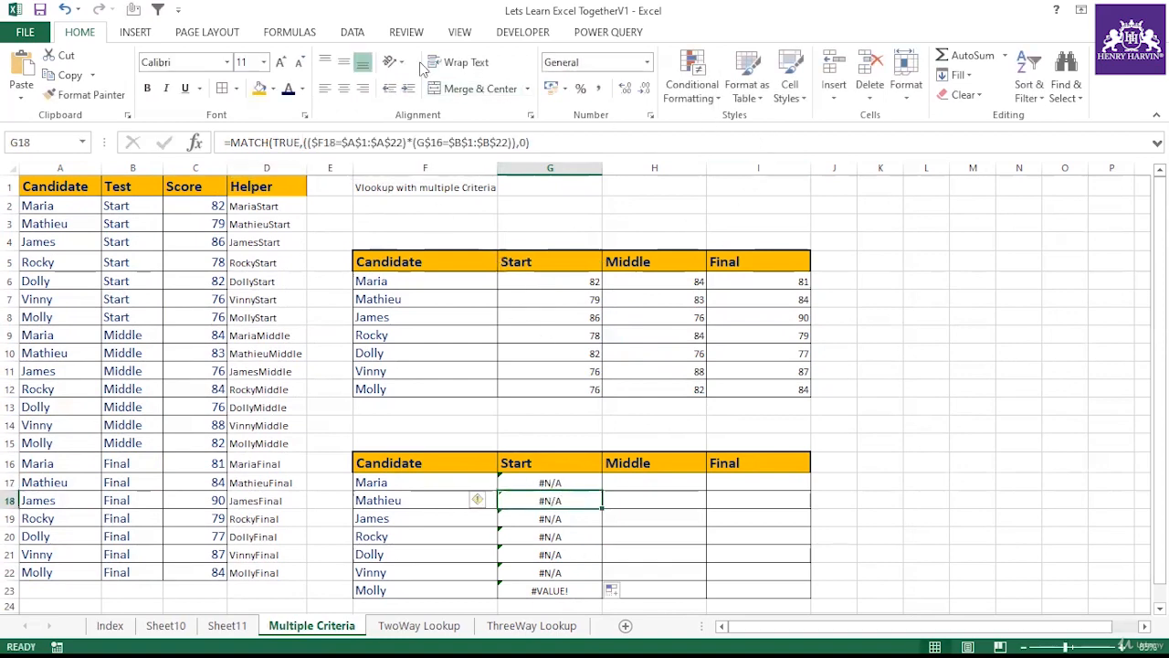
Step: Step through G18's formula with Evaluate Formula to inspect how each part is calculated
click(288, 32)
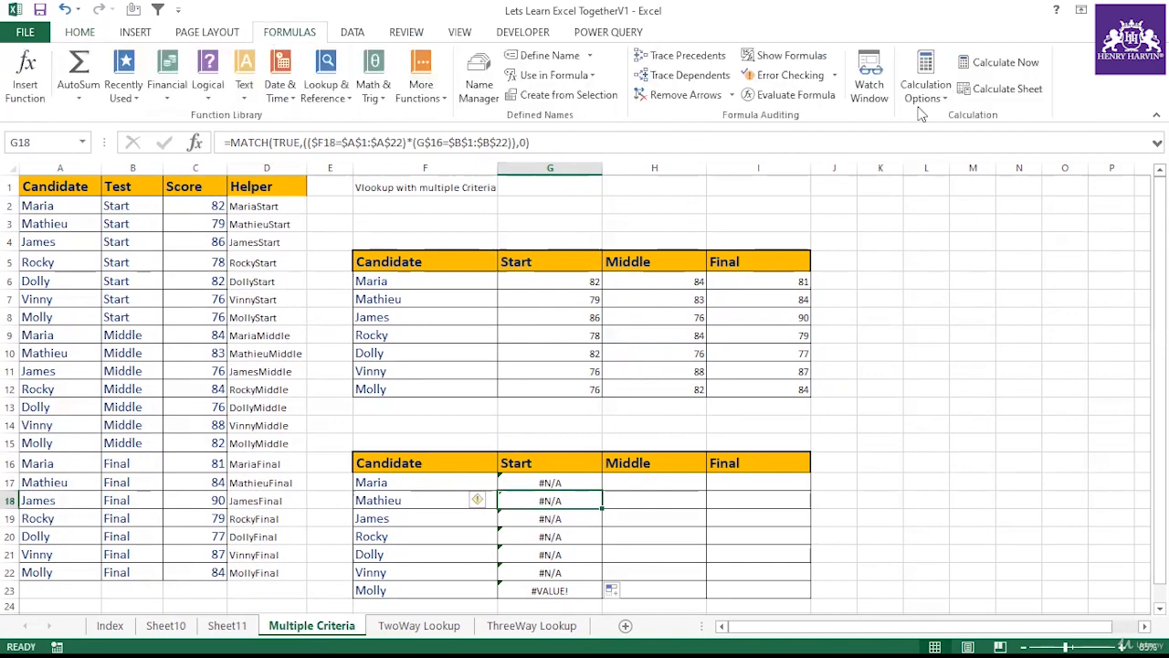
click(802, 95)
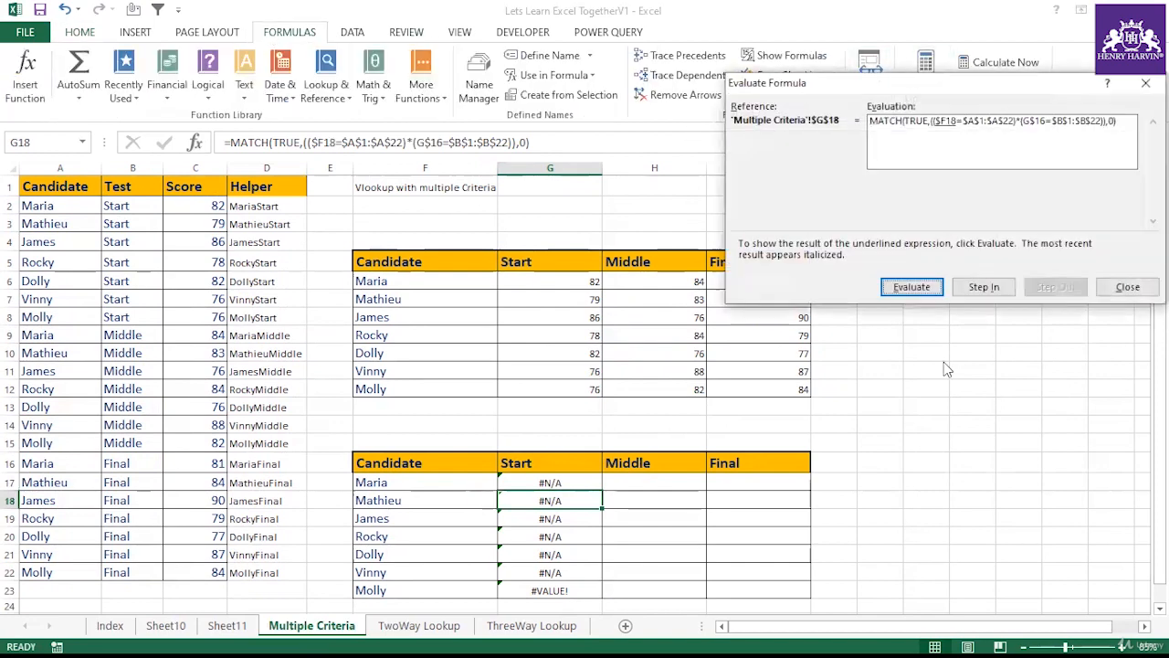
click(911, 287)
click(911, 287)
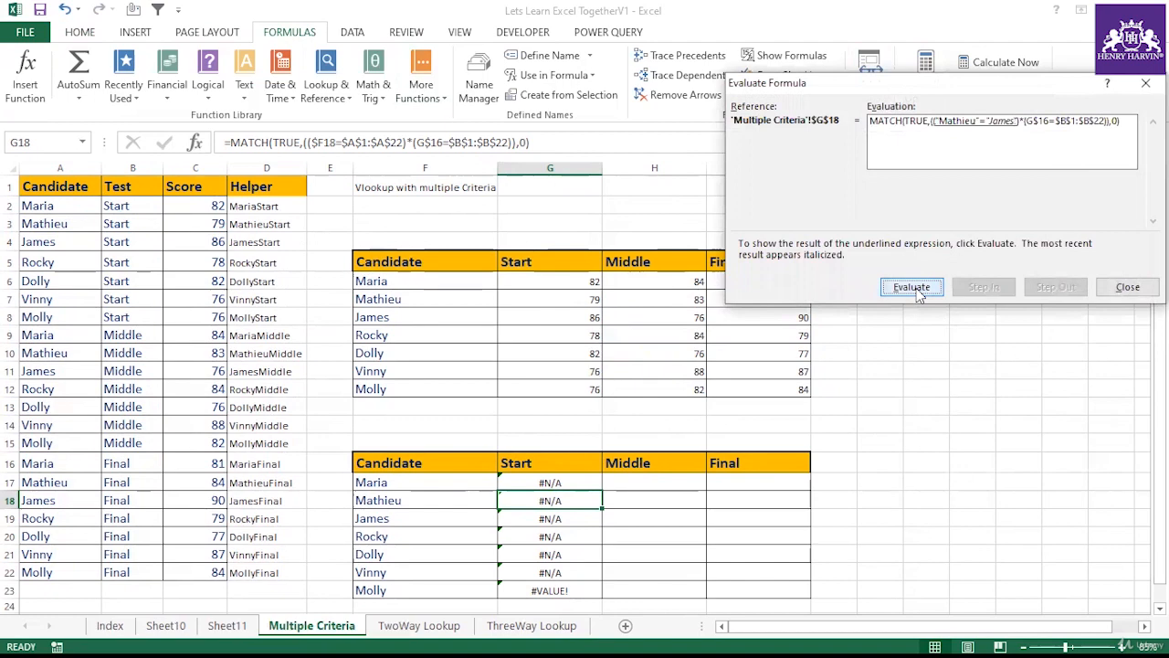
click(911, 287)
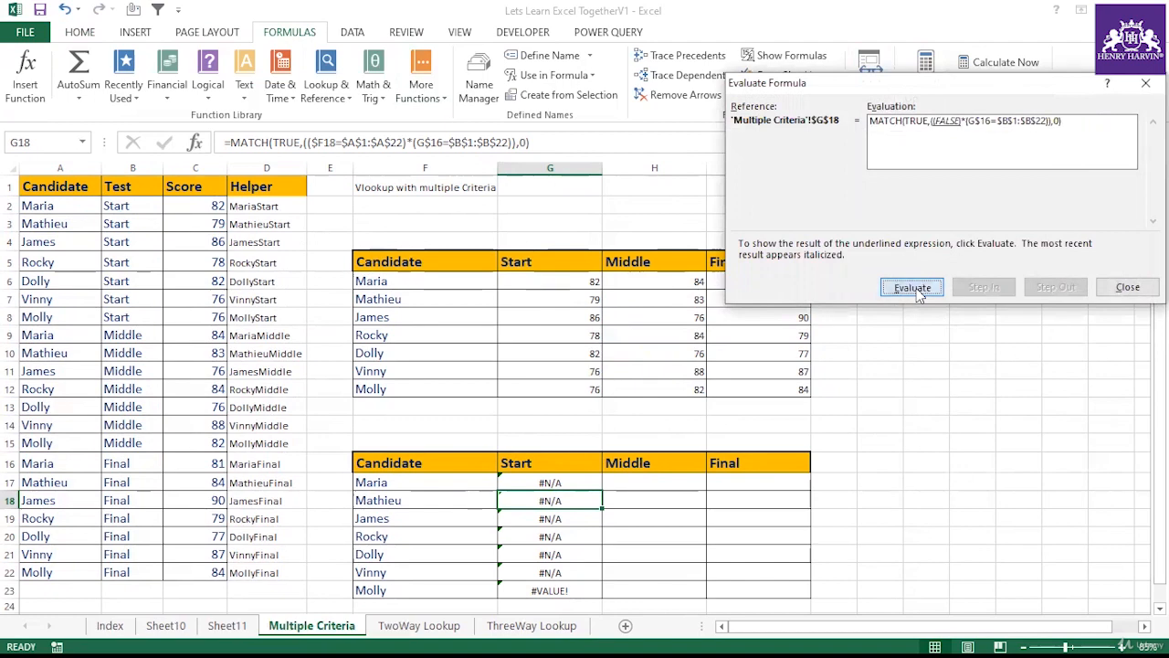
click(910, 286)
click(910, 287)
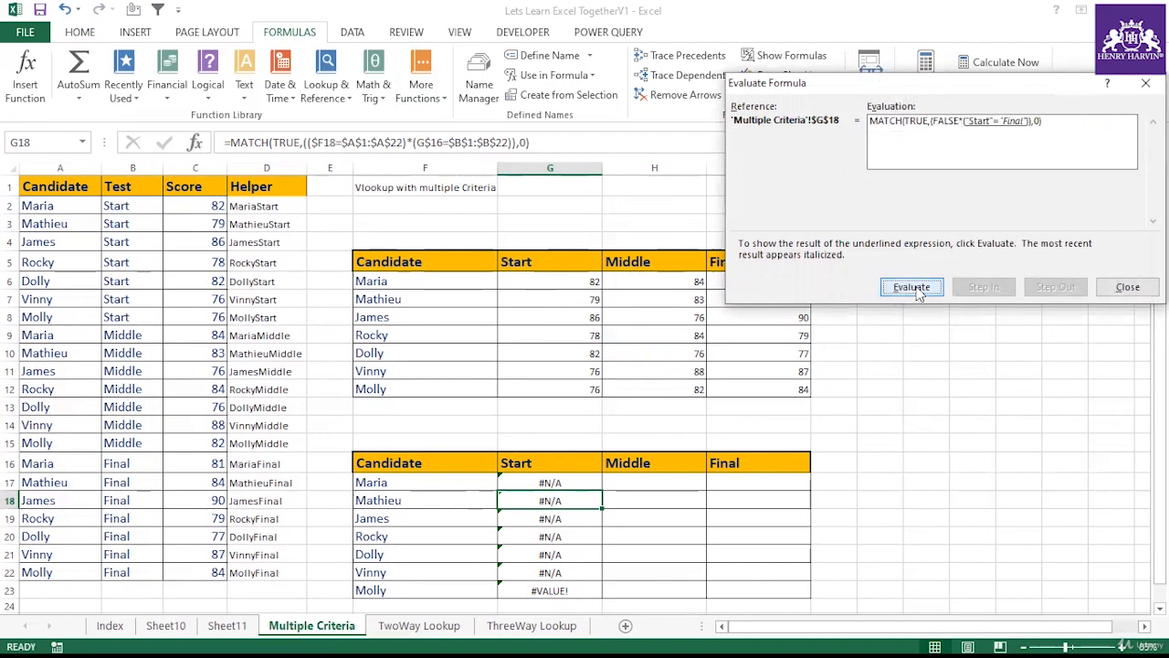
click(913, 288)
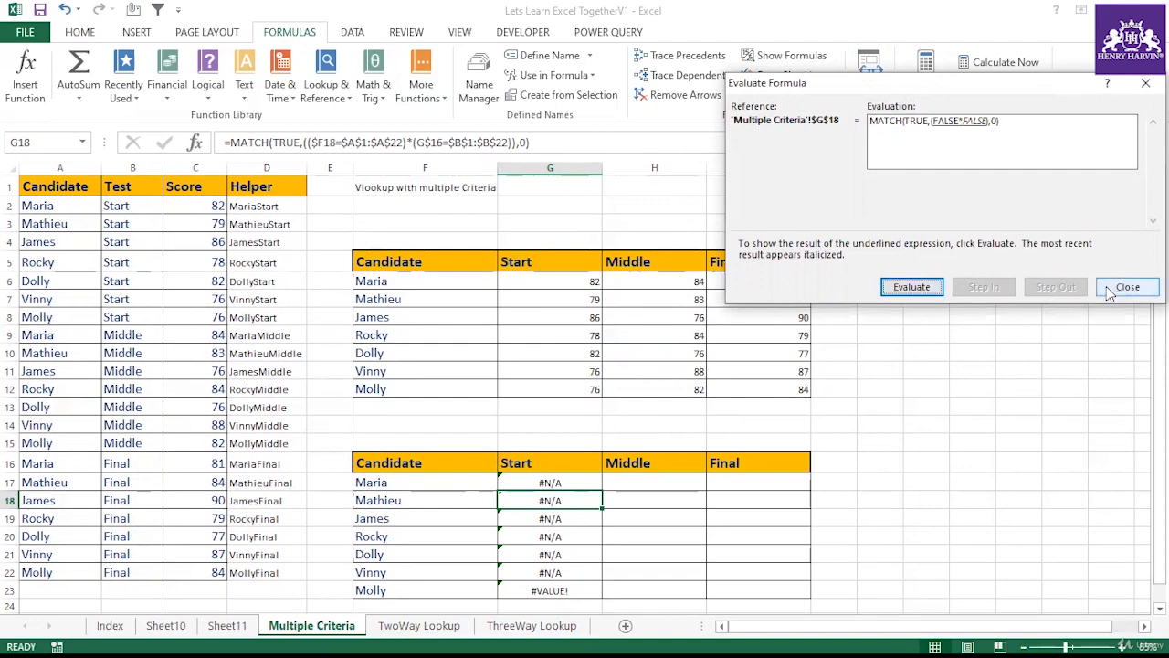
click(1127, 287)
Step: Clear the copied formulas from G18 through G23
click(569, 486)
drag(552, 501, 567, 600)
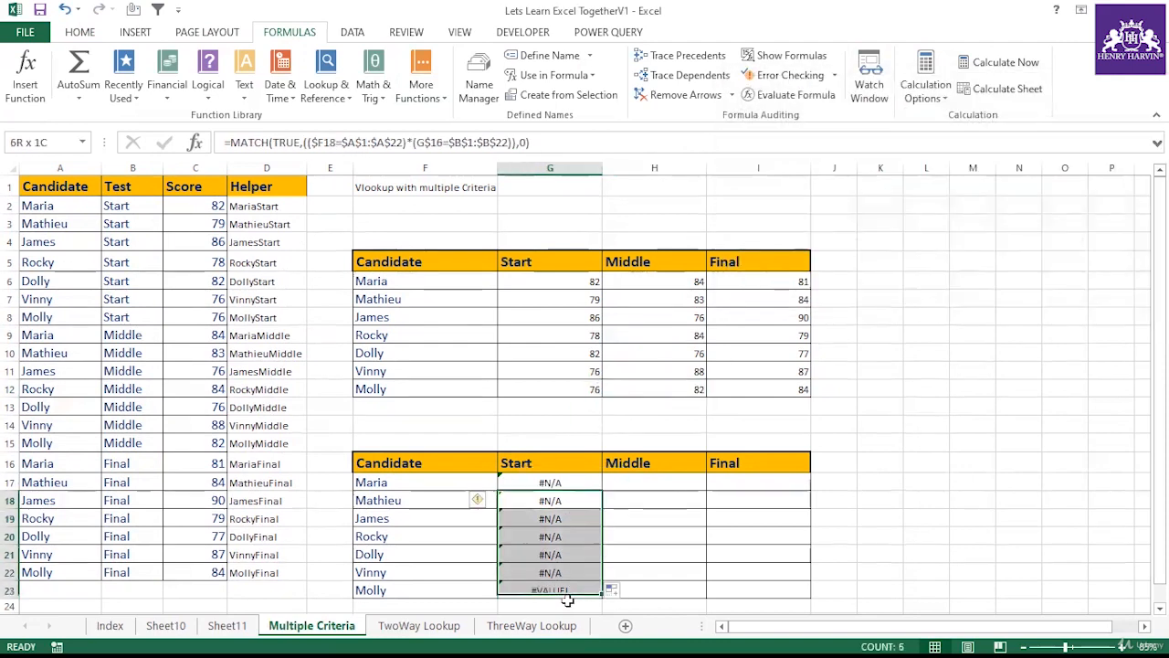
key(Delete)
click(578, 477)
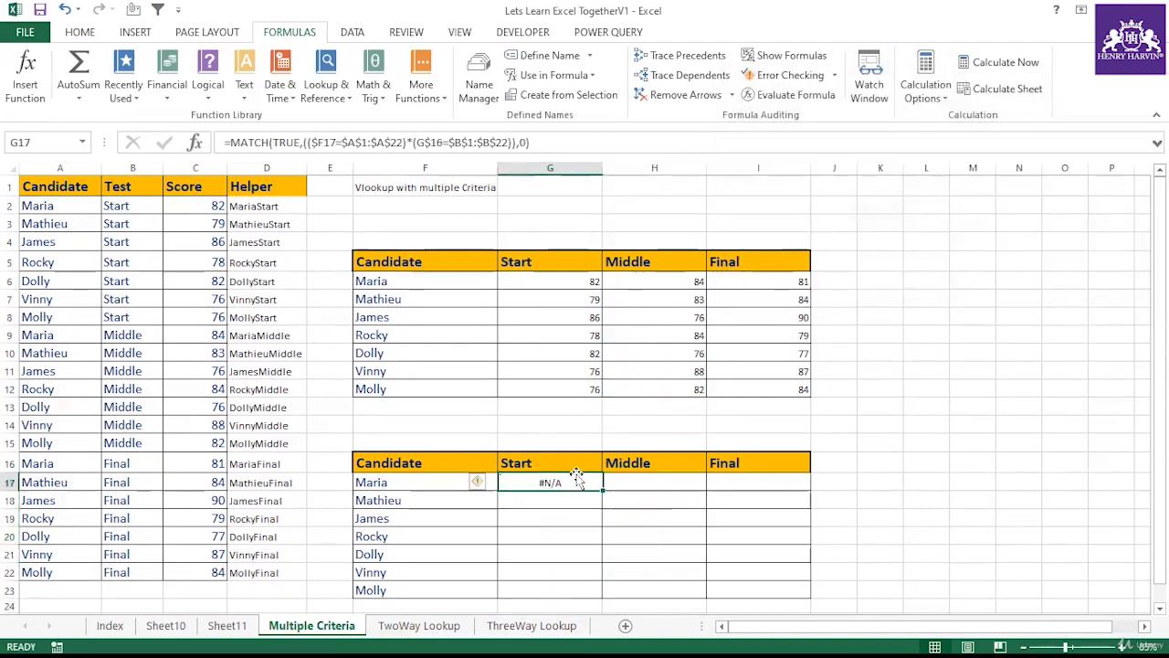
click(561, 145)
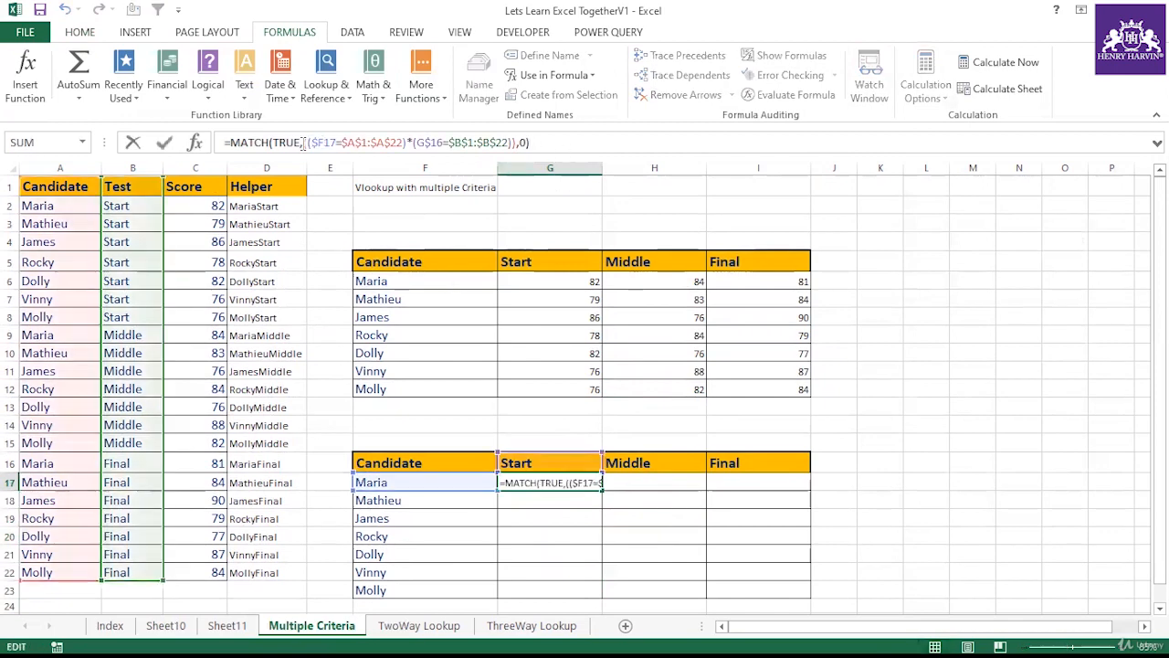
drag(299, 146, 278, 149)
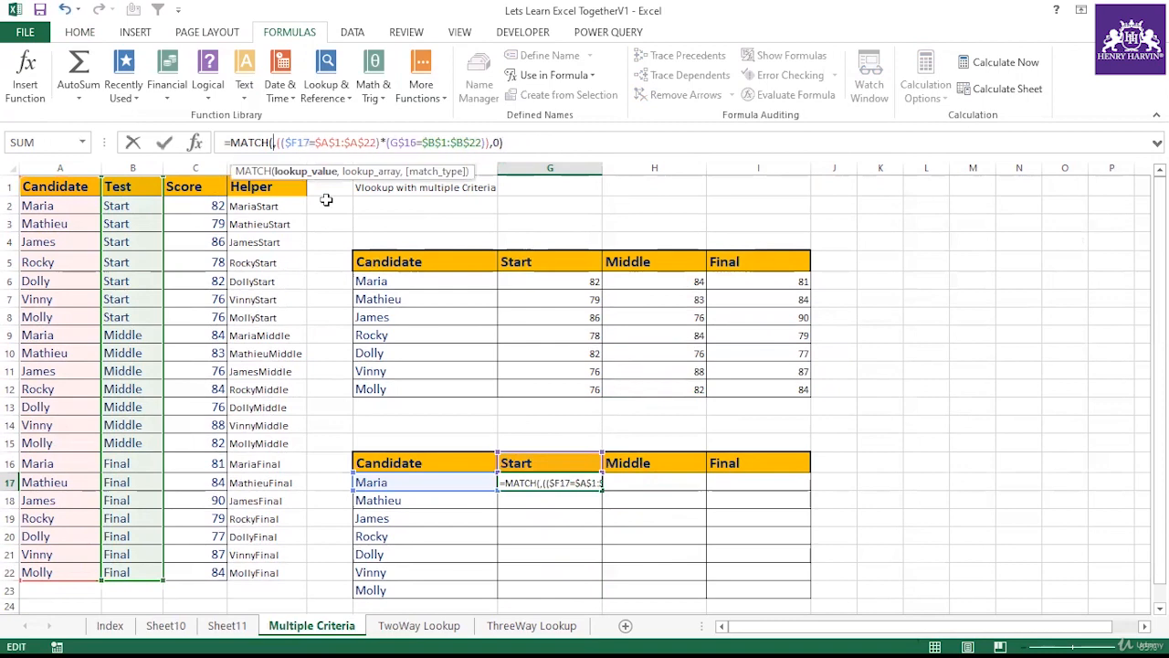
key(ctrl+Return)
click(619, 576)
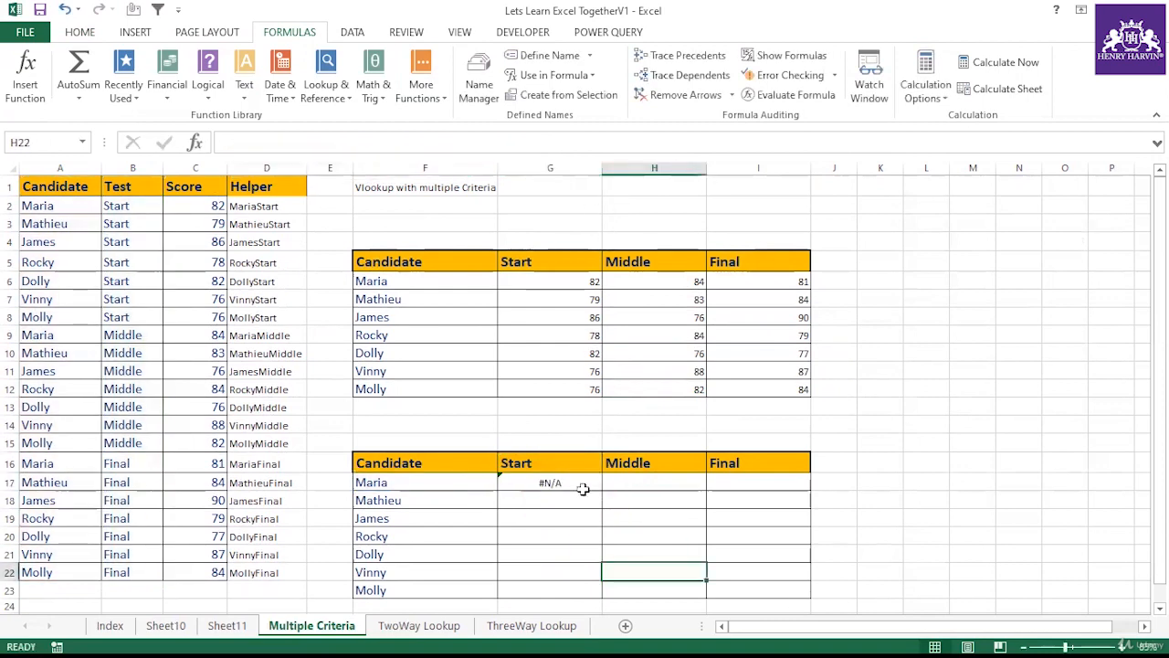
click(573, 482)
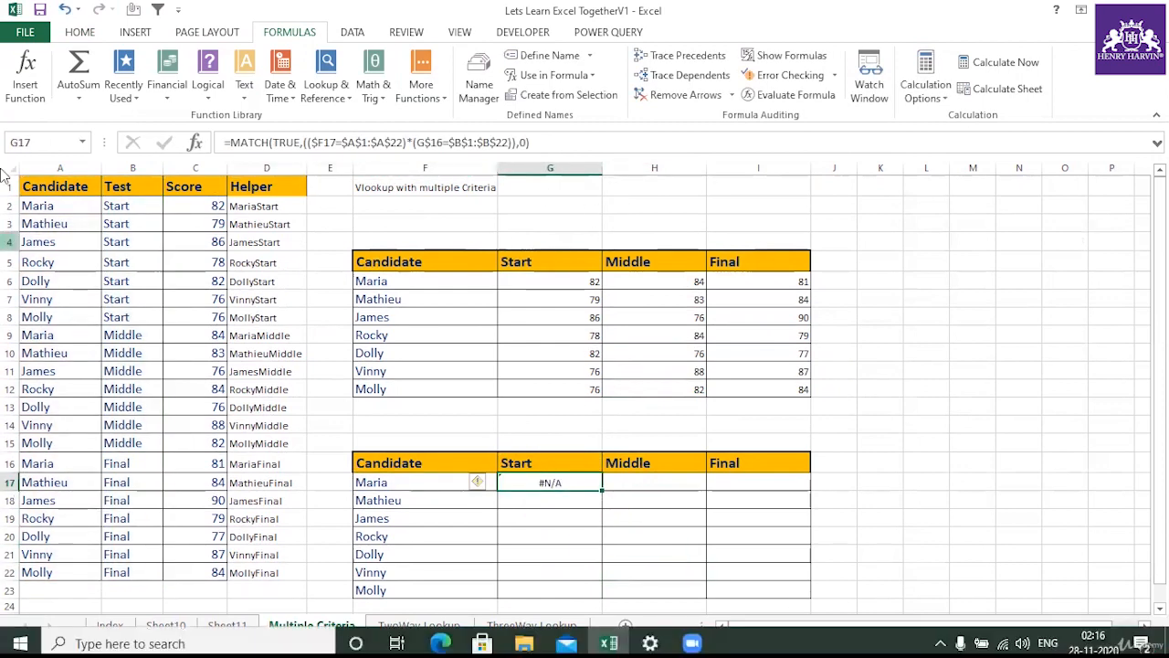
Step: Strip MATCH(TRUE, and ,0) from G17 so it holds only (($F17=$A$1:$A$22)*(G$16=$B$1:$B$22))
drag(300, 142, 231, 143)
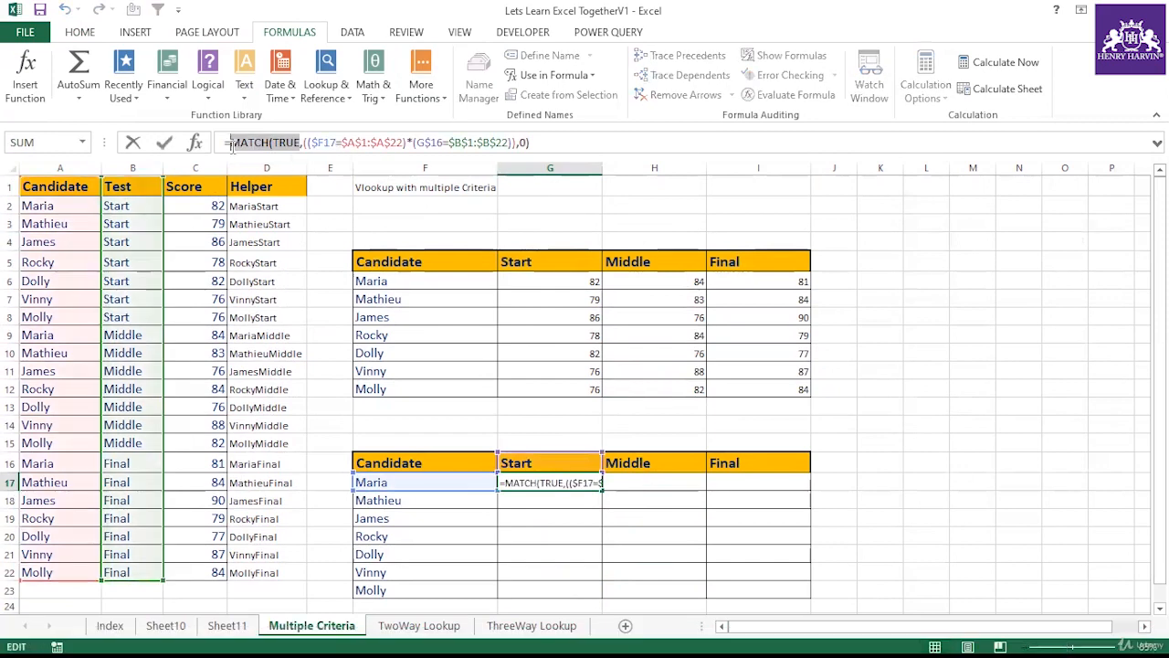
key(Delete)
click(475, 144)
key(BackSpace)
key(BackSpace)
key(BackSpace)
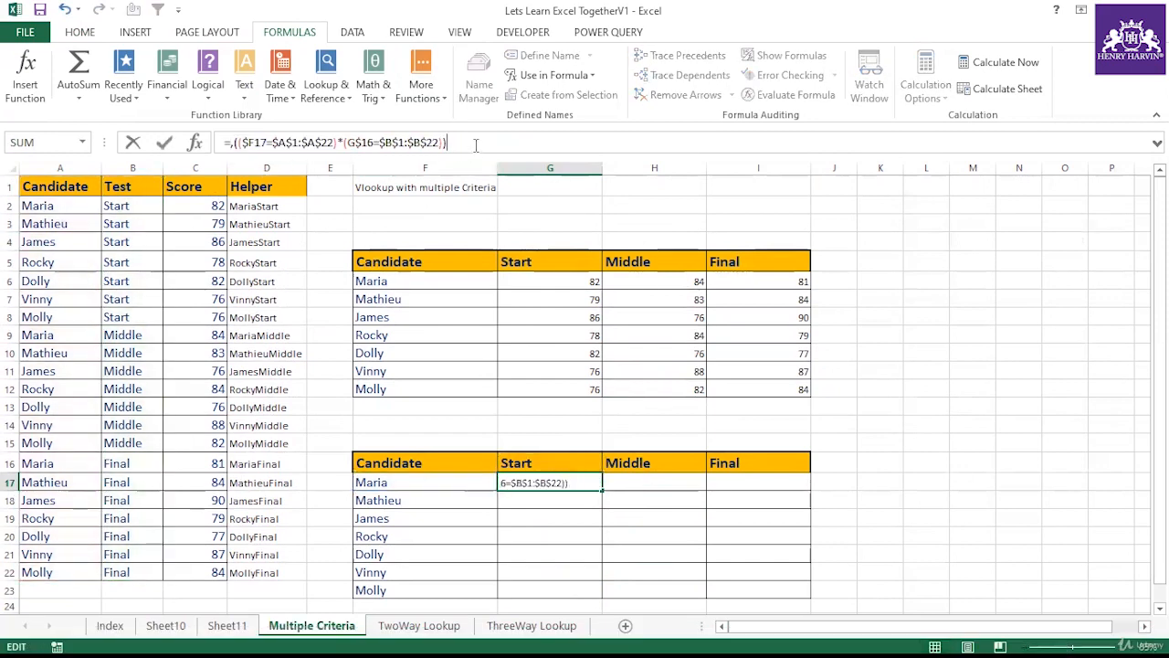
click(233, 143)
key(BackSpace)
key(Return)
click(557, 485)
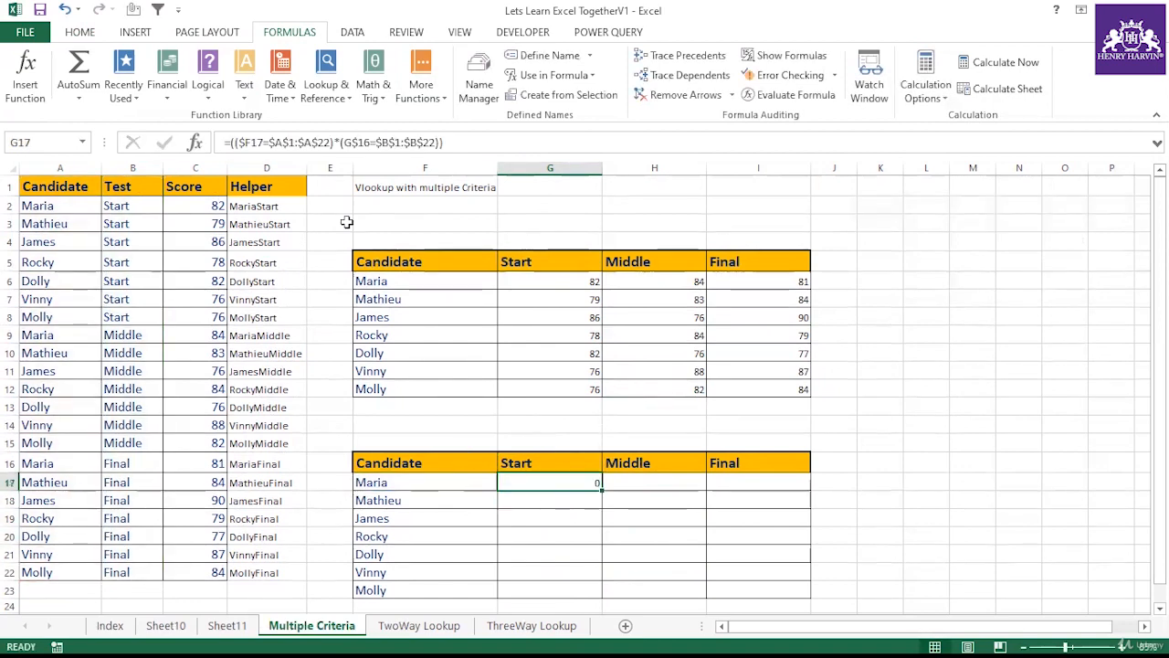
Step: Evaluate G17's product array in the formula bar to inspect its 0 and 1 values
drag(230, 142, 448, 143)
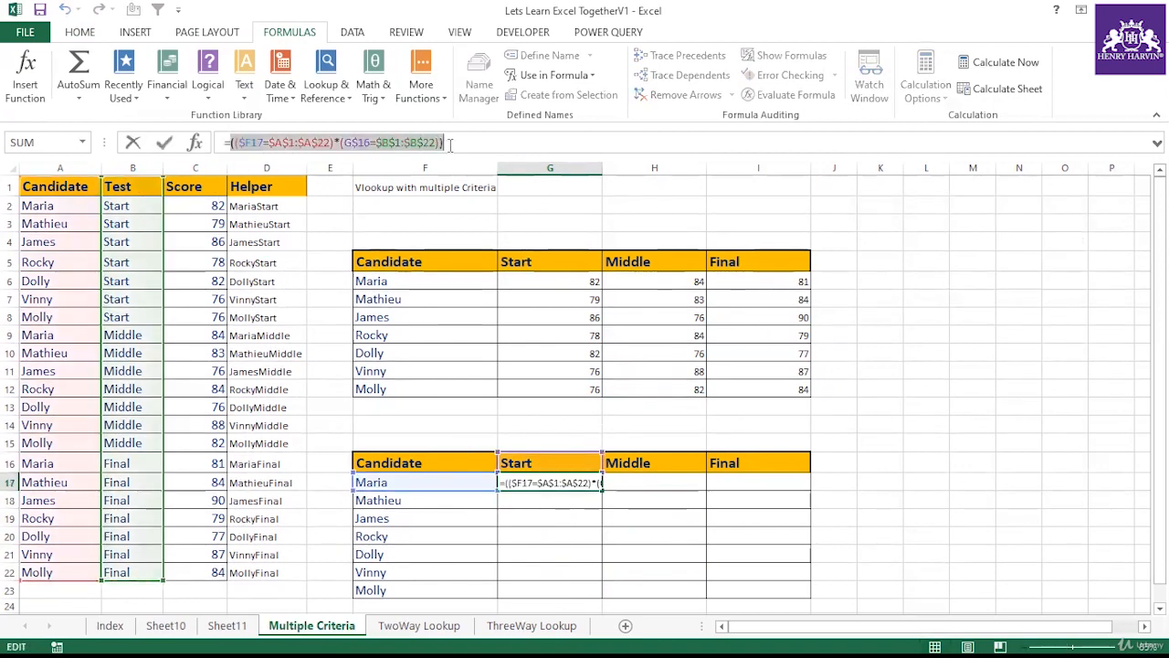
key(F9)
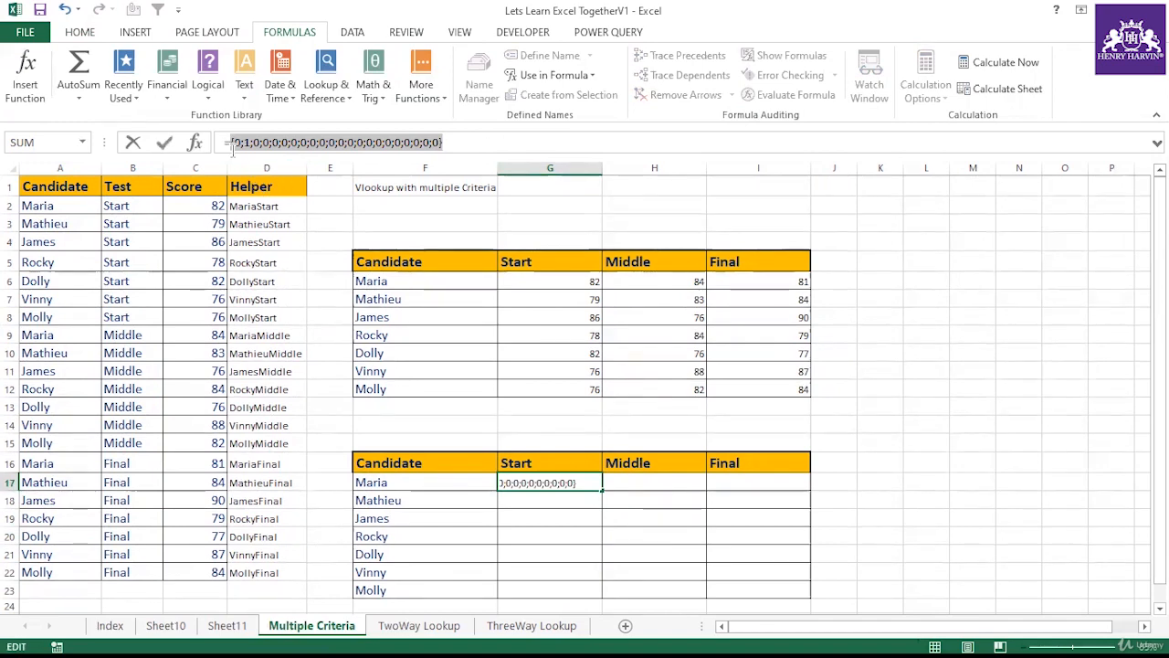
key(Escape)
click(559, 535)
click(561, 483)
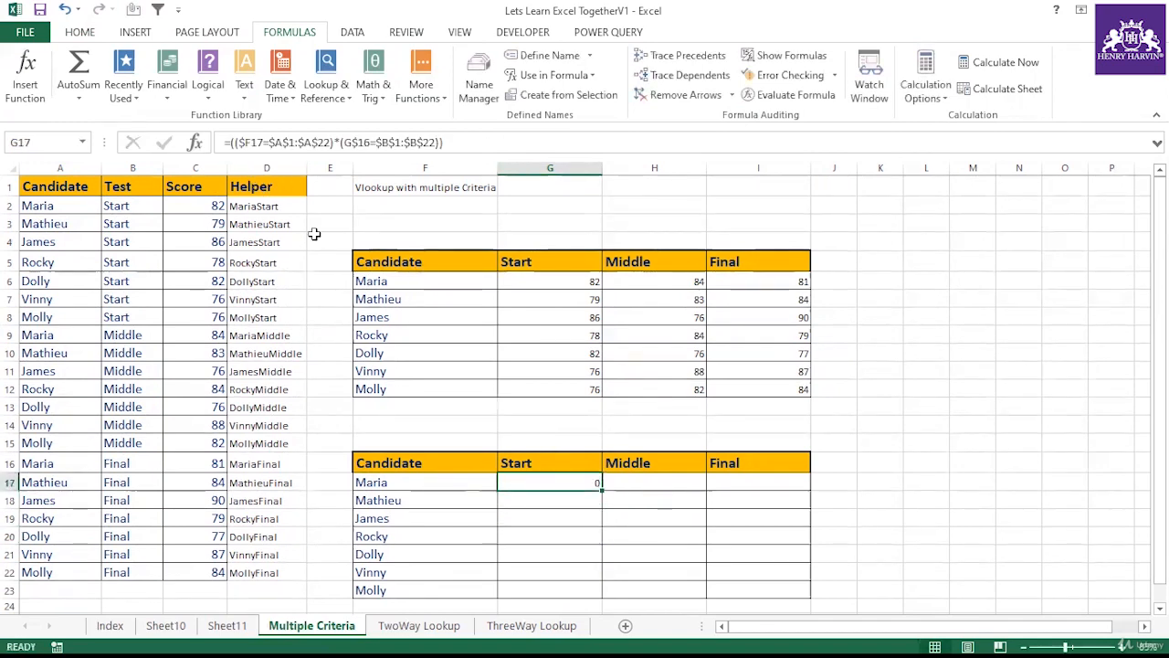
drag(228, 143, 493, 144)
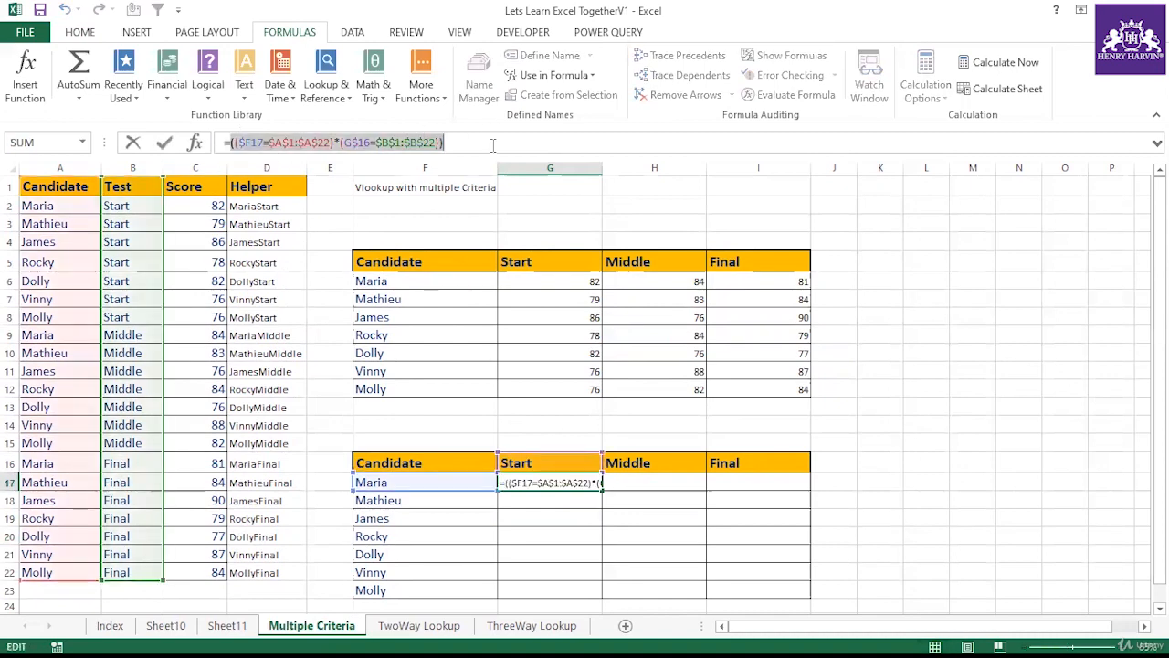
key(F9)
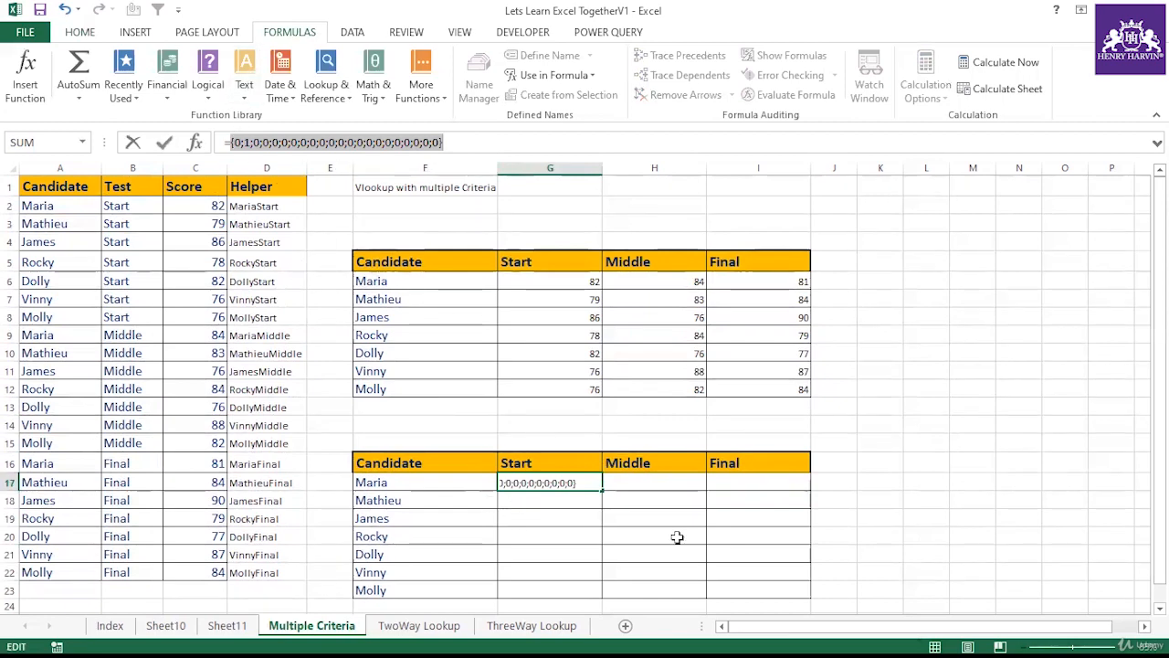
key(Escape)
key(Down)
key(Down)
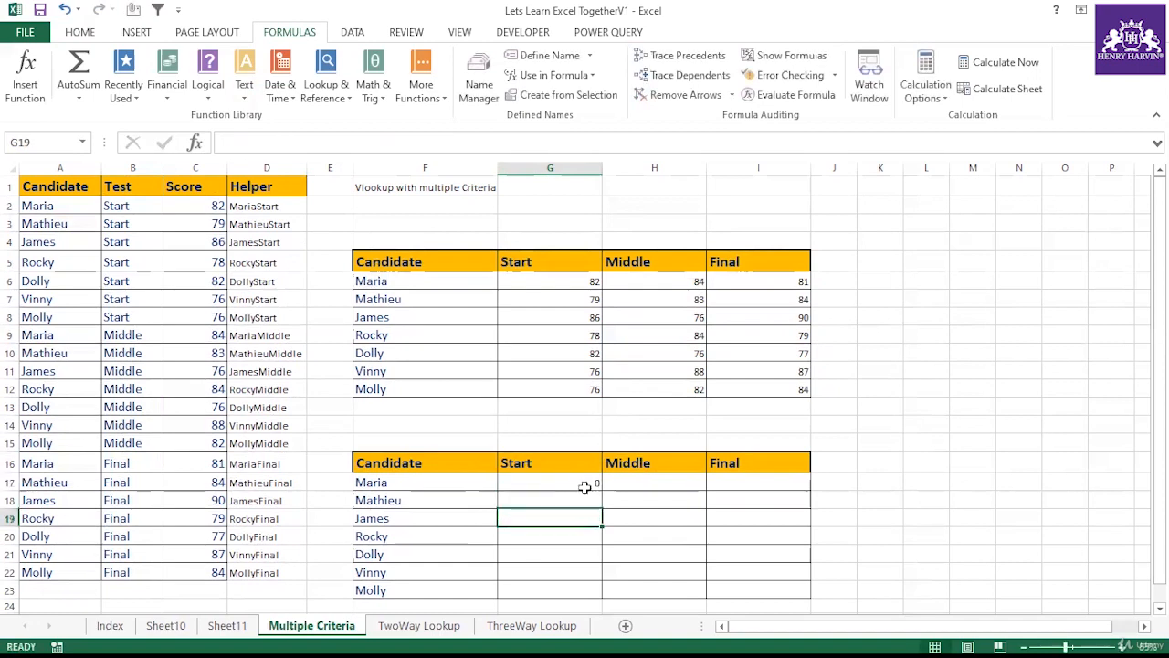
Step: Copy G17's formula down the Start column through G23
click(576, 484)
drag(604, 489, 603, 594)
click(580, 539)
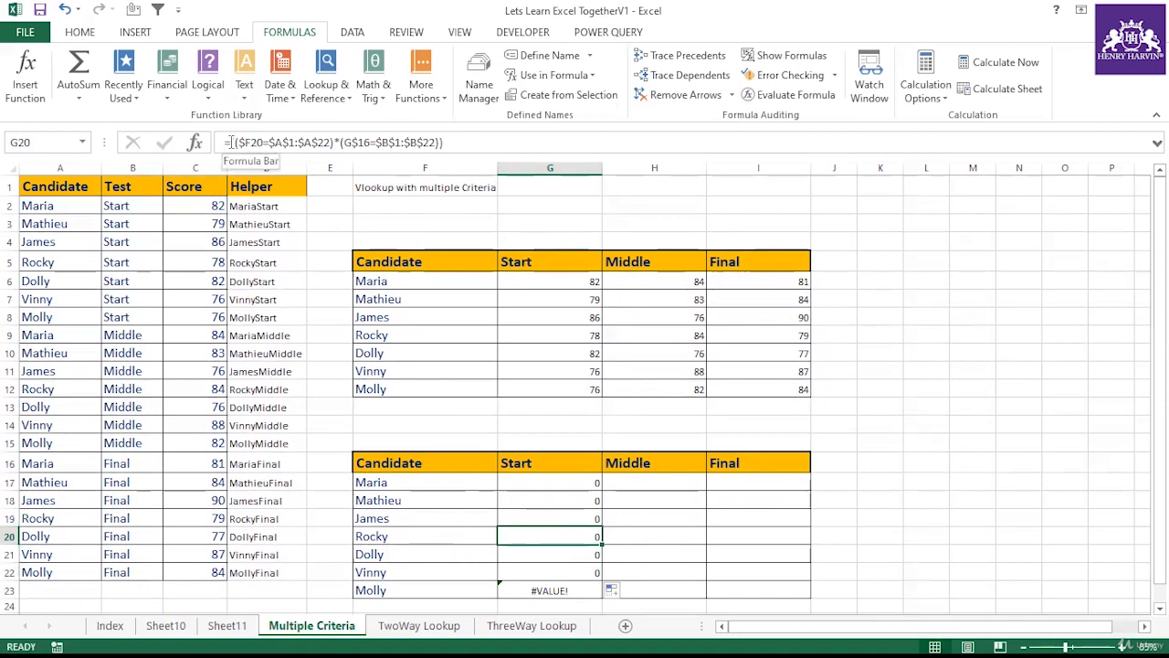
Step: Evaluate the product arrays in G20 and G23 to compare their results
drag(234, 142, 510, 144)
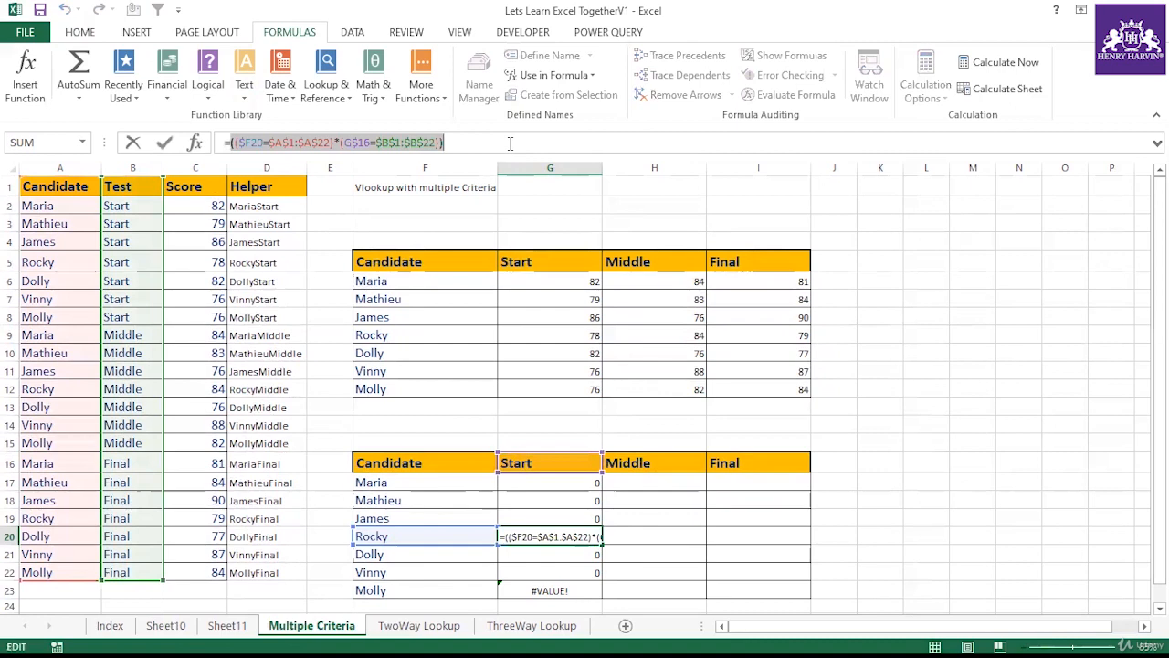
key(F9)
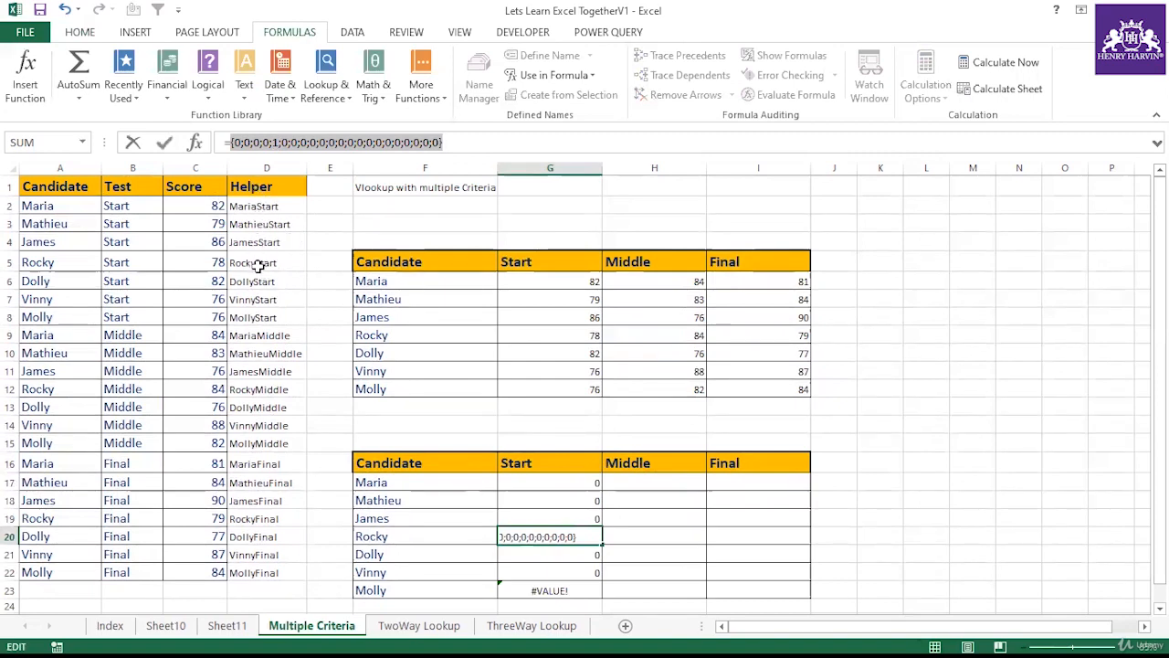
key(Escape)
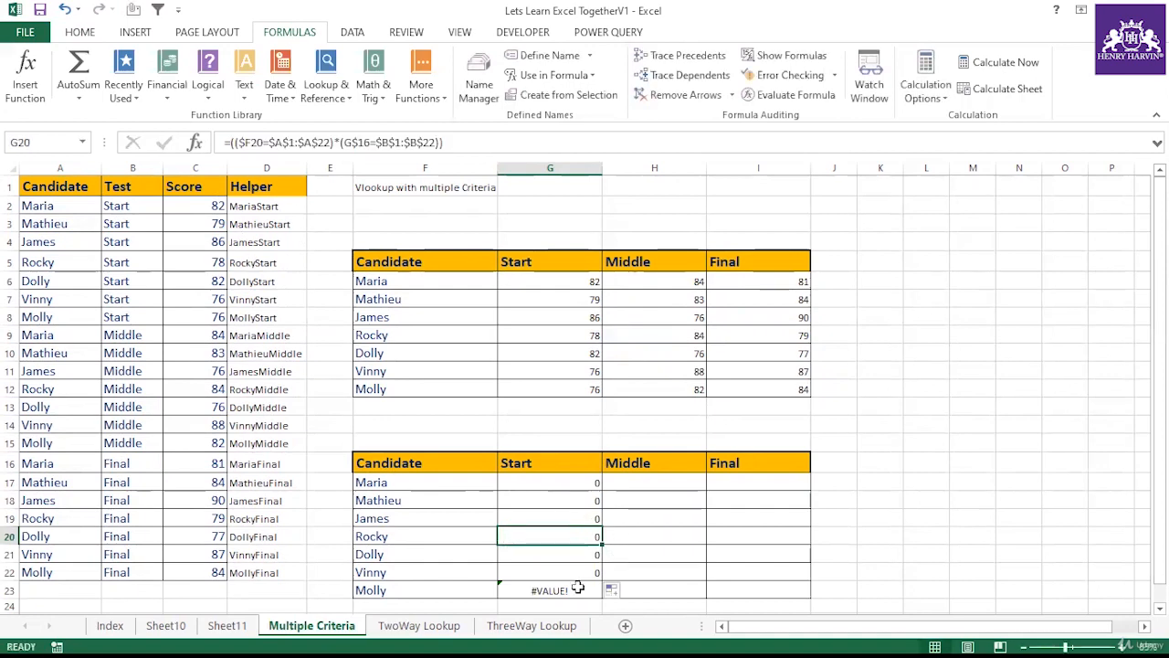
click(577, 590)
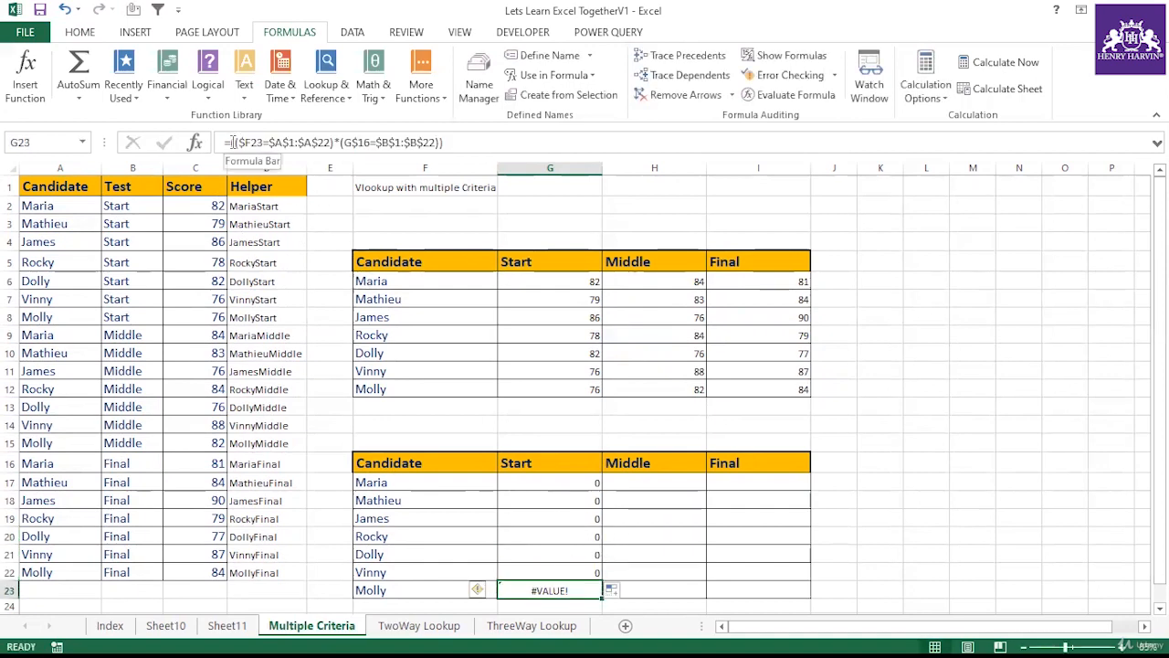
drag(235, 142, 443, 143)
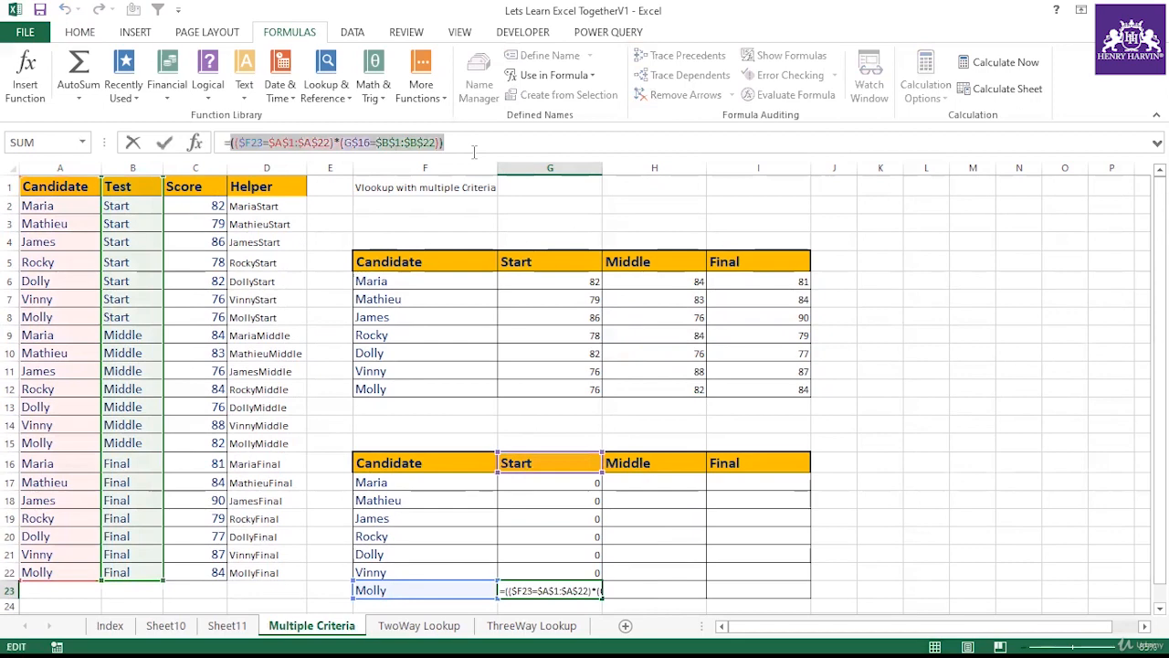
key(F9)
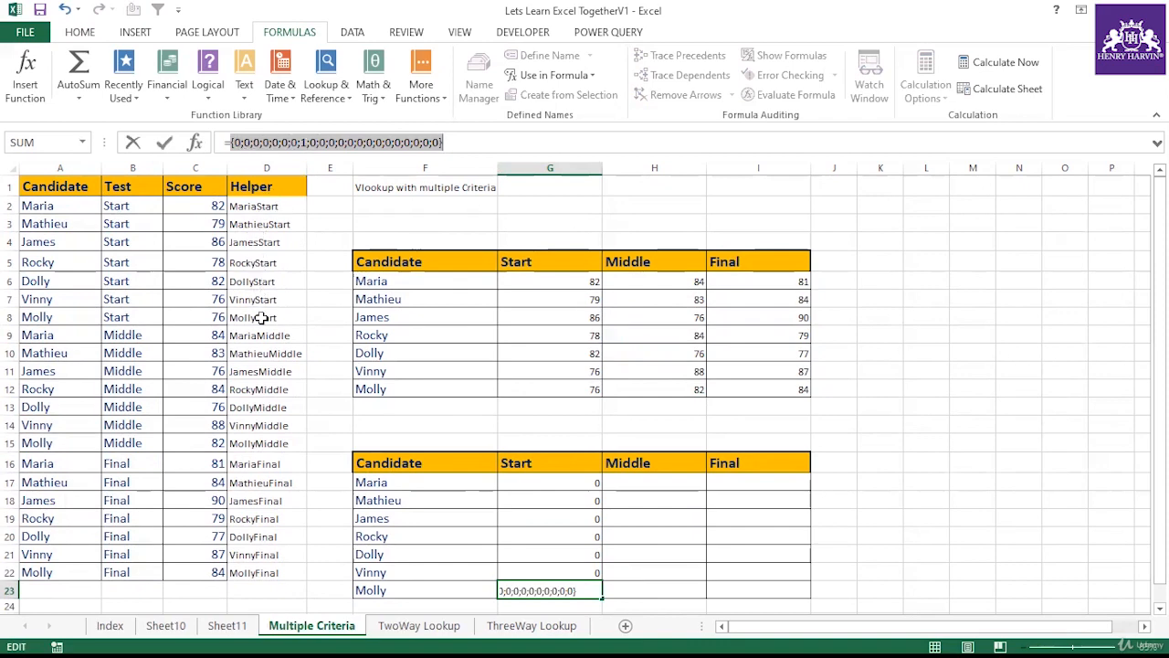
key(Escape)
click(564, 482)
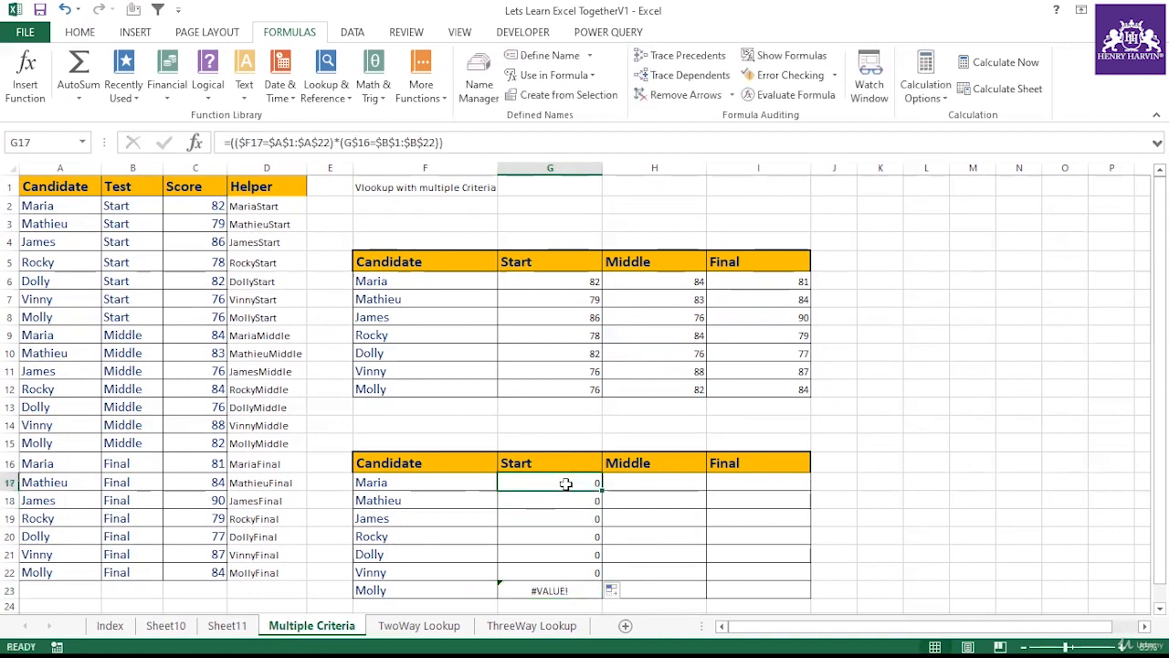
Step: Examine G17's formula in the formula bar
drag(231, 141, 444, 142)
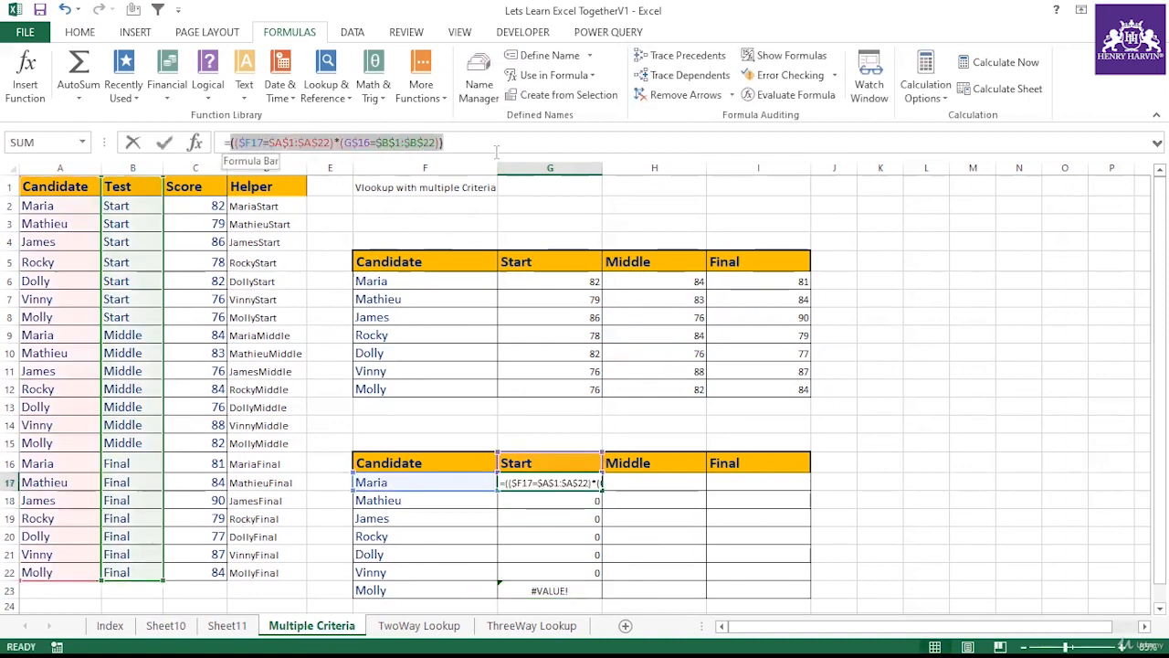
key(Return)
click(559, 483)
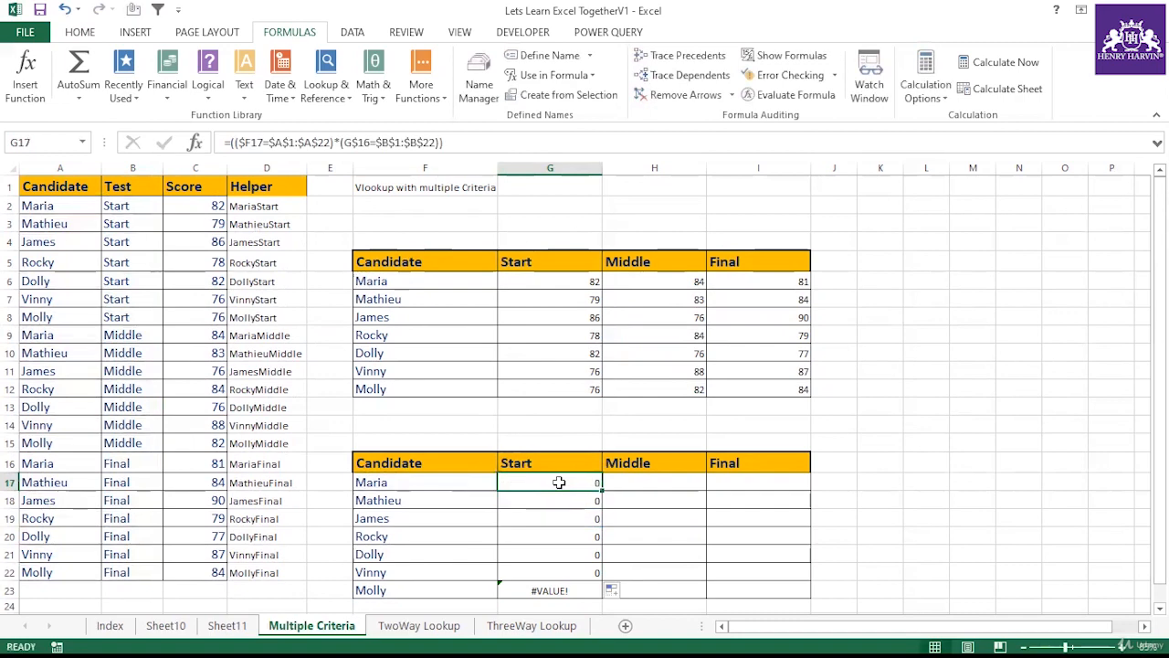
click(231, 141)
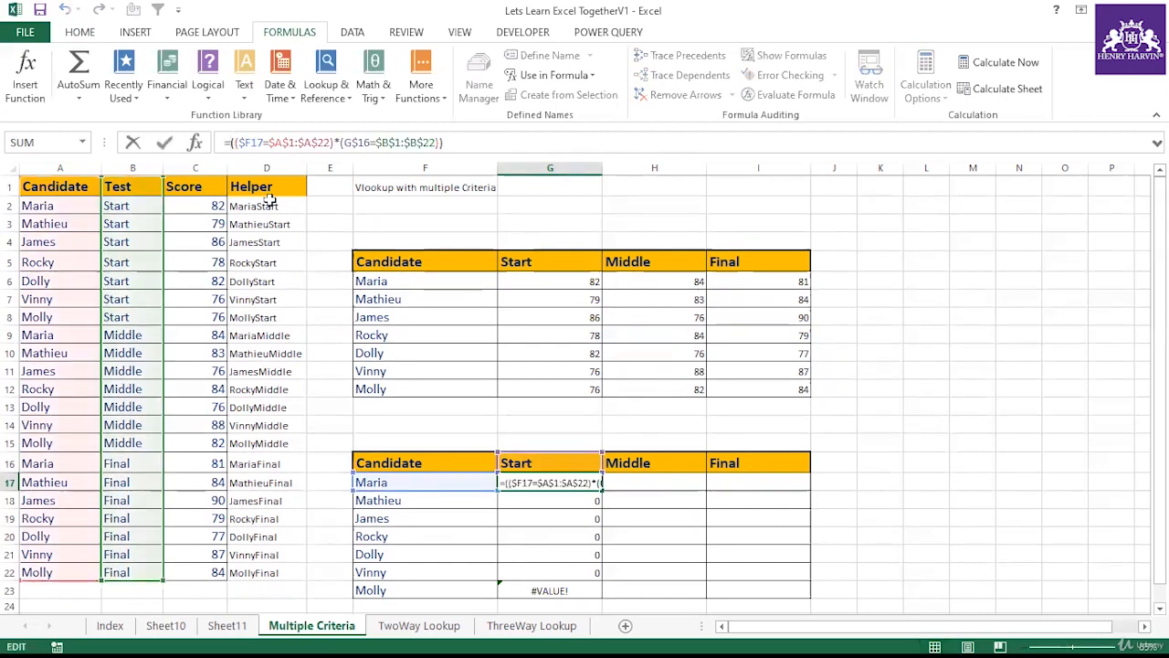
click(581, 503)
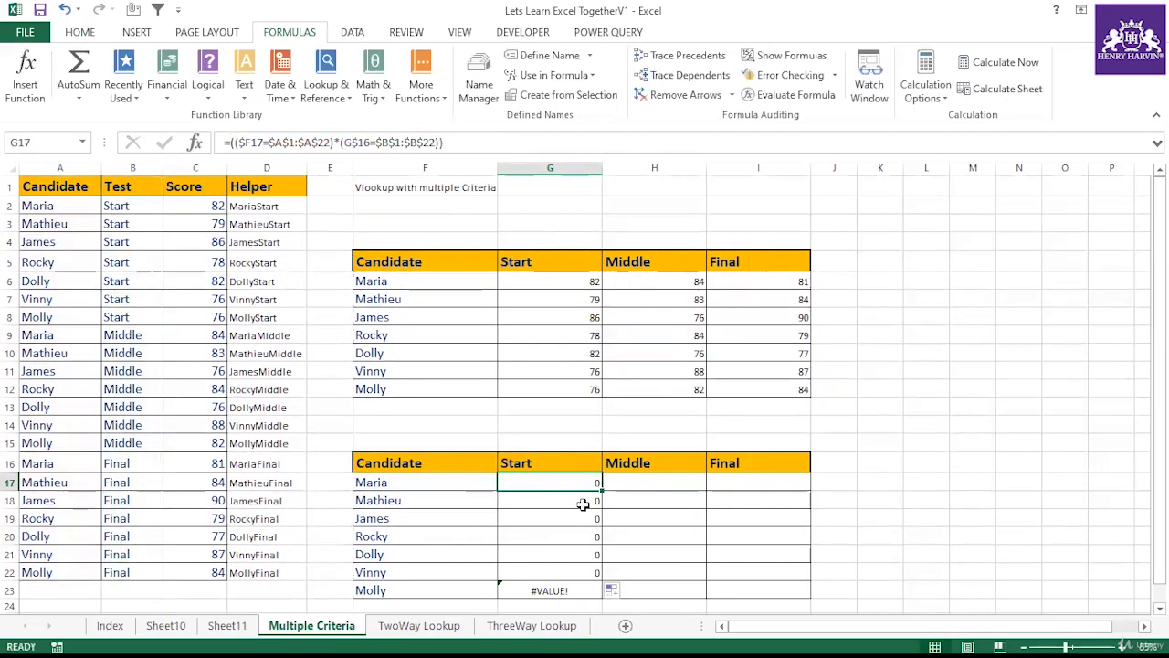
Step: Wrap G19's product array in MATCH with lookup value 1 and match type 0
click(574, 523)
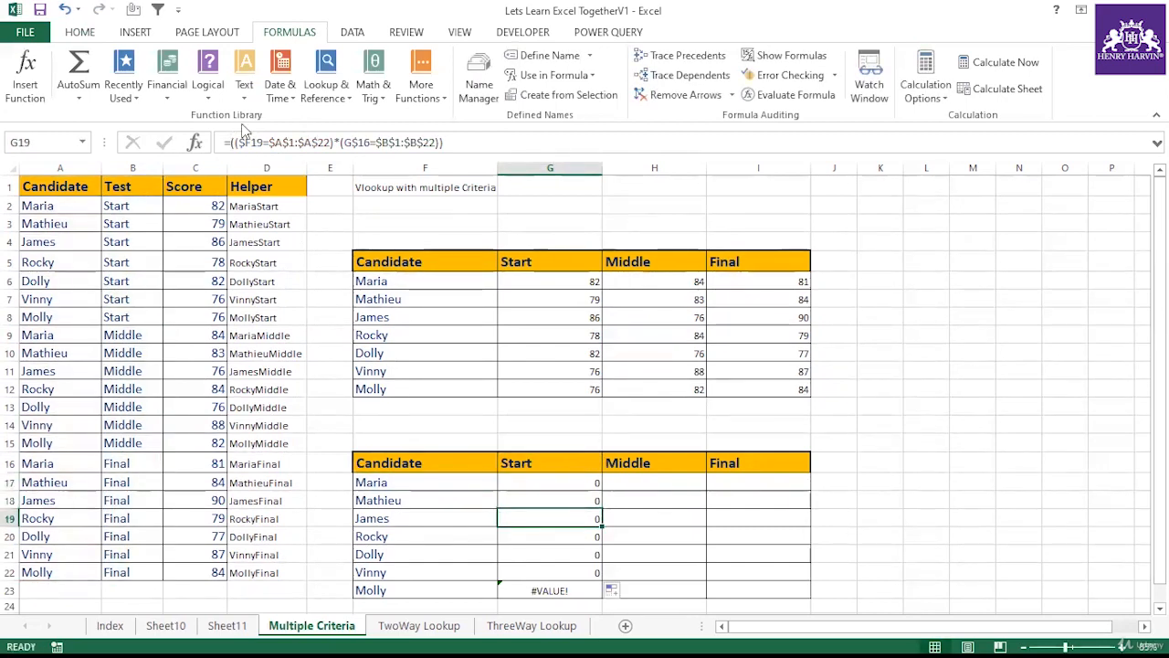
click(231, 142)
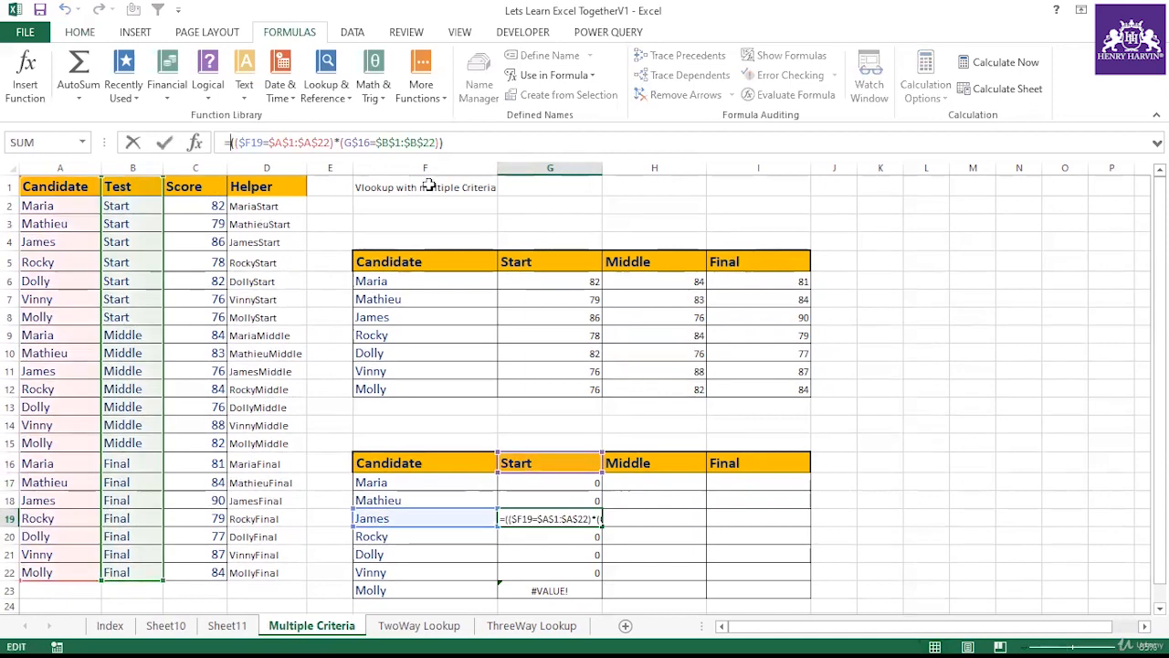
key(BackSpace)
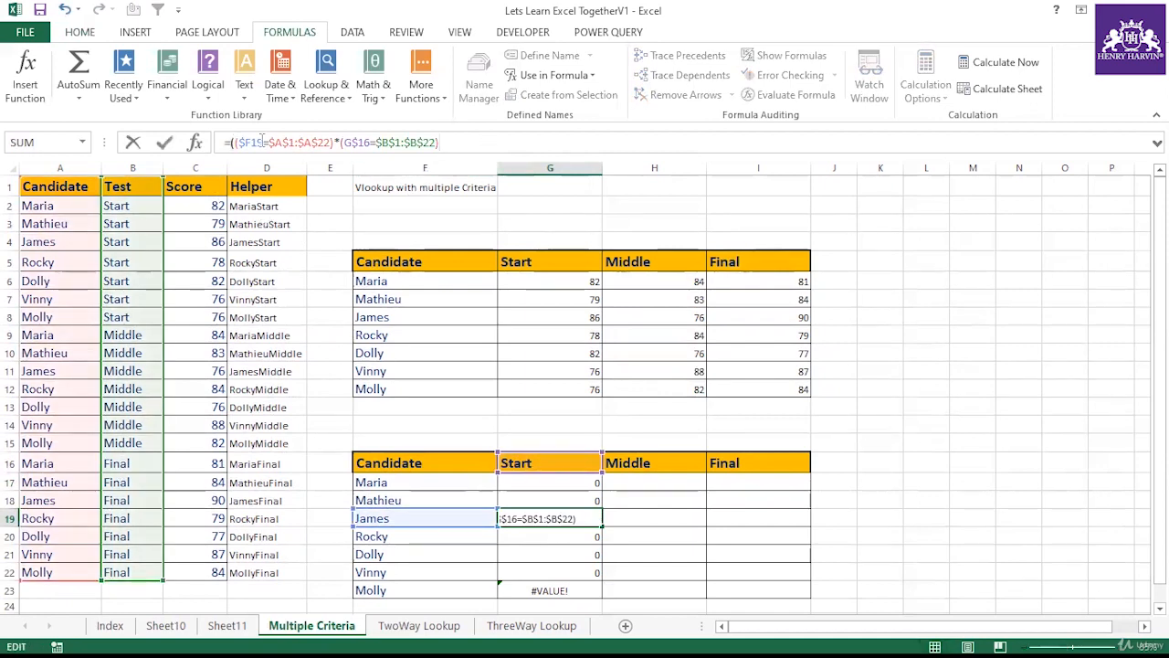
key(BackSpace)
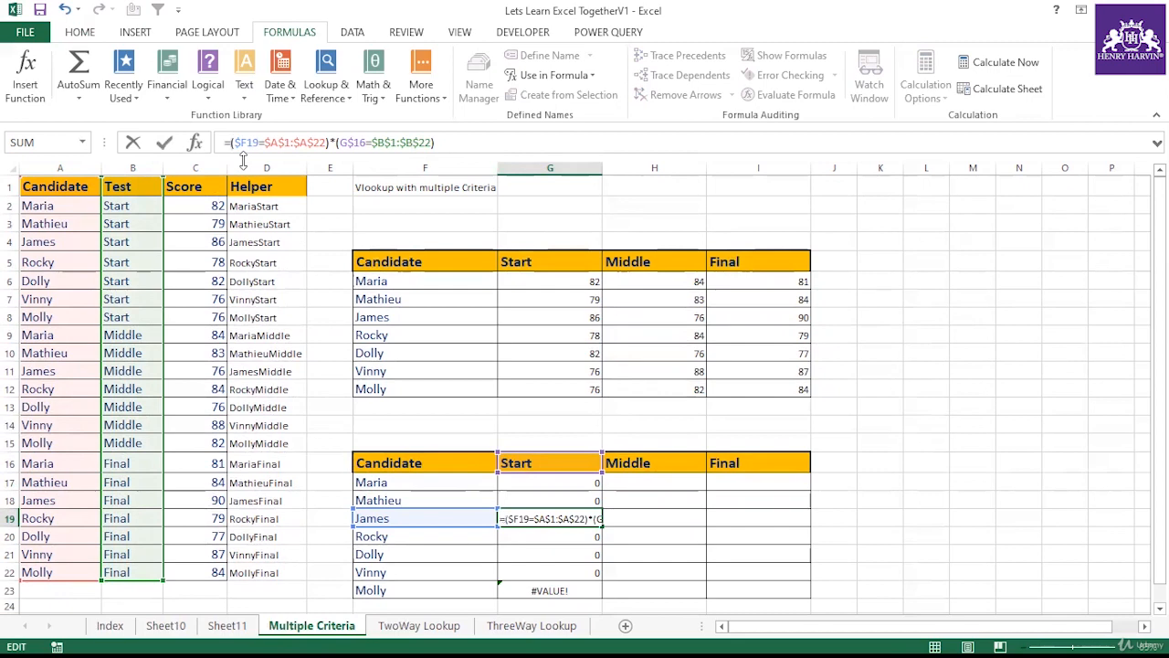
text(Match()
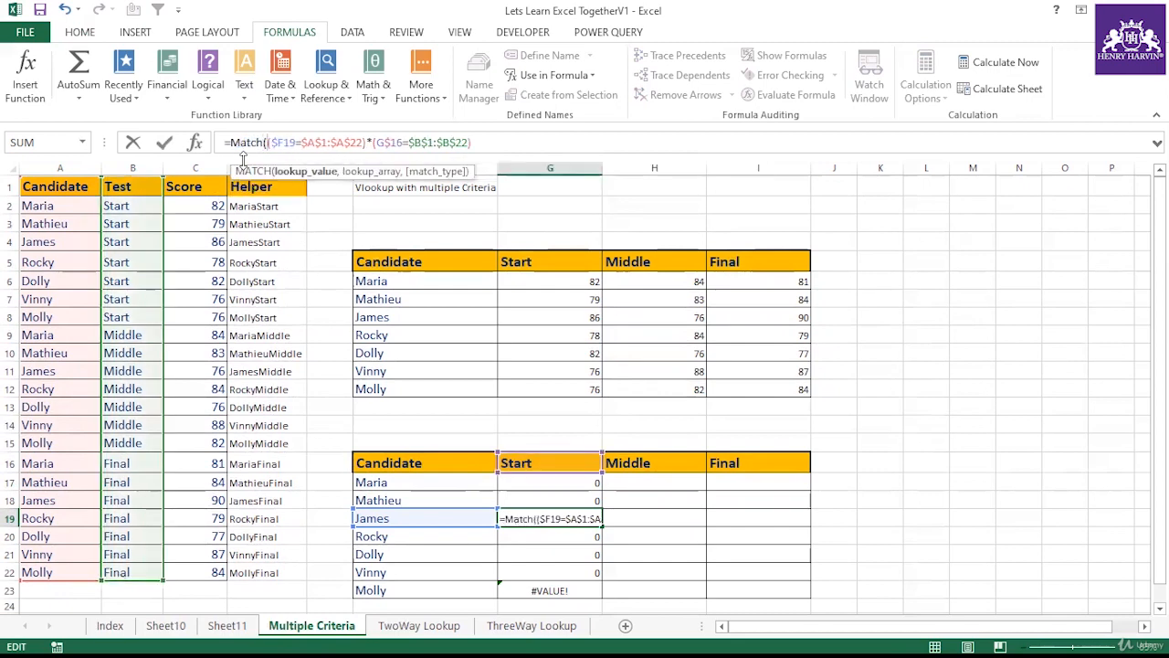
text(1,)
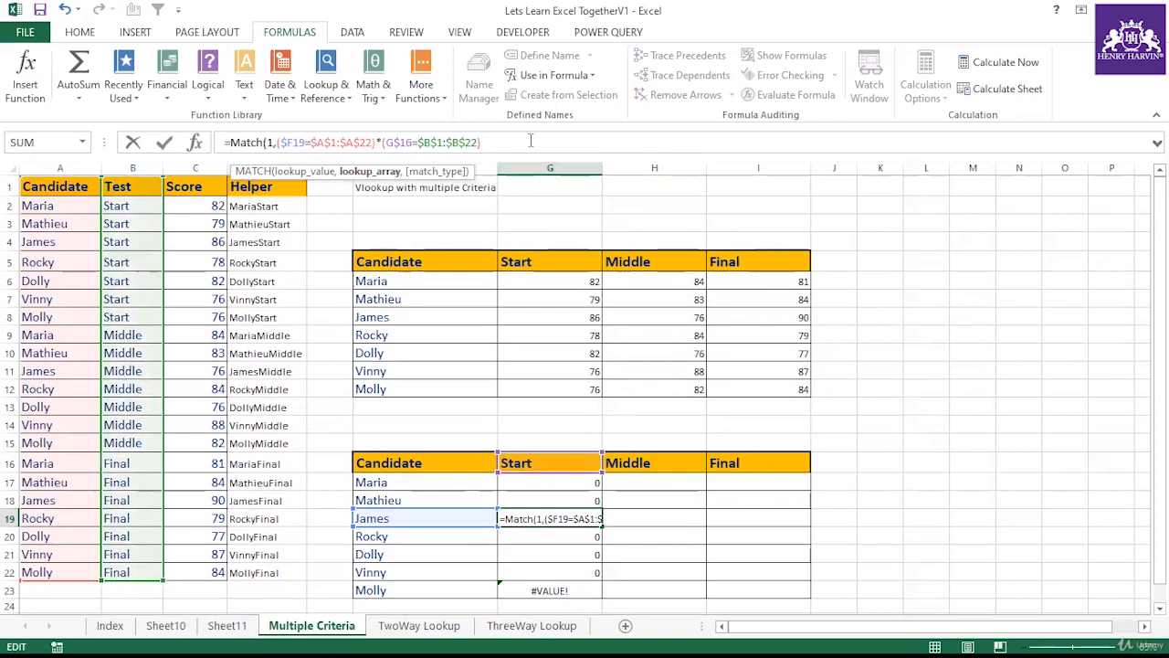
text(,0)
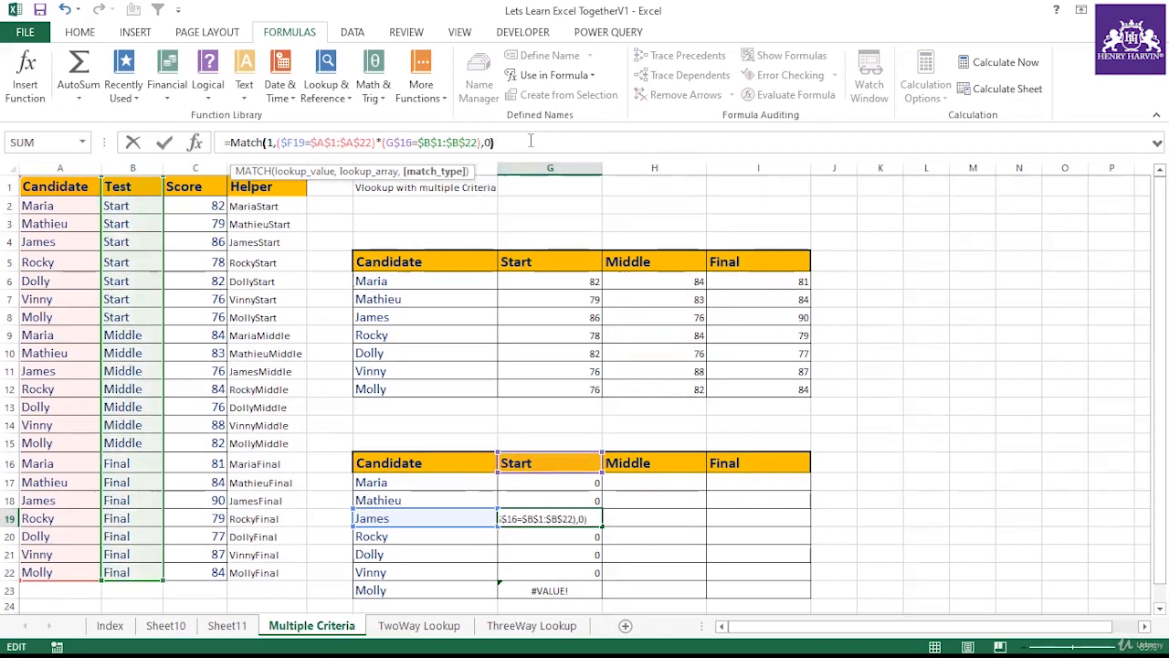
key(Return)
Step: Re-enter G19's formula as an array formula and fill it down through G23
click(577, 515)
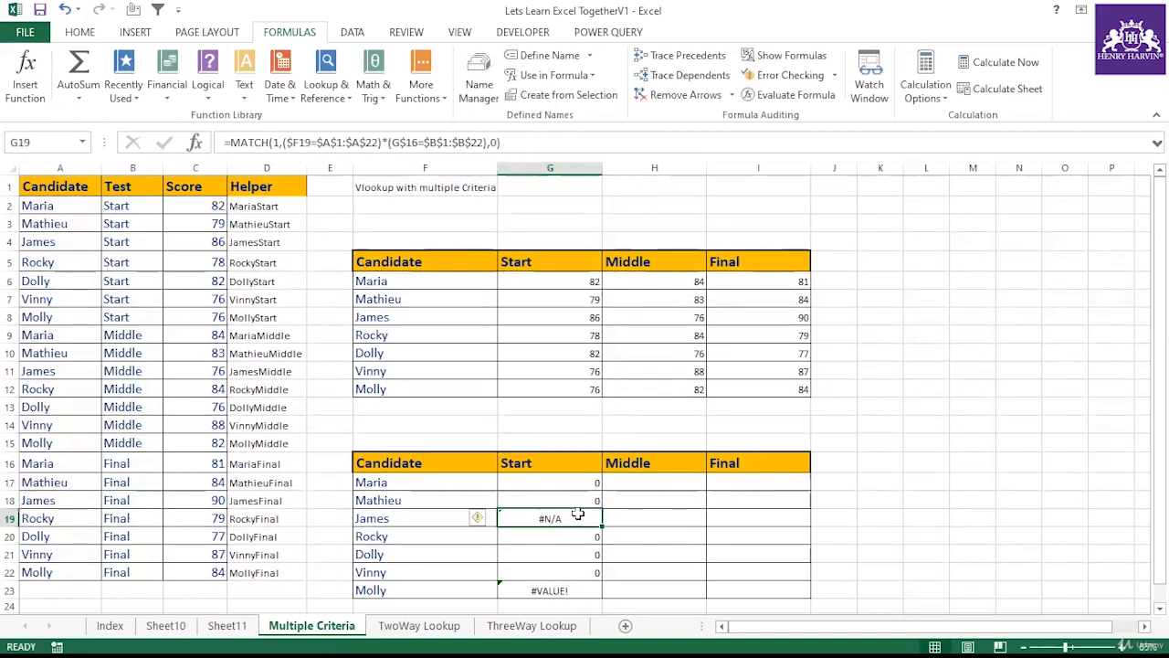
double_click(577, 514)
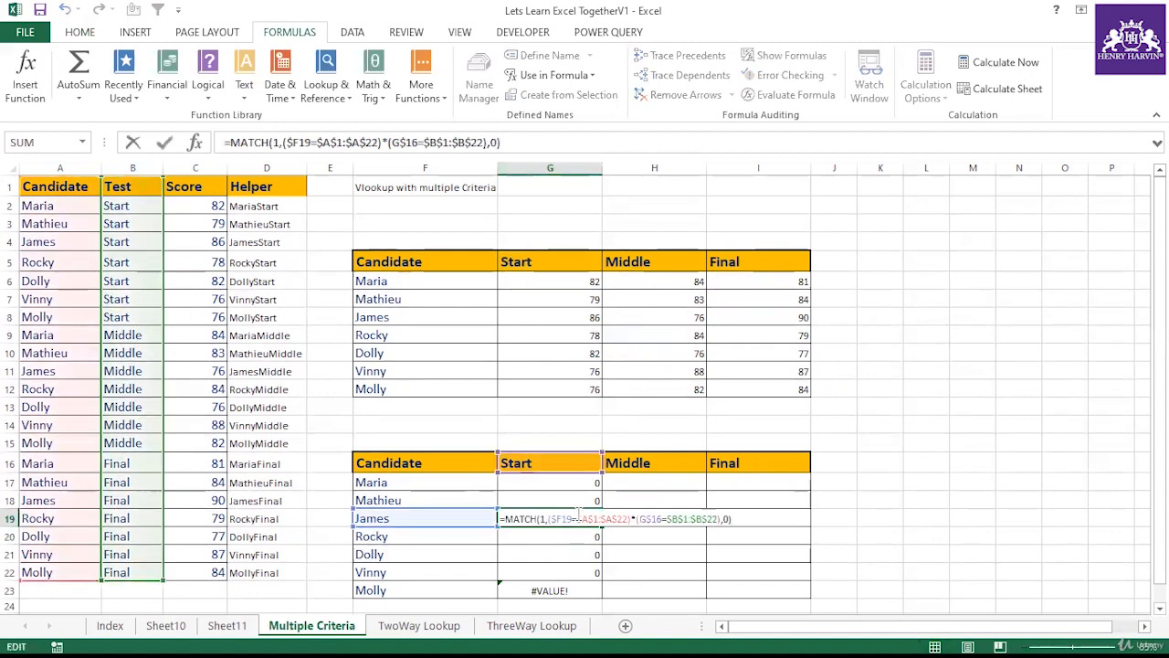
key(ctrl+shift+Return)
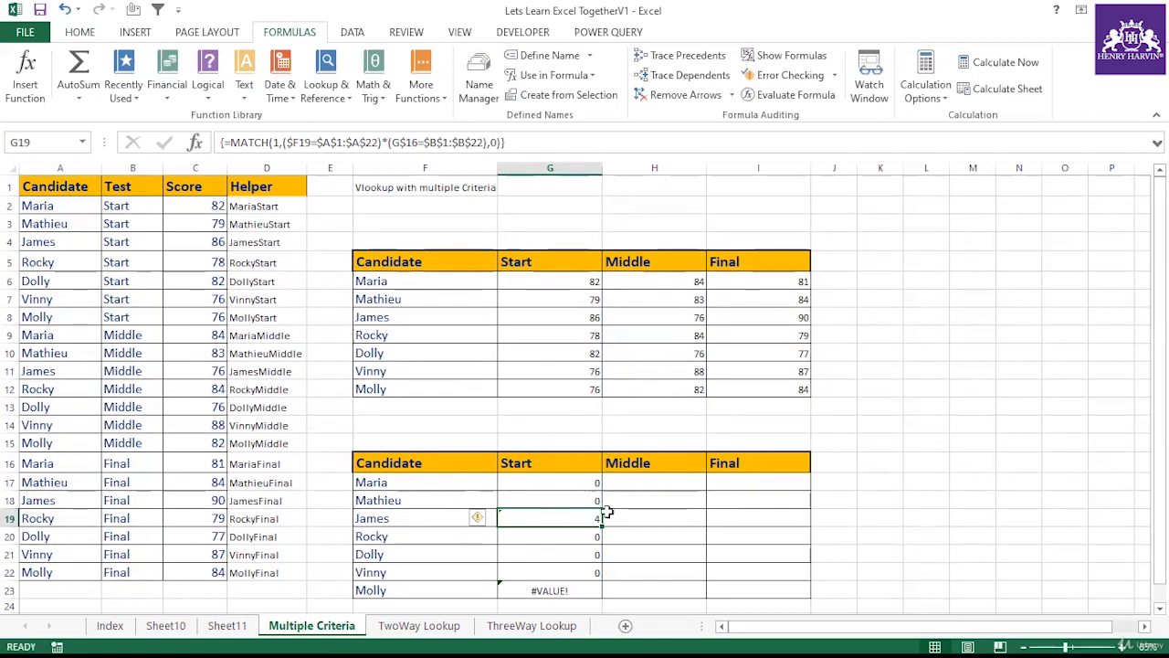
drag(601, 522, 601, 594)
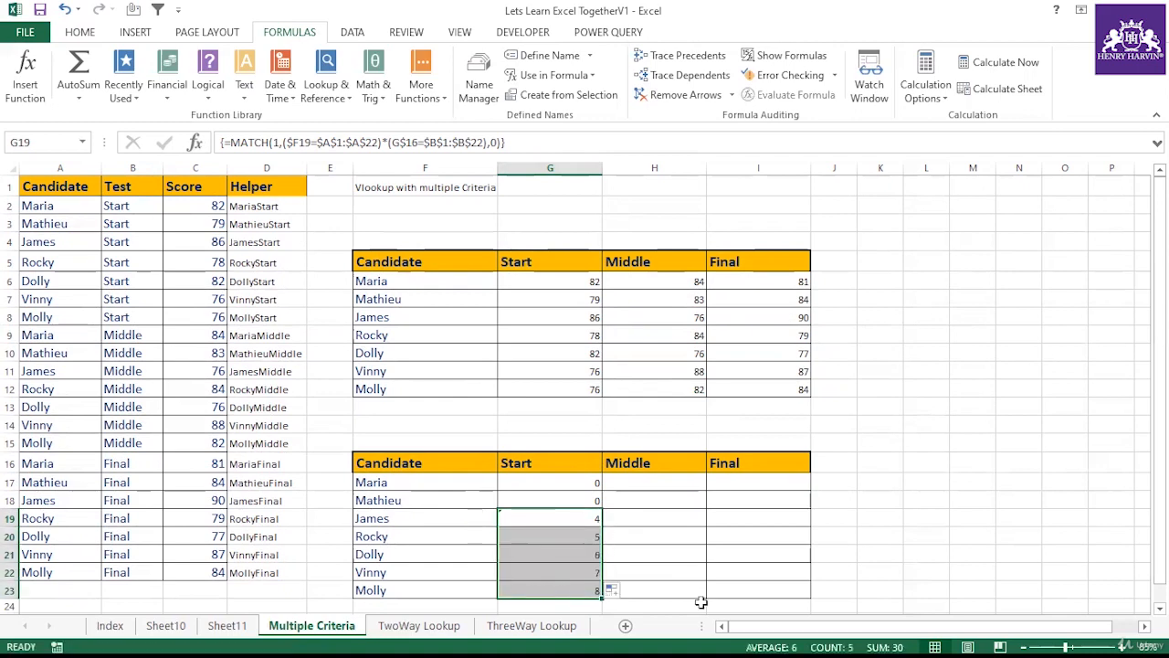
Step: Clear the Start column formulas from G17 to G23
click(594, 483)
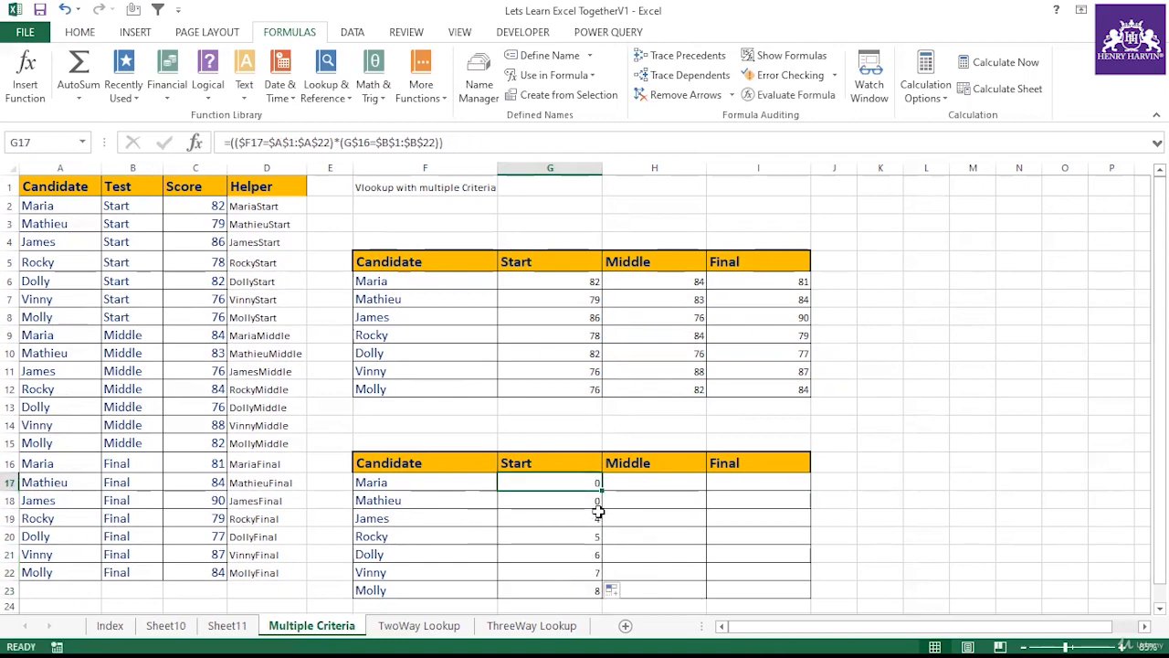
click(599, 512)
click(541, 147)
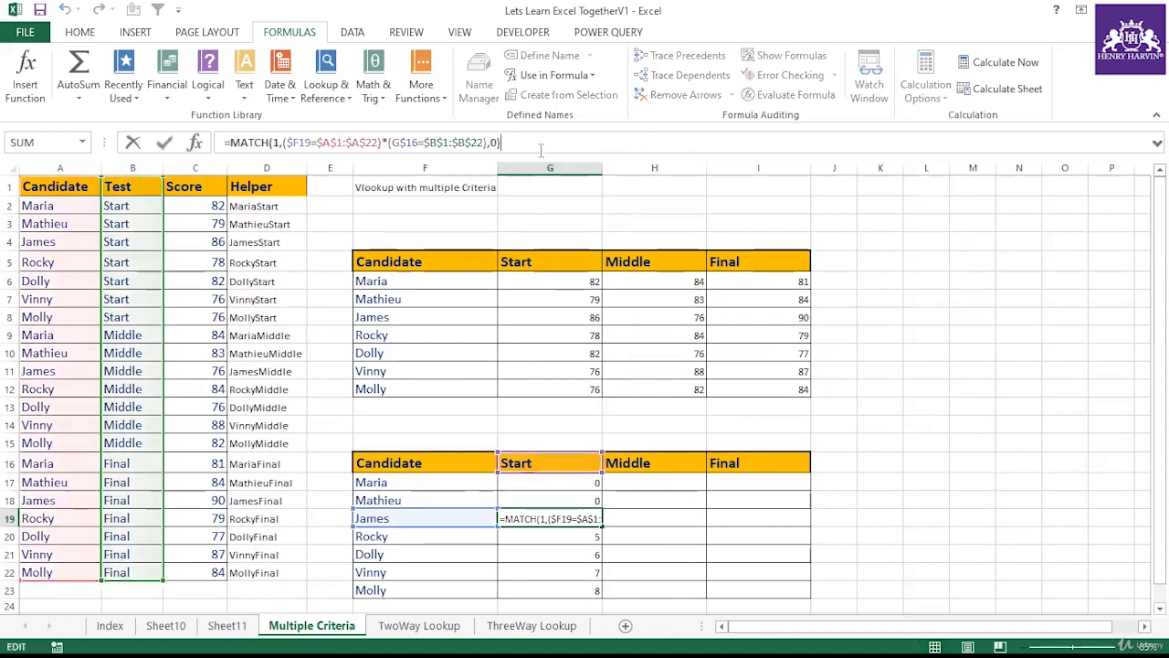
click(549, 485)
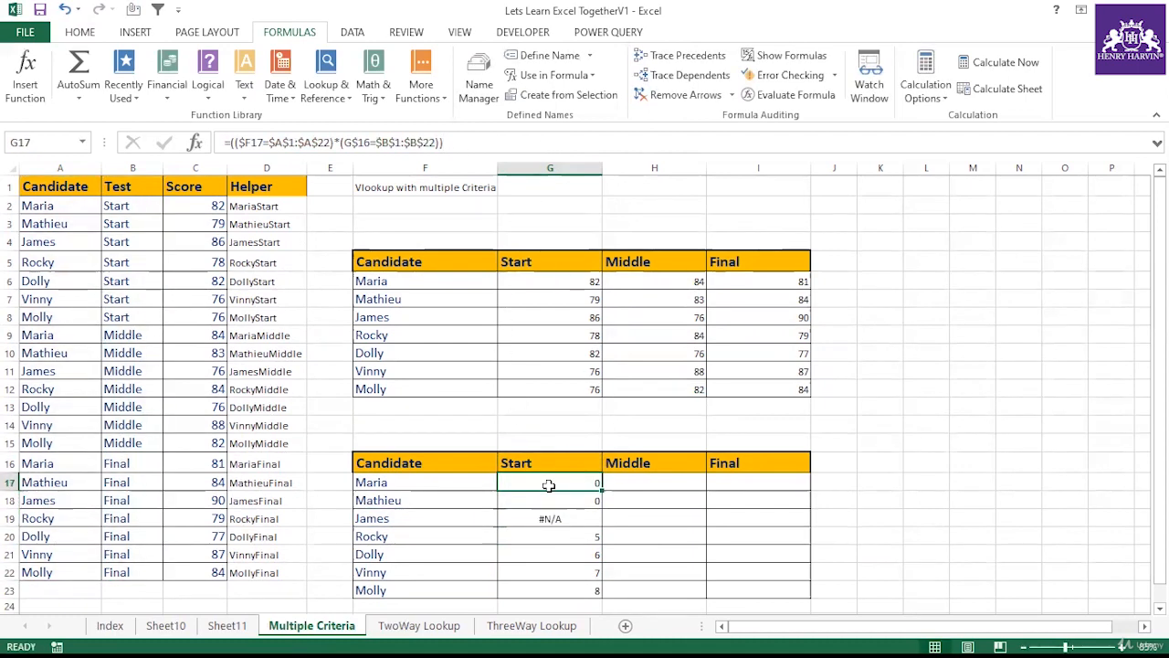
key(ctrl+v)
drag(605, 487, 598, 592)
click(676, 556)
click(595, 482)
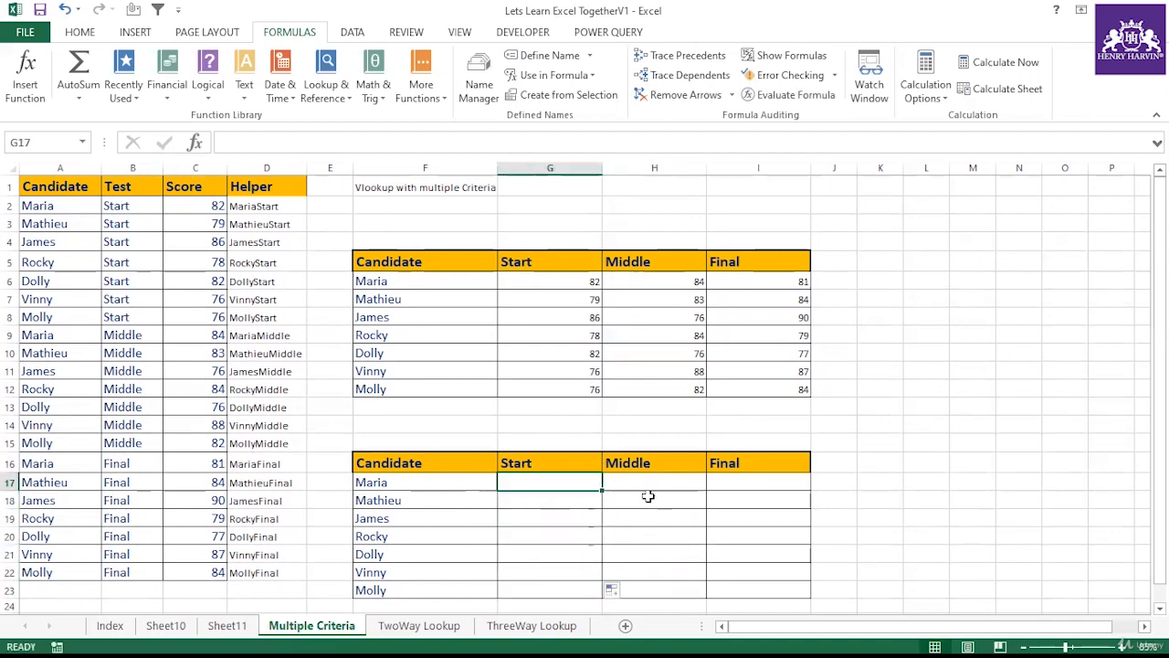
Step: Undo the clearing of the Start column cells
click(592, 466)
click(575, 476)
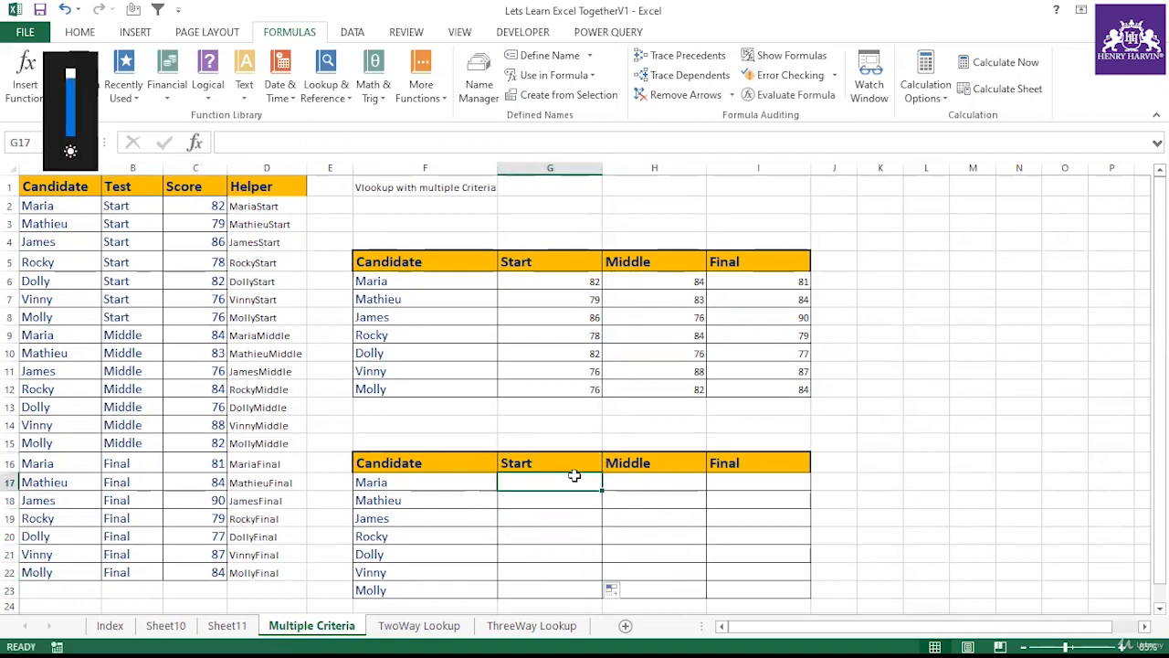
double_click(574, 476)
click(652, 512)
click(580, 494)
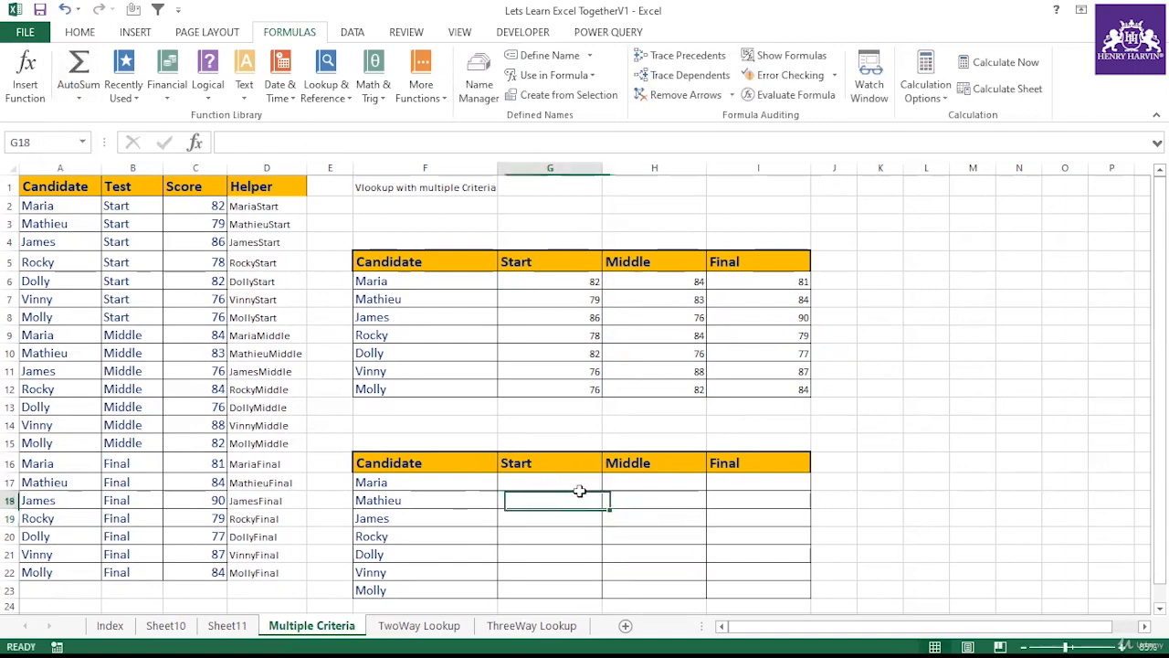
click(576, 486)
click(573, 500)
key(ctrl+z)
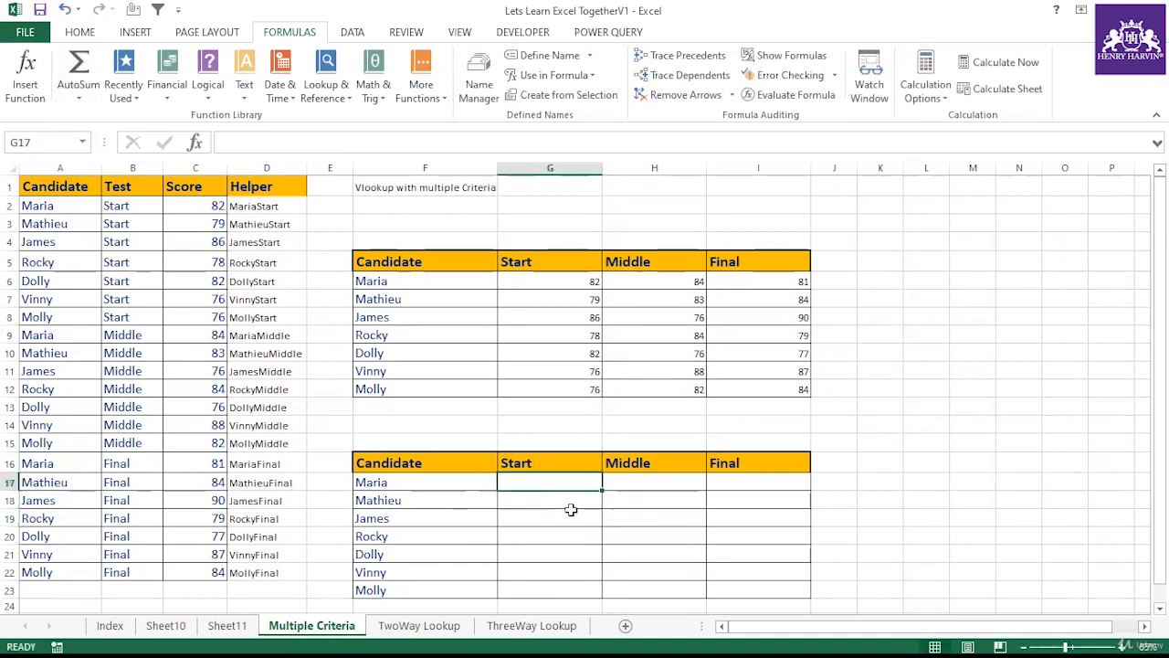
click(644, 526)
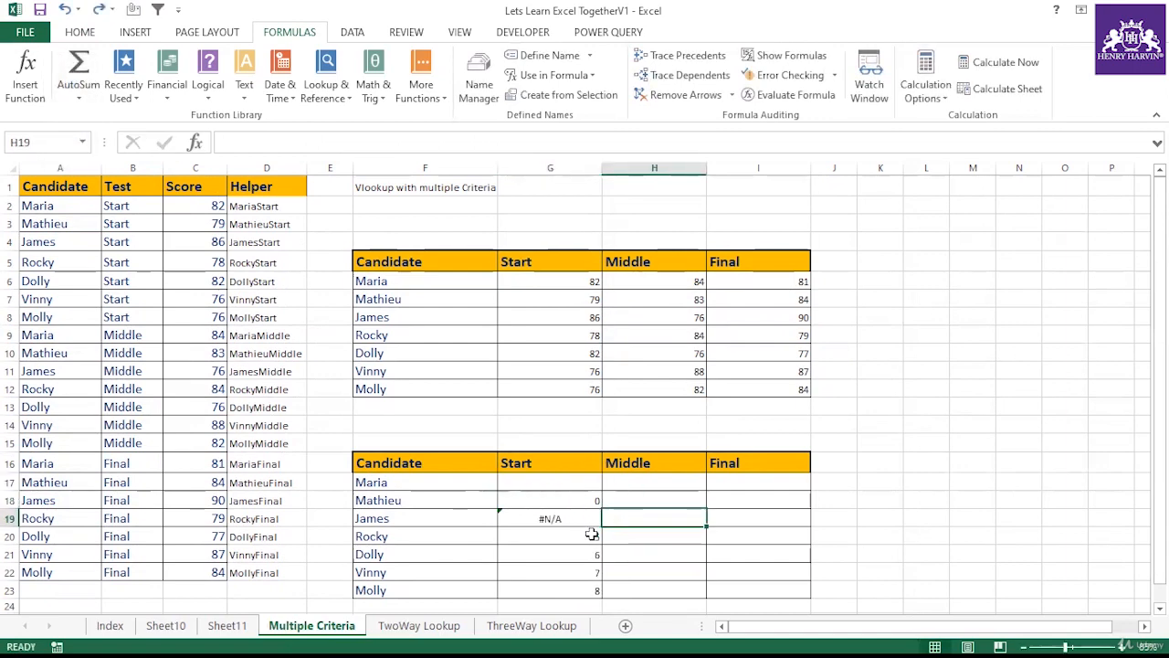
Step: Copy G20's MATCH formula text from the formula bar and enter it in G17
click(593, 534)
click(327, 144)
drag(329, 146, 233, 144)
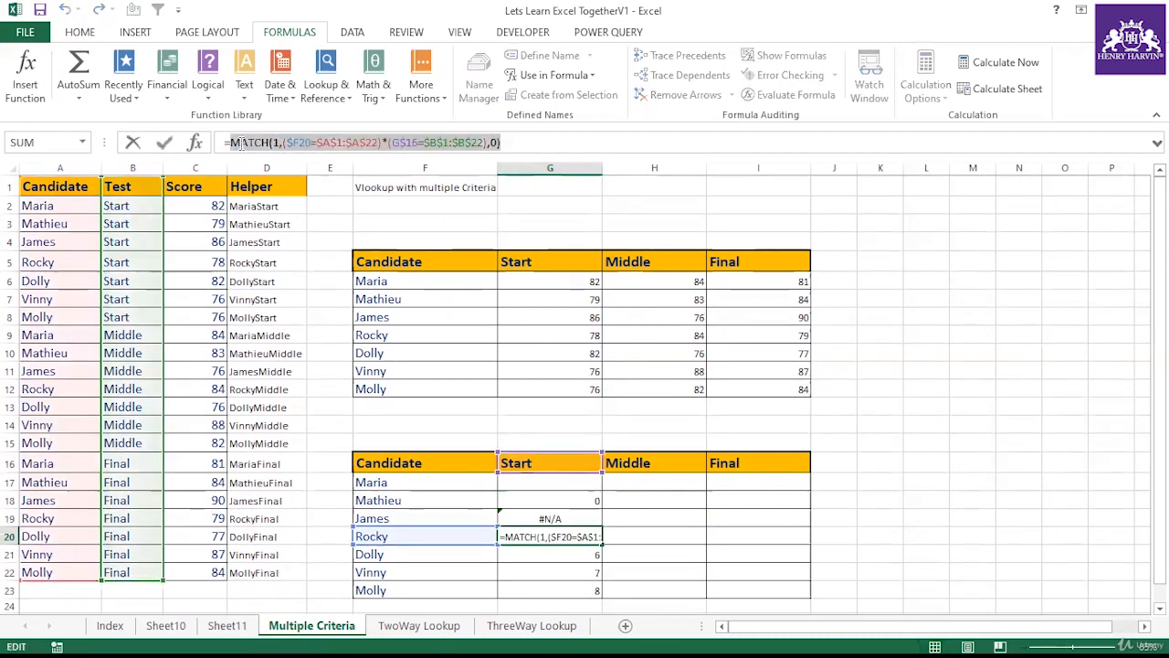
key(ctrl+c)
key(Escape)
click(574, 482)
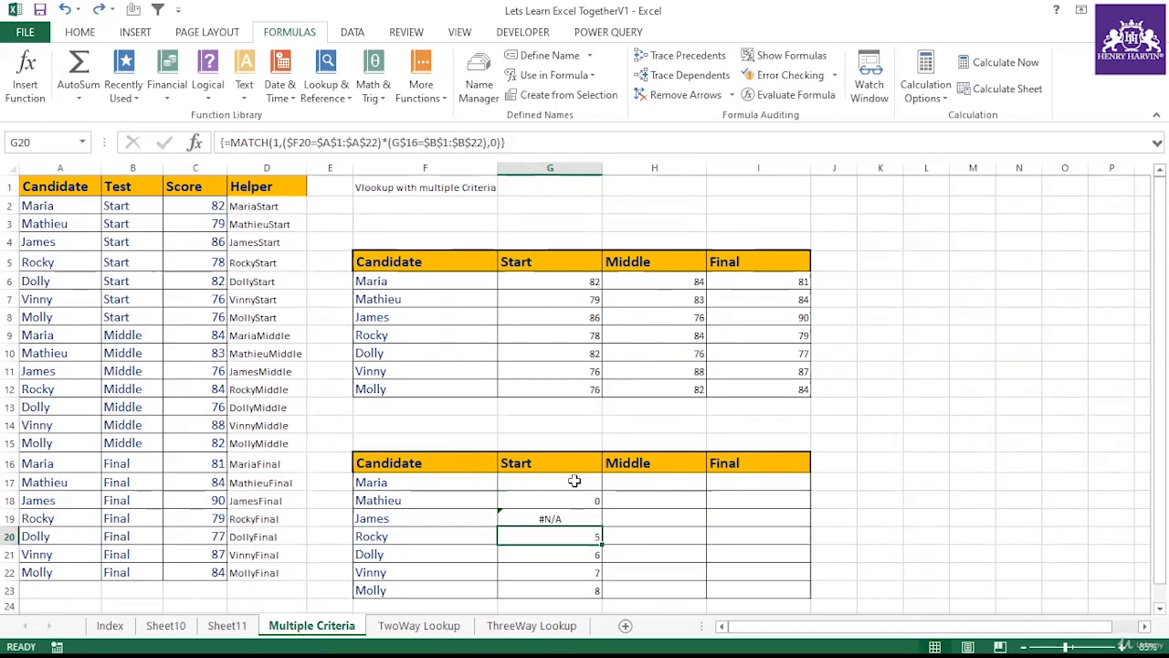
text(=)
key(ctrl+v)
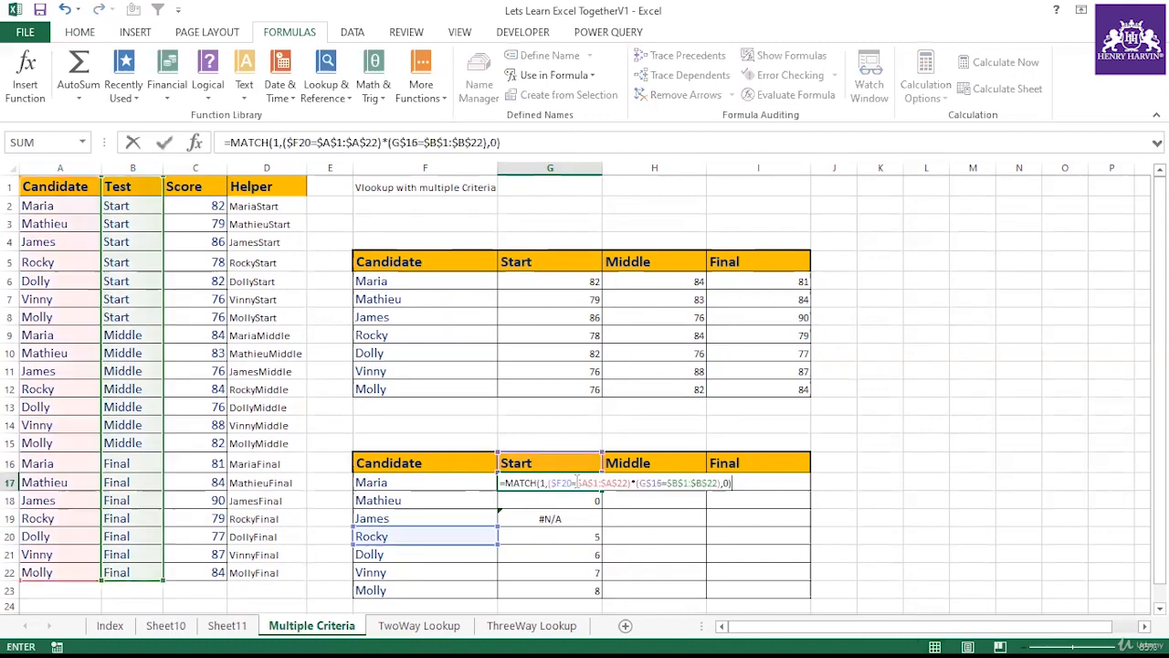
key(ctrl+Return)
Step: Confirm G17 as an array formula, then fill it down to G23 and across through the Final column
drag(604, 491, 605, 594)
click(569, 482)
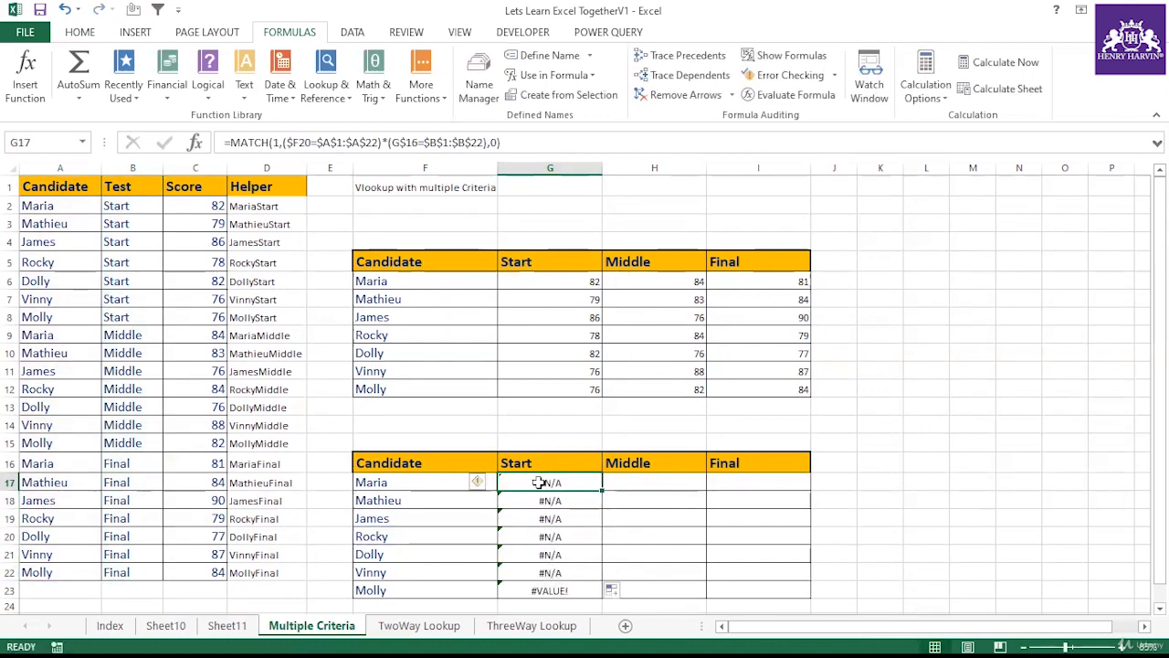
double_click(540, 481)
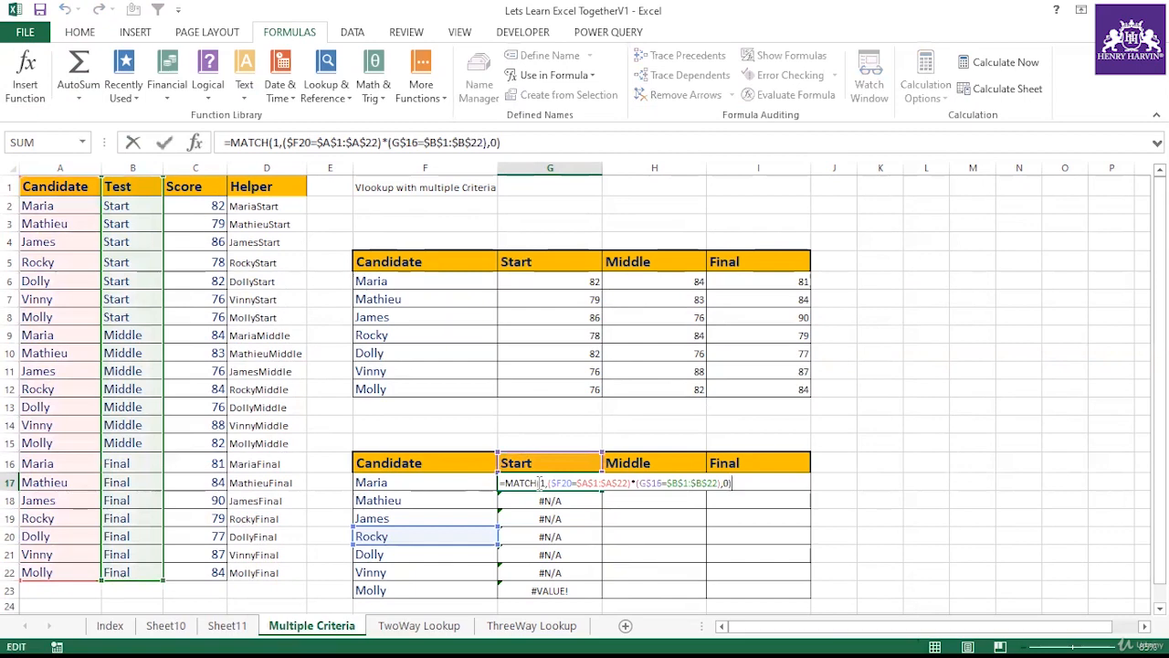
key(ctrl+shift+Return)
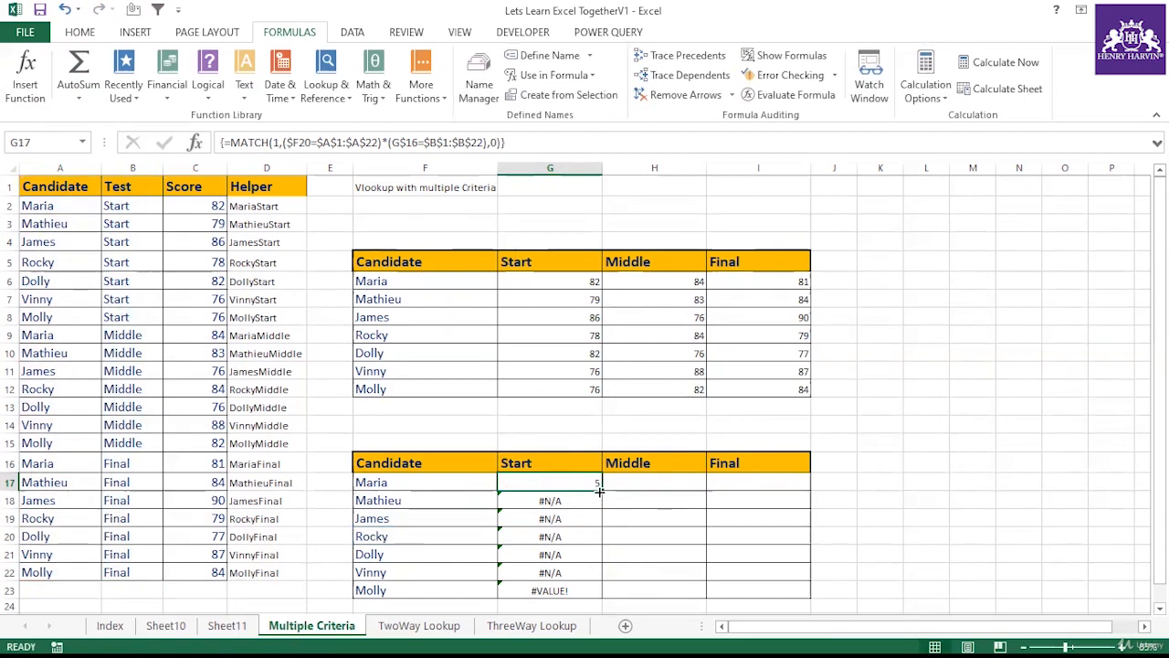
drag(600, 491, 605, 596)
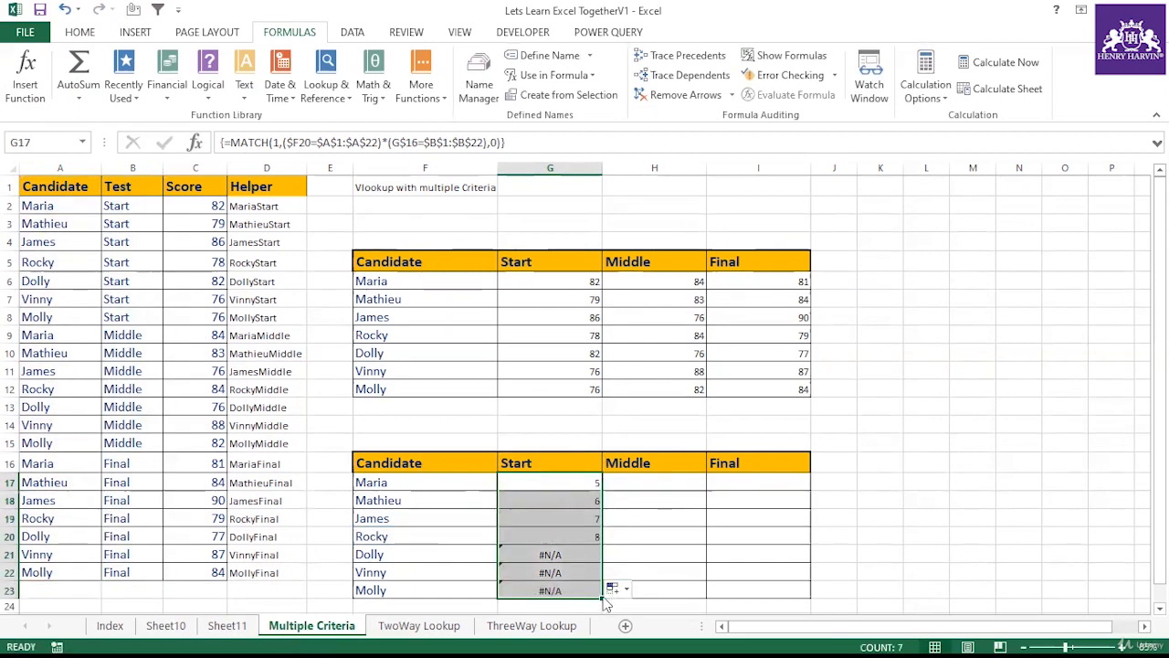
drag(603, 600, 788, 599)
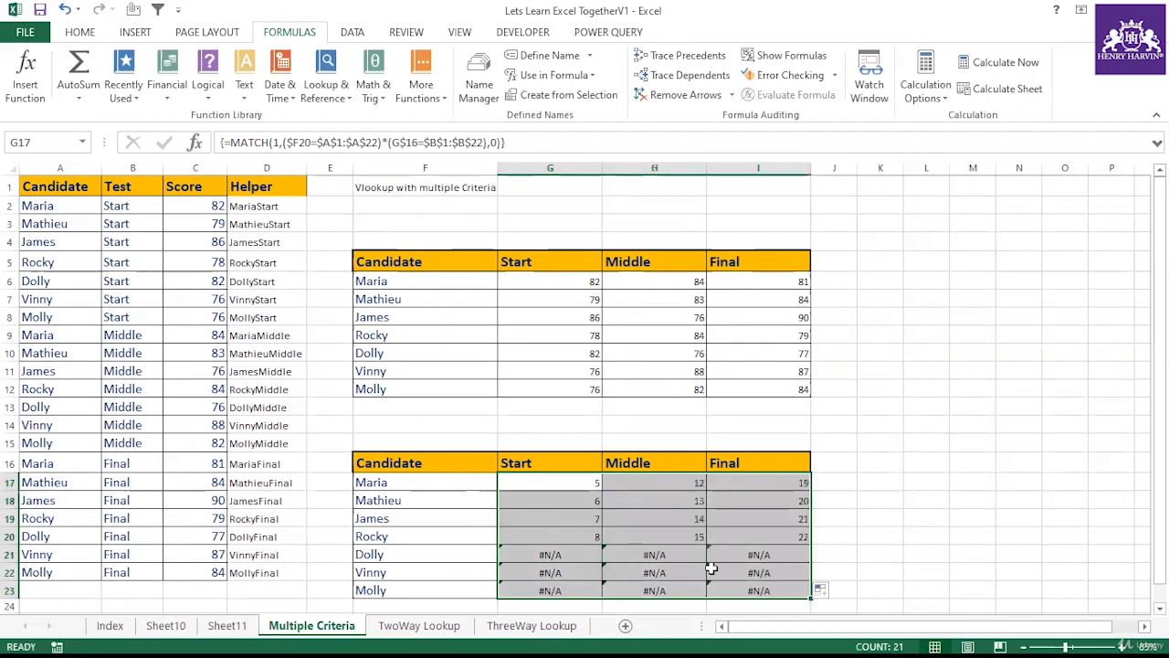
Step: Inspect the formulas in G20 and G21 and re-confirm G21 as an array formula
click(573, 554)
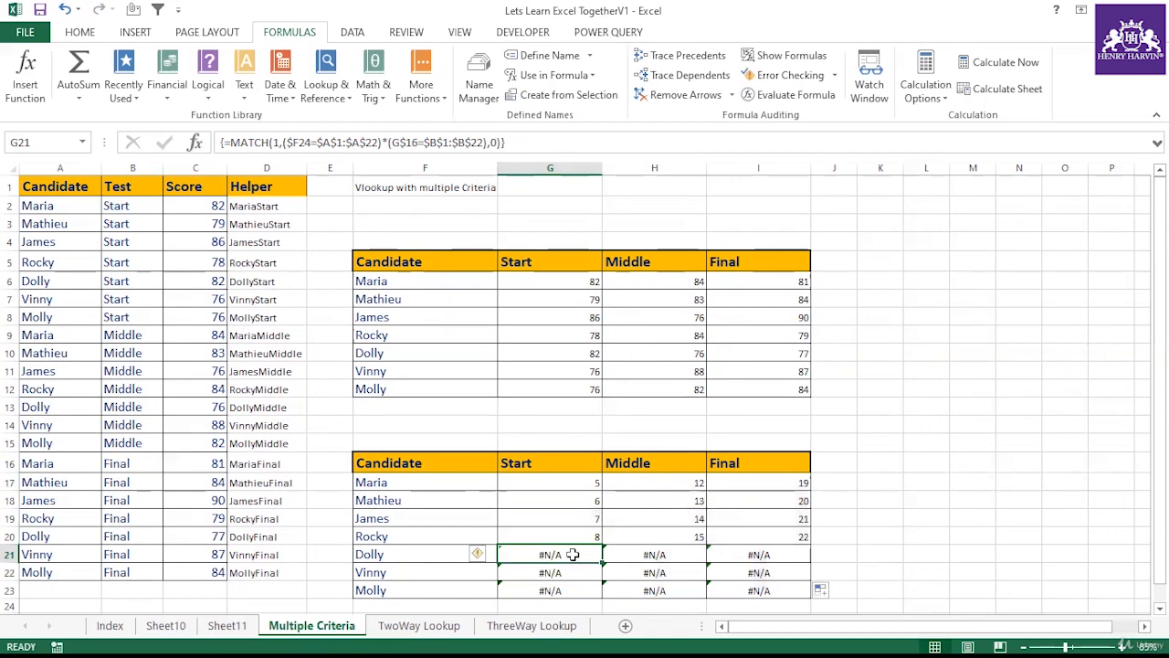
click(581, 539)
drag(602, 546, 600, 596)
click(579, 558)
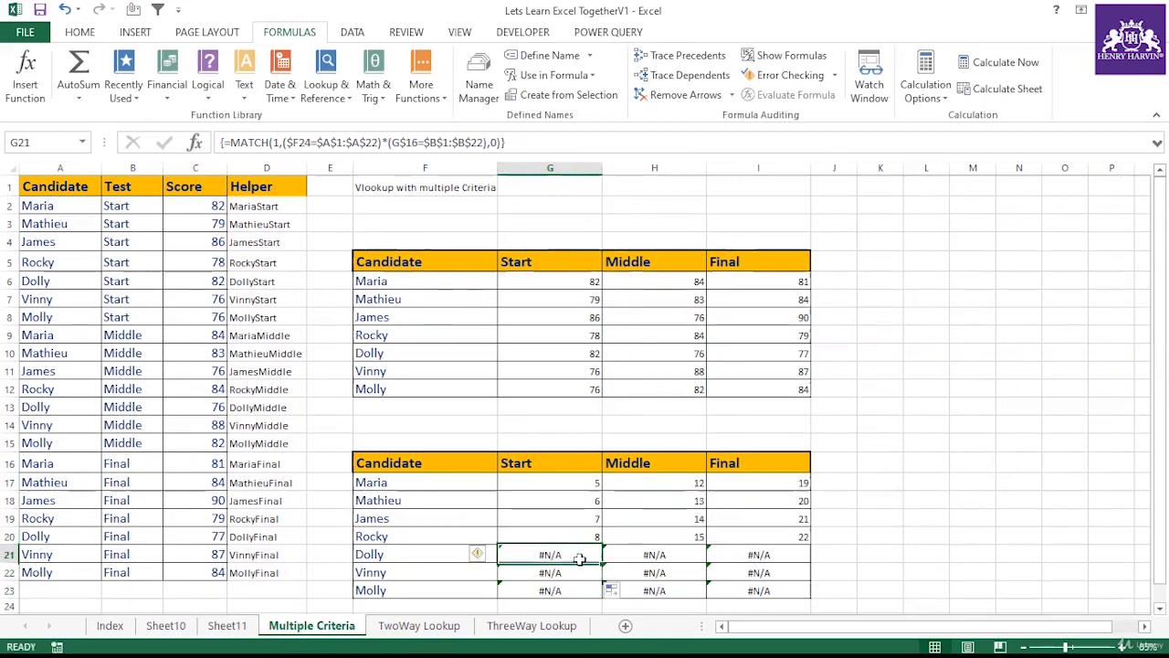
key(Up)
key(Up)
key(Up)
key(Right)
click(592, 551)
double_click(592, 551)
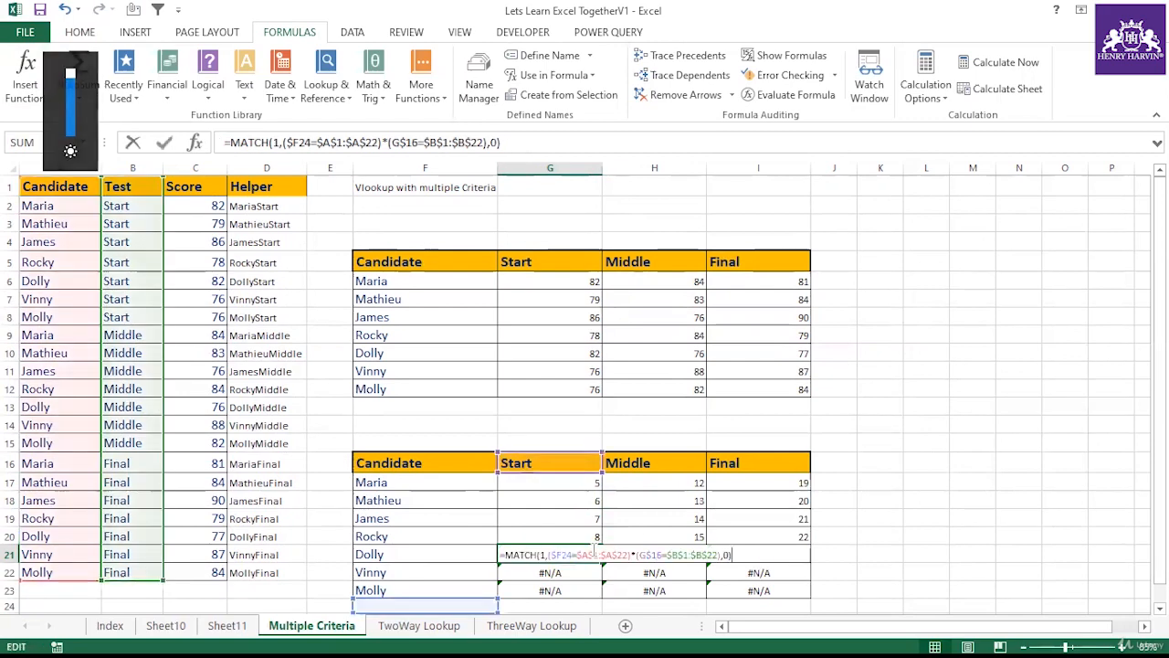
key(ctrl+shift+Return)
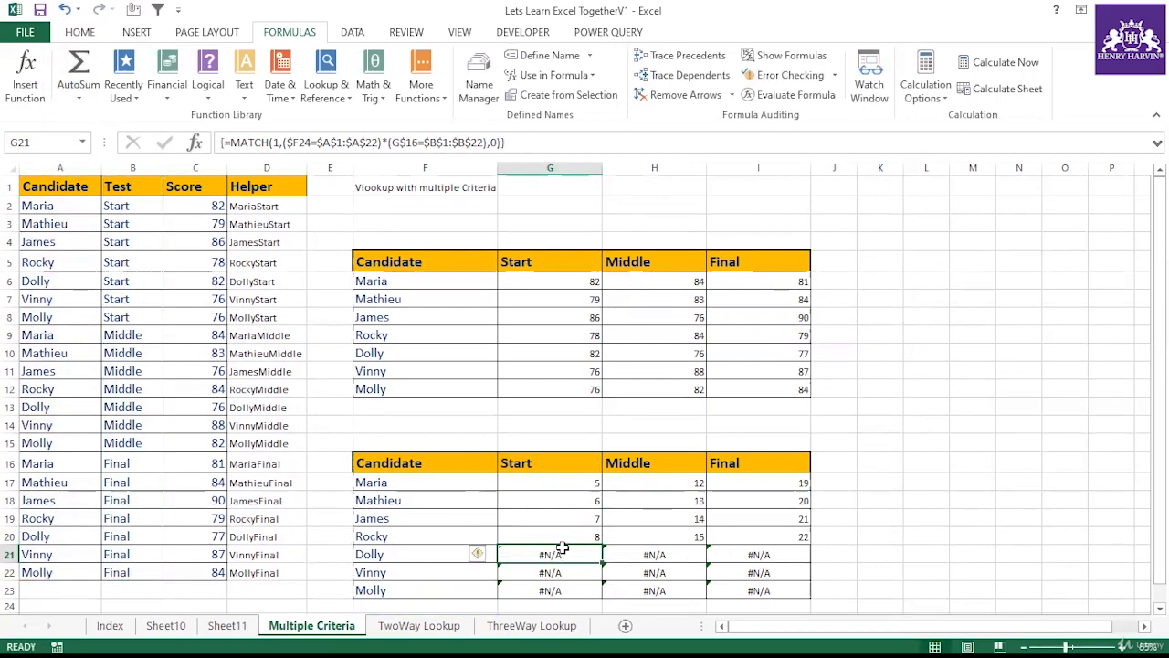
Step: Inspect the array MATCH formulas in cells G20 and G21 of the lower table's Start column
click(448, 551)
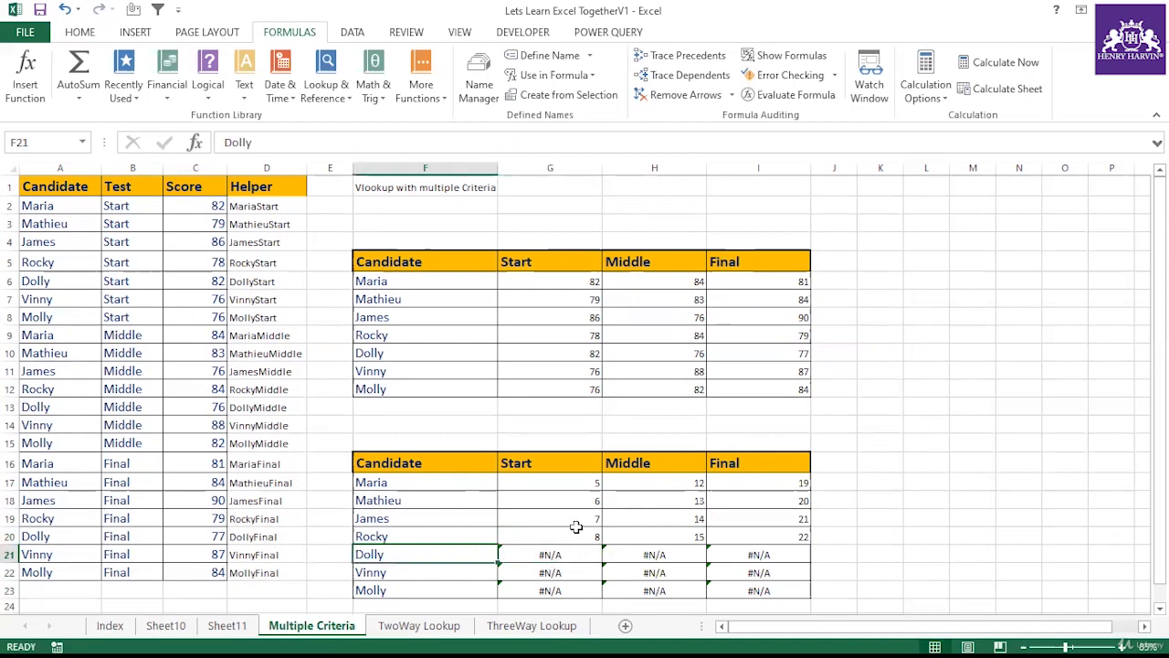
click(426, 533)
click(517, 463)
click(561, 530)
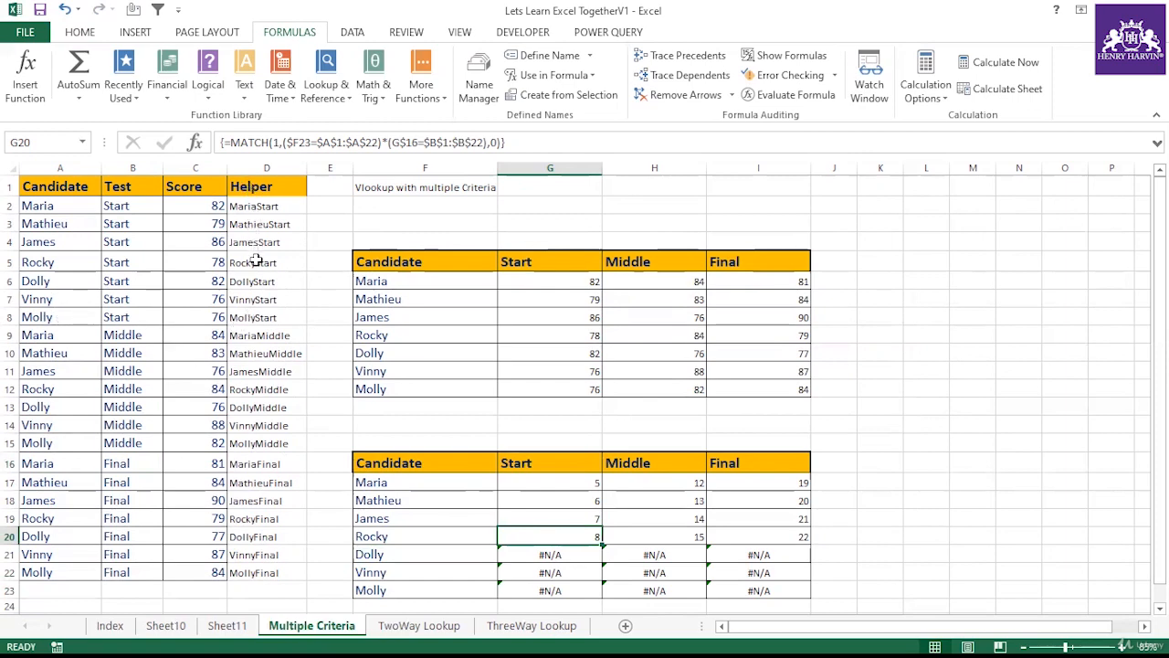
click(410, 539)
click(522, 465)
click(543, 535)
click(516, 141)
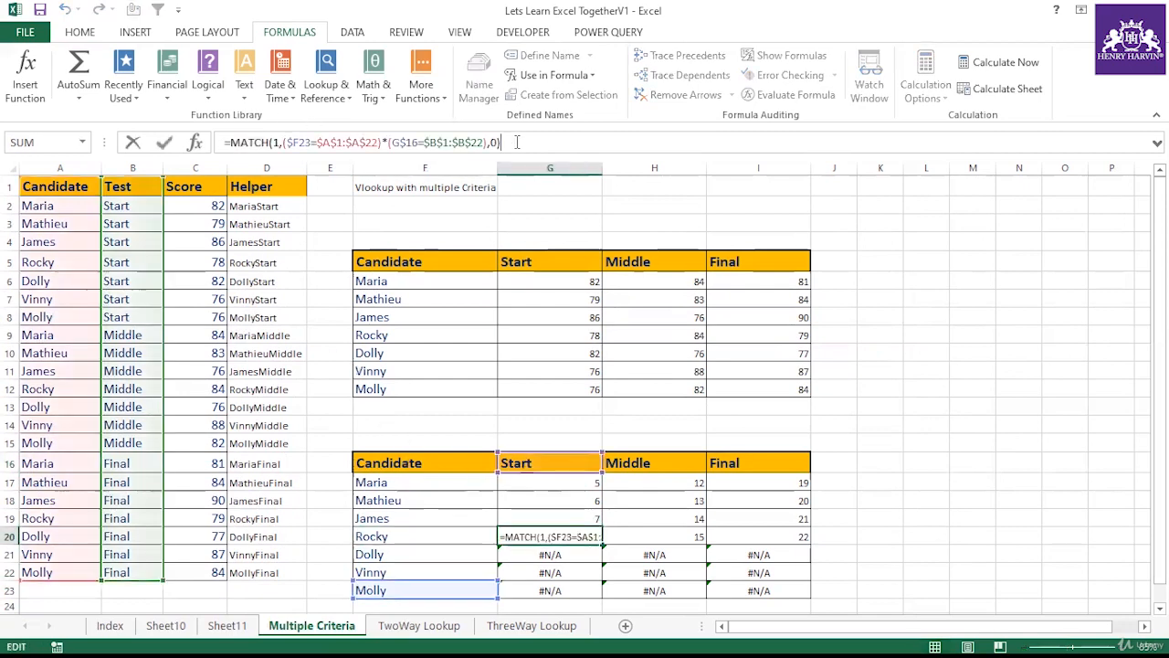
click(403, 536)
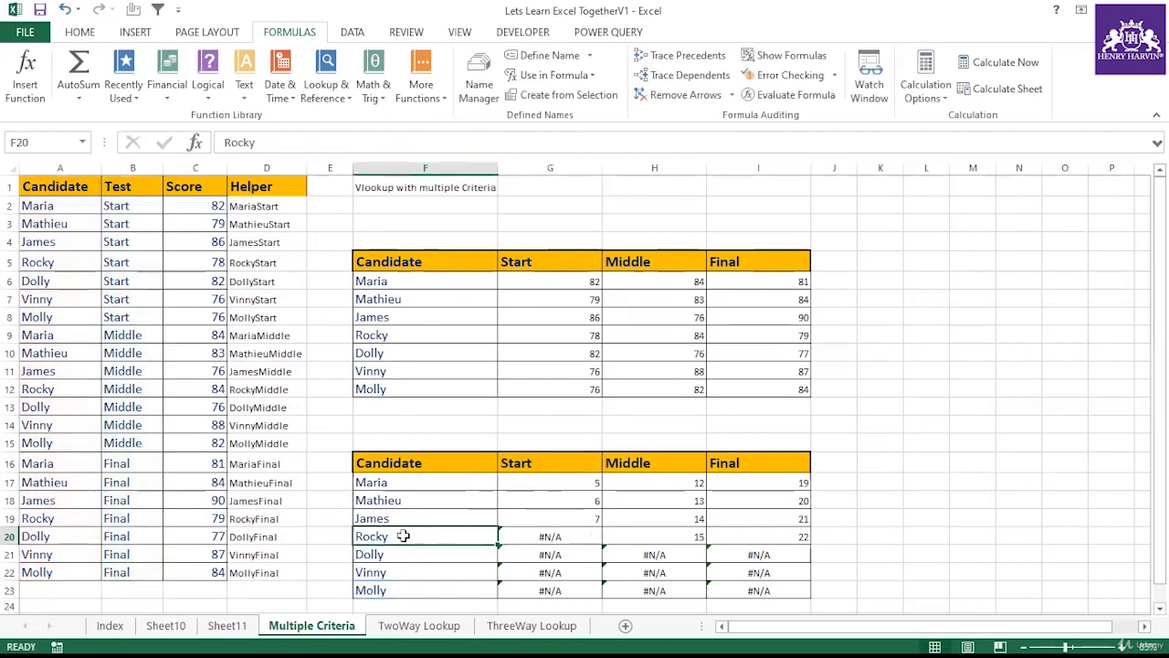
click(541, 535)
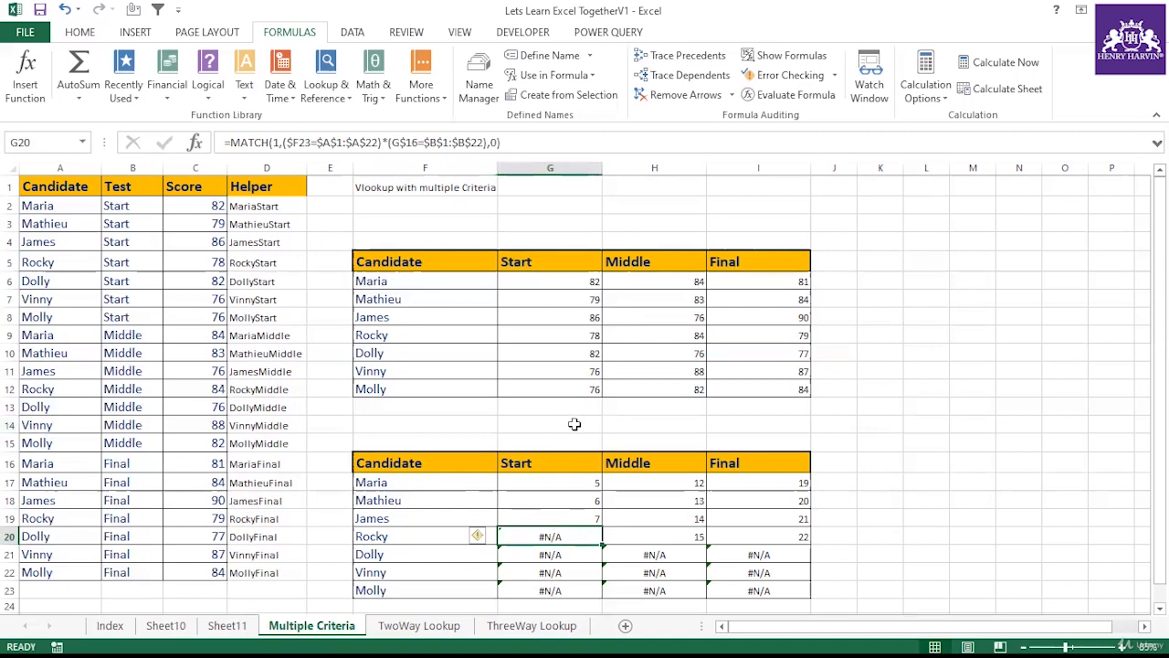
Step: Change G17's candidate reference to $F17 and confirm it as an array formula
click(565, 483)
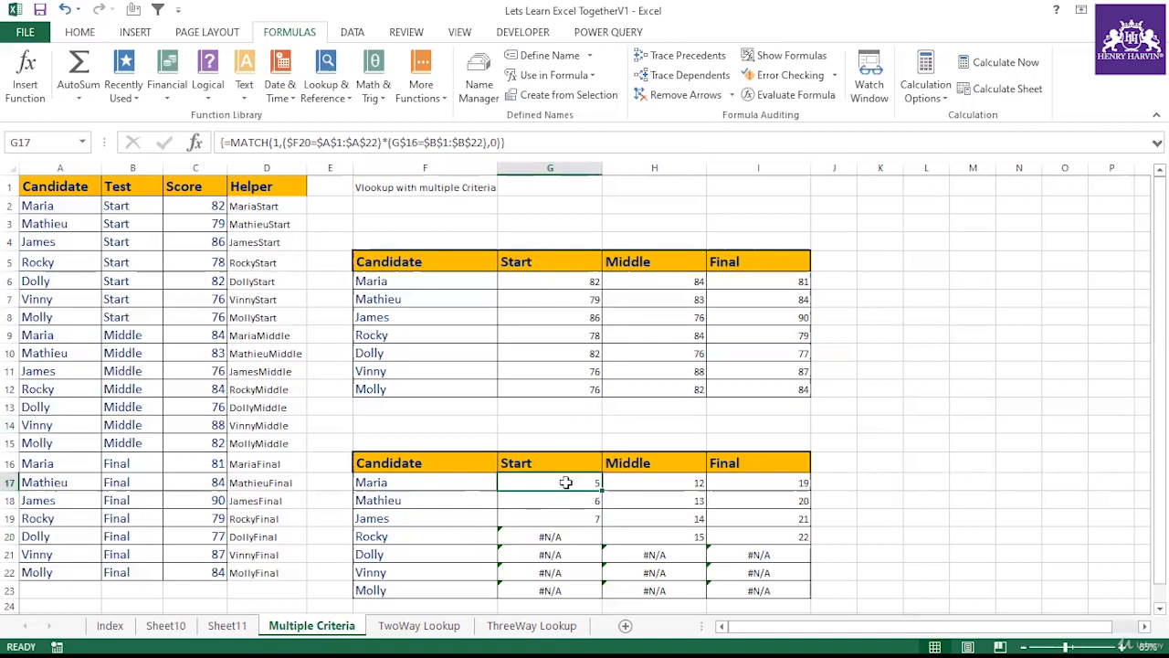
click(437, 481)
click(555, 482)
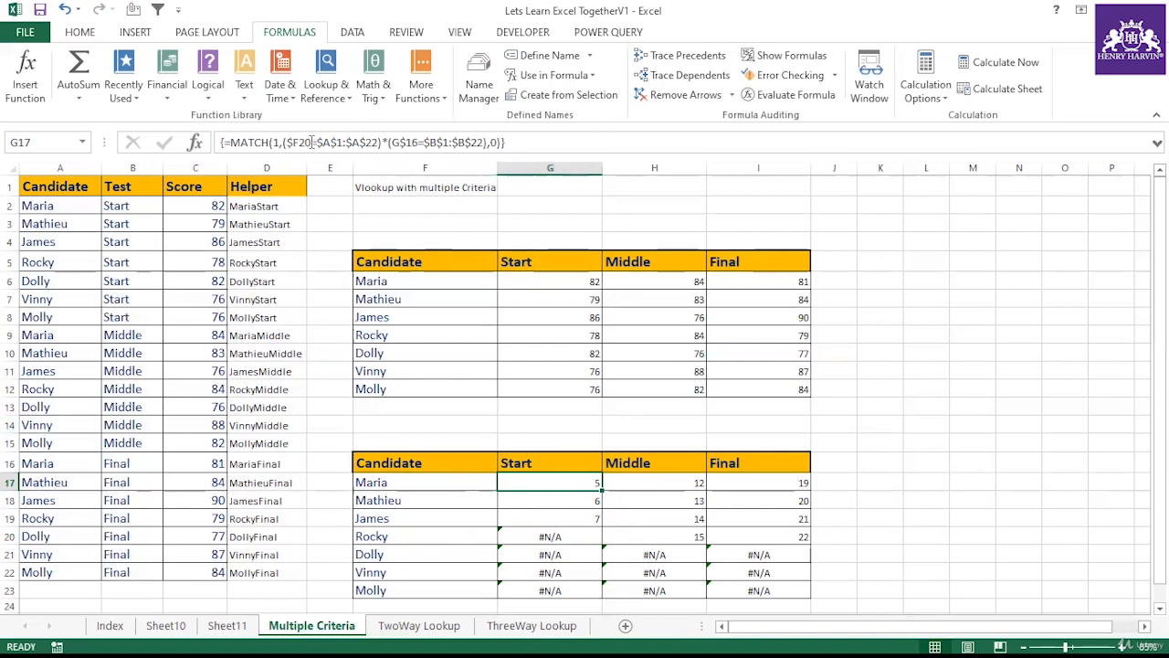
click(327, 143)
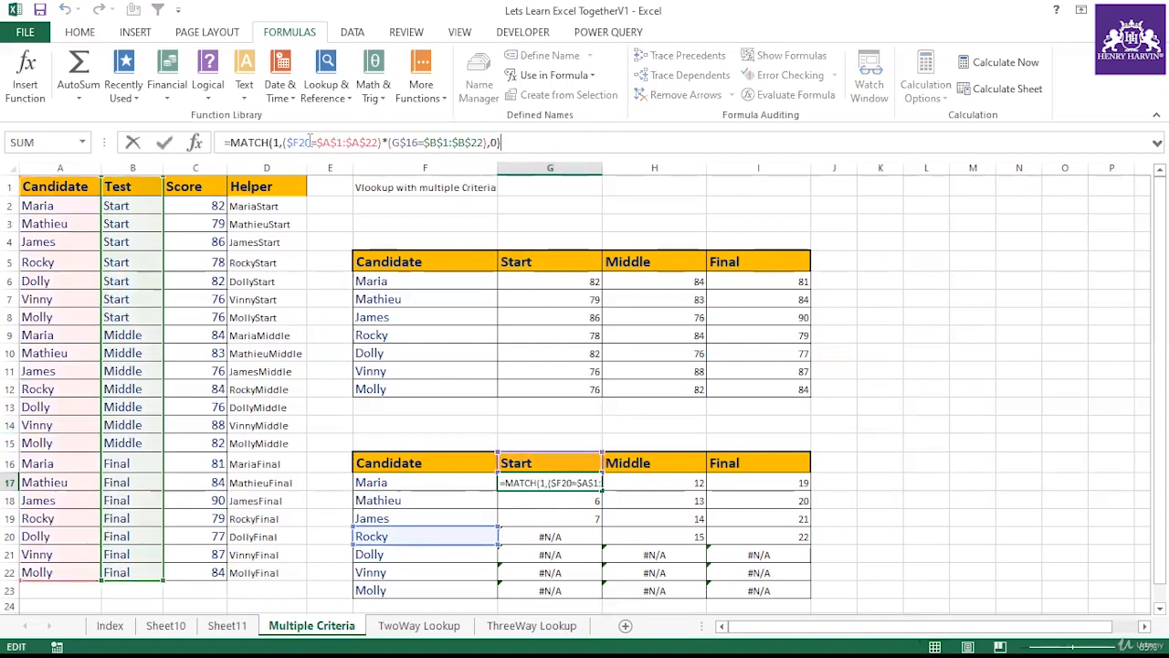
click(311, 143)
key(BackSpace)
key(BackSpace)
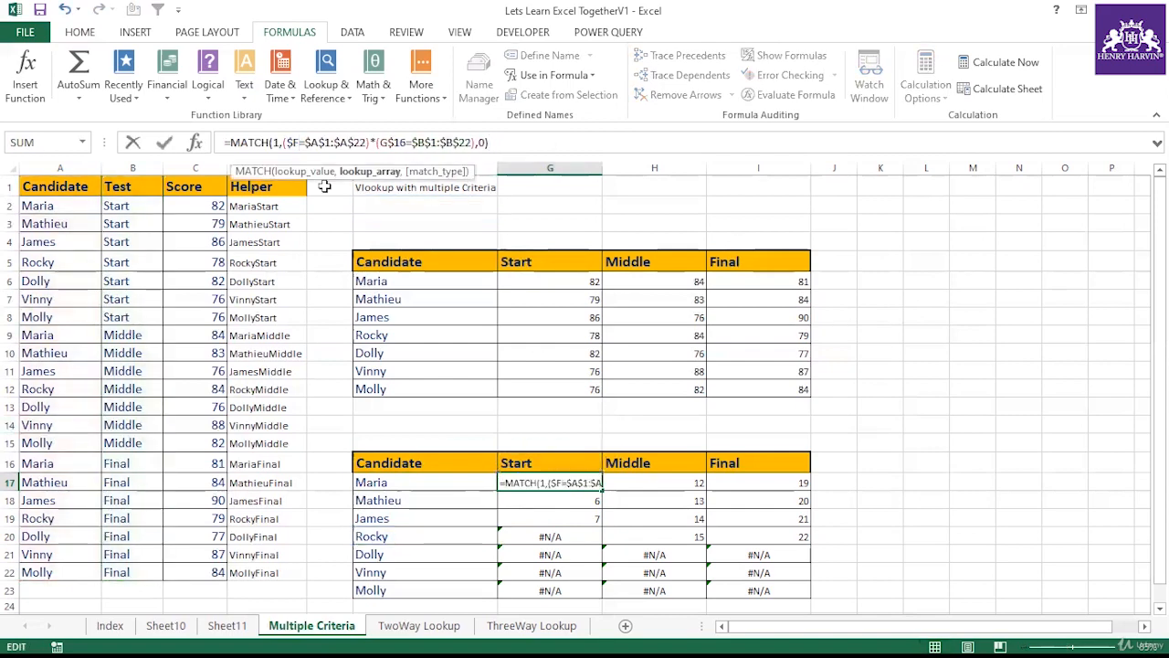
text(17)
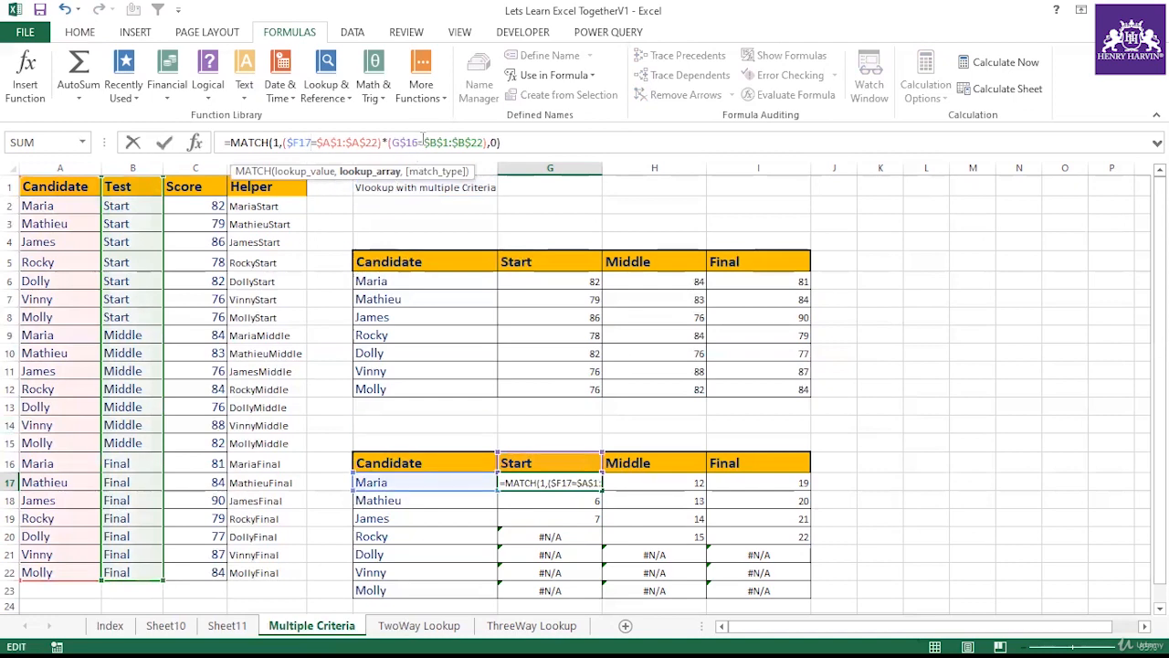
key(ctrl+shift+Return)
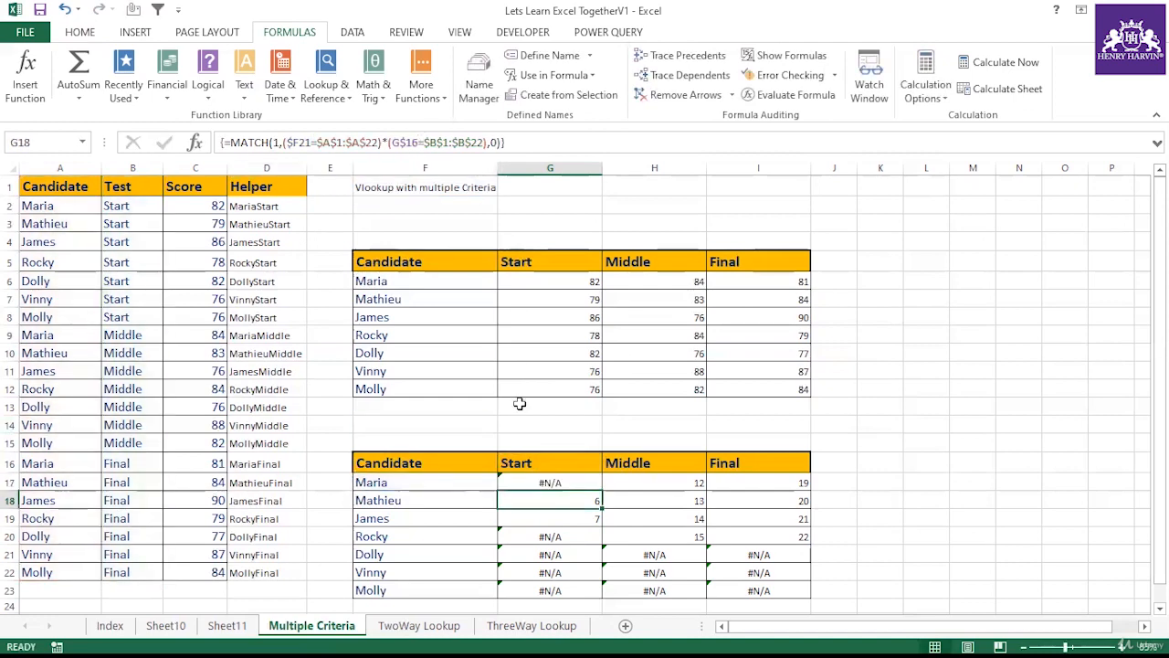
Step: Re-confirm G17 as an array formula and fill it down to row 23 and across through the Final column
click(548, 482)
drag(601, 492, 751, 585)
click(585, 486)
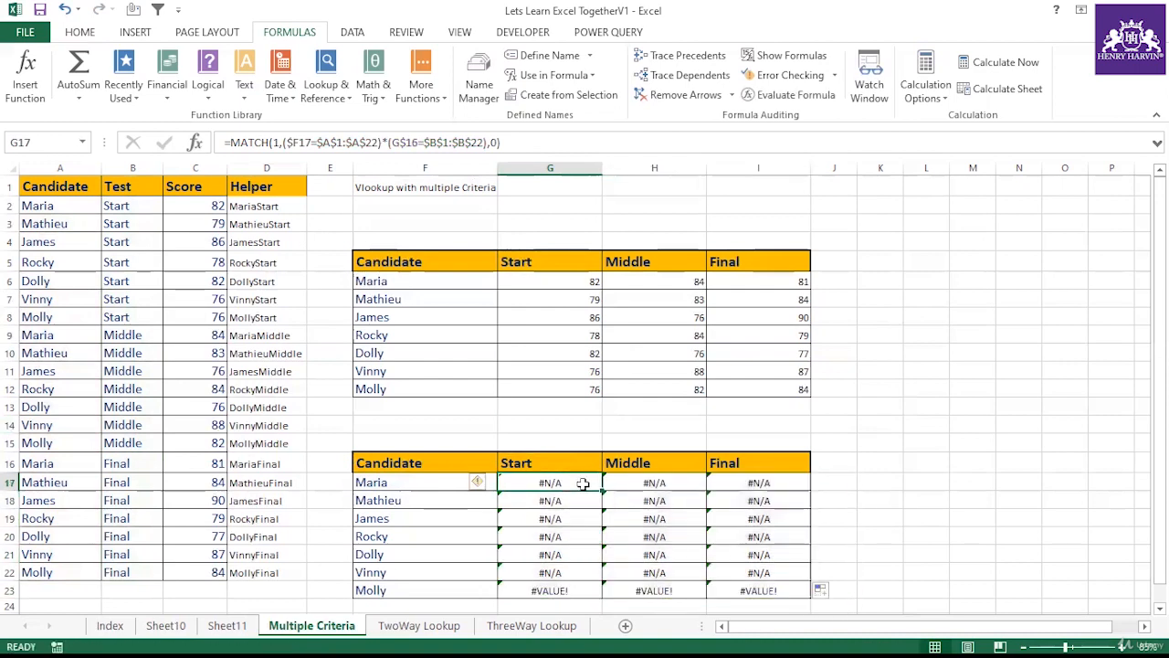
double_click(583, 485)
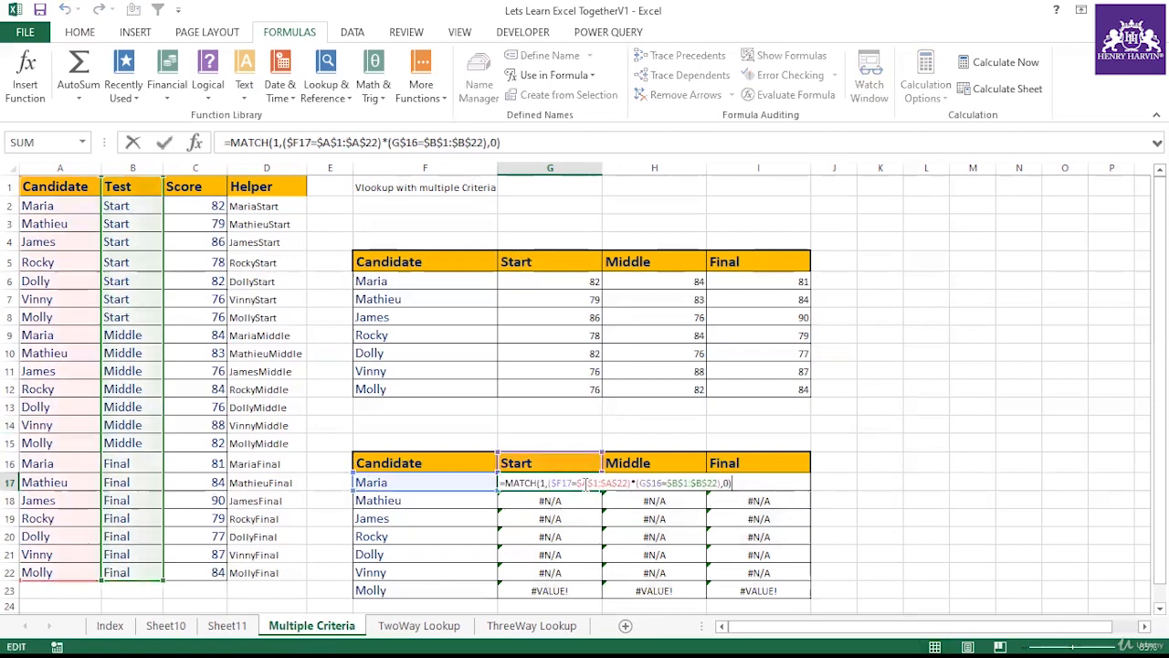
key(ctrl+shift+Return)
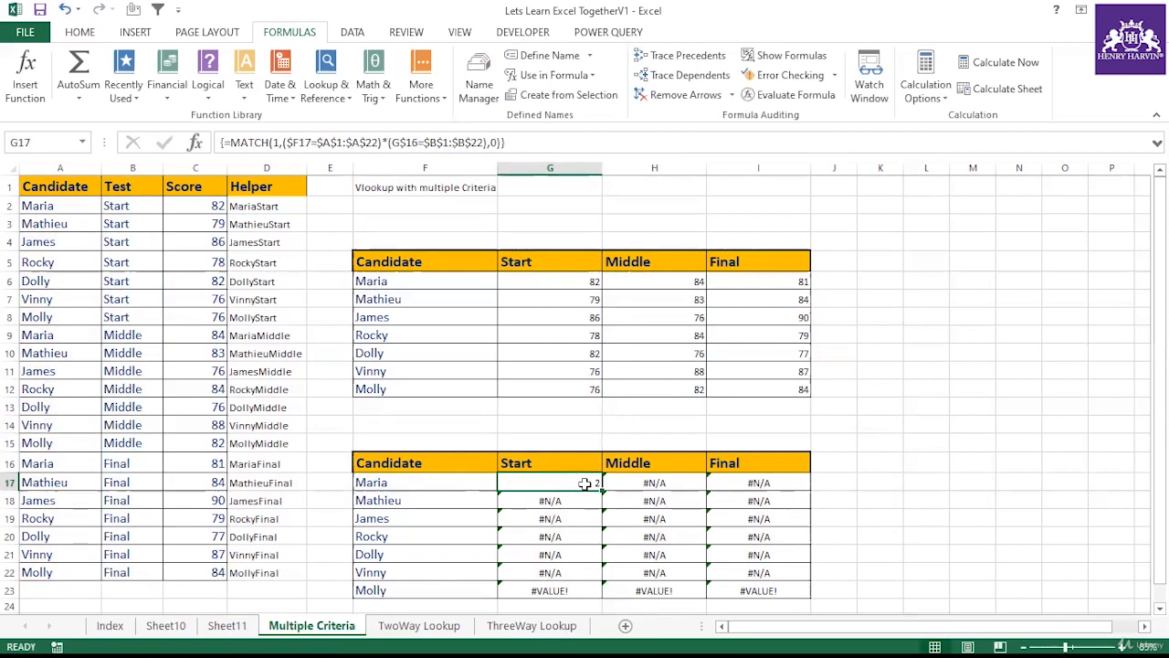
drag(599, 492, 795, 599)
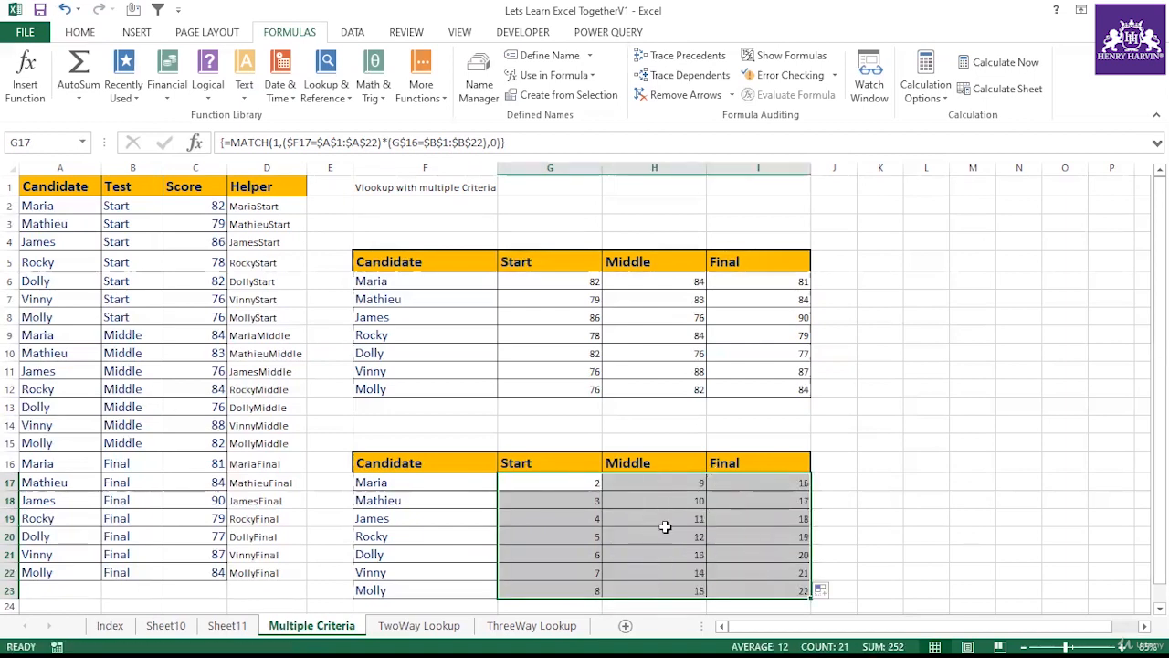
Step: Check the returned row positions against the candidate, test and helper entries in the source data
click(425, 574)
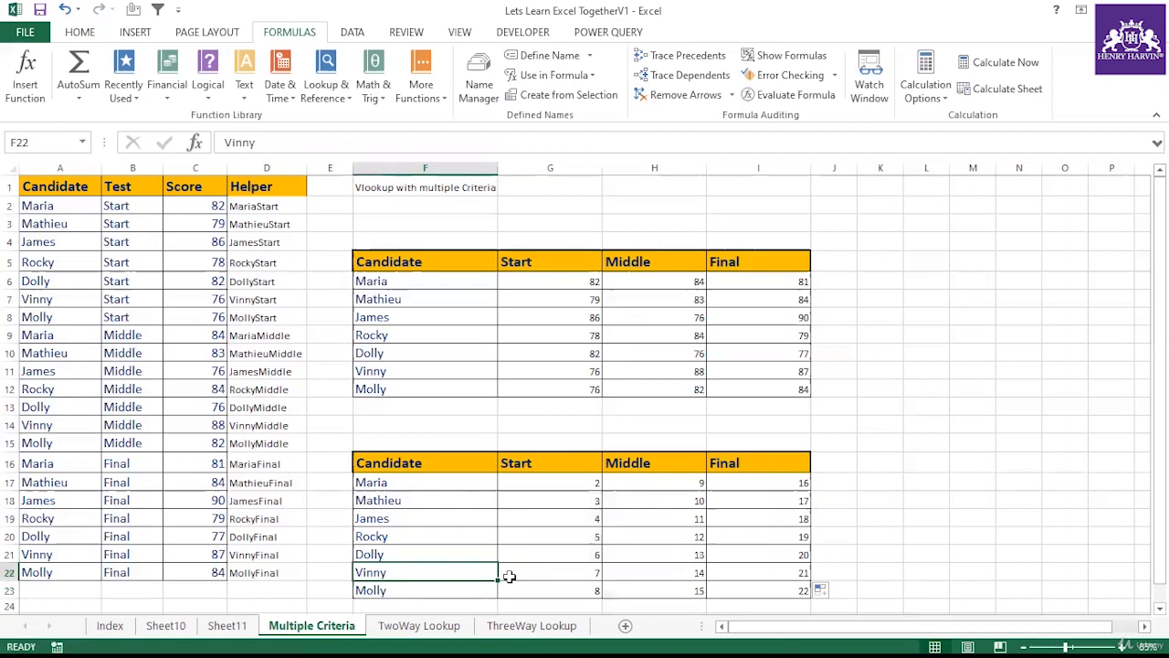
click(651, 573)
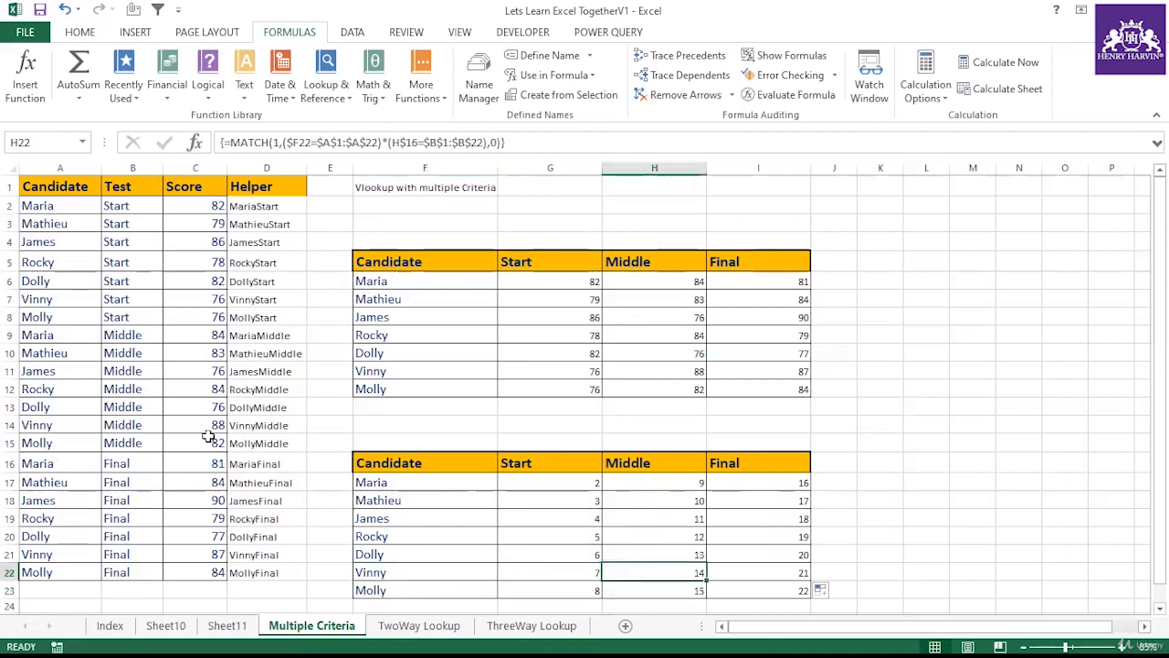
click(239, 428)
click(424, 590)
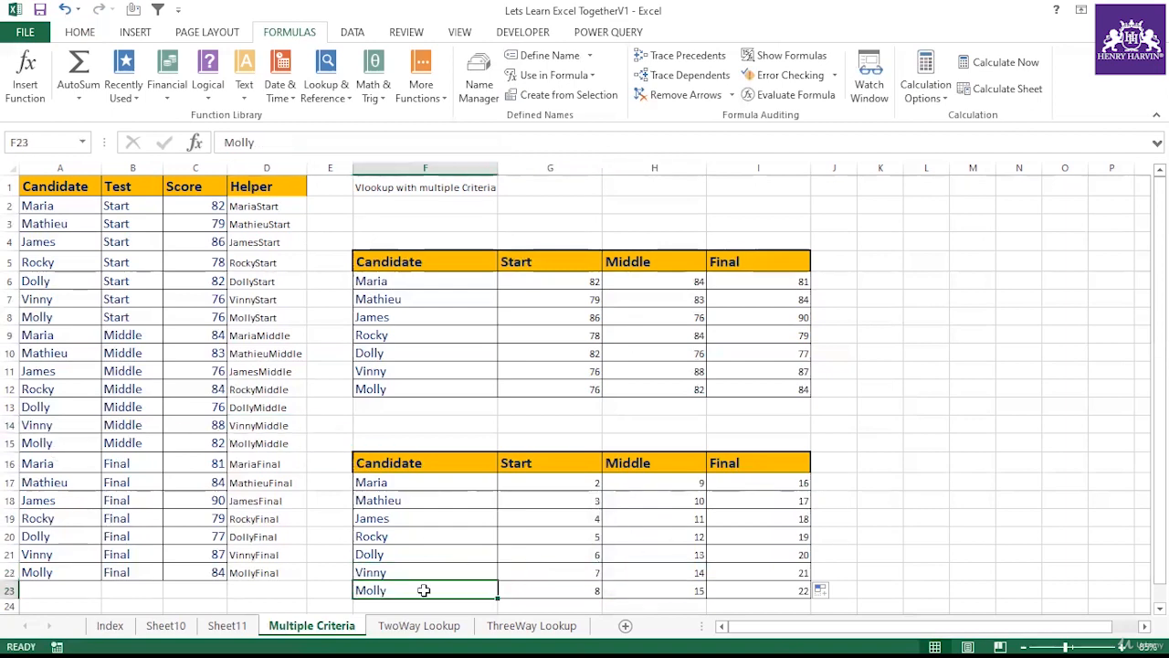
click(763, 591)
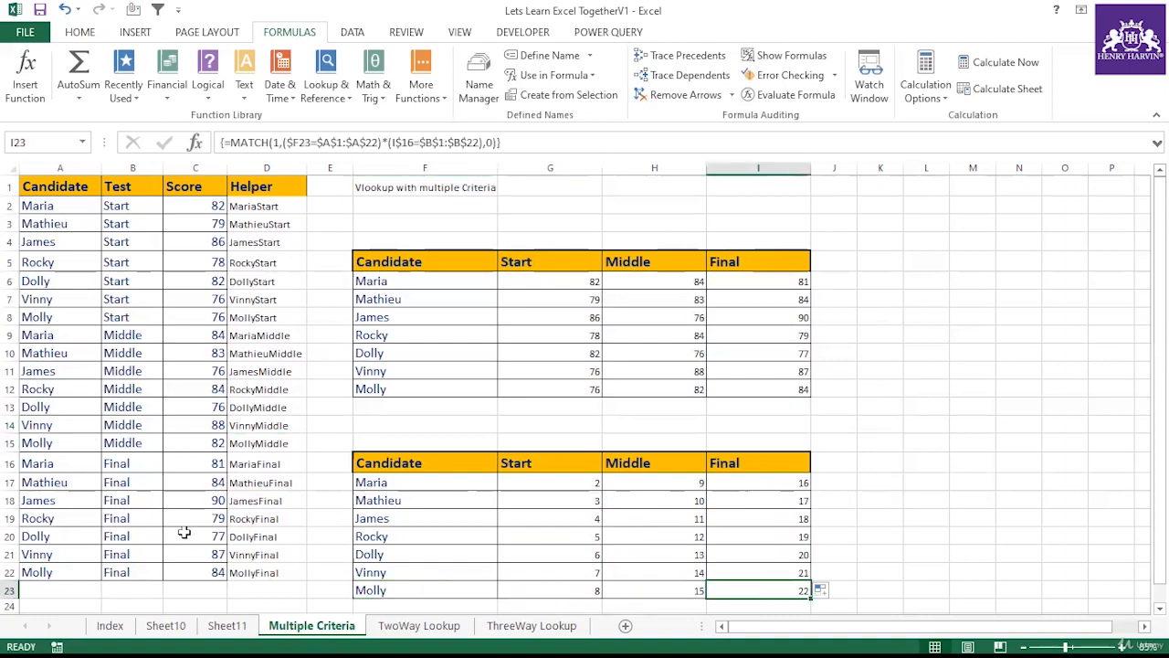
click(52, 442)
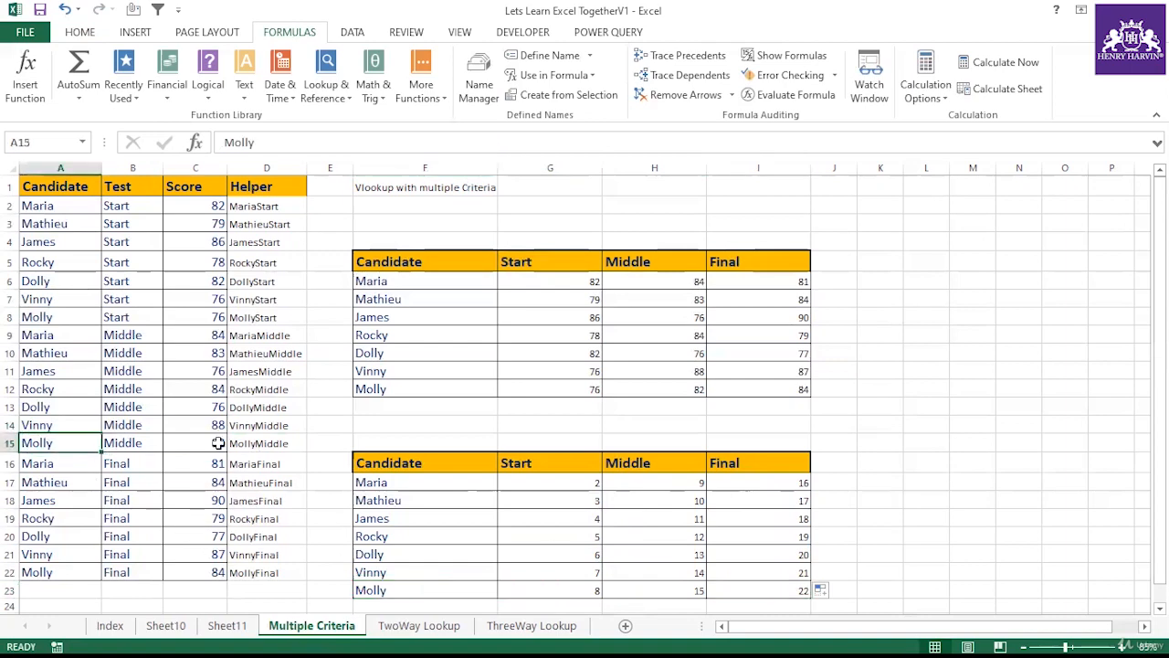
click(81, 573)
click(132, 569)
click(244, 574)
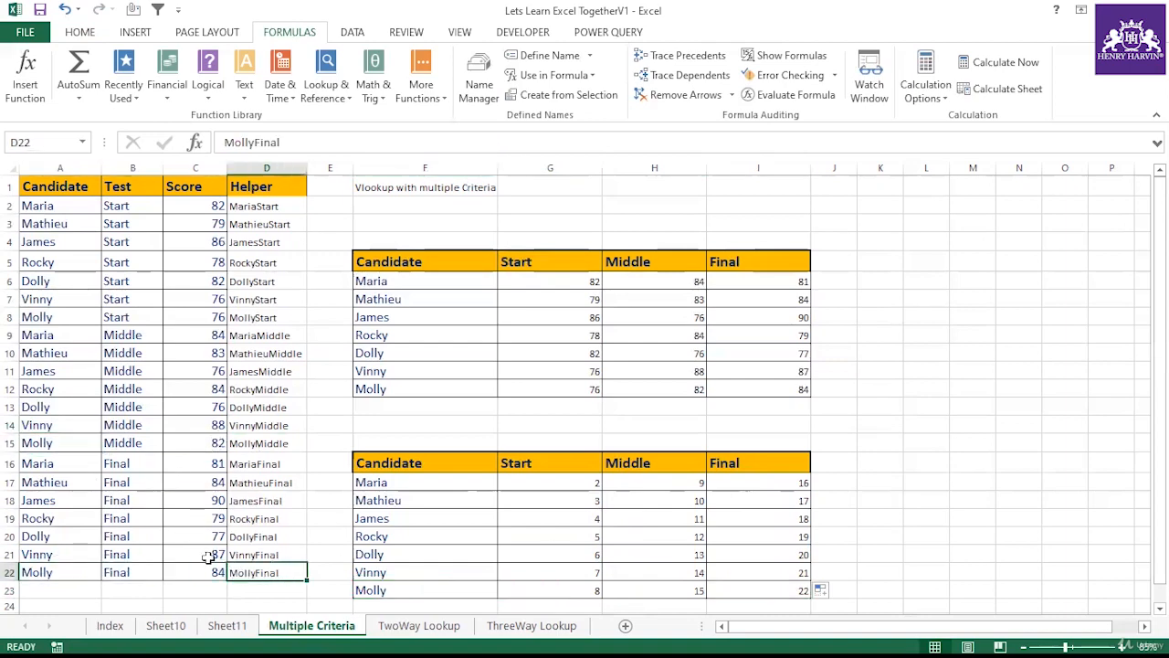
Step: Wrap G17's MATCH in an INDEX over the absolute Score range $C$1:$C$22 and accept the suggested correction
click(528, 483)
click(230, 142)
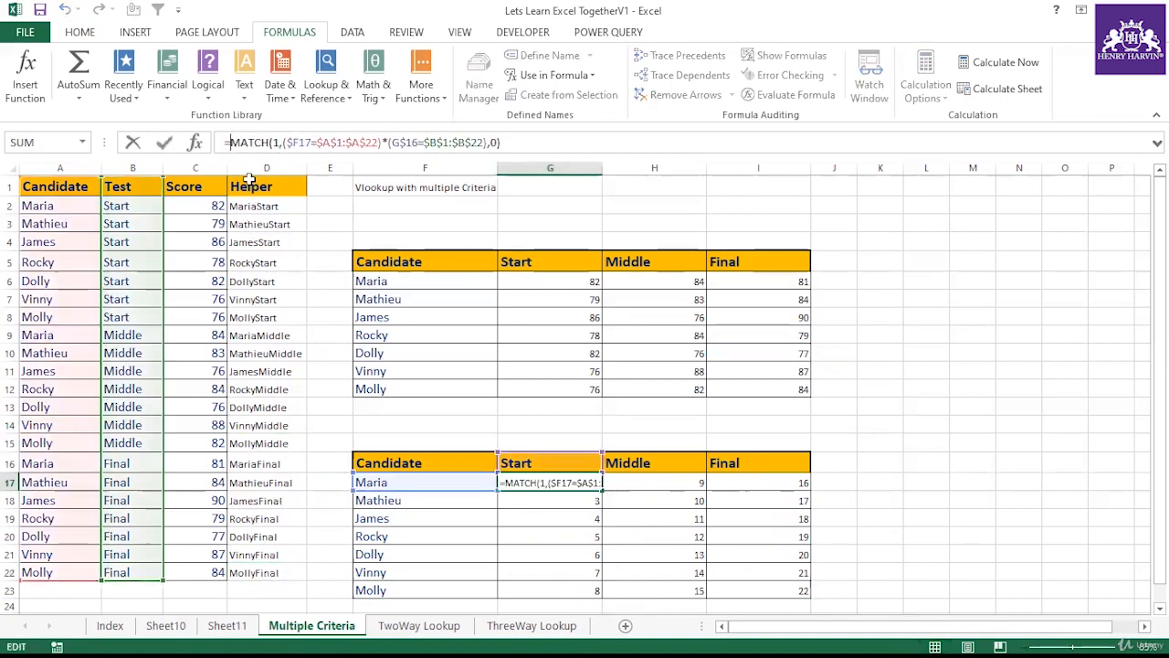
text(index()
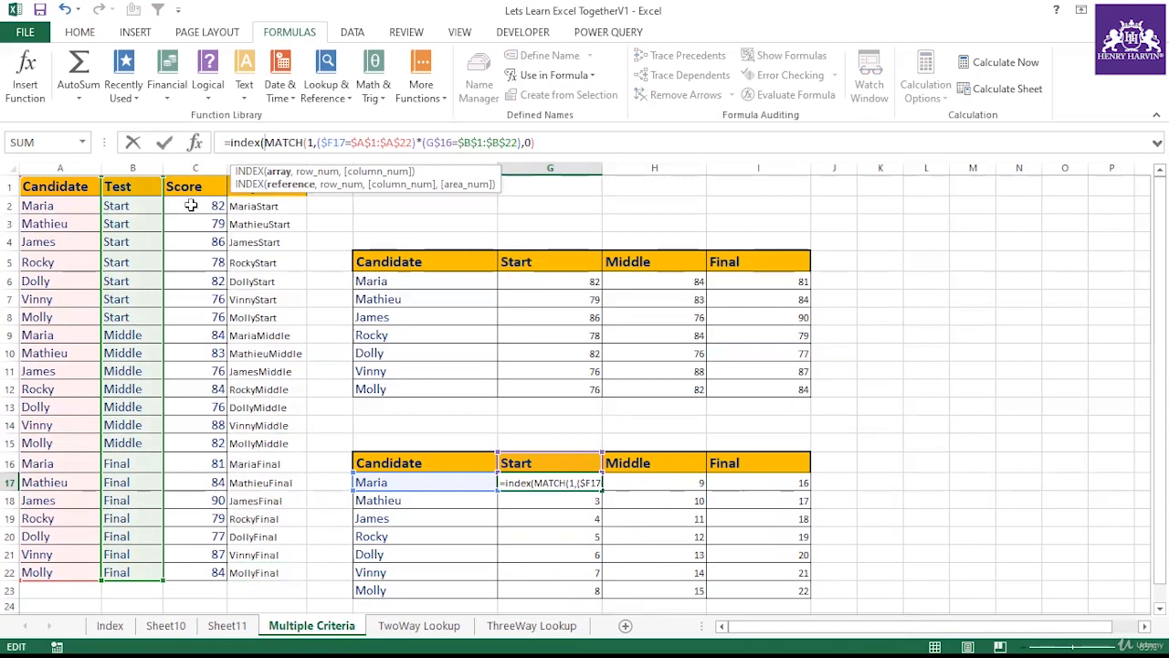
drag(188, 186, 209, 572)
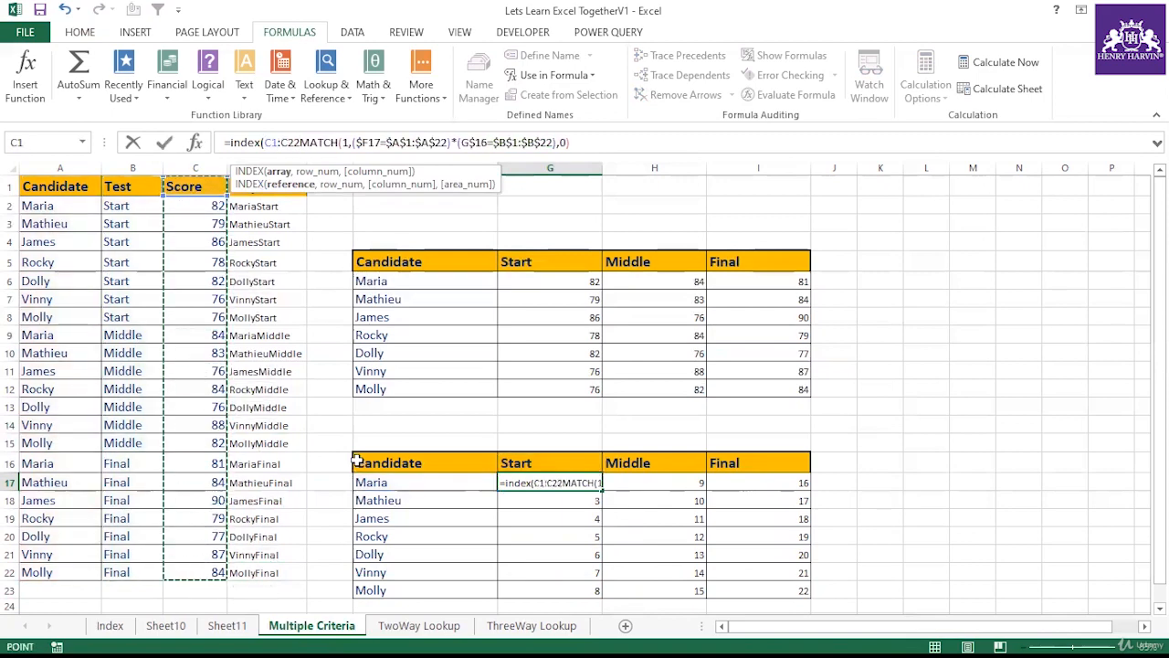
key(F4)
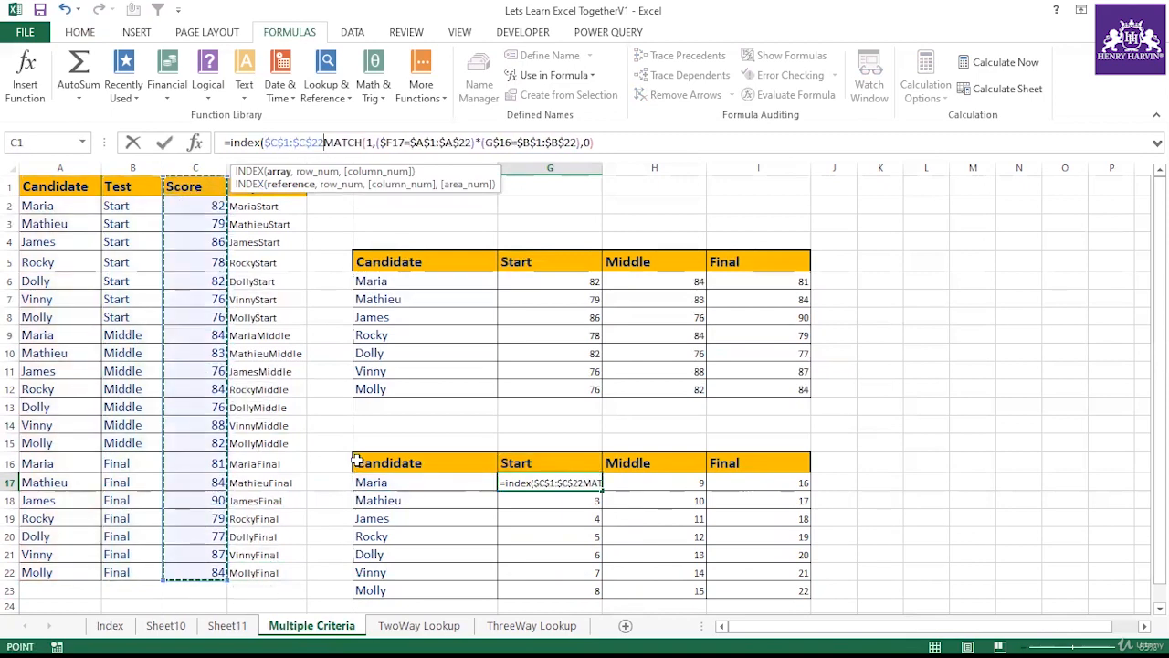
text(,)
key(Return)
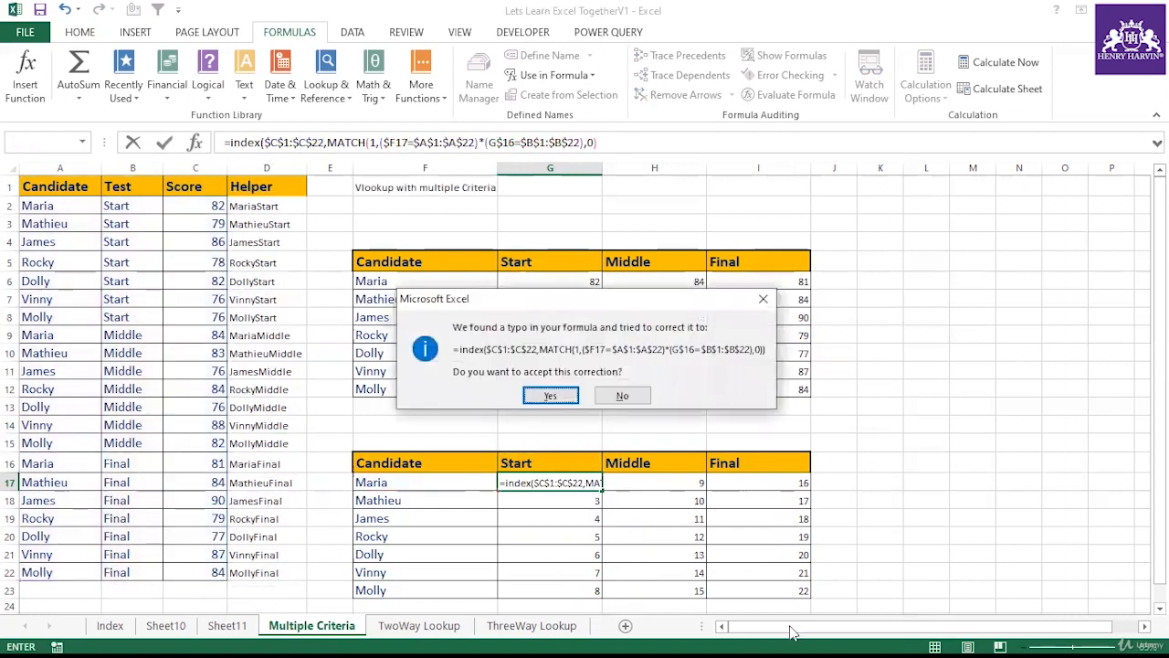
click(549, 396)
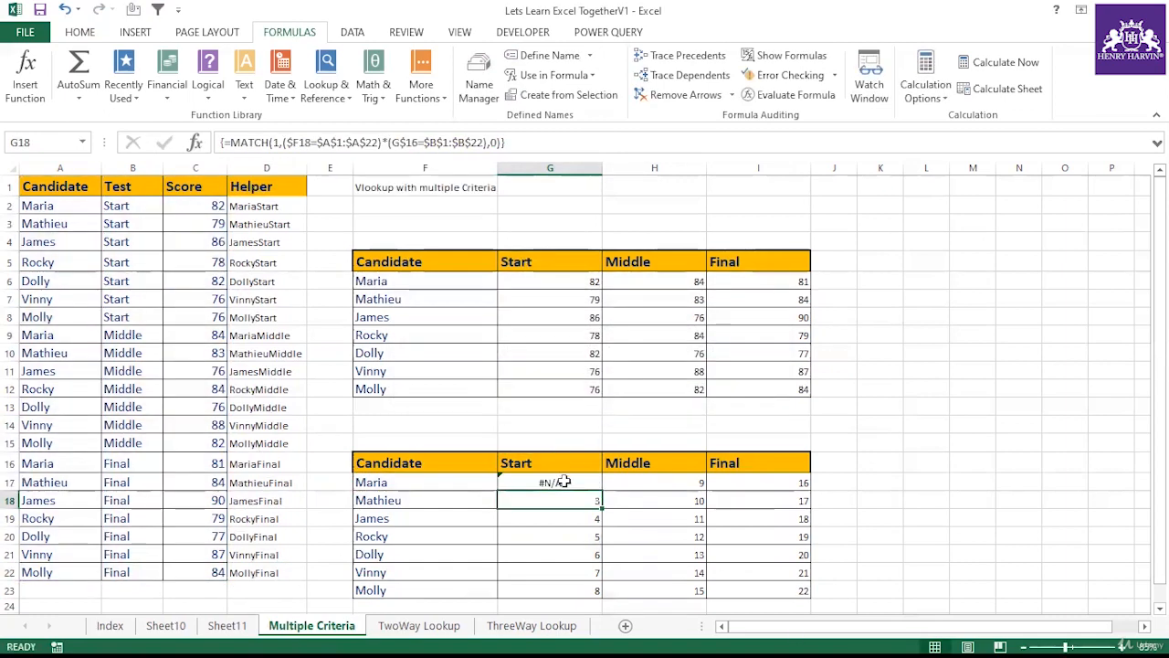
Step: Confirm G17's INDEX formula as an array formula and fill it down to row 23 and across through the Final column
drag(600, 494, 784, 601)
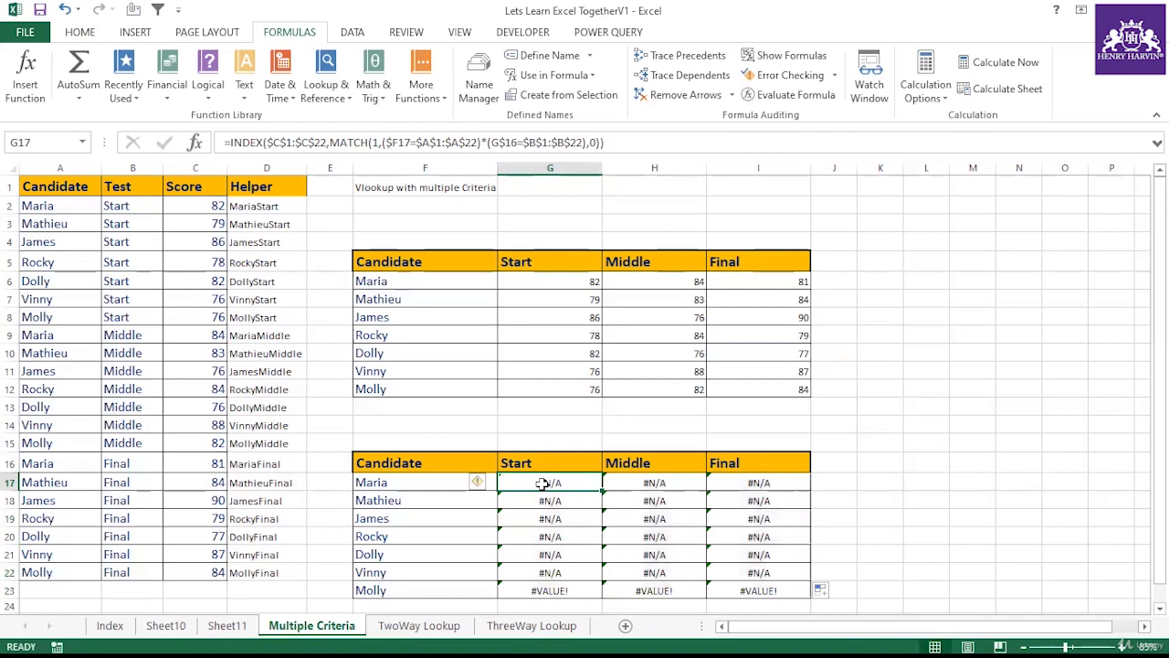
double_click(543, 484)
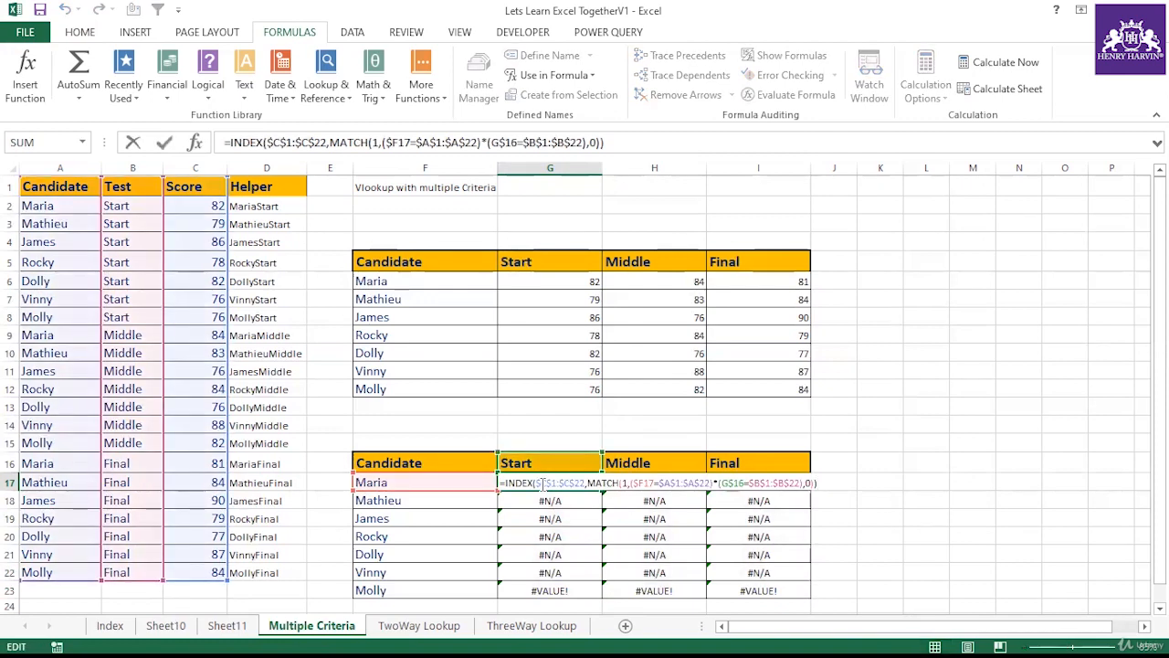
key(ctrl+shift+Return)
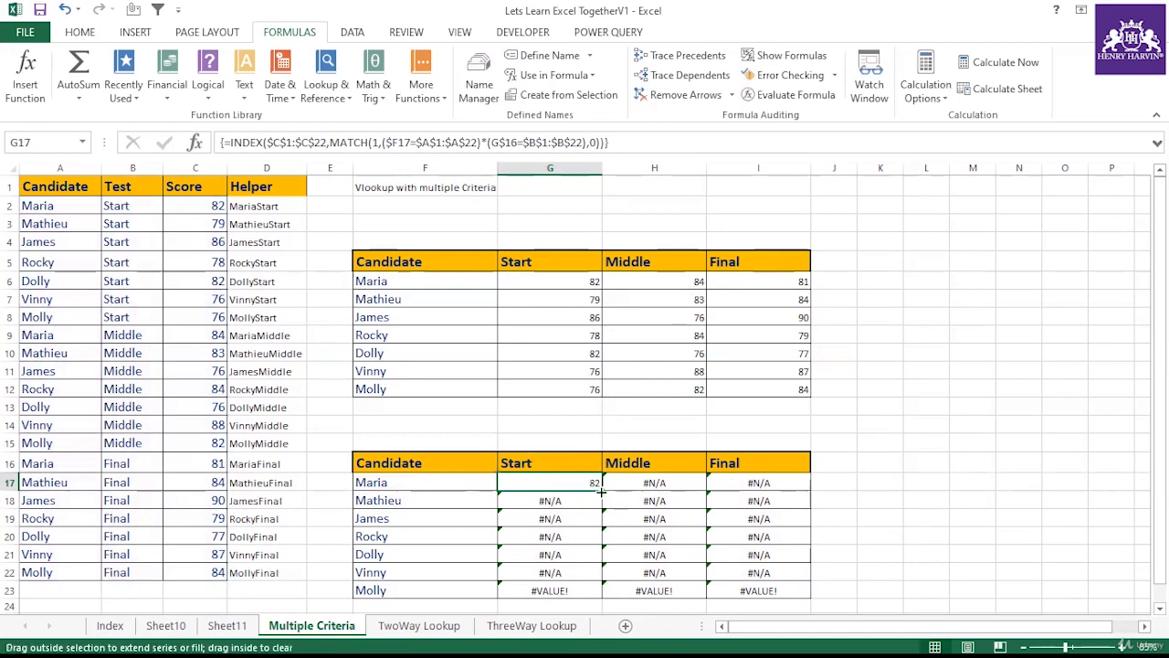
drag(601, 492, 772, 590)
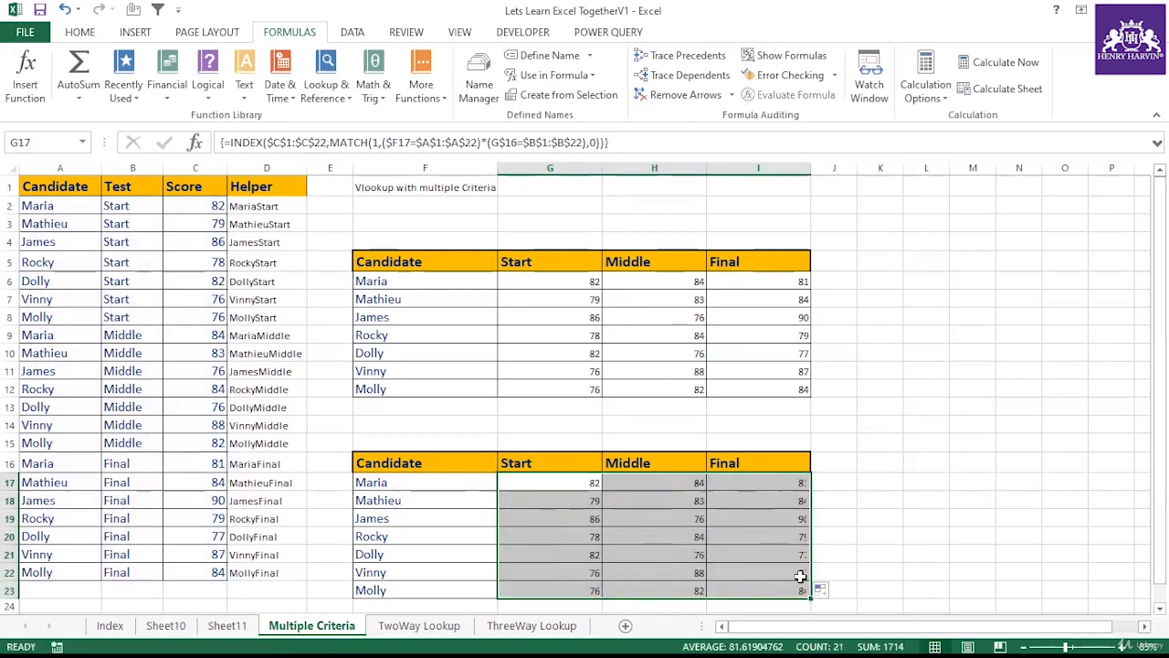
Step: Compare the lower table's scores row by row with the upper score table
click(565, 283)
click(589, 369)
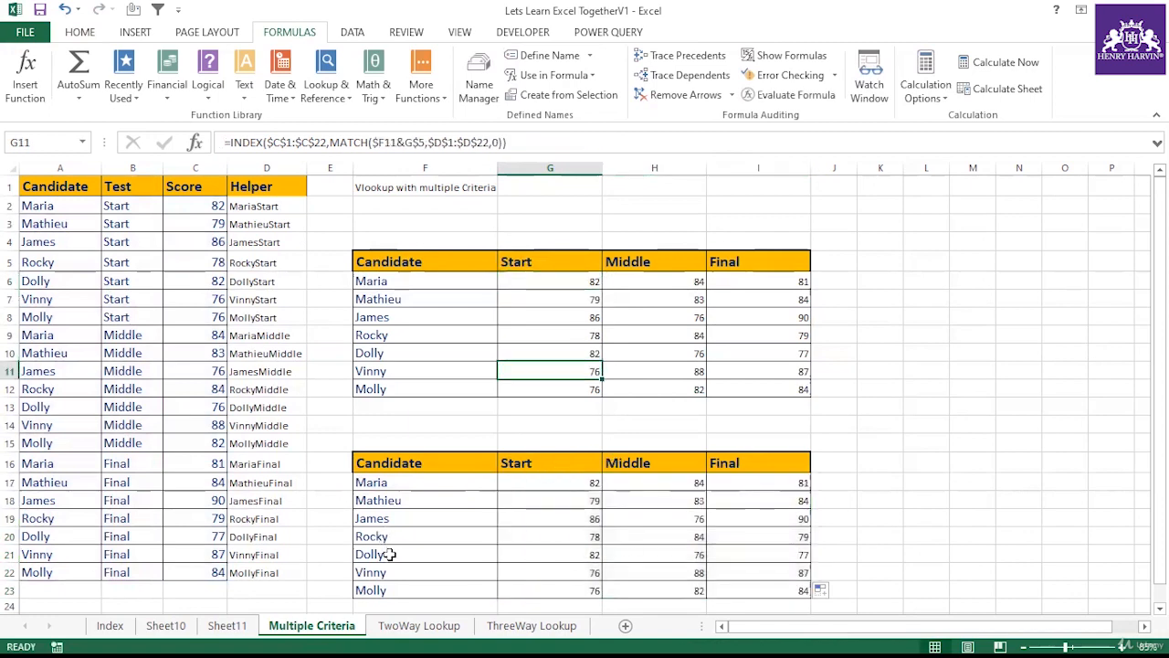
click(389, 554)
click(535, 554)
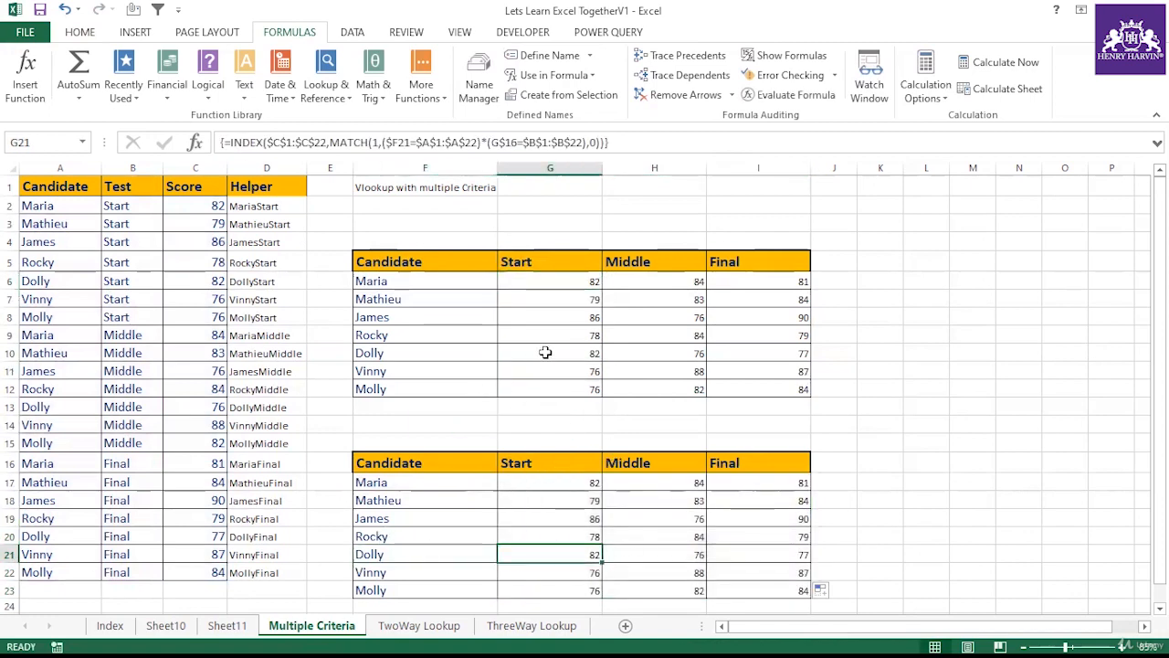
drag(545, 352, 736, 352)
drag(576, 554, 794, 556)
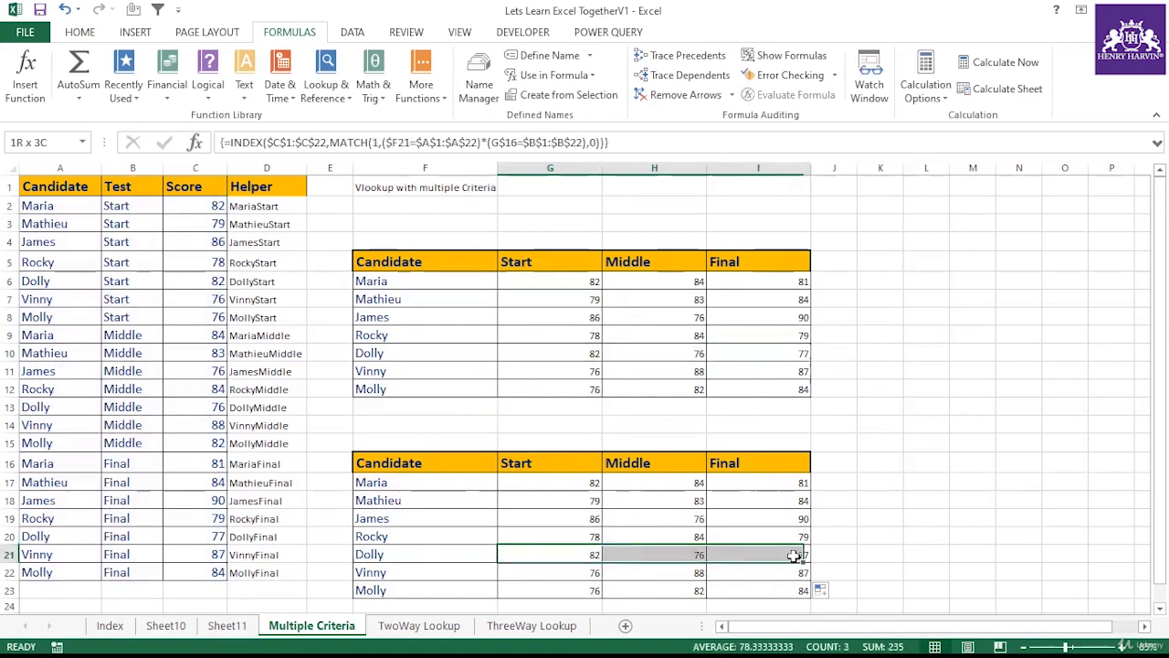
click(417, 594)
drag(543, 595, 772, 592)
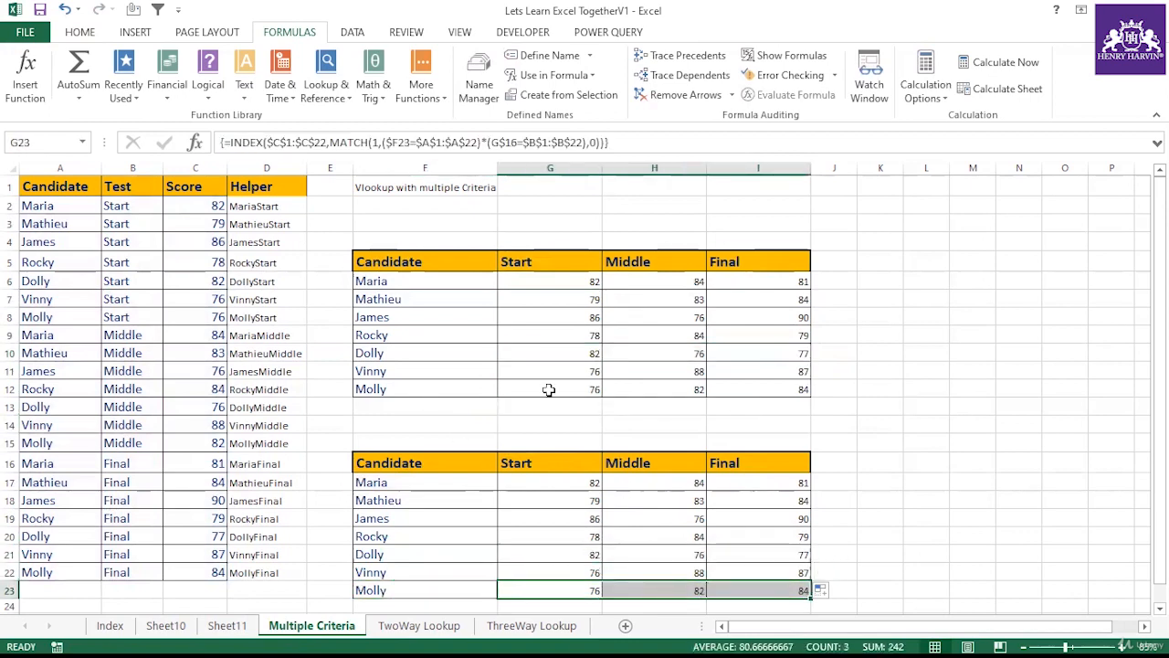
drag(548, 390, 795, 391)
click(874, 384)
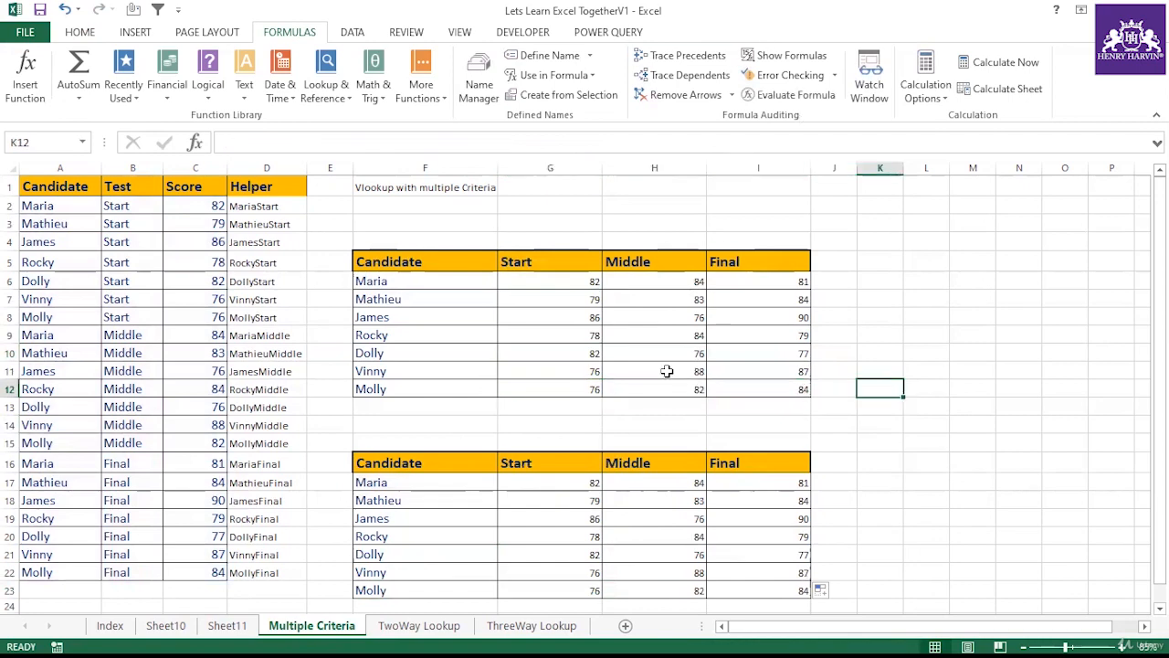
Step: Compare the upper table's helper-column formulas with the lower table's array formulas and review the Helper column entries
click(551, 334)
click(557, 495)
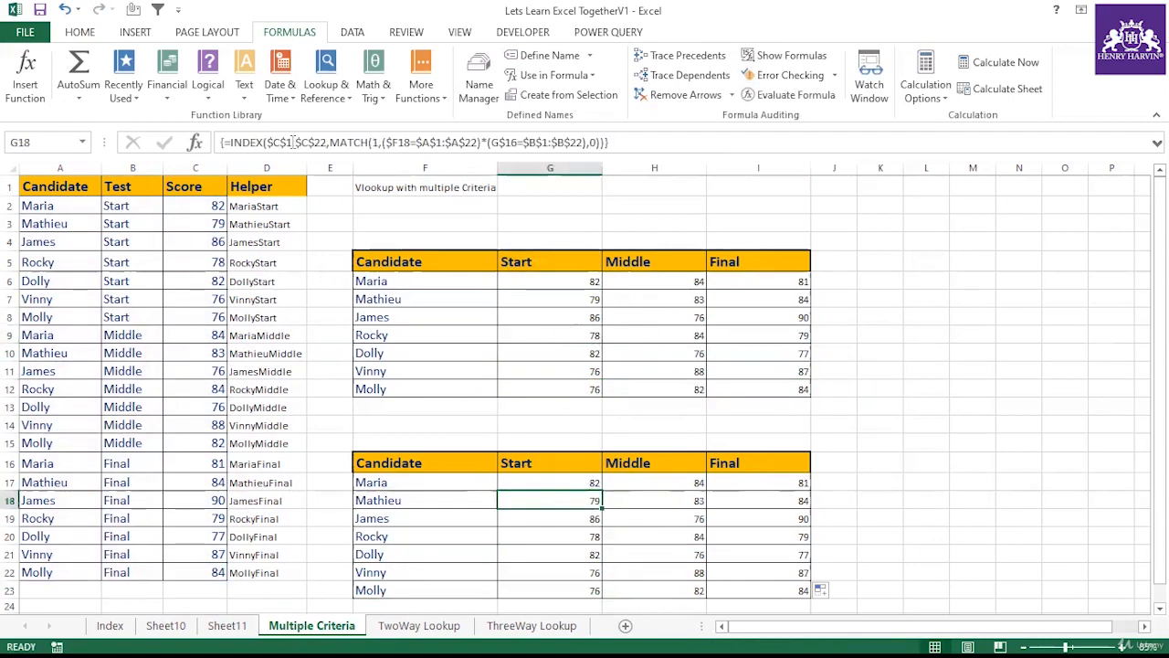
click(545, 535)
click(608, 517)
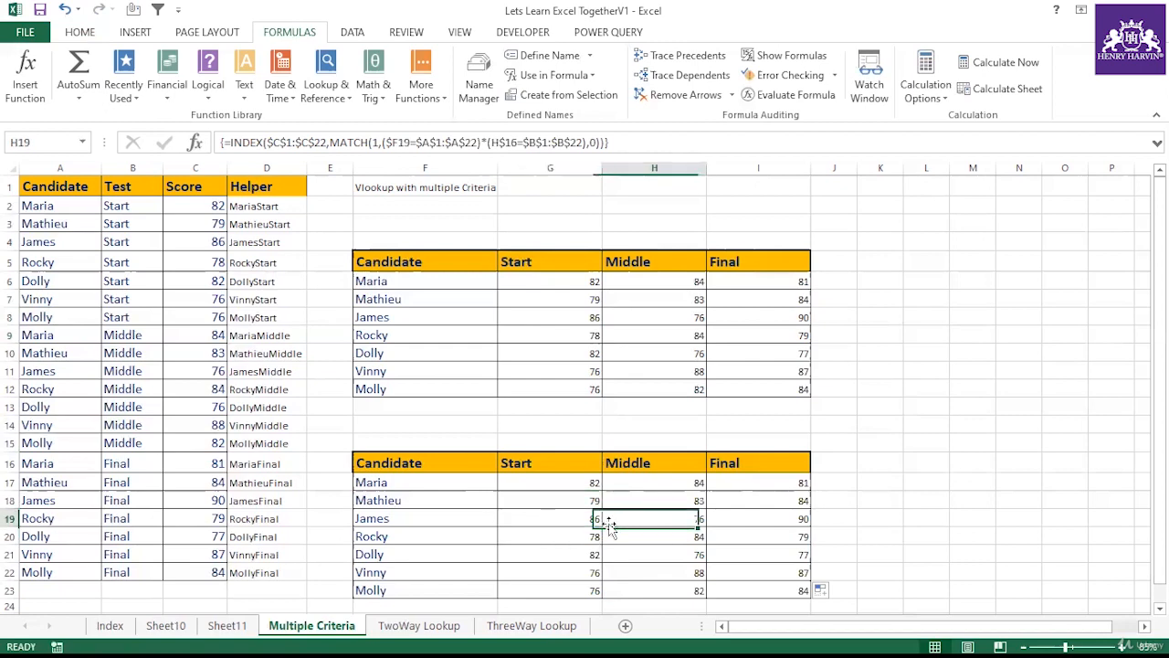
click(539, 353)
click(540, 334)
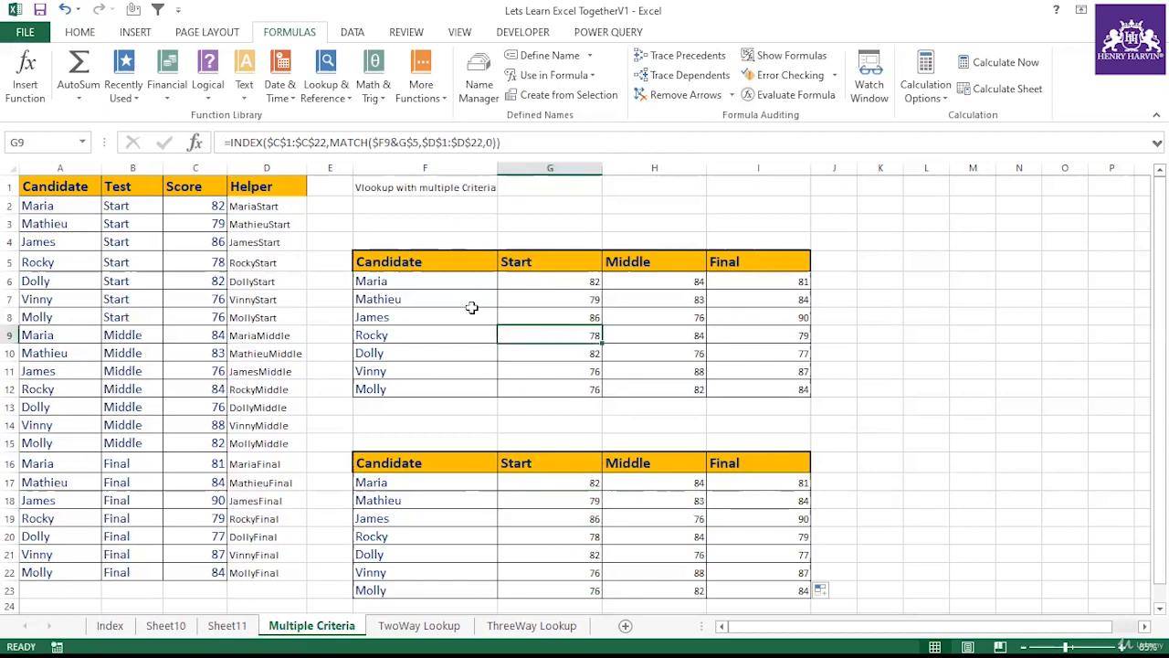
scroll(479, 329, down, 3)
scroll(499, 371, up, 3)
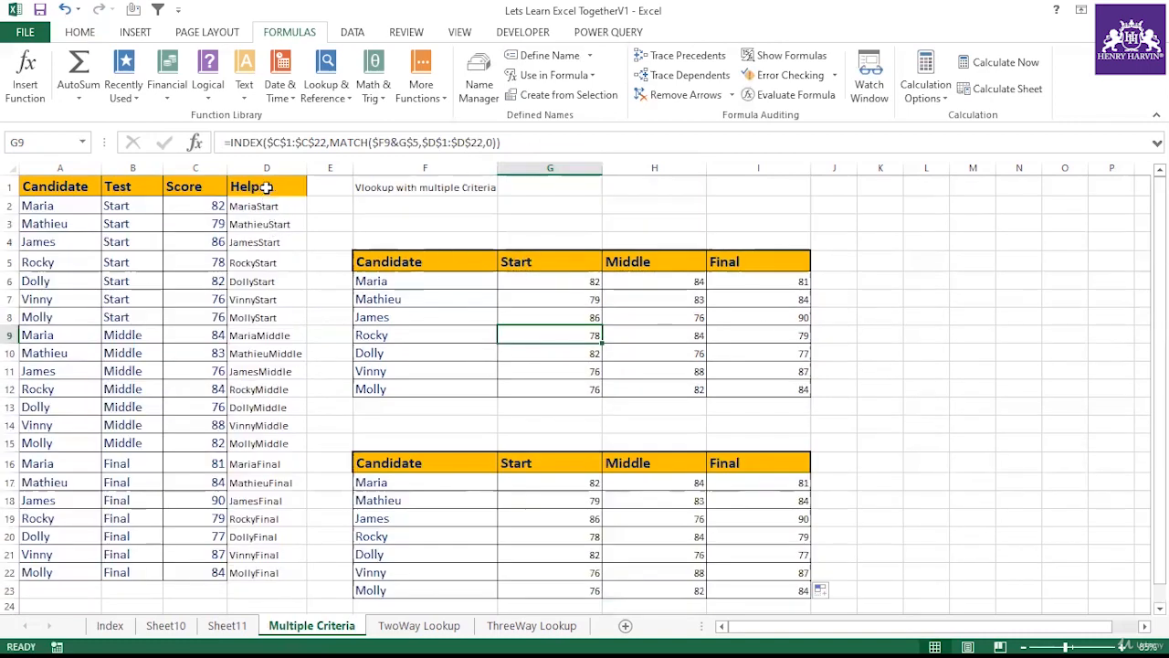
drag(268, 187, 275, 559)
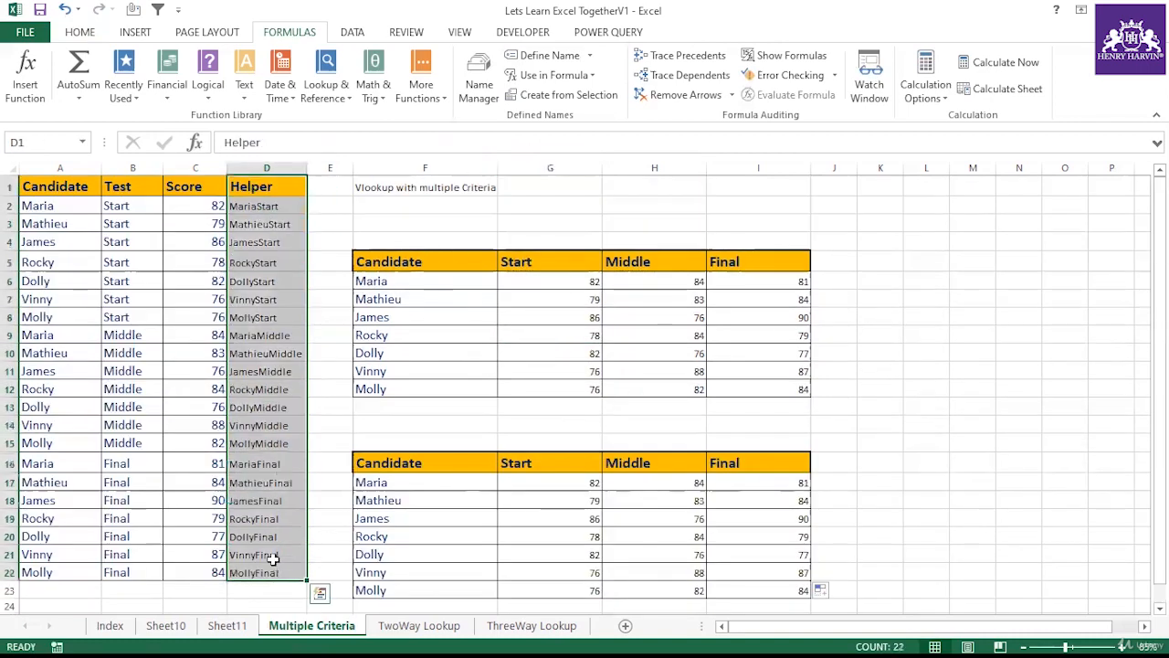
click(446, 317)
click(522, 317)
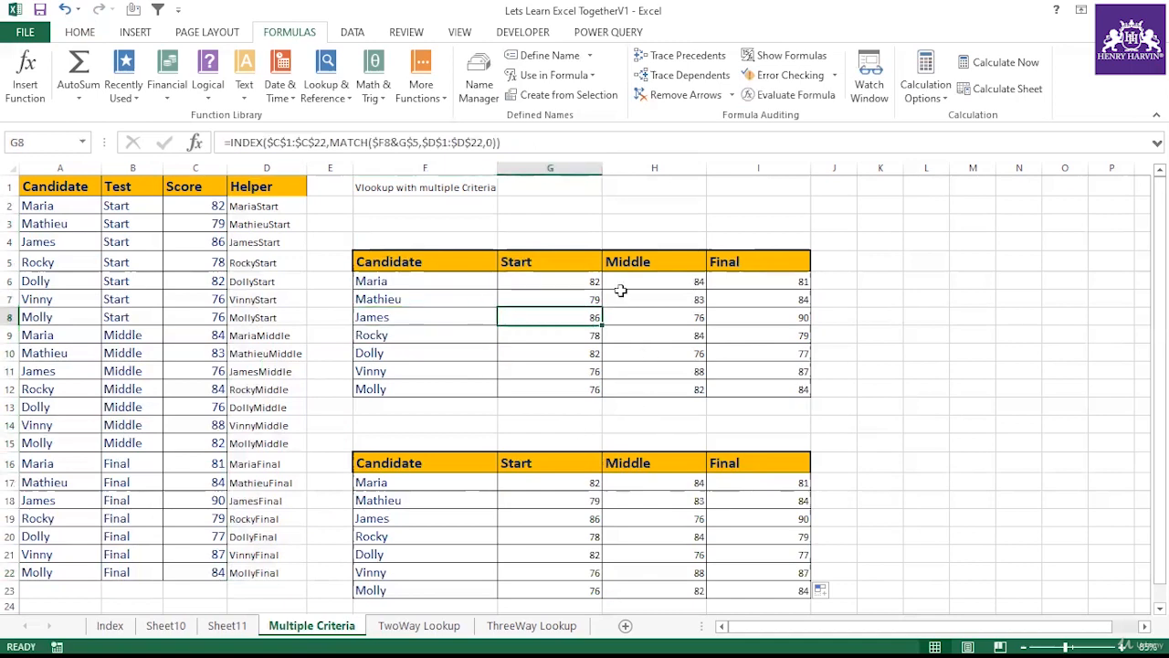
click(606, 516)
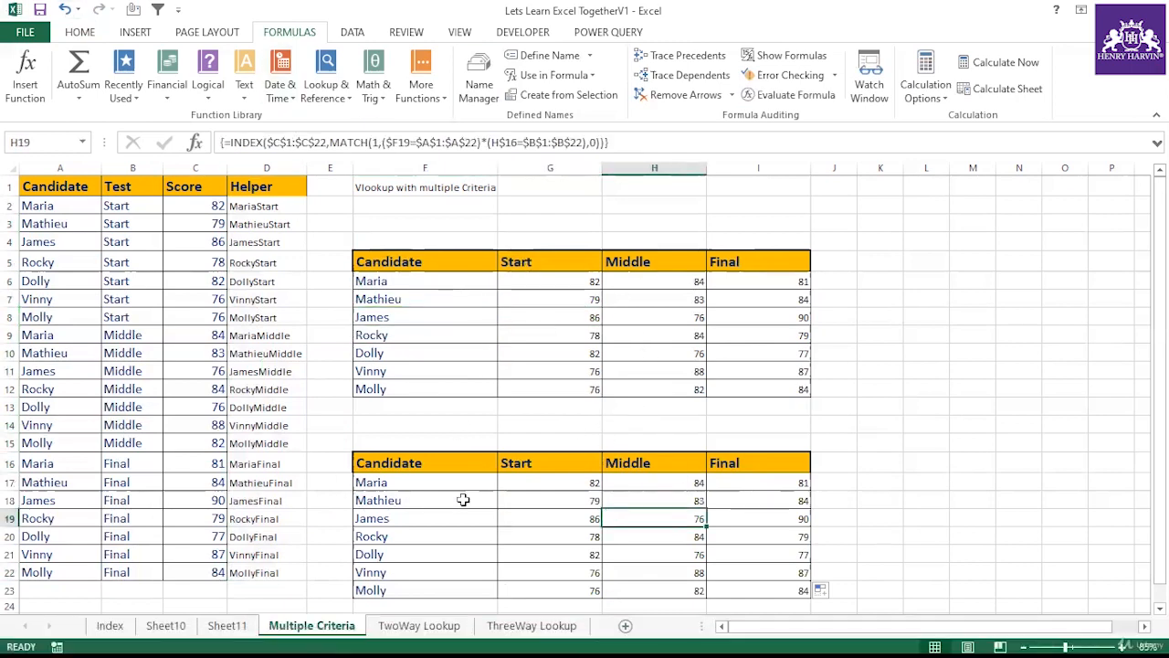
click(430, 416)
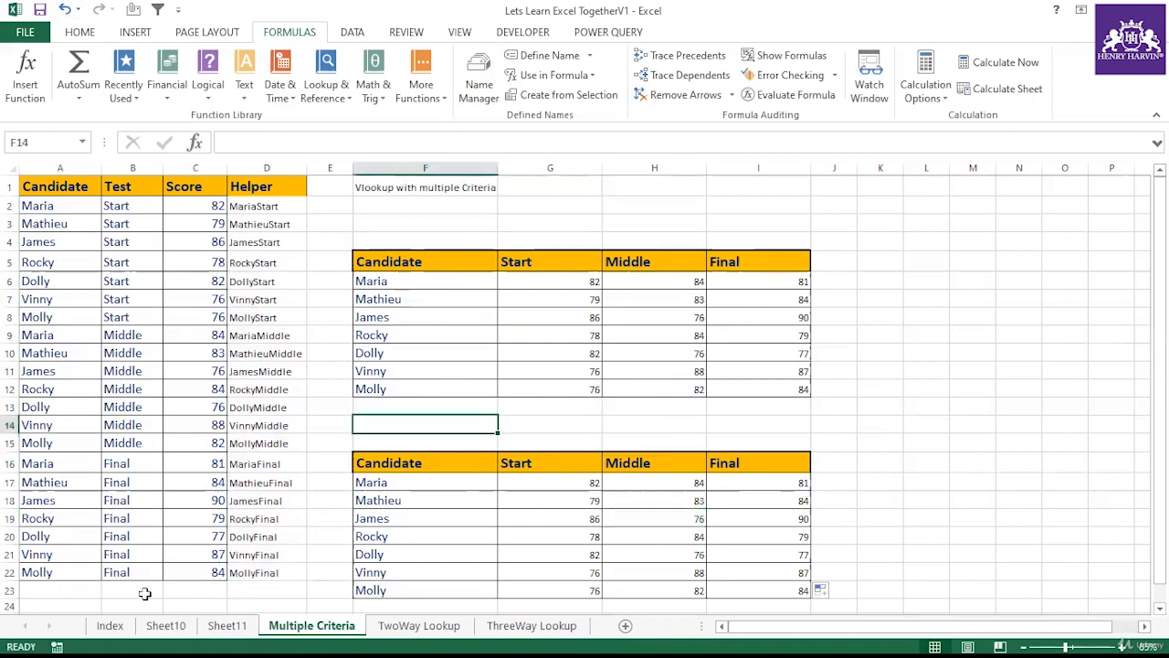
Step: On the Index sheet, mark the Vlookup with multiple Criteria entry as done with a checkmark
click(111, 627)
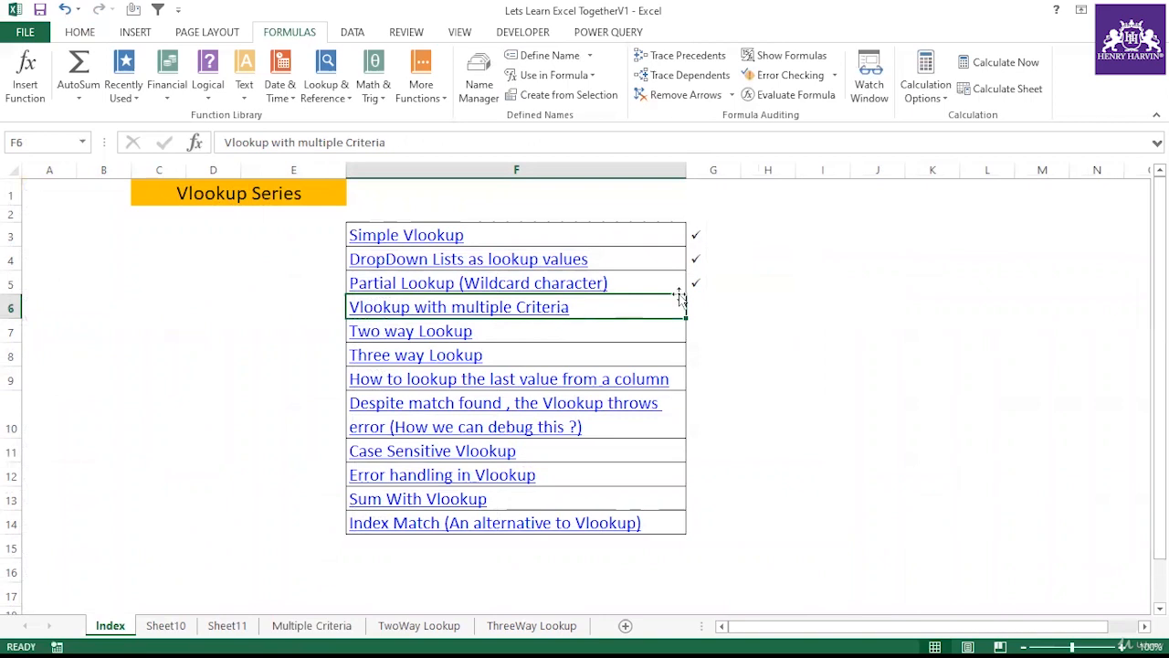
click(713, 308)
text(ü)
click(554, 329)
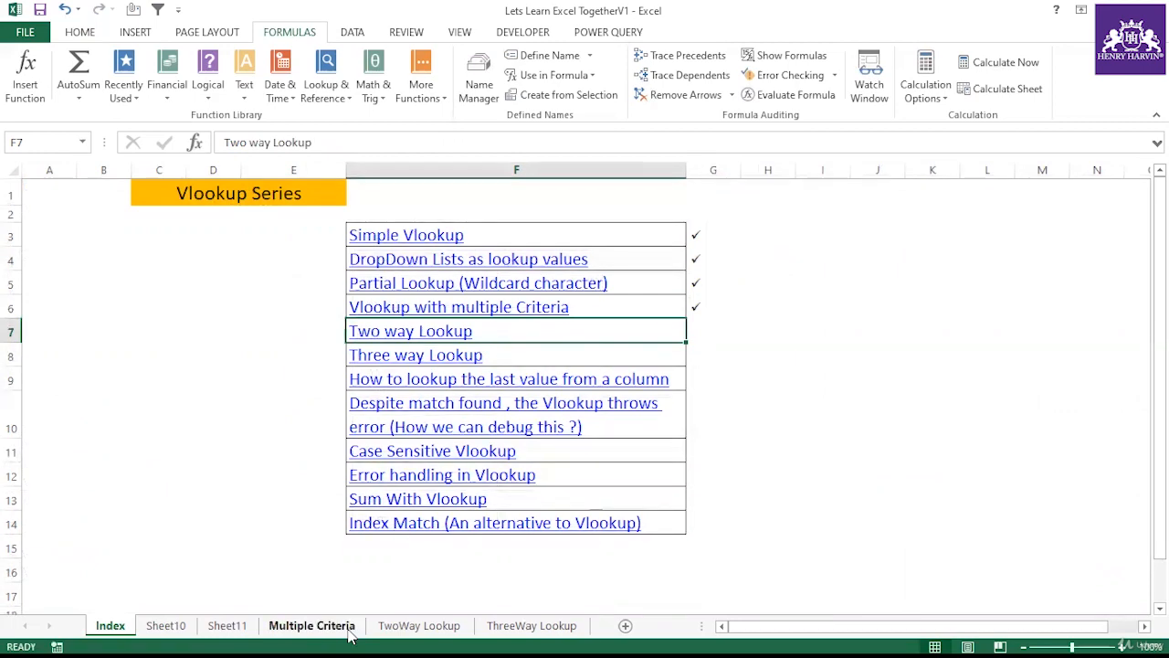
click(312, 625)
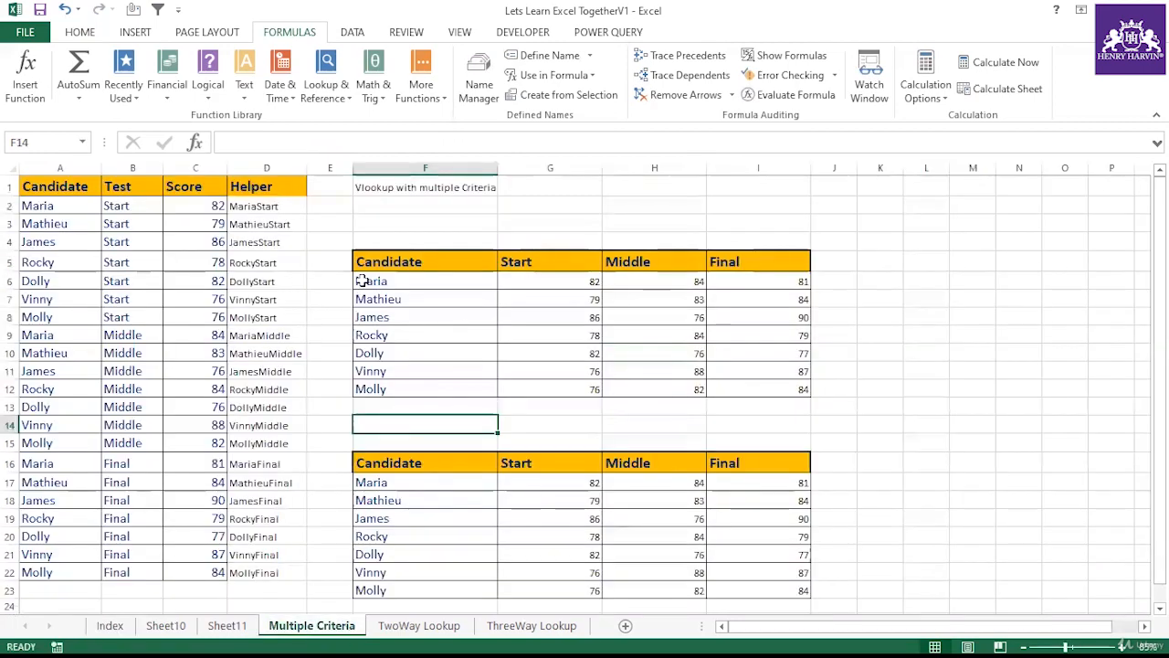
click(444, 489)
click(521, 464)
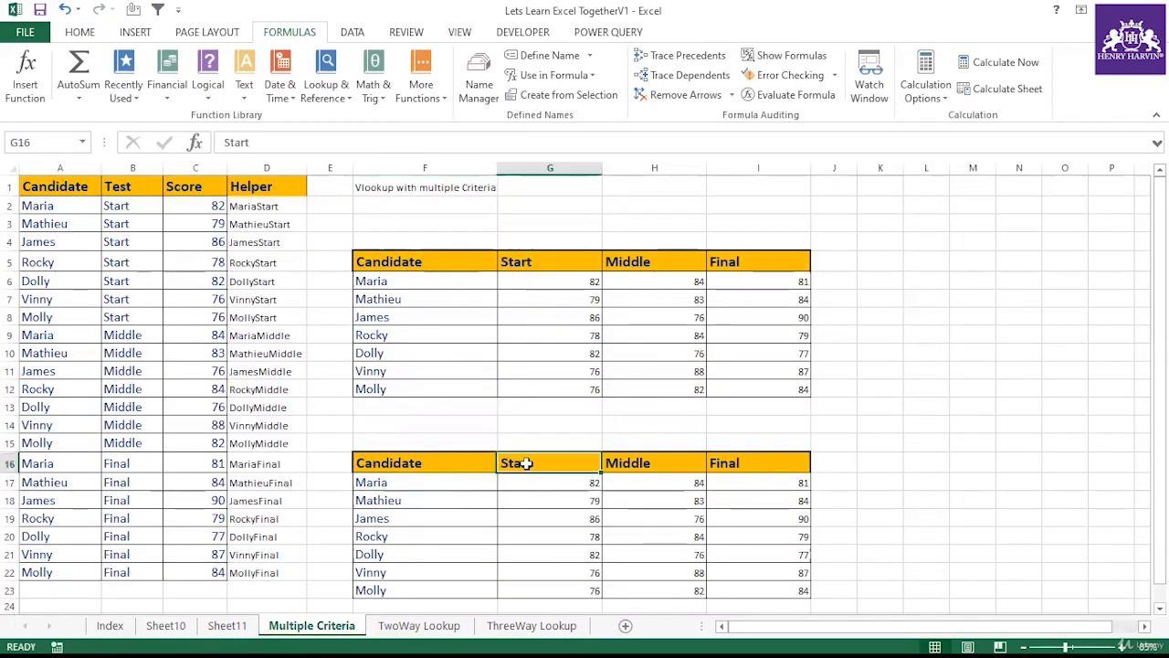
click(629, 461)
Step: On the Index sheet, add a checkmark beside the Two way Lookup entry
click(117, 629)
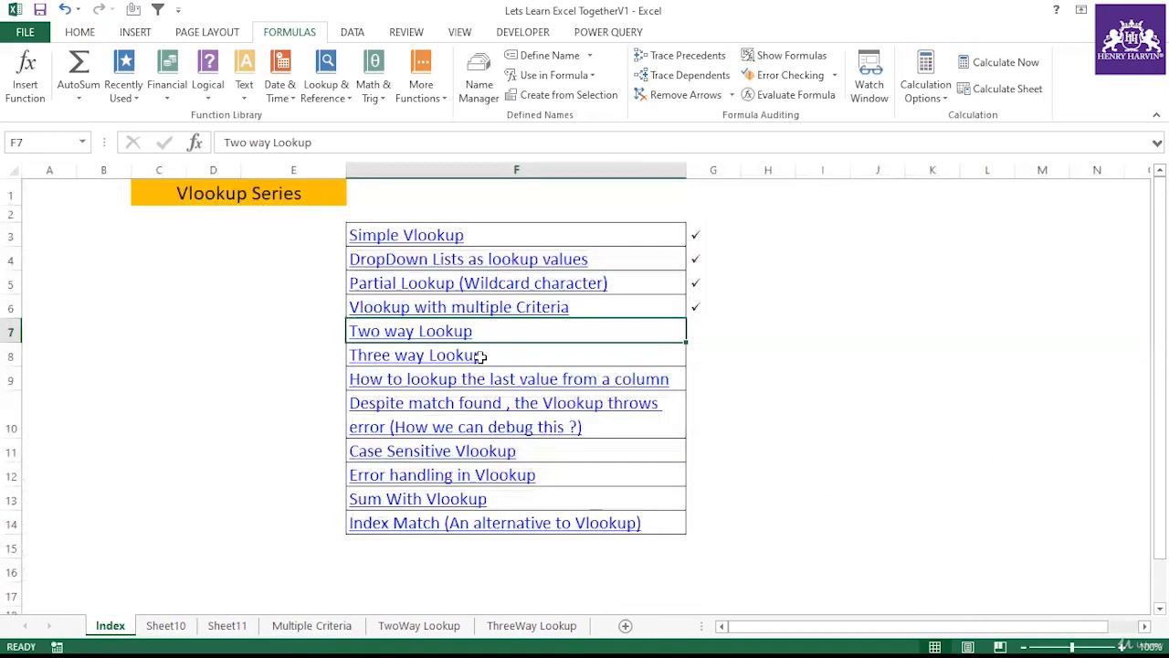
click(703, 328)
text(a)
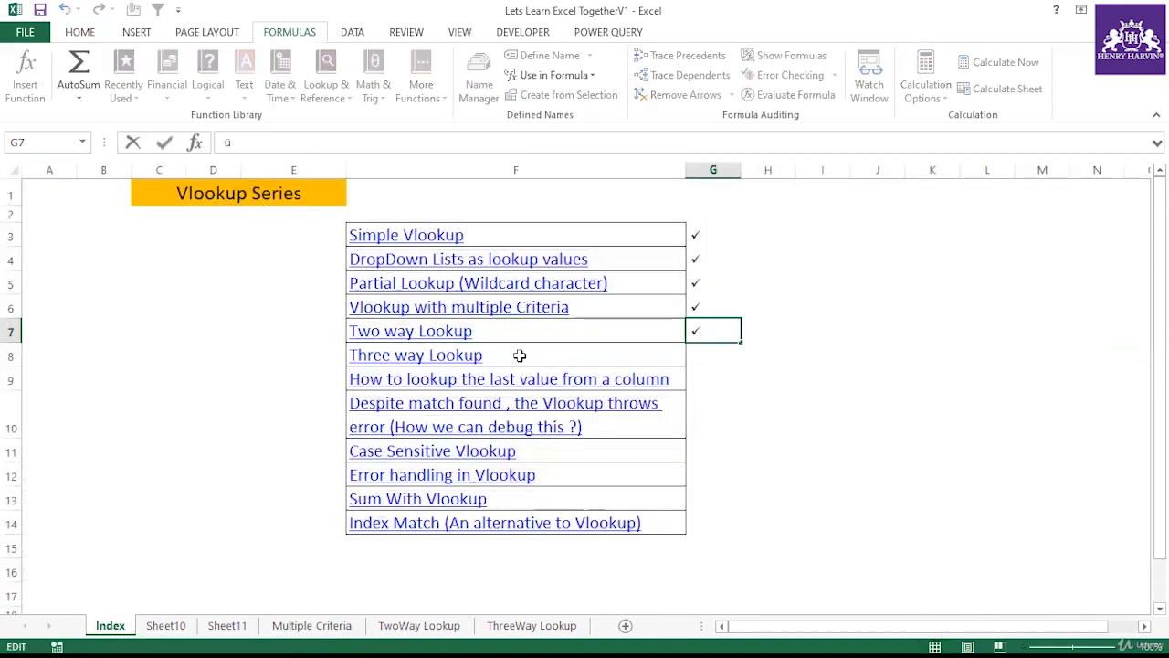
click(519, 356)
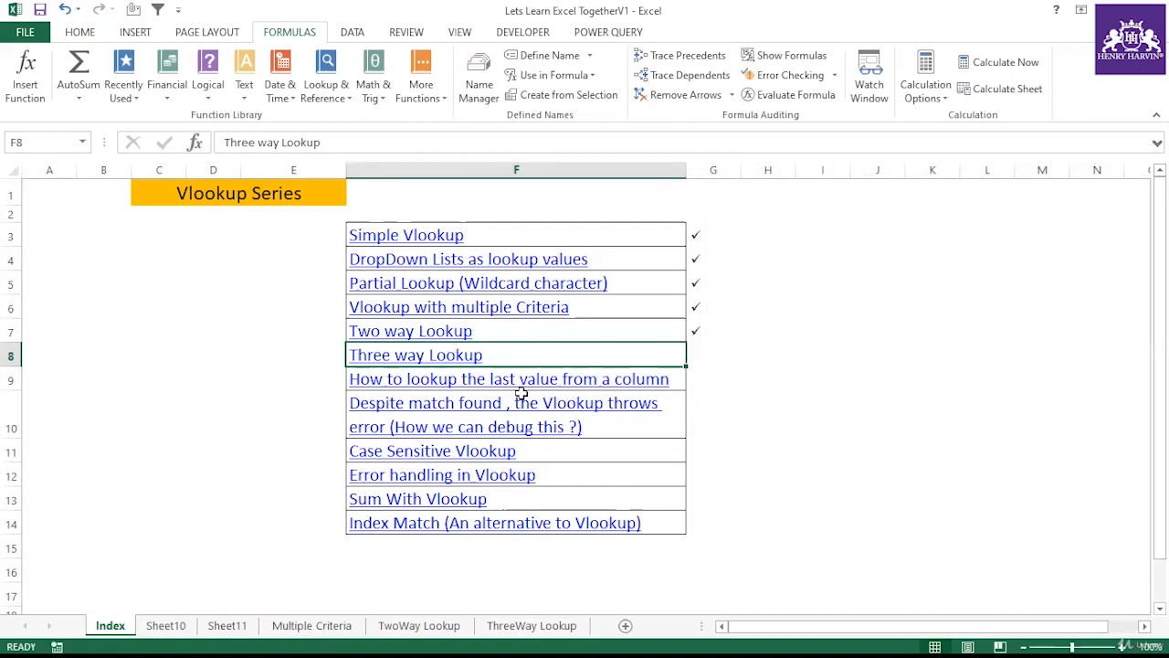
Step: Examine the candidate and test comparisons inside G17's array formula and reconfirm it as an array formula
click(337, 632)
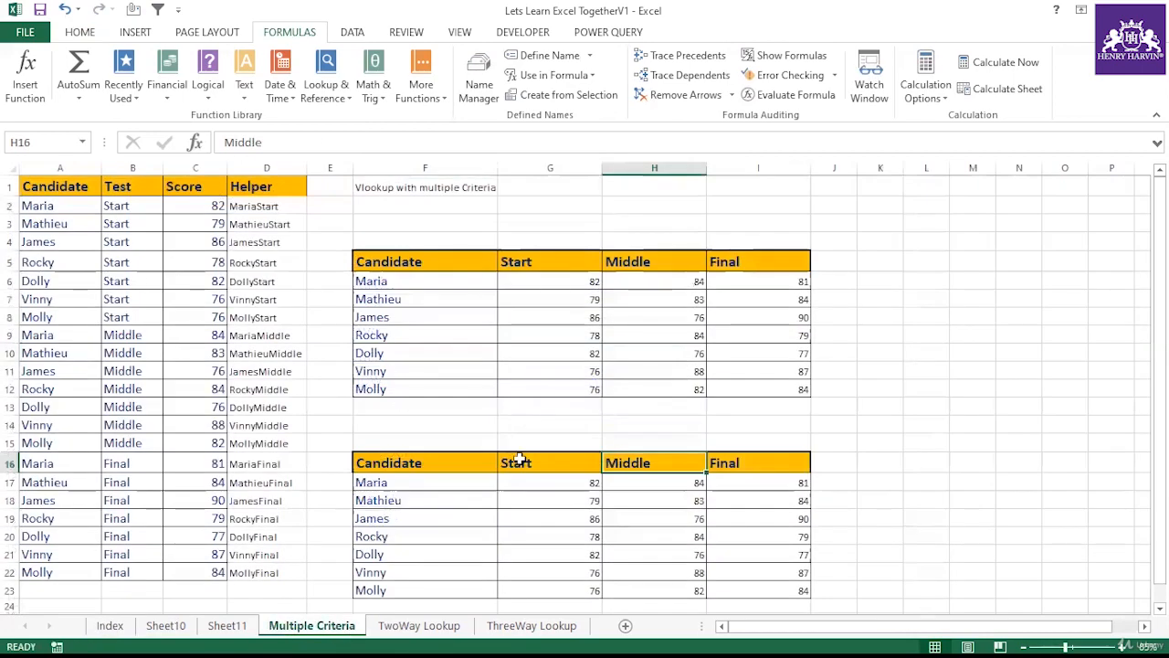
click(537, 486)
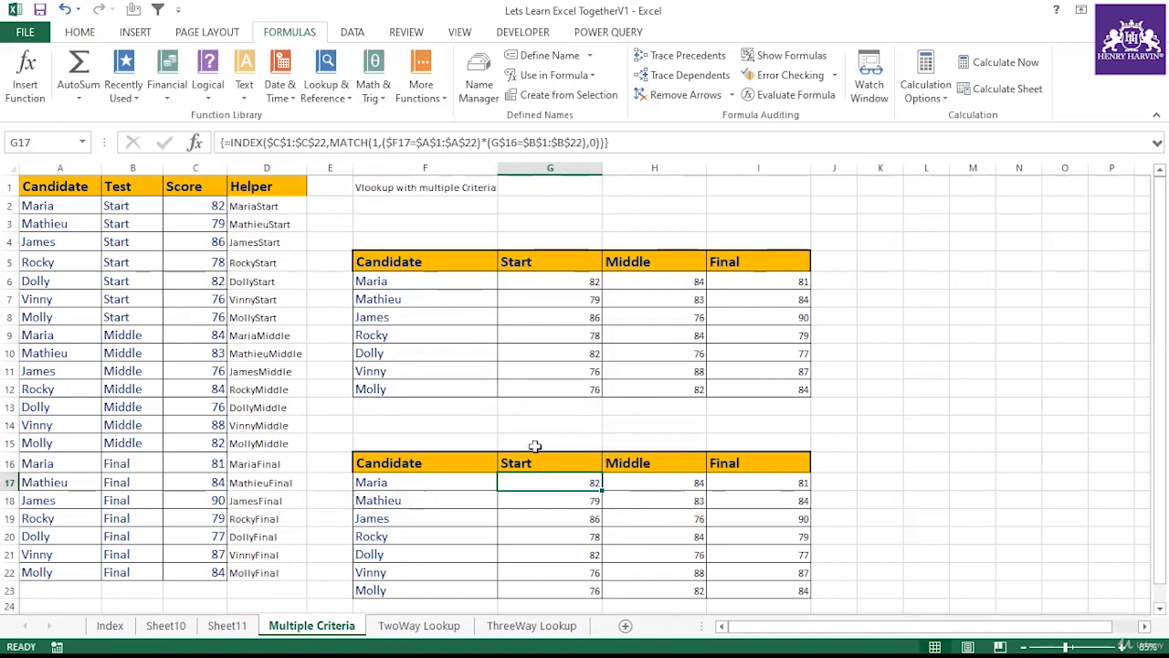
drag(537, 442, 802, 448)
click(585, 481)
click(481, 142)
drag(481, 142, 385, 141)
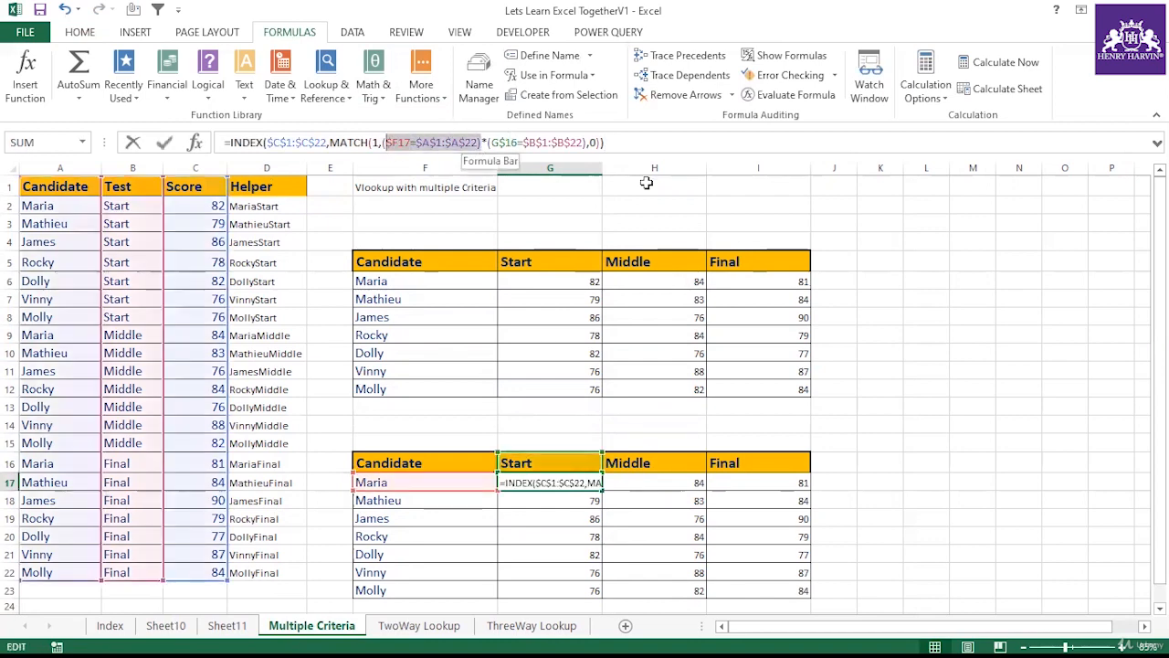
drag(589, 142, 490, 141)
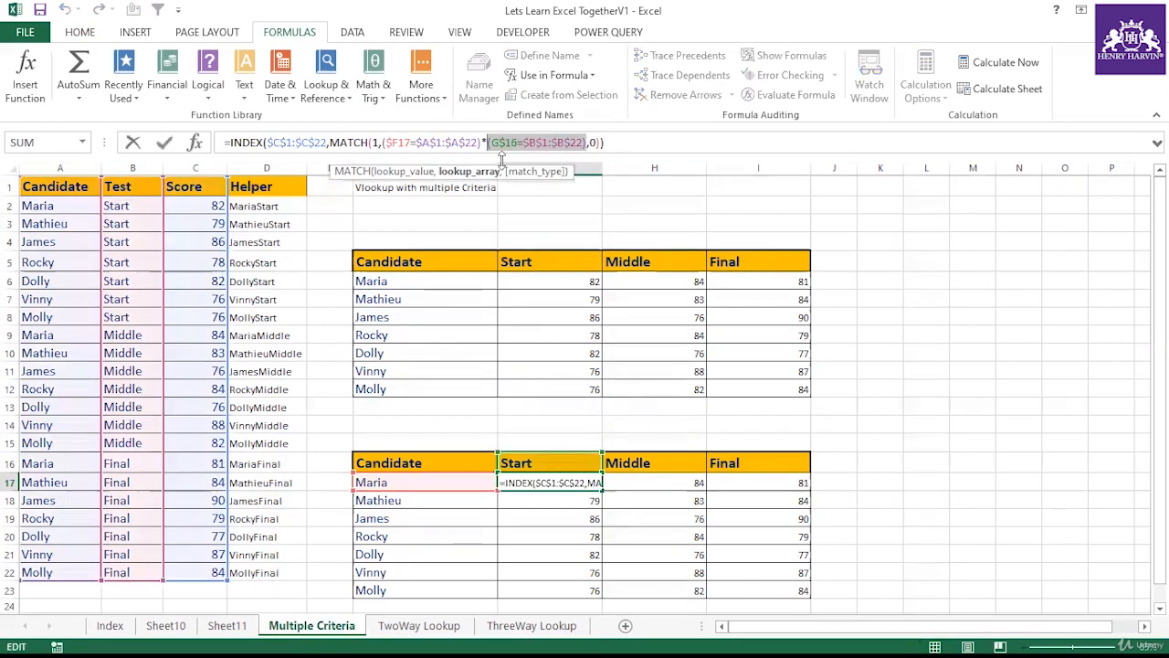
key(ctrl+shift+Return)
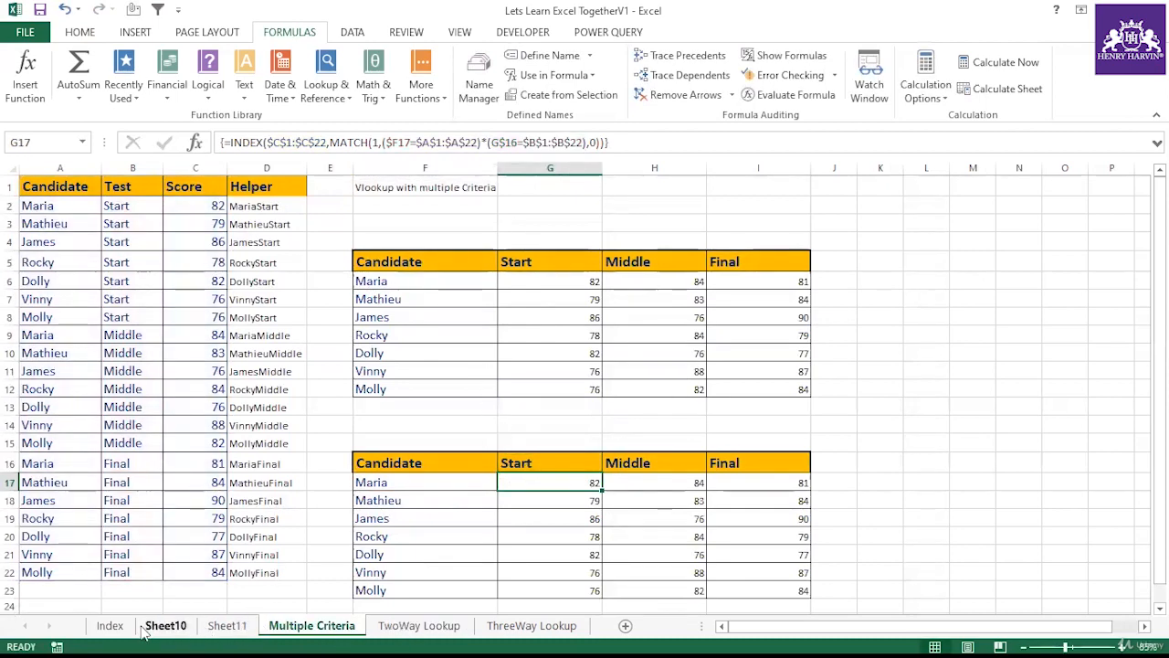
Step: Open the TwoWay Lookup sheet and examine the Candidate column and subject score table
click(110, 625)
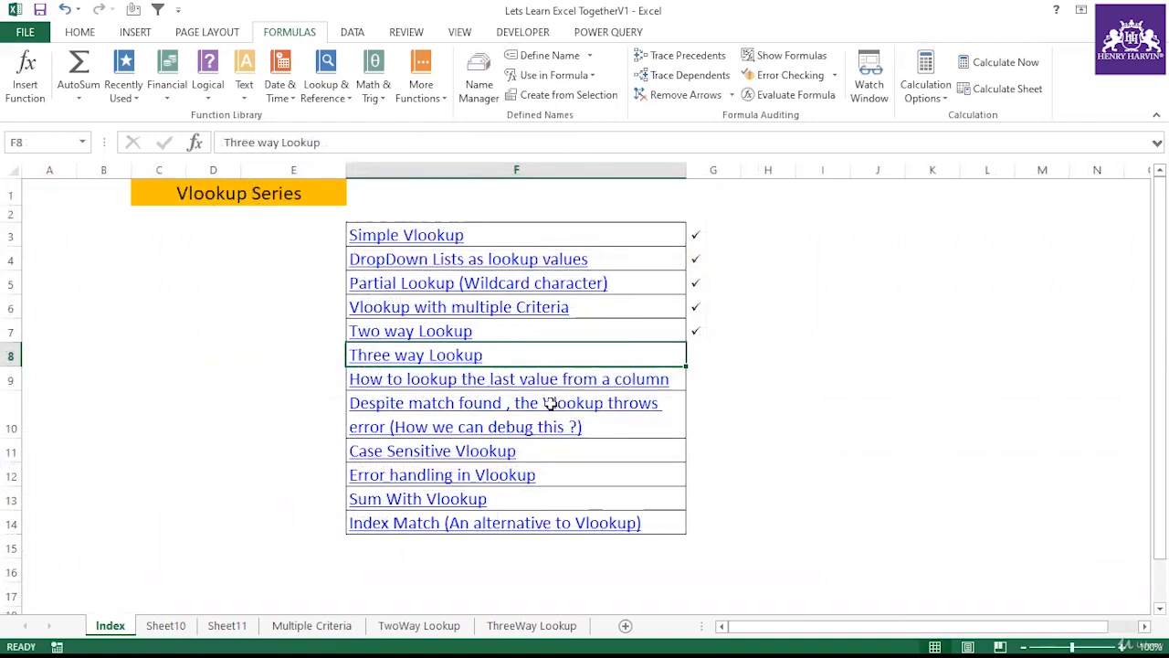
click(483, 403)
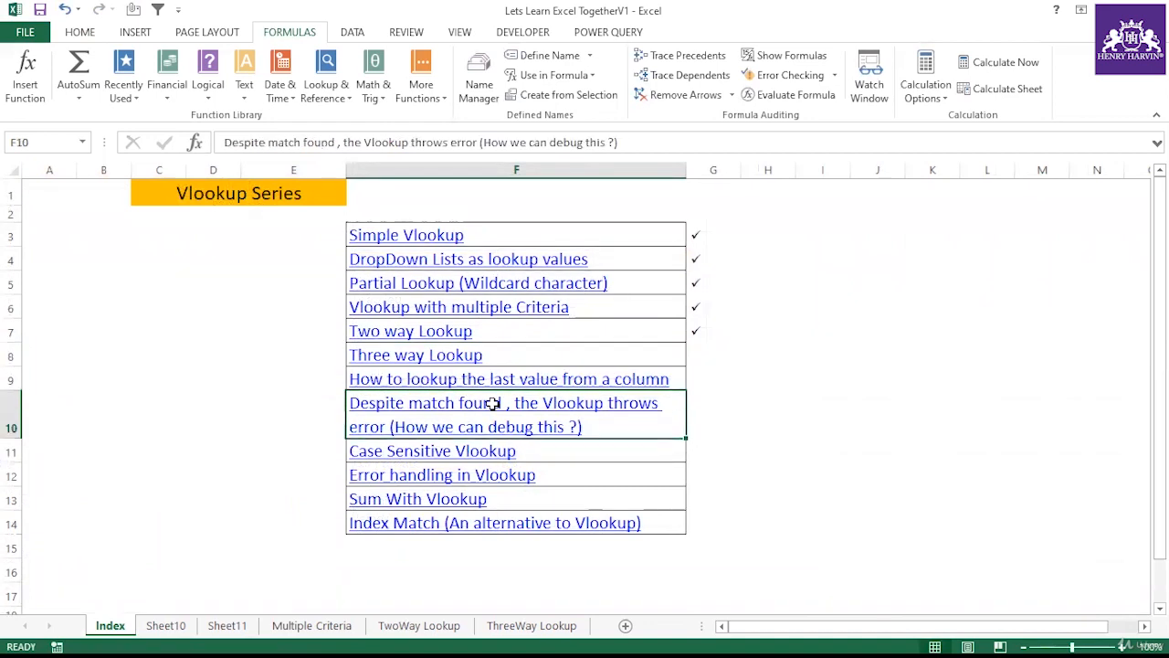
click(694, 400)
click(666, 399)
click(420, 625)
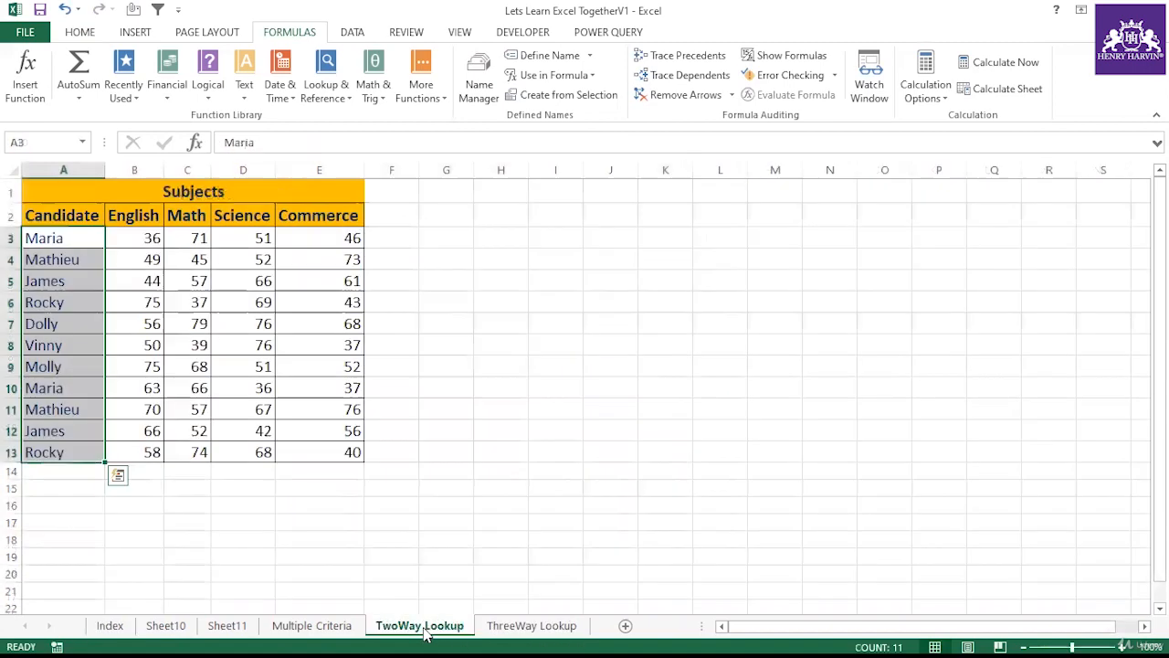
click(176, 324)
drag(46, 238, 69, 451)
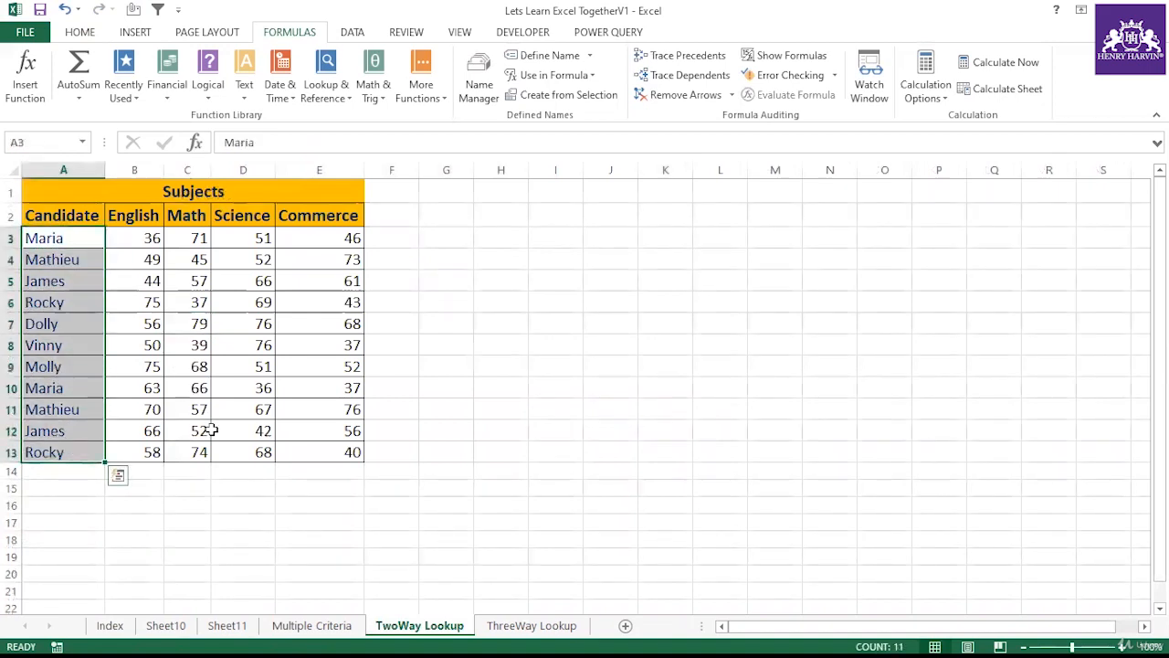
click(214, 430)
click(76, 238)
drag(77, 240, 75, 444)
click(81, 272)
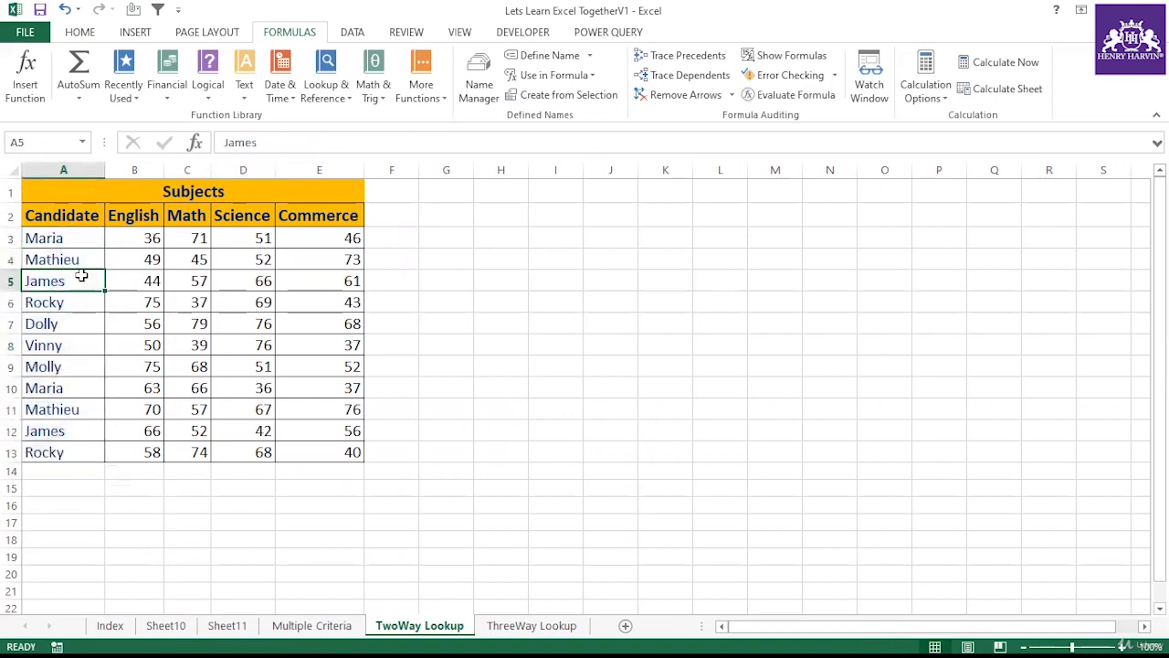
click(80, 302)
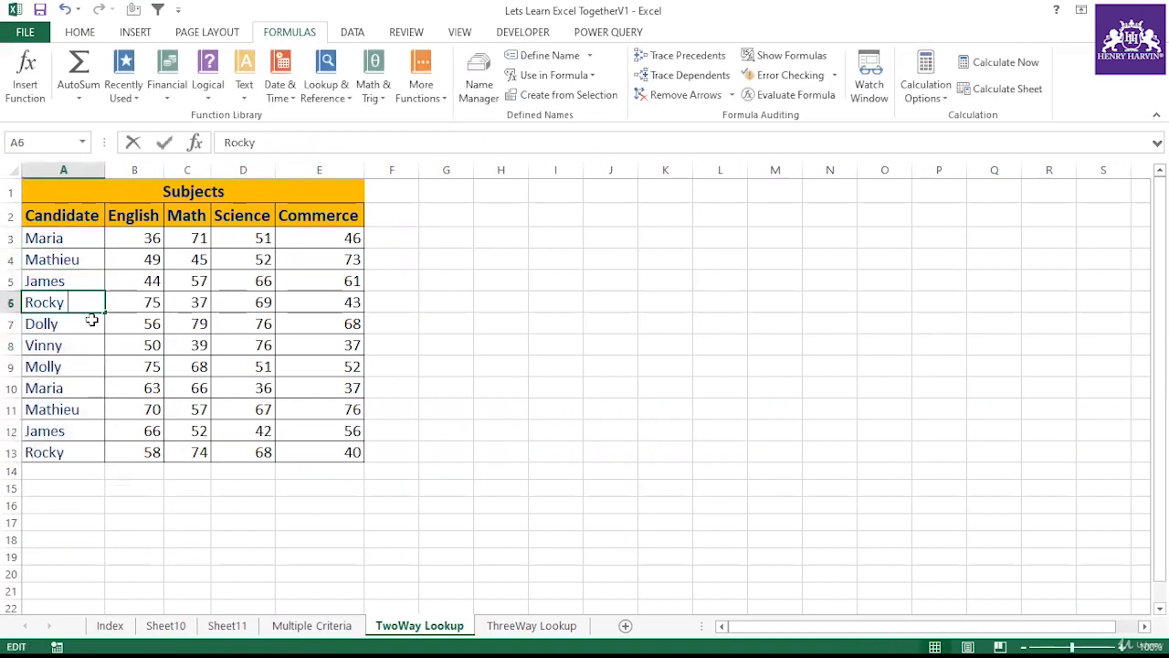
Step: Enter Rocky as the lookup candidate in cell H5
click(416, 349)
click(506, 283)
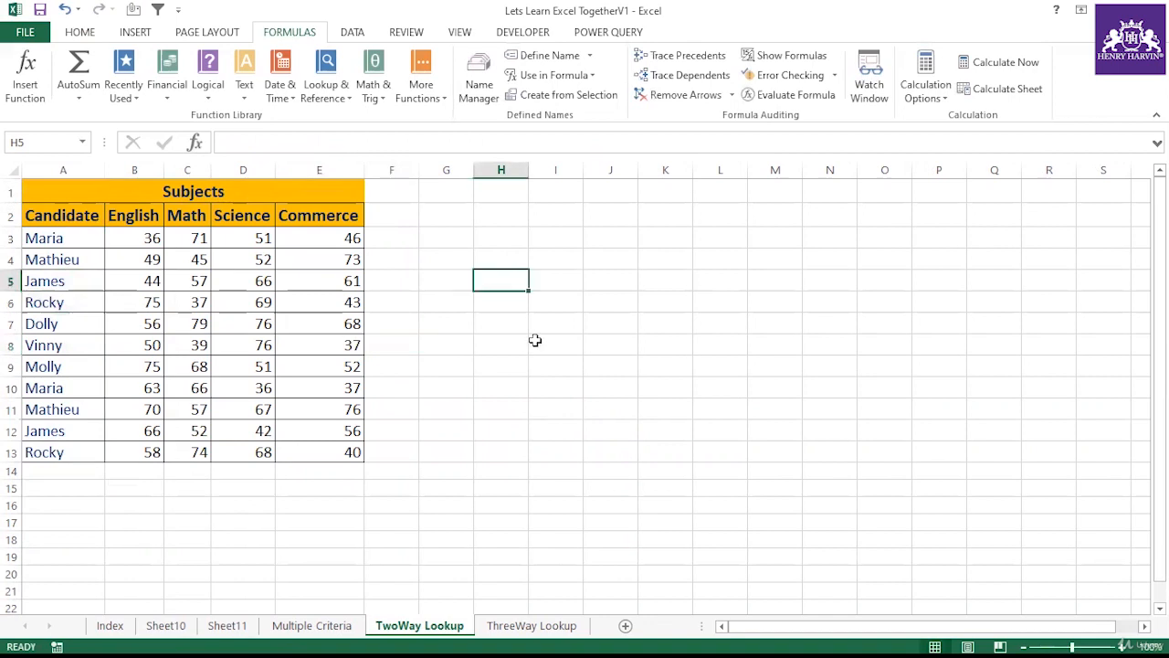
text(Rocky)
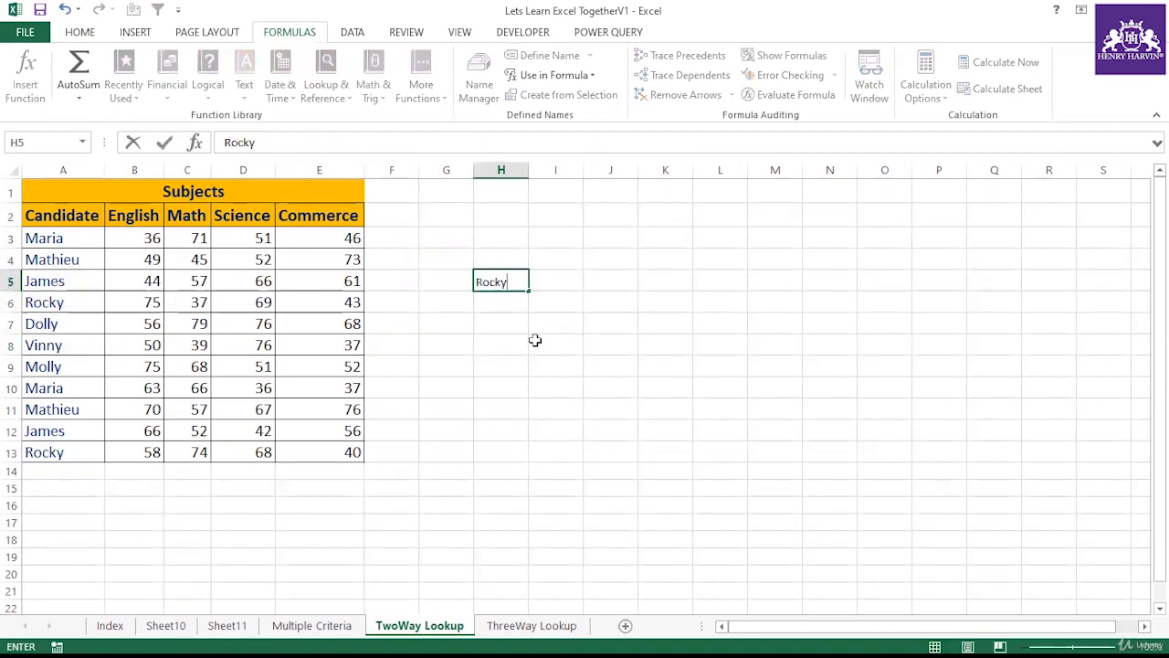
key(Return)
click(535, 340)
Step: In I5, start a VLOOKUP using H5 as the lookup value and A3:B13 as the table array
click(540, 274)
text(=)
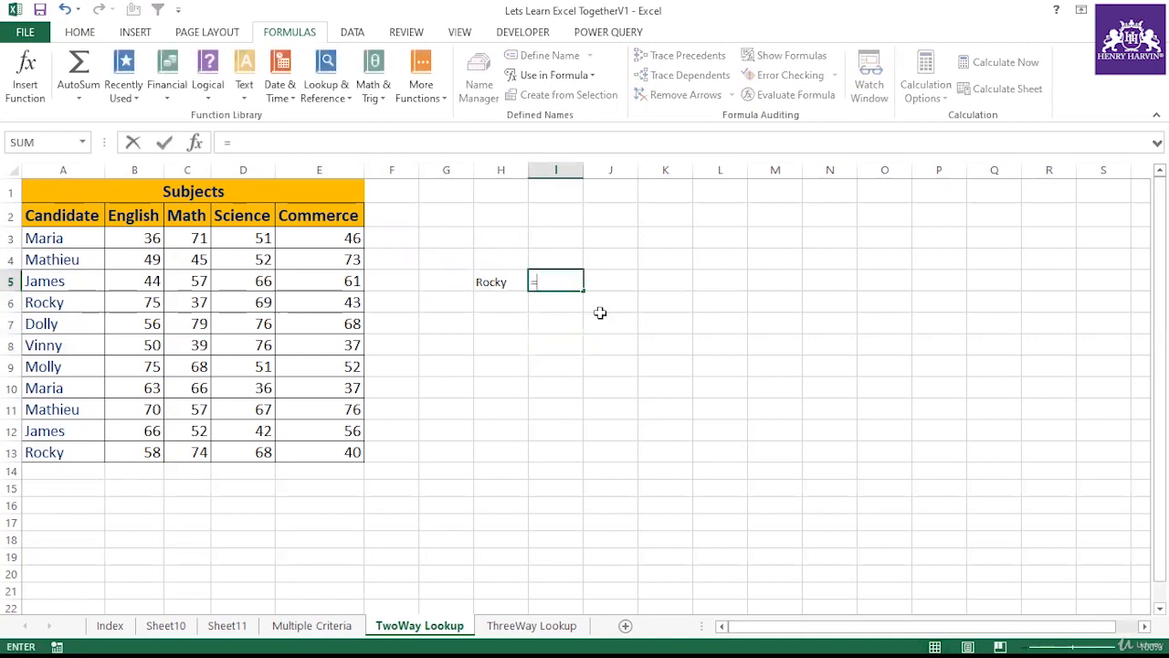
text(Vlo)
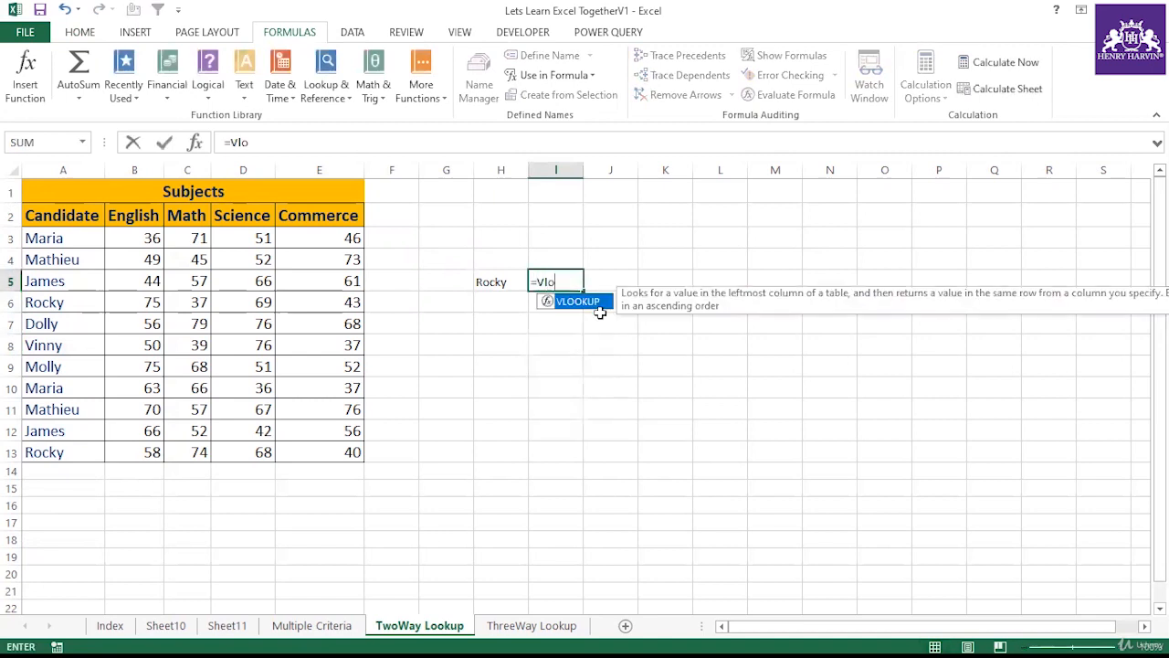
double_click(594, 309)
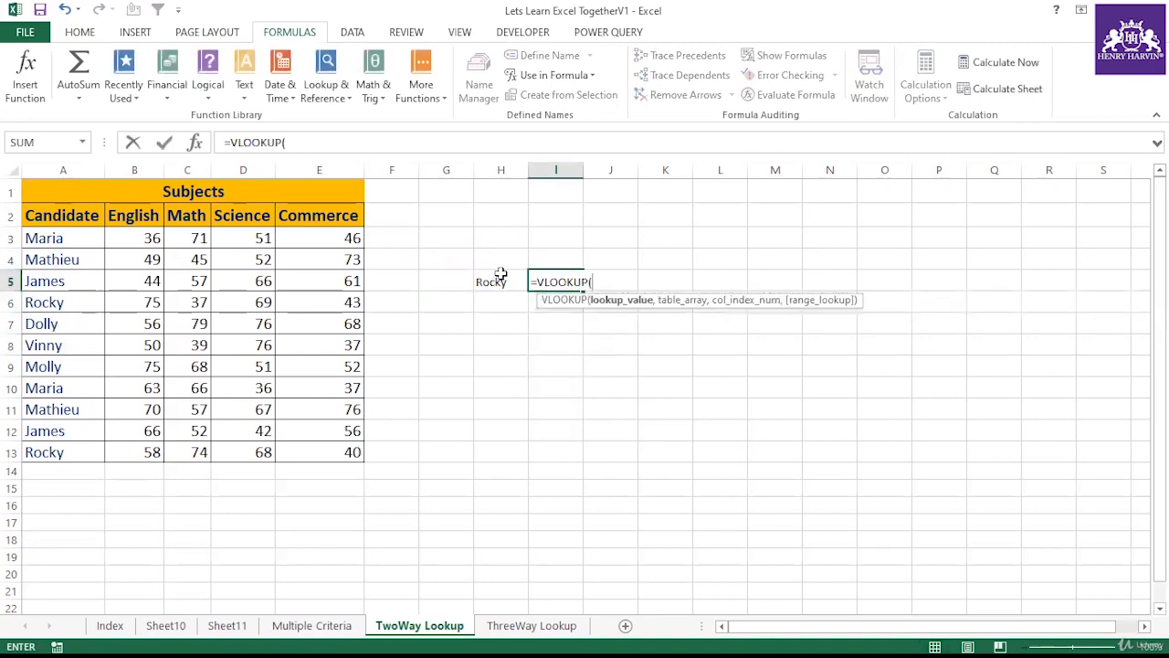
click(501, 279)
text(,)
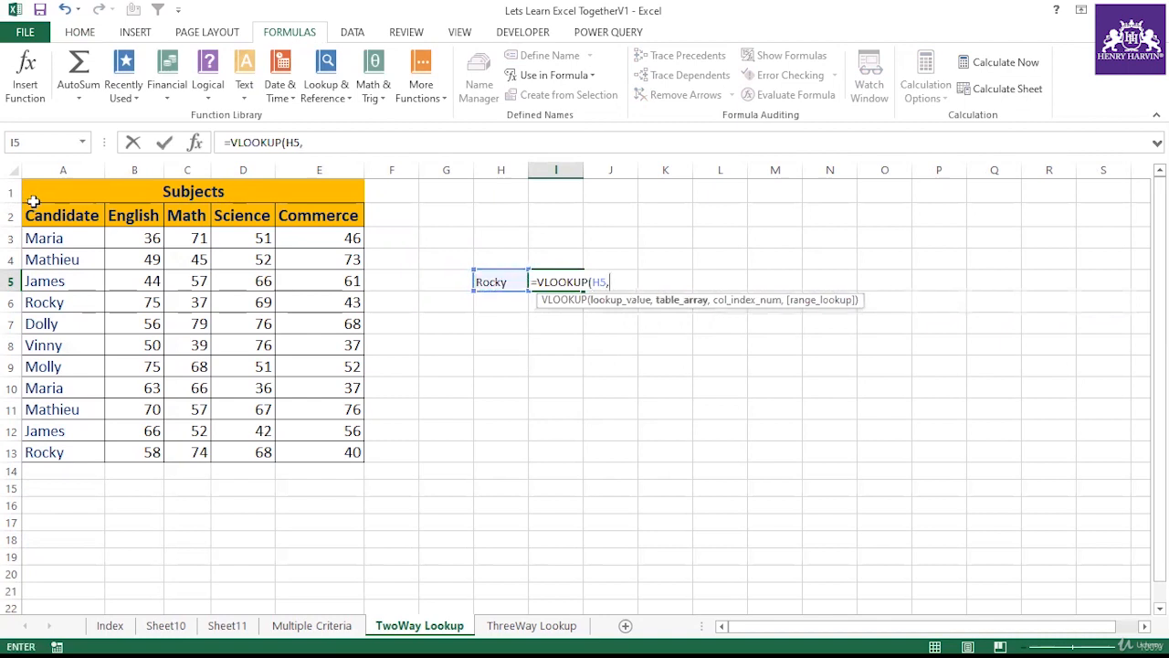
drag(56, 237, 135, 449)
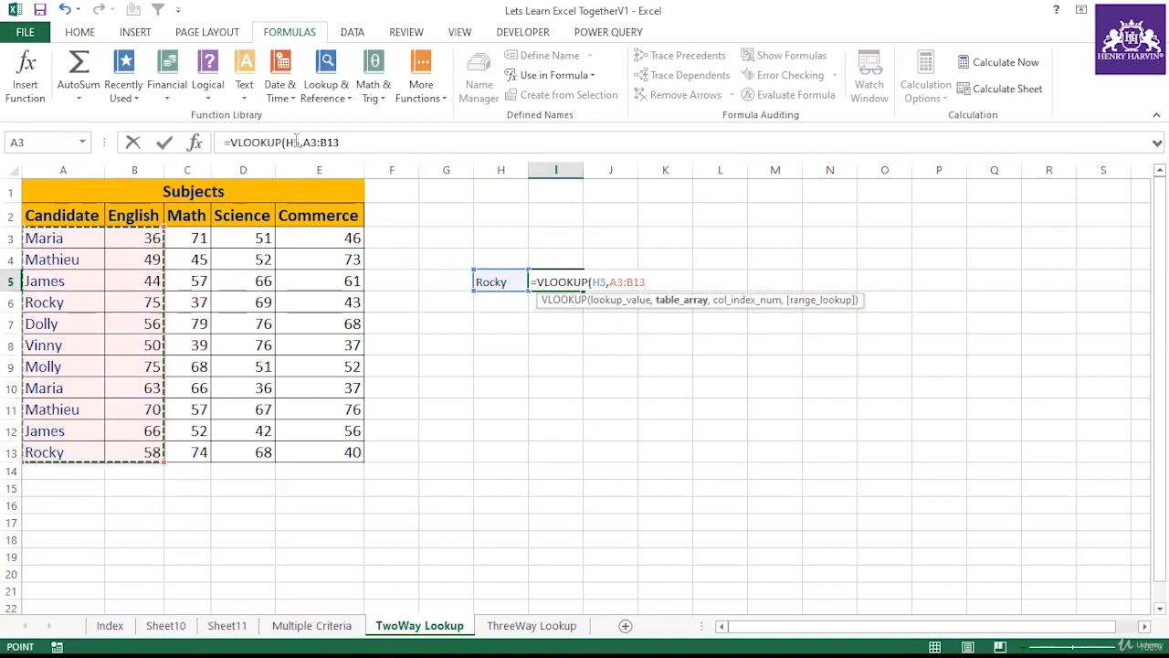
Step: Make the table range absolute as $A$3:$B$13 and finish the formula with column 2 and exact match 0
click(402, 146)
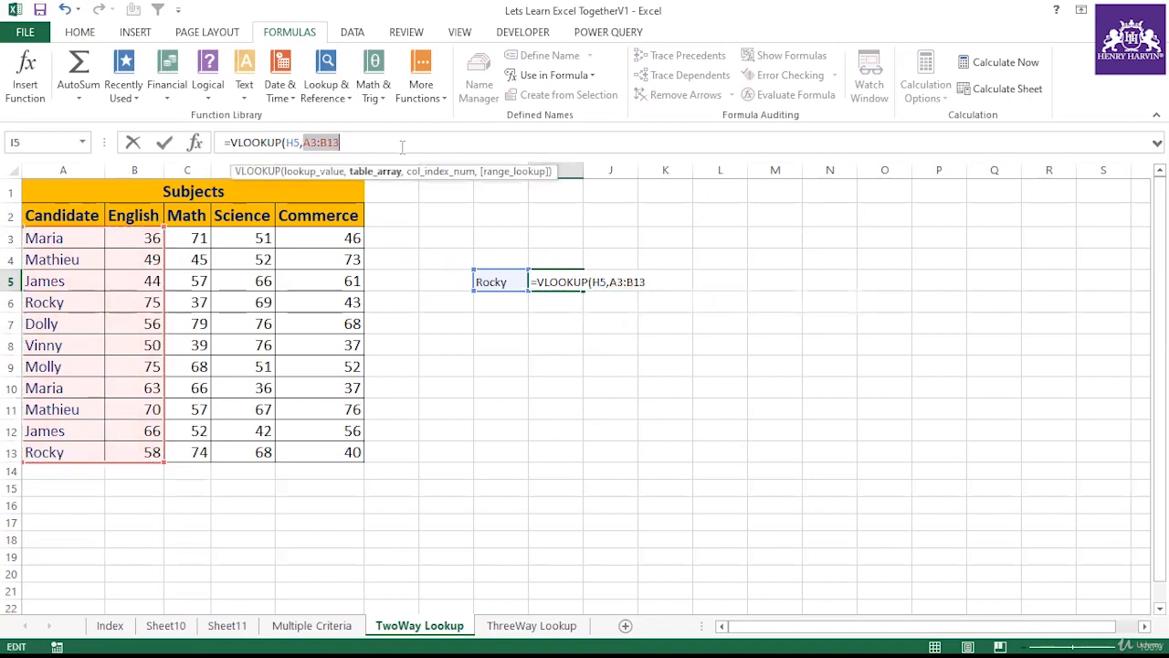
key(F4)
click(402, 148)
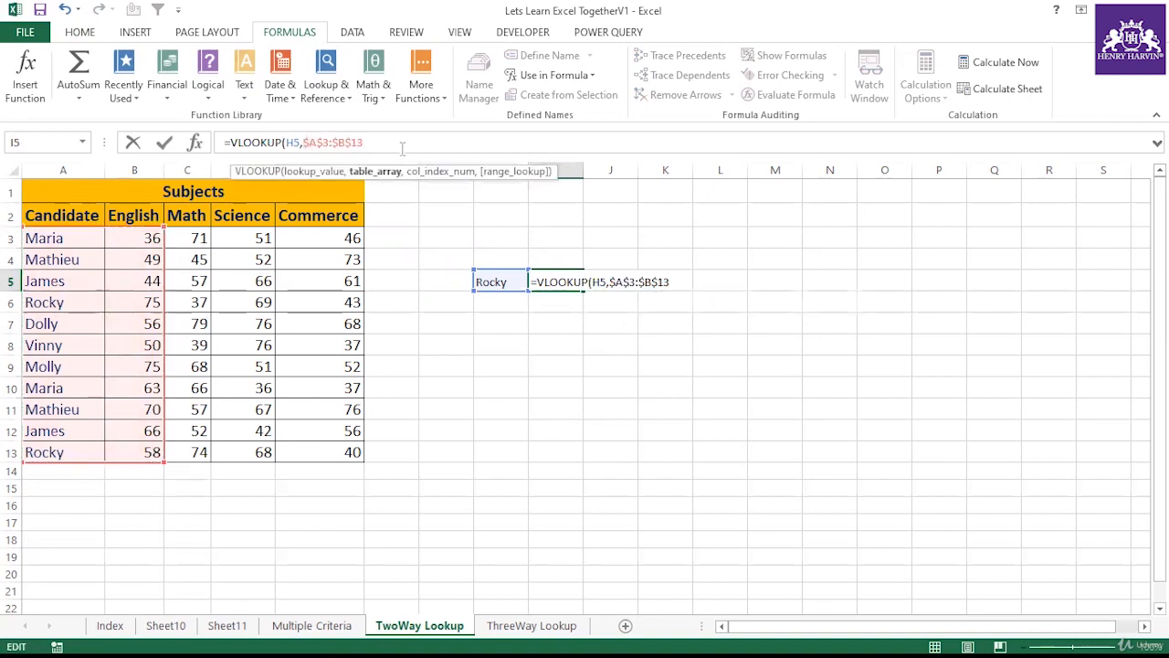
text(,)
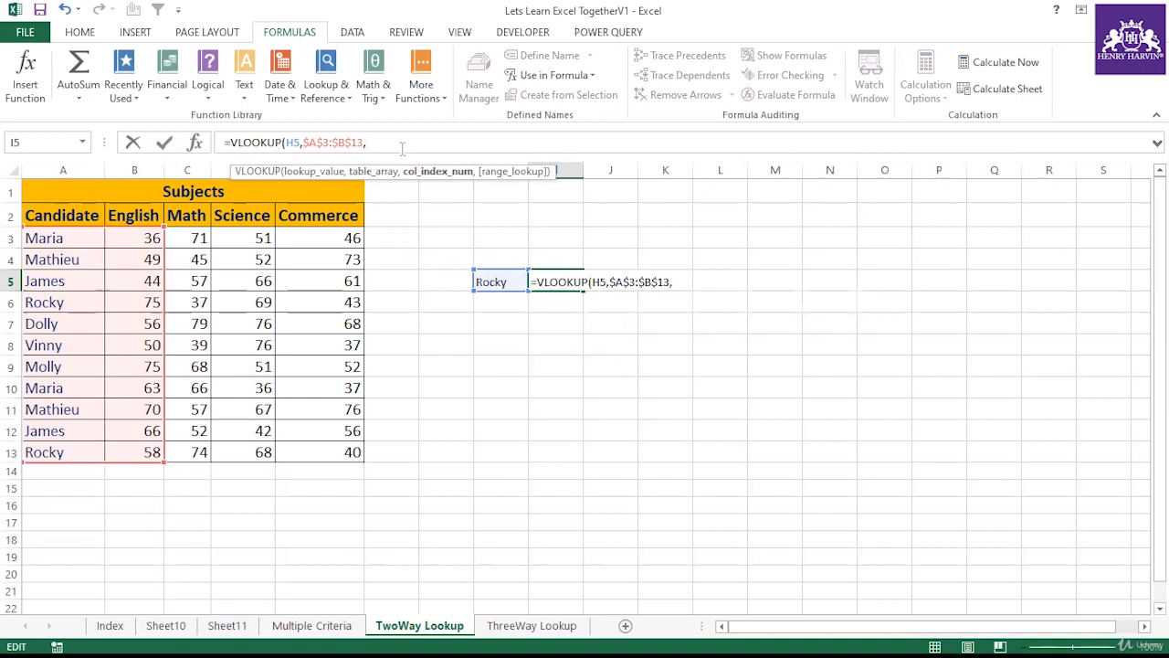
text(2,0)
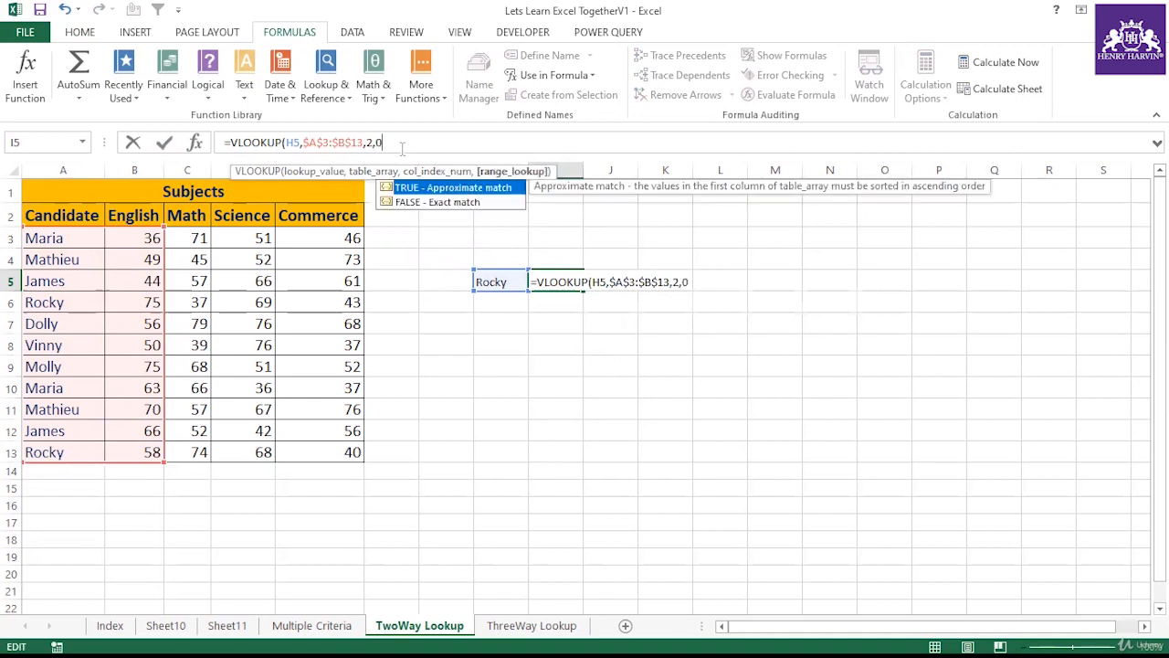
text())
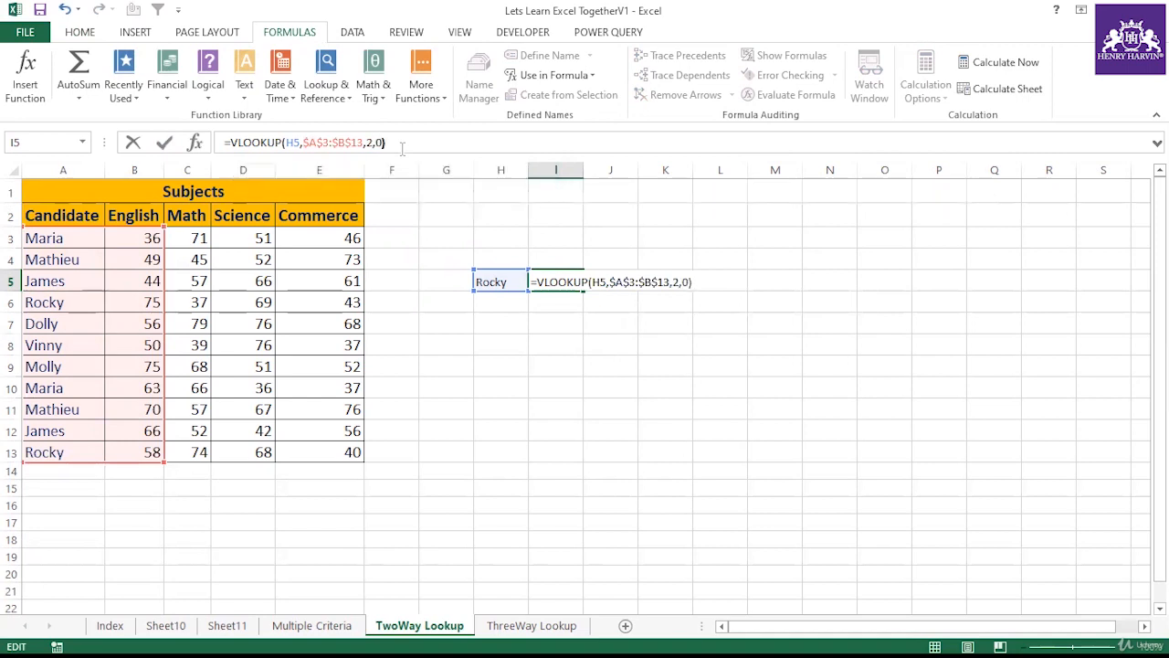
key(Return)
Step: Rename the last candidate in A13 as johny and recheck the lookup cells H5 and I5
click(532, 277)
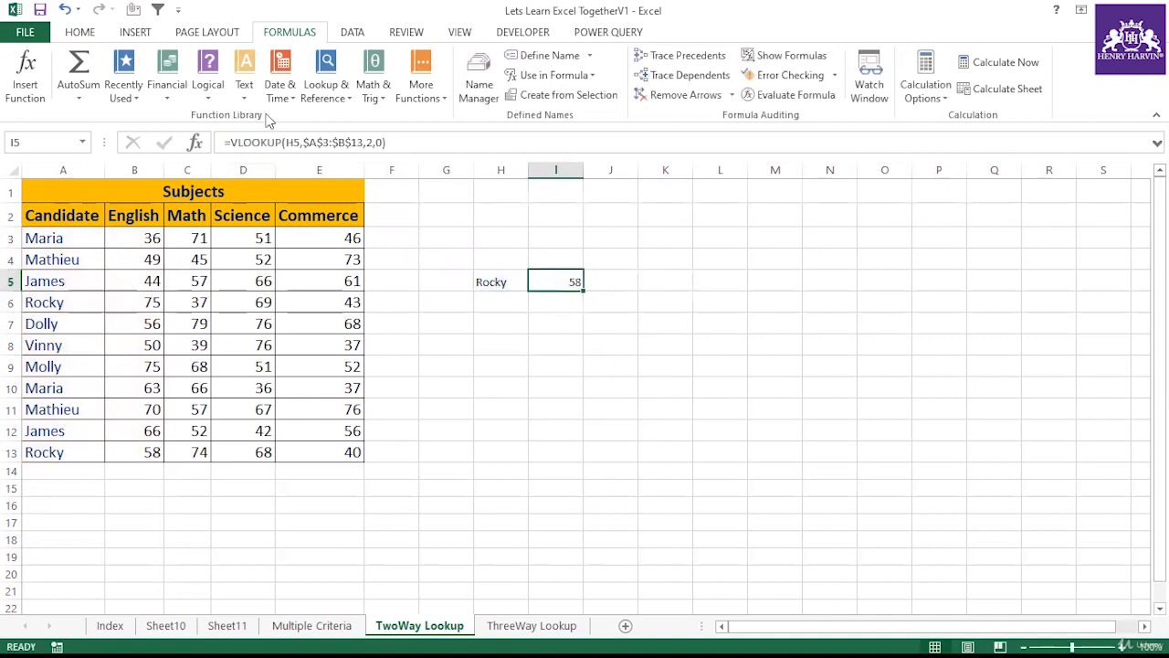
click(69, 450)
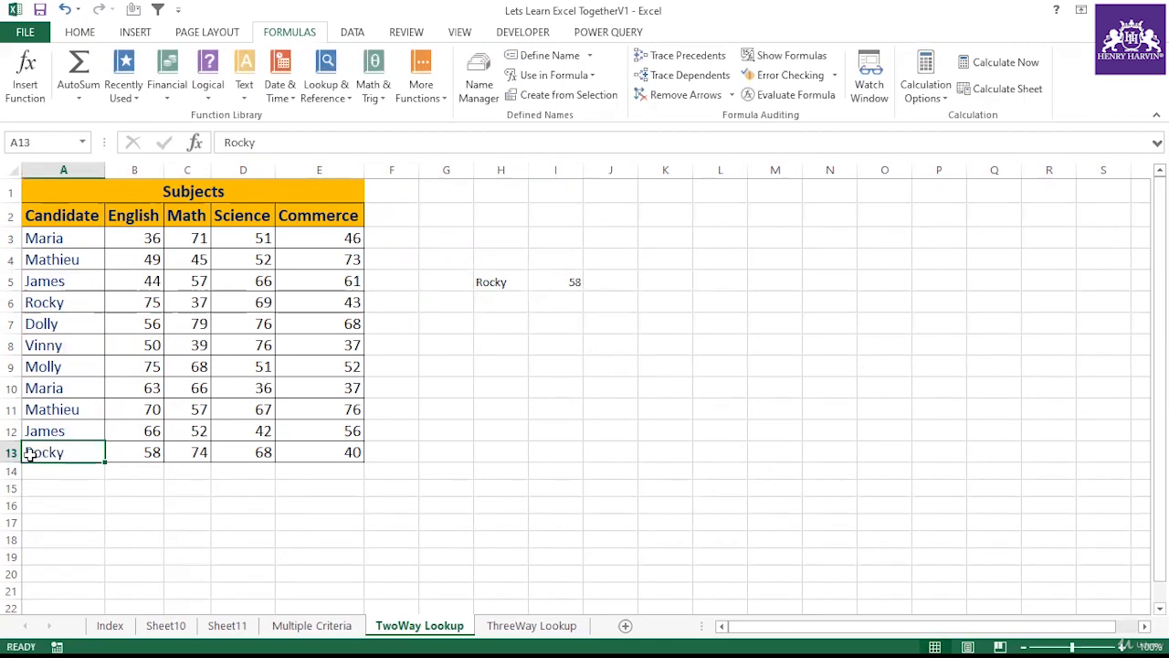
double_click(73, 454)
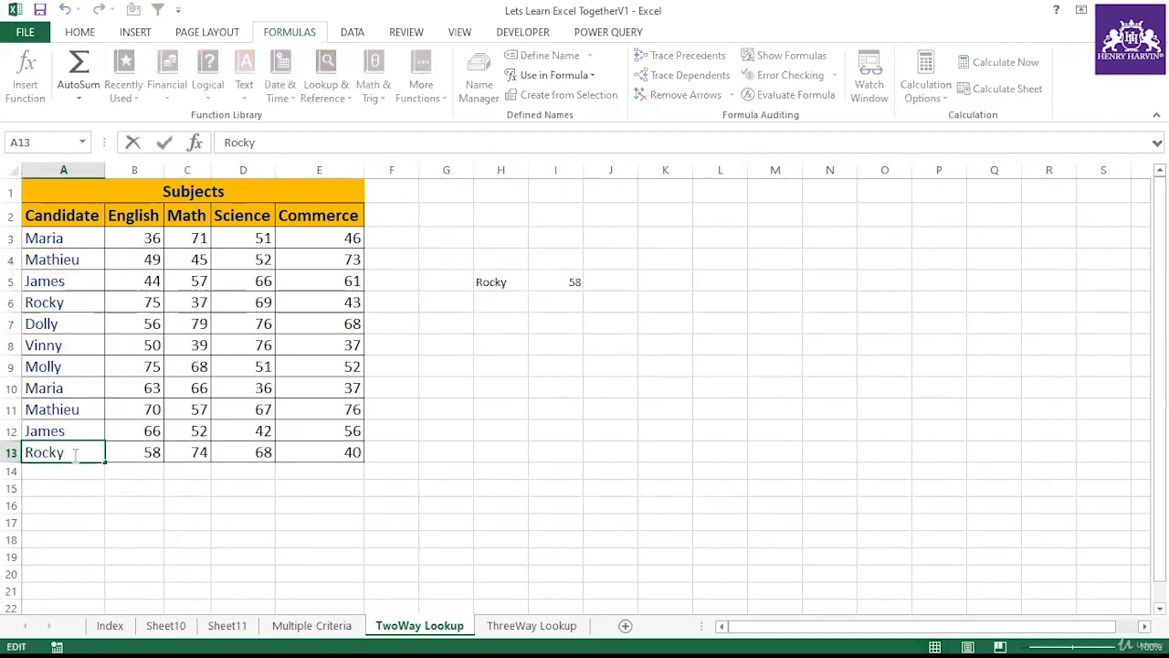
key(BackSpace)
key(BackSpace)
key(BackSpace)
key(BackSpace)
text(johny)
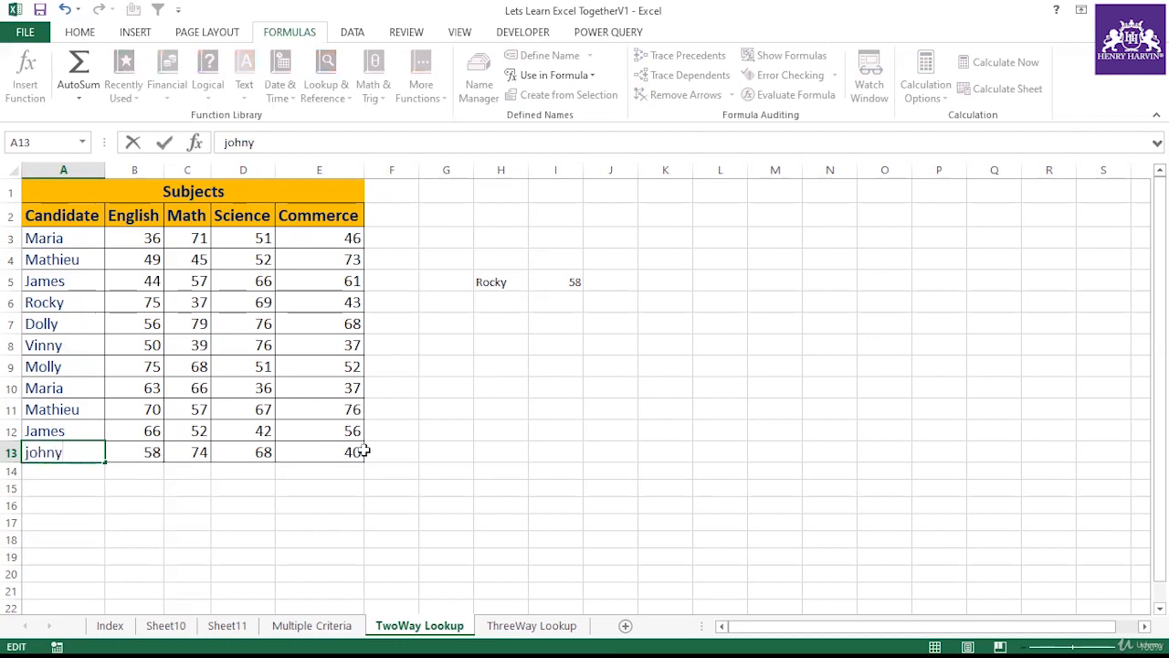
click(402, 452)
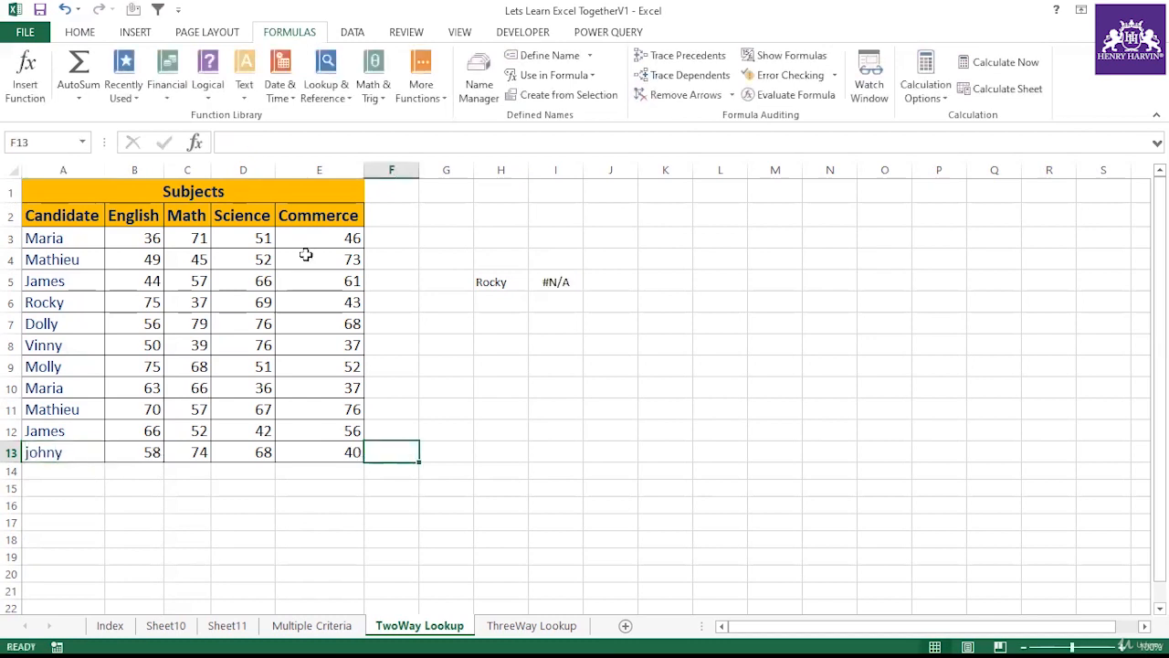
click(513, 287)
click(556, 283)
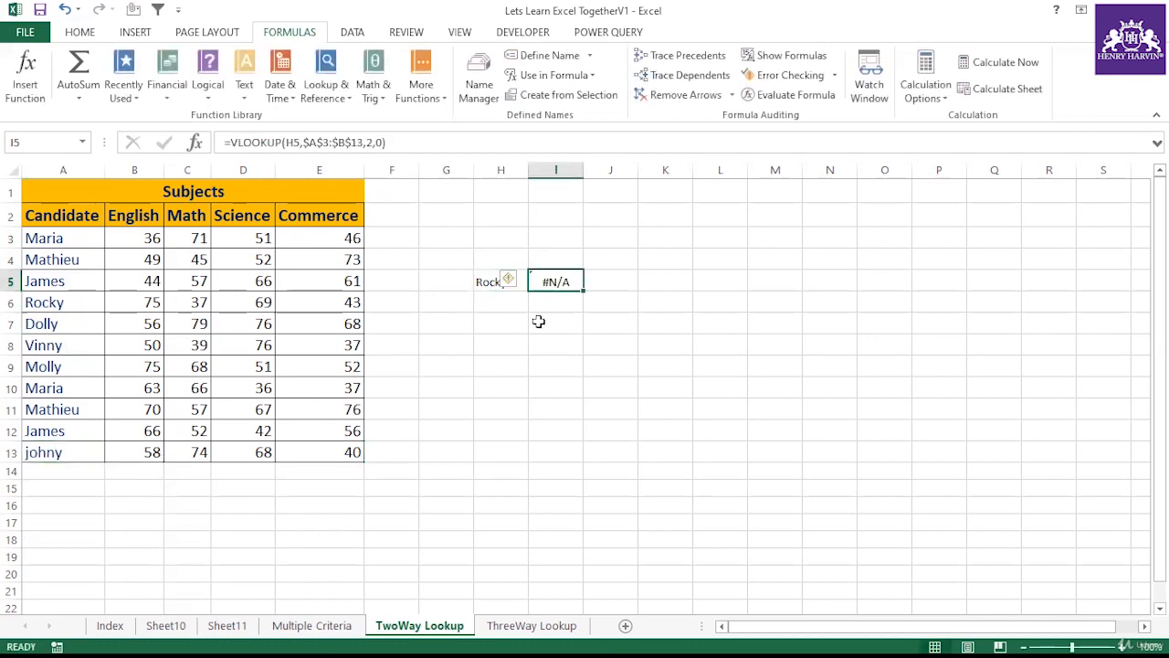
click(110, 626)
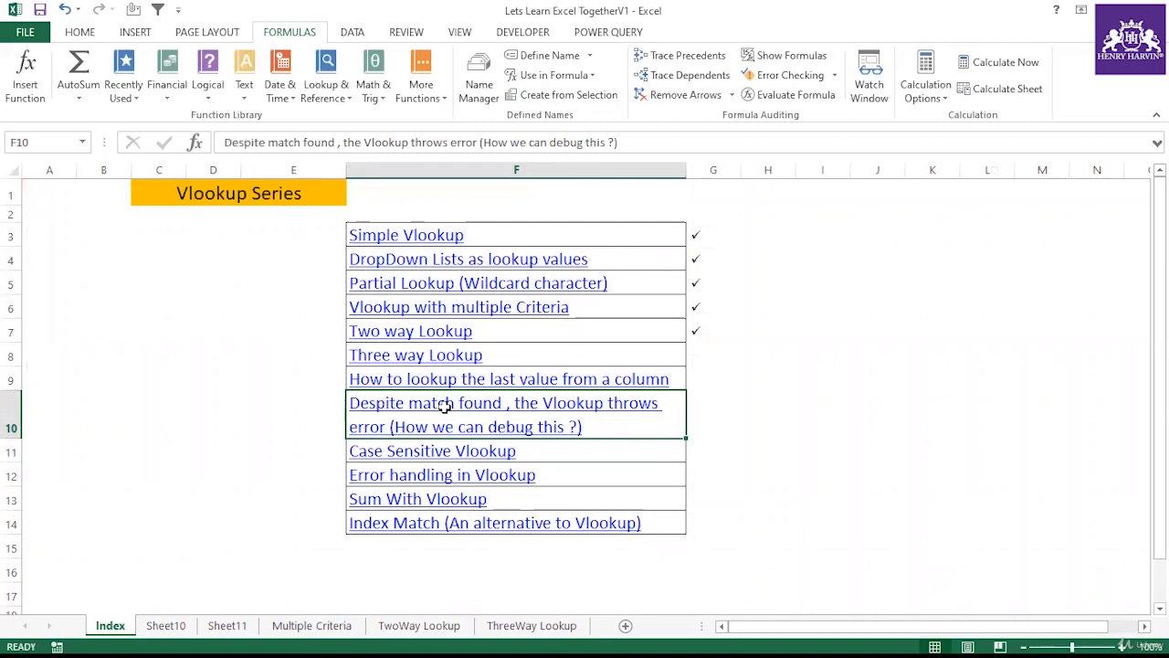
click(169, 626)
click(212, 627)
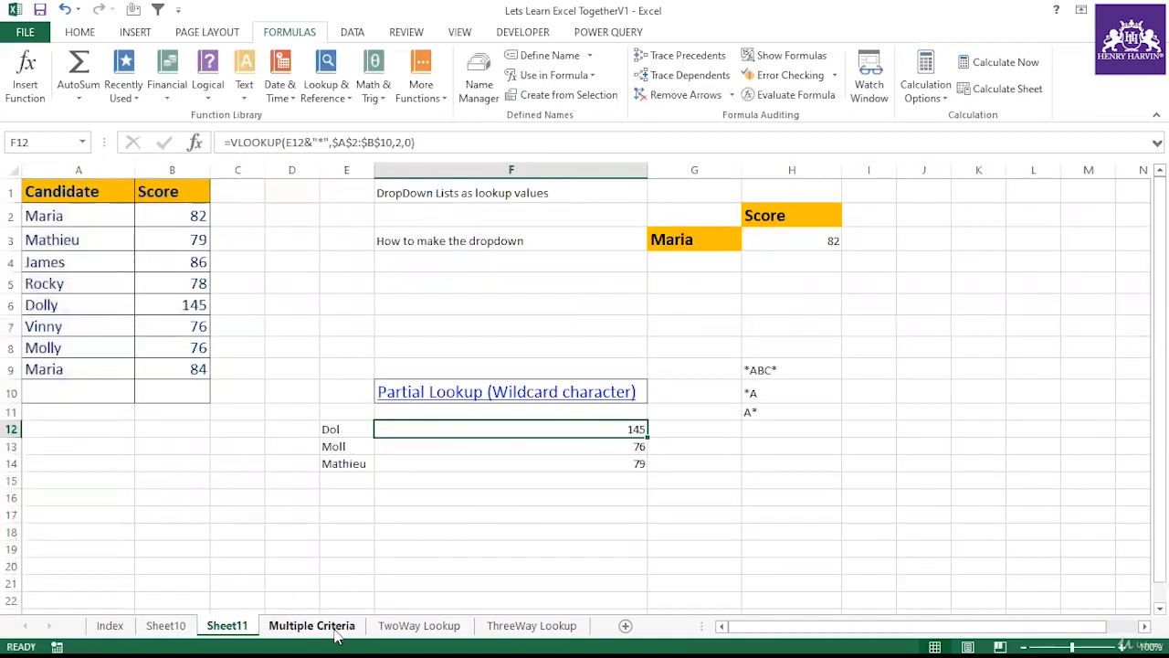
click(384, 628)
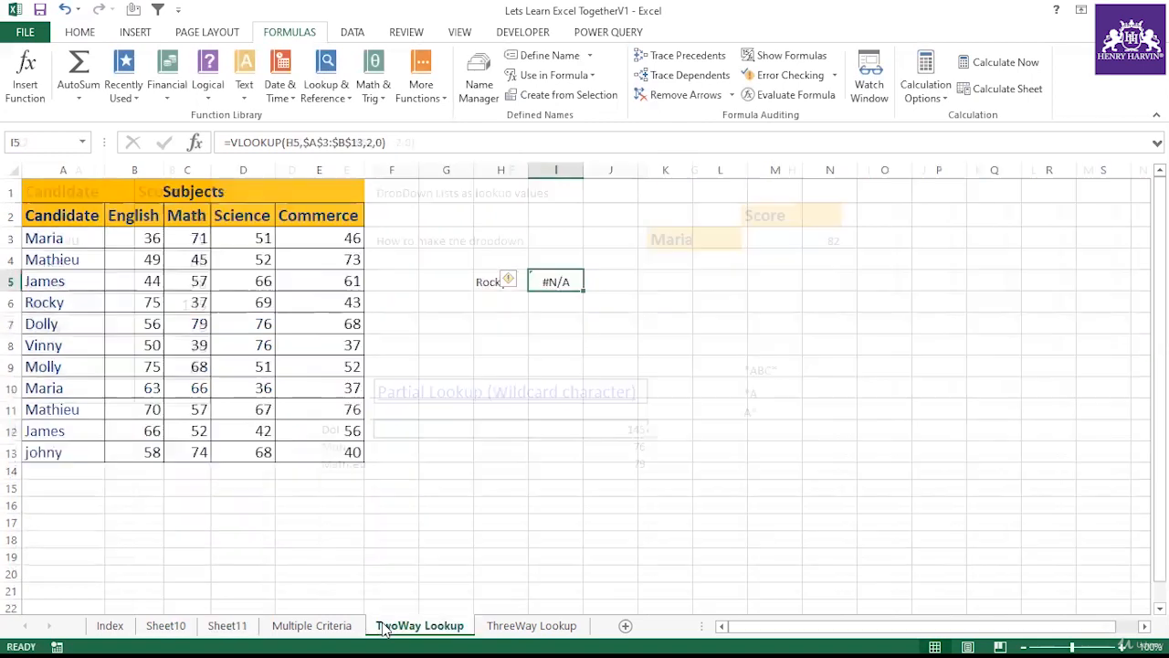
Step: In J5, start a second VLOOKUP using H5 as the lookup value
click(546, 345)
click(558, 283)
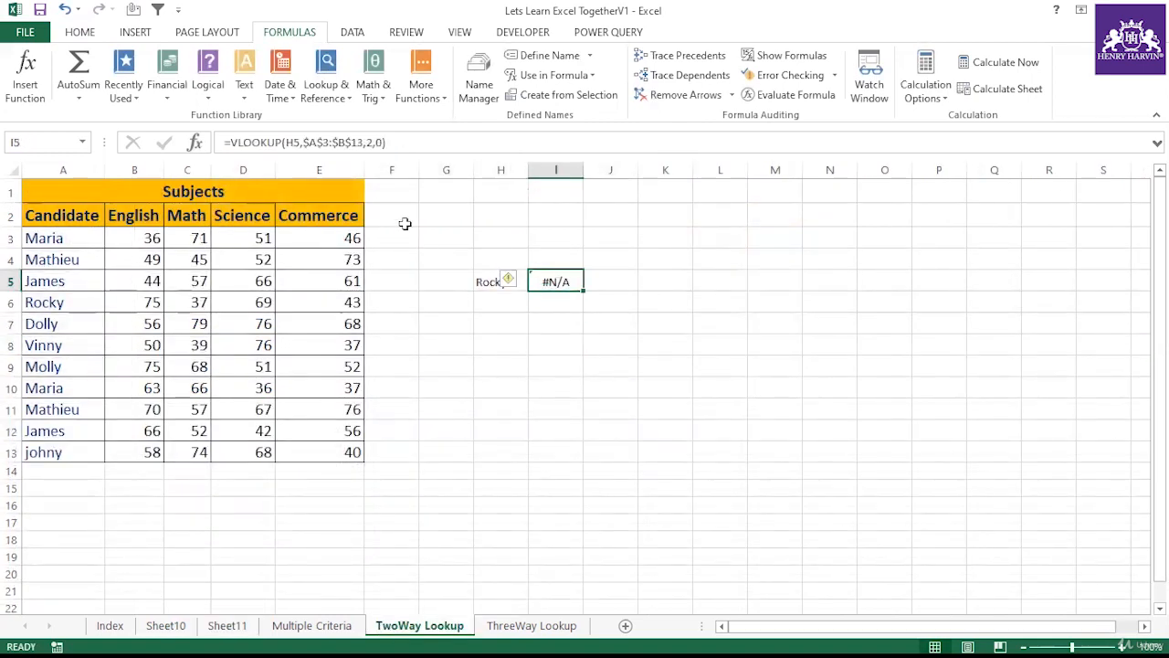
click(627, 285)
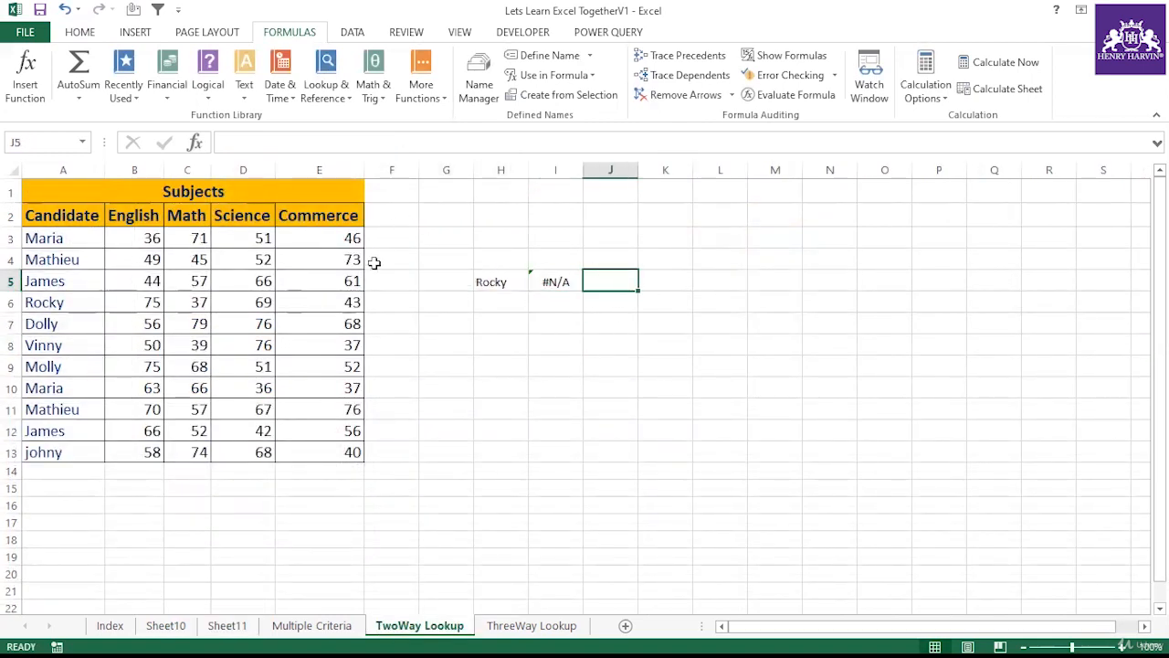
text(=)
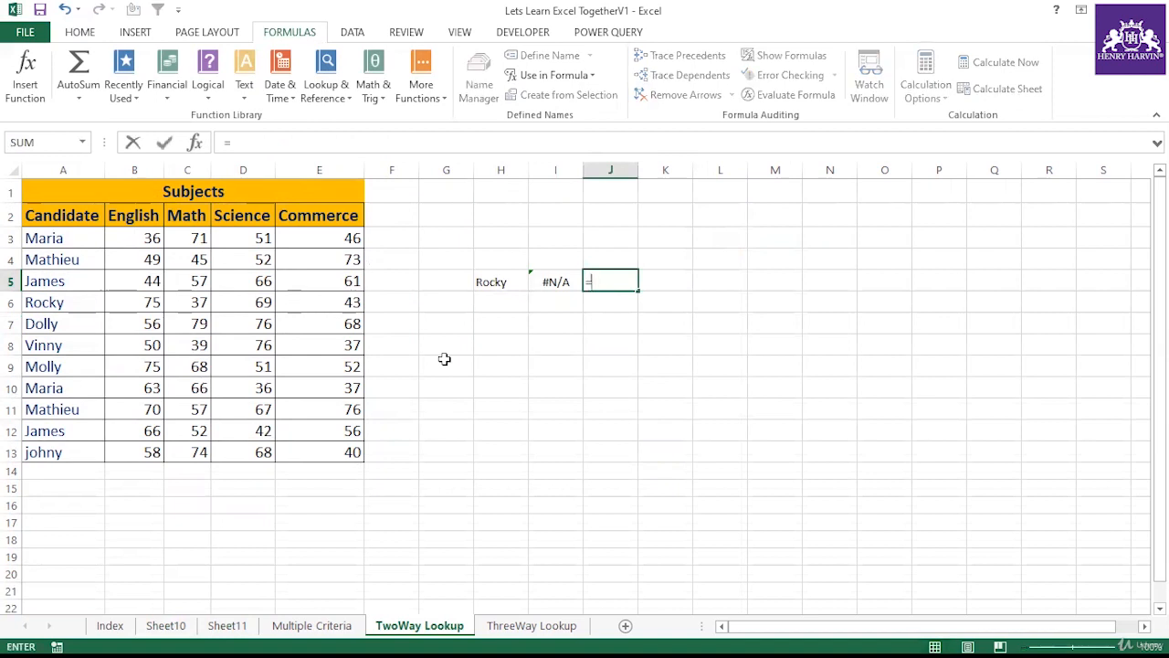
text(Vloo)
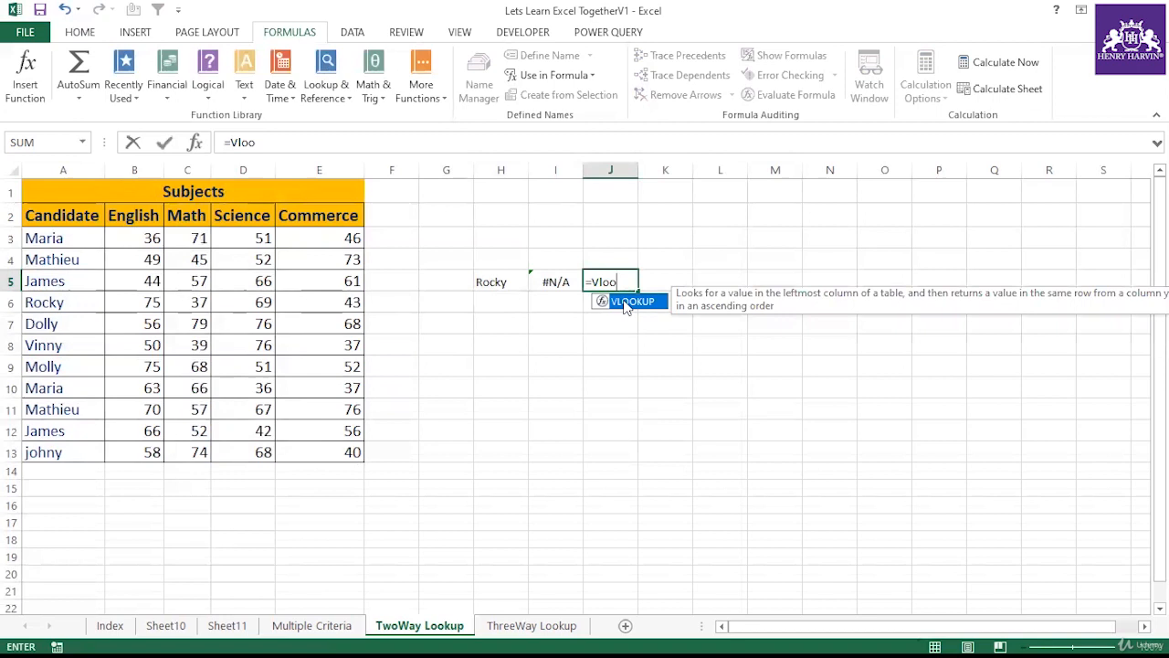
double_click(628, 301)
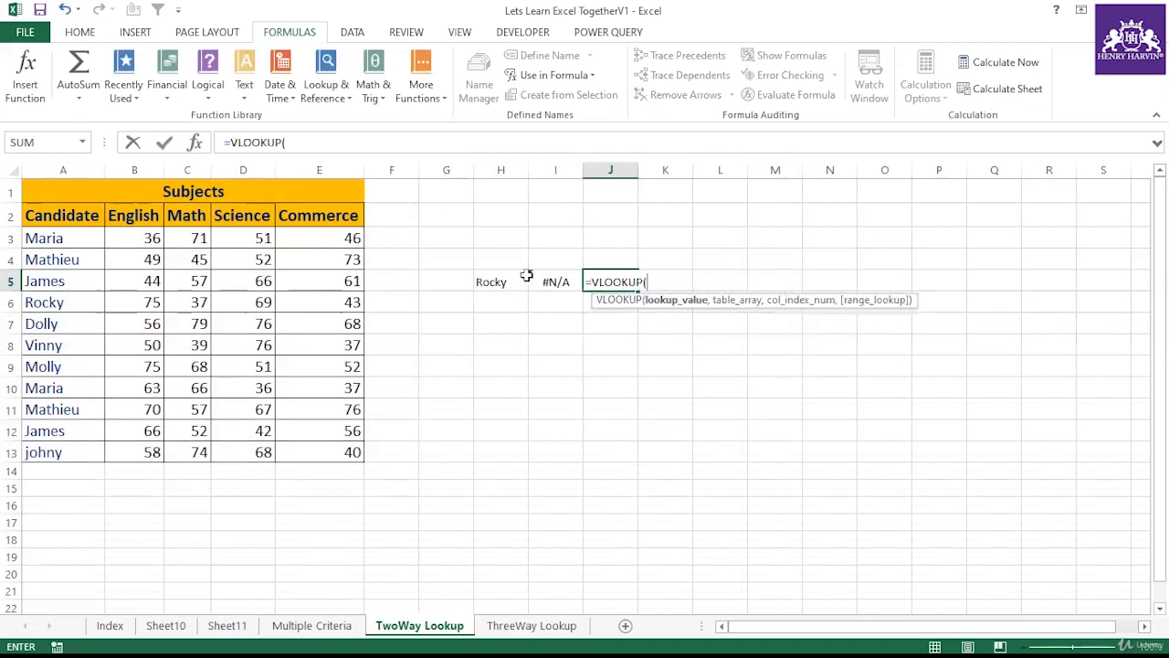
click(518, 279)
text(,)
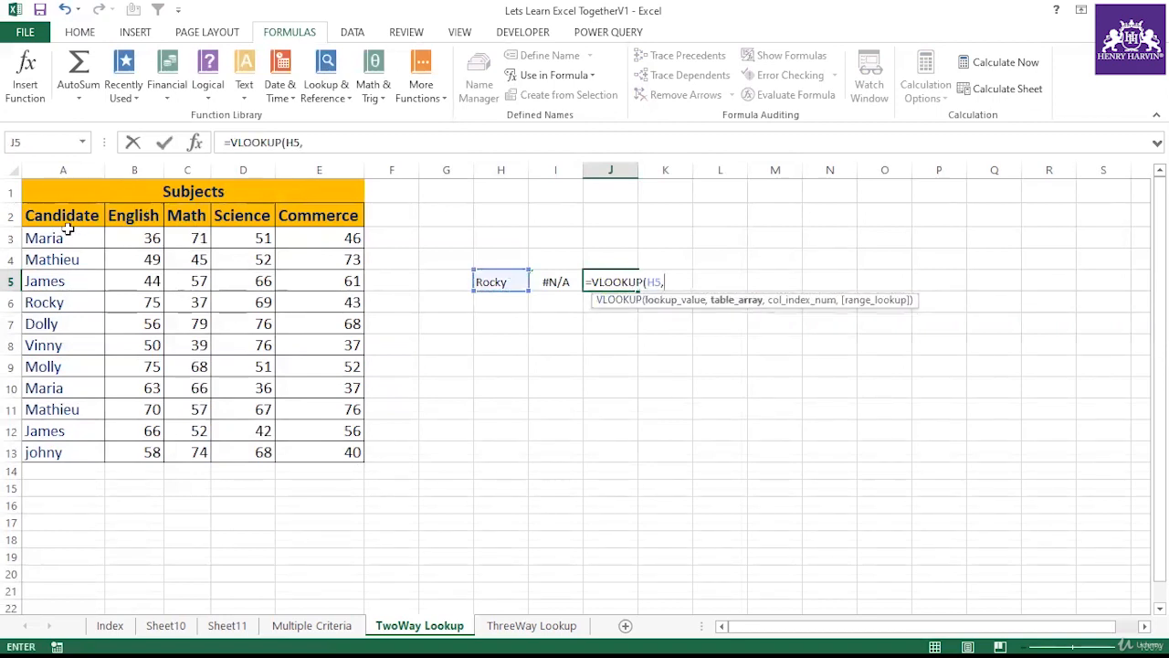
Step: Set the table array to Trim(A3:B13), column 2 and exact match 0, and enter the formula
drag(64, 235, 109, 449)
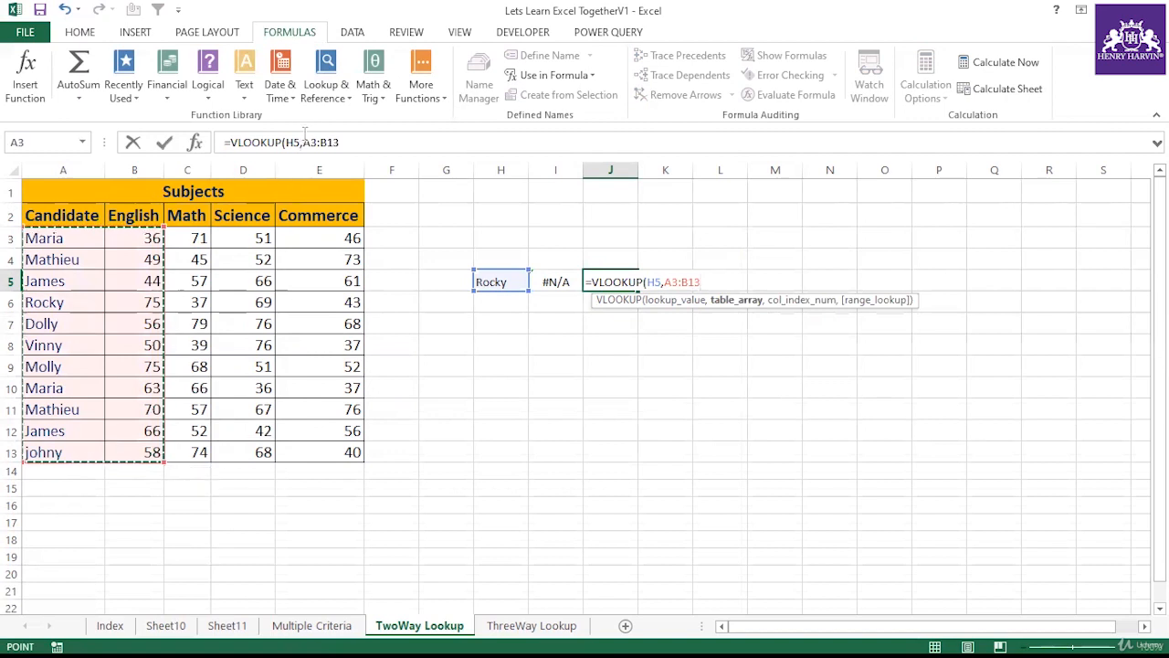
click(309, 140)
click(309, 142)
text(Trim(A3:B13))
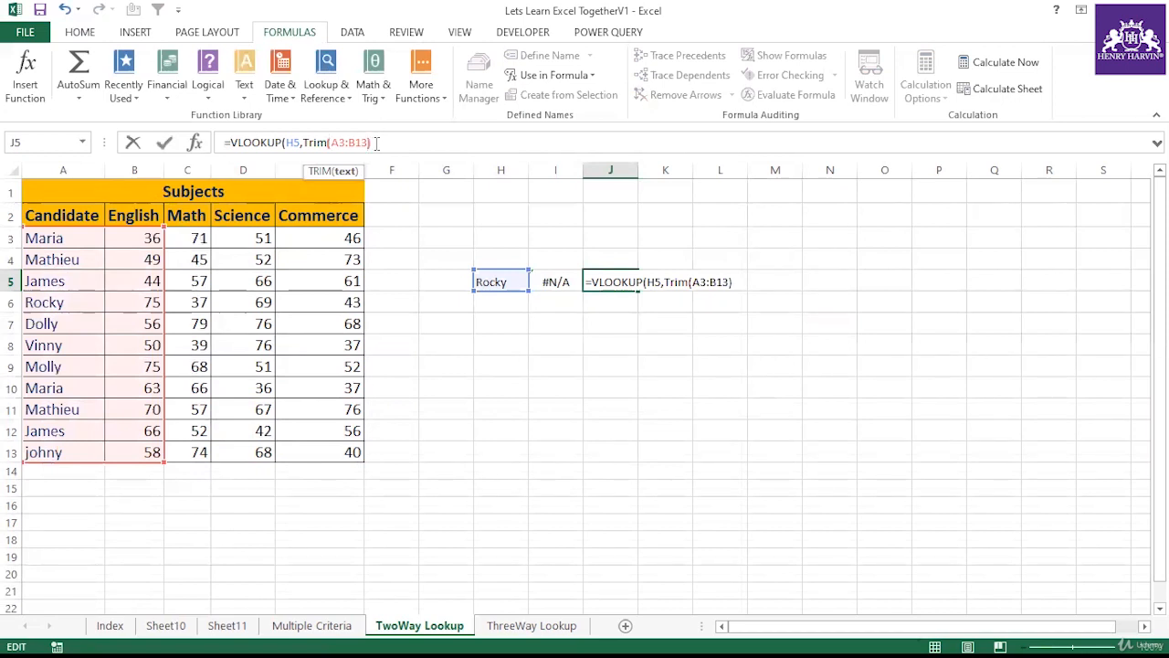
text(,)
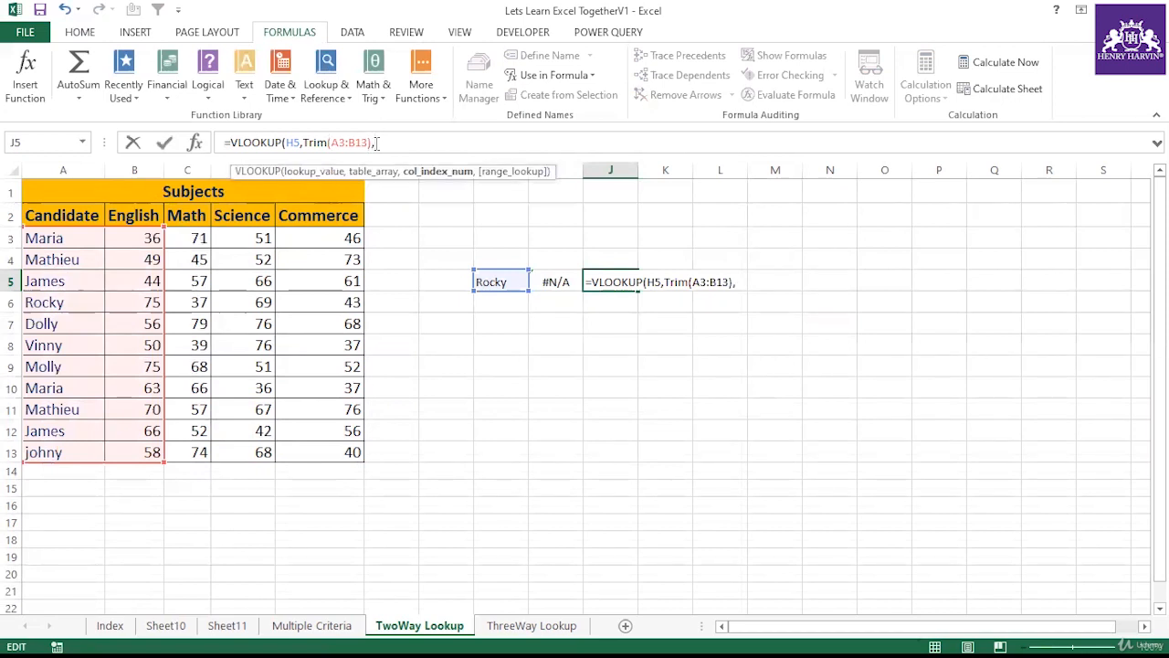
text(2,0)
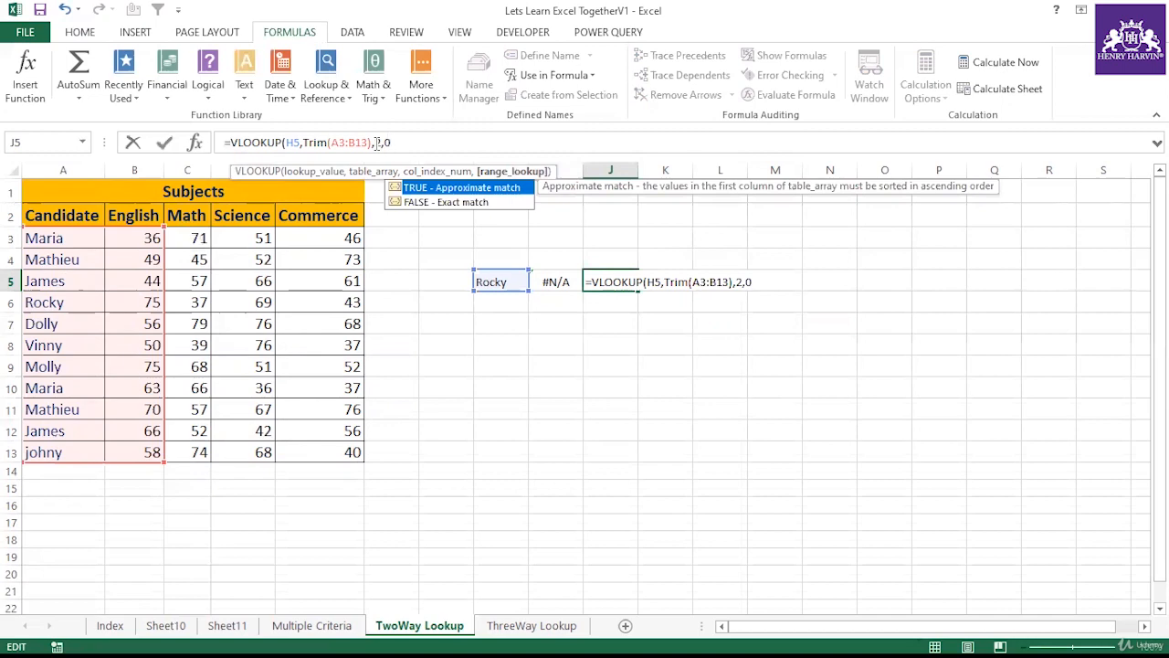
text())
key(Return)
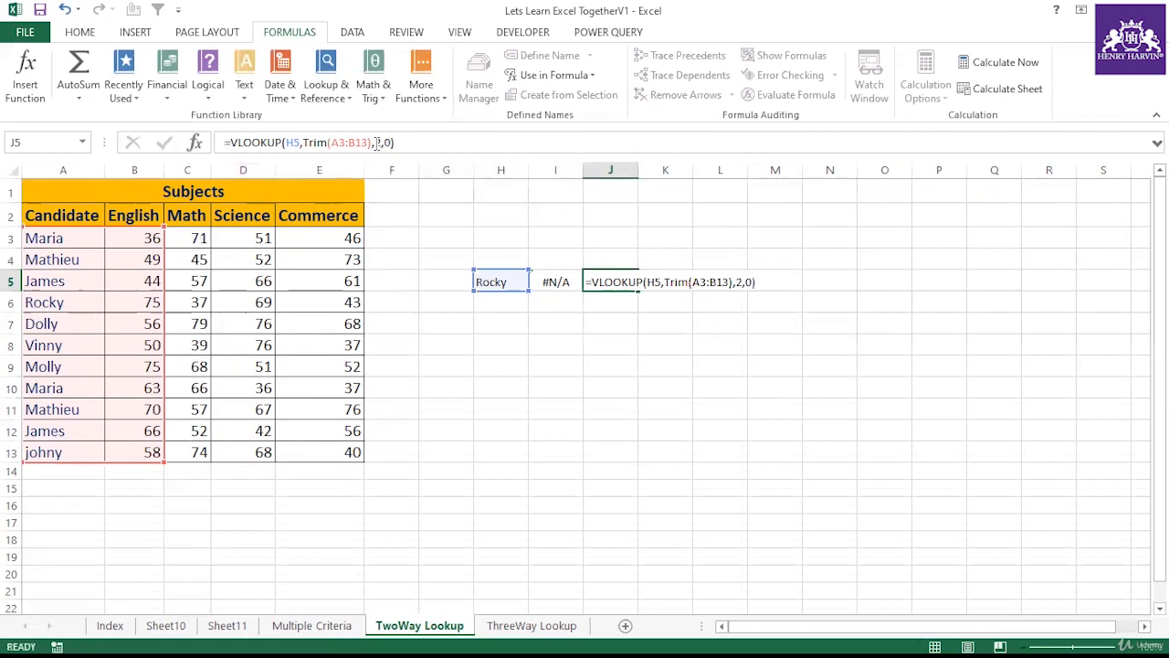
Step: Re-enter J5's VLOOKUP formula as an array formula
click(595, 279)
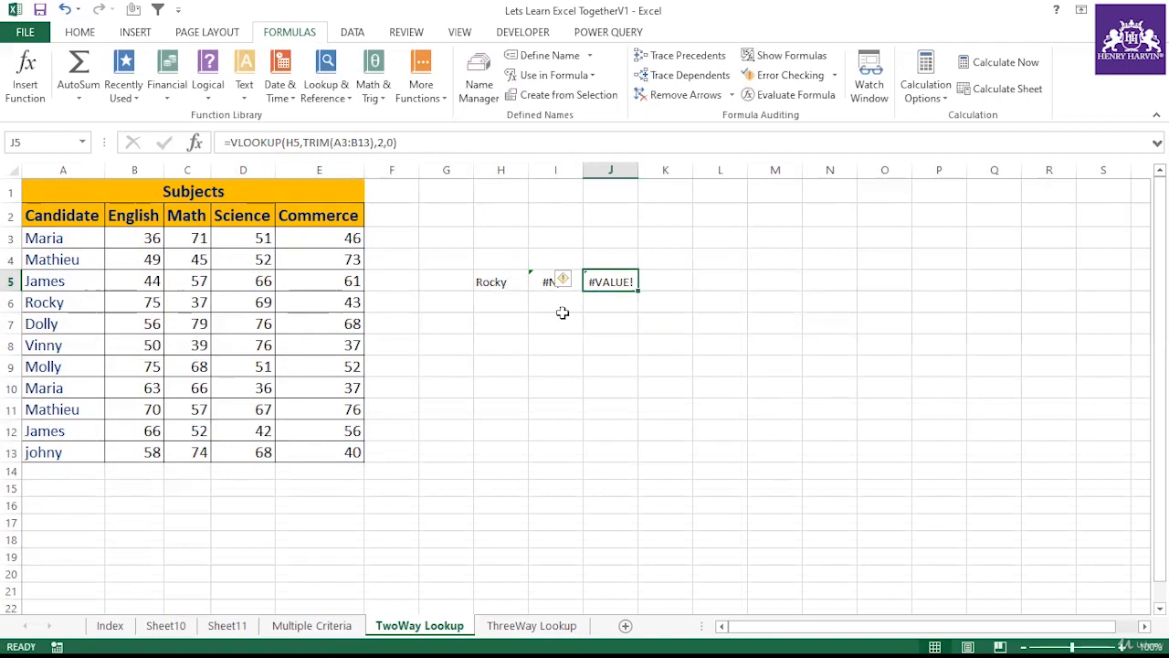
key(F2)
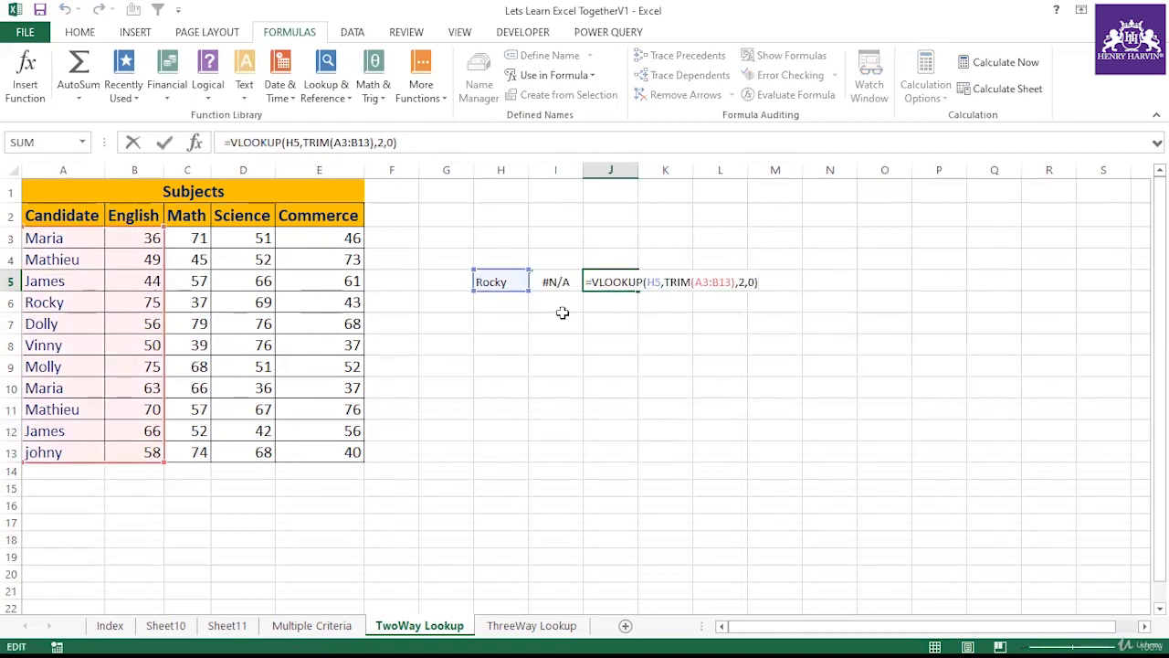
key(ctrl+shift+Return)
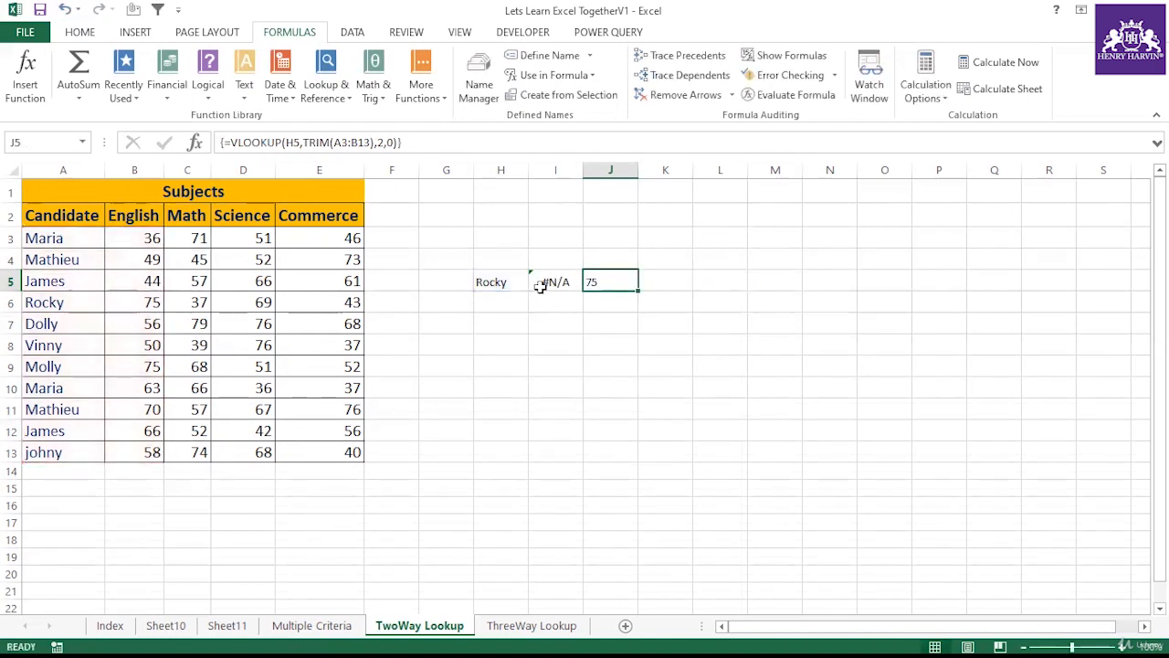
Step: Compare the lookup name in H5 with the Rocky entry in A6 and review J5's array formula
click(519, 277)
click(590, 280)
click(81, 303)
click(142, 293)
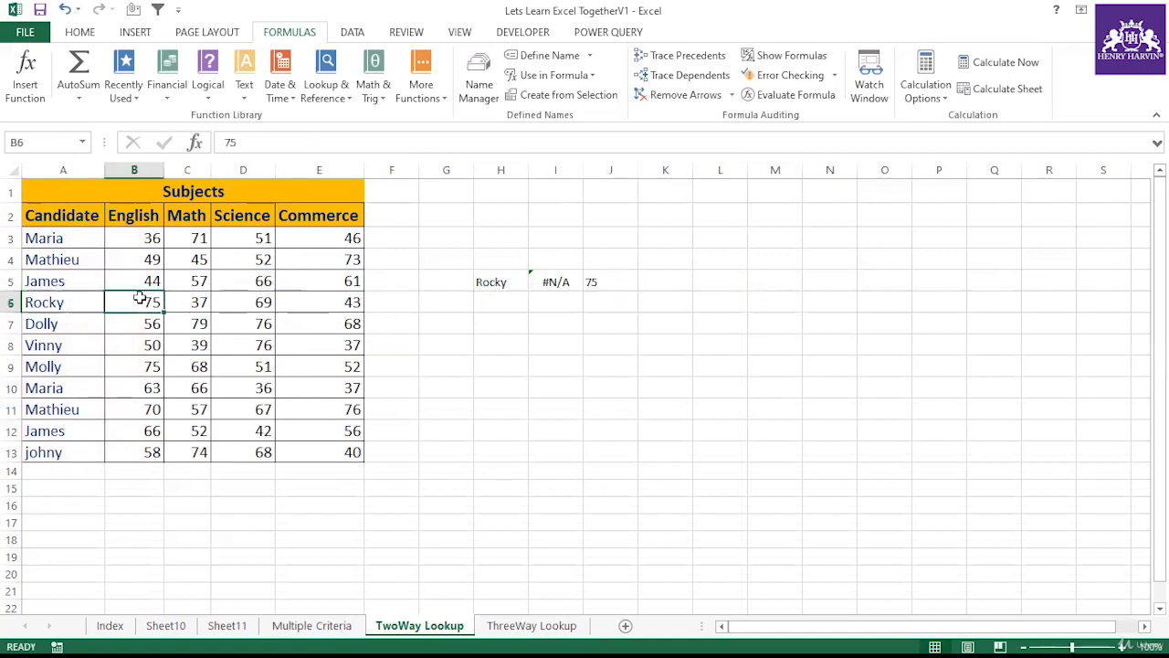
double_click(80, 302)
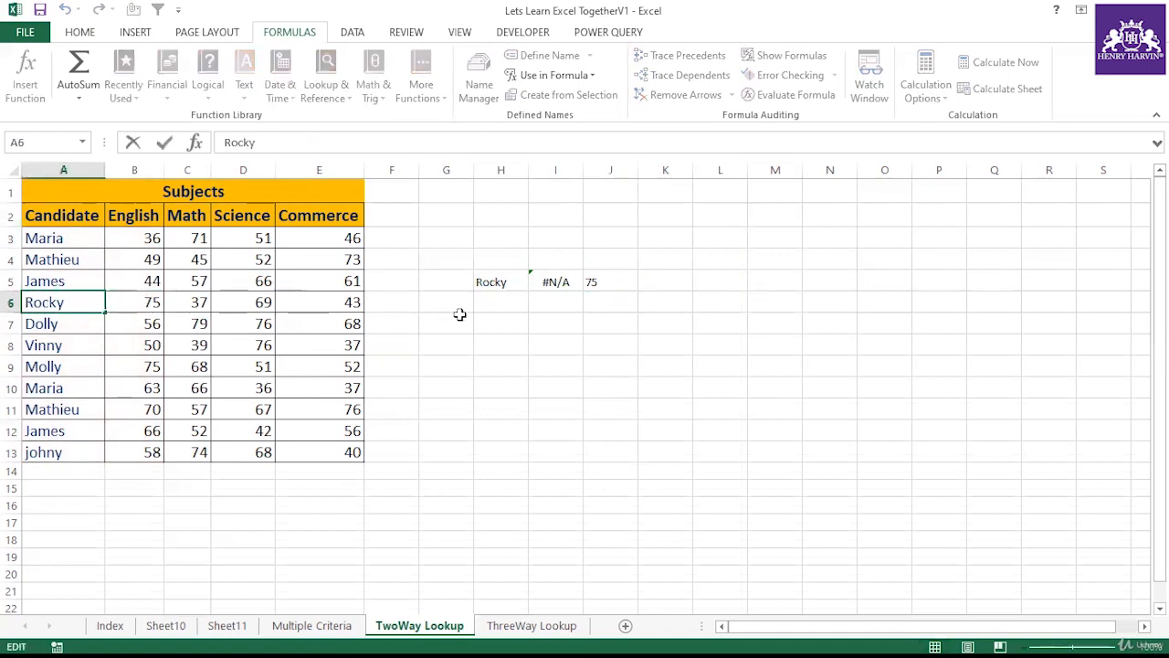
click(494, 284)
click(592, 281)
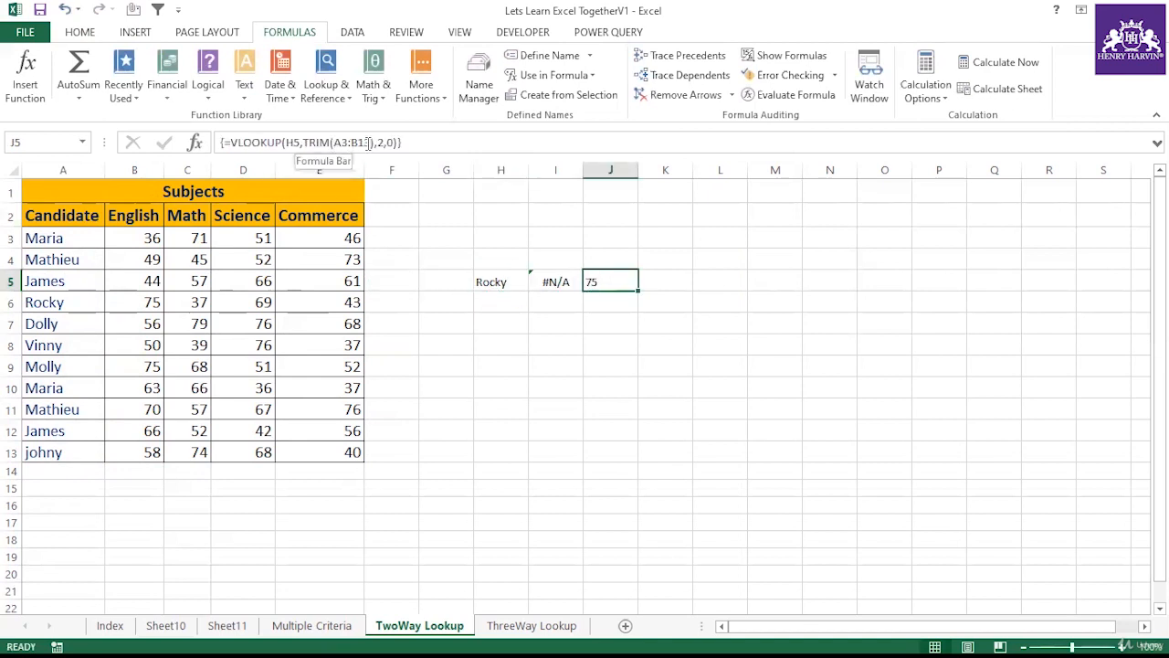
Step: Add the note "By Pressing F2 CTRL +SHIFT +ENTER" in J2 and widen column J to fit it
click(589, 349)
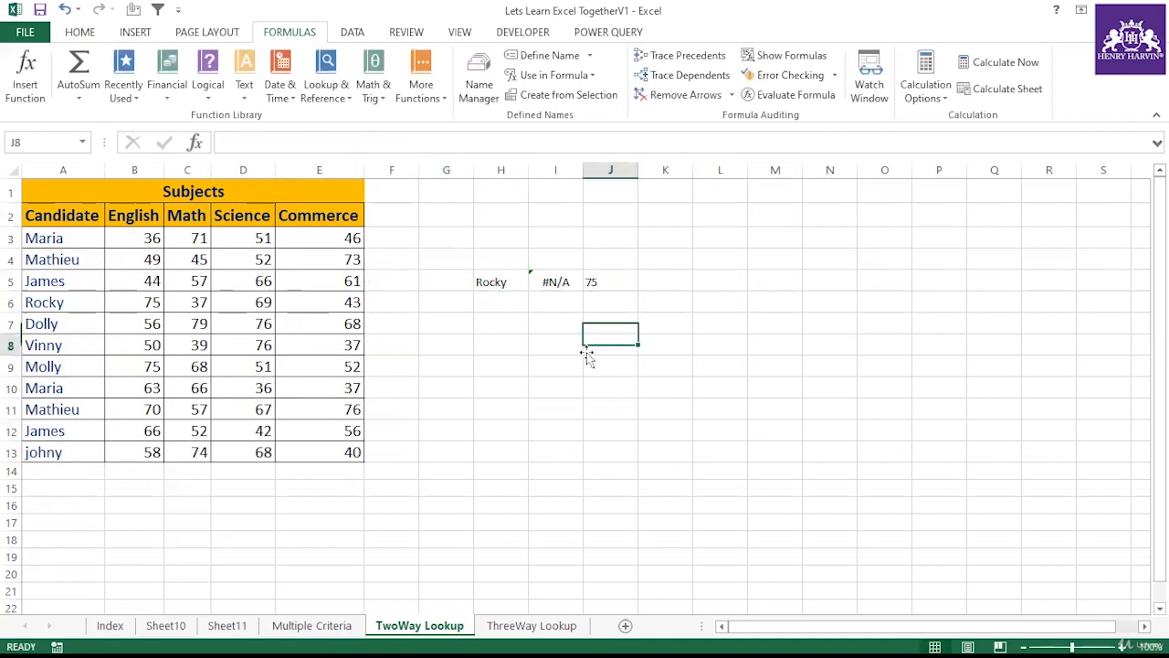
click(603, 283)
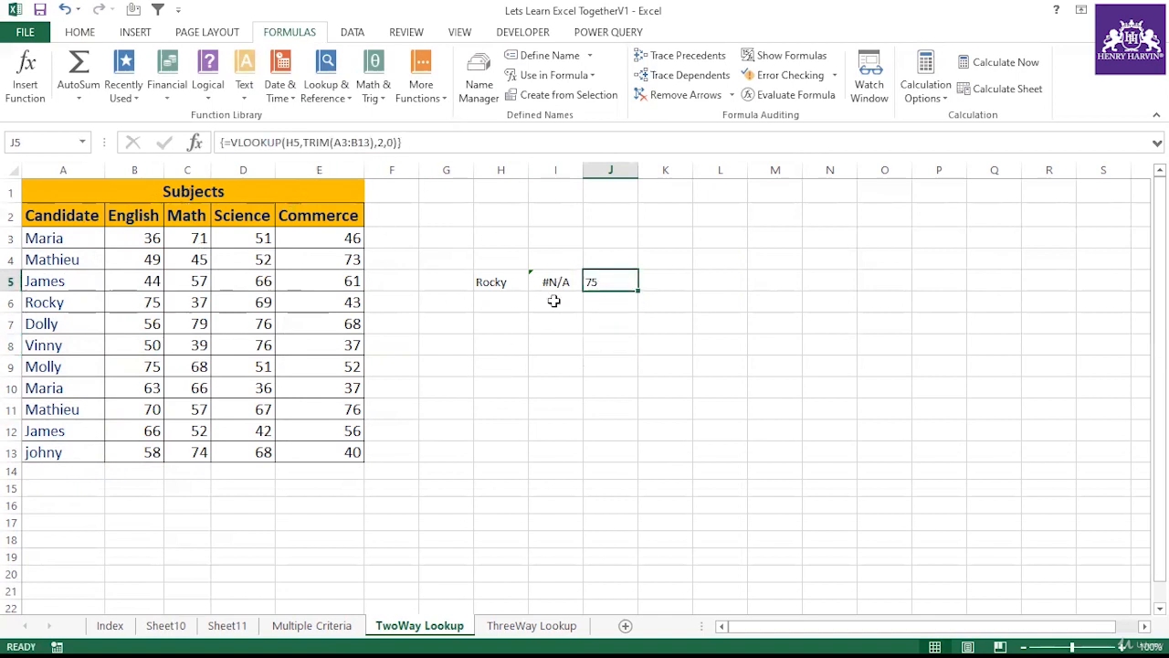
click(608, 224)
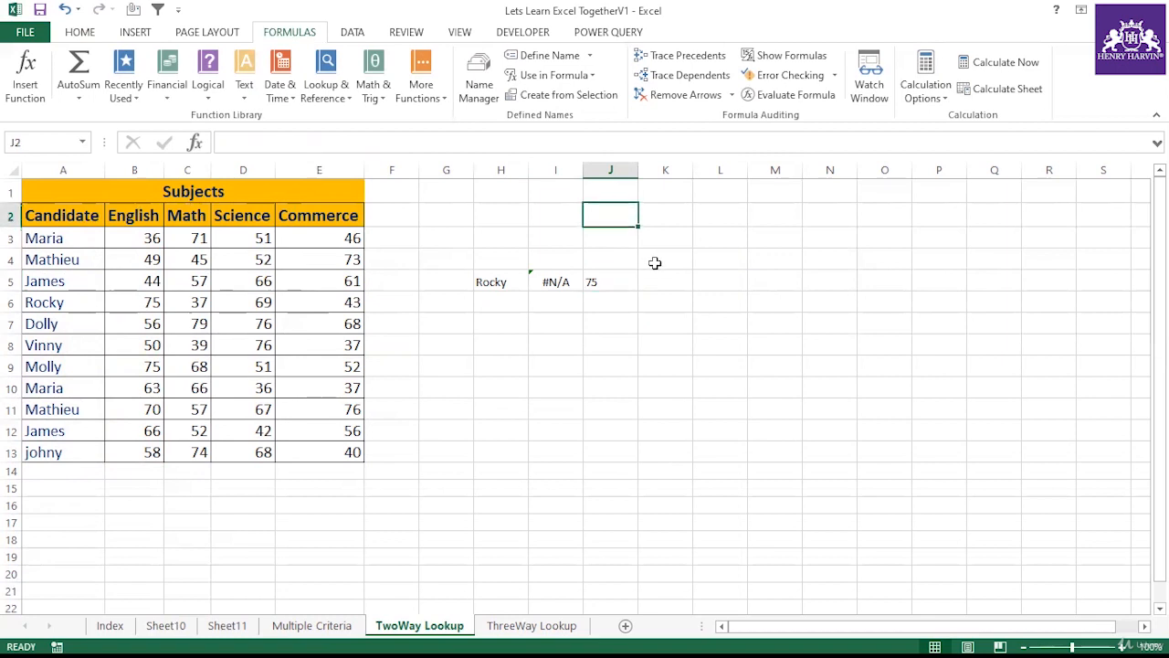
text(By P)
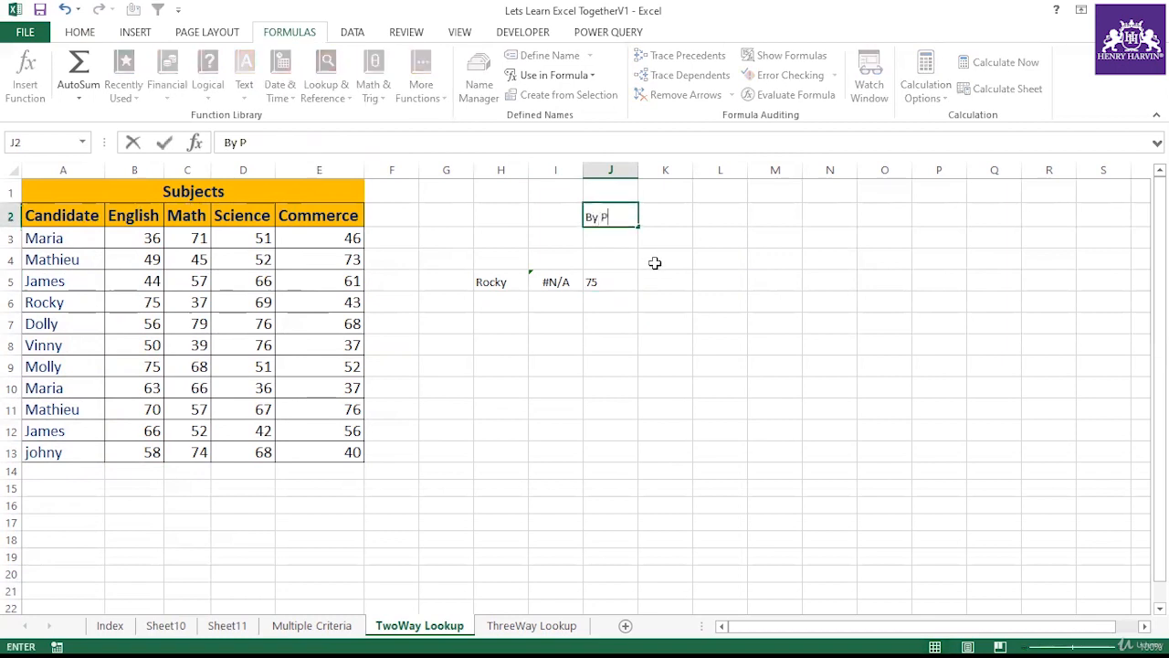
text(ressing F2 CTRL)
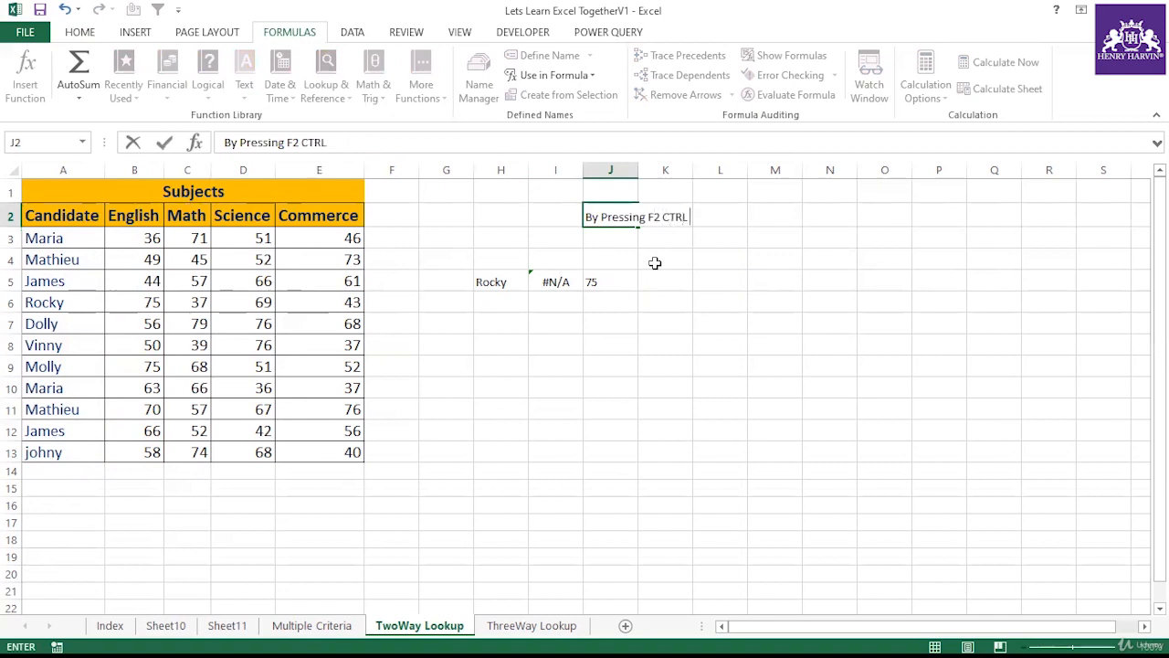
text(+SHIFT)
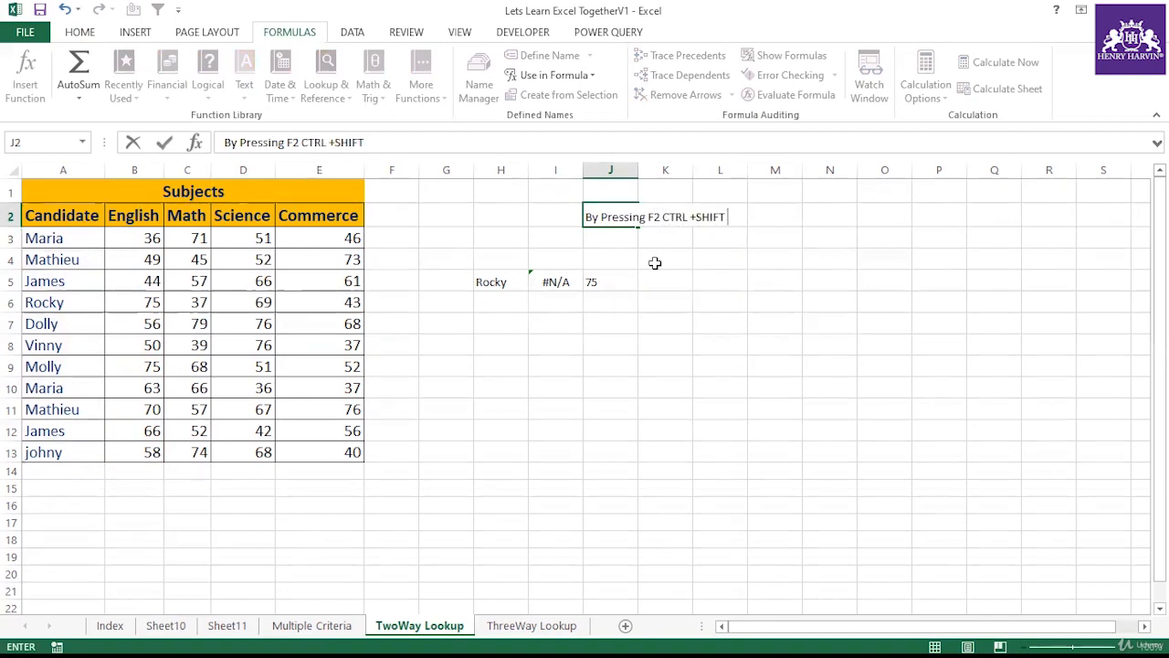
text( +ENTER)
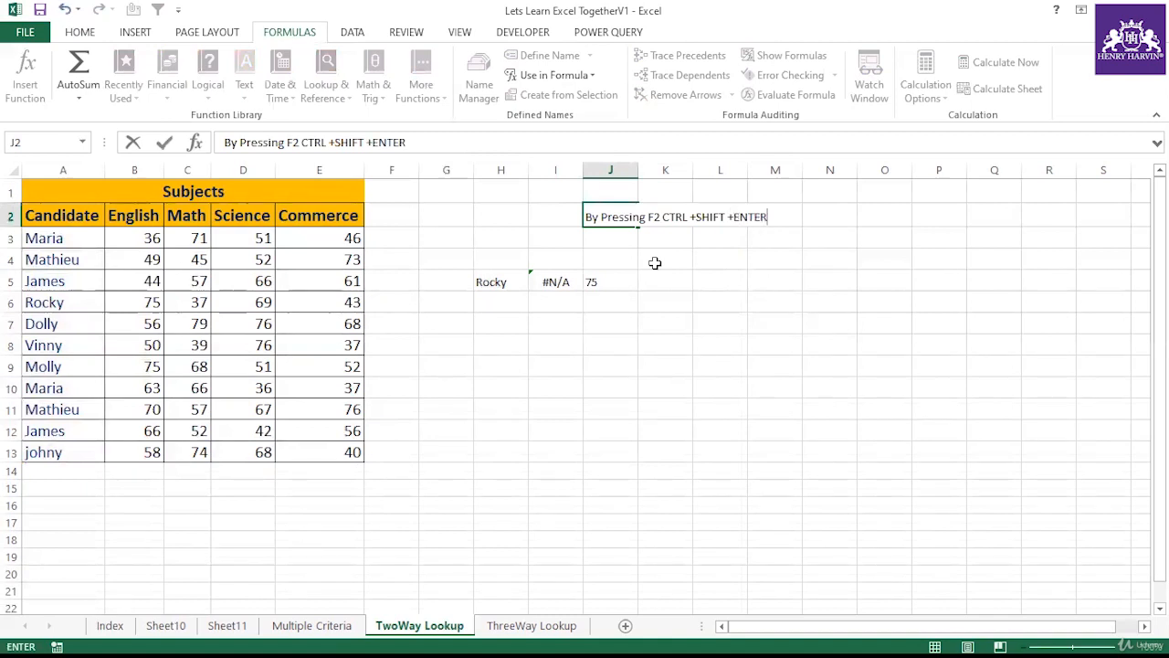
key(Return)
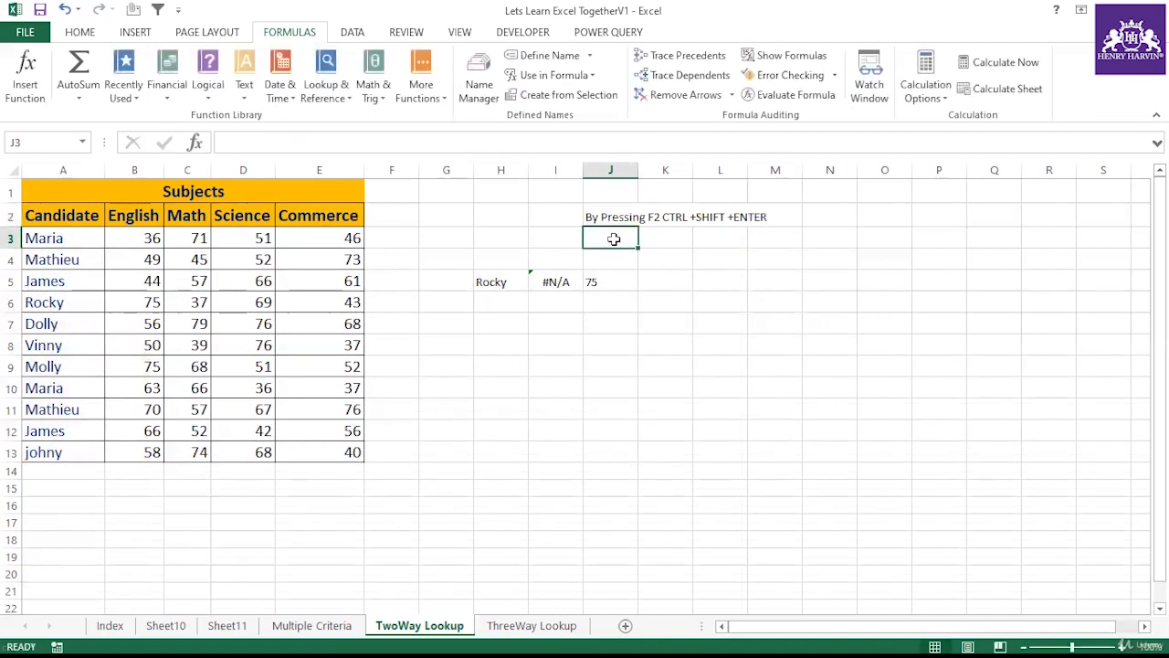
double_click(634, 169)
Step: Add the note "to activate array formula" in J3 below the first note
click(636, 215)
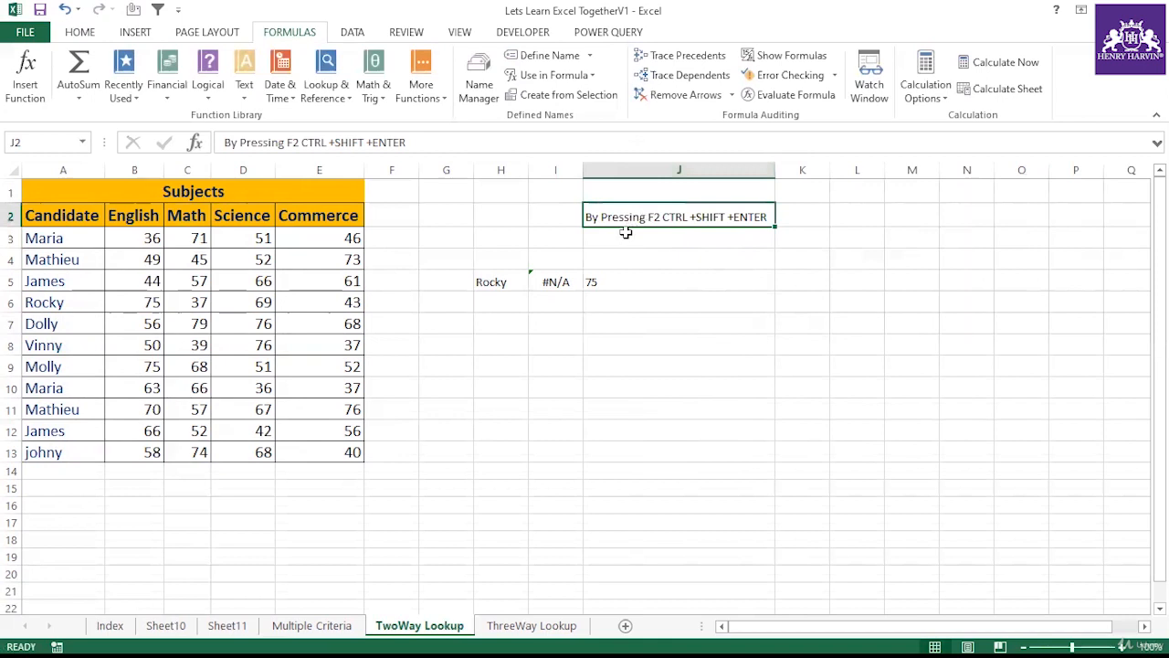
click(627, 236)
text(to a)
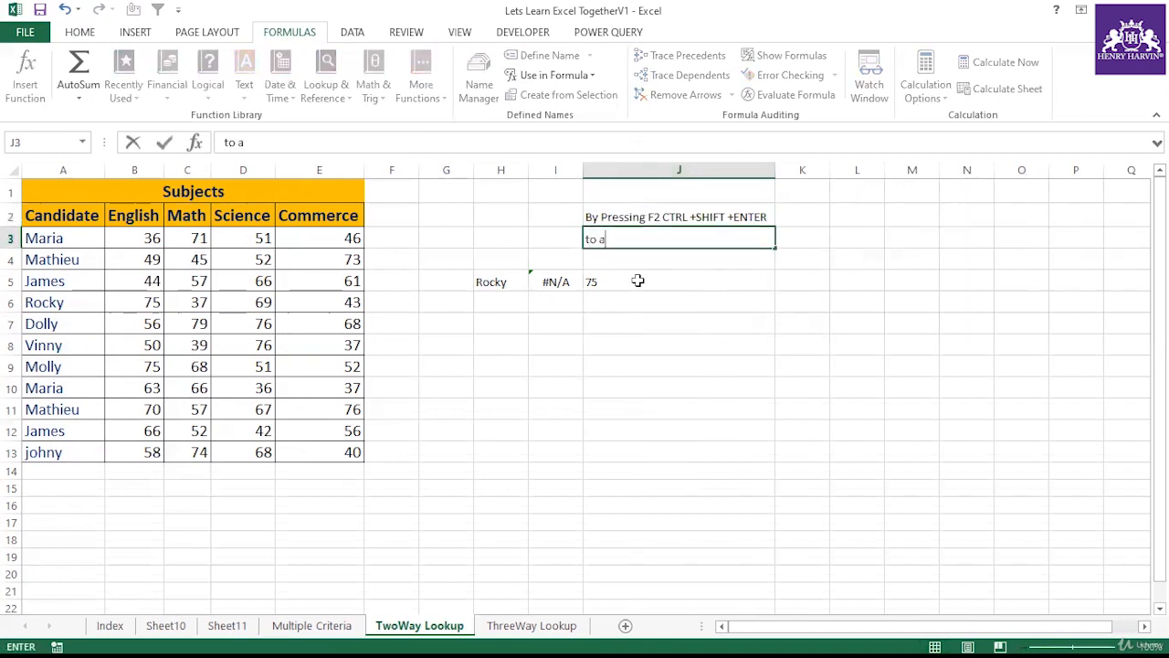
text(ctivate array formula)
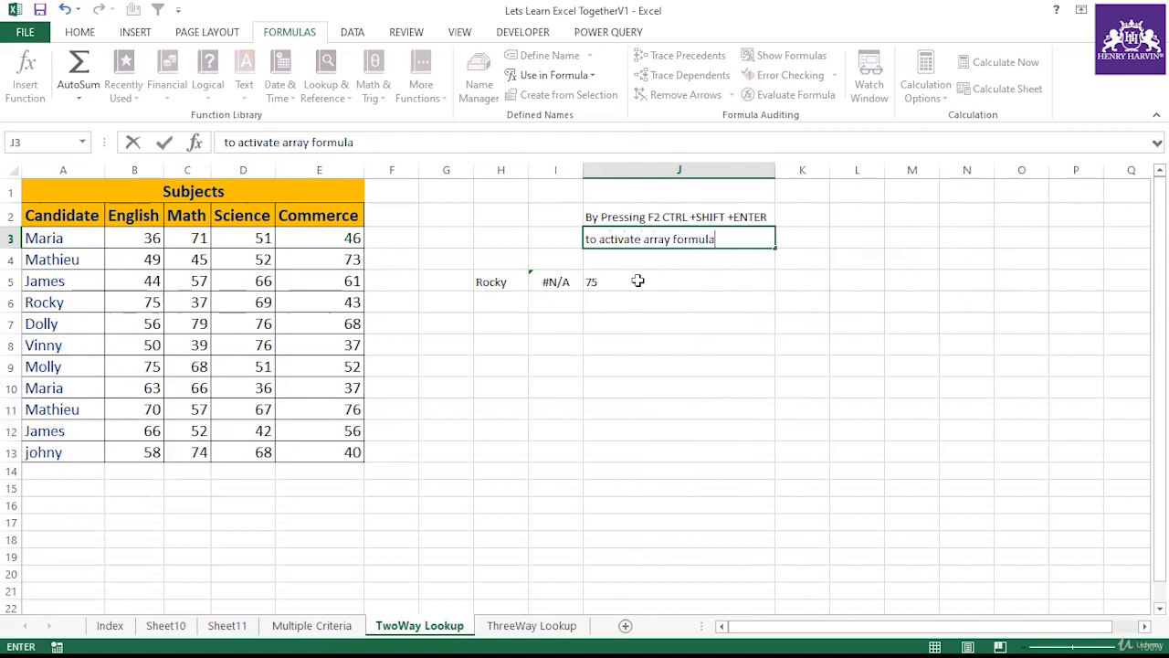
click(734, 303)
Step: Re-confirm J5's VLOOKUP formula as an ordinary formula instead of an array formula
click(649, 274)
click(429, 142)
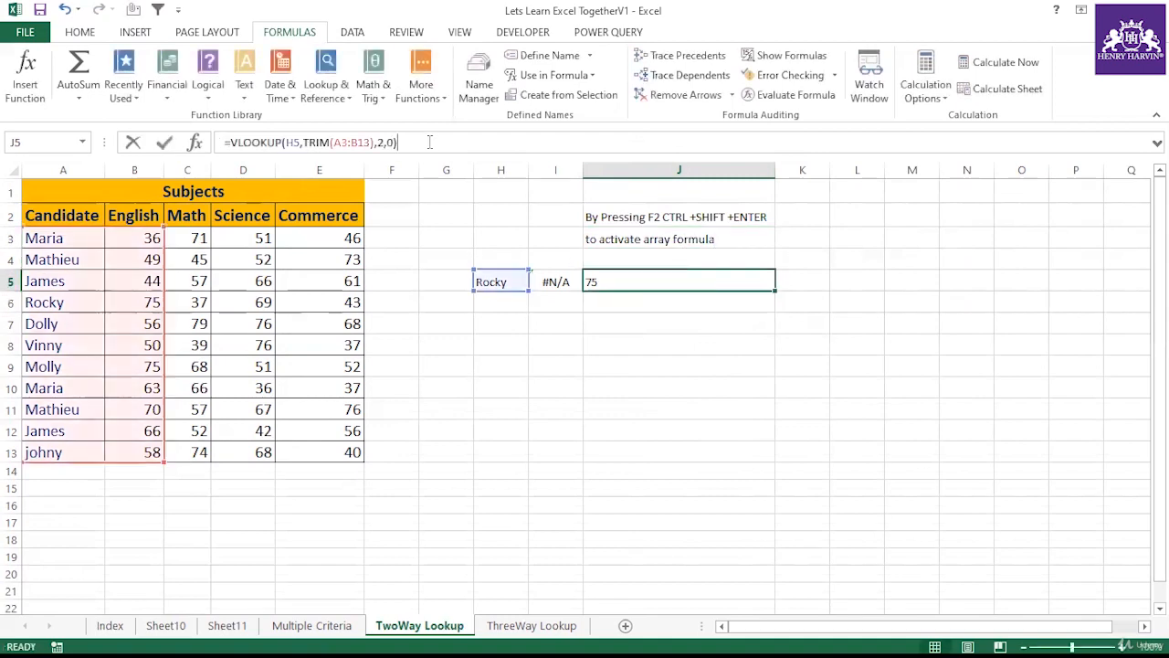
key(Return)
click(616, 369)
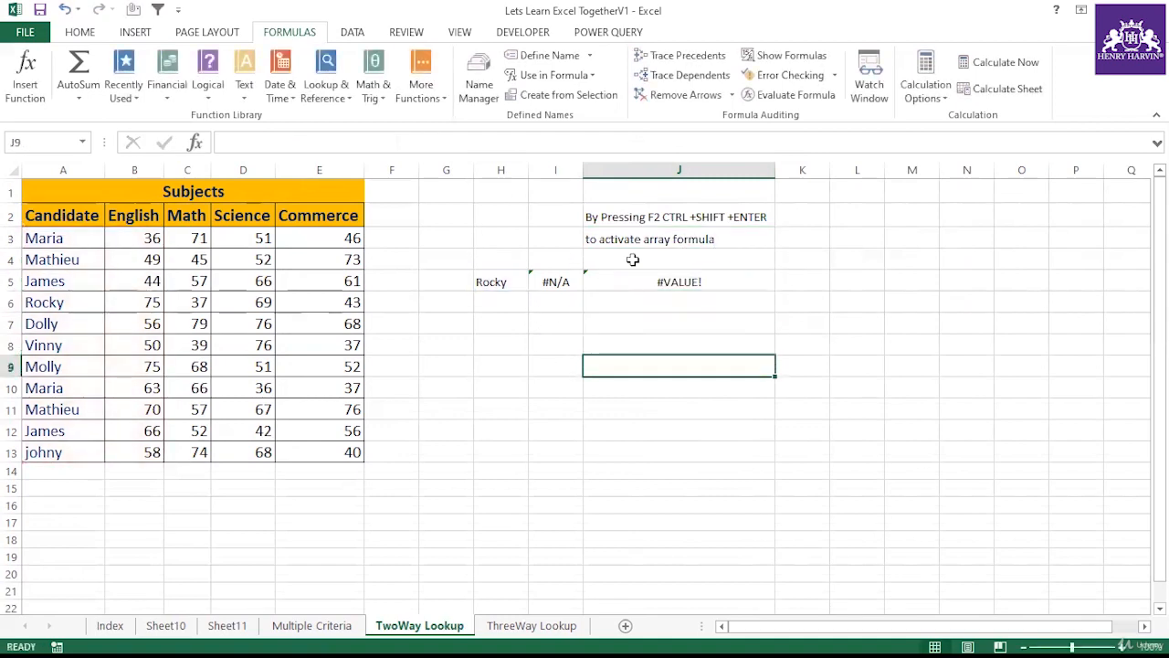
Step: Convert J5's VLOOKUP formula back into an array formula
click(496, 287)
click(624, 287)
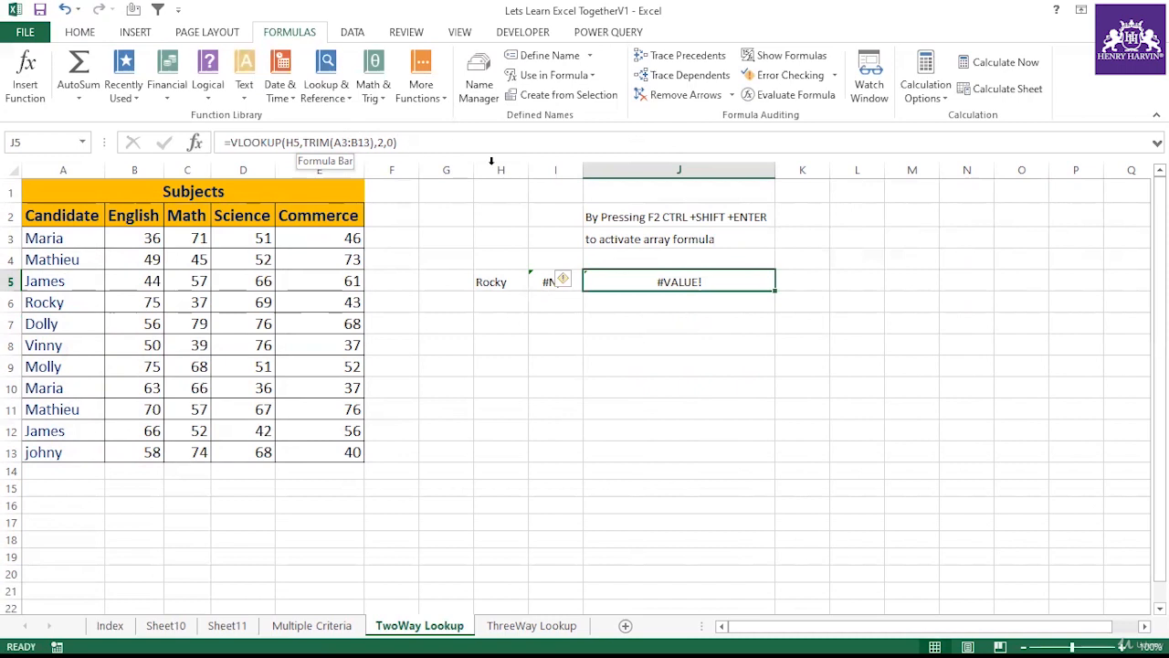
click(627, 300)
click(627, 283)
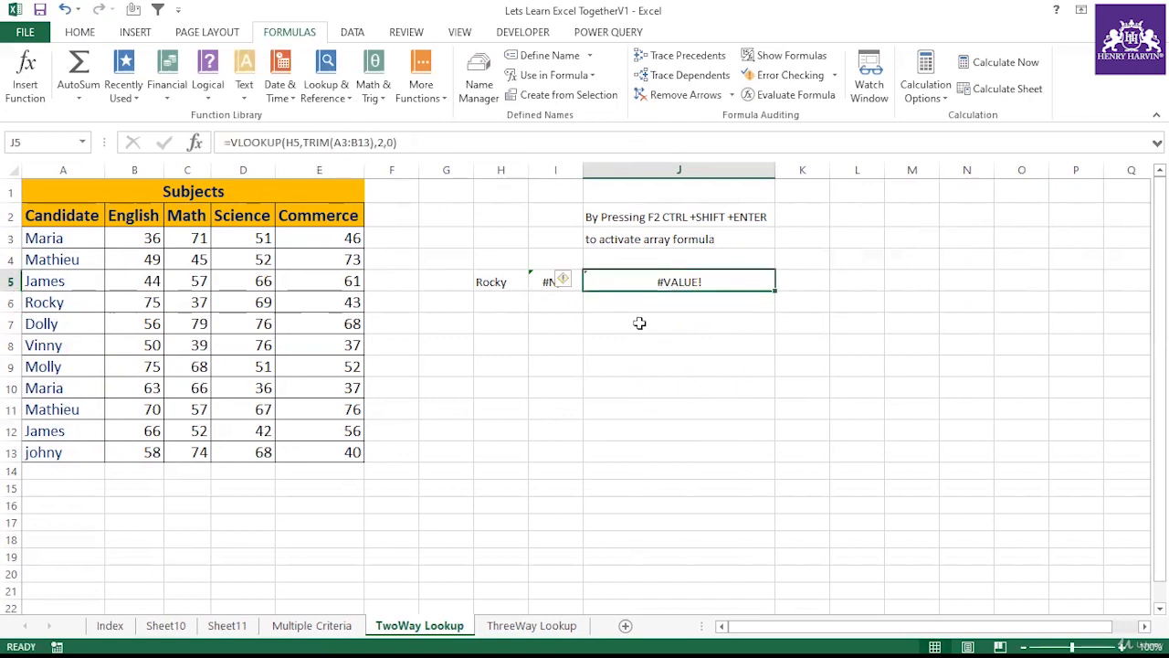
key(F2)
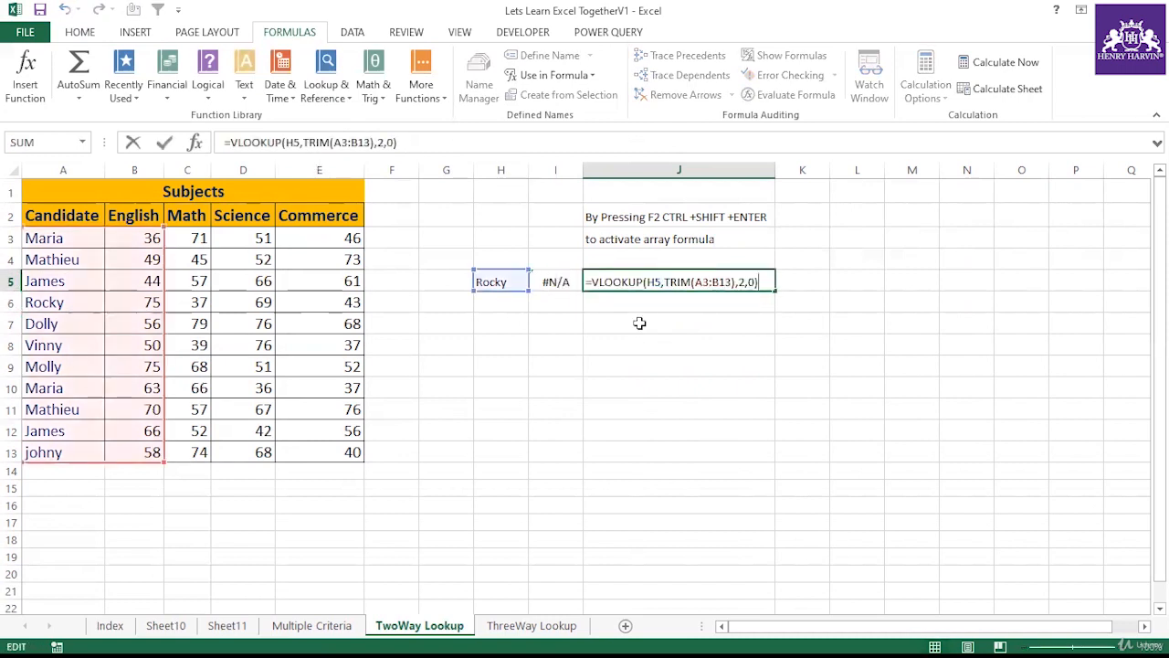
key(ctrl+shift+Return)
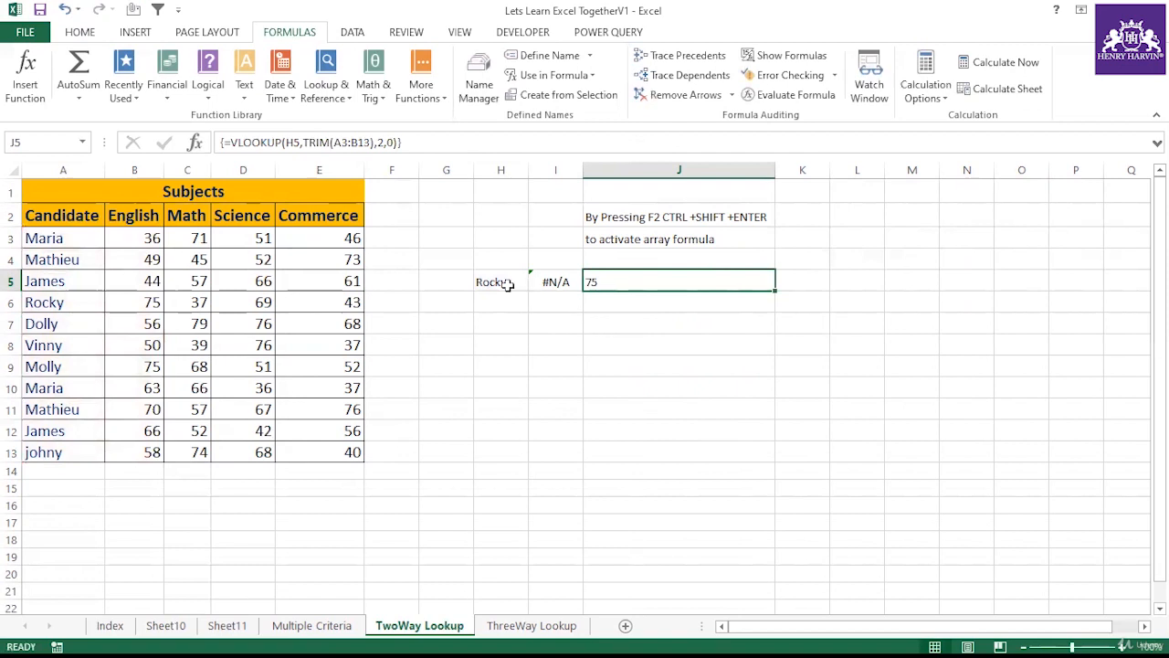
Step: Change the lookup name in H5 to Dolly and compare J5's result with Dolly's English score in B7
double_click(79, 326)
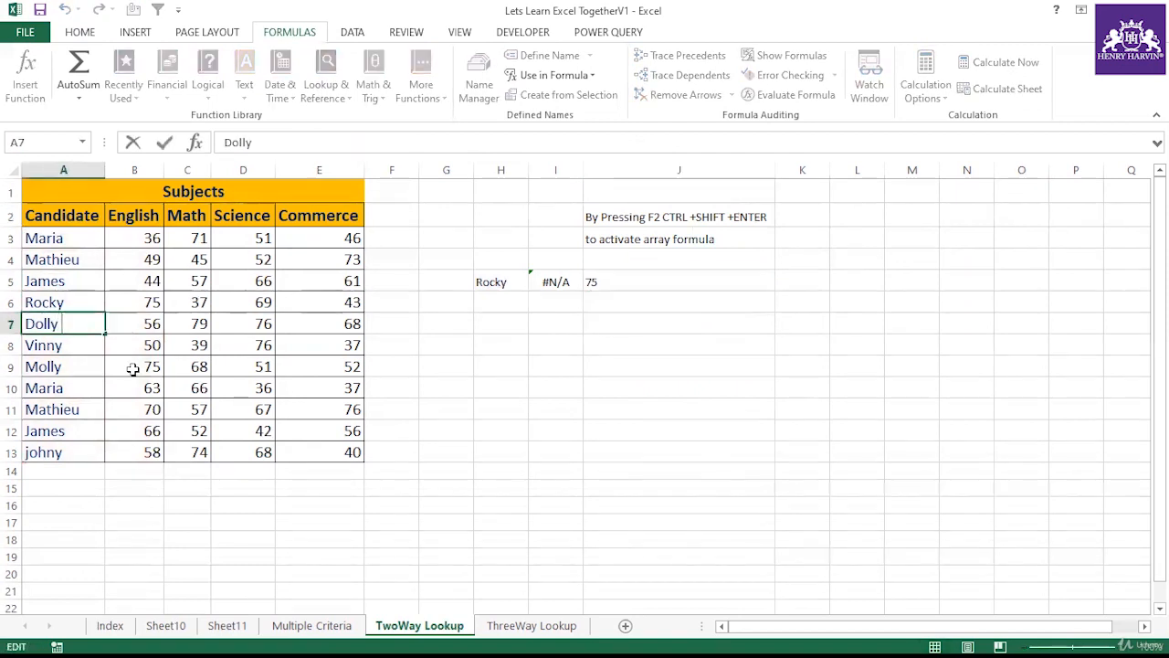
click(509, 372)
click(502, 266)
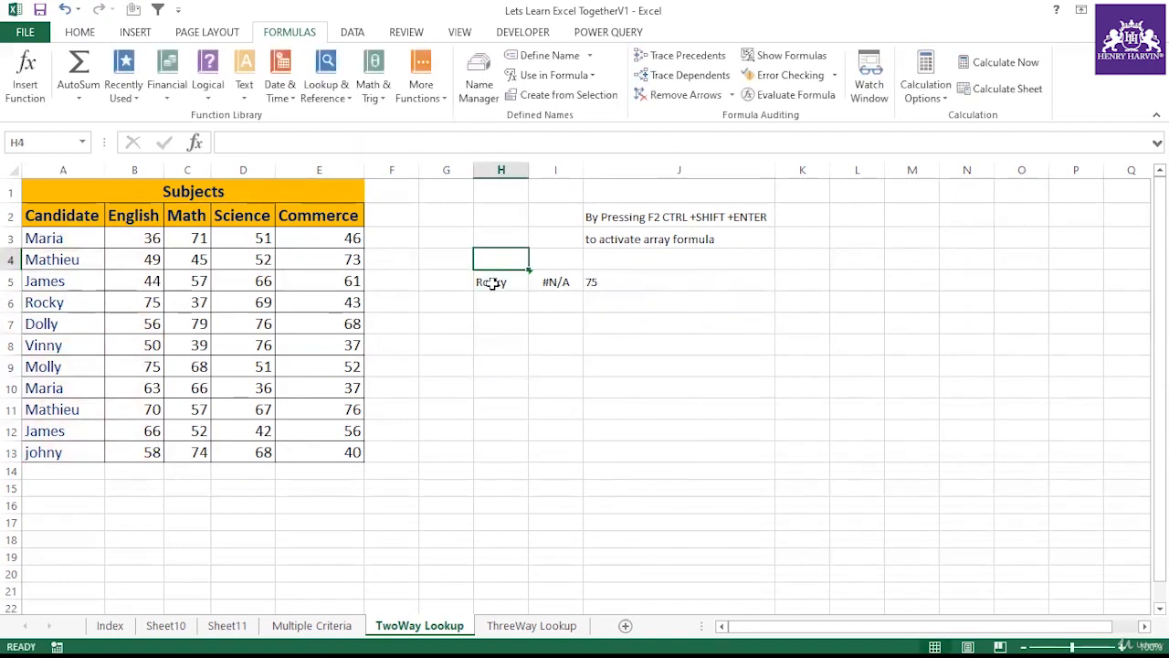
click(491, 282)
text(Dolly)
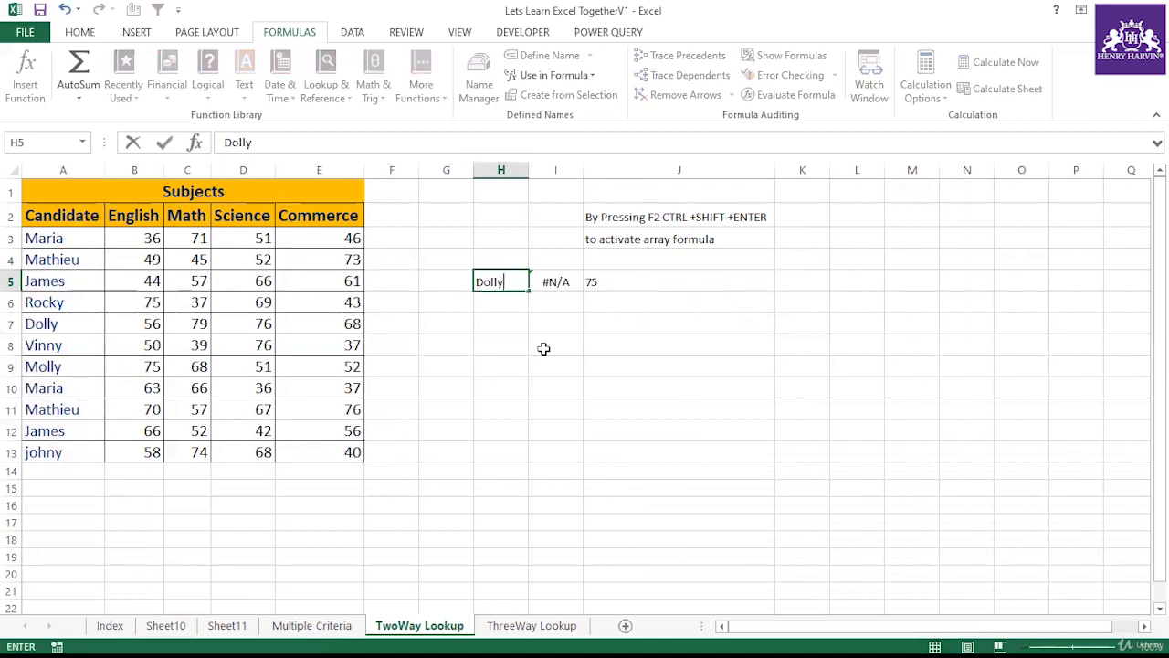
click(544, 348)
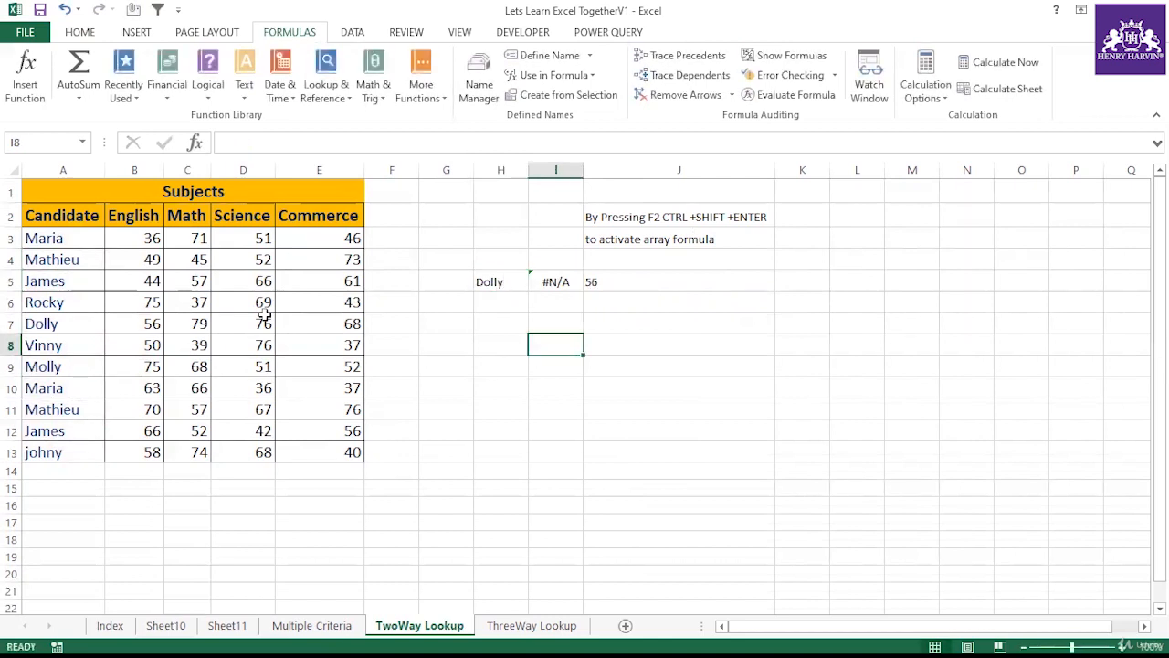
click(96, 325)
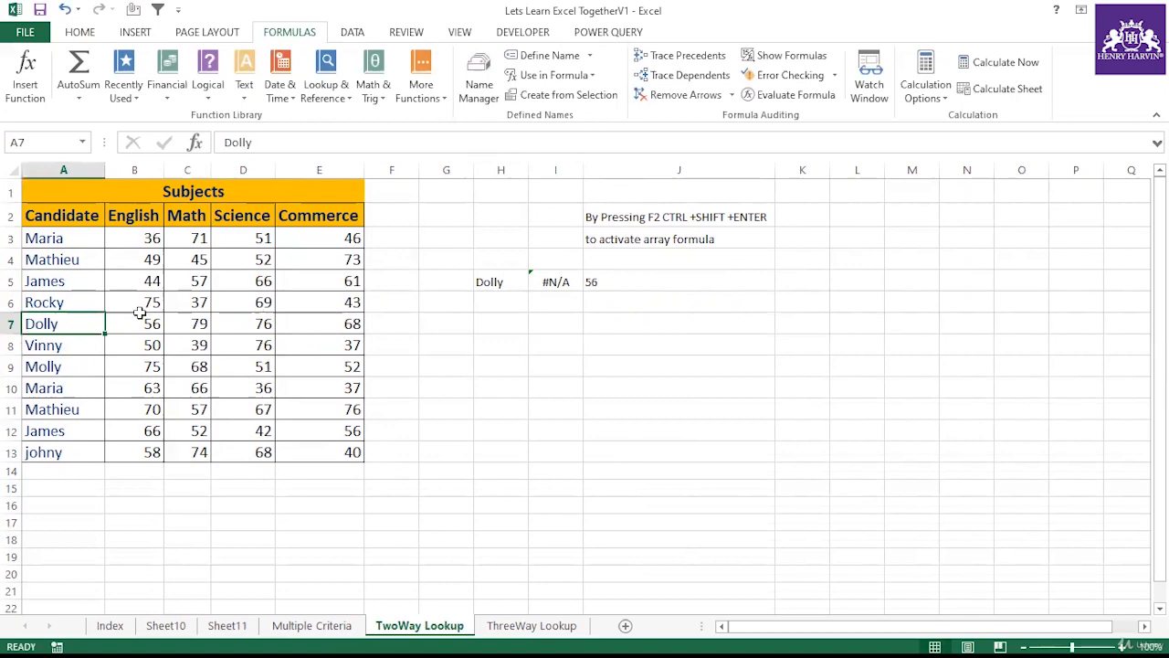
click(605, 280)
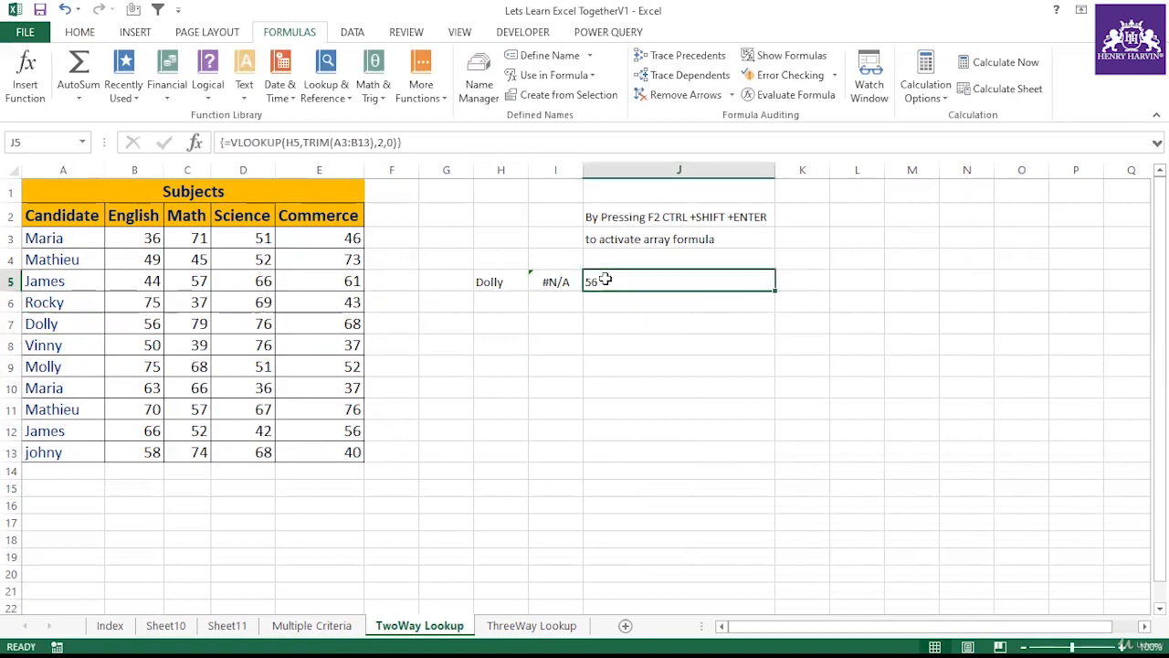
Step: On the Index sheet, tick the debugging topic in G10 and the error handling topic in G12
click(130, 627)
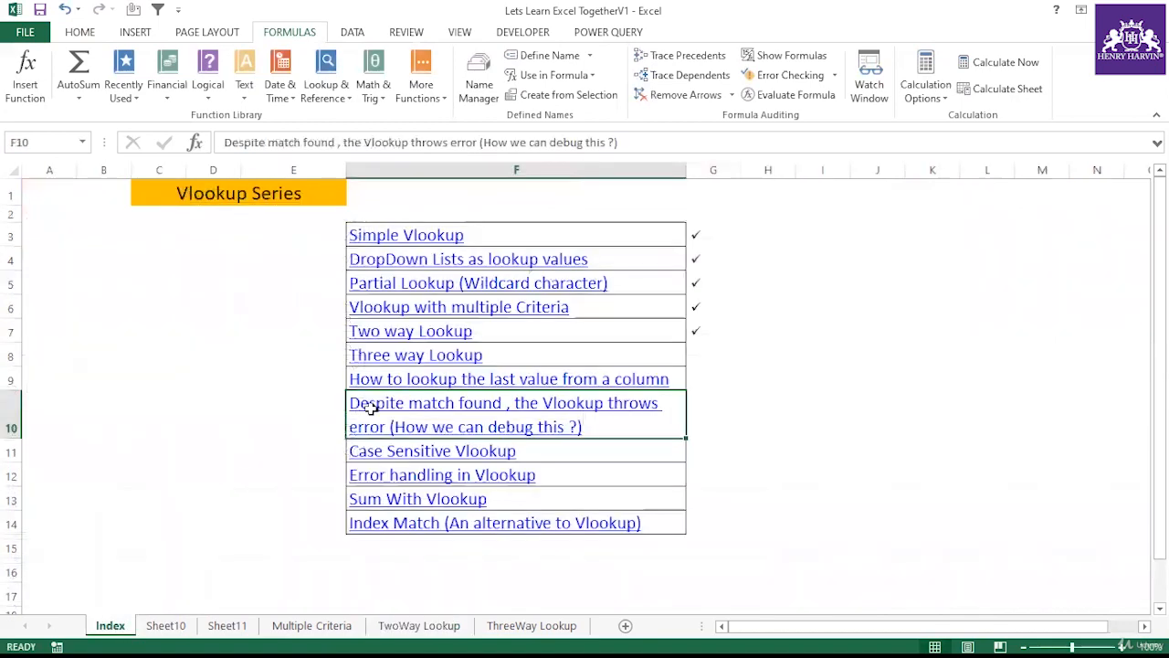
click(702, 410)
text(a)
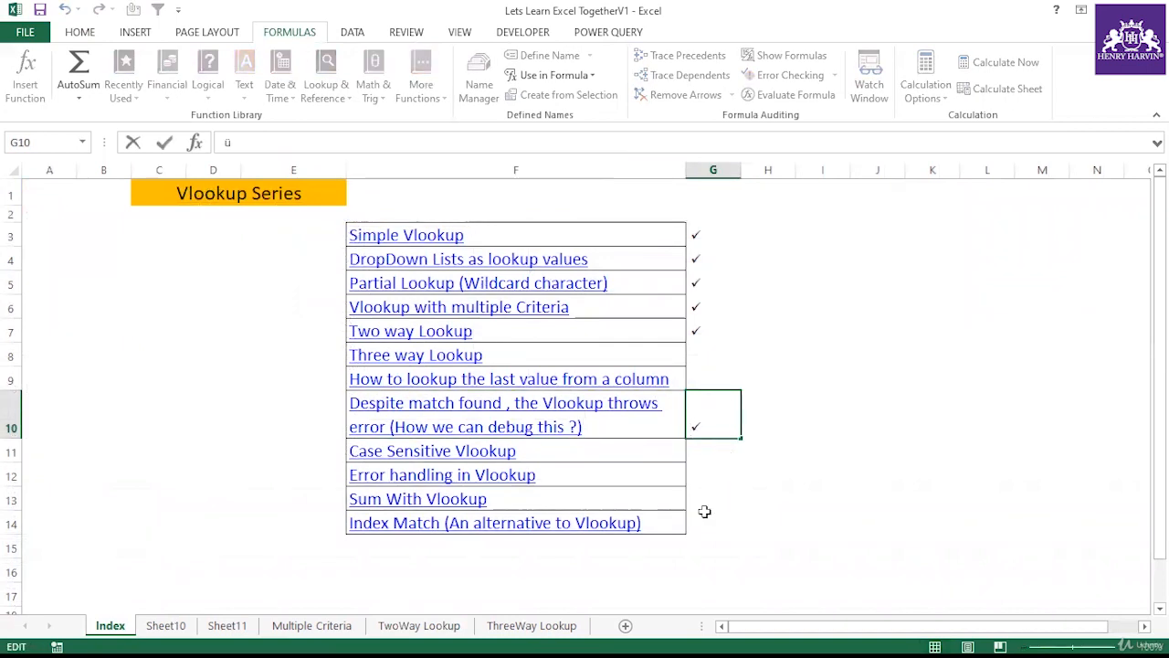
click(705, 514)
click(527, 470)
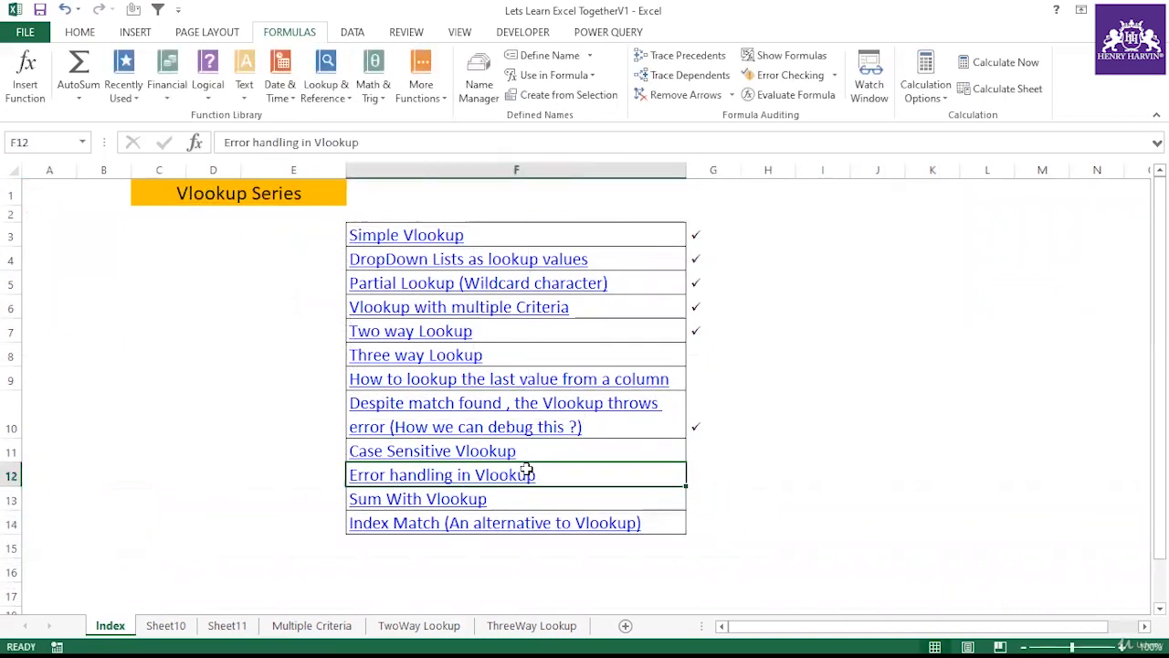
click(693, 478)
text(ü)
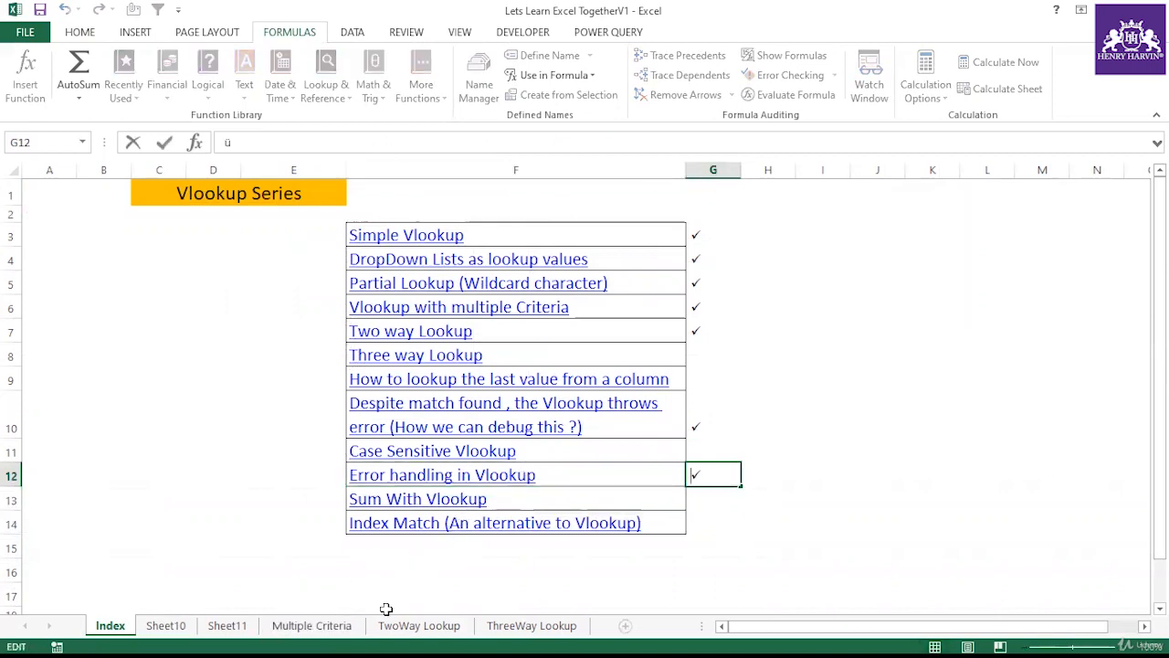
Step: Return to the TwoWay Lookup sheet and replace the lookup name in H5 with ABC
click(388, 625)
click(590, 344)
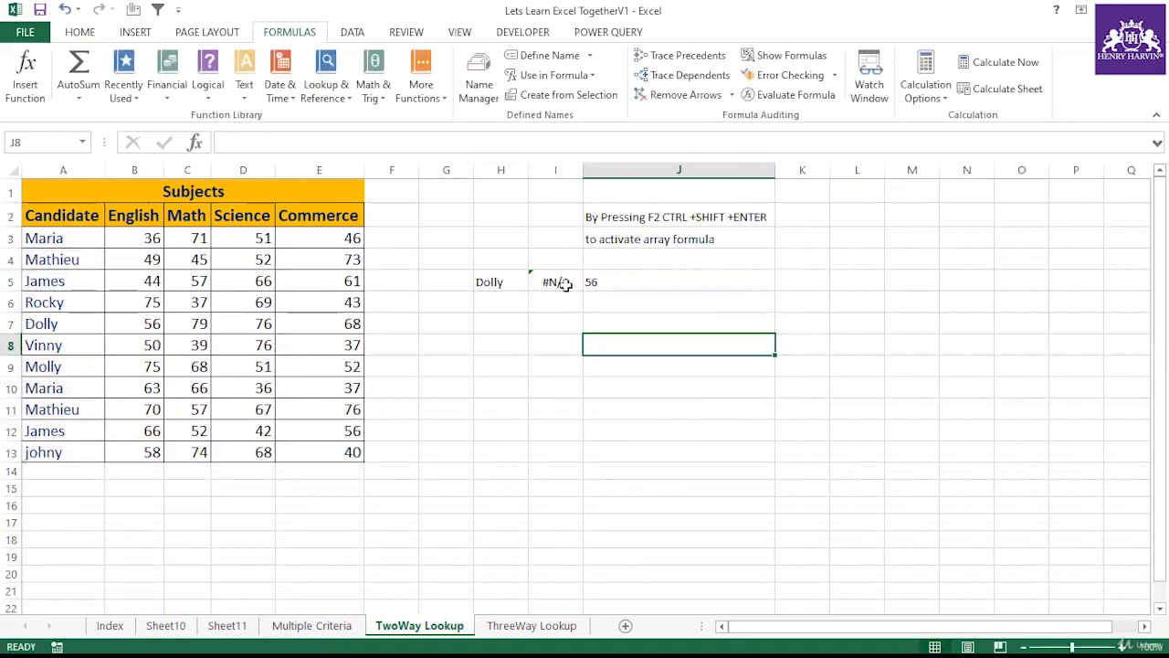
click(499, 281)
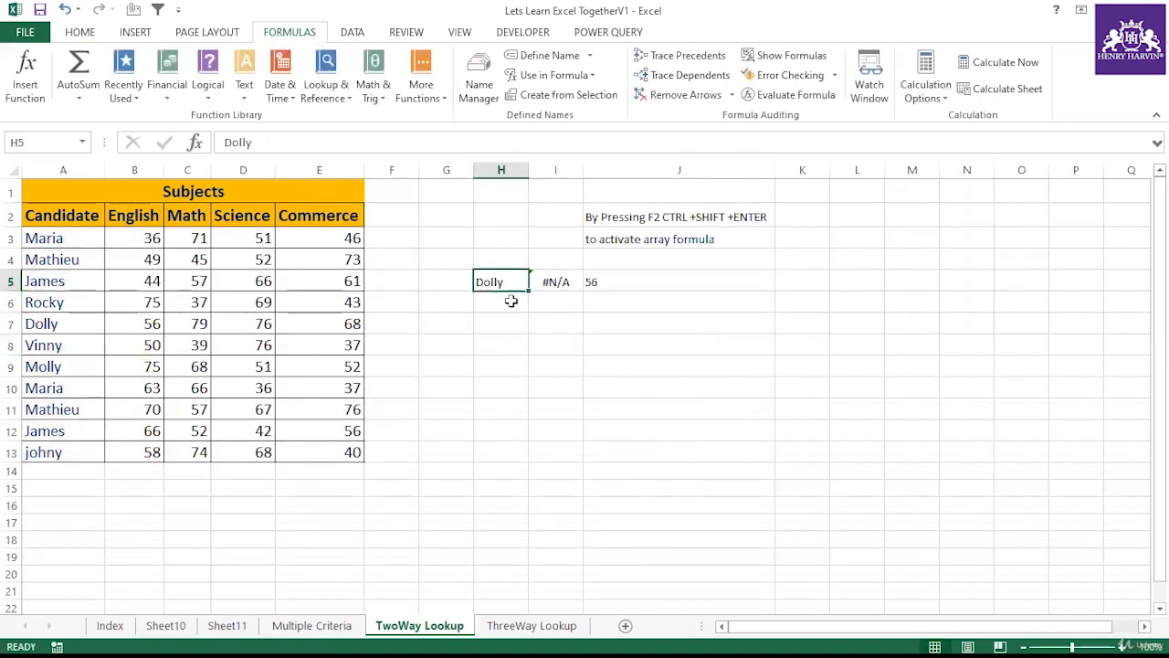
key(BackSpace)
text(AB)
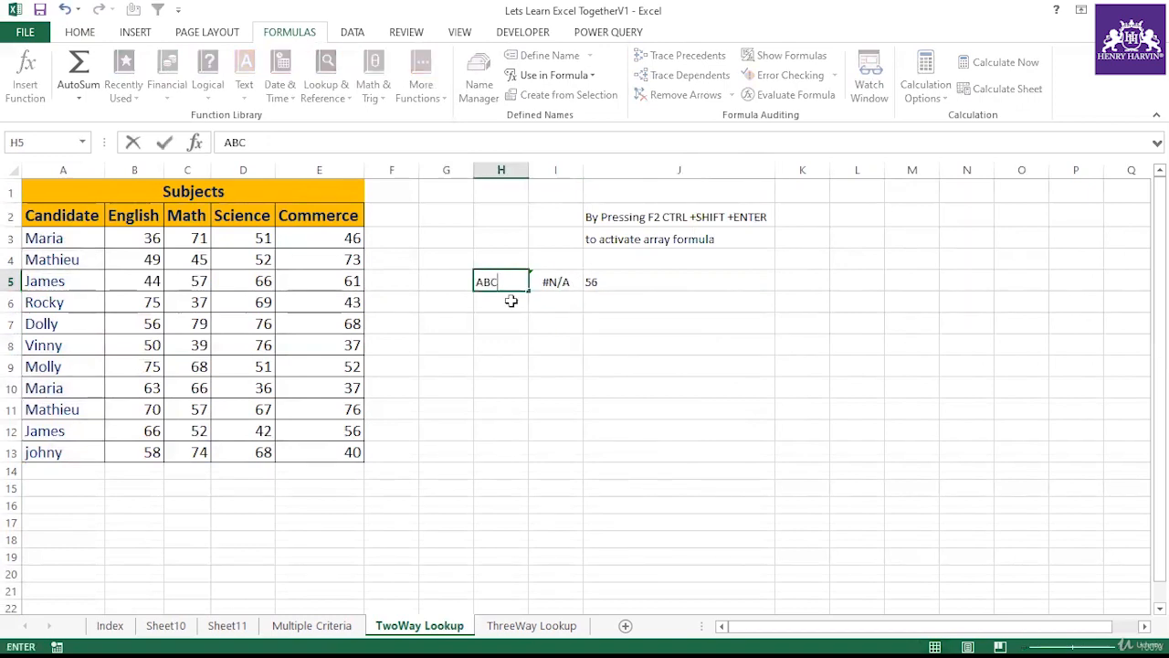
text(C)
click(512, 338)
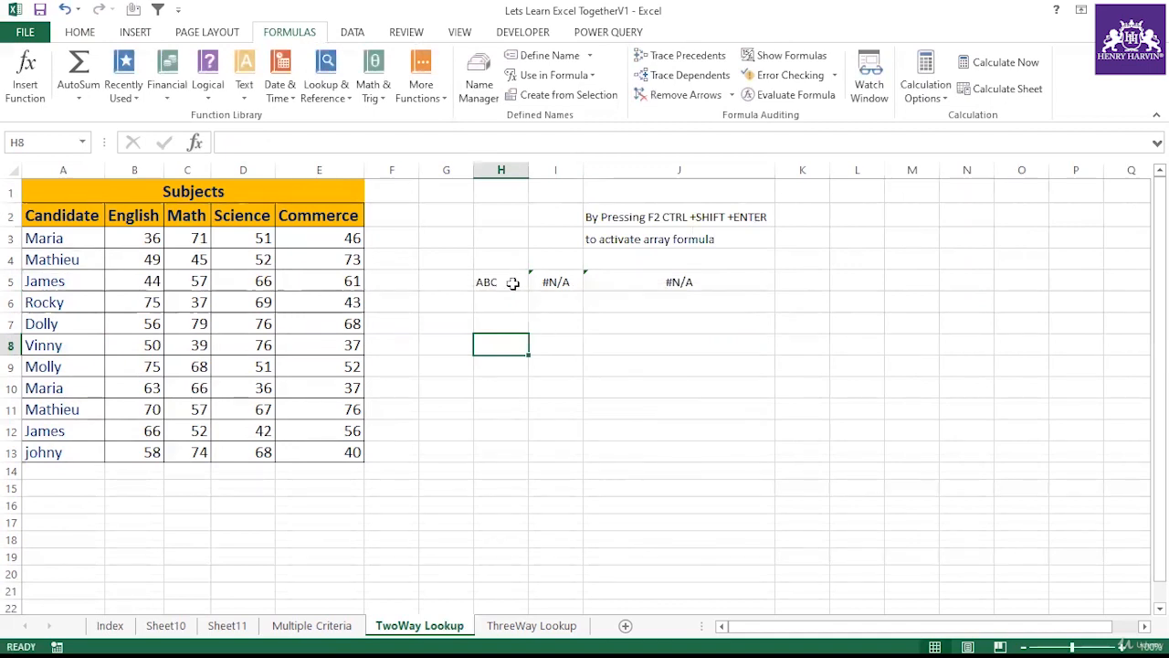
Step: Clear the lookup example cells H5 to J5
drag(513, 284, 712, 277)
key(Delete)
click(639, 345)
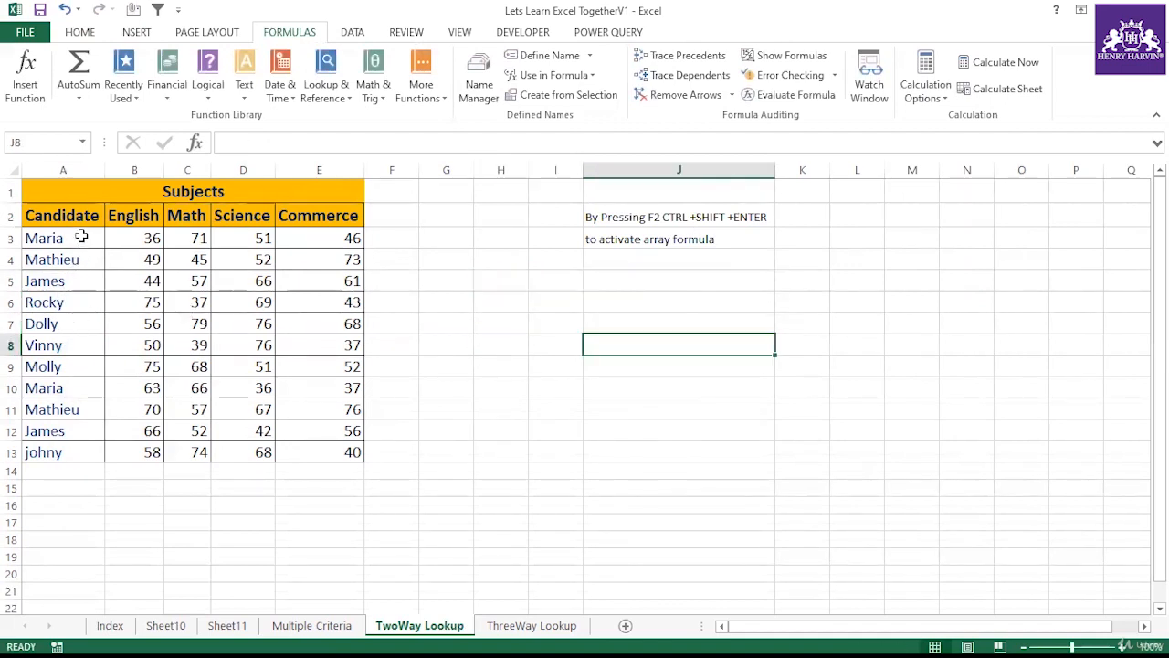
Step: Split the candidate names in A3:A13 with Text to Columns, accepting the default delimited settings
drag(82, 237, 83, 448)
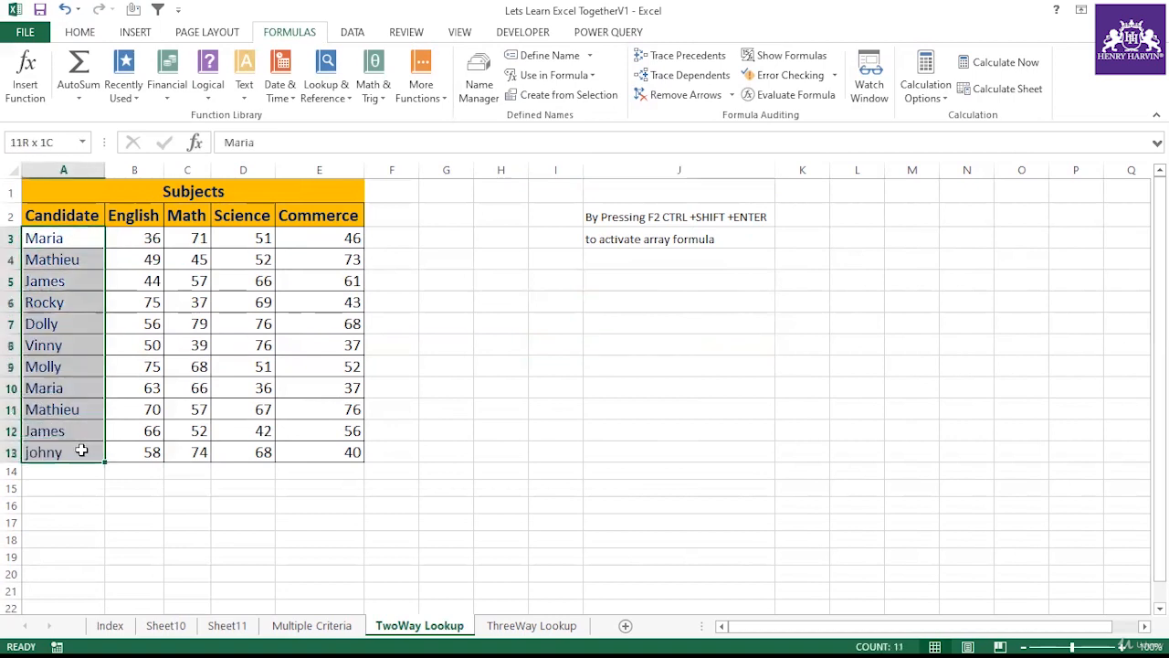
click(353, 33)
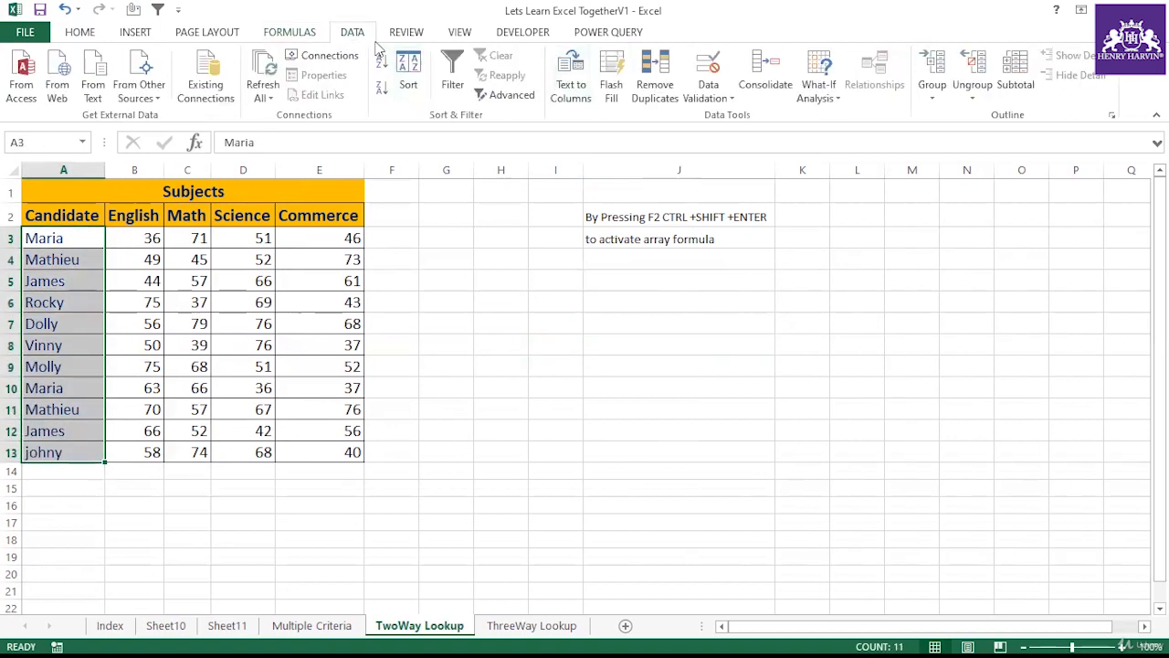
click(571, 78)
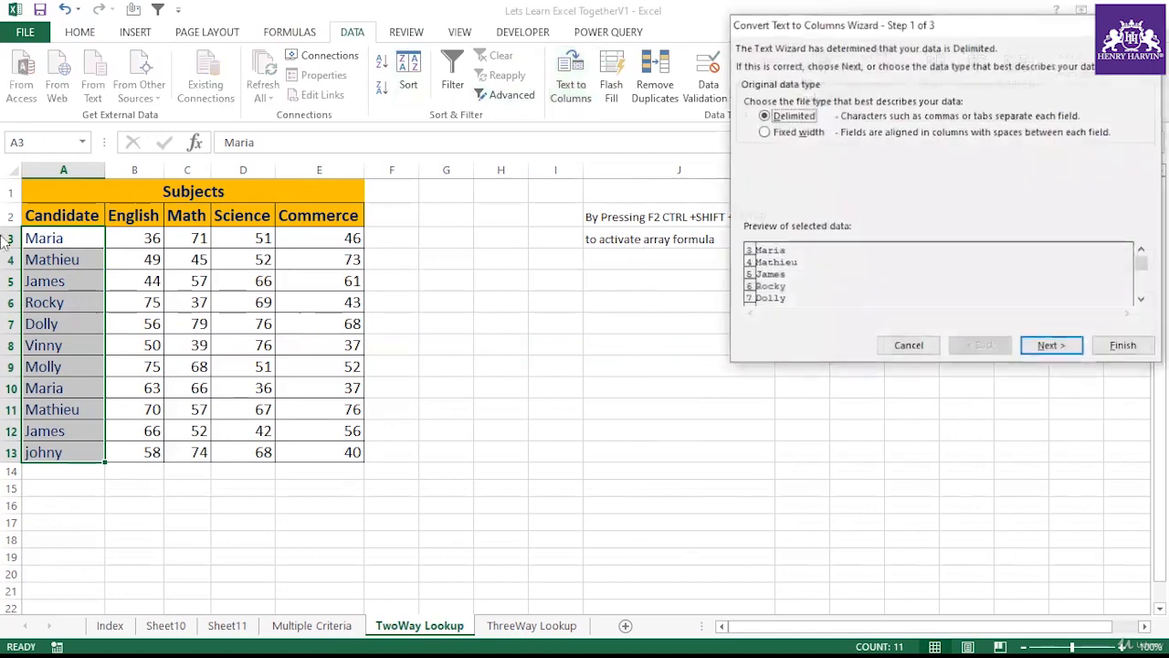
click(1048, 348)
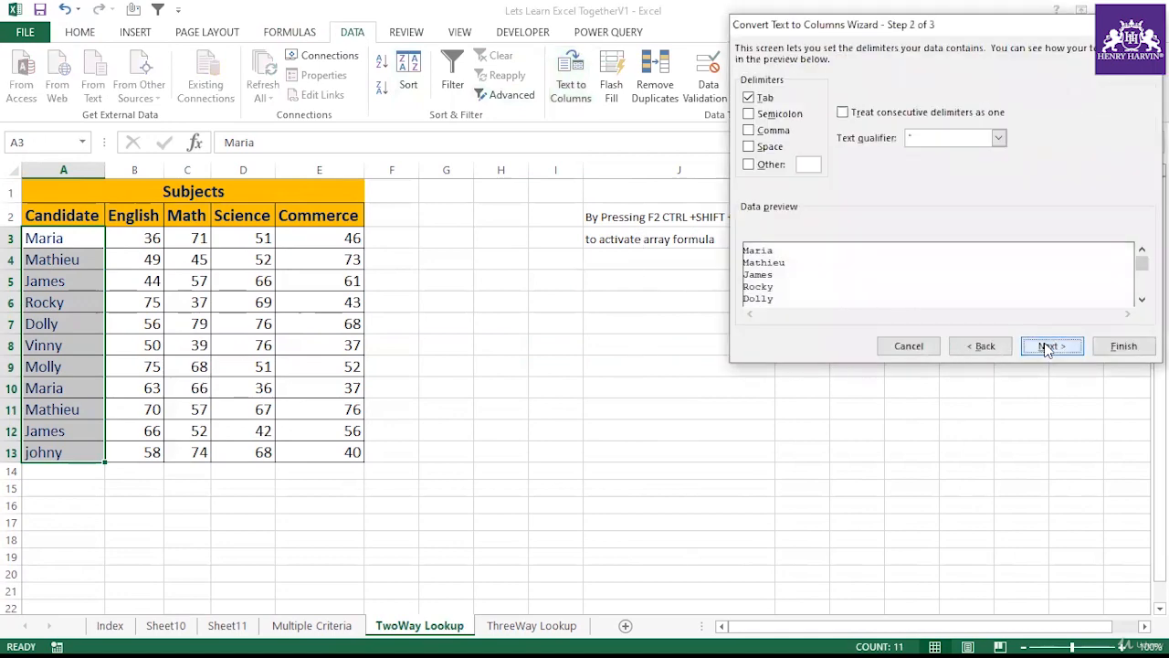
click(1048, 348)
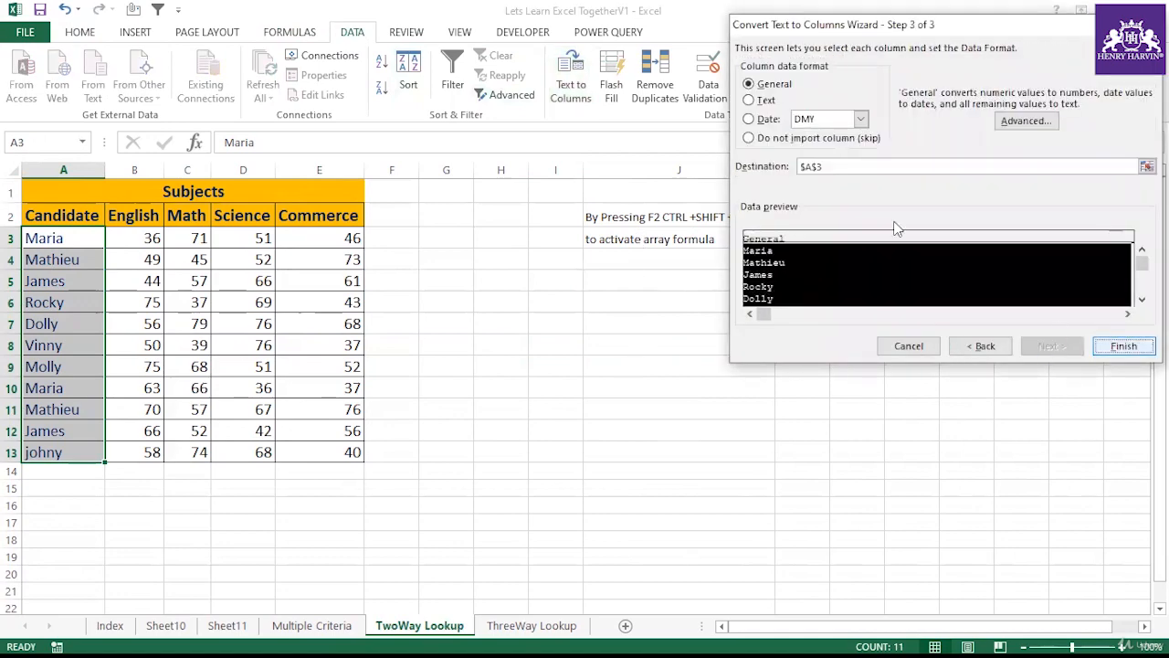
click(1119, 345)
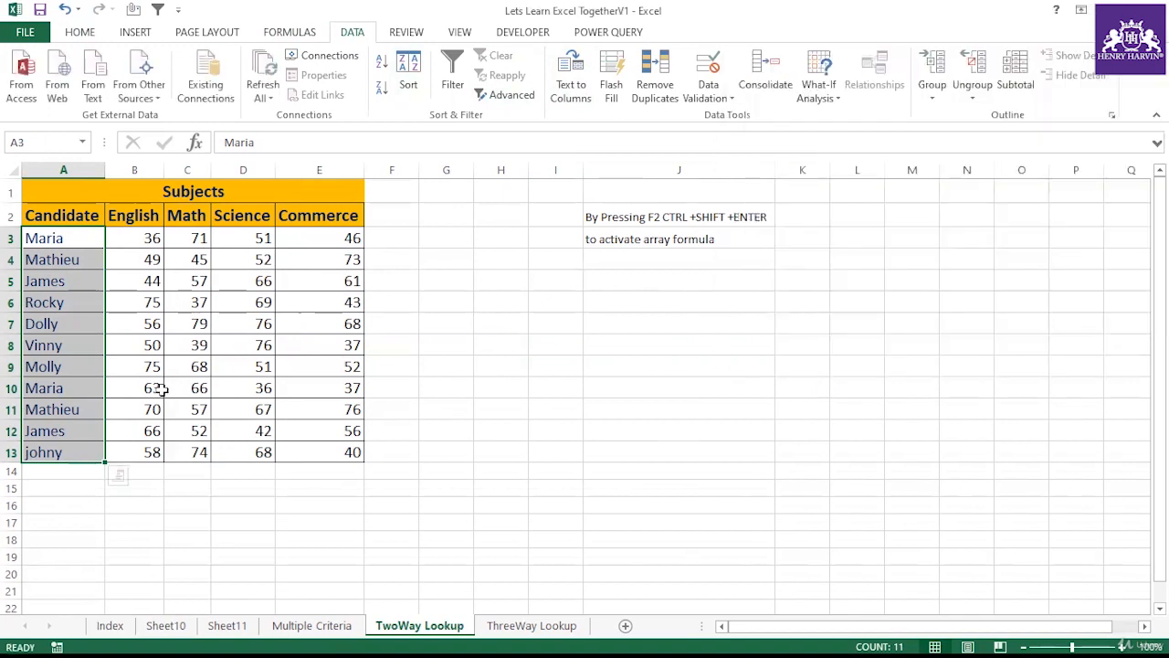
Step: Rerun Text to Columns on A3:A13 with Space as an added delimiter and consecutive delimiters treated as one
double_click(73, 322)
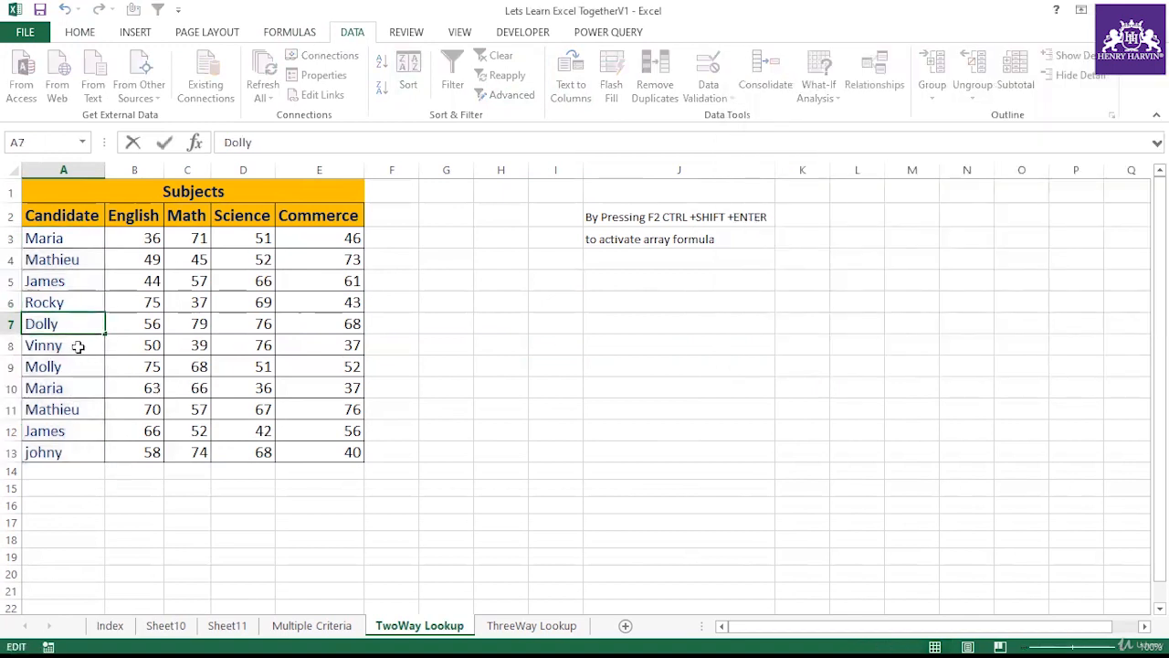
click(78, 346)
click(68, 239)
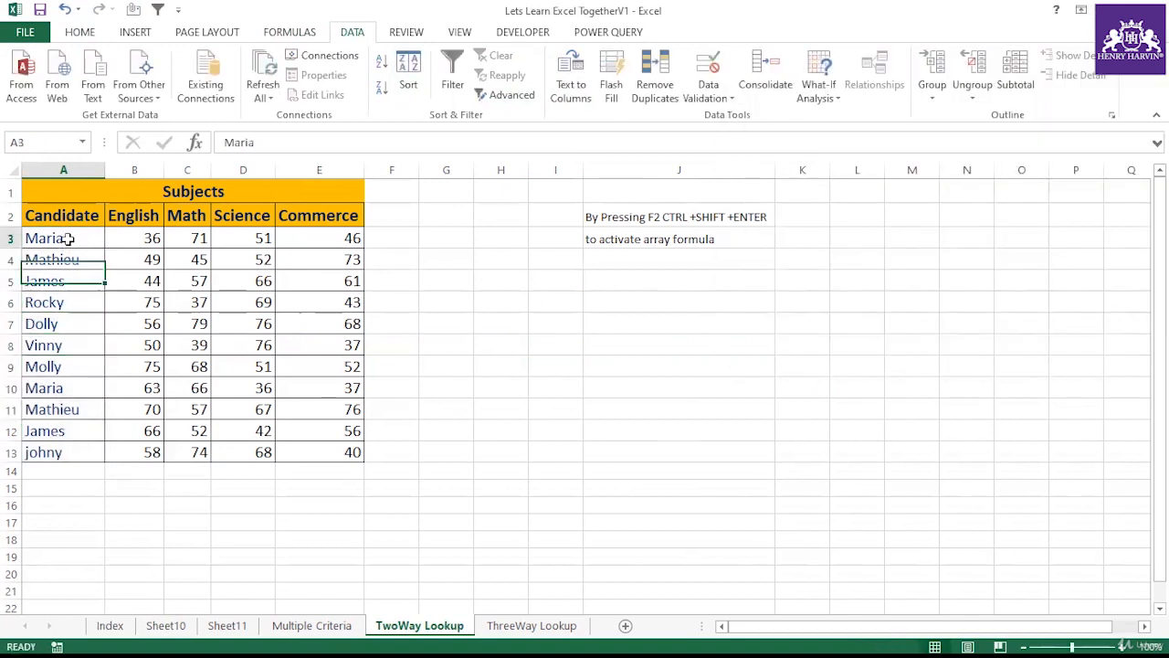
click(393, 238)
drag(68, 238, 61, 451)
click(583, 98)
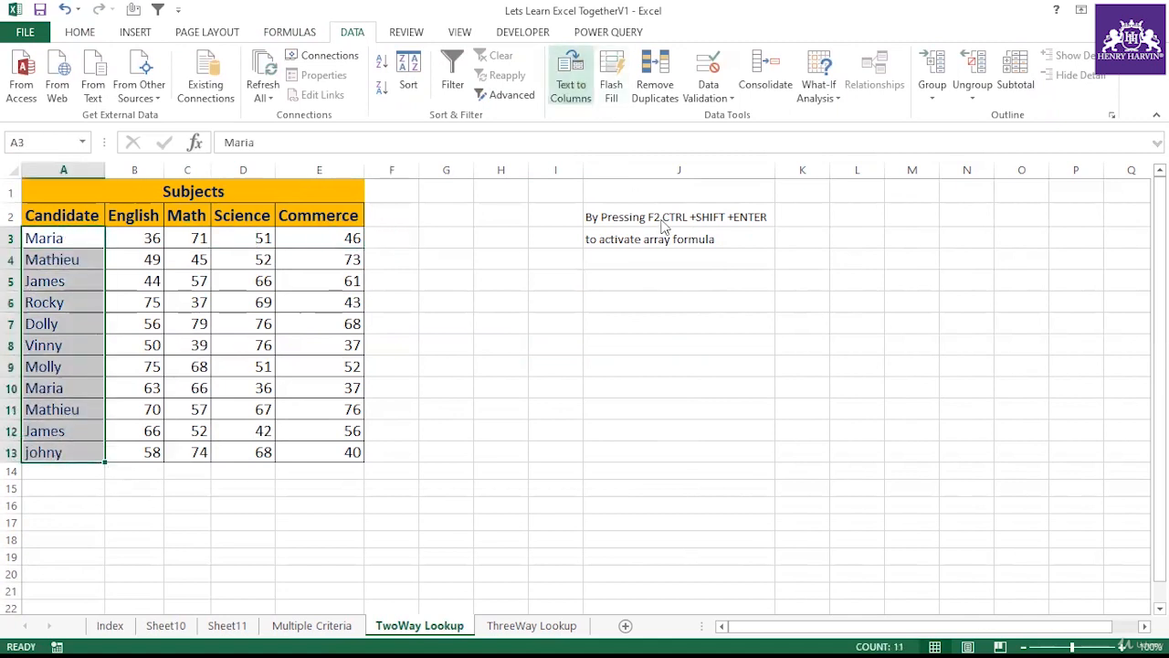
click(1052, 348)
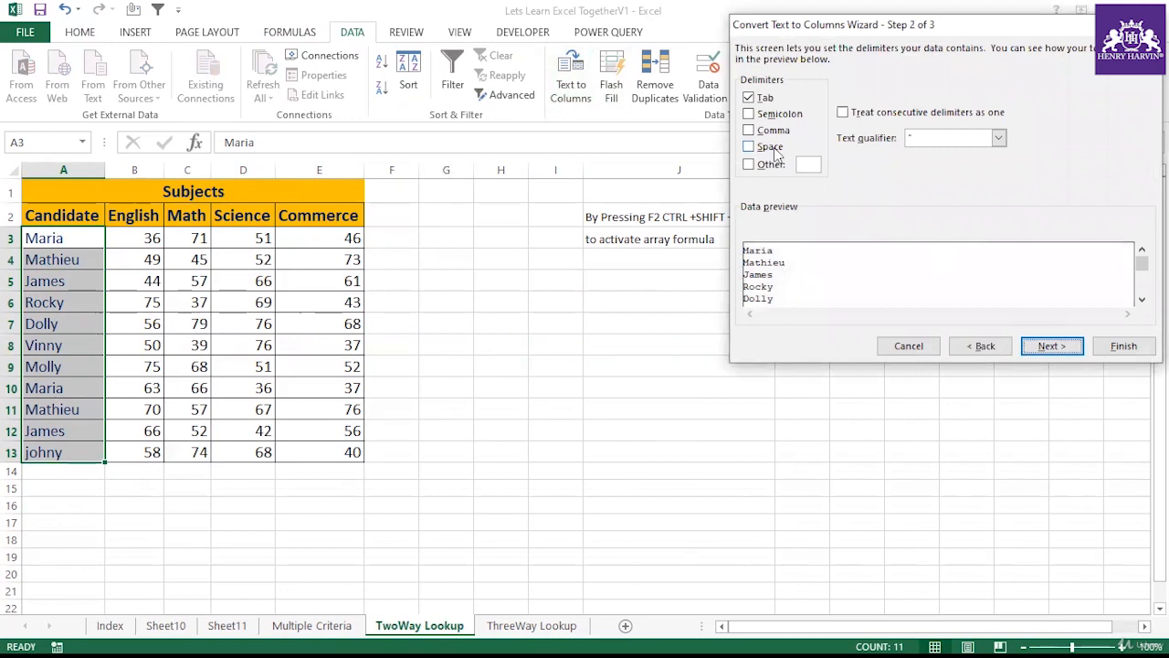
click(775, 149)
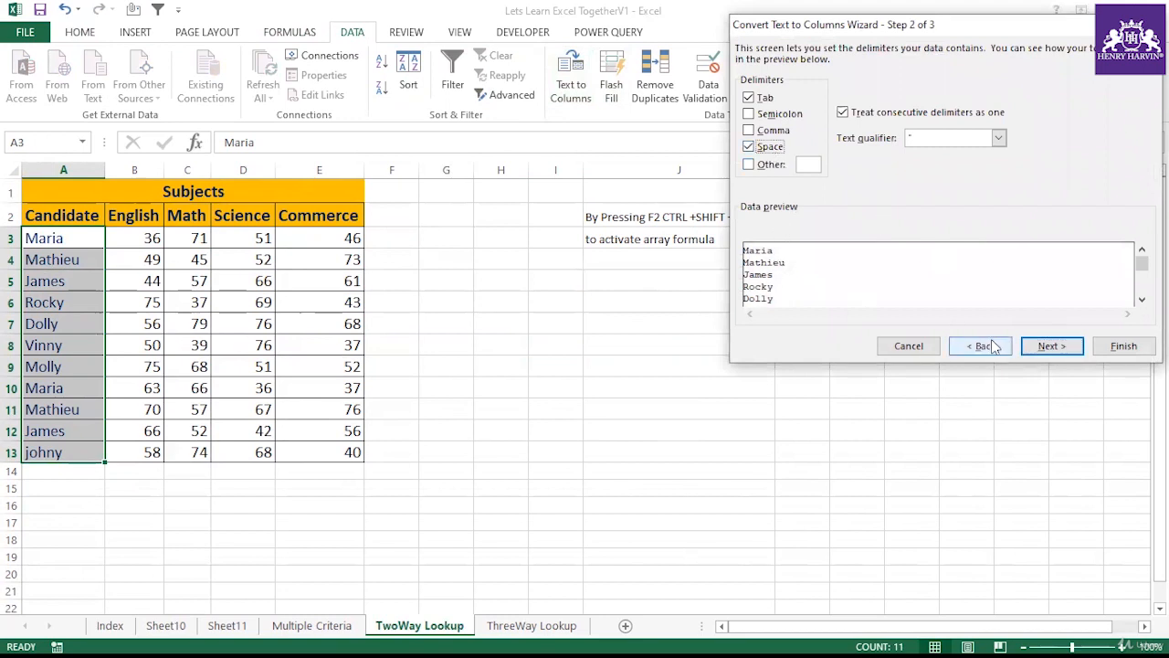
click(1055, 348)
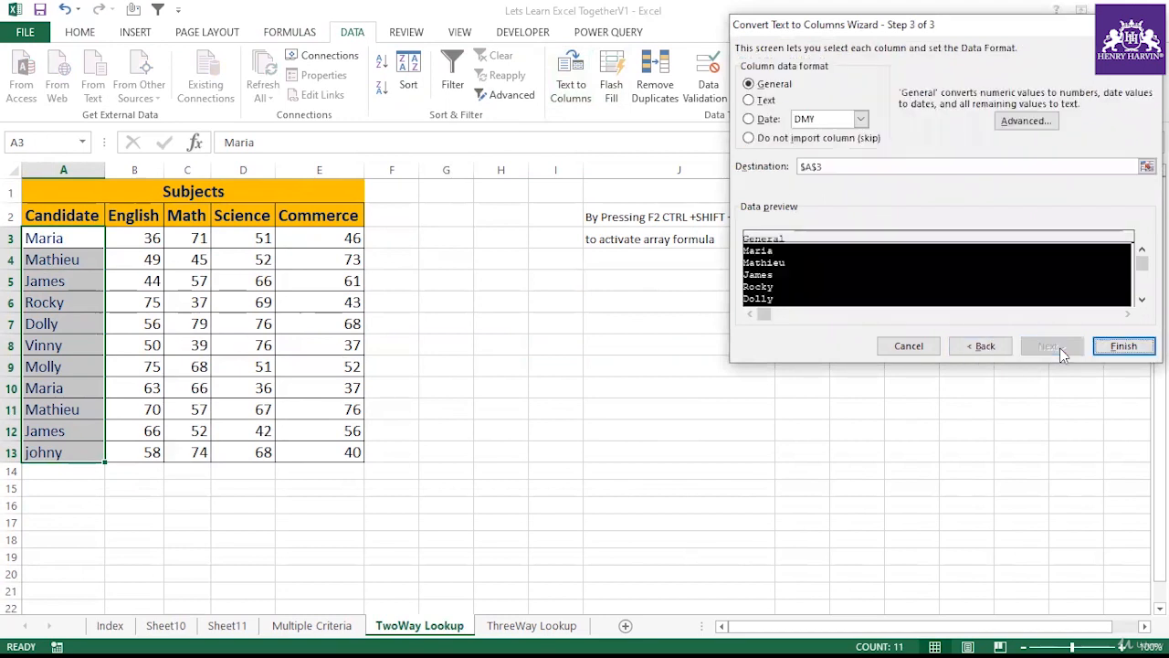
click(1117, 347)
Step: Inspect the candidate name cells in column A for leftover trailing spaces
click(81, 280)
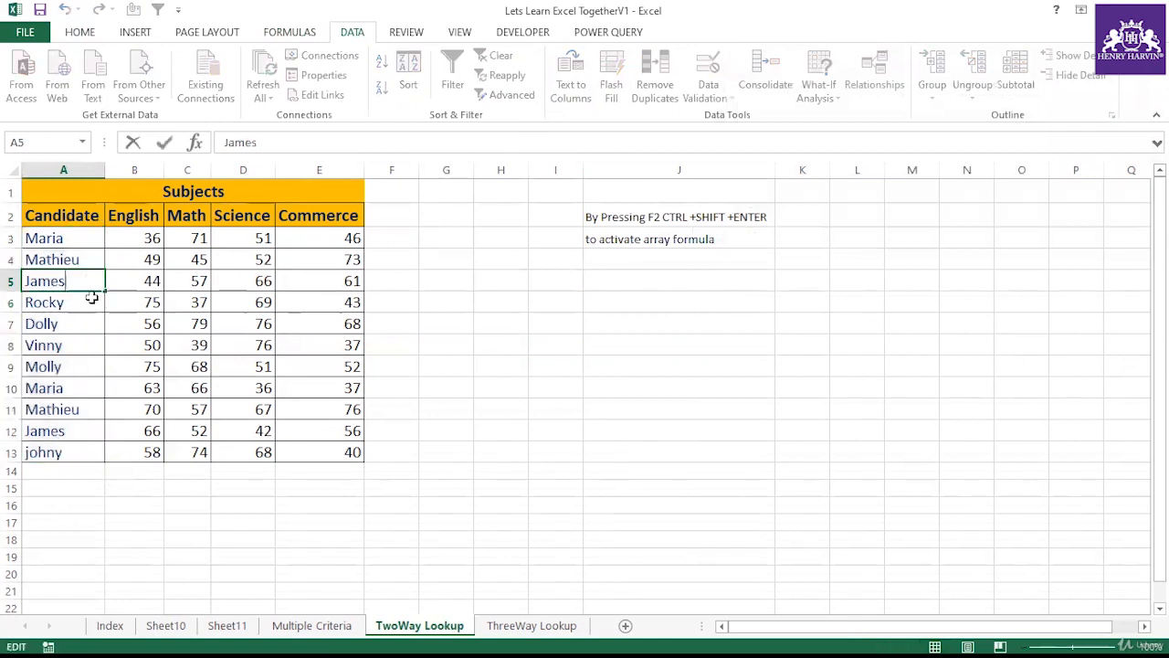
click(80, 303)
double_click(76, 329)
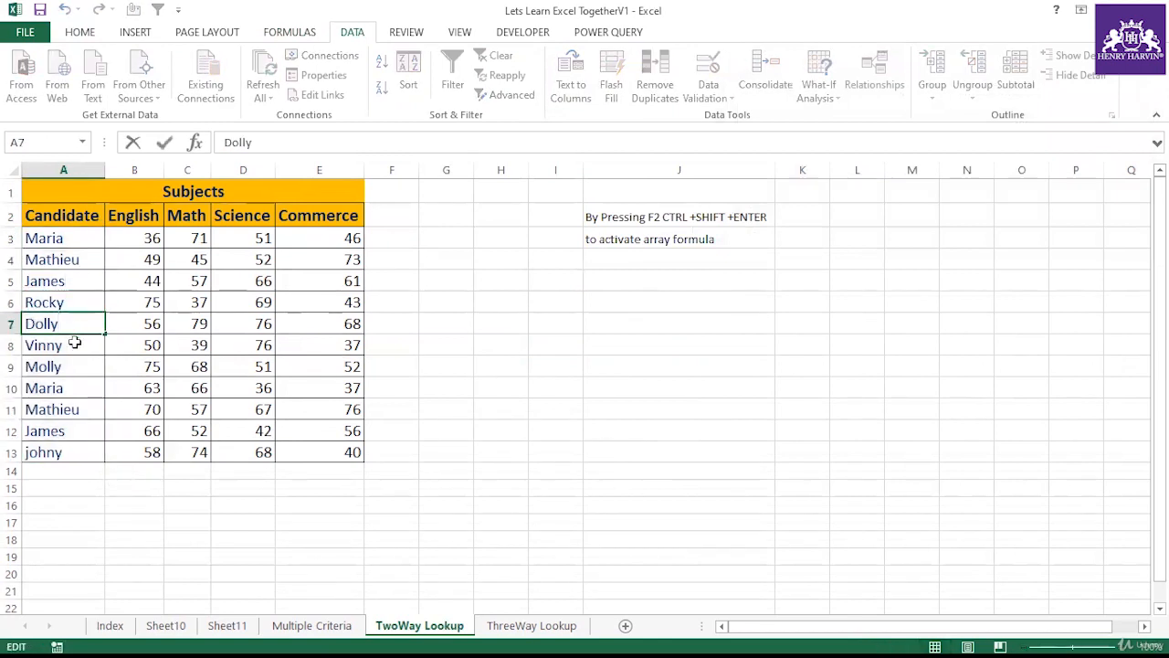
double_click(77, 347)
double_click(78, 369)
double_click(83, 388)
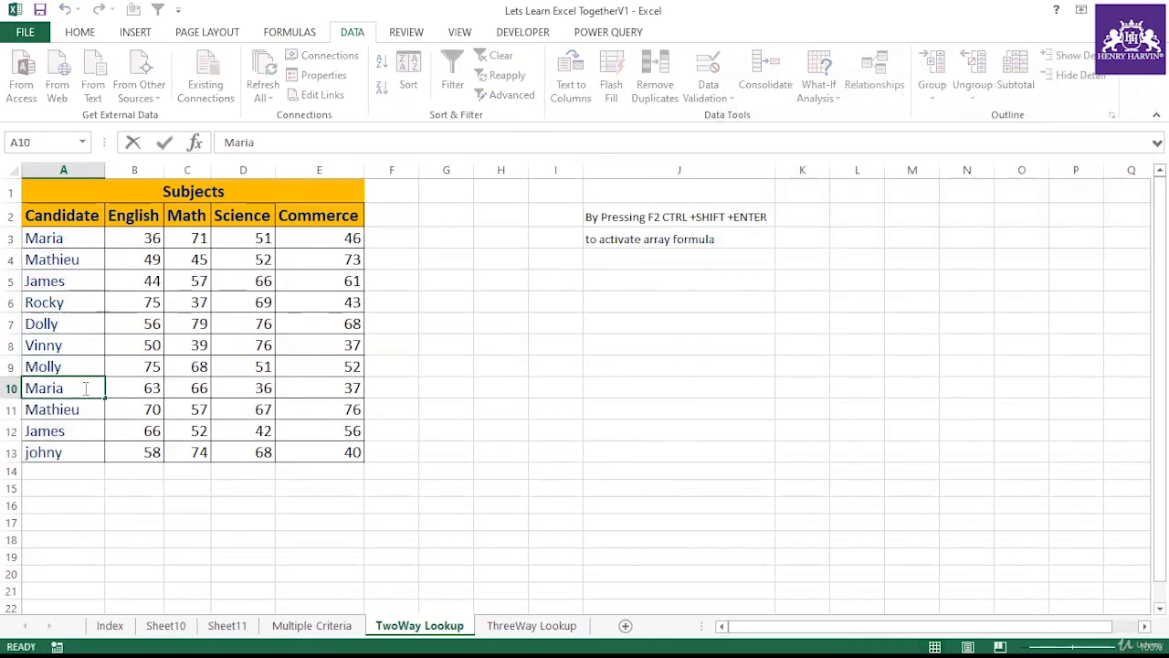
click(83, 410)
click(78, 431)
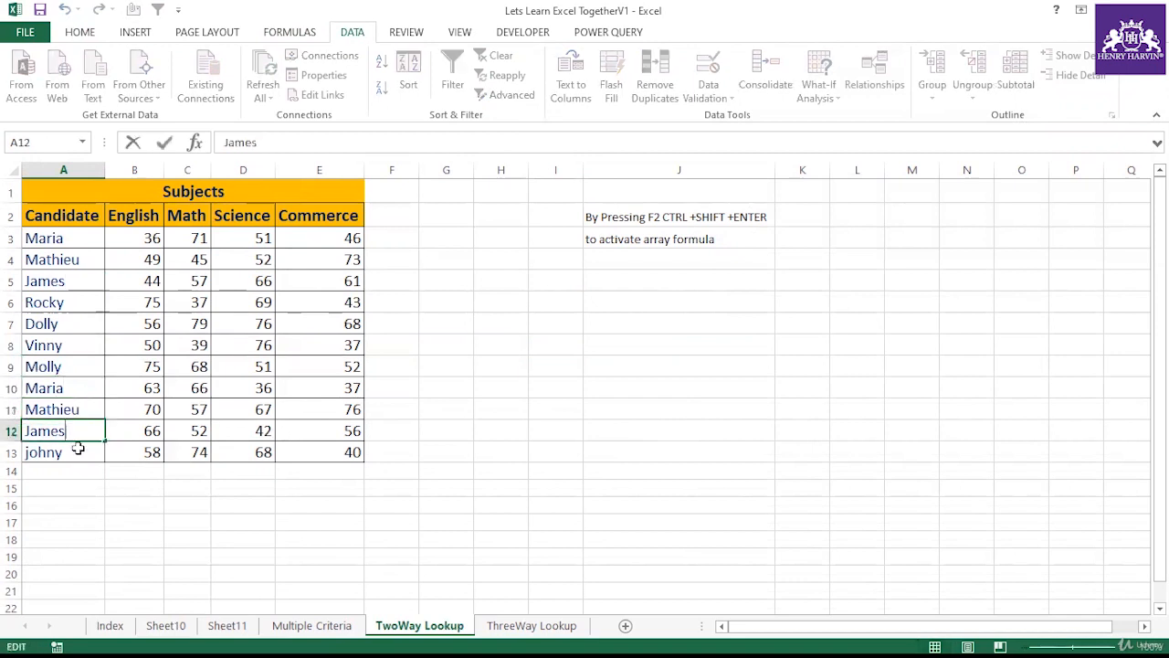
double_click(78, 447)
Step: Copy the names Rocky through Molly from A6:A9 into G7:G10
click(512, 347)
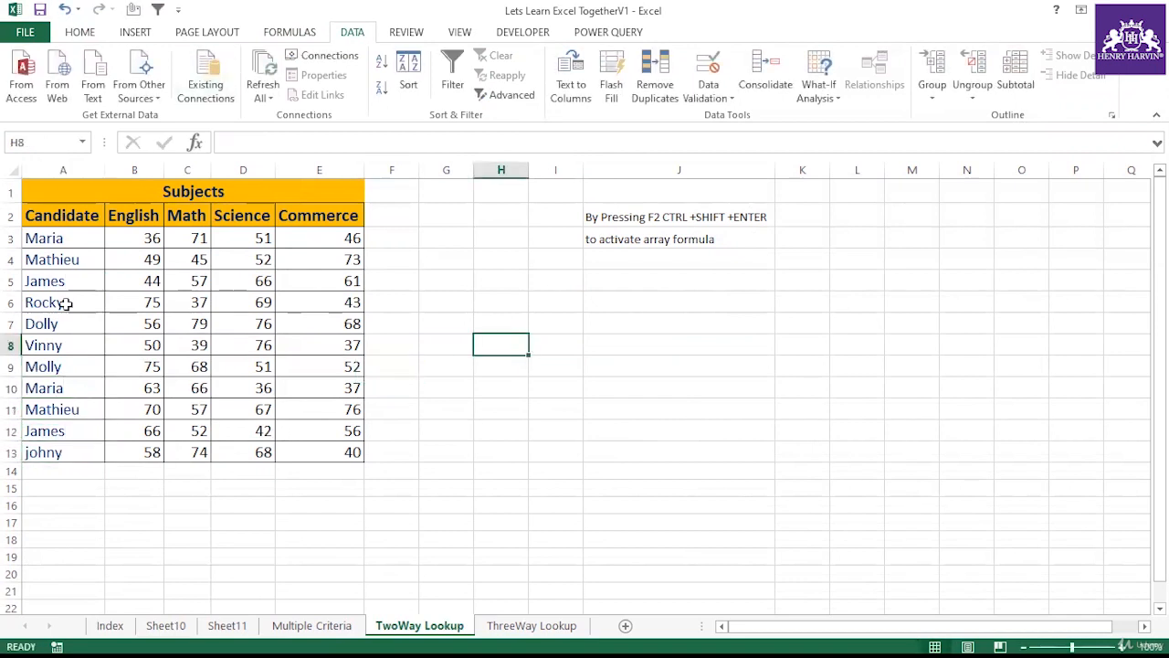
drag(67, 303, 79, 365)
key(ctrl+c)
click(392, 331)
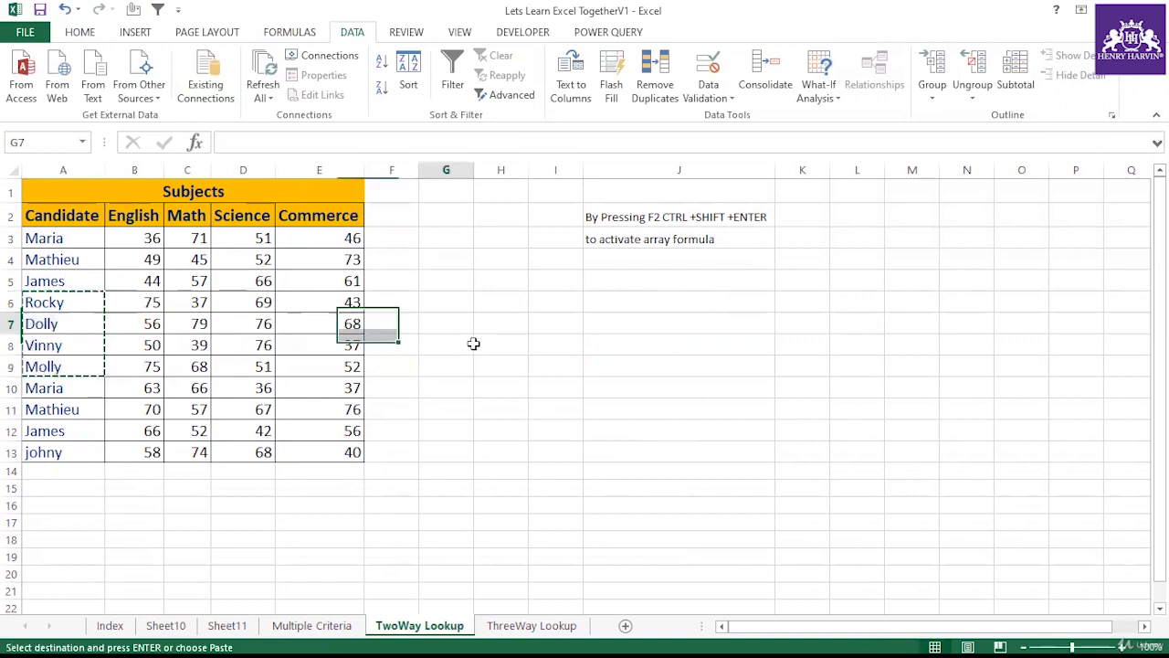
click(461, 331)
key(ctrl+v)
key(Escape)
Step: Replace the name in G9 with ABC
click(450, 411)
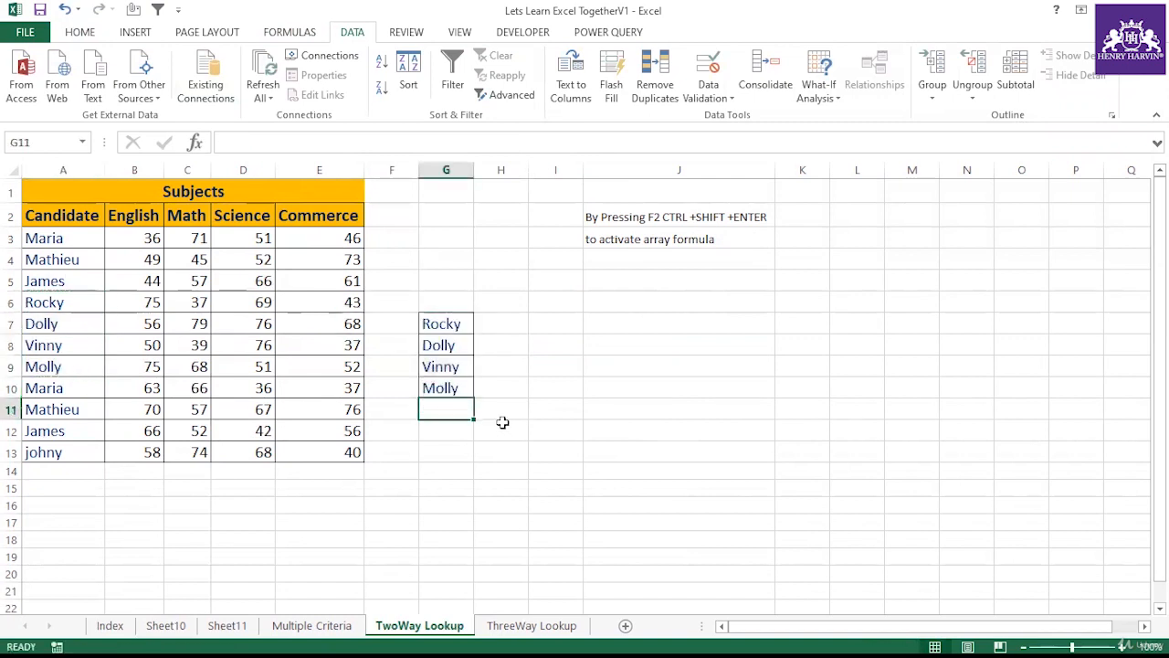
click(461, 370)
text(ABC)
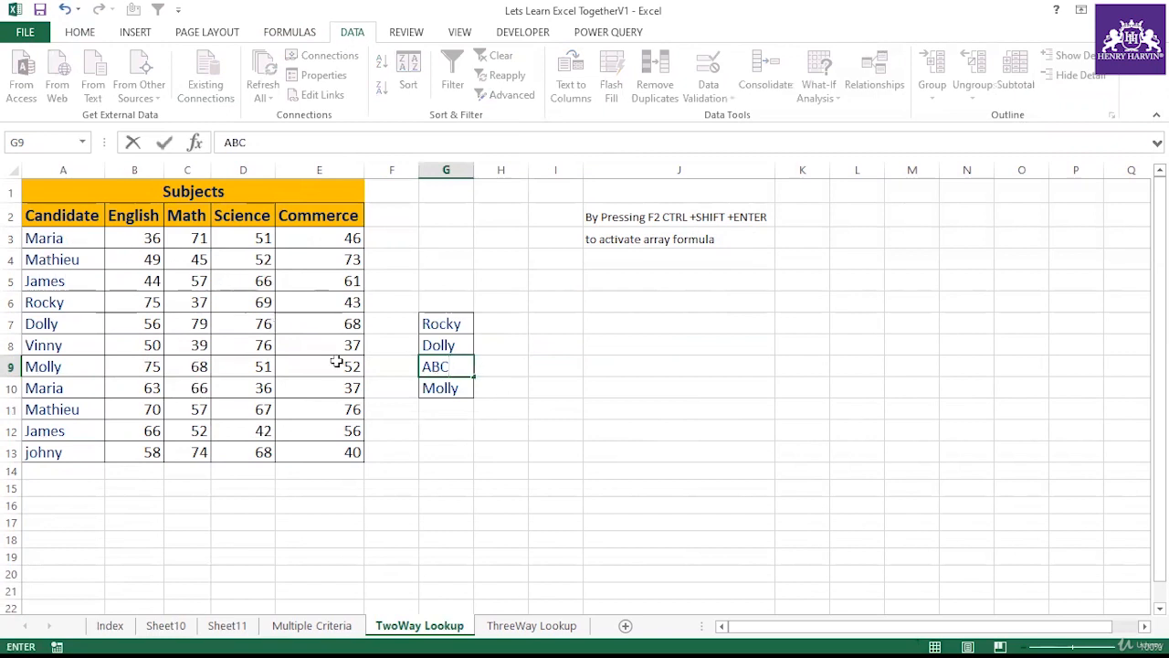
Step: Highlight cell G9 with an orange fill
click(337, 363)
click(476, 366)
click(465, 365)
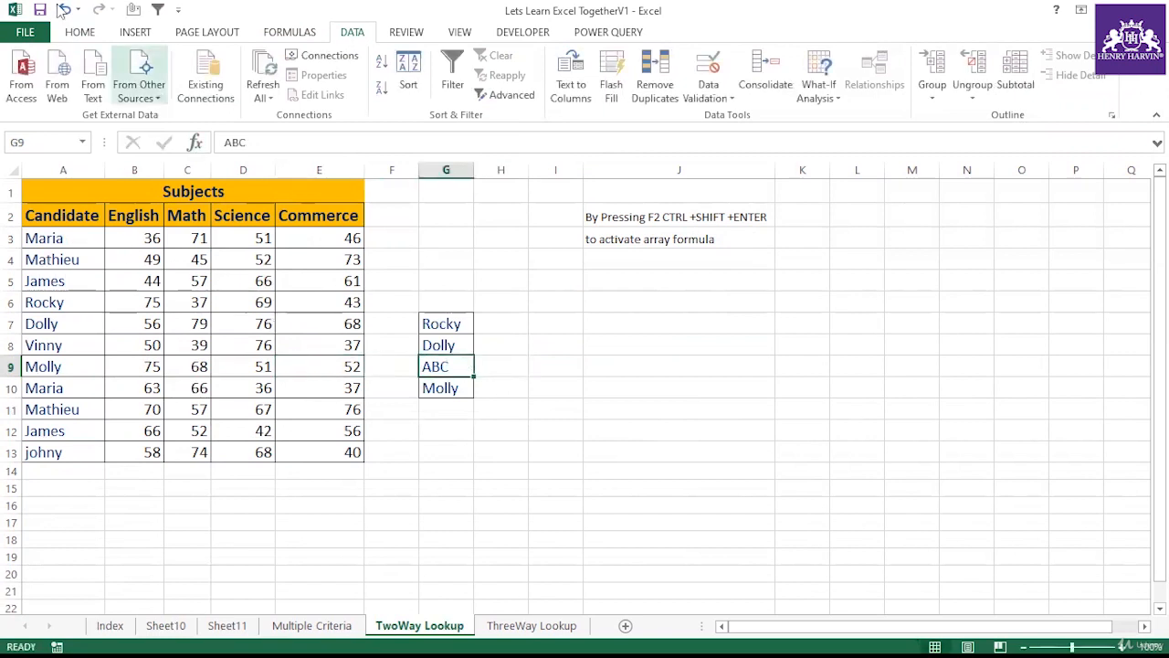
click(79, 32)
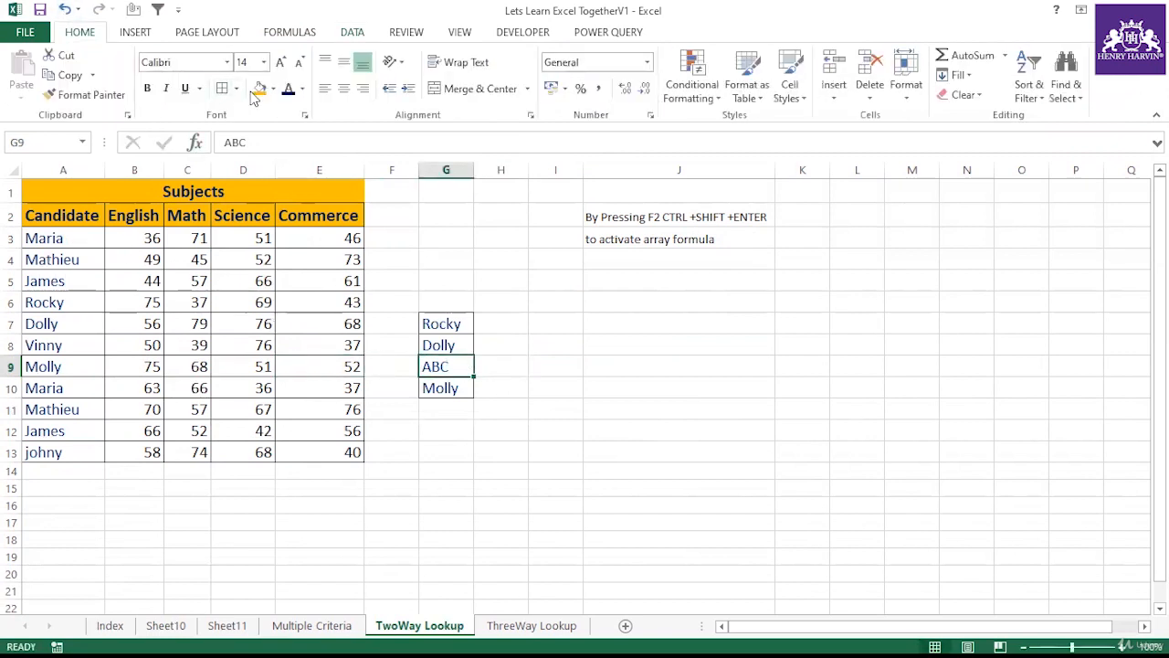
click(259, 88)
Step: Enter =VLOOKUP(G7,$A$2:$B$13,2,0) in H7 to return Rocky's English score
click(483, 324)
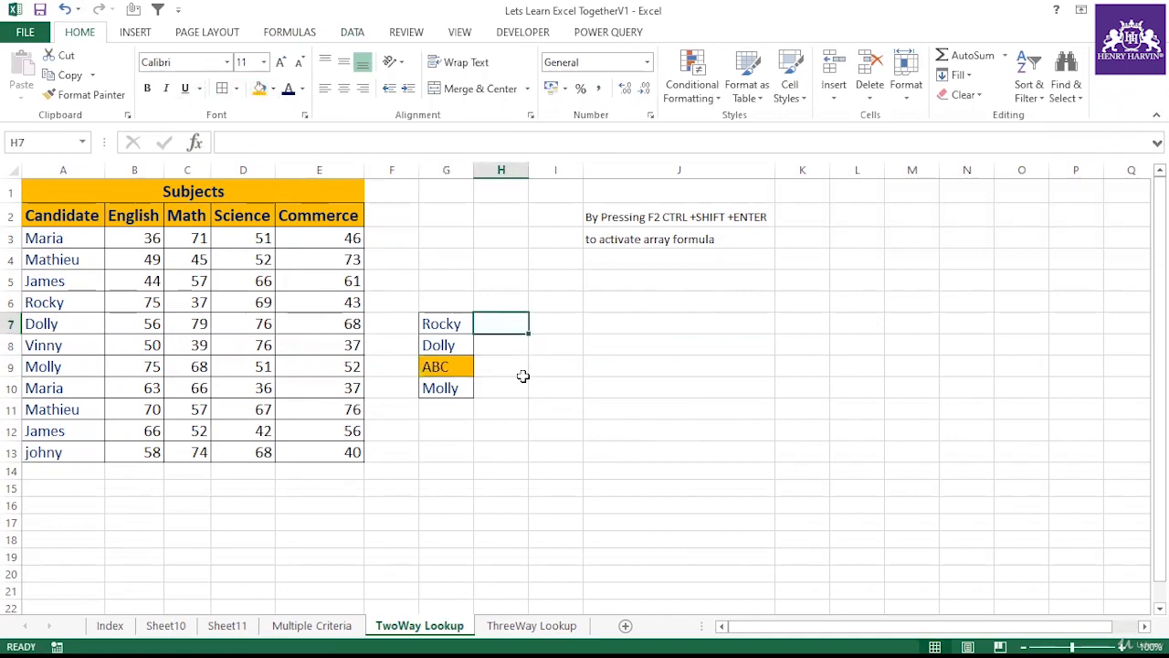
text(=vlo)
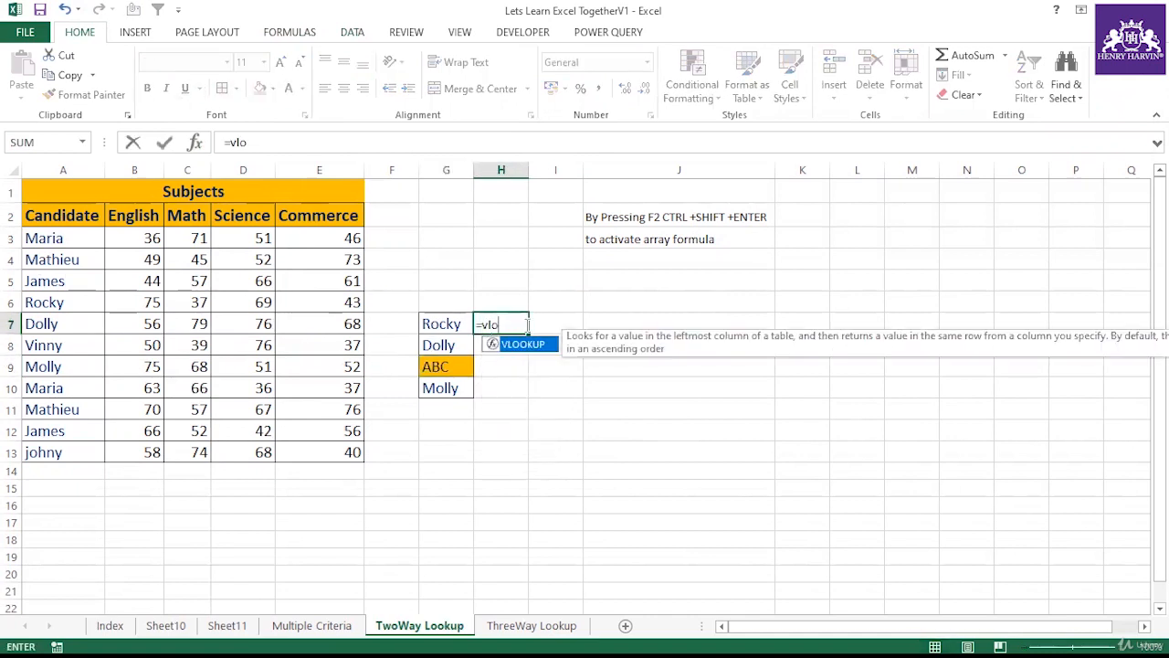
double_click(517, 343)
click(448, 323)
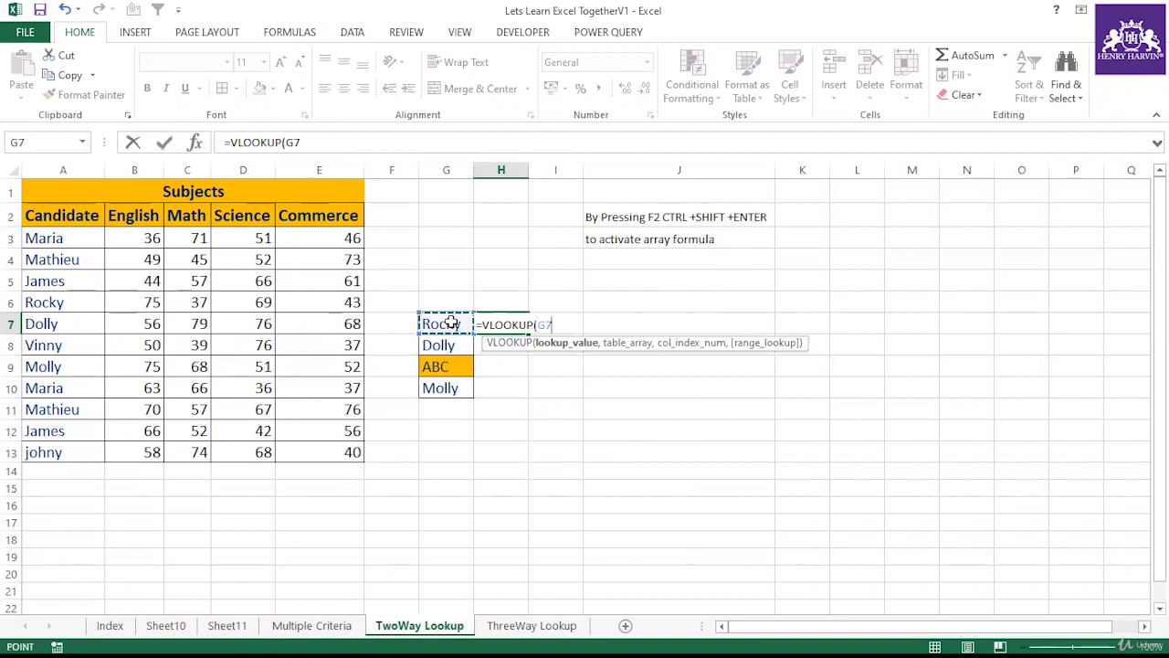
text(,)
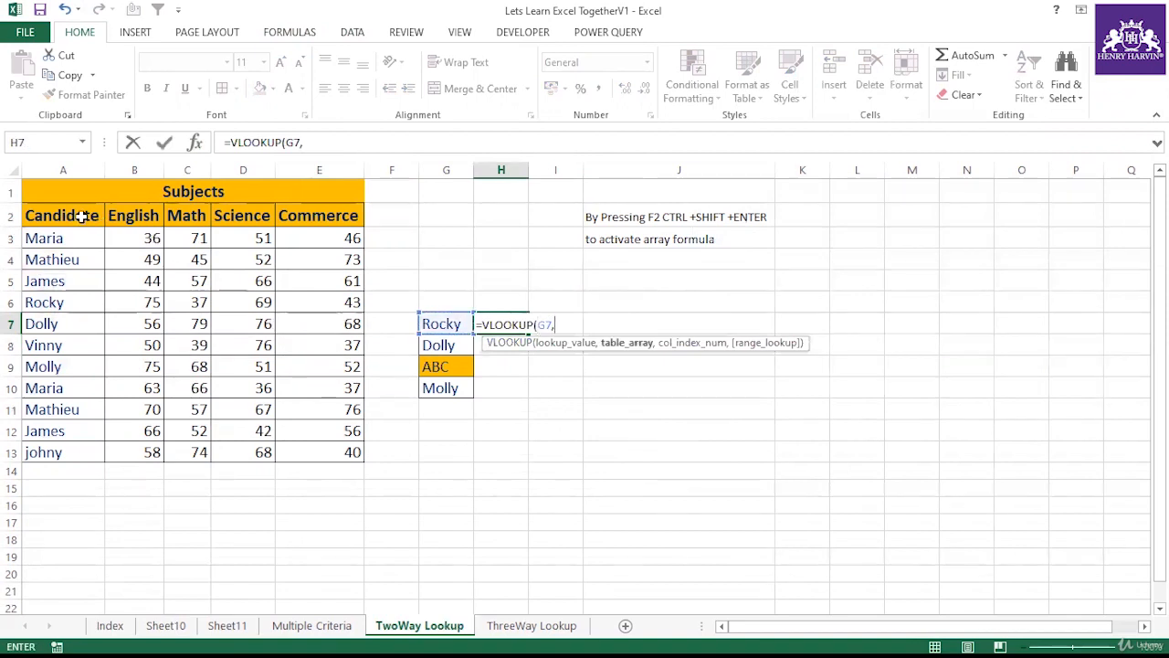
drag(94, 220, 132, 457)
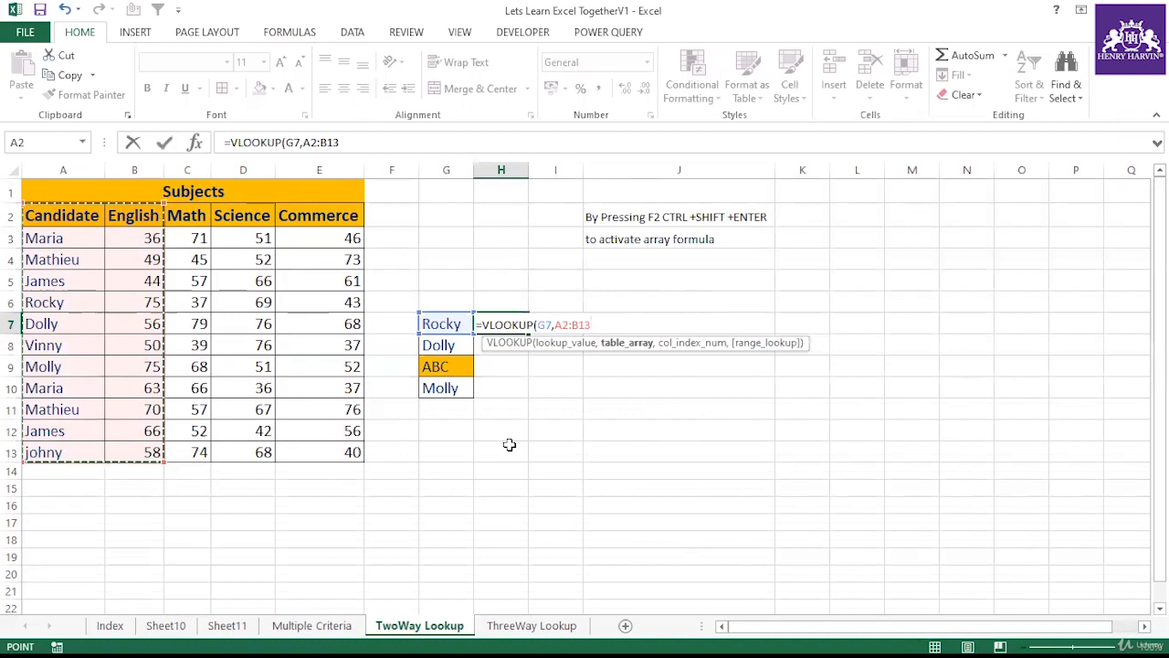
key(F4)
text(,2,0))
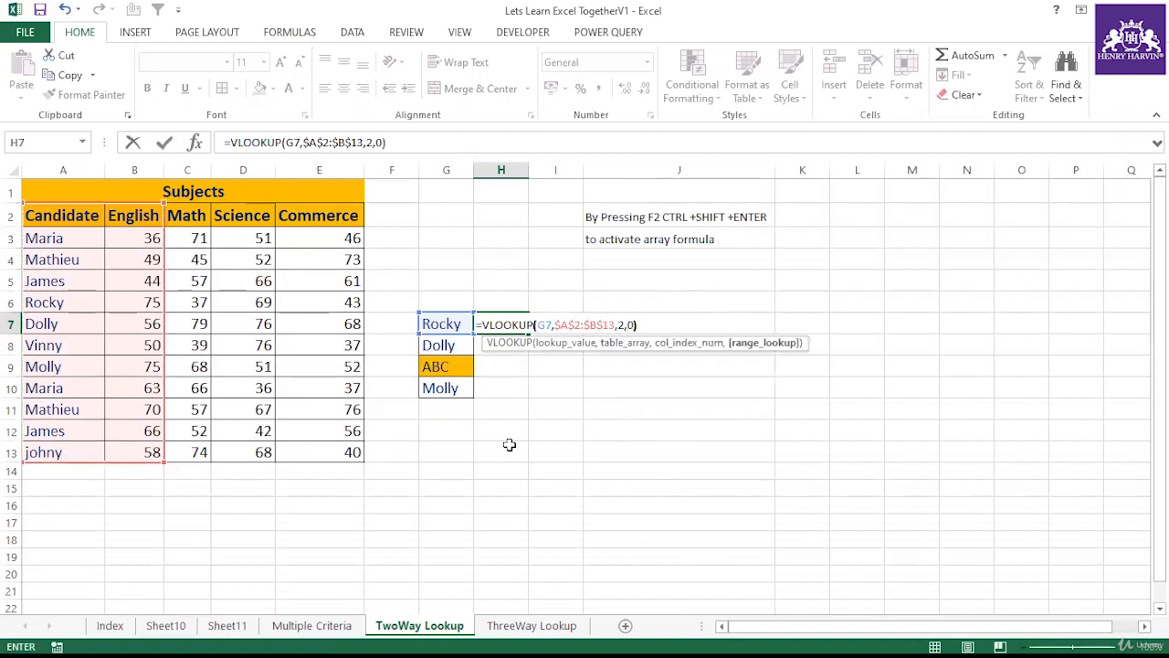
key(Return)
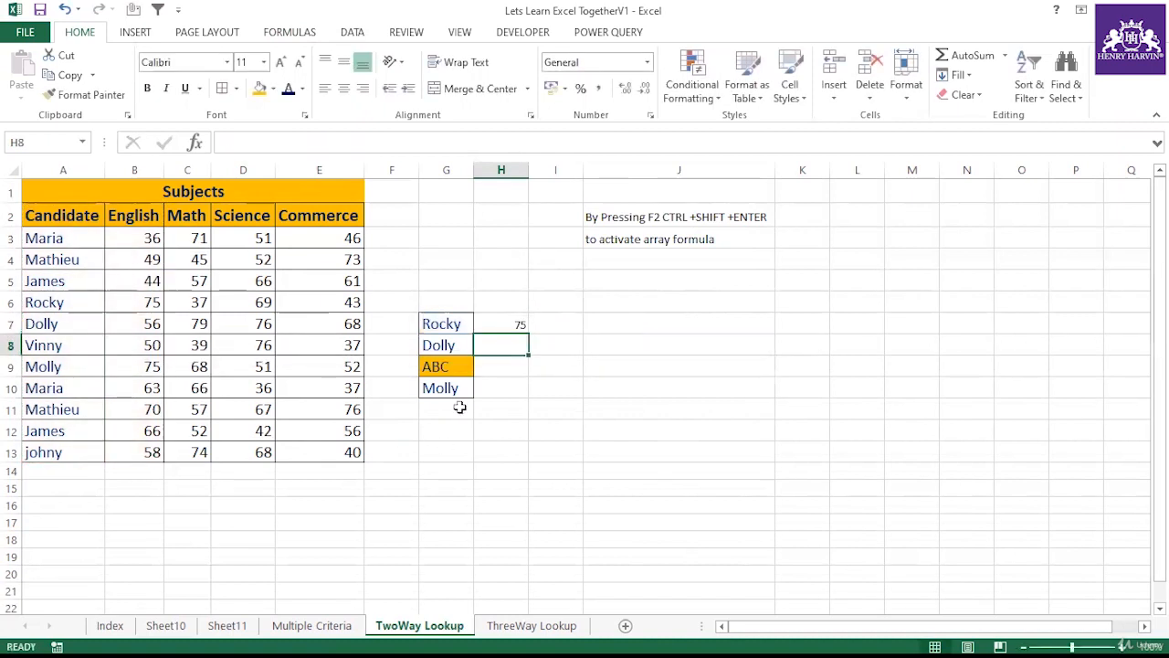
Step: Fill the VLOOKUP formula from H7 down to H10 and check the ABC row's result
click(525, 324)
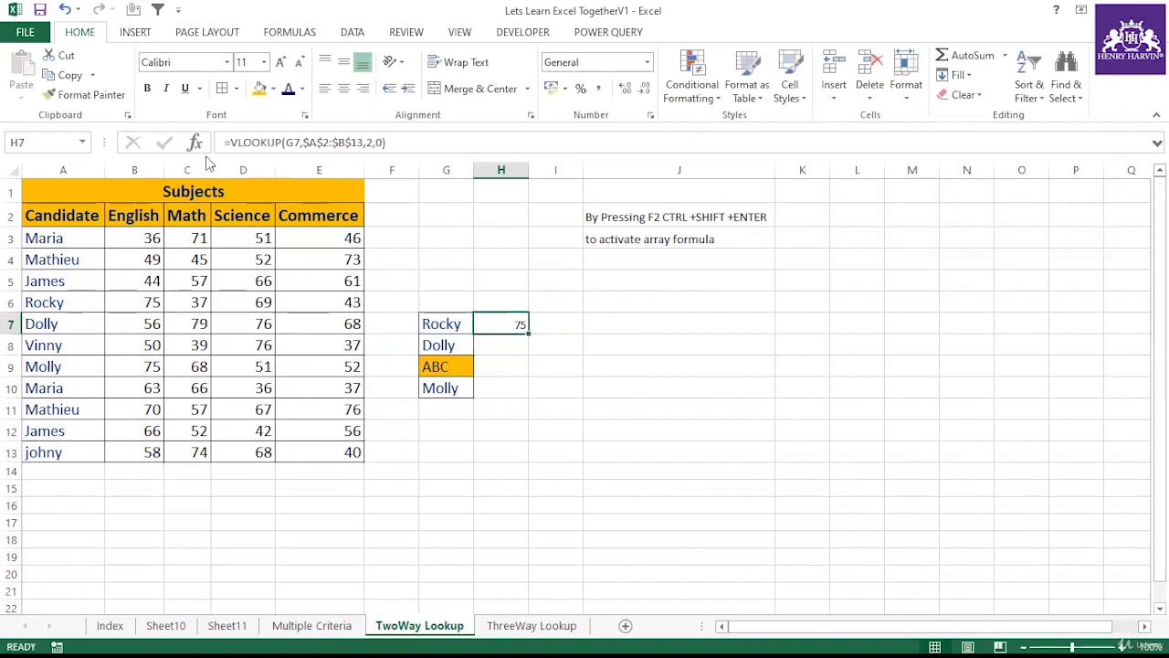
click(448, 324)
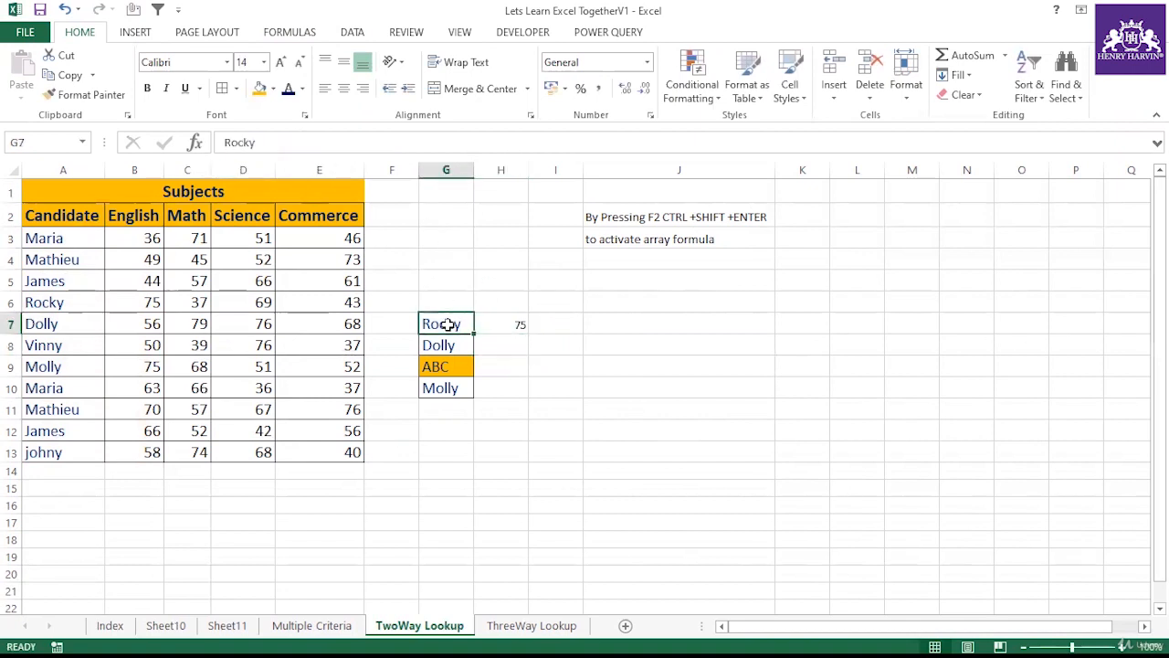
click(520, 324)
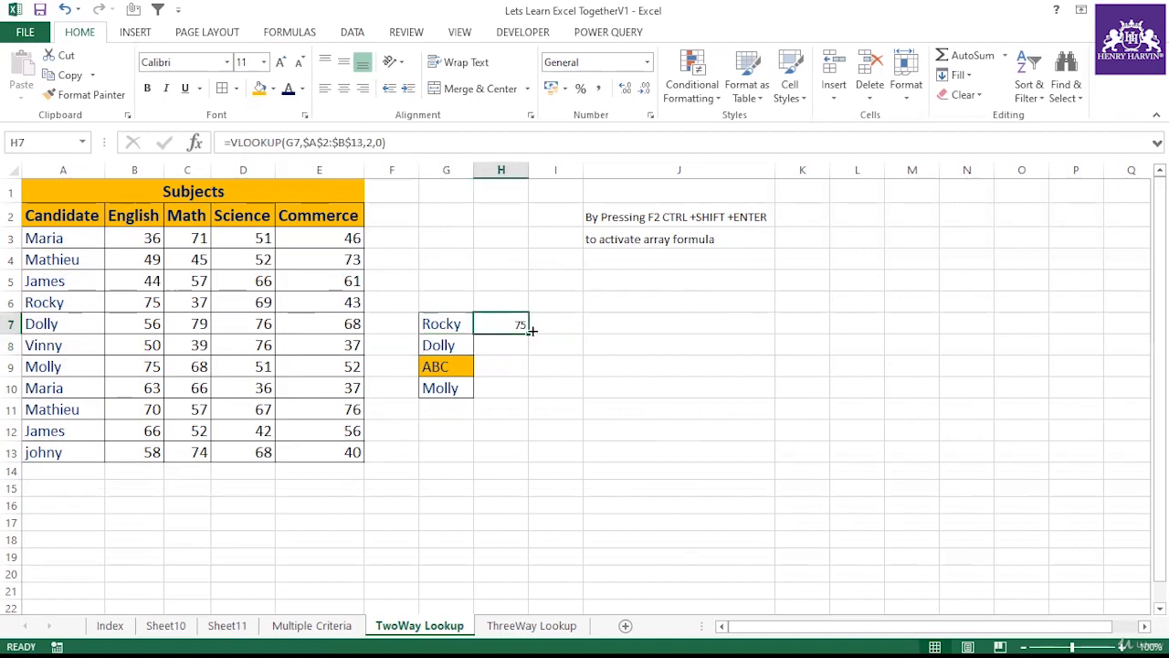
drag(530, 337, 524, 390)
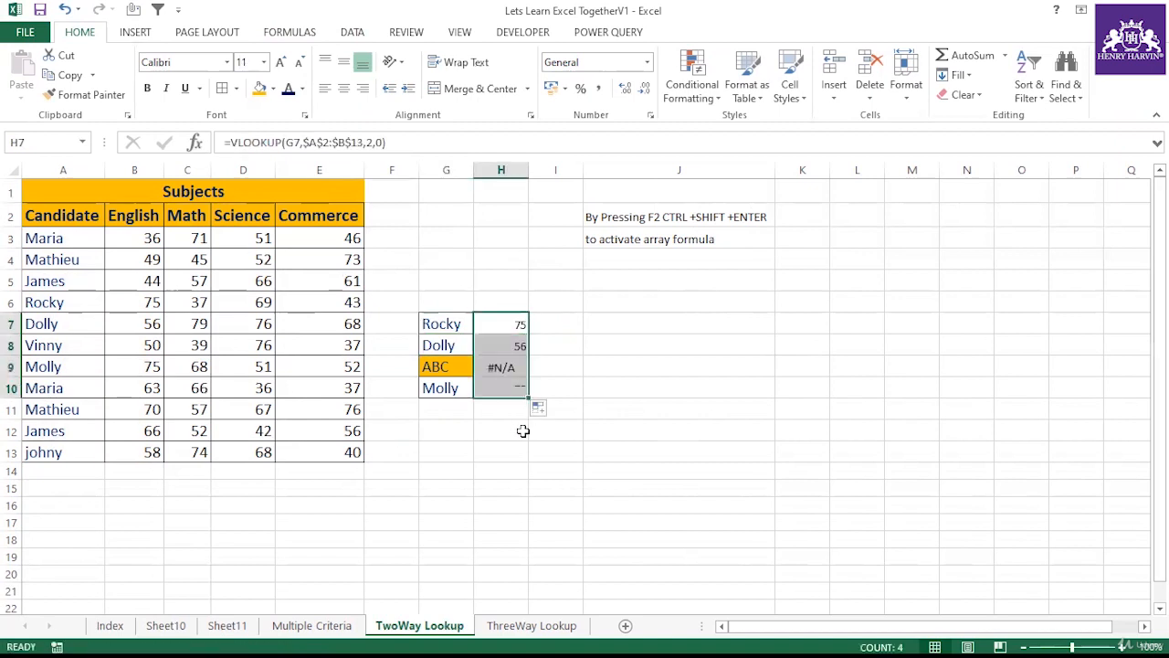
click(503, 362)
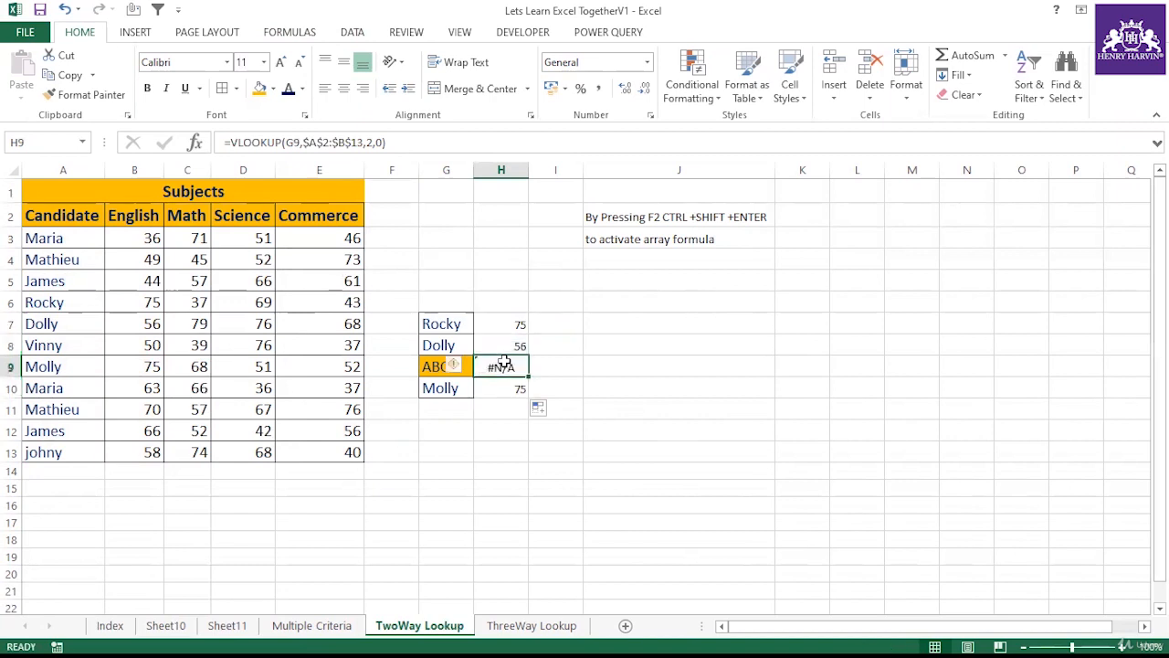
click(437, 369)
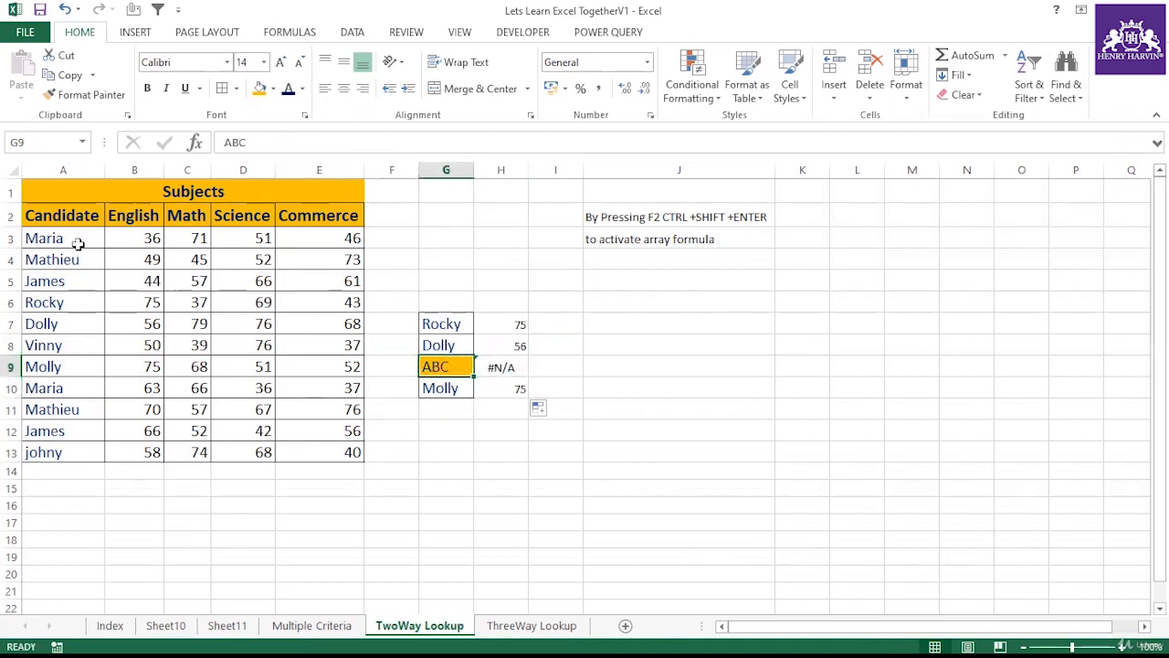
click(497, 450)
Step: Wrap the VLOOKUP formula in H7 inside an IFERROR function, starting the value_if_error argument
click(514, 327)
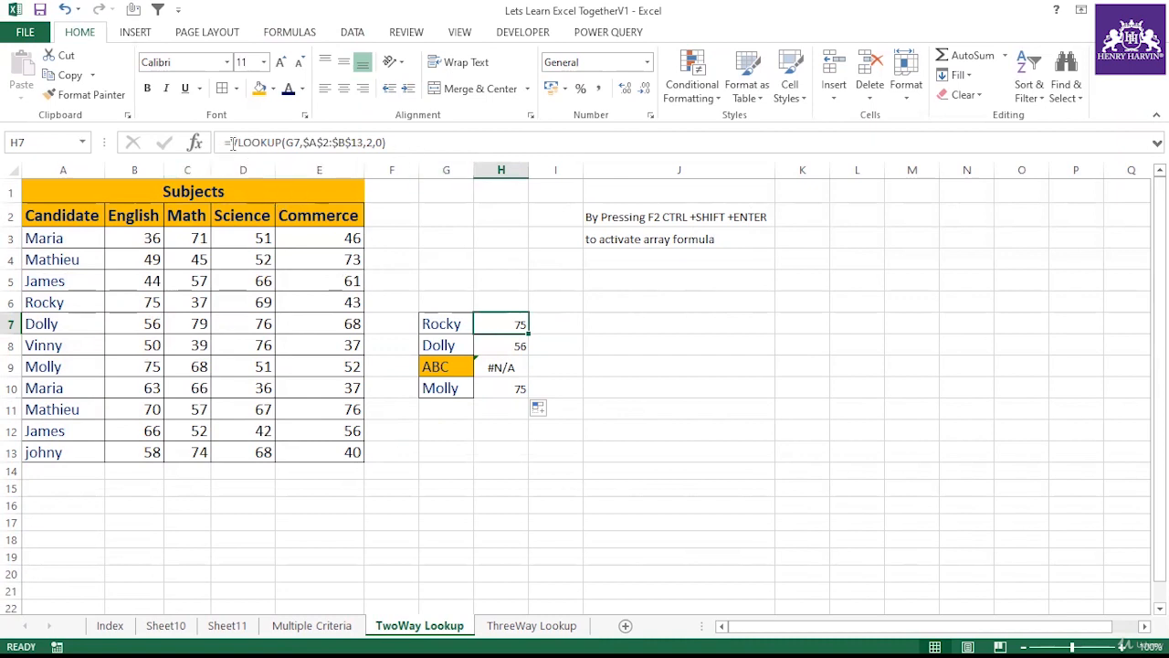
key(F2)
text(iferr)
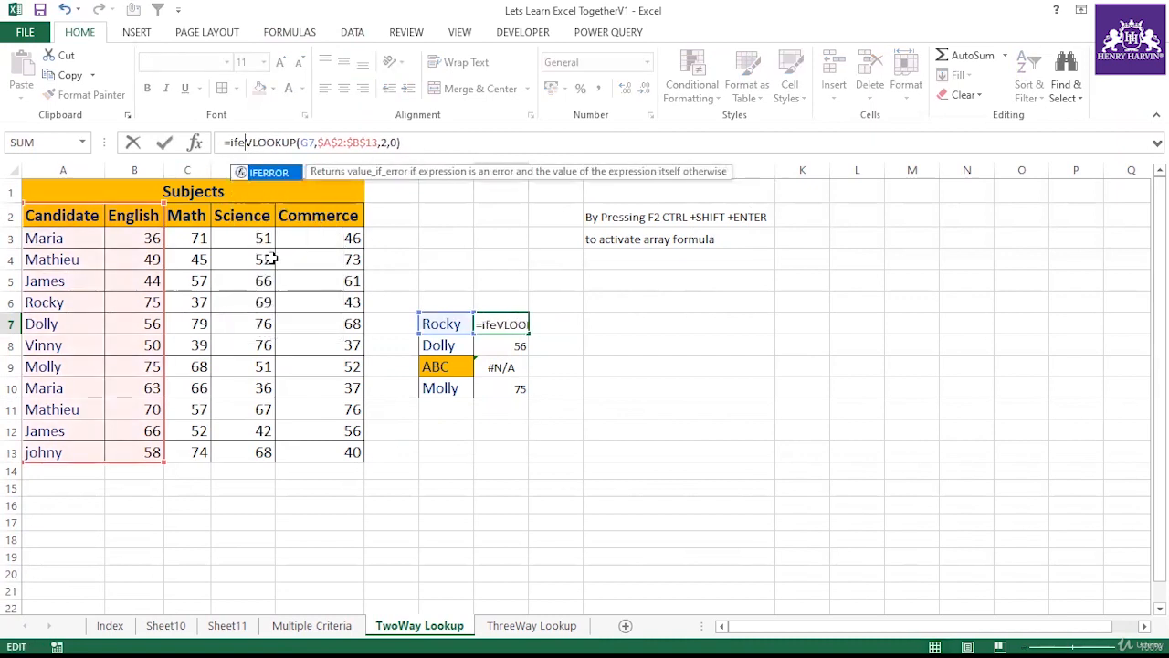
double_click(279, 174)
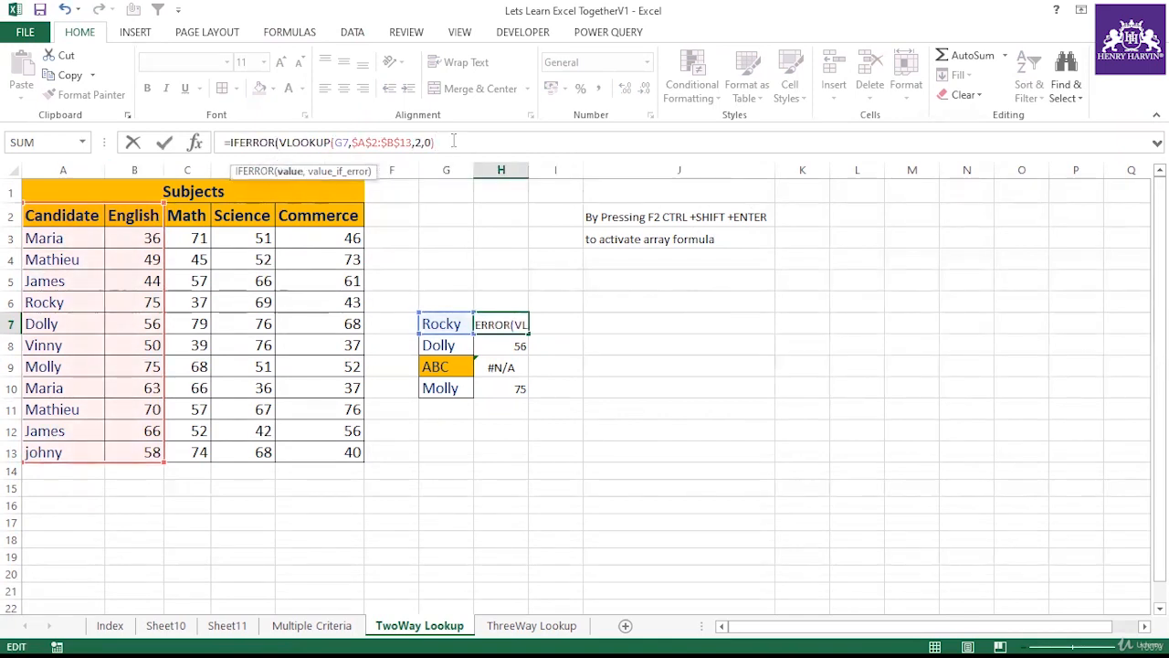
text(,")
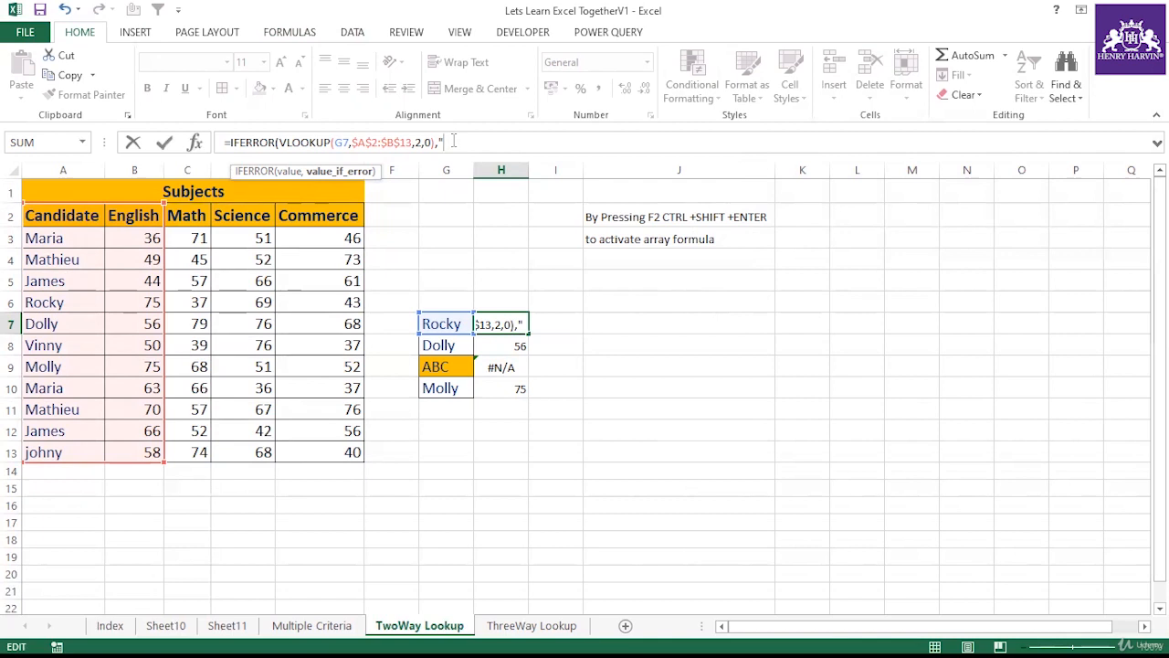
Step: Complete the IFERROR formula in H7 with "Not Found" as the value_if_error result
text(Not Found)
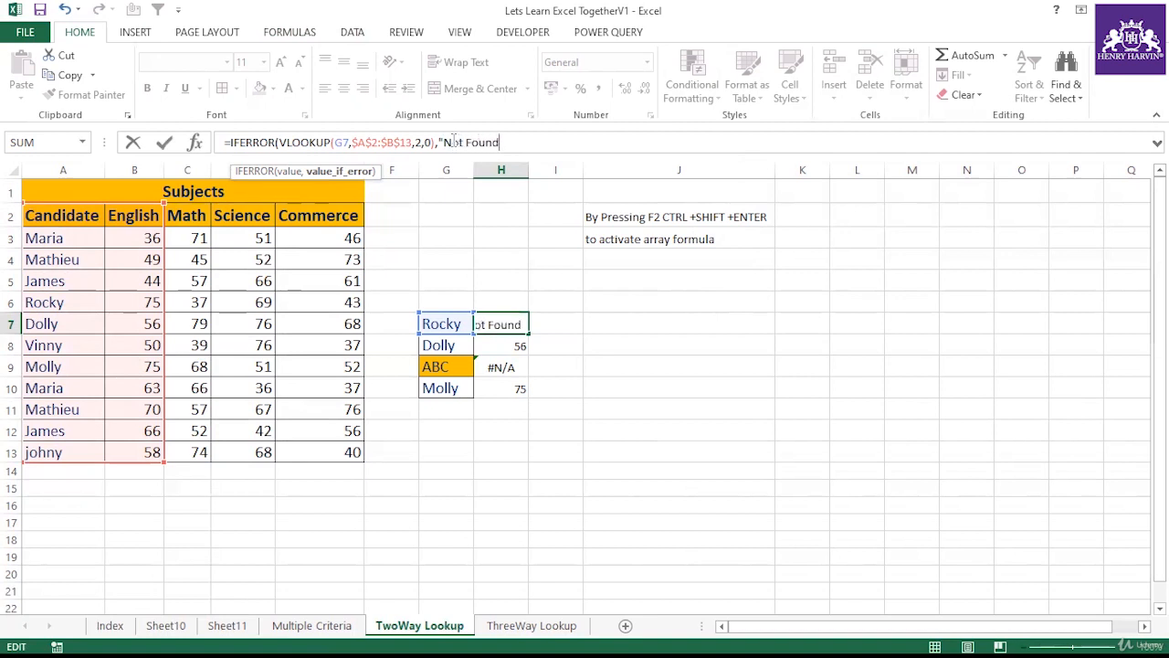
text("))
key(Return)
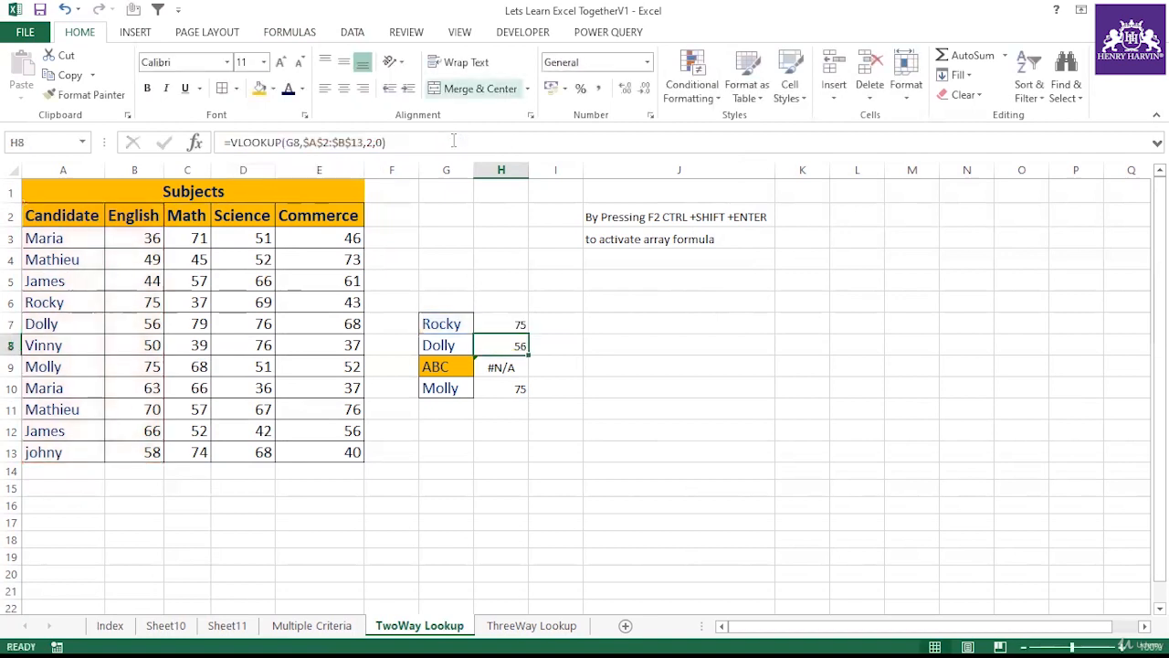
Step: Fill the IFERROR formula from H7 down to H10 and autofit column H's width
click(521, 329)
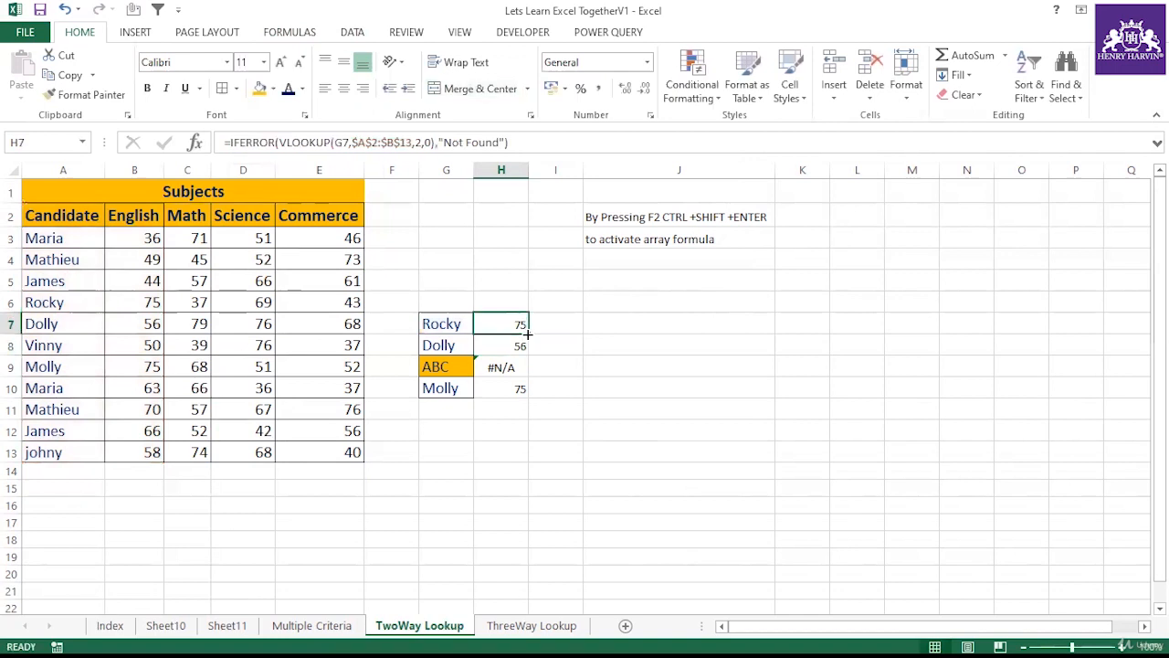
drag(527, 334, 527, 394)
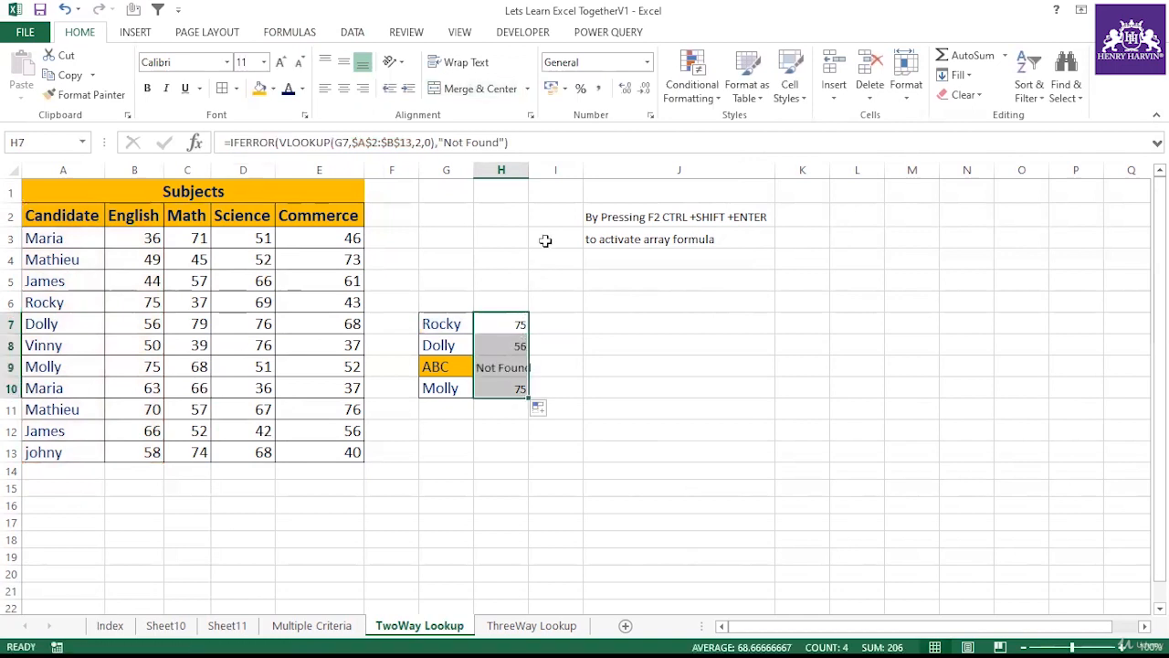
double_click(529, 170)
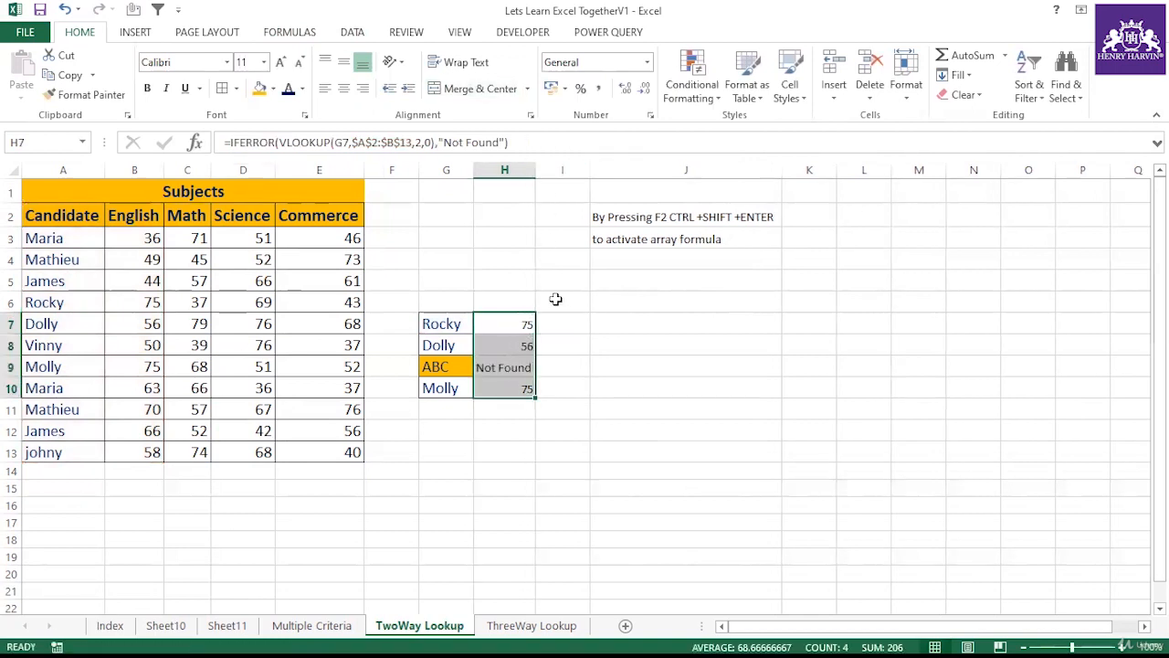
Step: Review the IFERROR formulas and results in H7:H10 against the lookup names in G7:G10
click(498, 330)
click(509, 344)
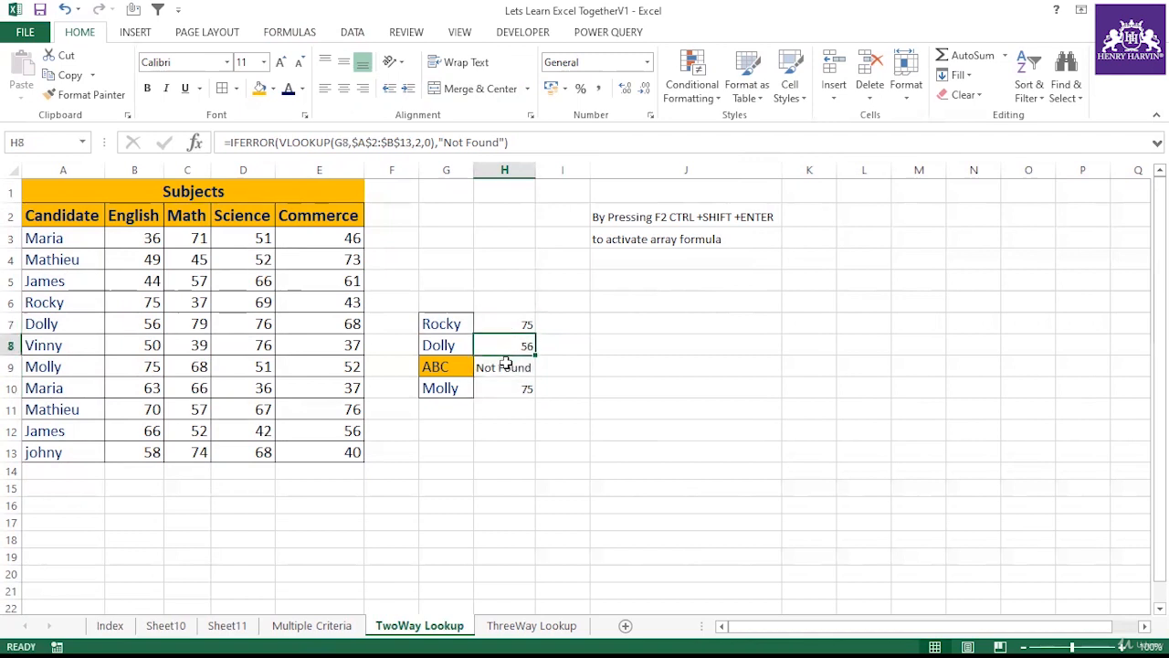
click(505, 367)
click(509, 385)
click(509, 361)
click(509, 319)
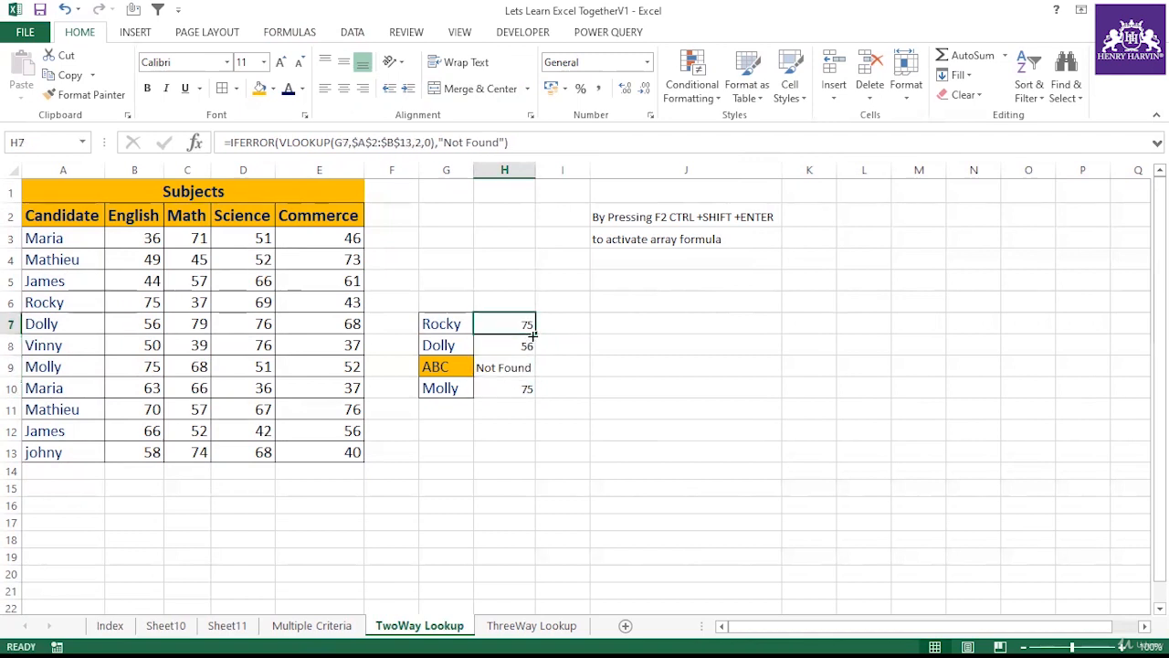
drag(535, 334, 534, 399)
click(506, 359)
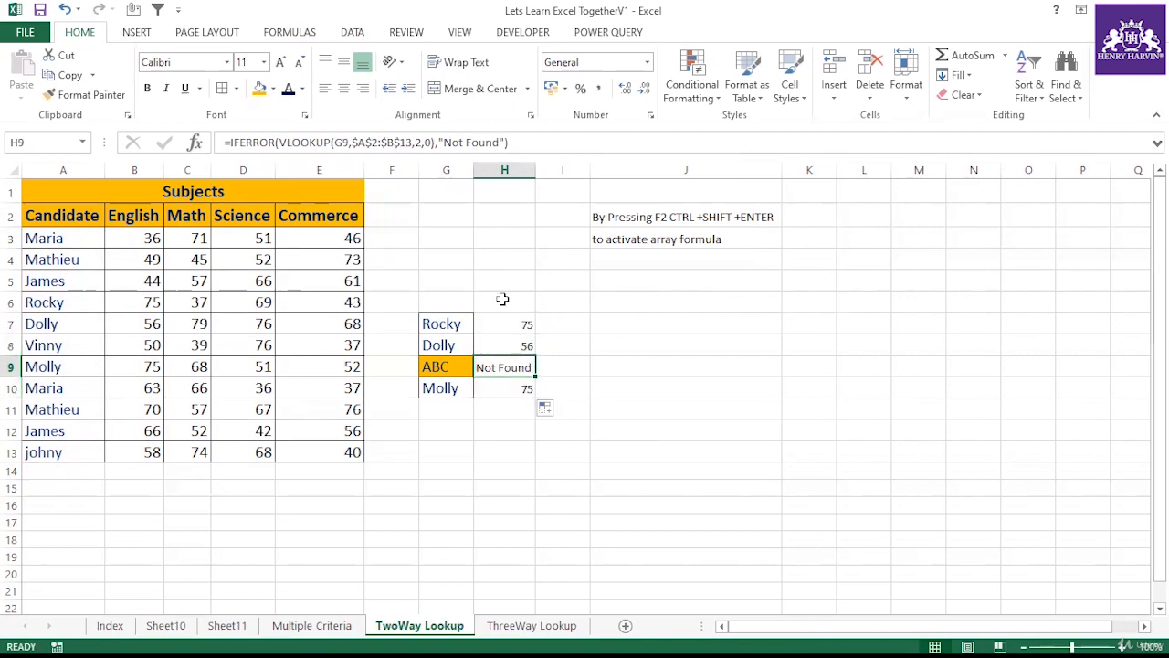
click(502, 323)
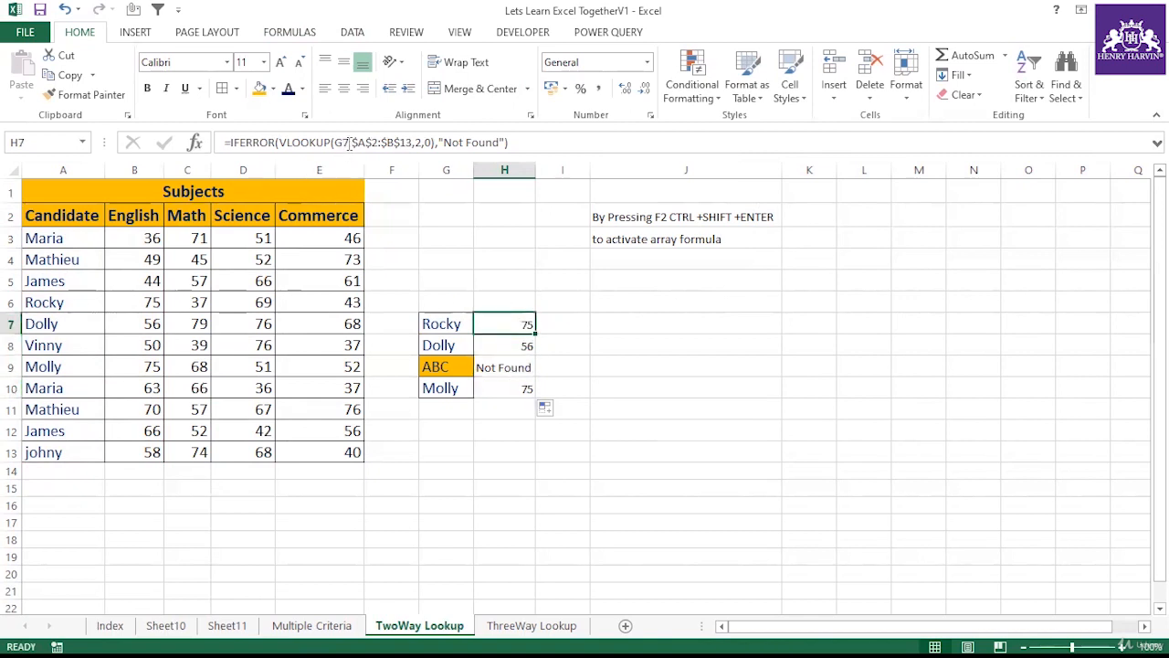
click(501, 345)
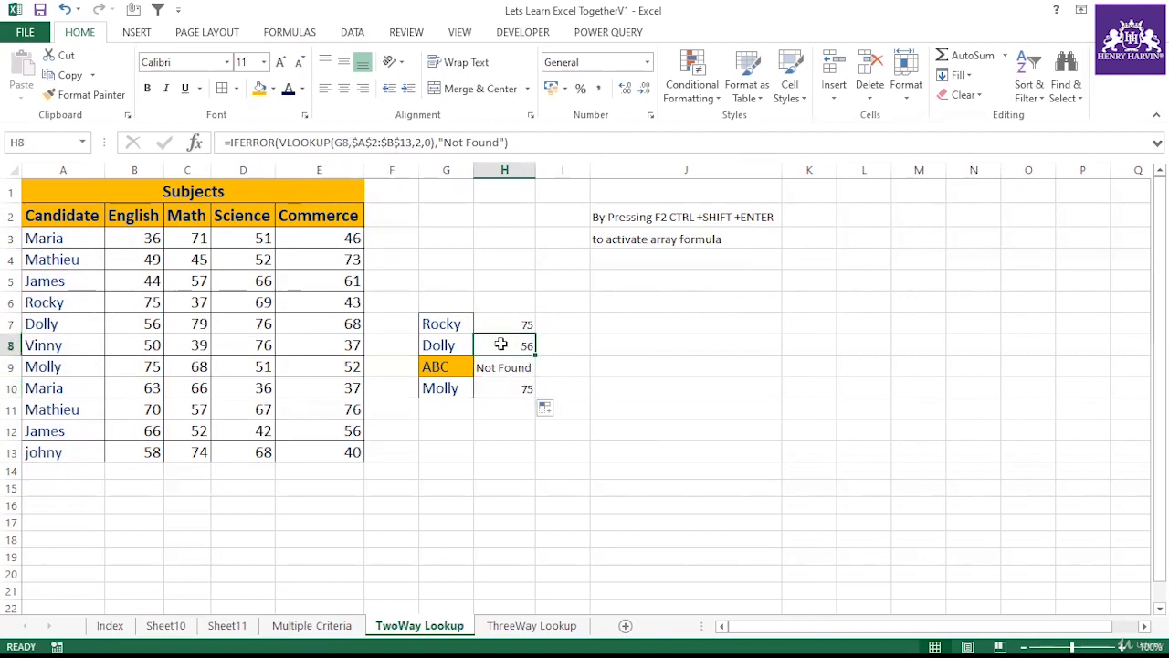
click(454, 346)
click(459, 364)
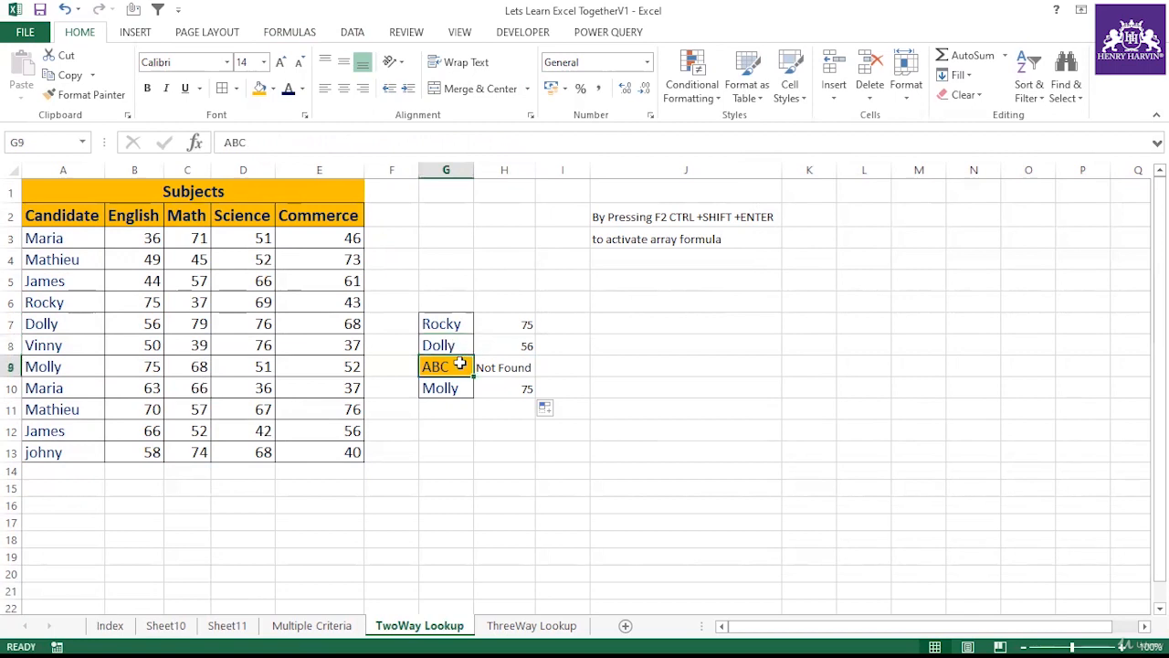
click(501, 363)
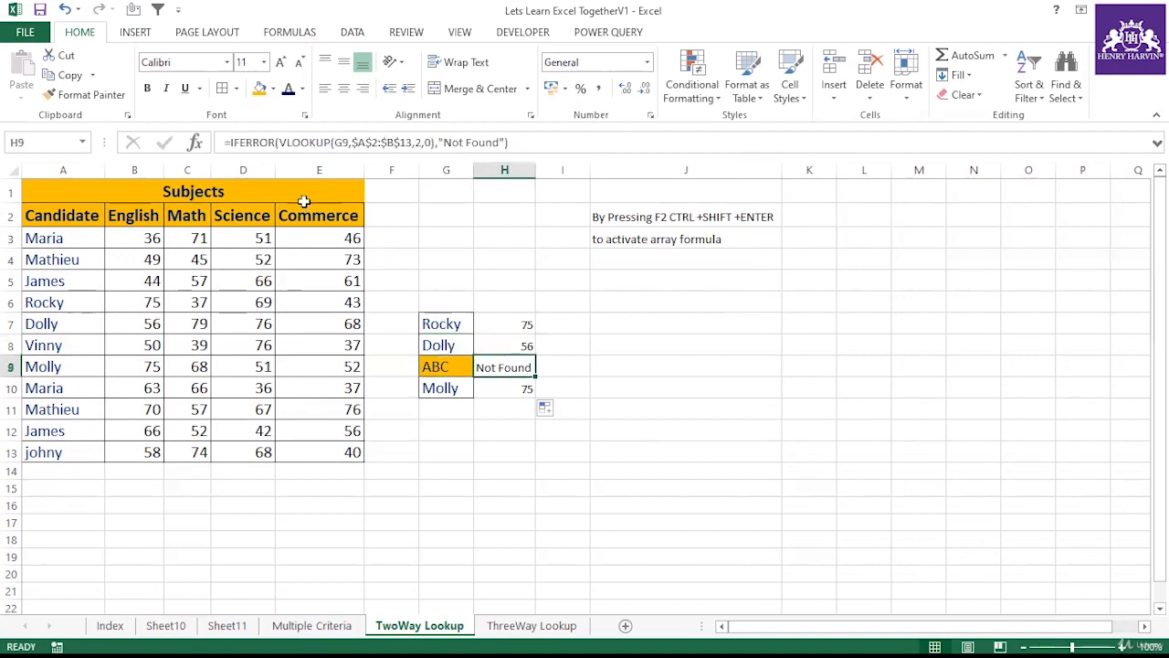
click(525, 324)
key(Down)
key(Down)
key(Down)
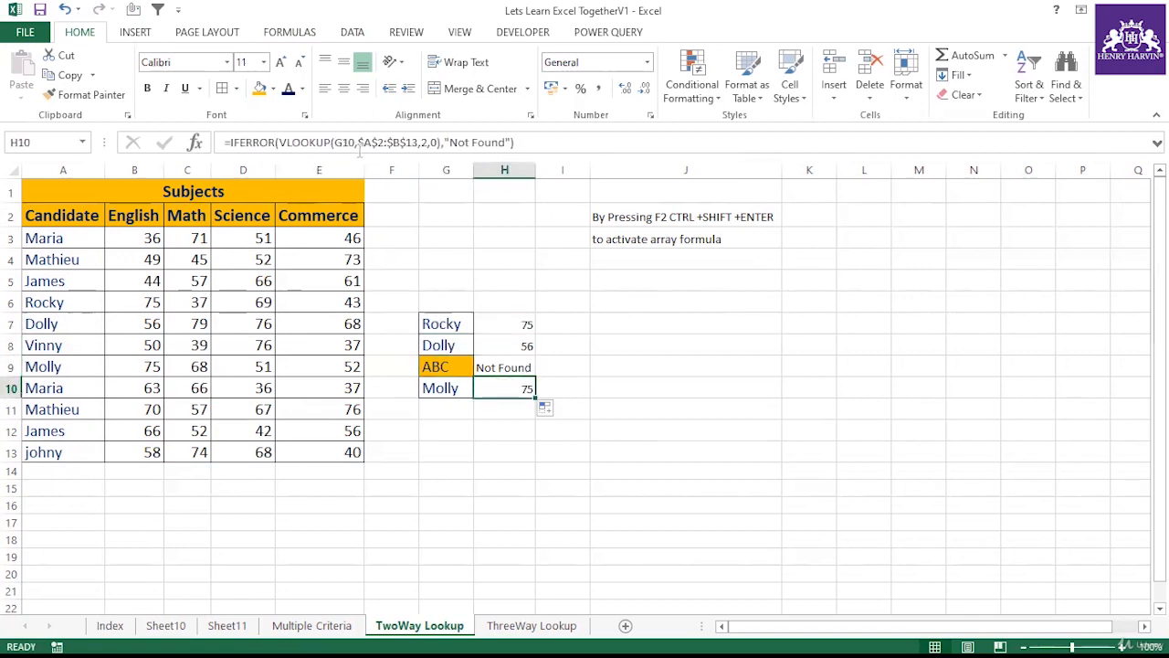
click(498, 464)
drag(441, 324, 488, 389)
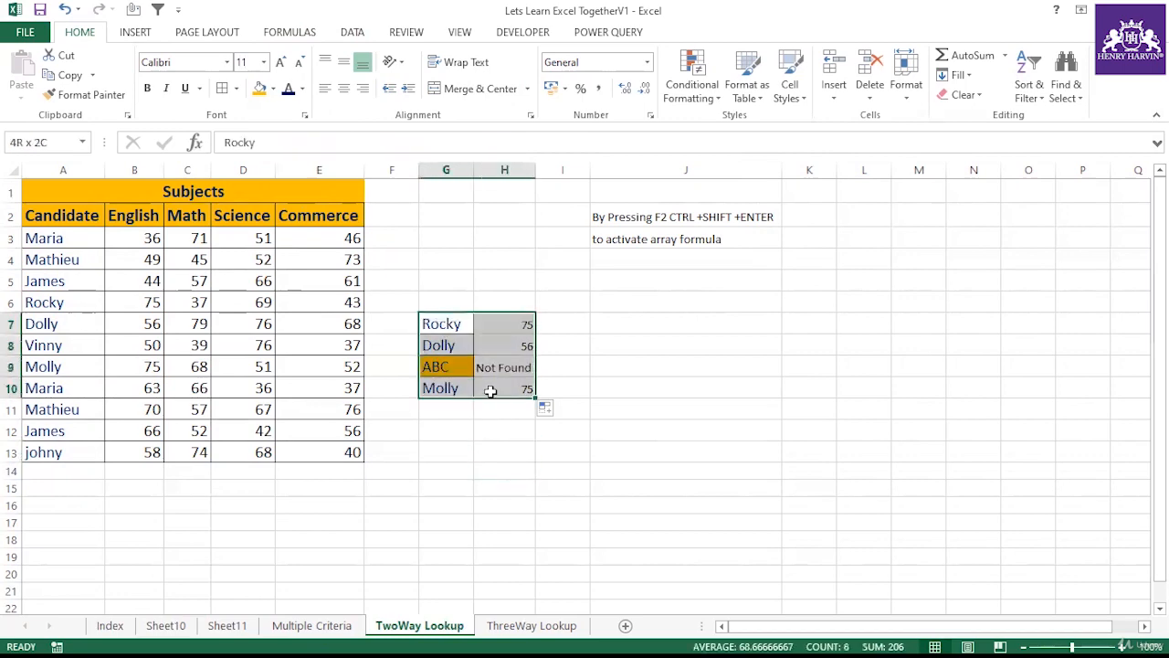
click(499, 430)
Step: On the Index sheet, add a tick mark in G14 beside Index Match (An alternative to Vlookup)
click(111, 627)
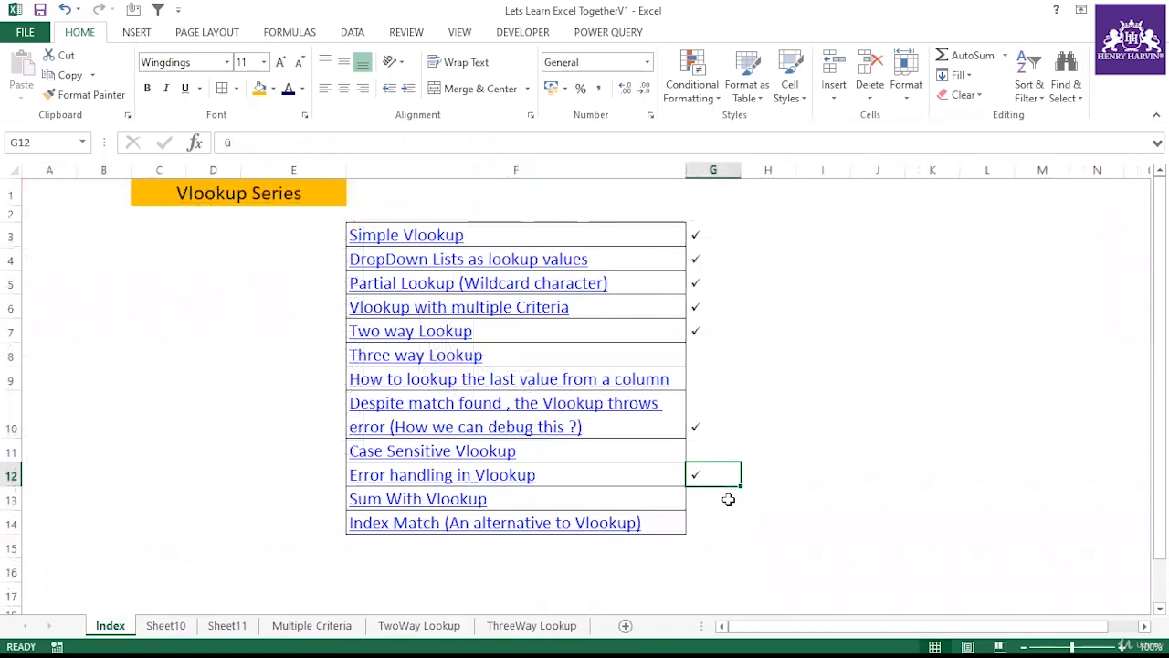
click(727, 519)
click(551, 501)
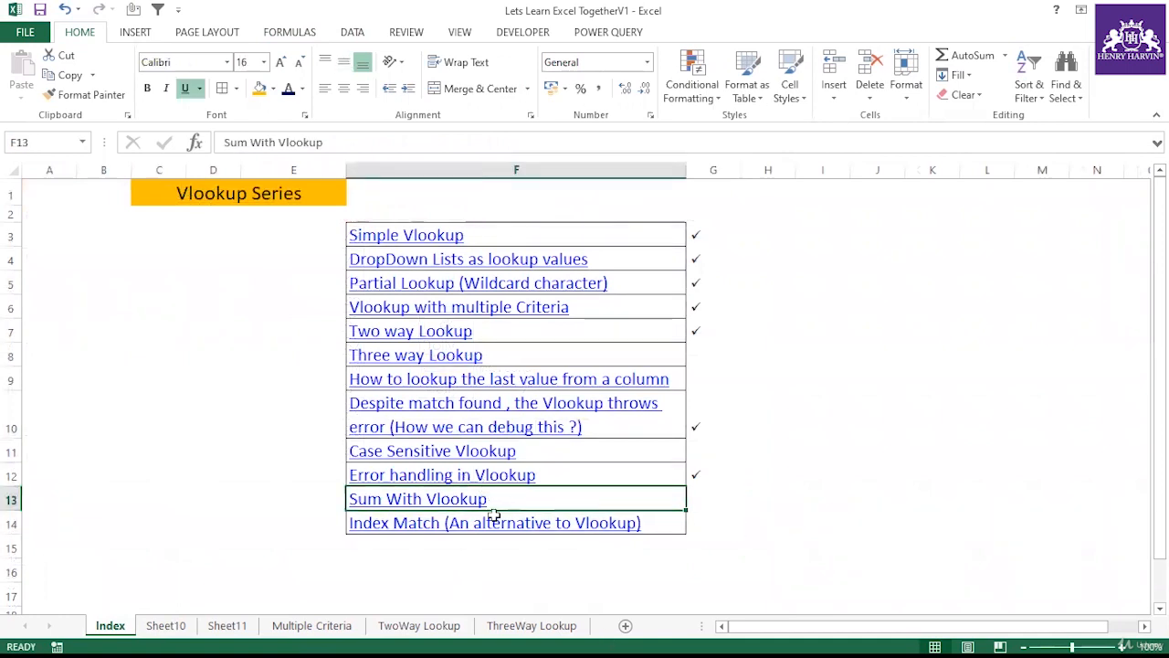
key(Down)
click(696, 520)
text(ü)
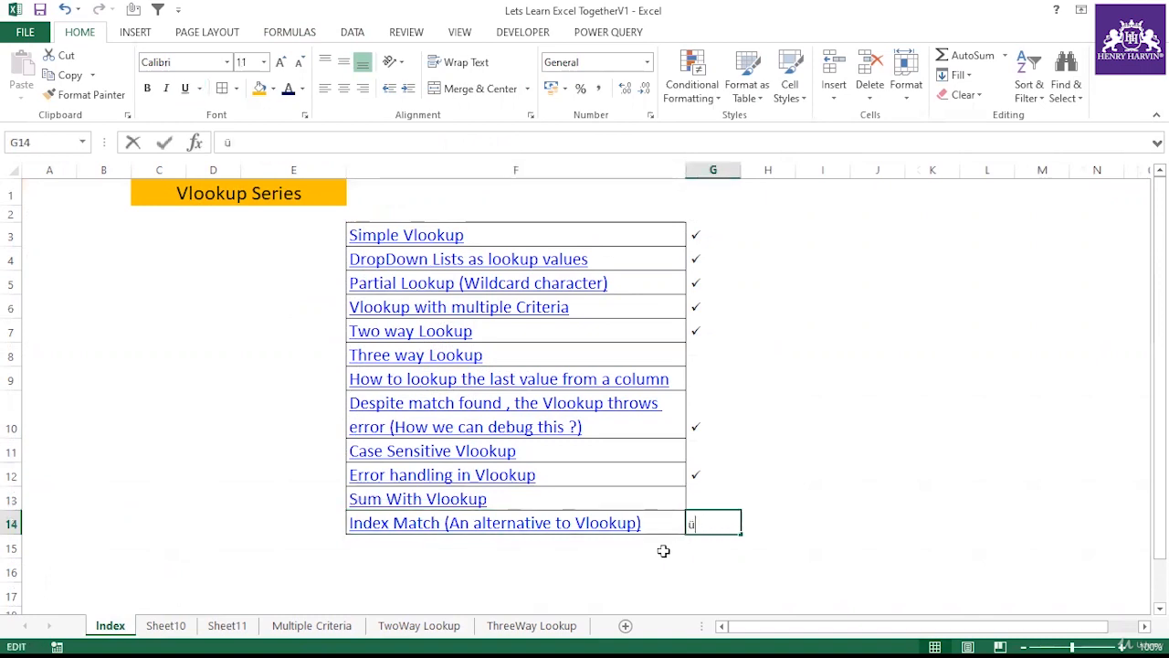
click(718, 457)
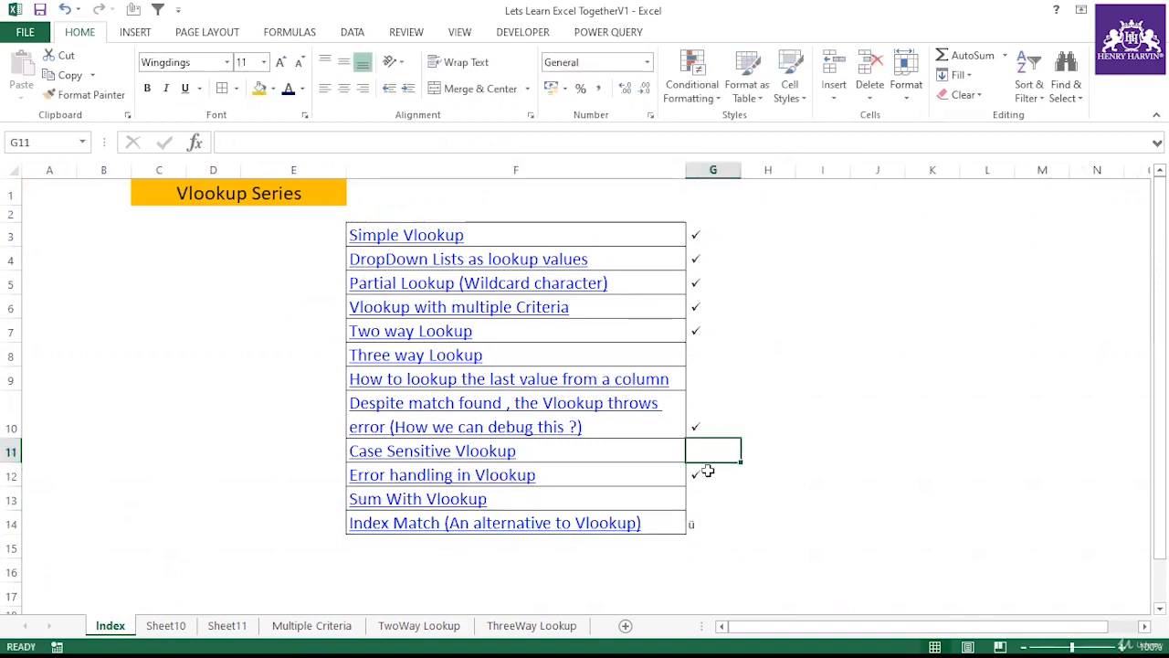
click(707, 472)
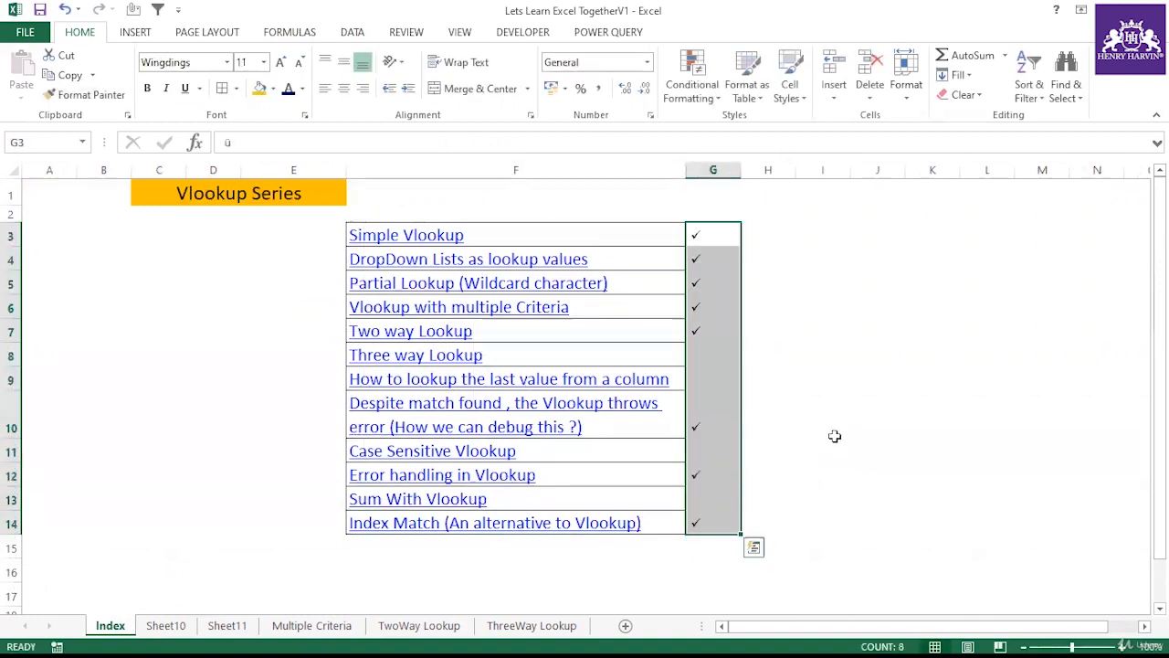
click(823, 411)
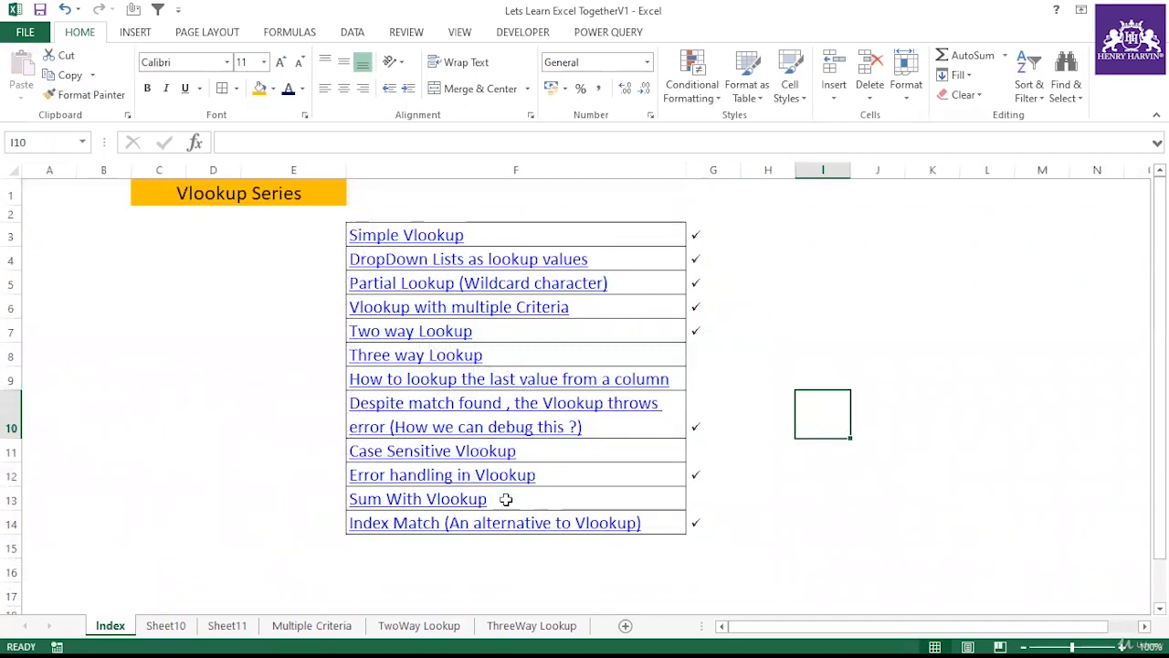
Step: Insert a new worksheet and enter Jan in cell B1
click(625, 627)
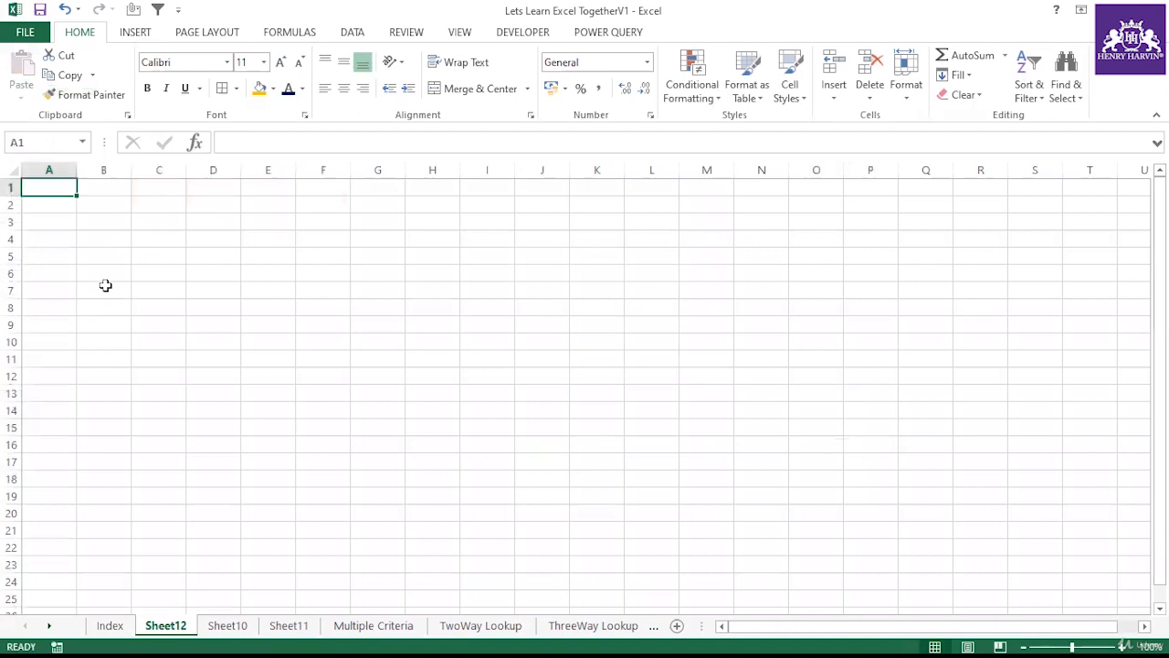
click(60, 207)
click(114, 205)
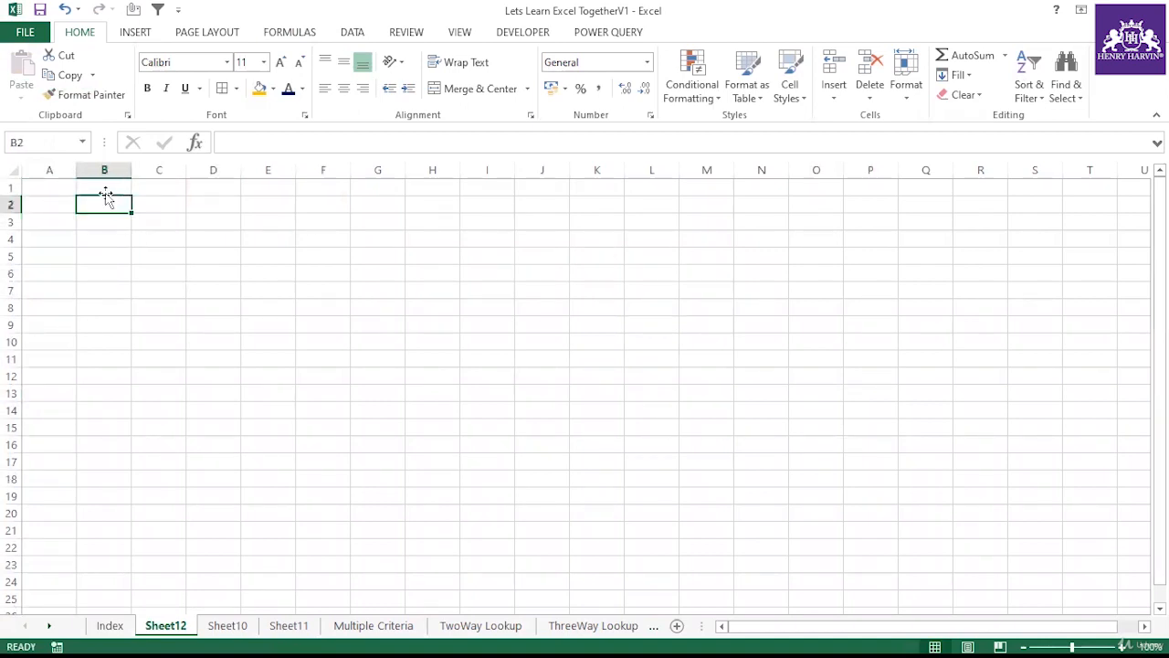
click(107, 189)
text(Jan)
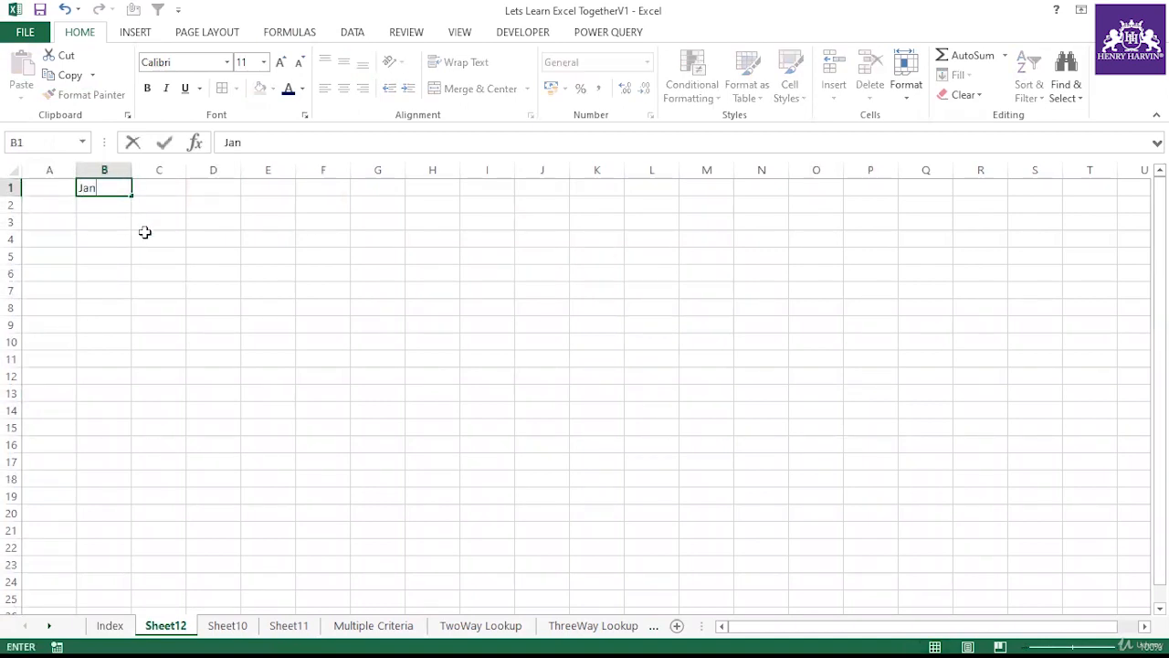
click(208, 302)
Step: Fill the month series from Jan in B1 across to Dec in M1
click(102, 188)
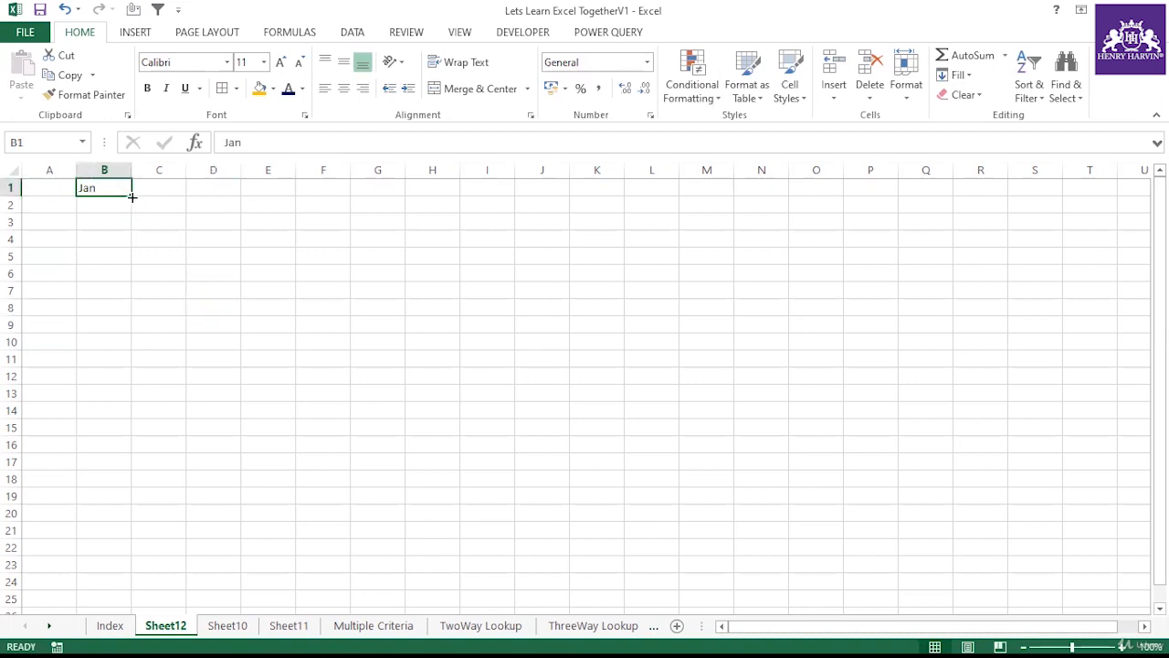
drag(132, 196, 734, 195)
click(601, 181)
click(553, 256)
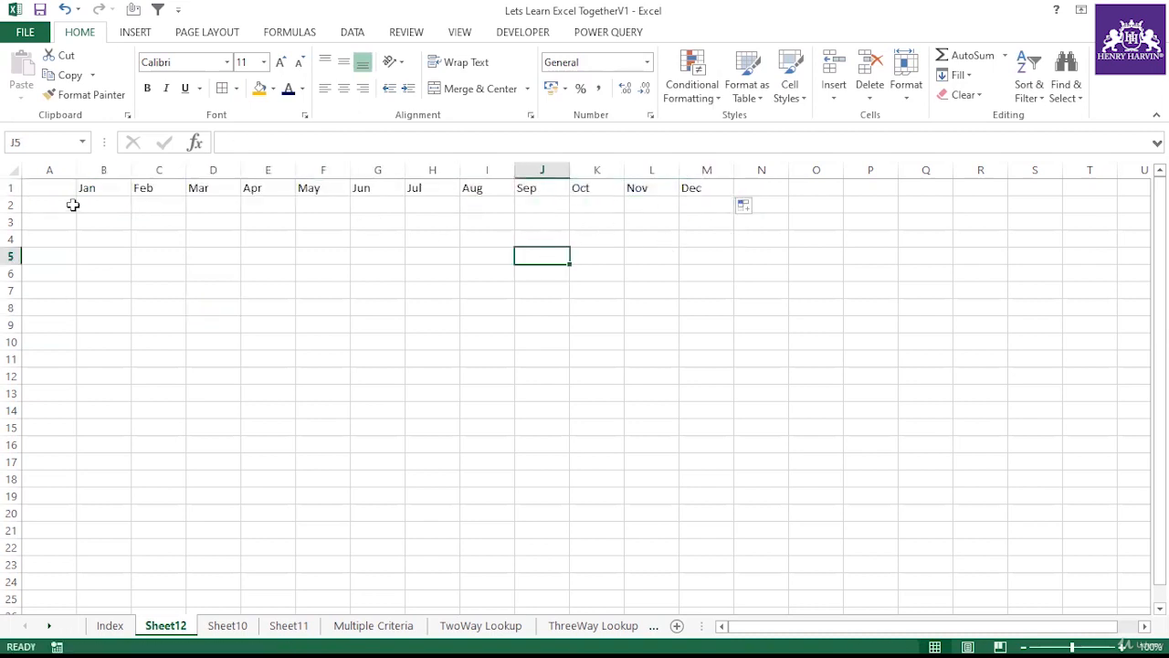
Step: Enter A1 in cell A2 and fill the series down to A17 in row 18
click(60, 206)
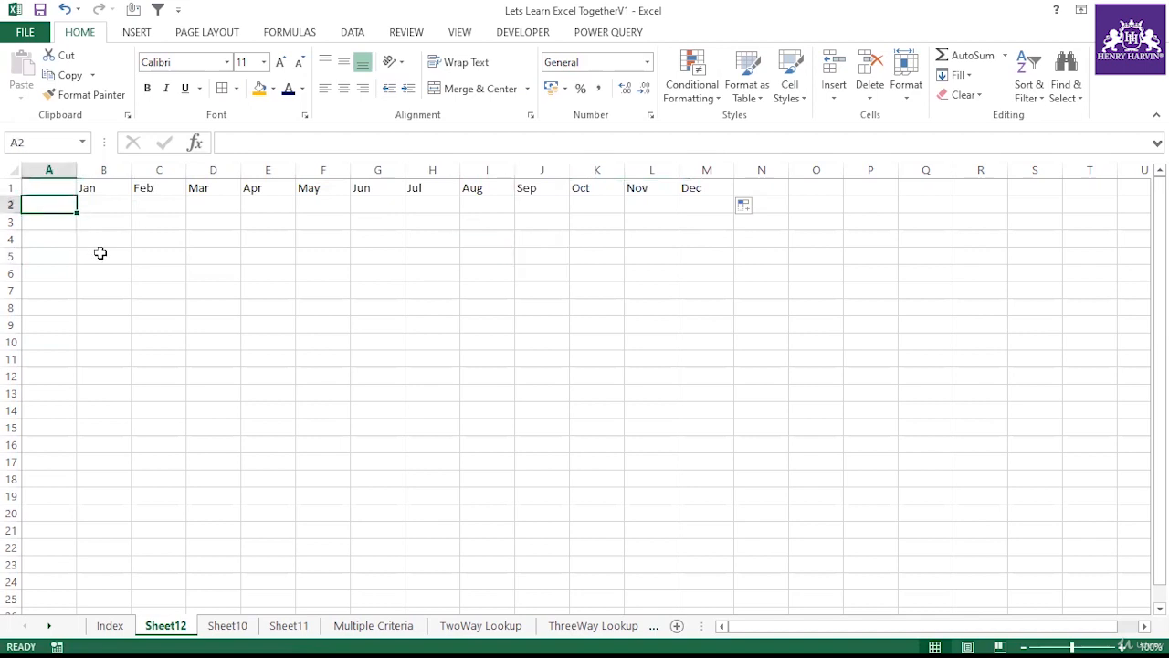
text(A1)
click(97, 261)
click(70, 209)
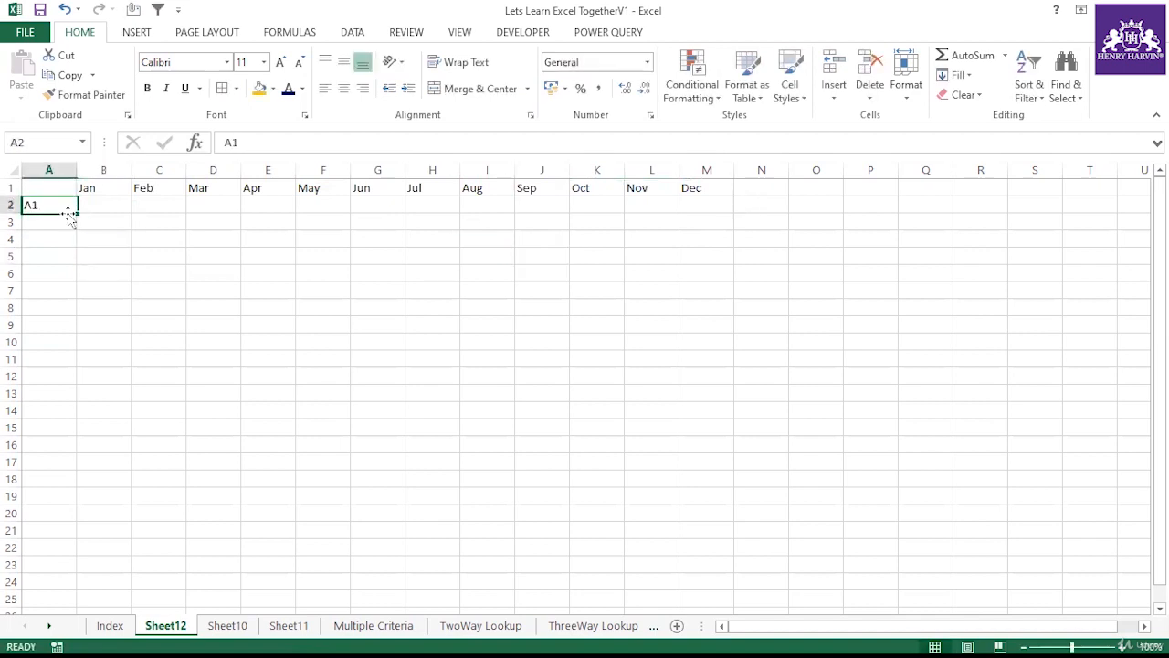
drag(77, 213, 54, 485)
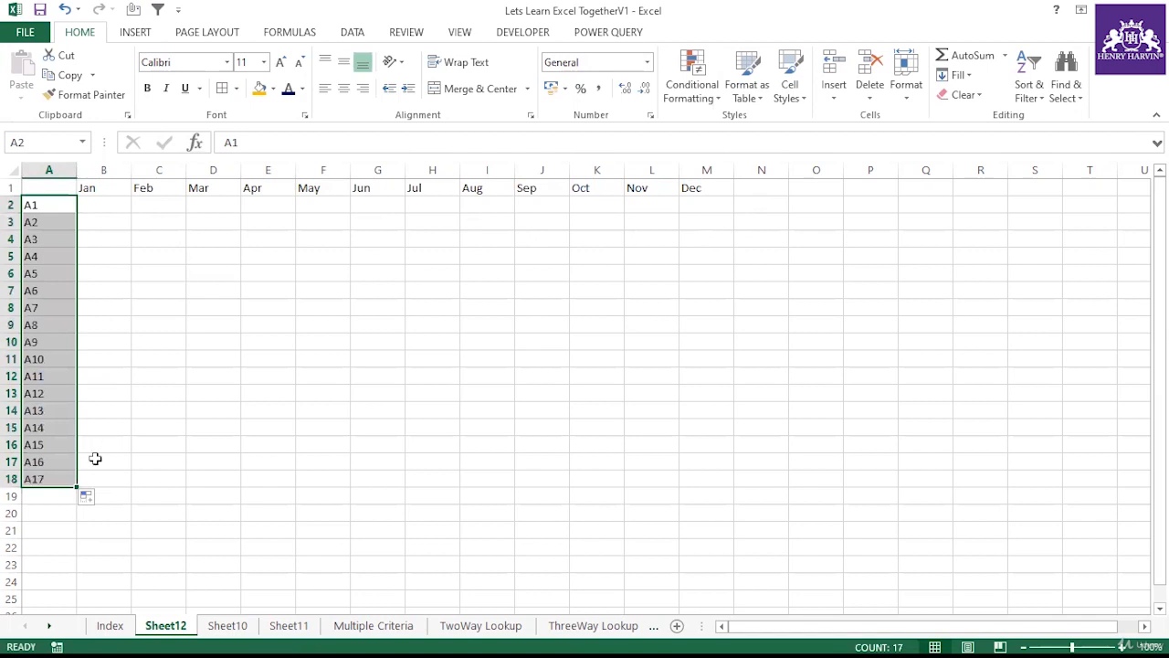
Step: Enter =RANDBETWEEN(2000,3000) in cell B2
click(95, 211)
text(=)
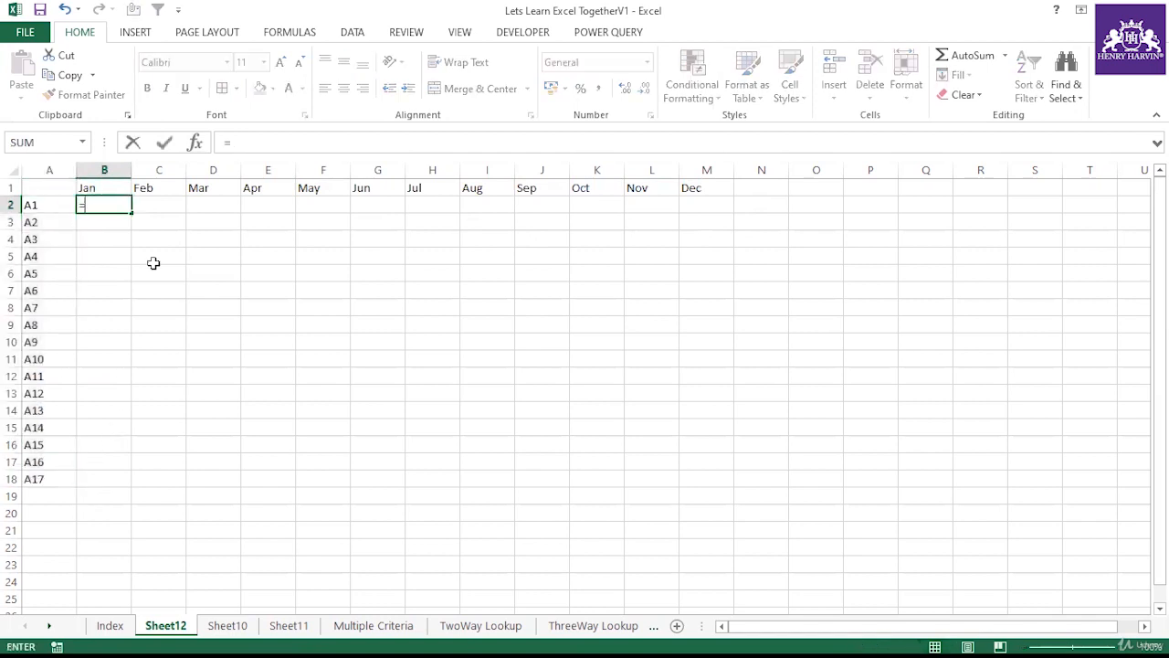
text(rand)
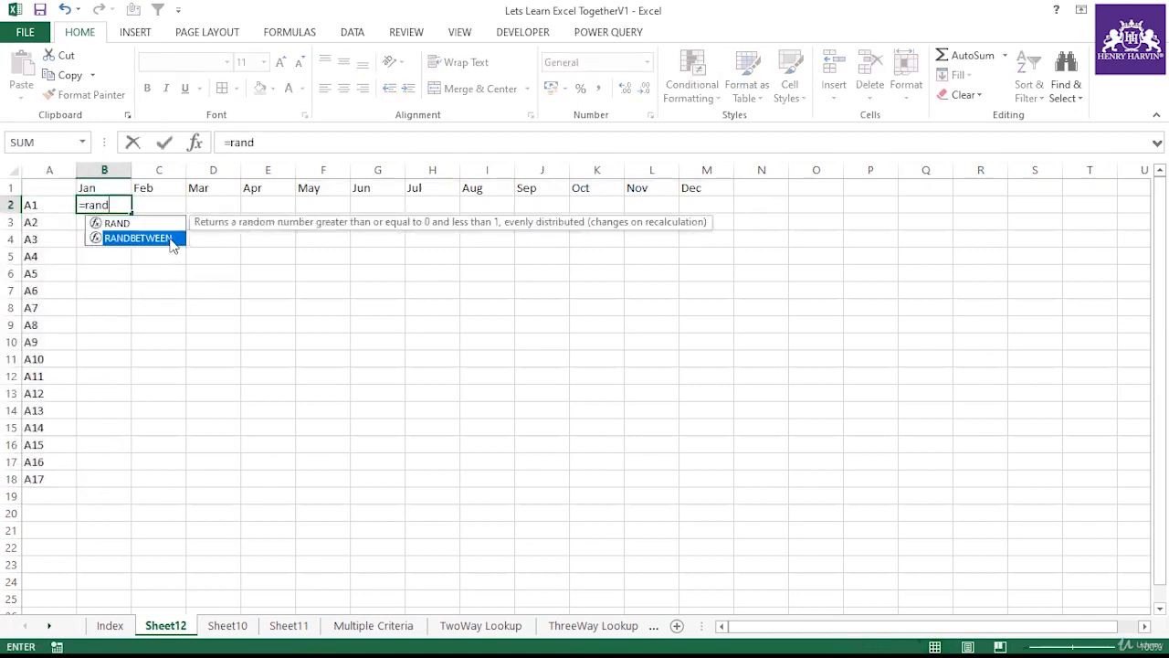
double_click(173, 243)
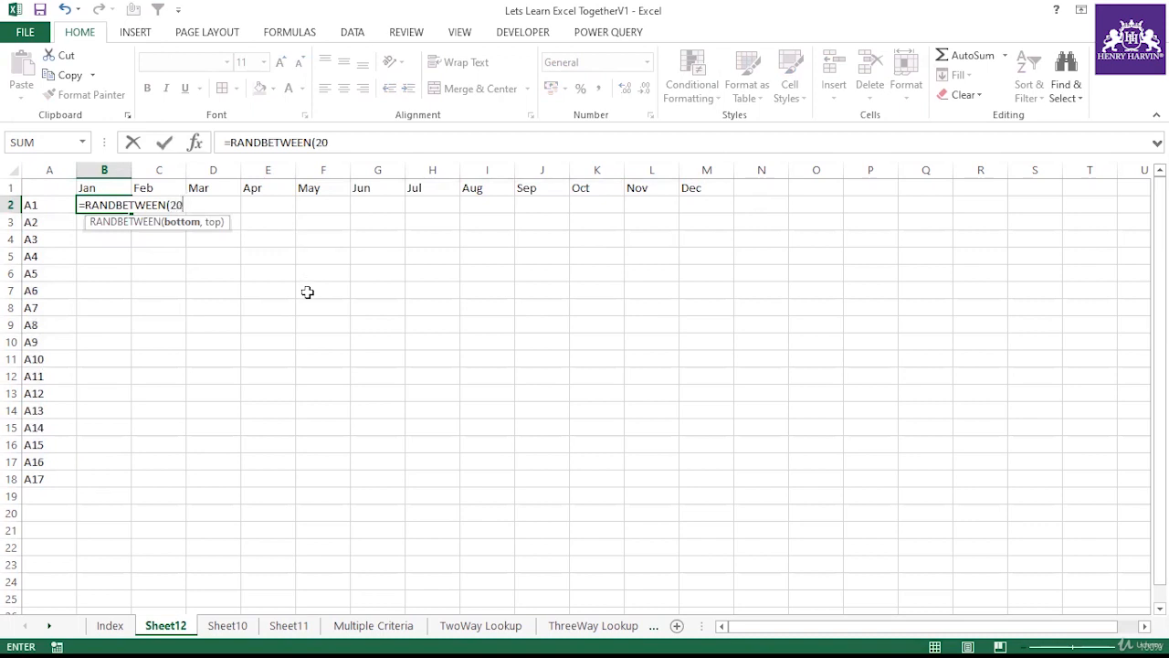
text(2000,3000)
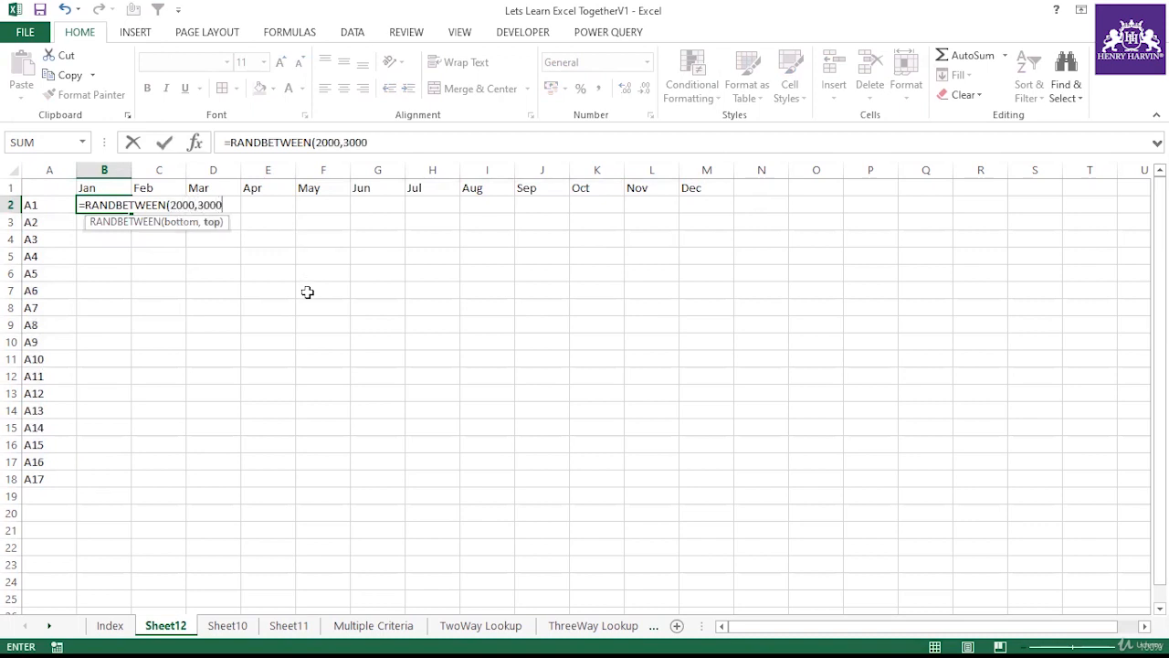
text())
key(Return)
Step: Fill the RANDBETWEEN formula from B2 across the whole range B2:M18
click(99, 208)
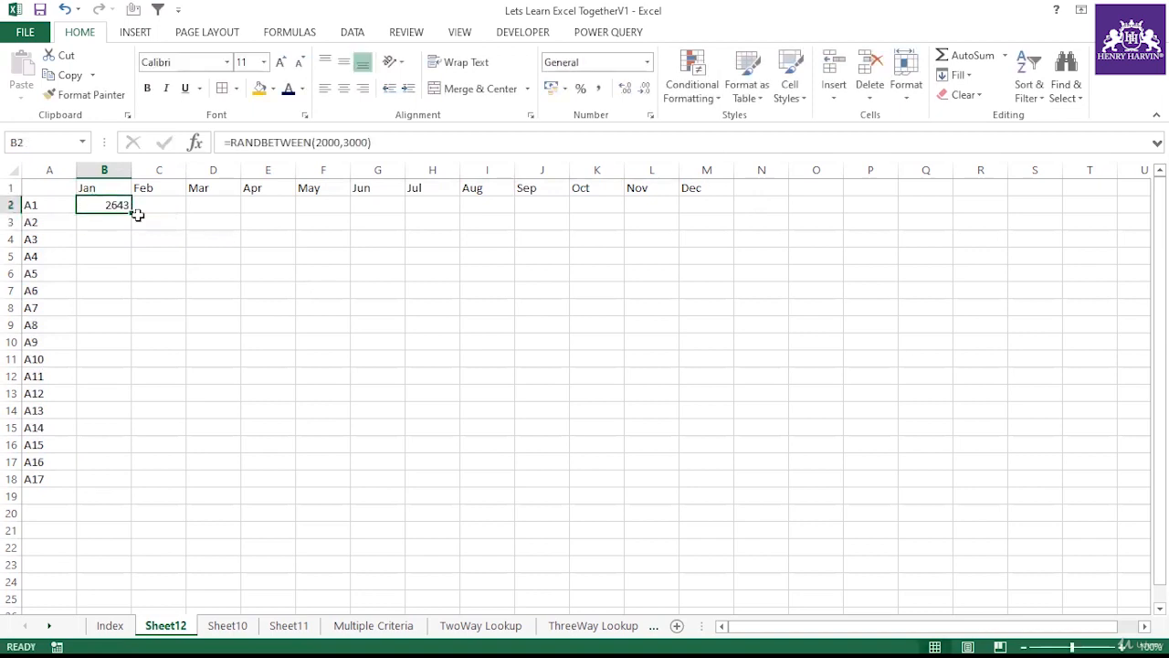
drag(130, 215, 708, 488)
click(433, 325)
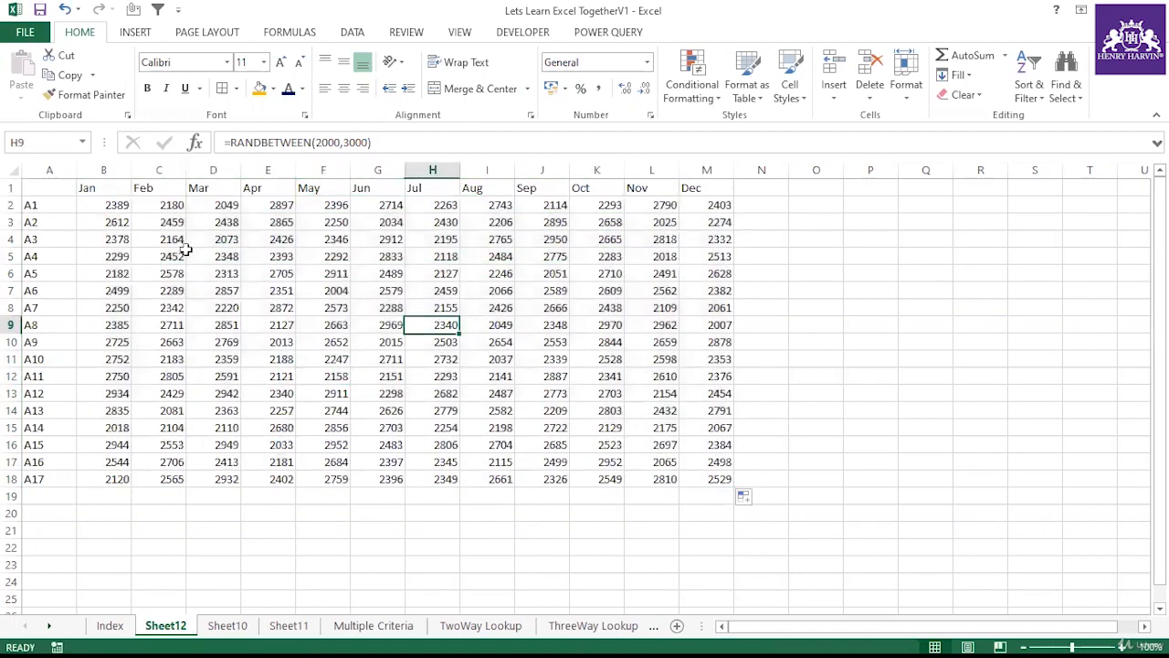
Step: Apply all borders to the whole sales table A1:M18
drag(109, 208, 690, 474)
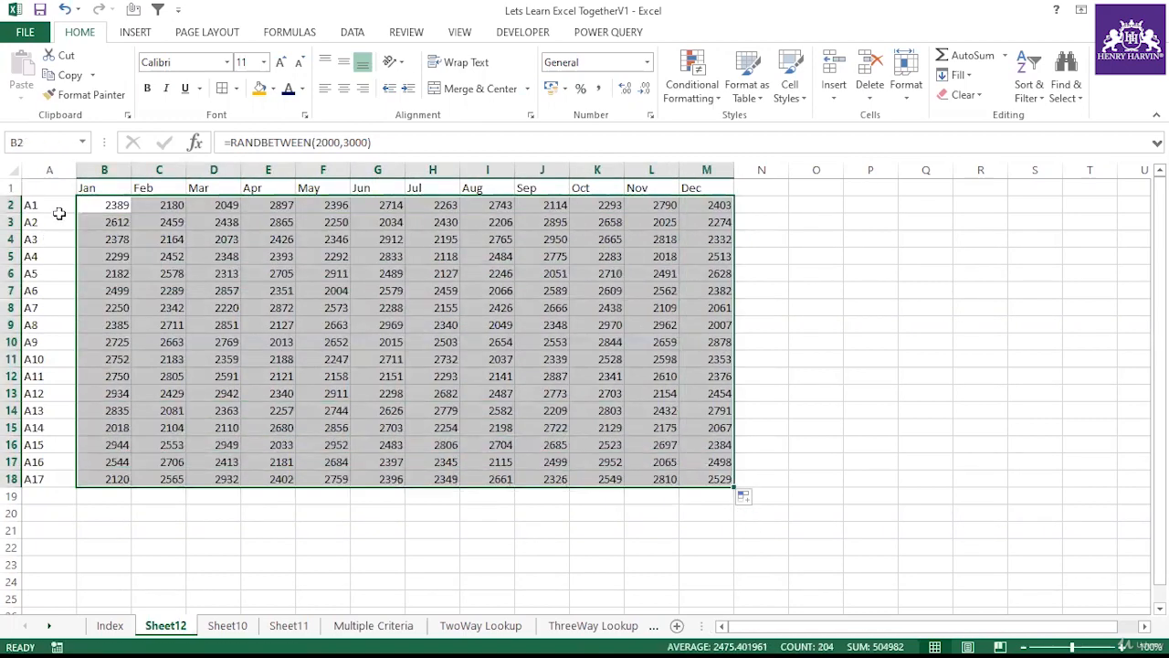
drag(48, 188, 693, 480)
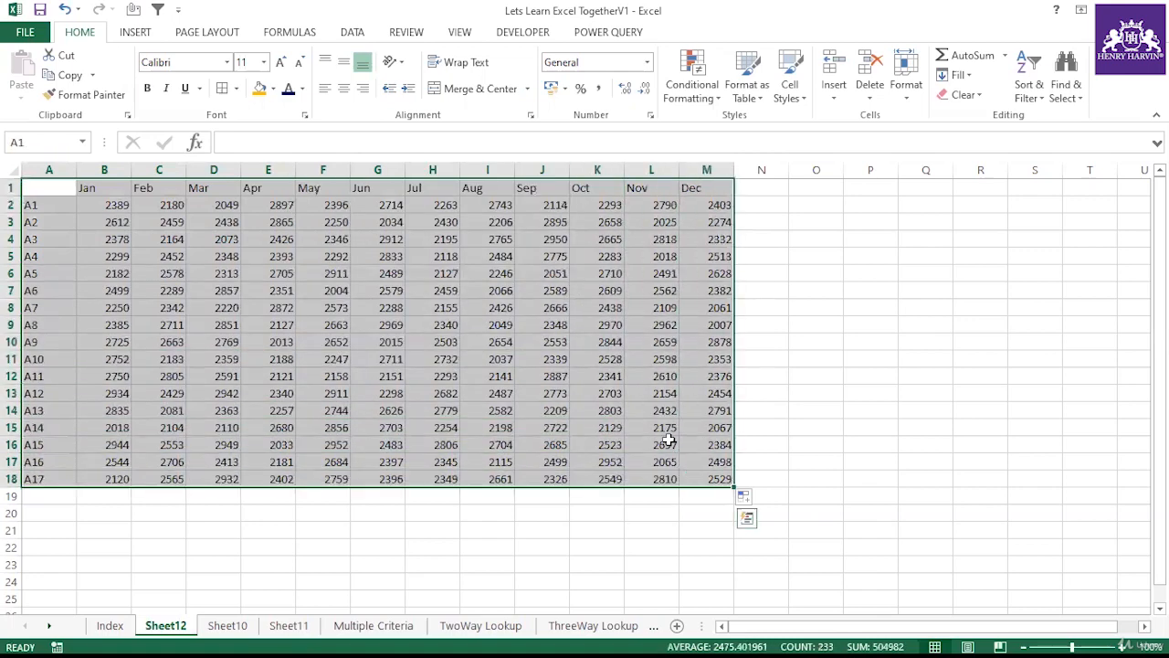
key(alt+h)
key(b)
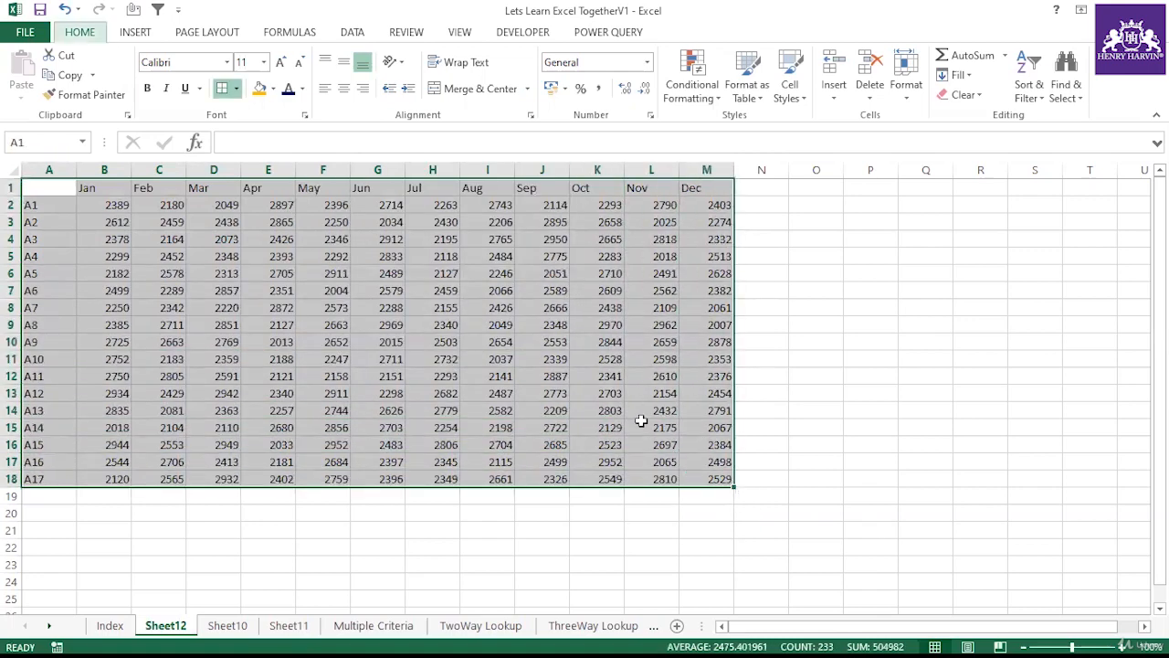
key(a)
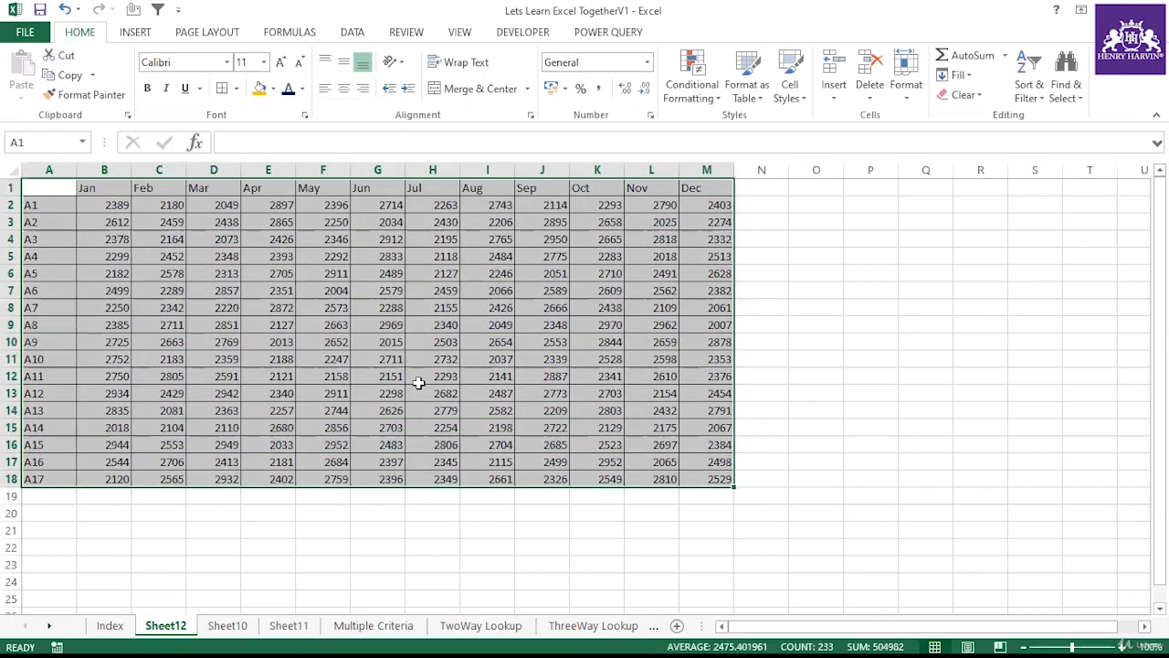
Step: Copy the table and paste it over itself as values only
key(ctrl+c)
key(ctrl+alt+v)
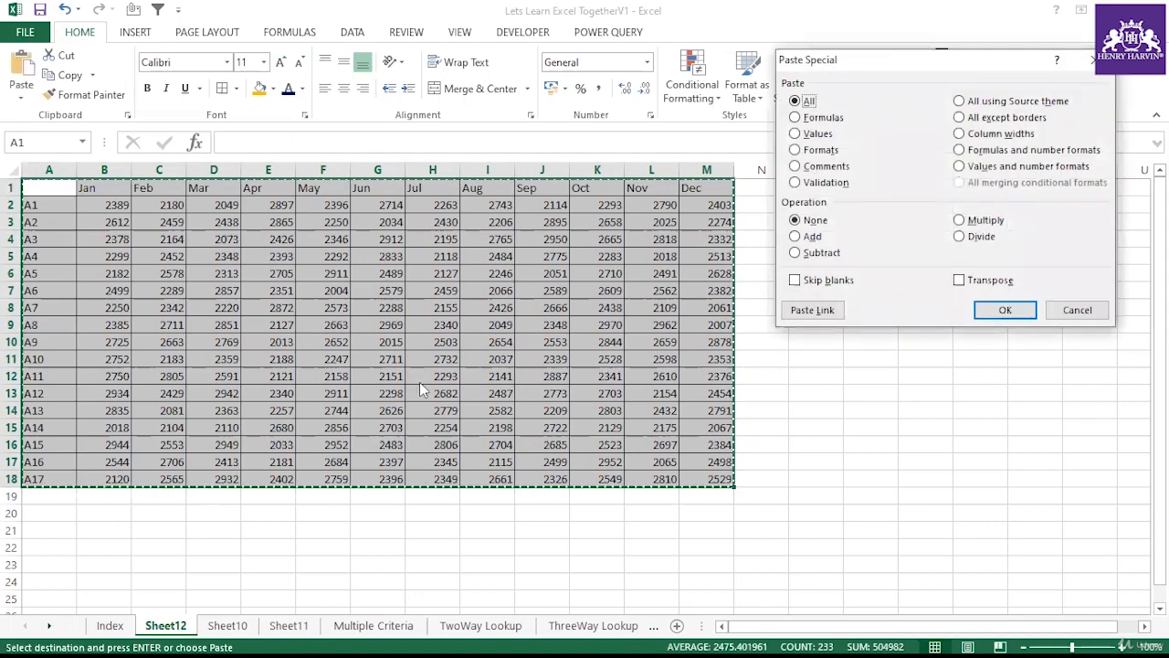
key(v)
key(Return)
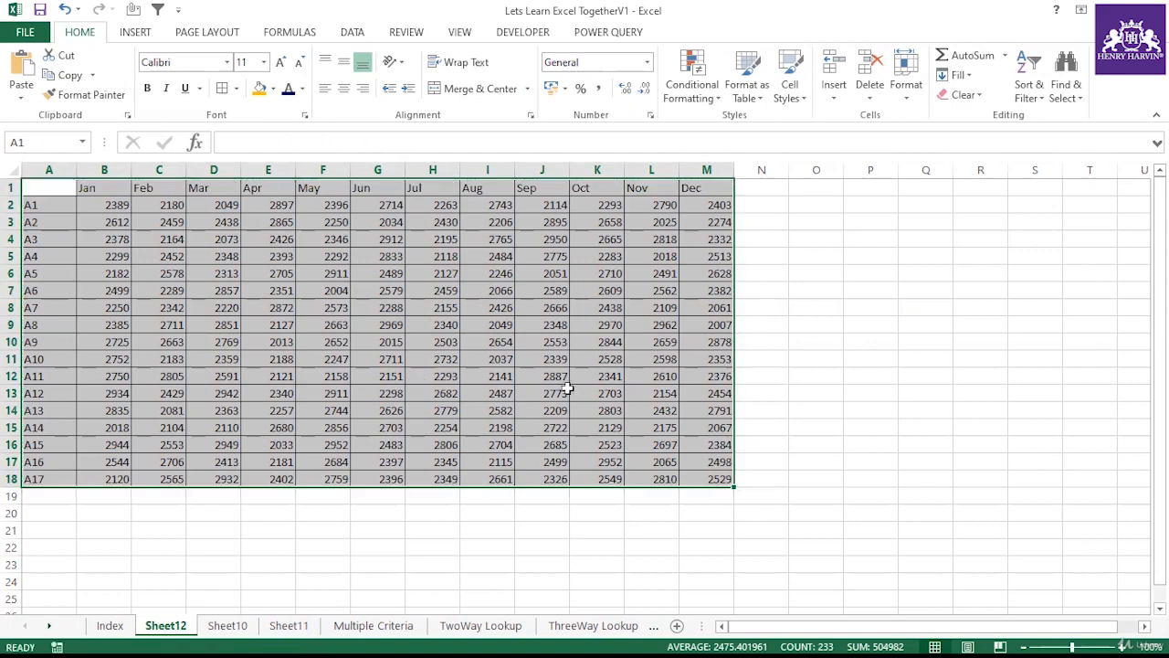
Step: Fill the month headers B1:M1 with orange
drag(113, 190, 718, 187)
click(262, 89)
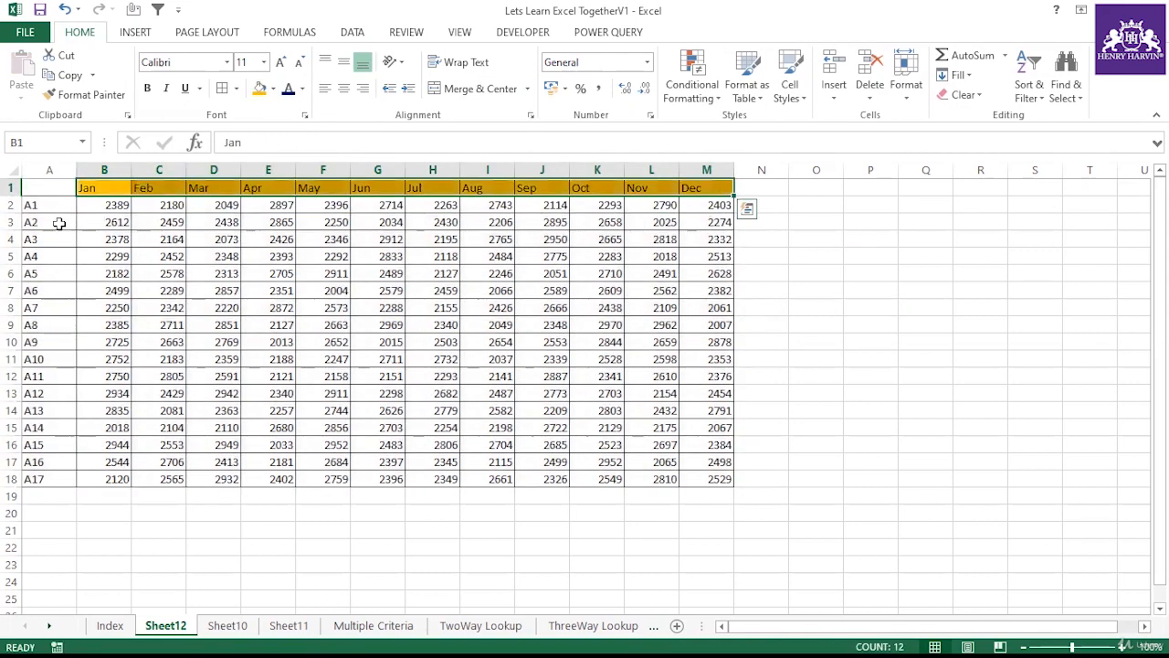
Step: Enlarge the row labels A2:A18 to 14 pt and make them bold
drag(46, 205, 36, 478)
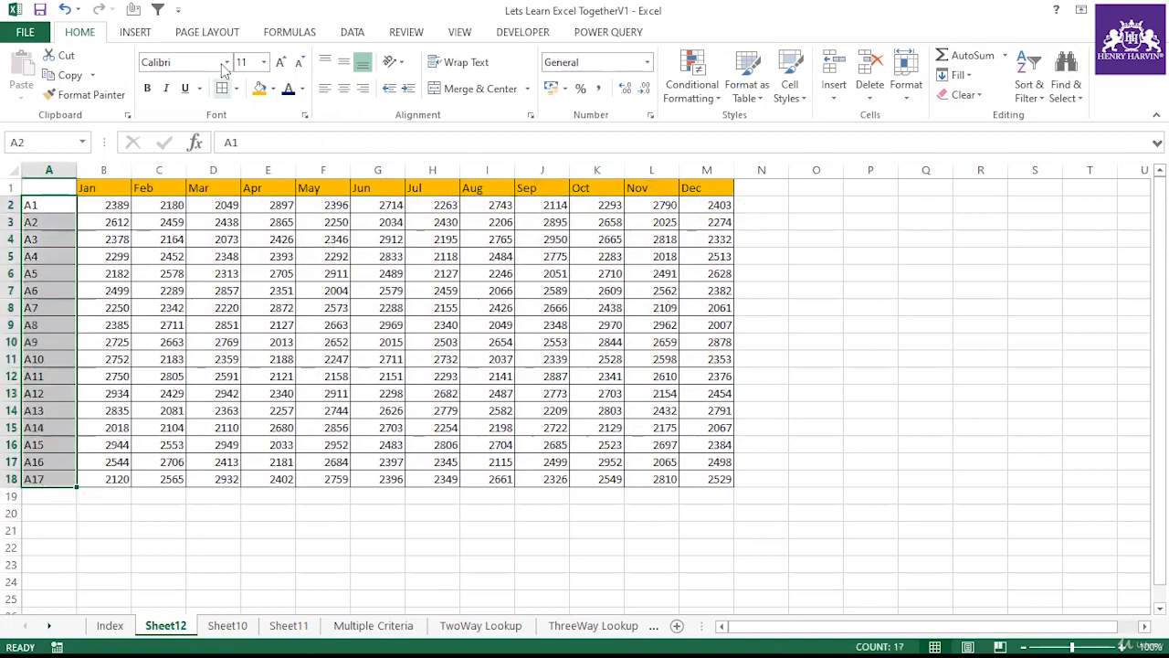
click(282, 61)
click(282, 61)
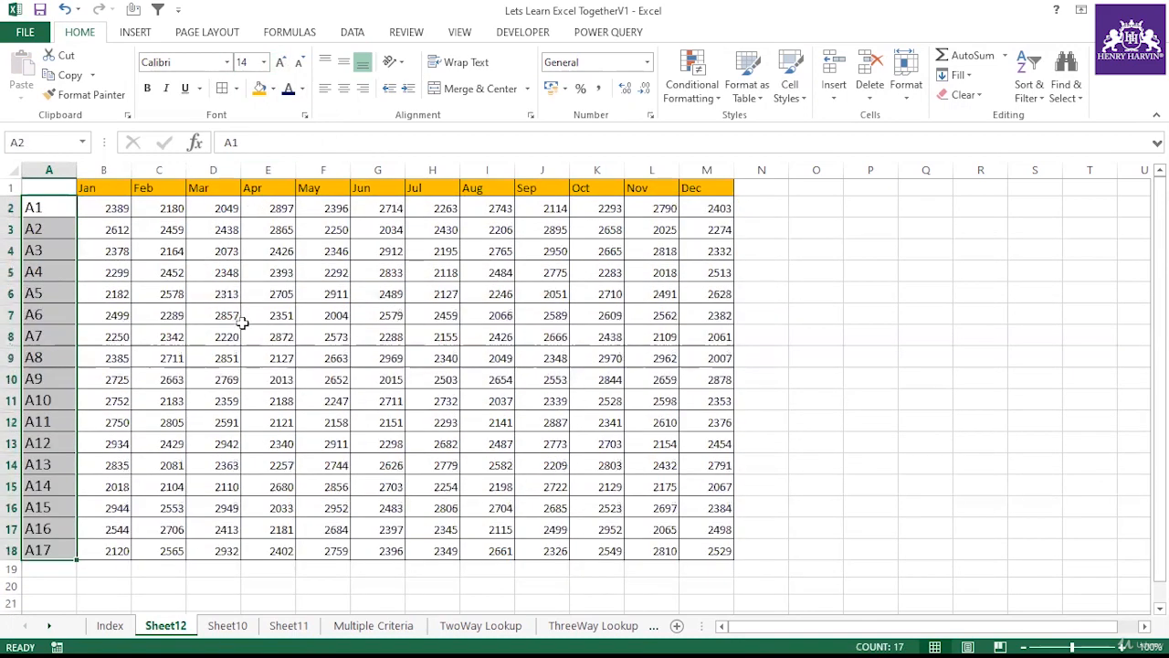
key(ctrl+b)
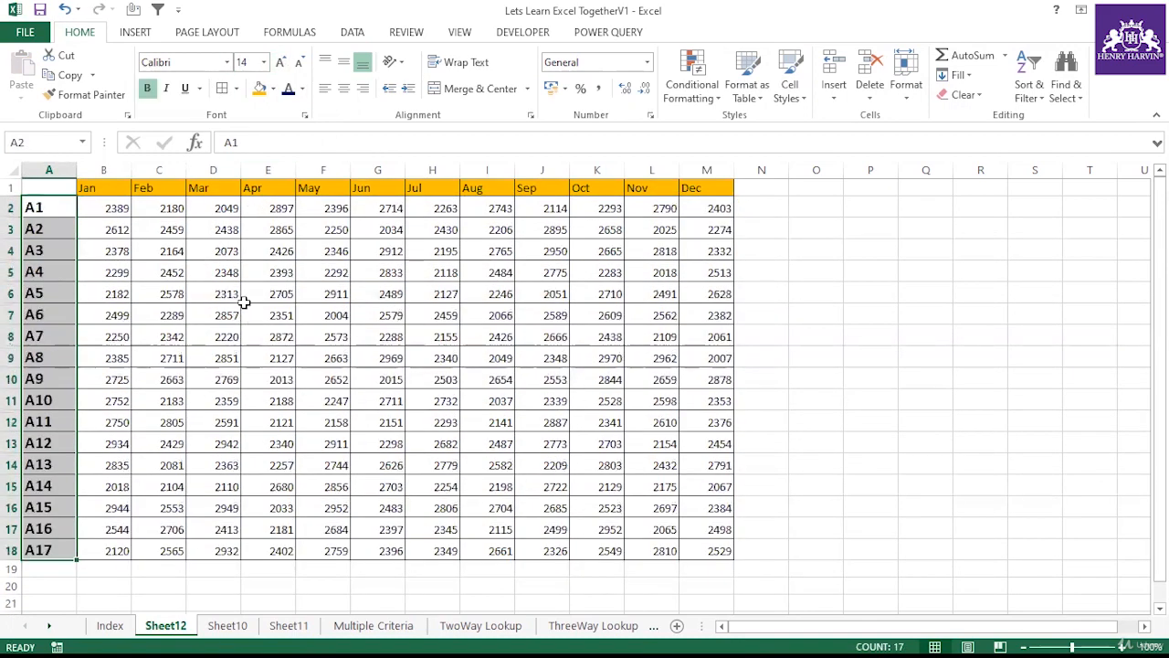
Step: Enter the label Months in cell O4
click(824, 272)
click(817, 250)
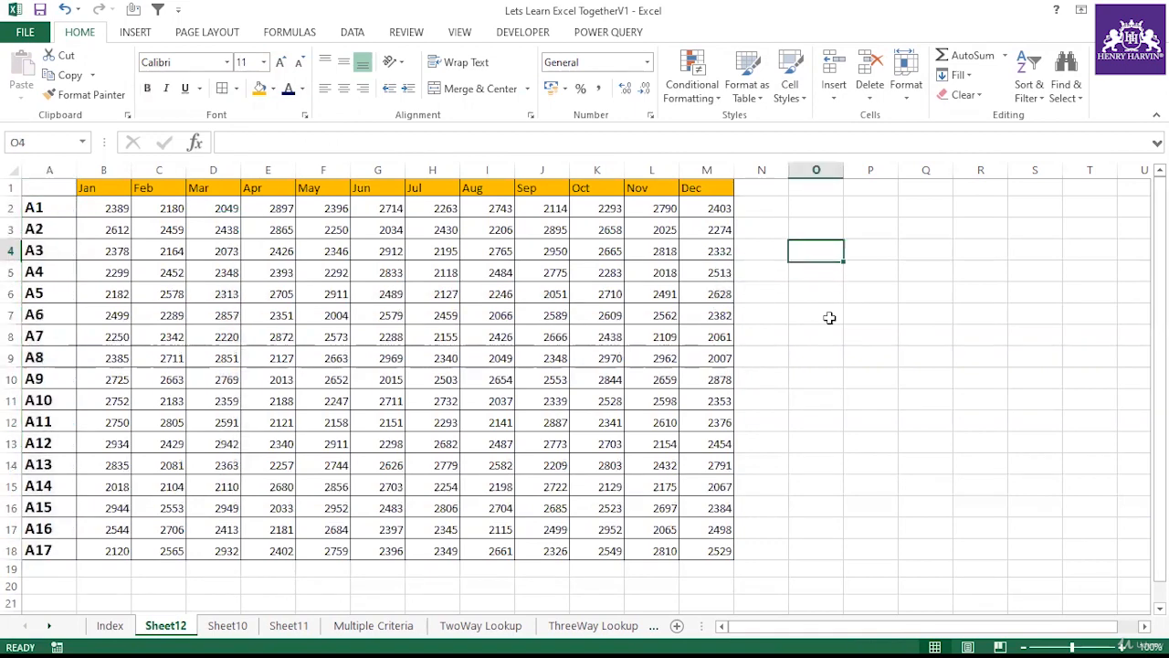
text(Month)
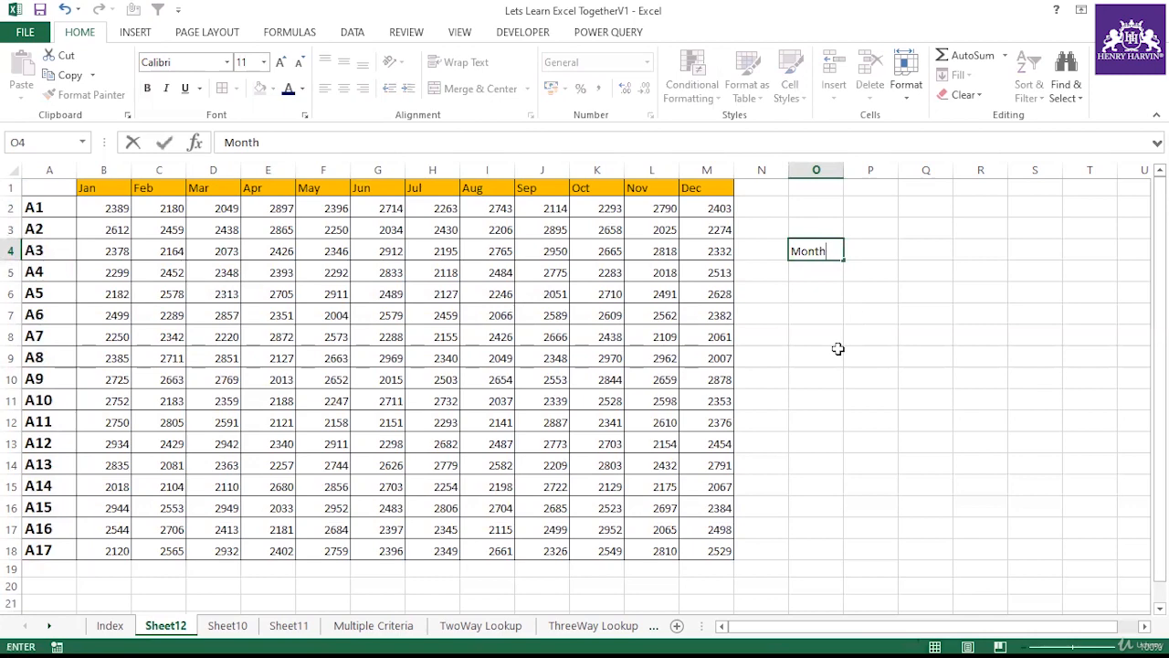
text(s)
click(837, 348)
Step: Add a List data validation dropdown to O5 with the month headers B1:M1 as its source
click(824, 273)
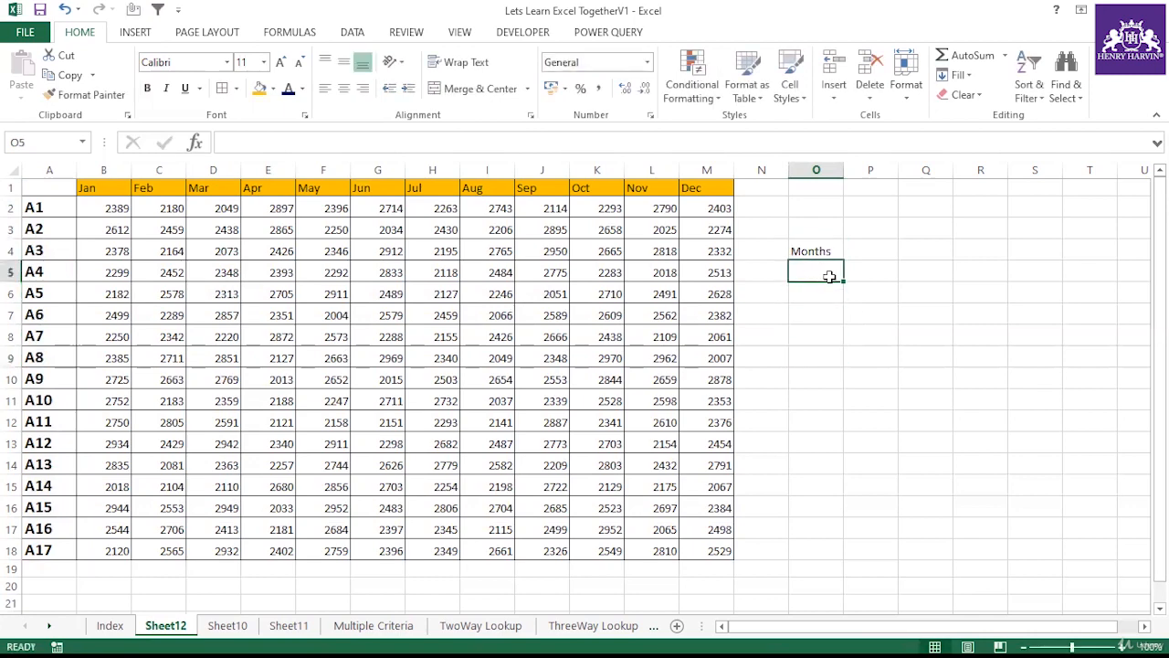
click(352, 32)
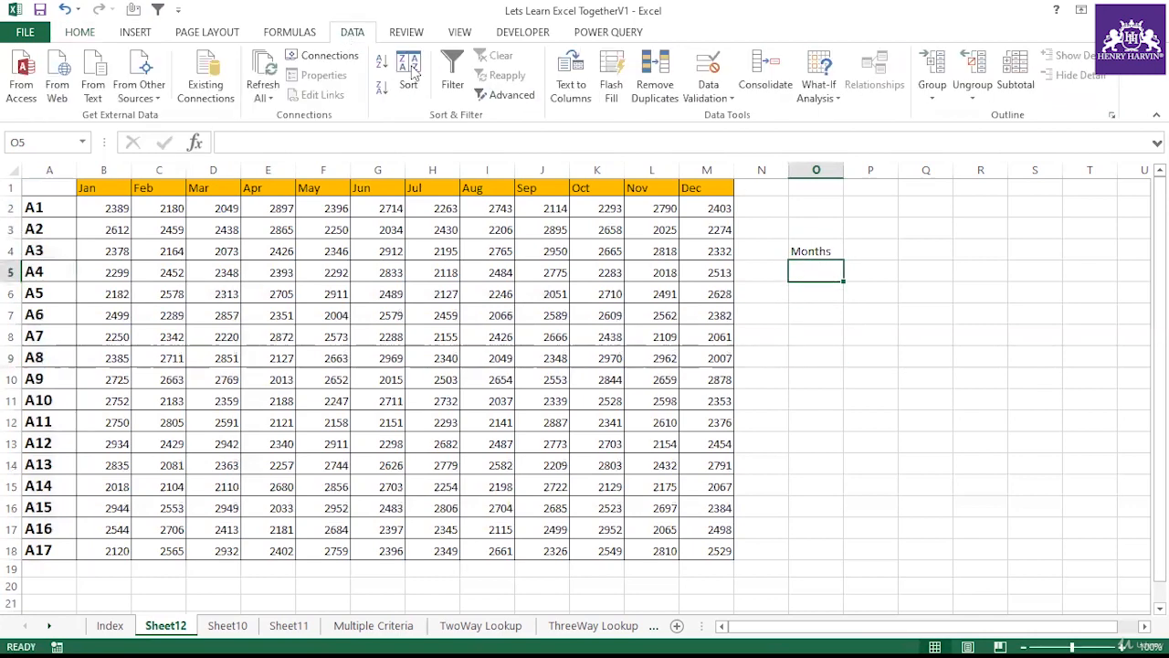
click(717, 95)
click(728, 117)
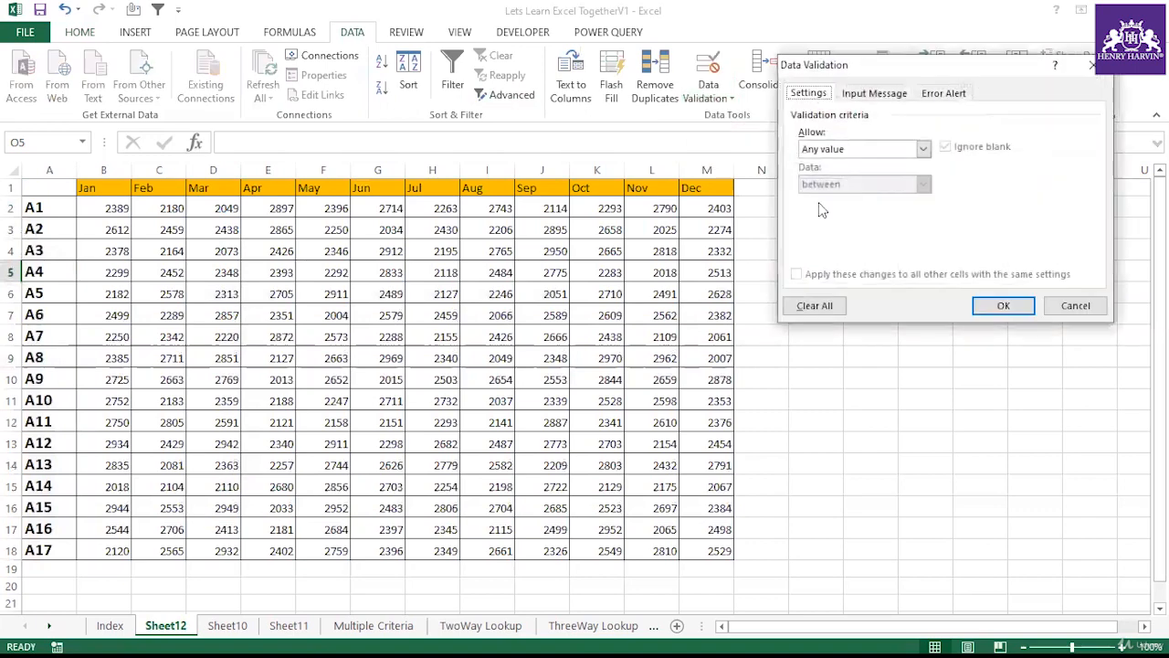
click(851, 149)
click(829, 191)
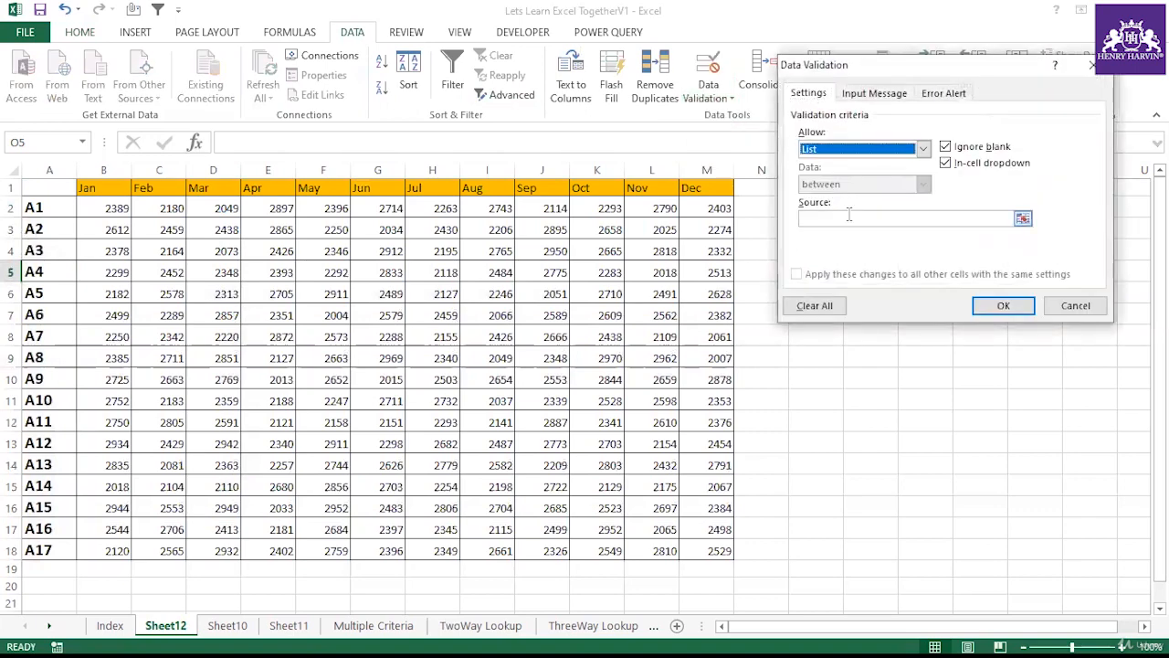
click(840, 218)
drag(96, 188, 699, 187)
click(986, 305)
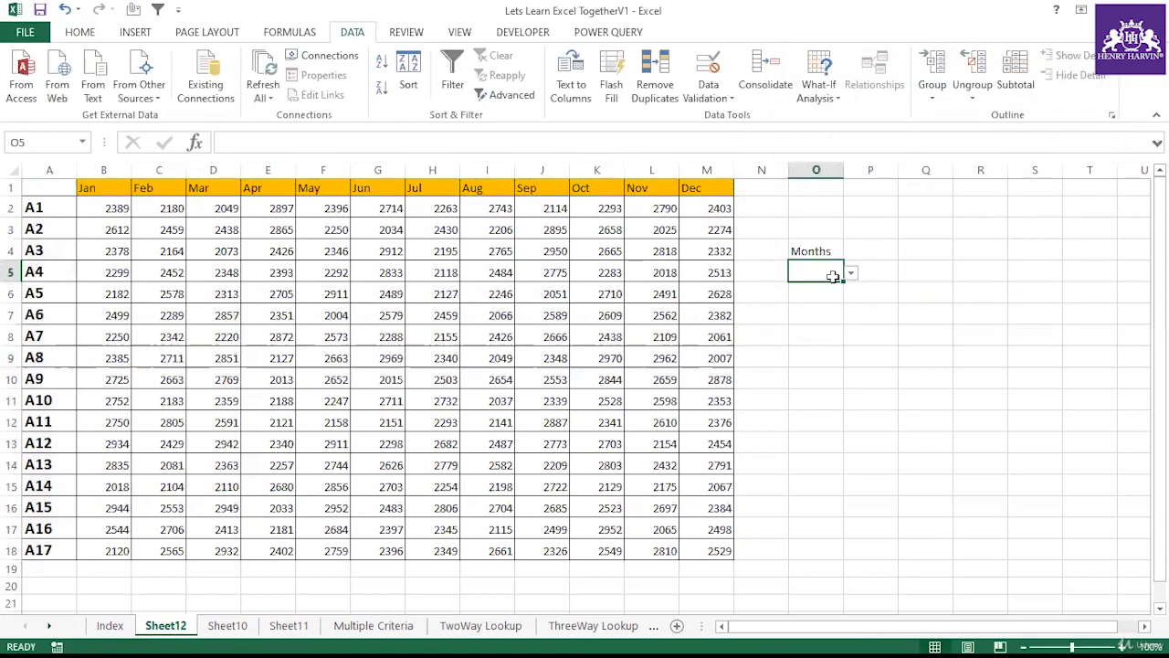
Step: Fill O5 with orange and pick Jul from its dropdown
scroll(343, 98, up, 4)
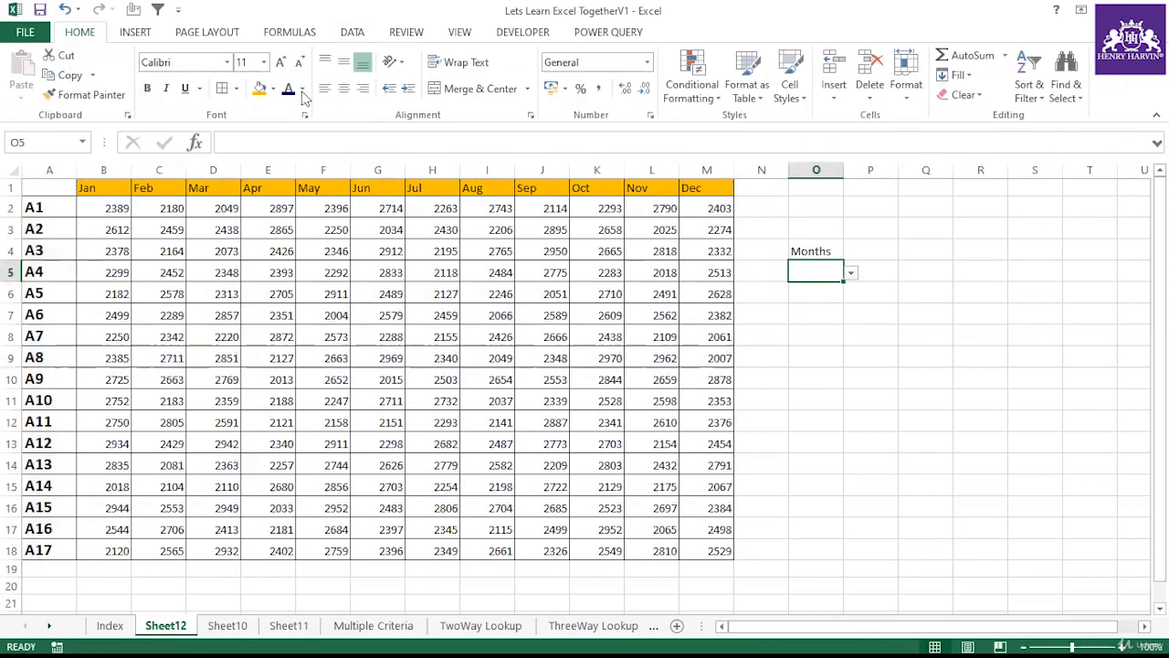
click(260, 88)
click(851, 274)
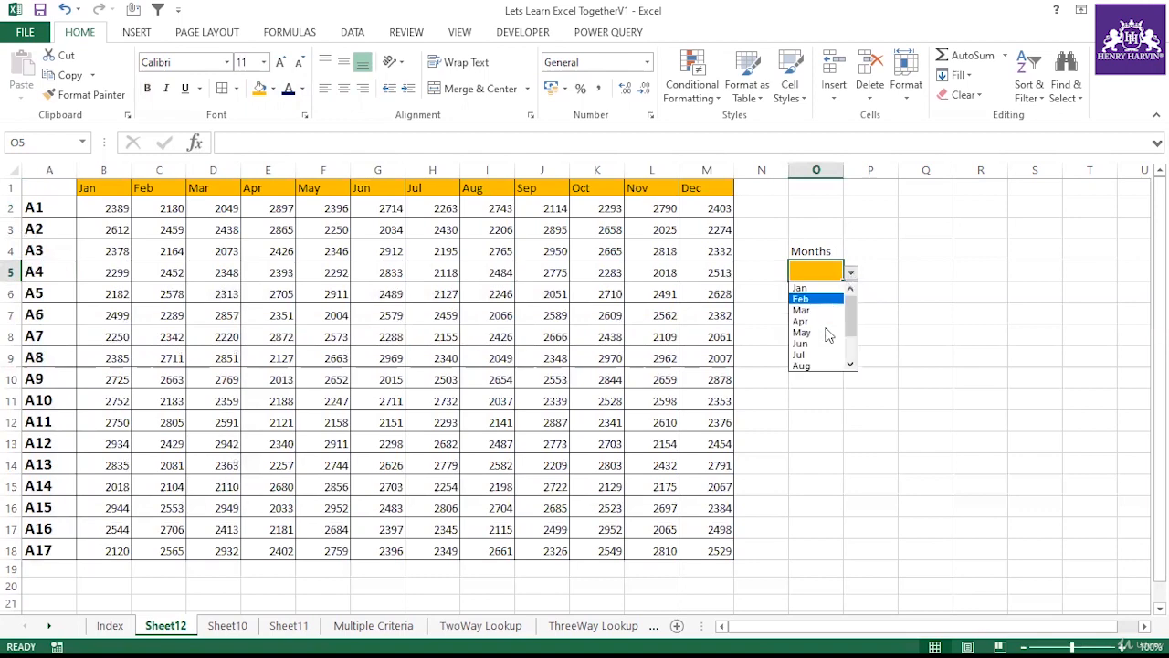
click(816, 358)
click(814, 317)
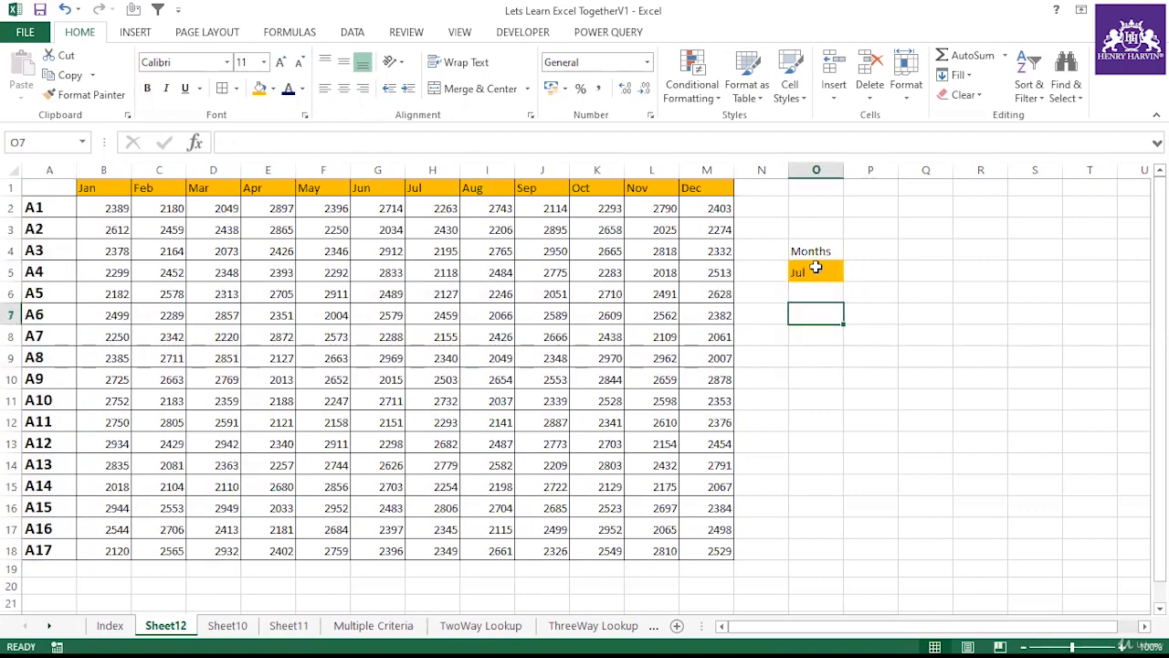
click(816, 268)
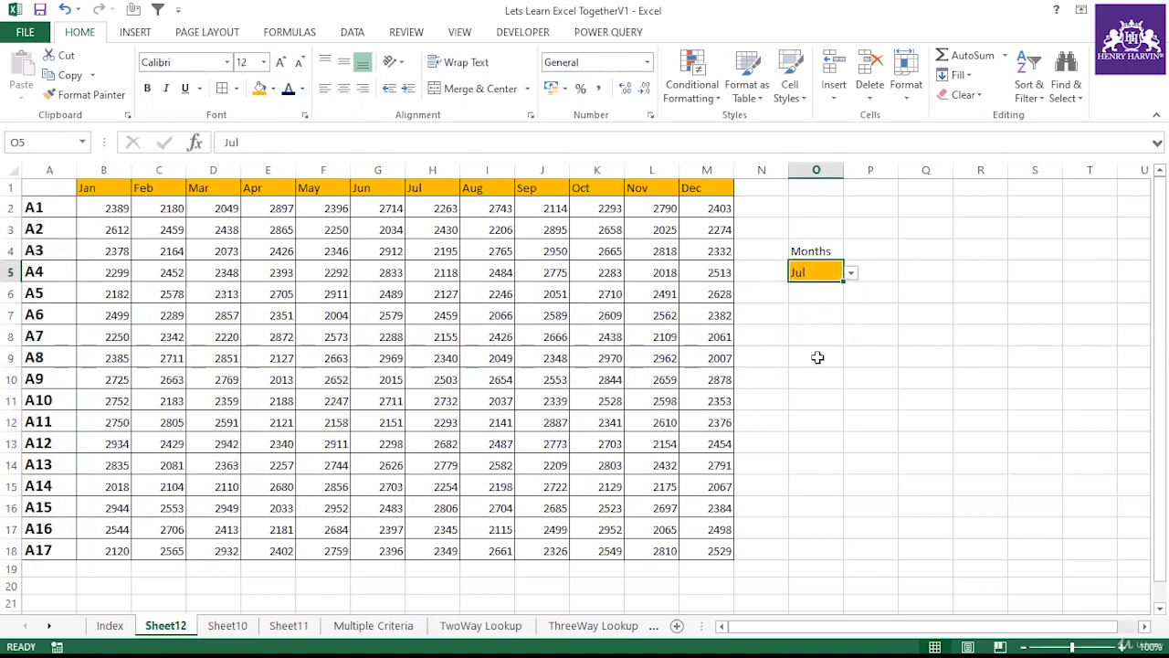
Step: Enlarge the O5 text to 14 pt and make it bold
click(816, 335)
click(816, 274)
click(282, 62)
key(ctrl+b)
click(826, 330)
click(807, 270)
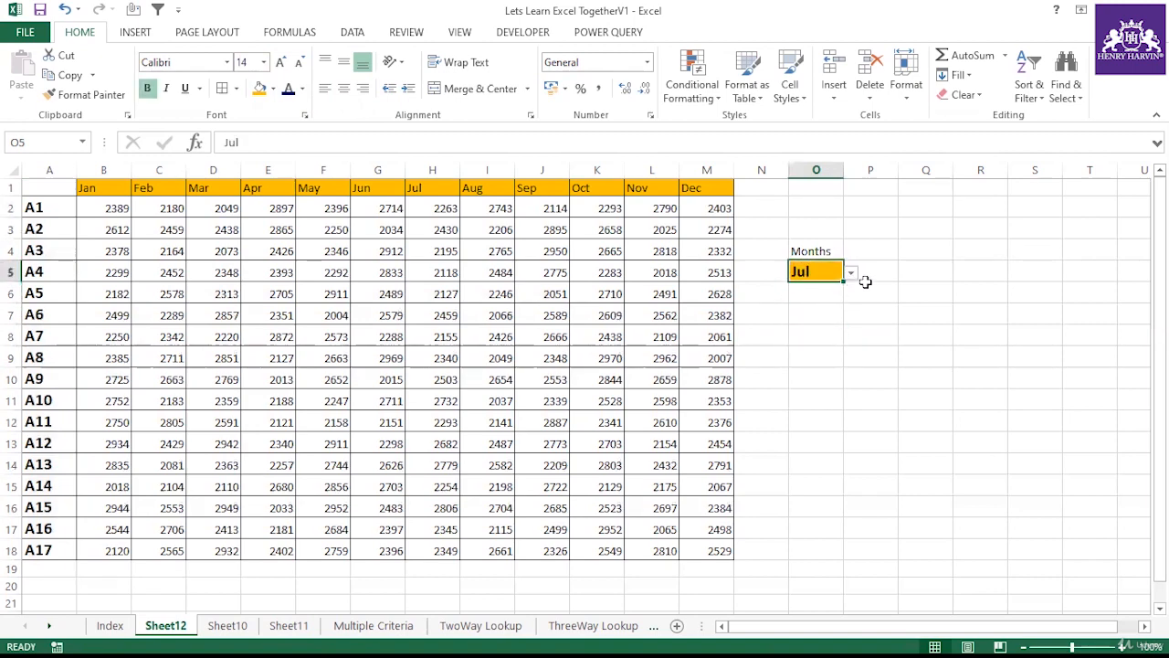
Step: Pick several different months from the O5 dropdown to test it, ending on Aug
click(851, 272)
click(802, 299)
click(851, 272)
click(823, 288)
click(850, 272)
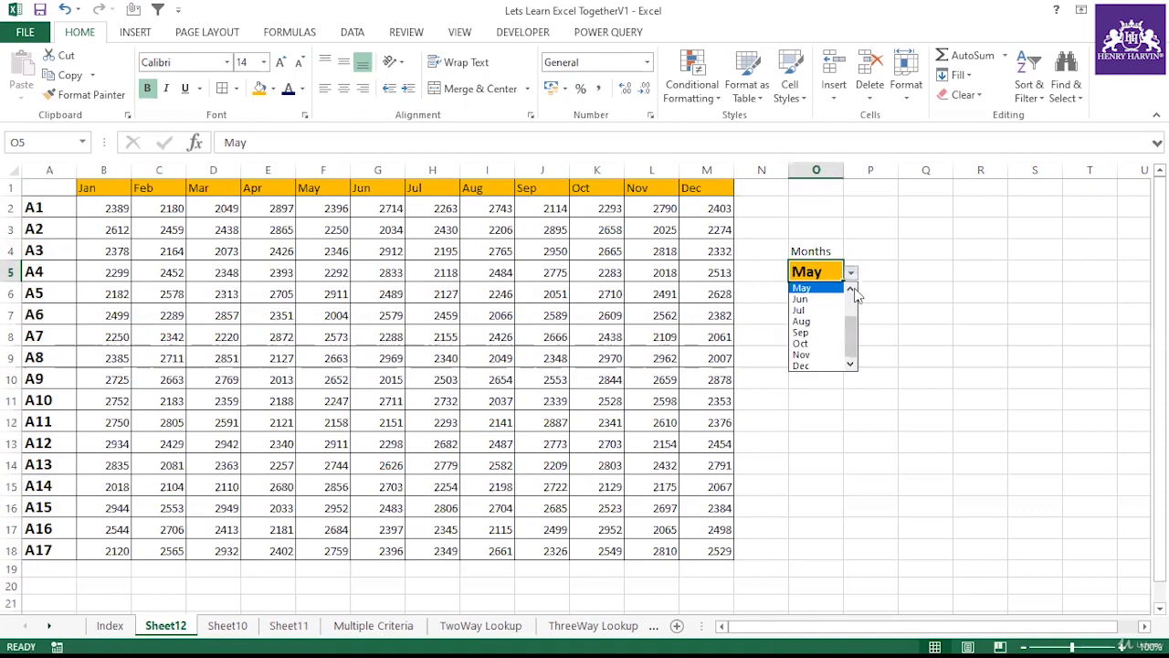
click(851, 290)
click(853, 289)
click(813, 298)
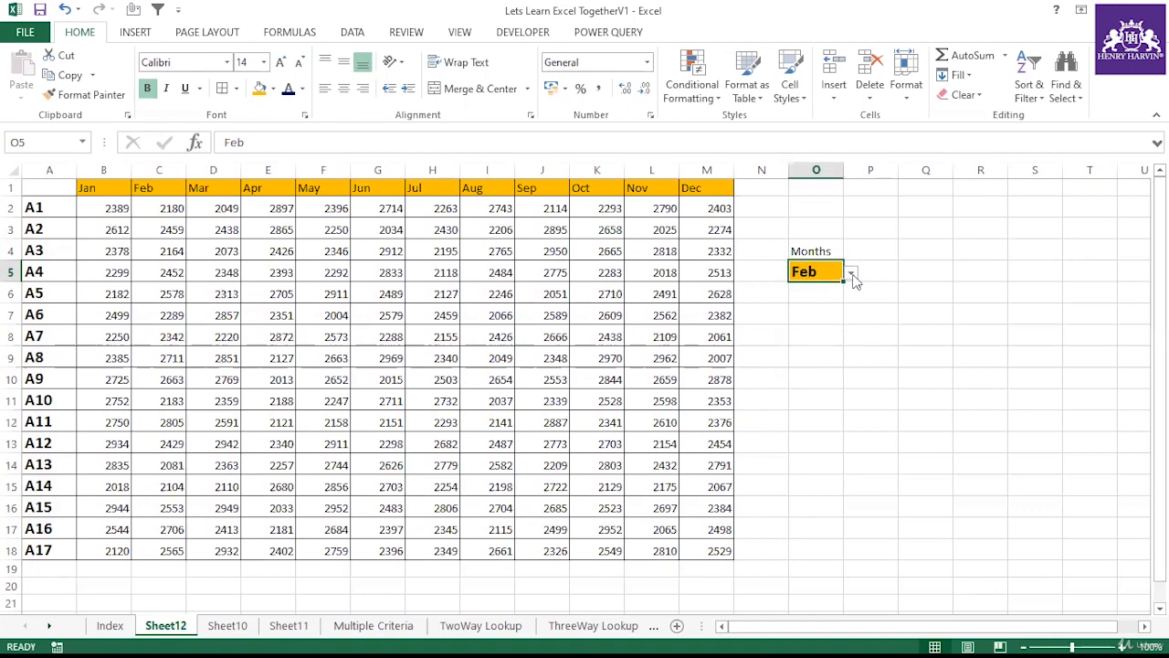
click(851, 272)
click(852, 289)
click(822, 289)
click(850, 274)
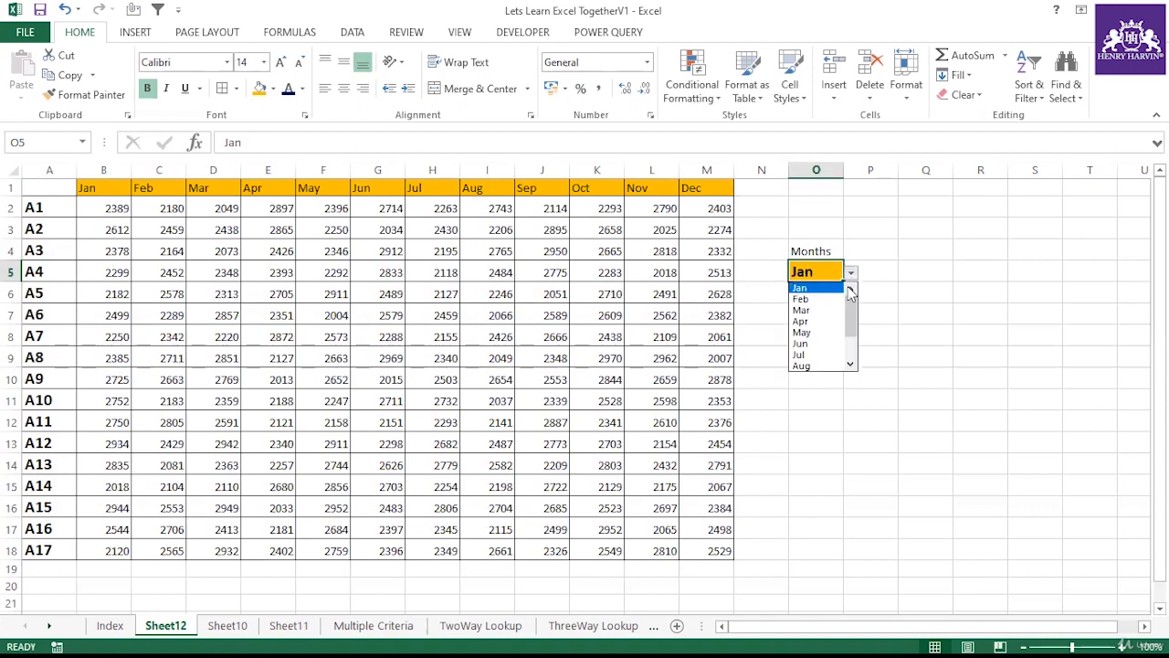
click(813, 365)
click(822, 306)
click(827, 275)
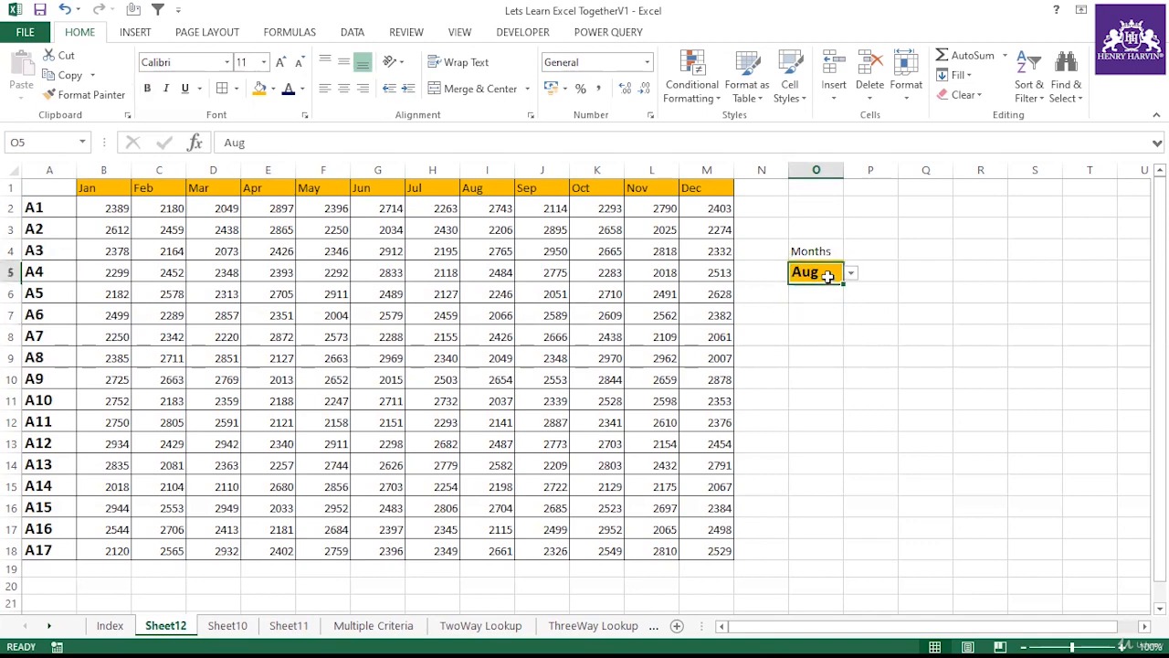
Step: Enter the heading Total Sale in P4 and widen column P to fit it
click(876, 273)
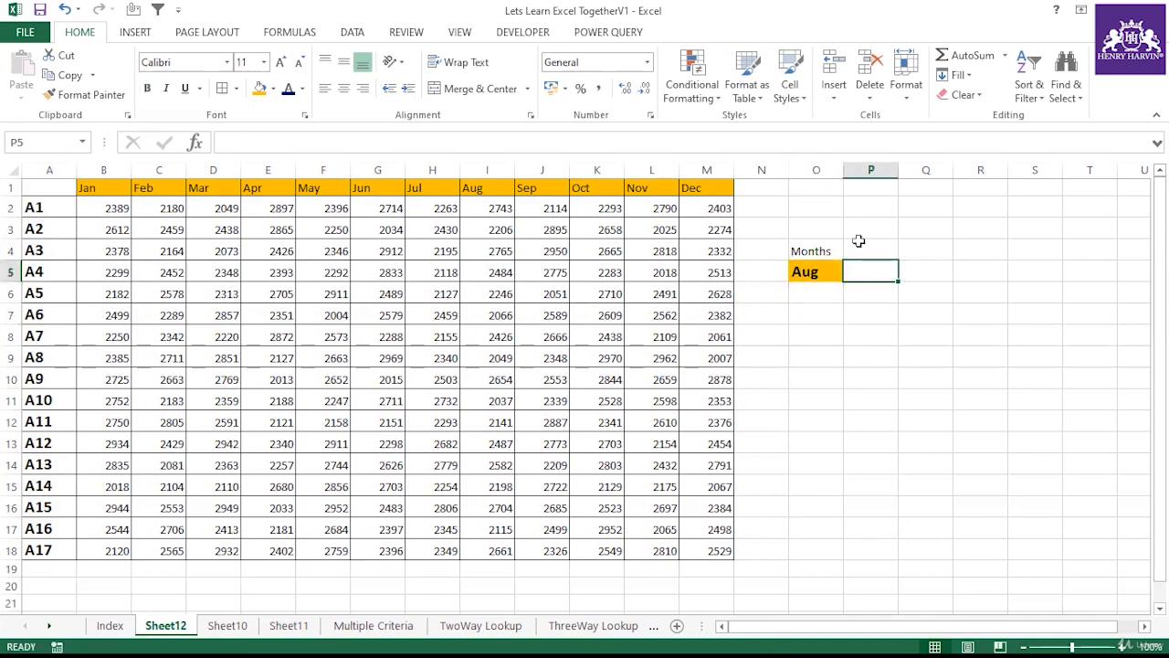
click(861, 245)
text(Tot)
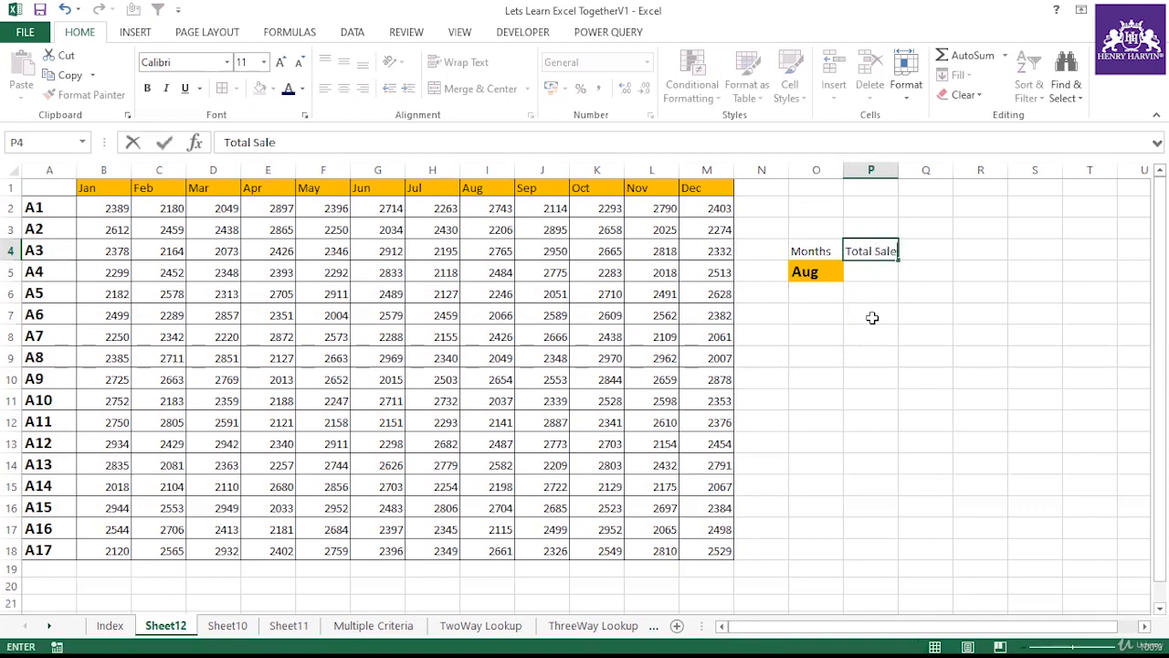
text(al Sale)
click(873, 315)
drag(898, 170, 906, 170)
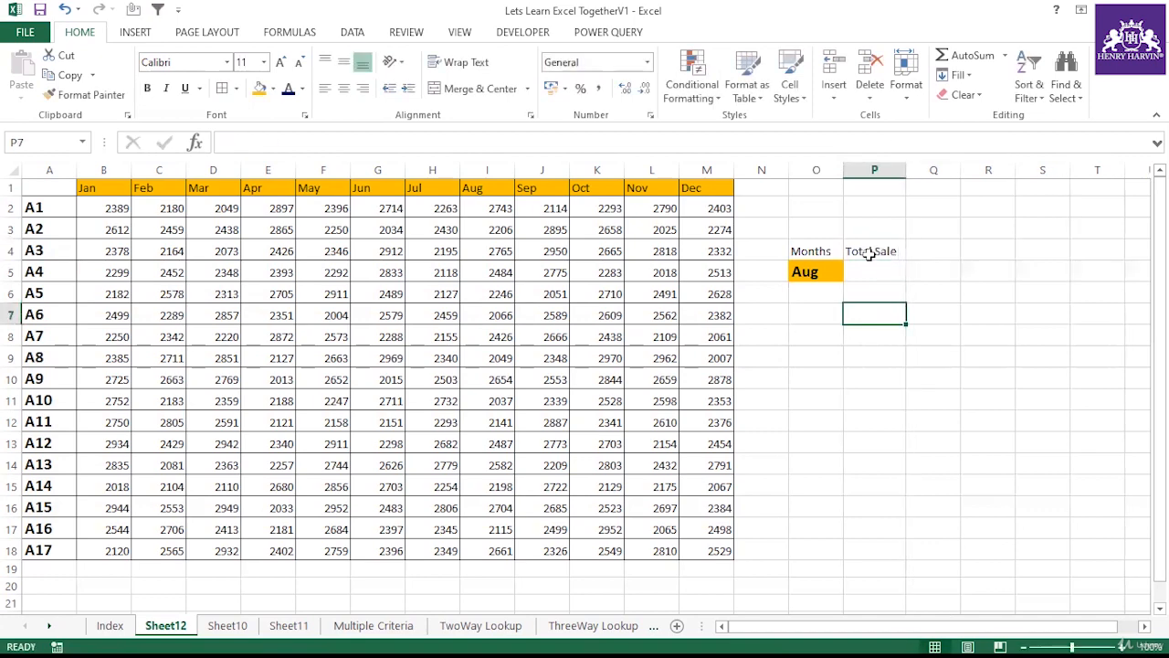
Step: Set O5 to Jul from its dropdown
click(814, 271)
click(851, 272)
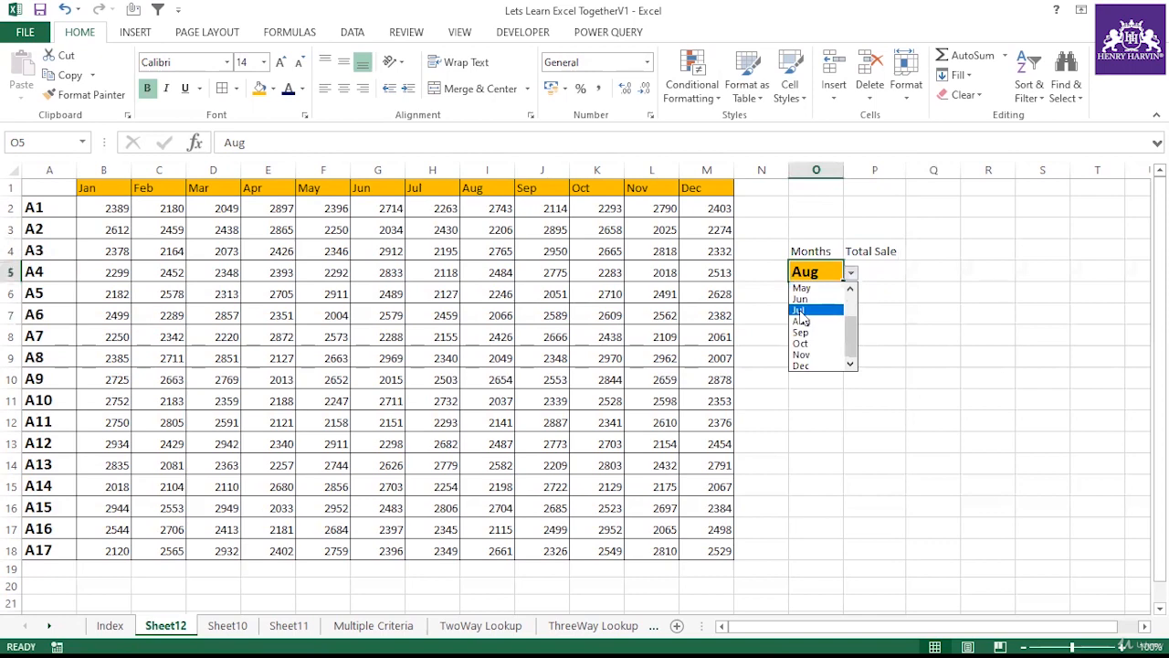
click(809, 315)
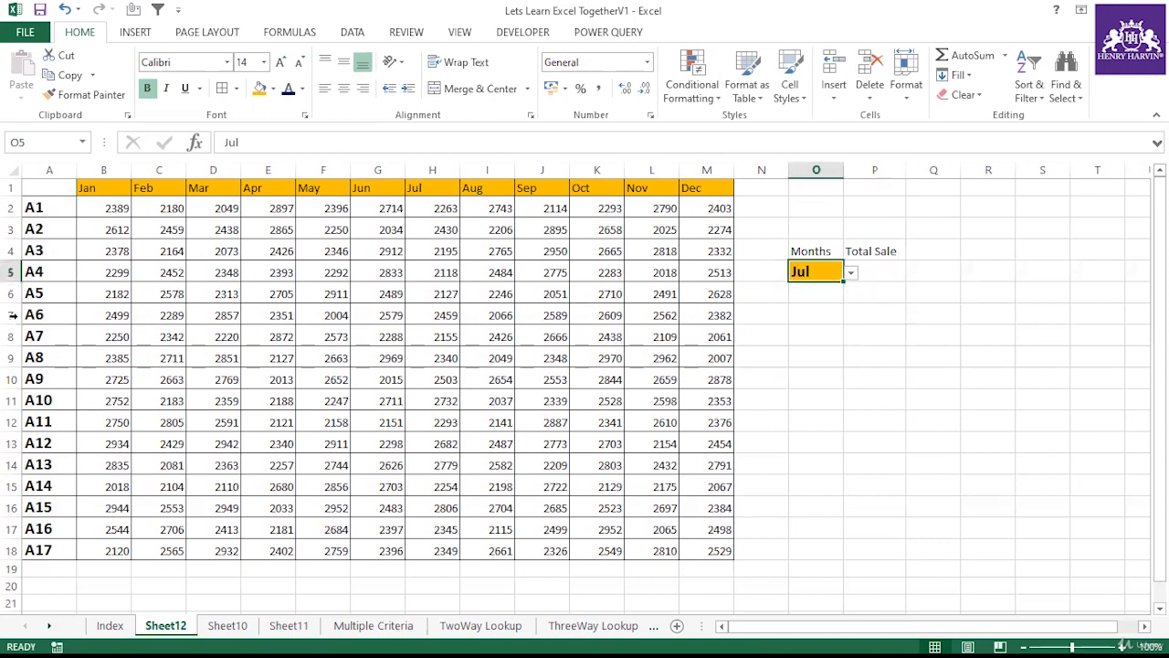
click(857, 328)
drag(752, 180, 749, 546)
click(864, 464)
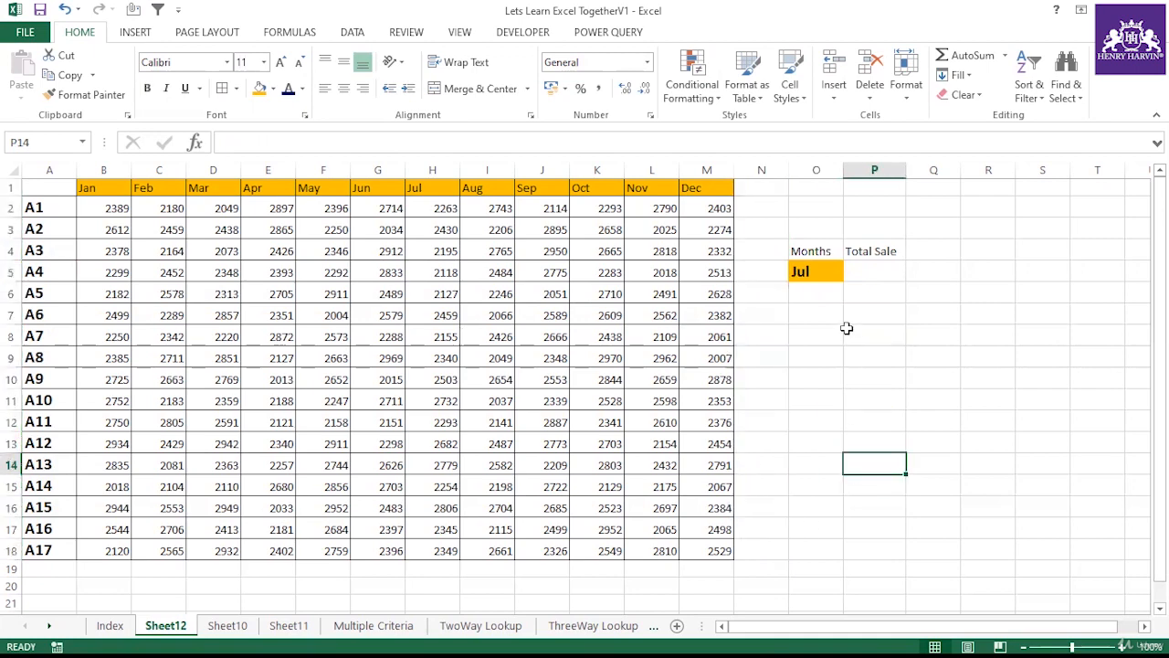
click(863, 274)
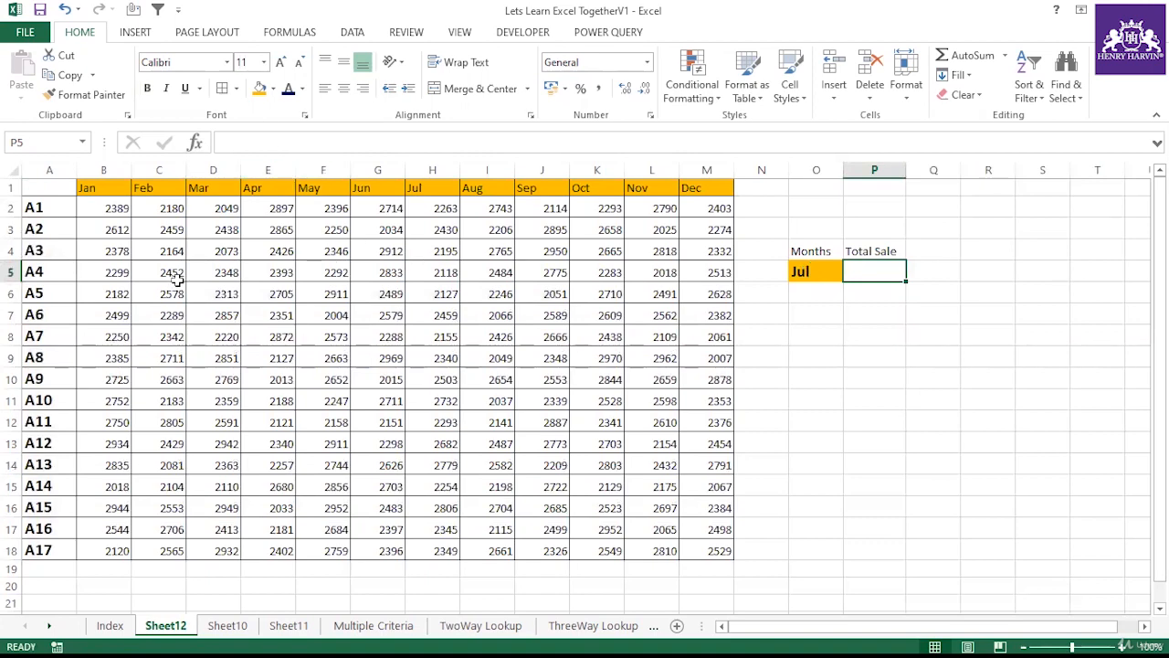
drag(43, 272, 699, 273)
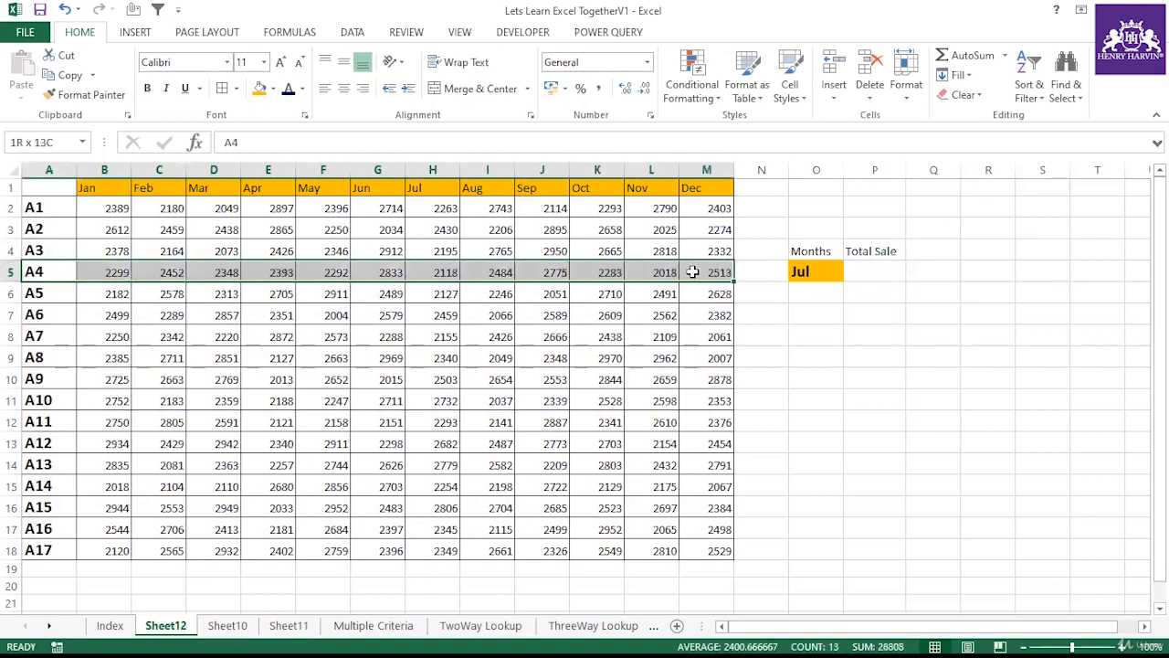
click(824, 274)
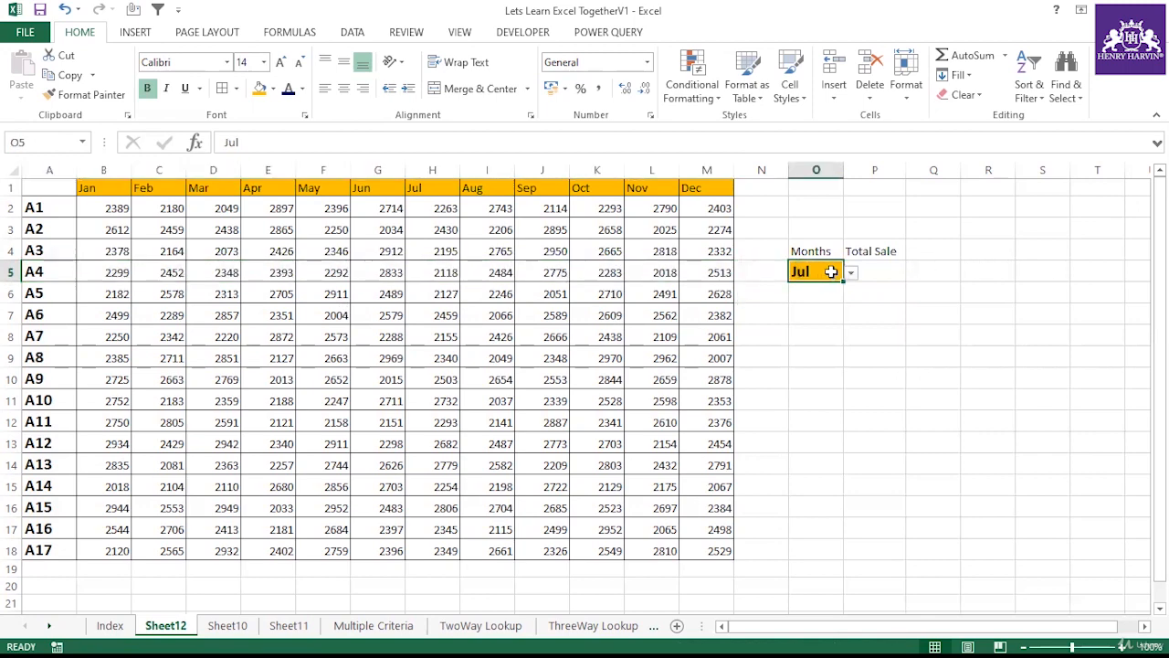
drag(98, 187, 687, 194)
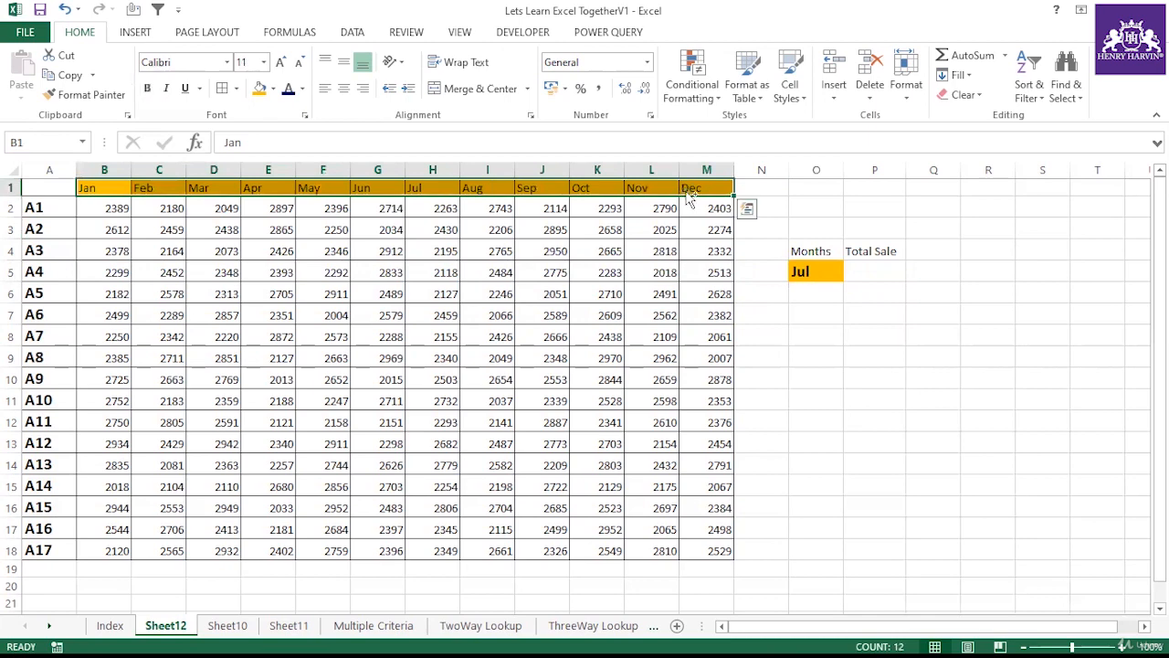
key(ctrl+c)
right_click(53, 207)
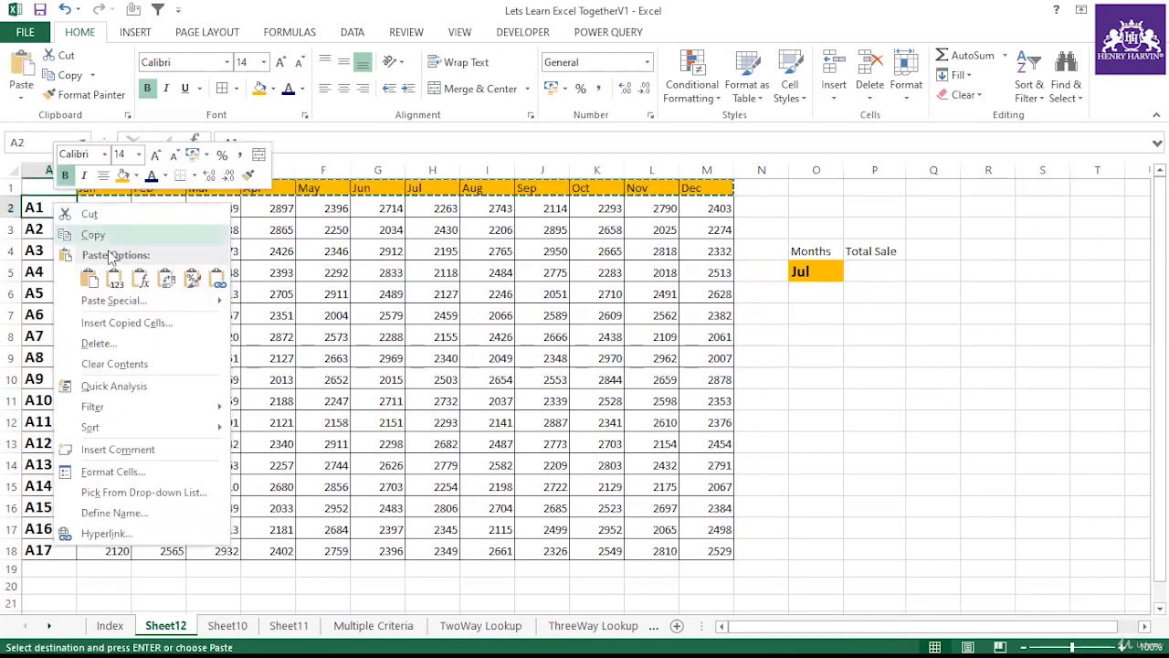
click(47, 207)
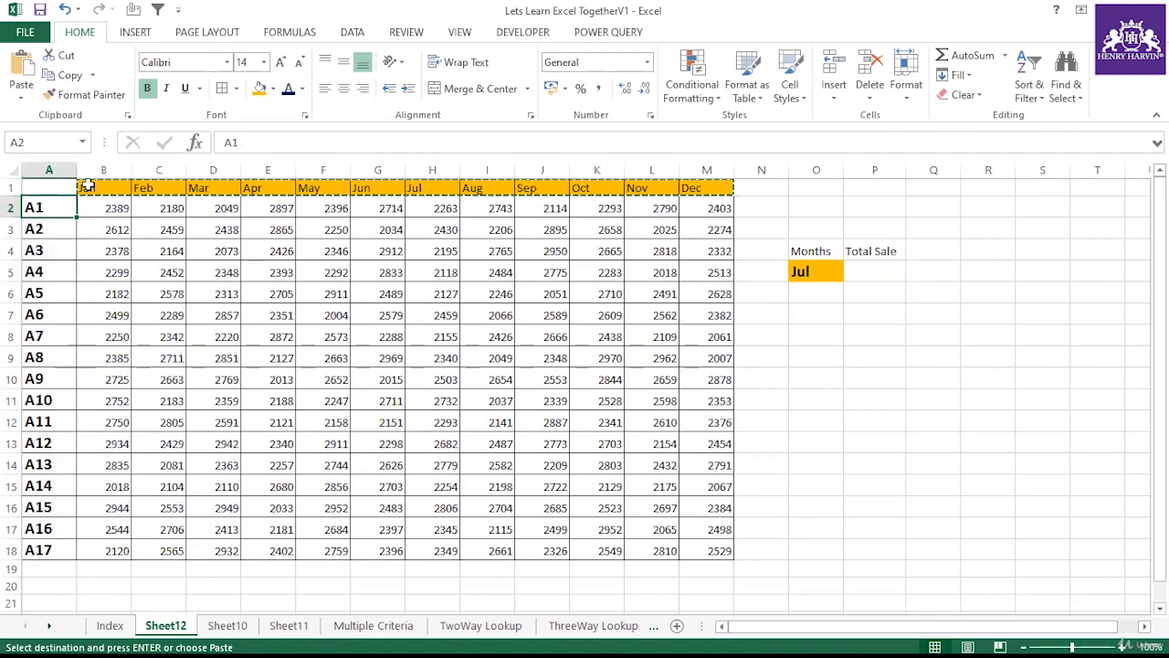
Step: Enter Jan in A2 and fill the month series down column A to row 18
text(Jan)
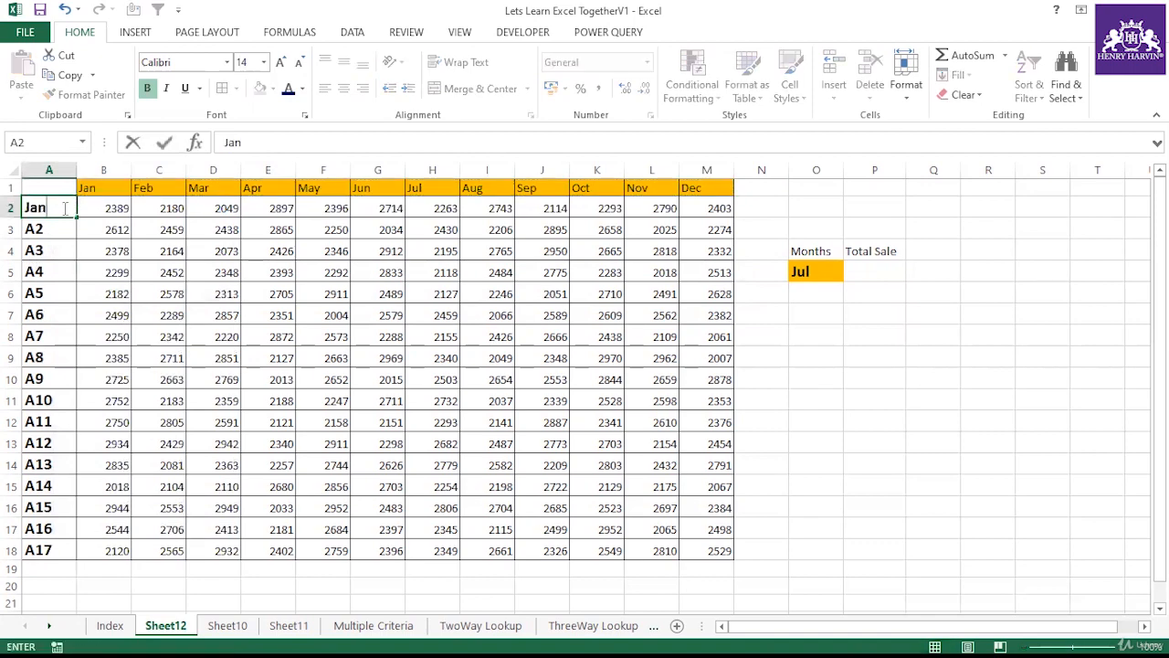
click(171, 285)
click(72, 215)
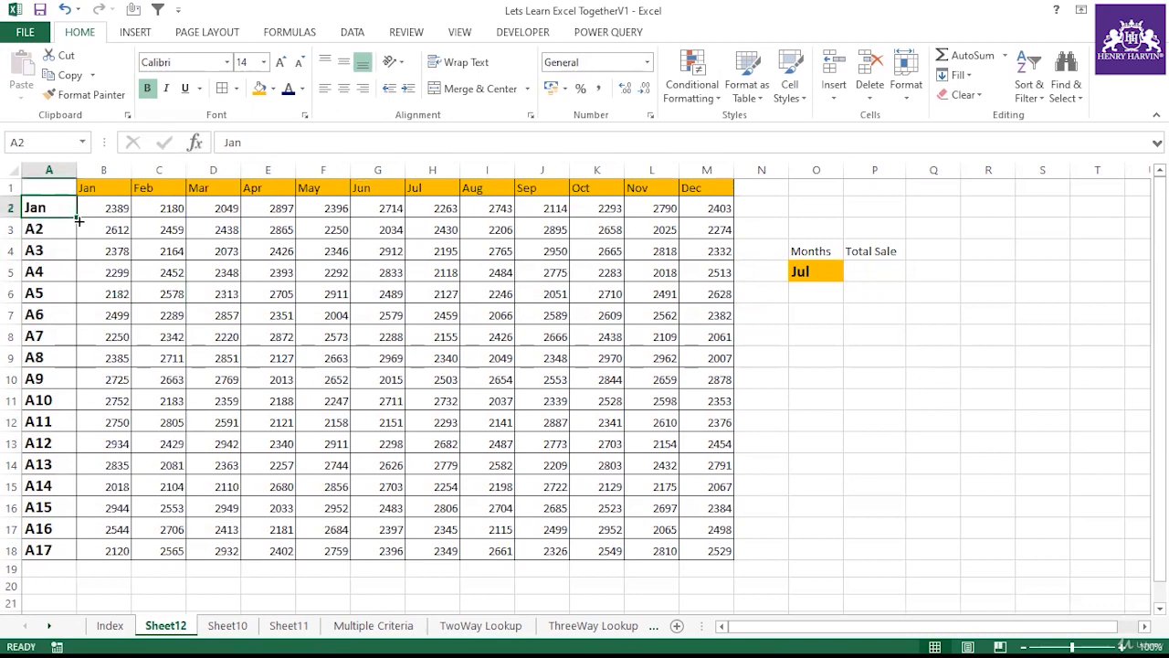
drag(76, 218, 77, 558)
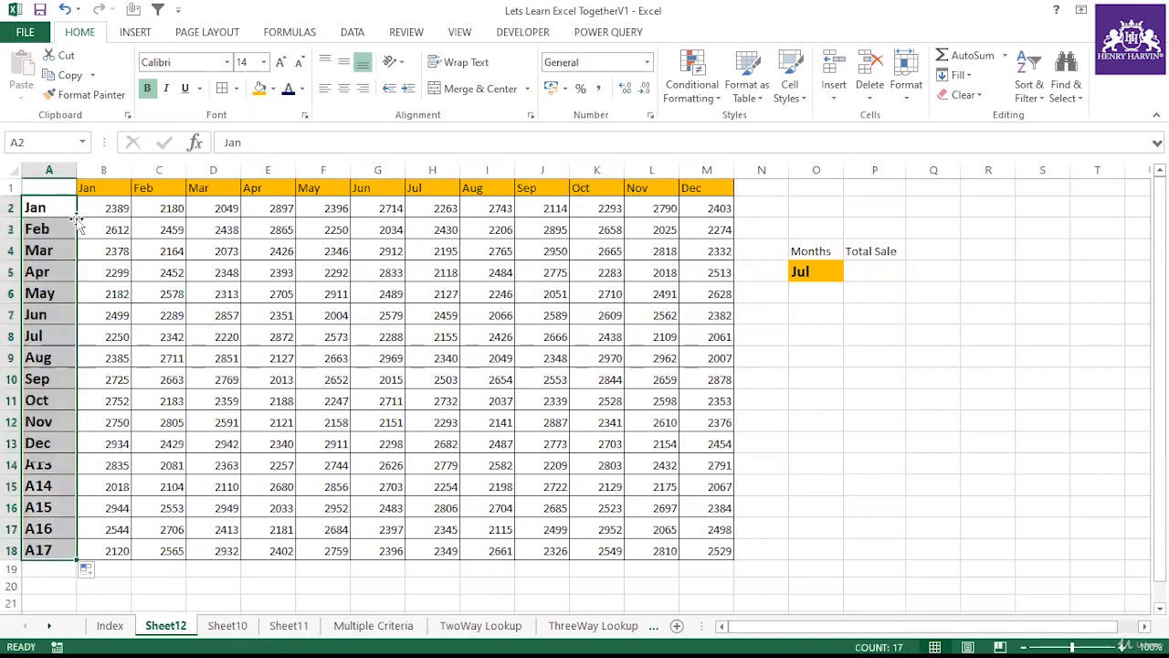
Step: Delete the extra rows 14 to 18 so the months run Jan to Dec only
click(45, 207)
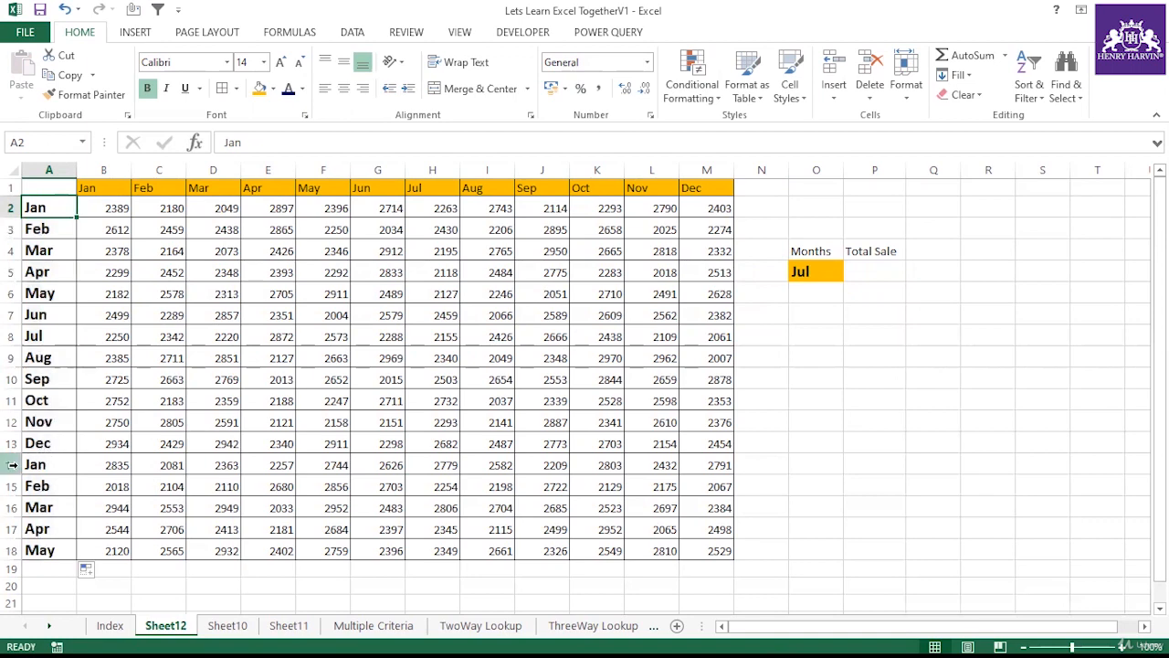
drag(11, 464, 13, 558)
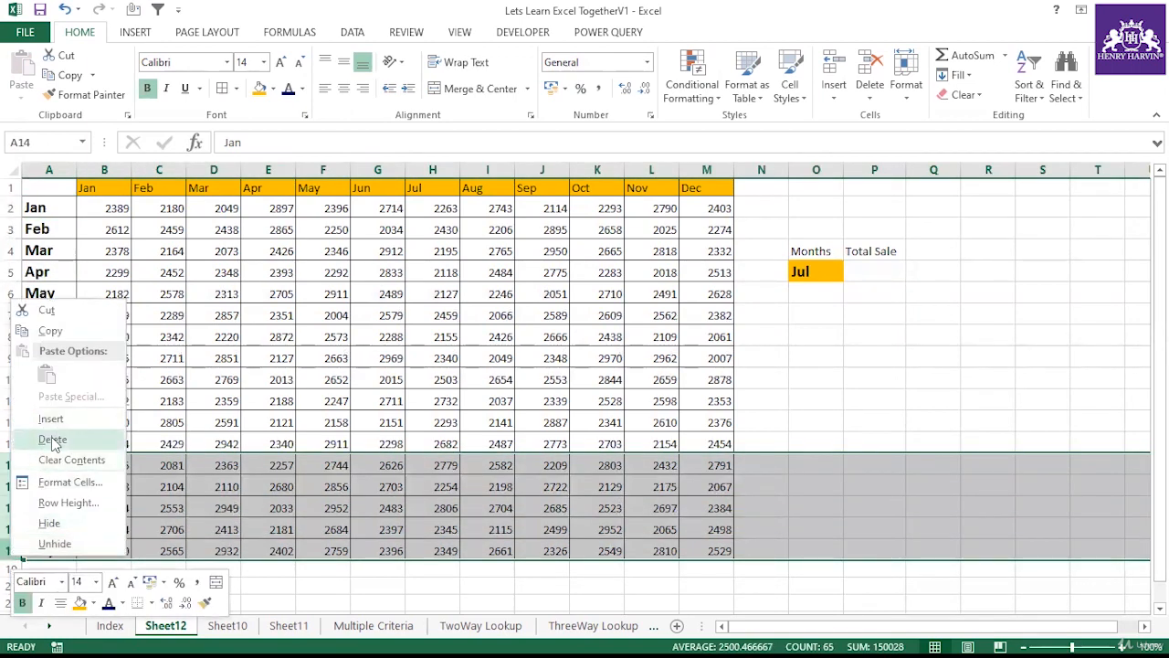
click(52, 438)
Step: Enter A1 in B1 and fill the series across the header row to M1, giving A1 to A12
click(91, 188)
text(A1)
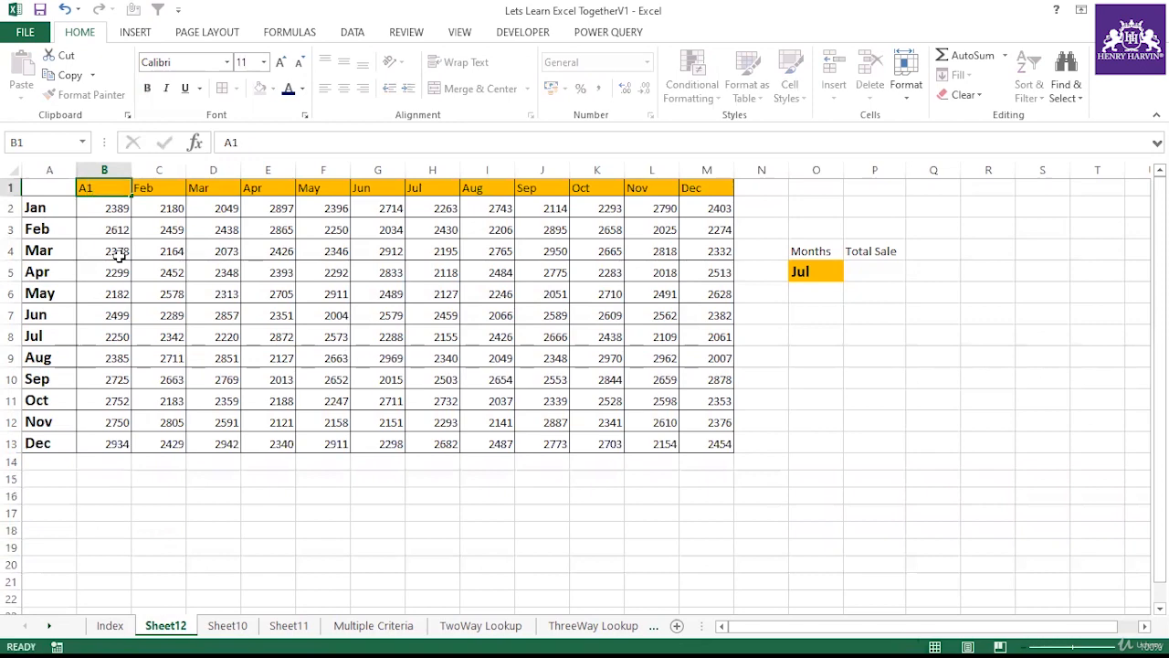
key(Return)
click(117, 190)
drag(131, 197, 736, 194)
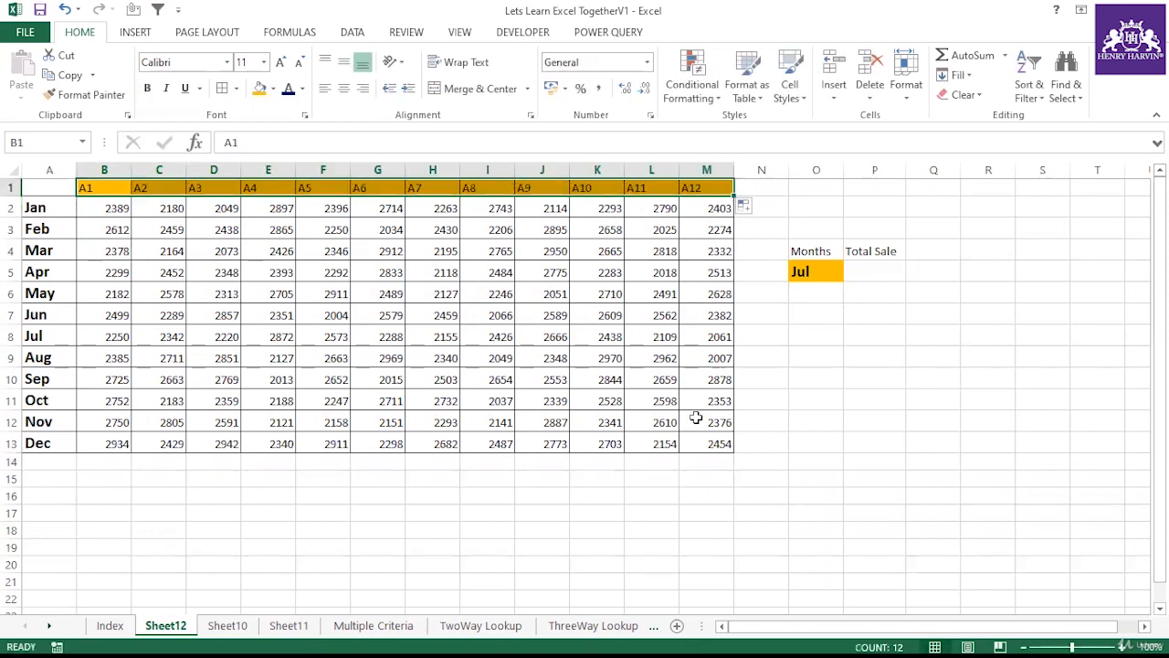
Step: Open the O5 dropdown to inspect which items it lists
click(815, 270)
click(851, 272)
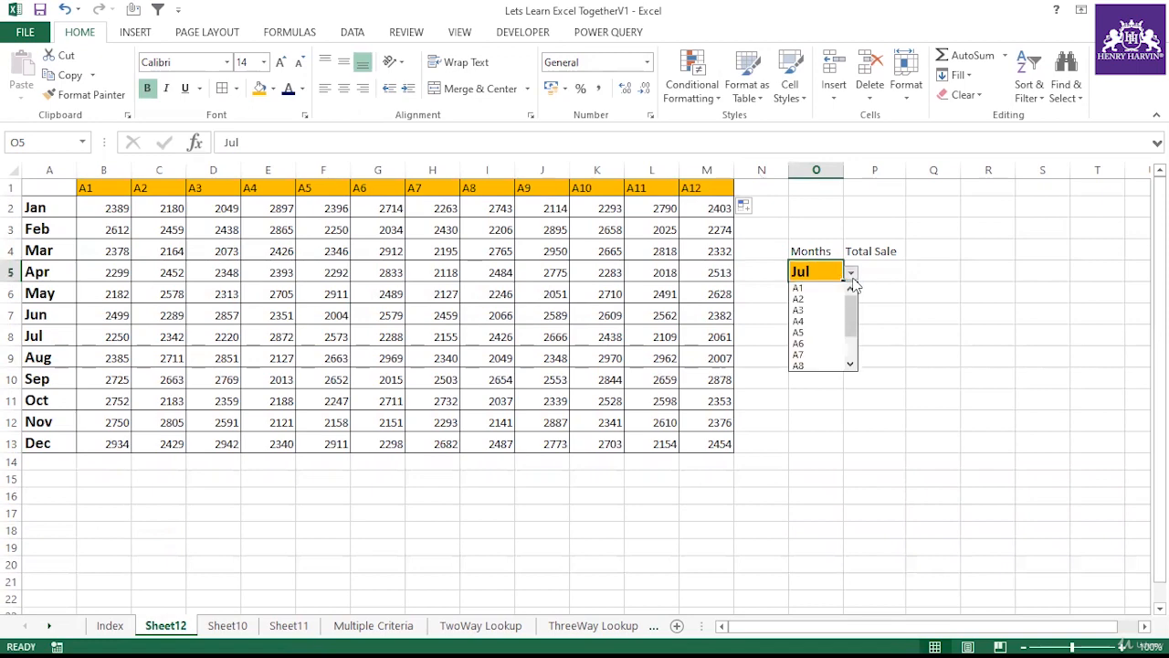
click(821, 277)
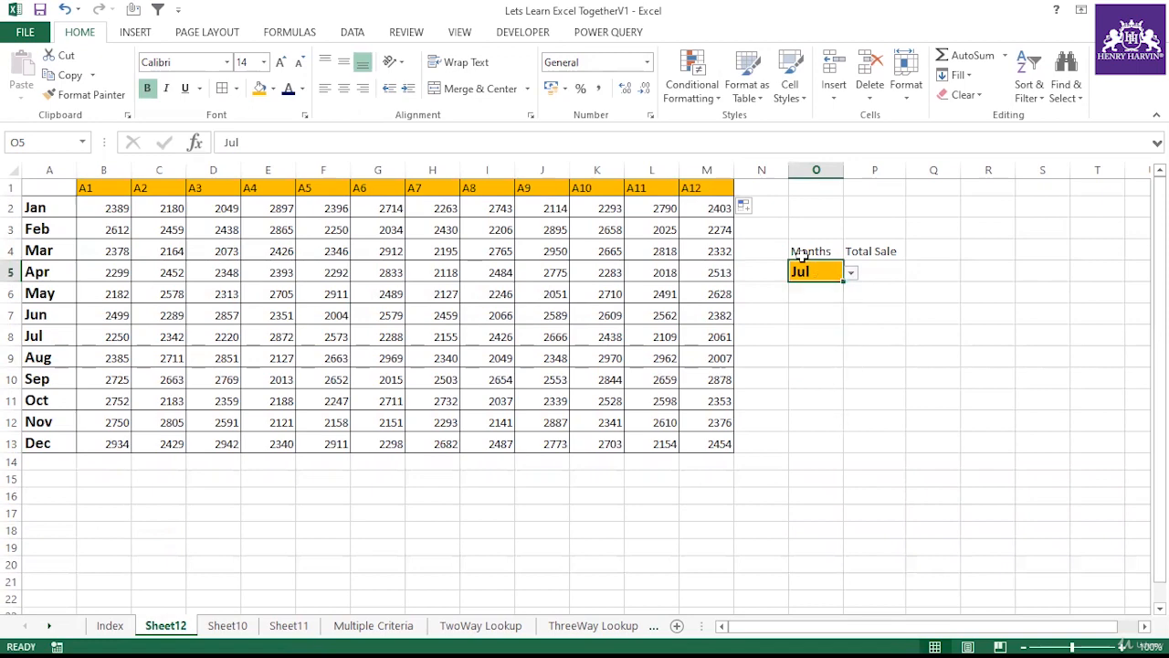
Step: Change the O5 data validation list source to the month names =$A$2:$A$13
click(353, 33)
click(709, 92)
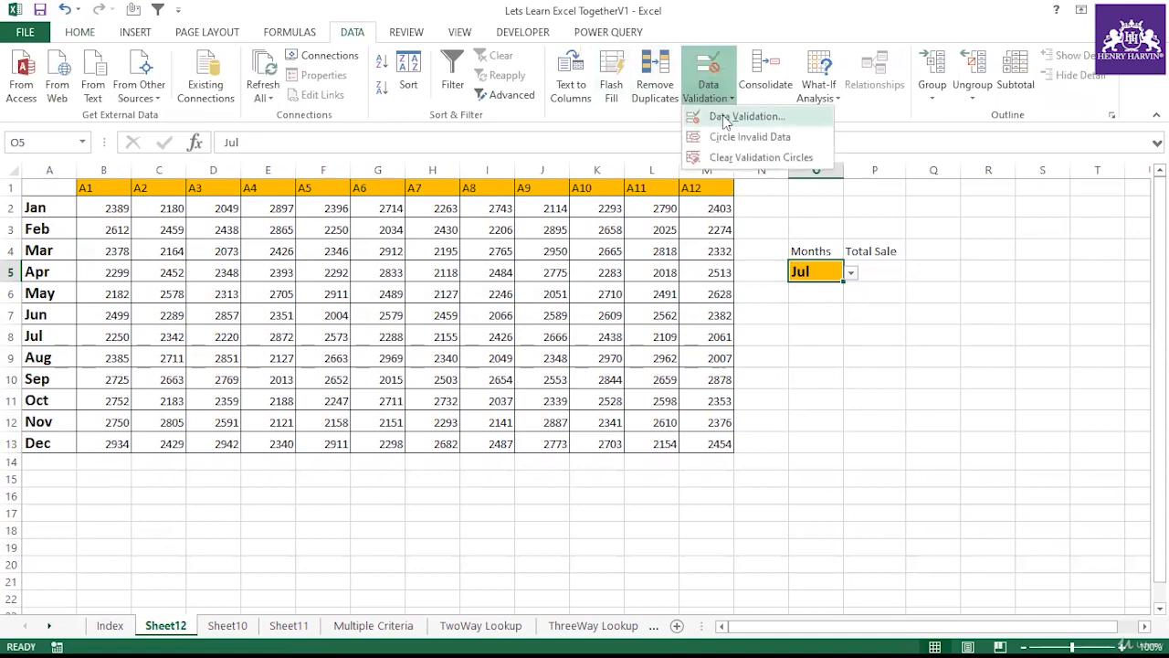
click(745, 115)
click(902, 219)
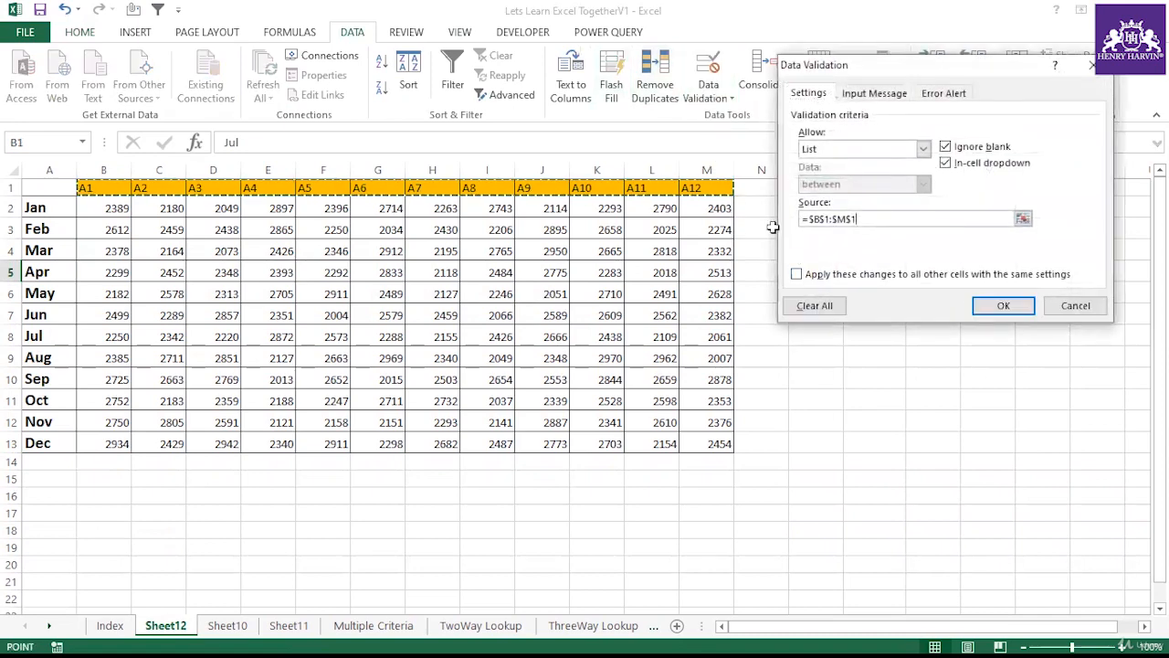
key(BackSpace)
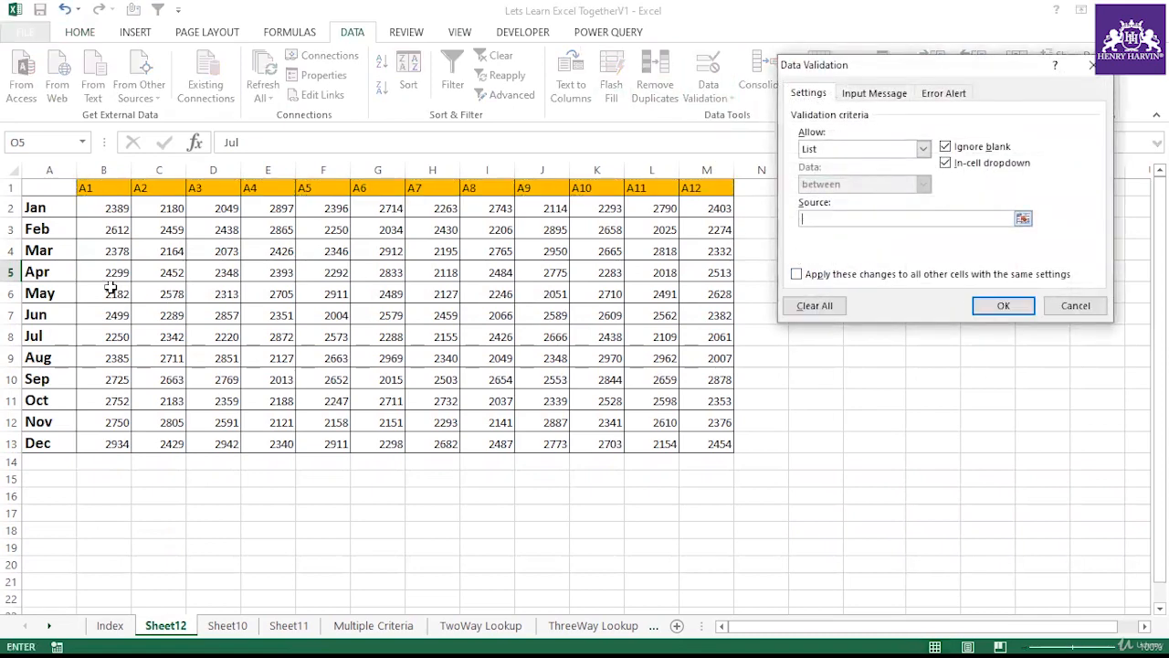
drag(53, 208, 46, 444)
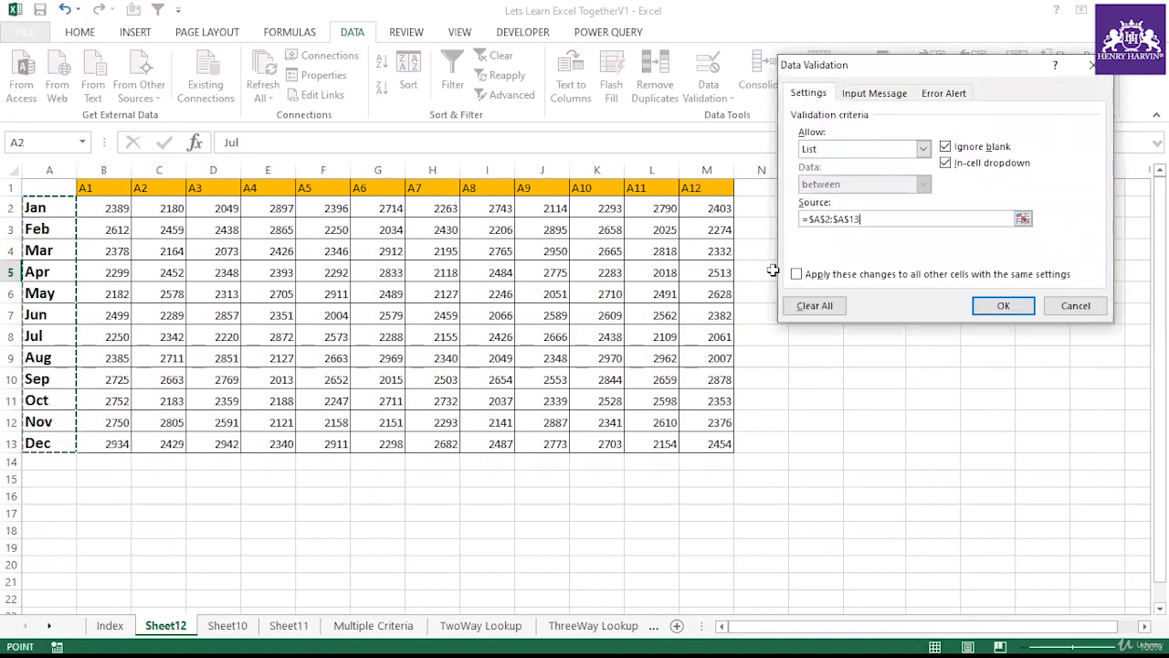
click(1003, 309)
Step: Test the O5 dropdown by picking May and then Jun
click(851, 273)
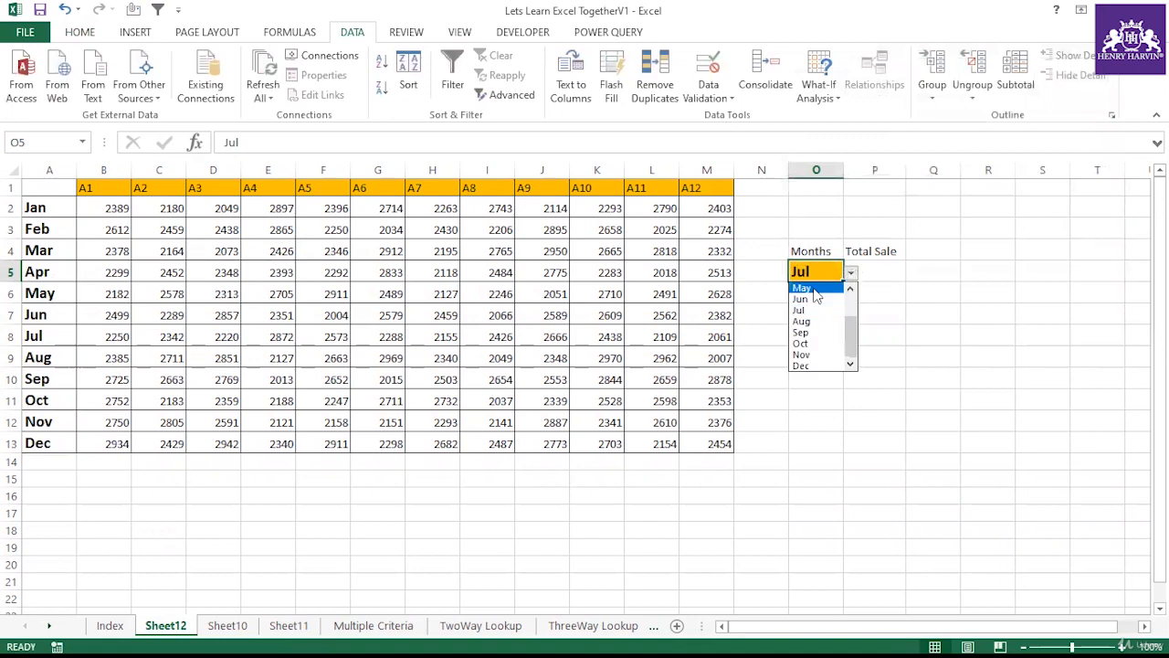
click(823, 284)
click(851, 273)
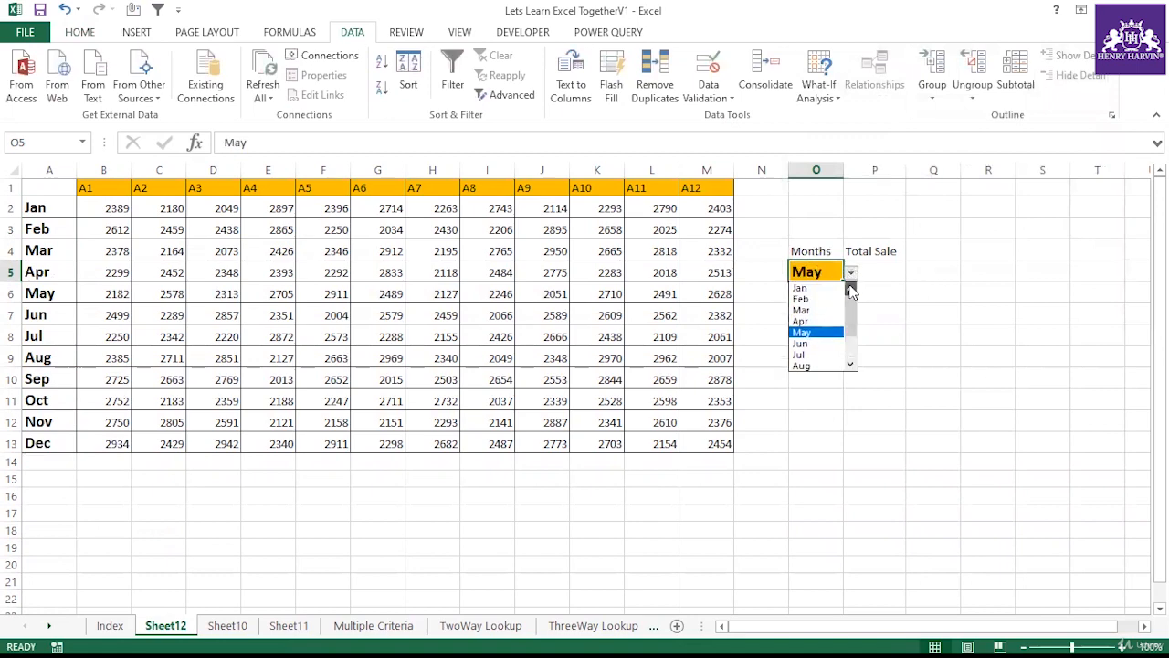
click(812, 344)
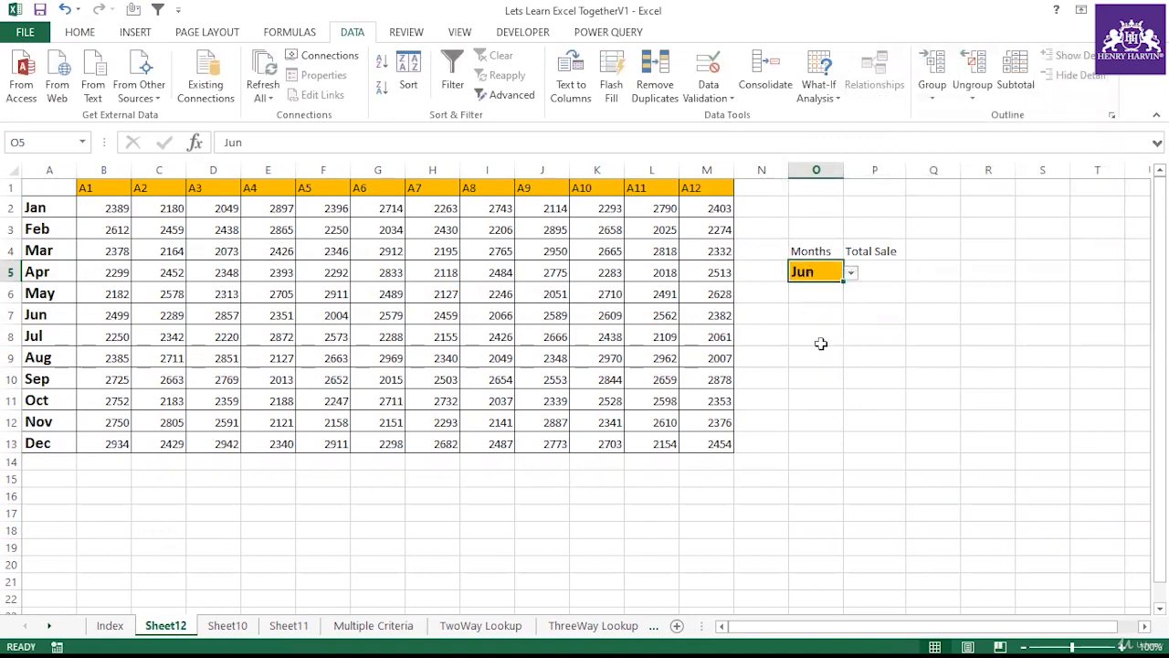
Step: Start a VLOOKUP formula in P5 using O5 as the lookup value and A1:M13 as the table
drag(110, 312, 718, 313)
click(862, 275)
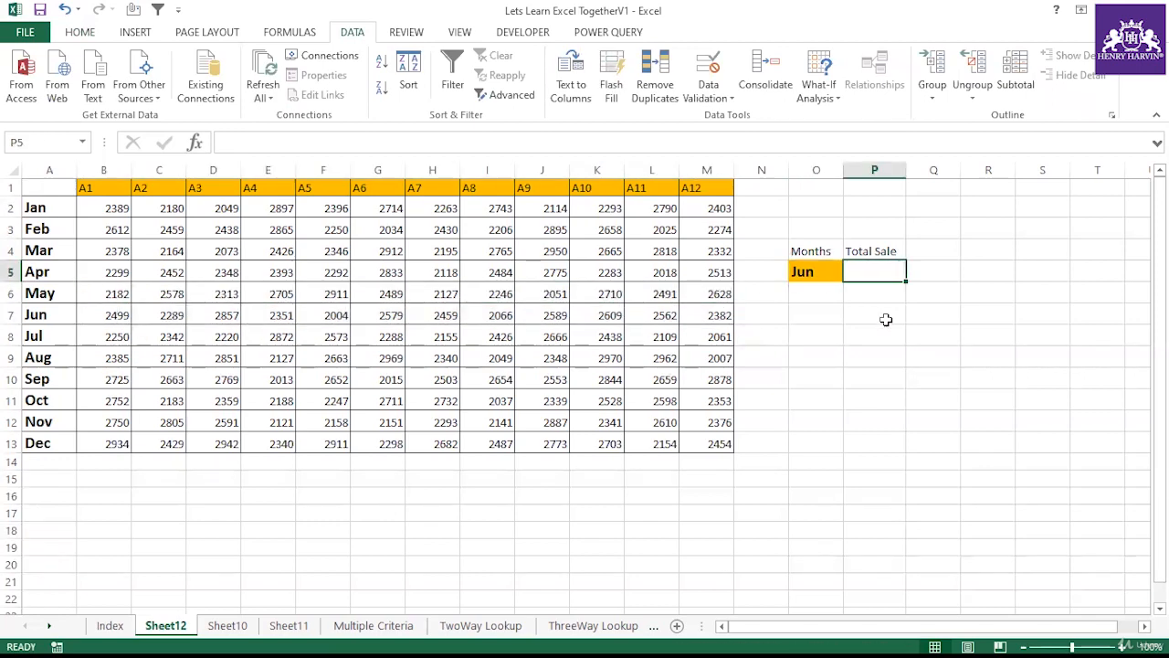
text(=V)
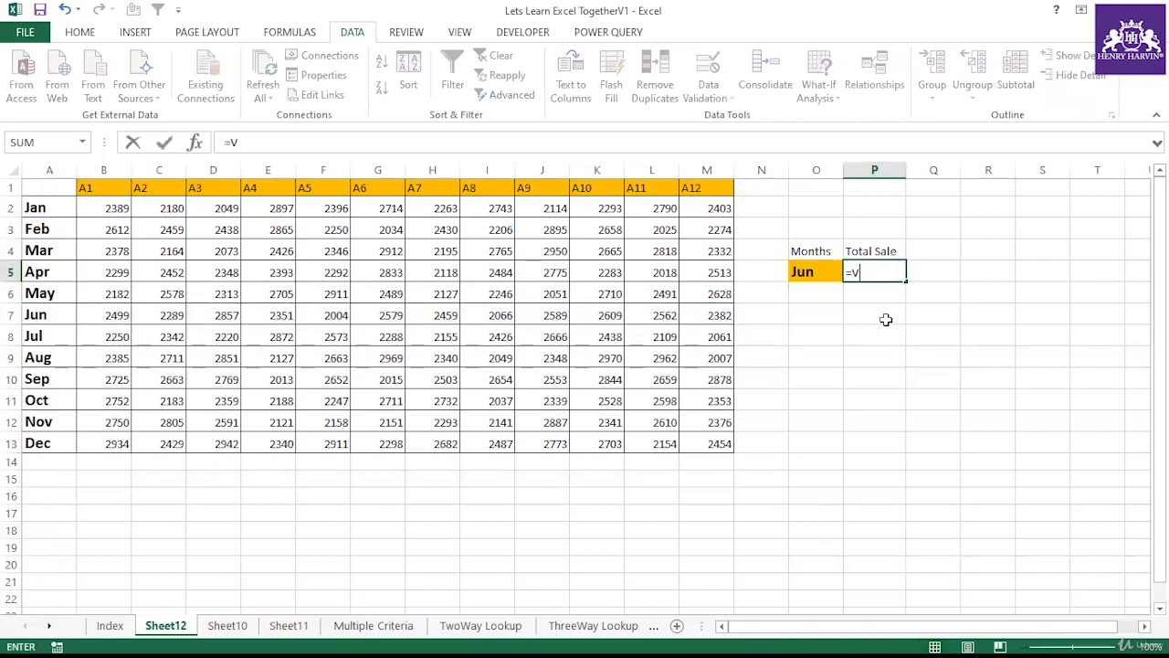
text(lo)
double_click(886, 292)
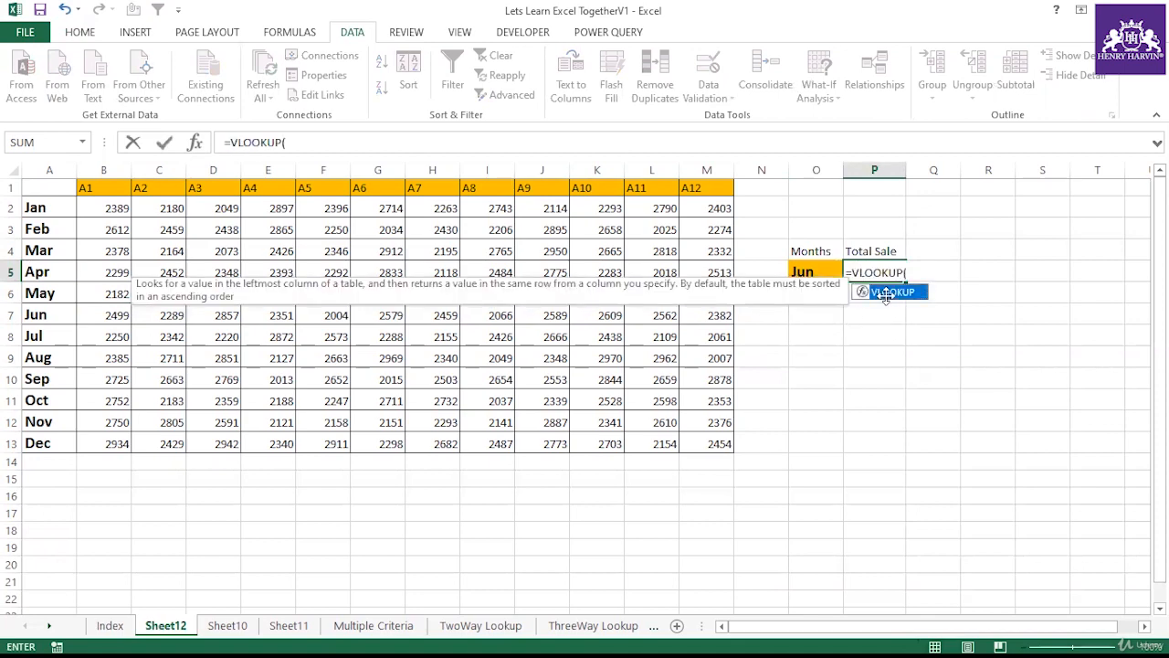
click(818, 271)
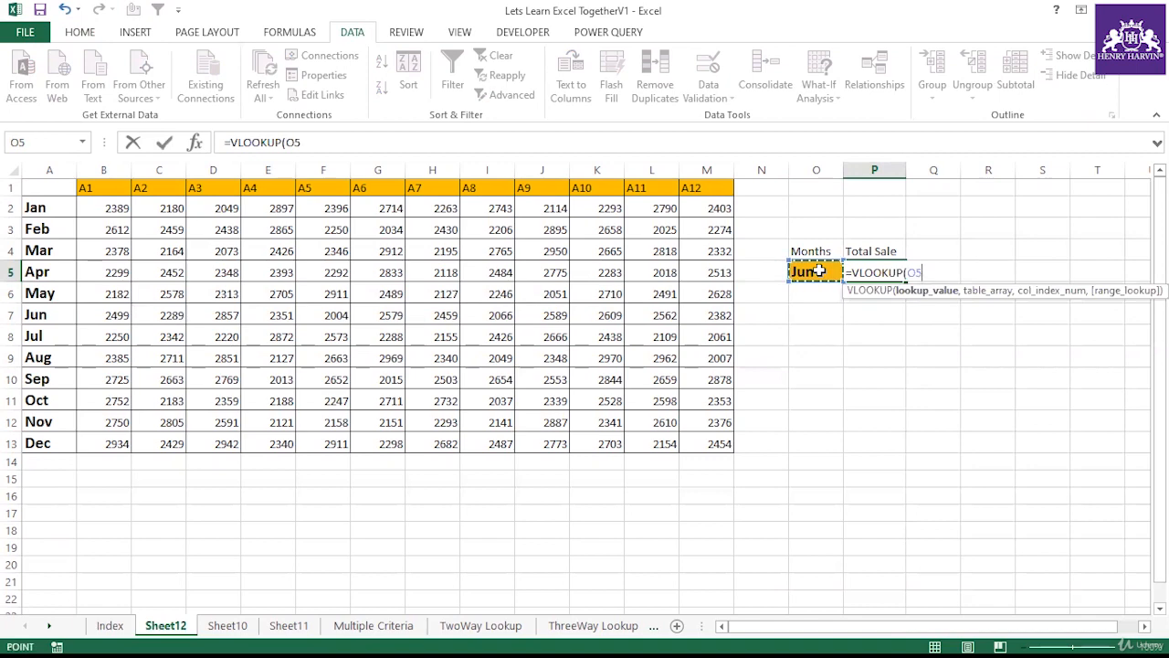
text(,)
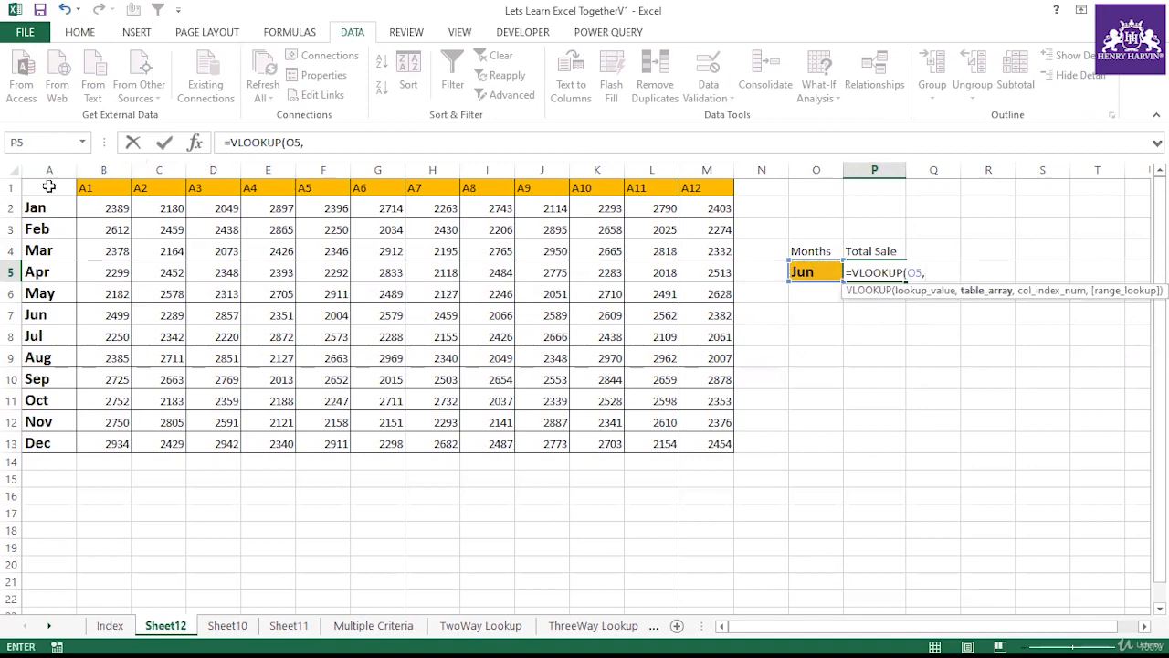
drag(50, 185, 669, 439)
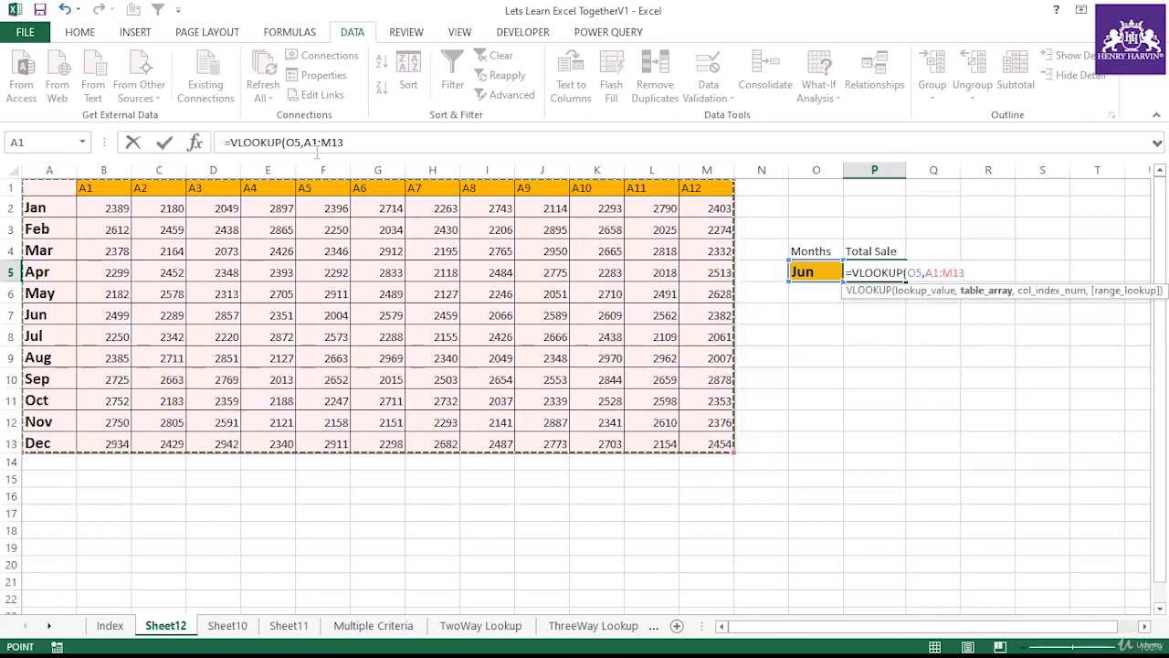
Step: Make the table range absolute and finish with column array {2,3,4,5,6,7,8,9,10,11,12,13} and exact match 0
drag(304, 141, 345, 141)
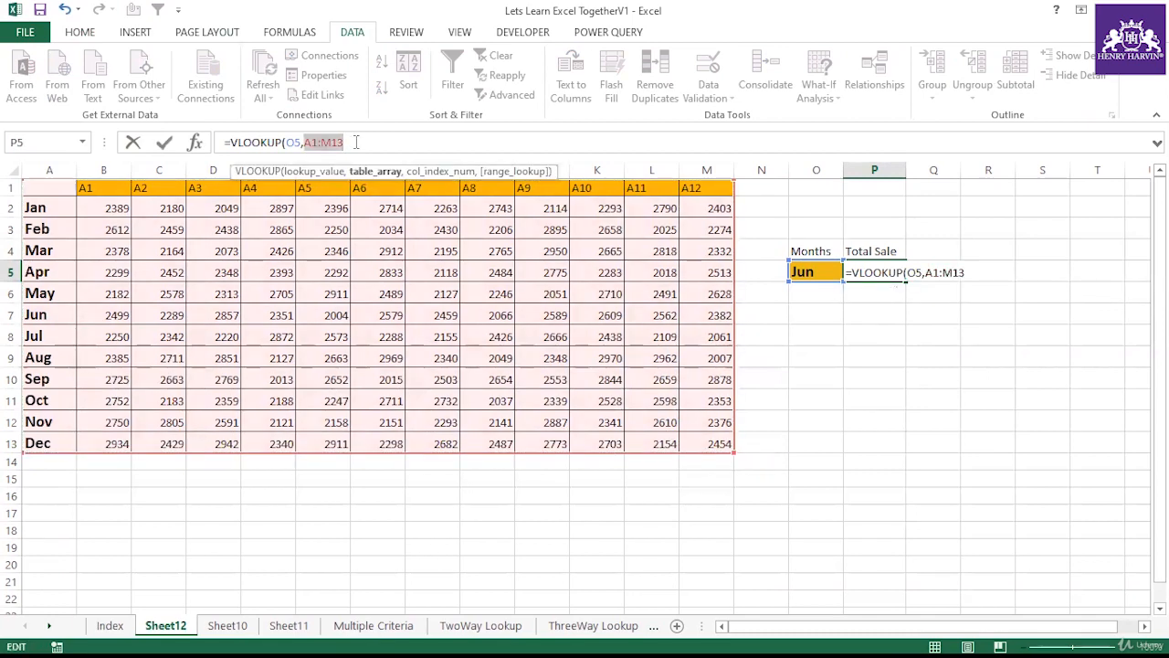
key(F4)
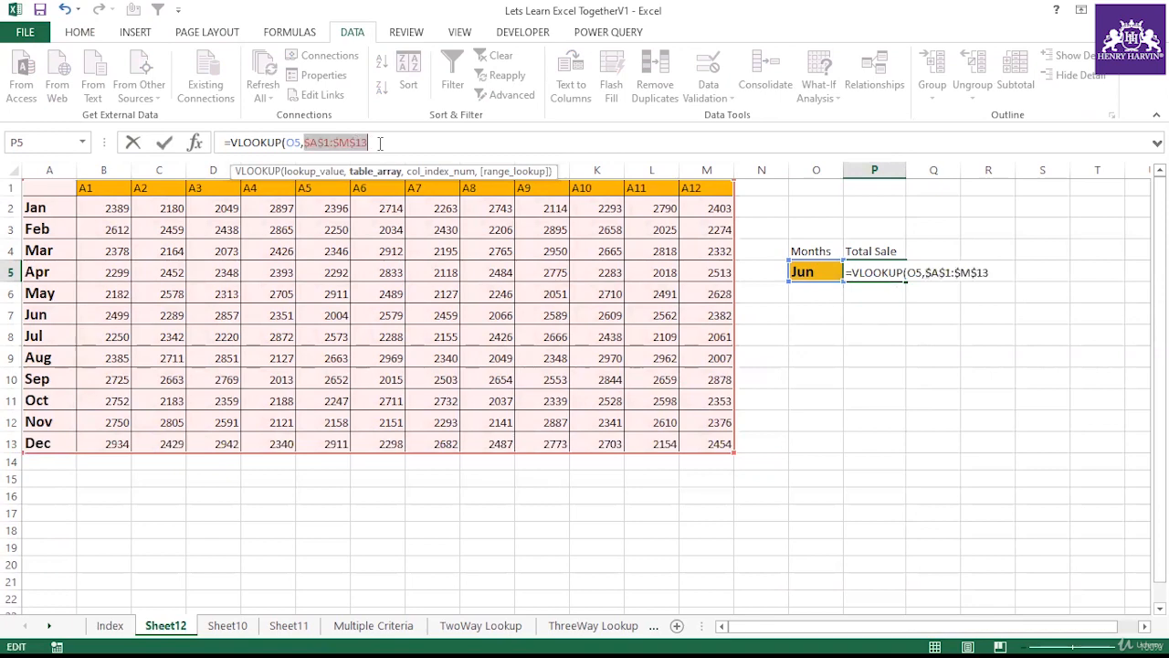
click(380, 143)
text(,{)
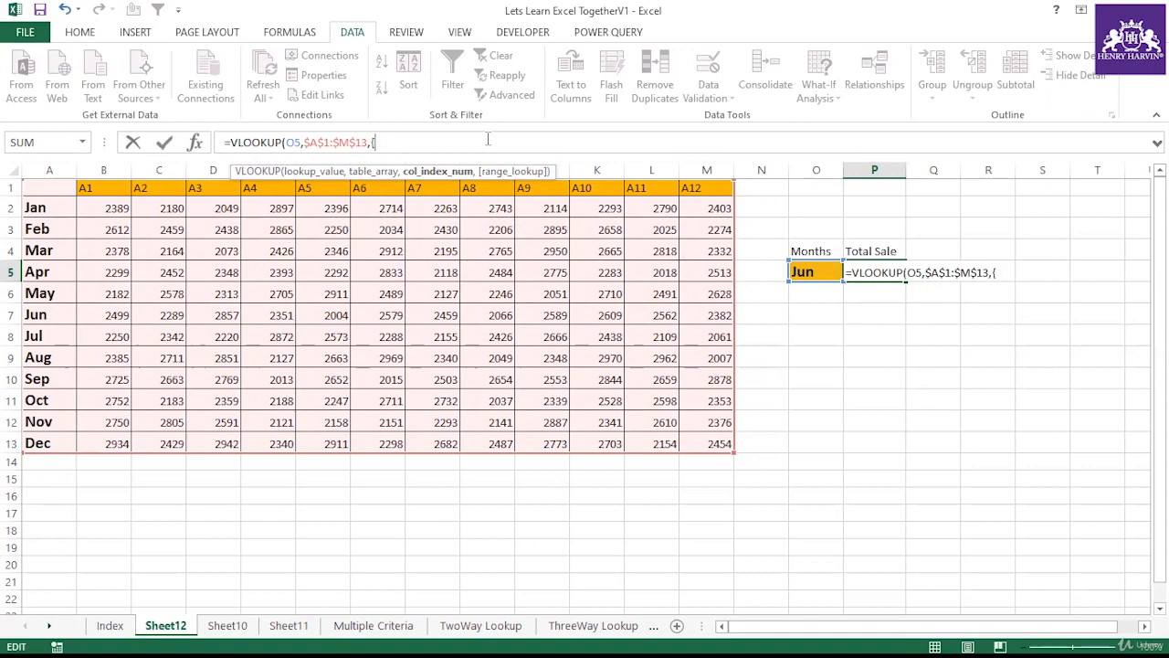
text(,3,4,5,6,7,8,9,10,11,12,13)
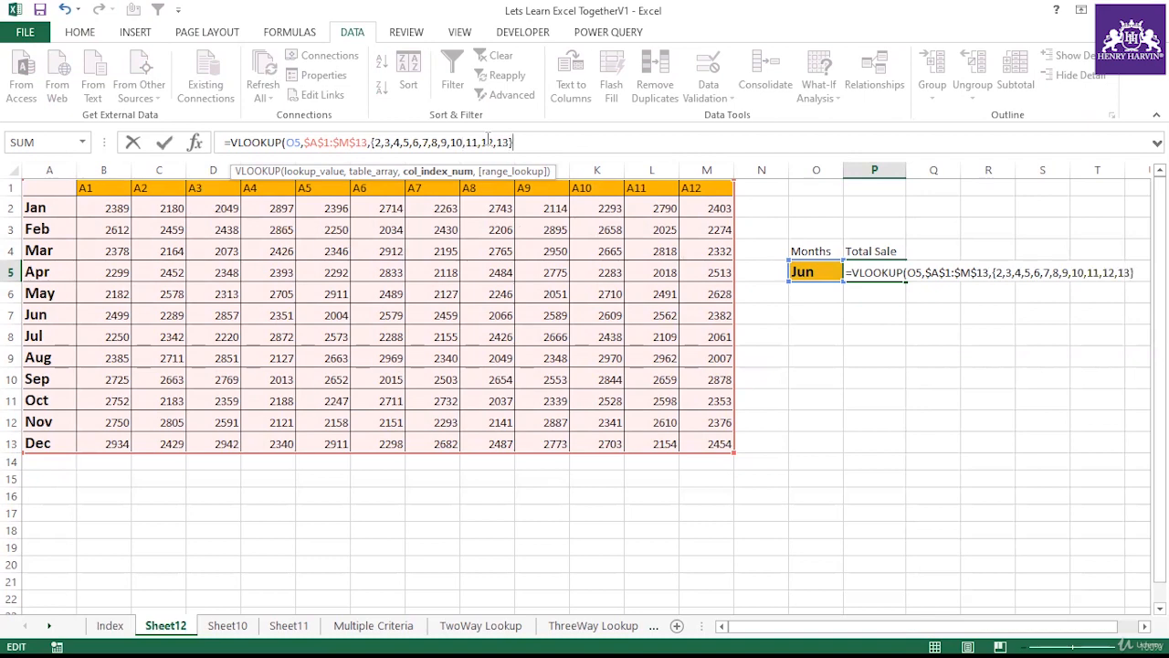
text(,0))
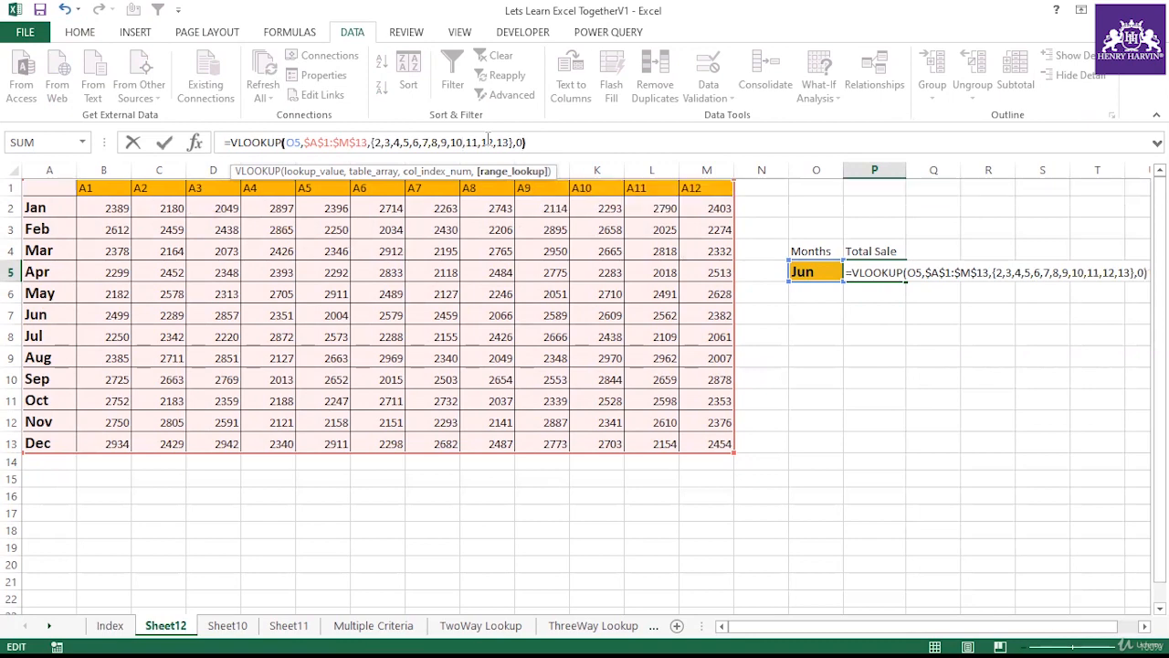
key(Return)
Step: Evaluate the whole P5 formula in place to inspect the returned array, then cancel the edit
click(893, 268)
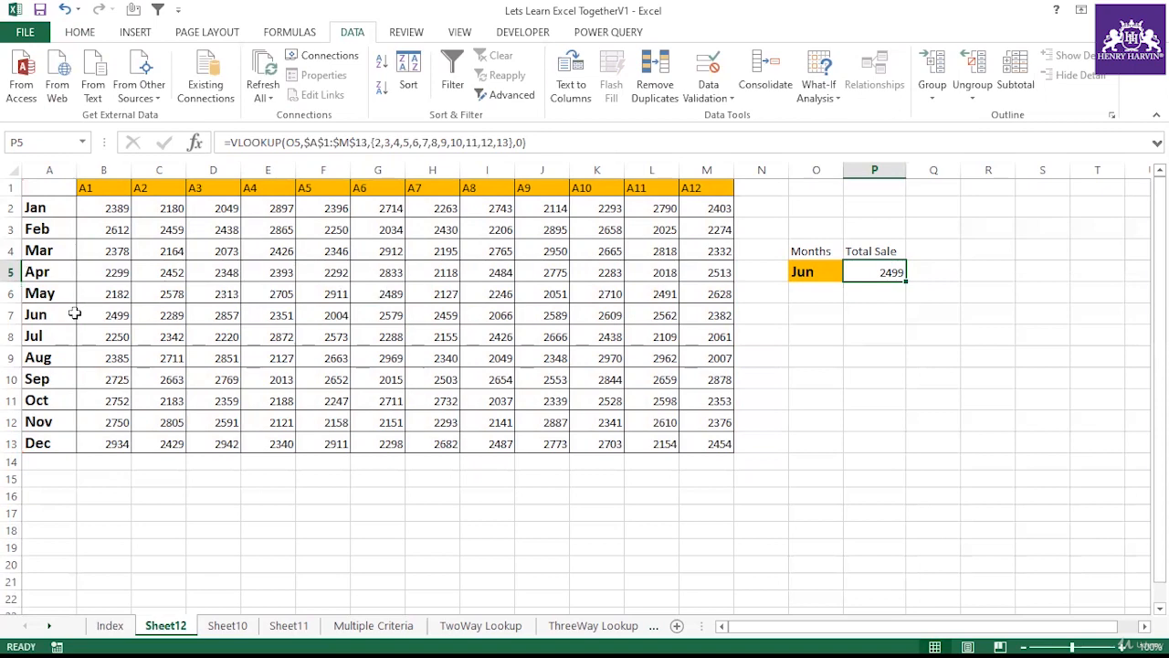
drag(230, 141, 552, 140)
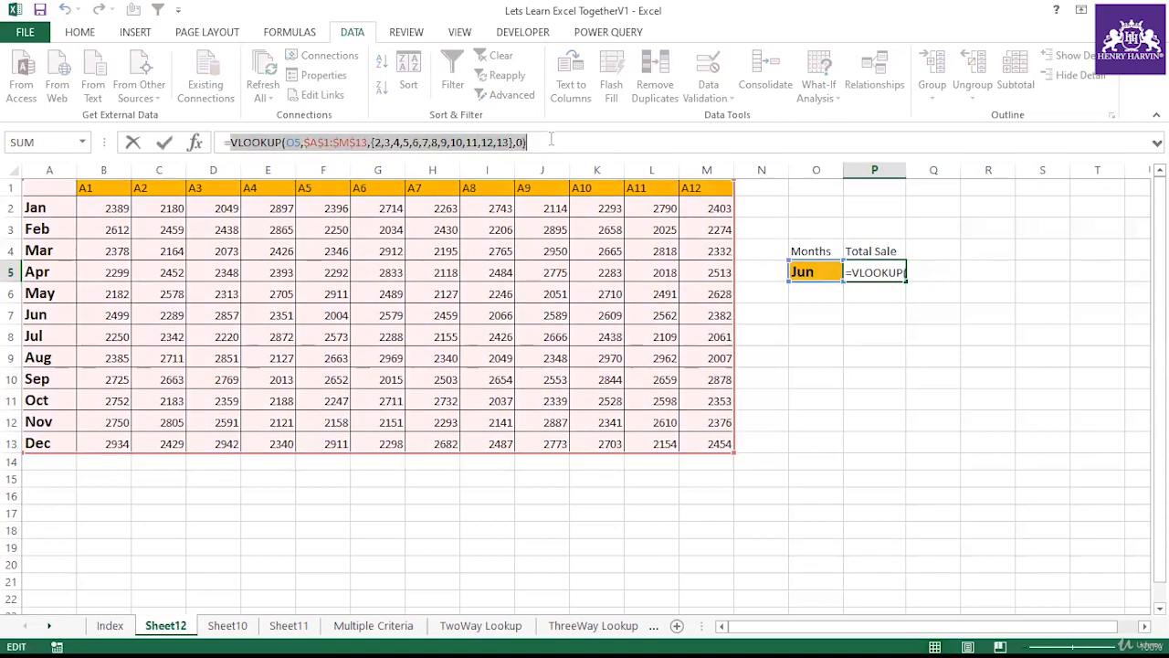
key(F9)
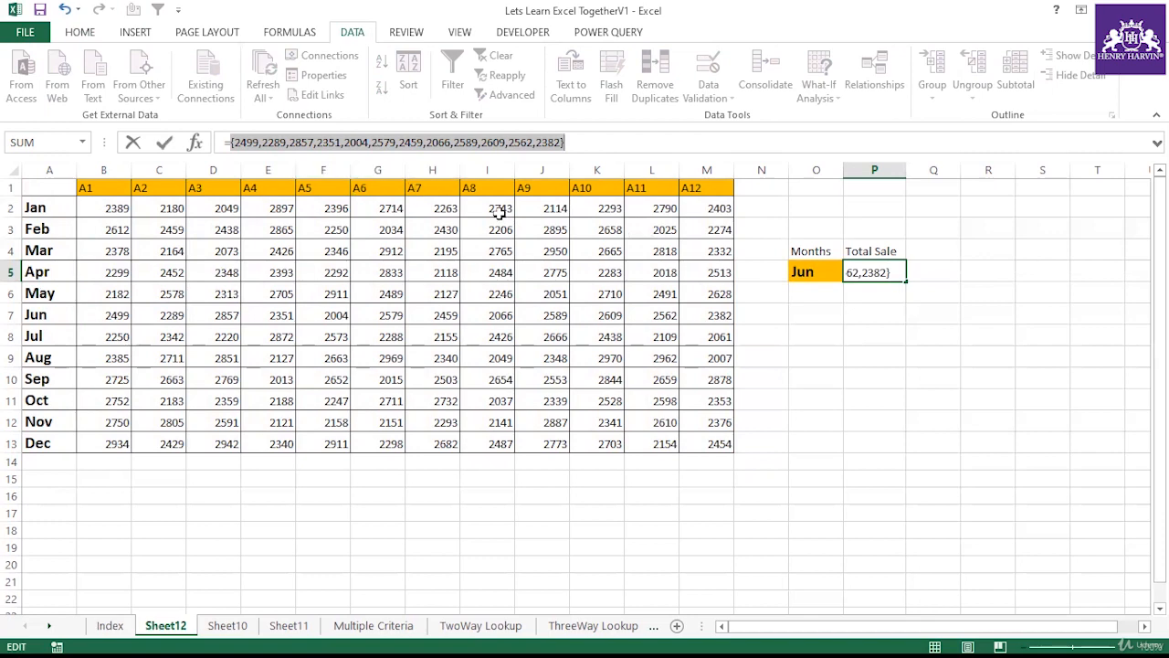
key(Escape)
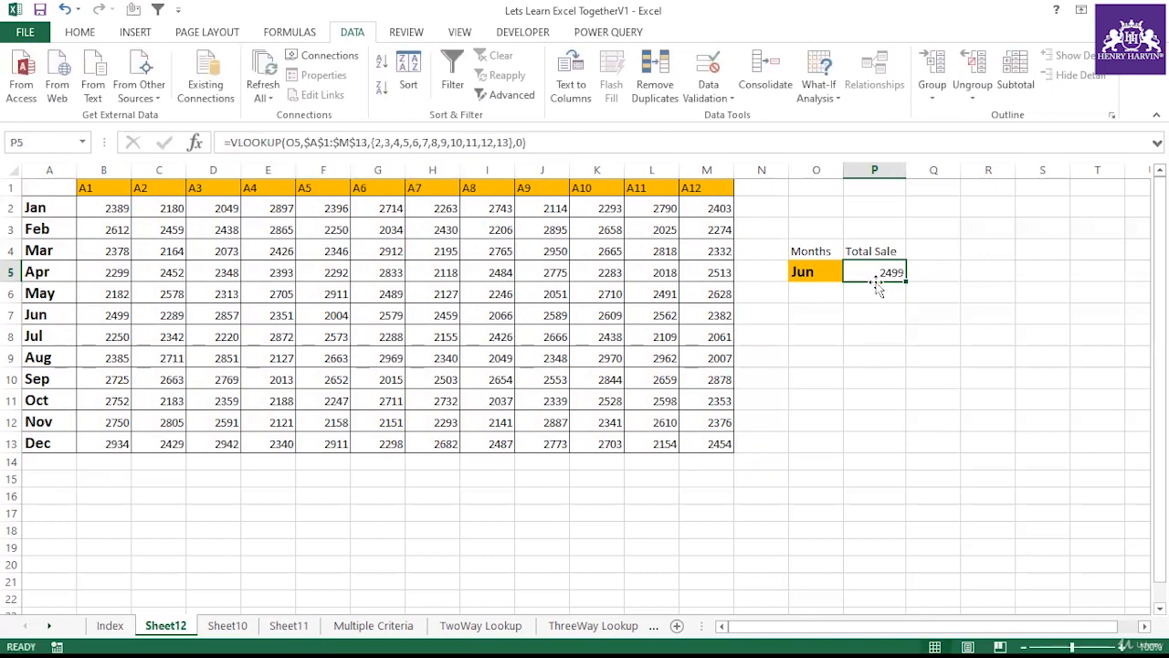
Step: Wrap the P5 VLOOKUP formula in SUMPRODUCT, then select the Jun row's values to compare their total
click(233, 143)
text(Sum)
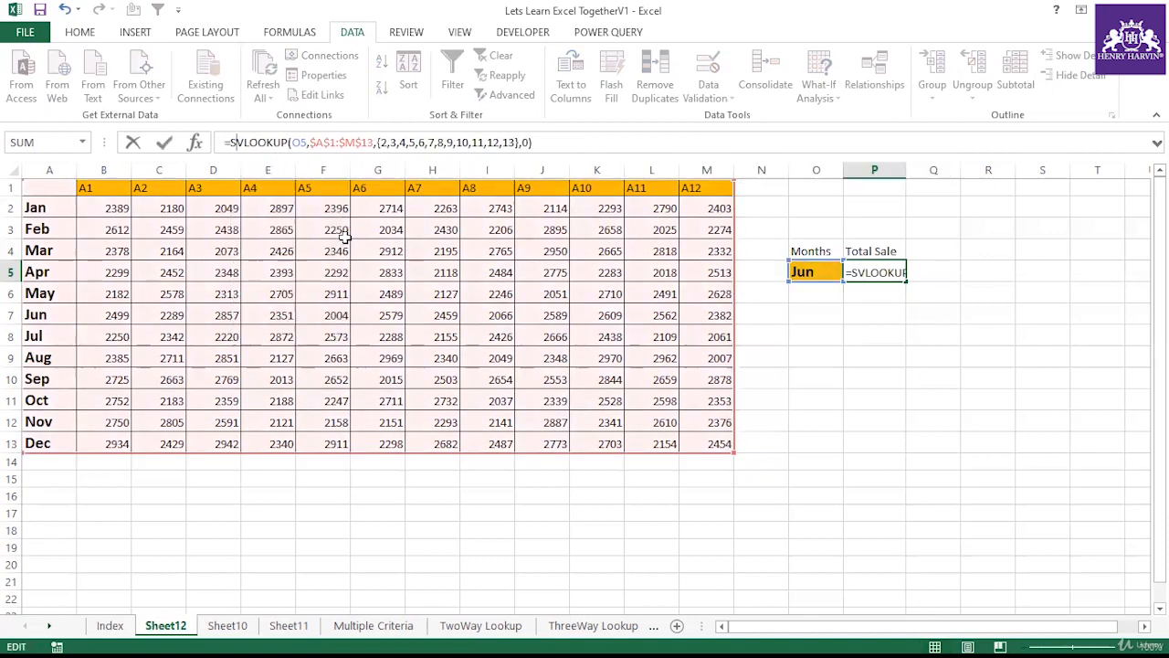
double_click(300, 218)
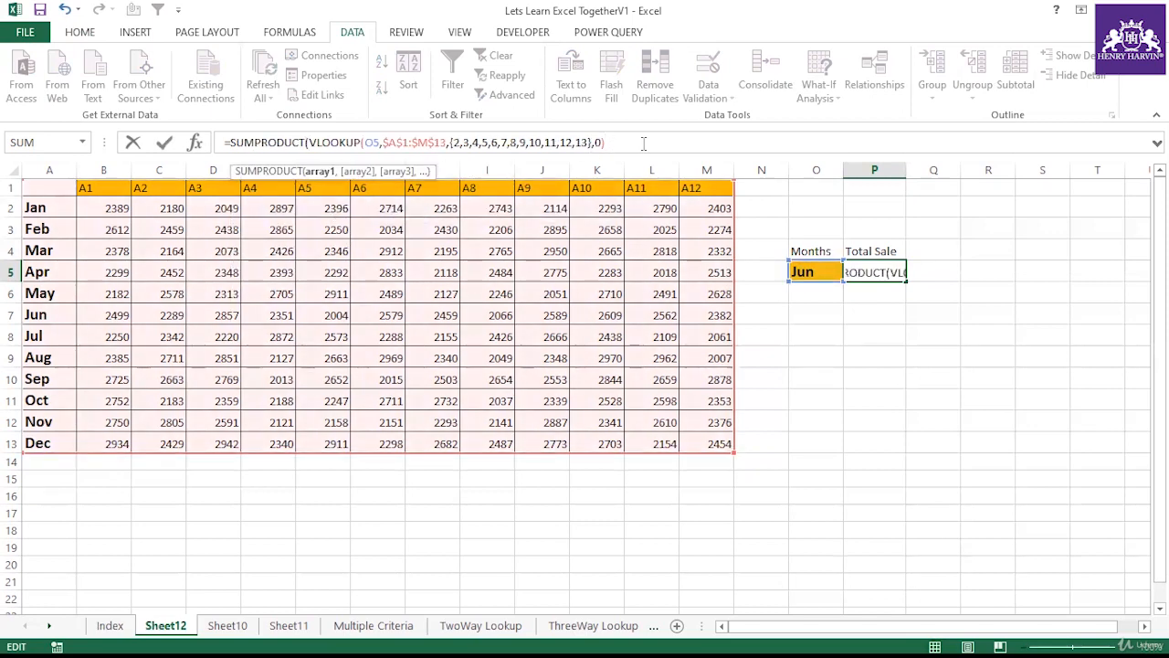
key(Return)
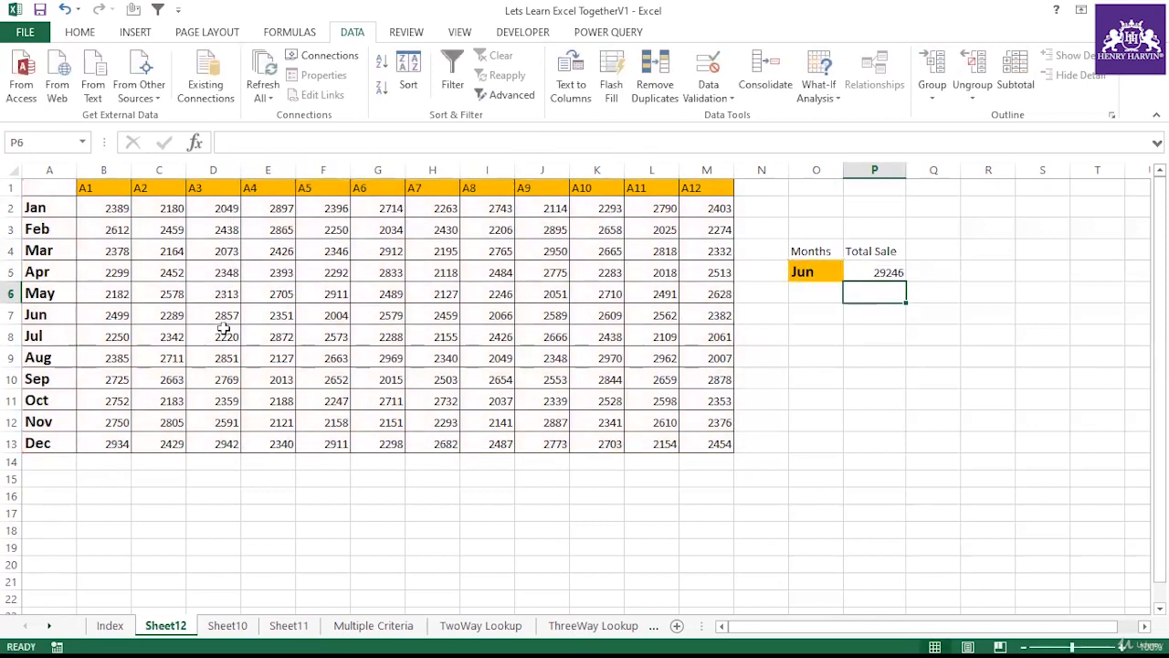
drag(123, 310, 706, 315)
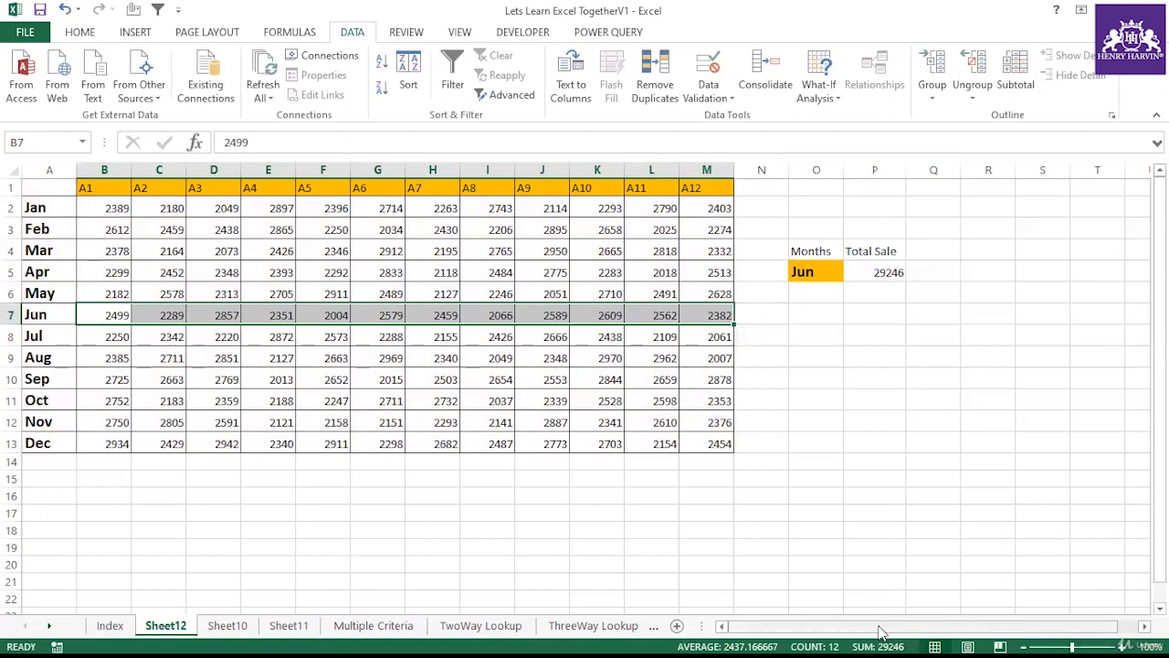
Step: Pick Jul in the O5 month dropdown and select the Jul row's values to compare with P5
click(833, 272)
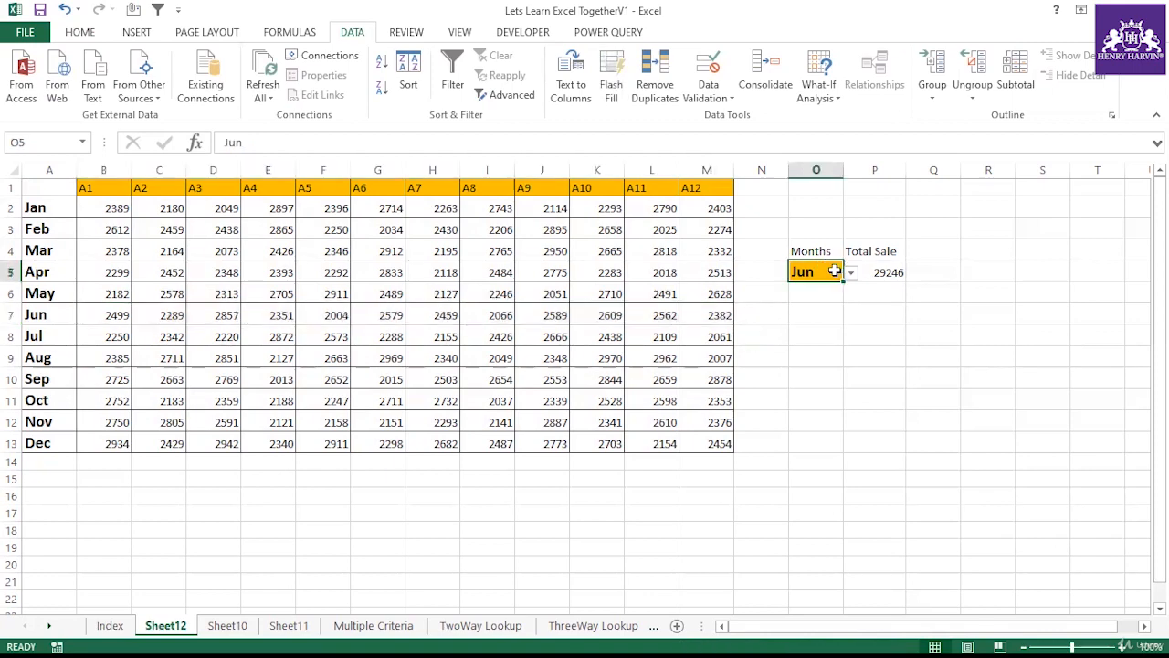
click(851, 272)
click(828, 316)
drag(110, 331, 720, 338)
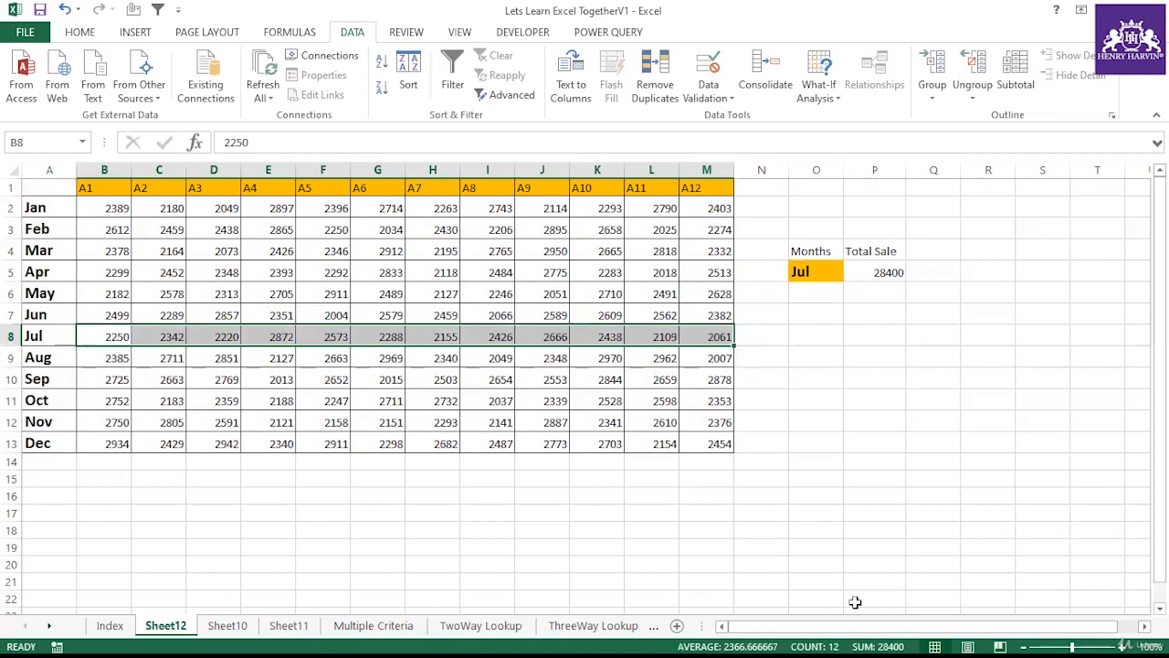
click(879, 271)
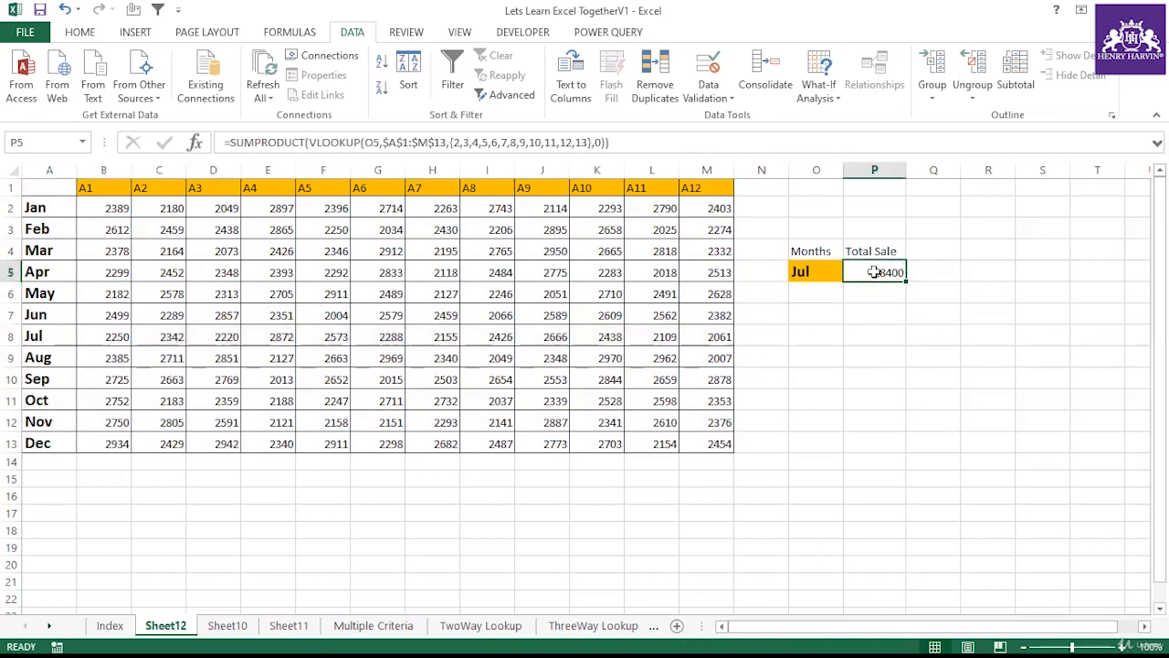
Step: Pick Nov in the O5 month dropdown and select the Nov row's values to compare with P5
click(822, 270)
click(851, 273)
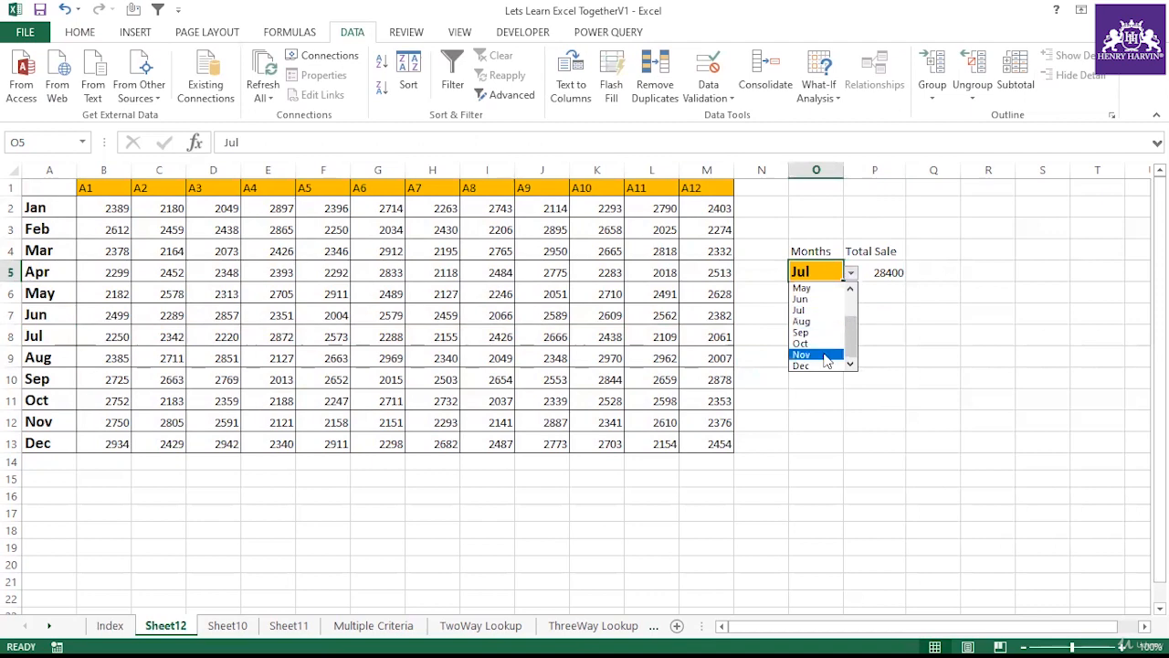
click(826, 354)
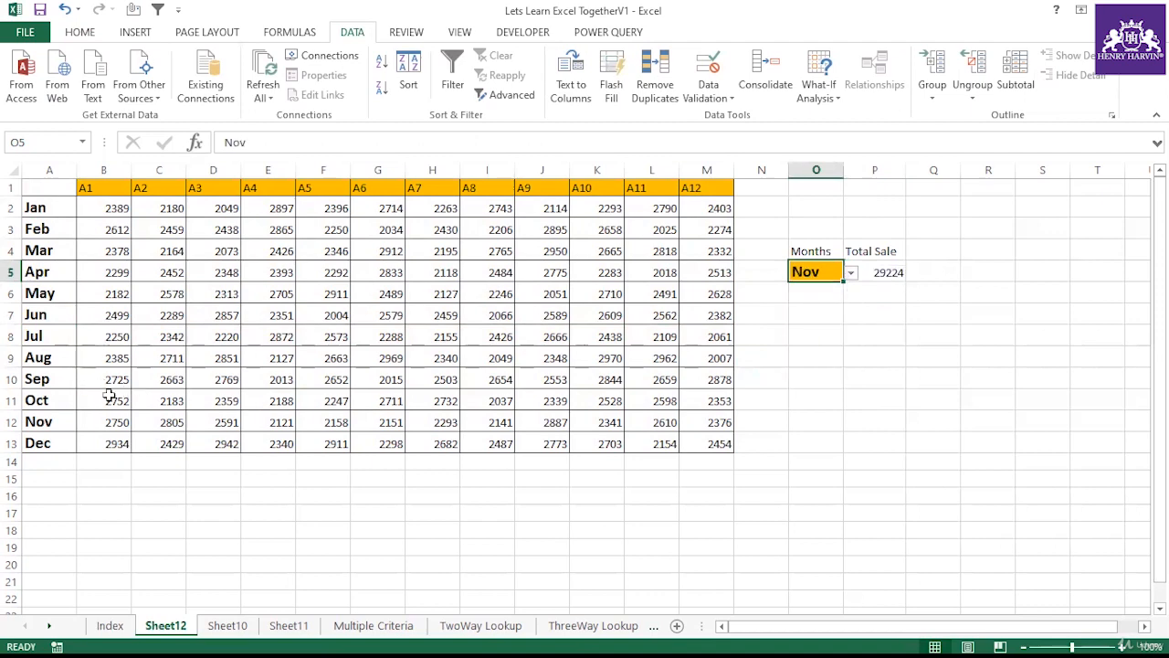
drag(109, 418, 703, 421)
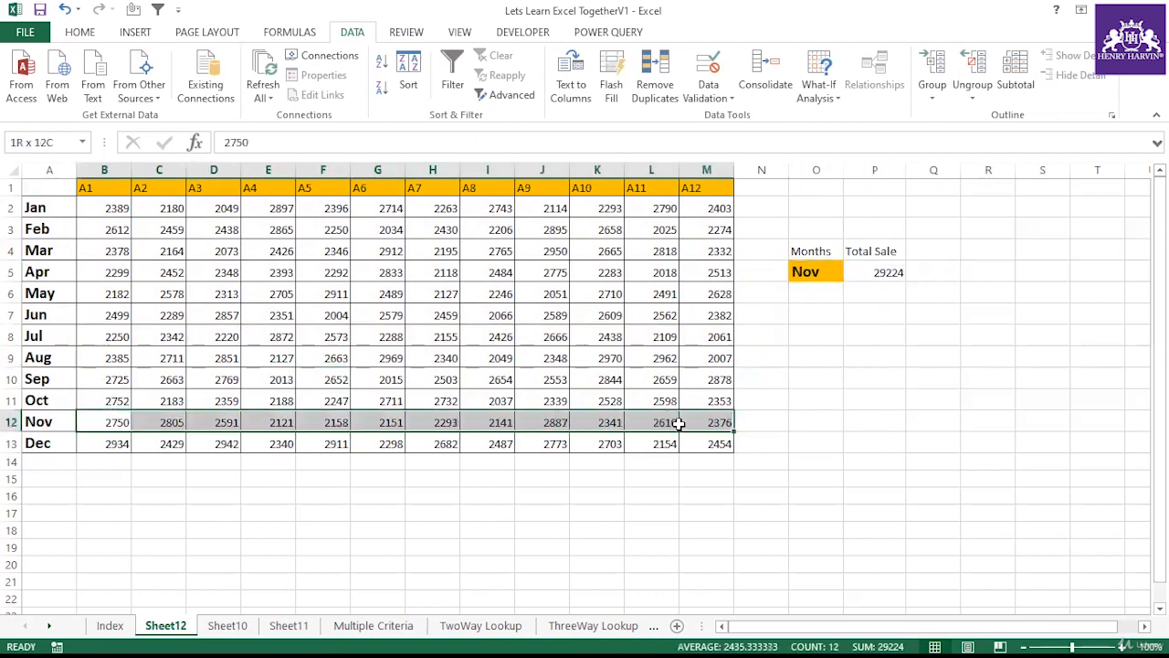
click(893, 271)
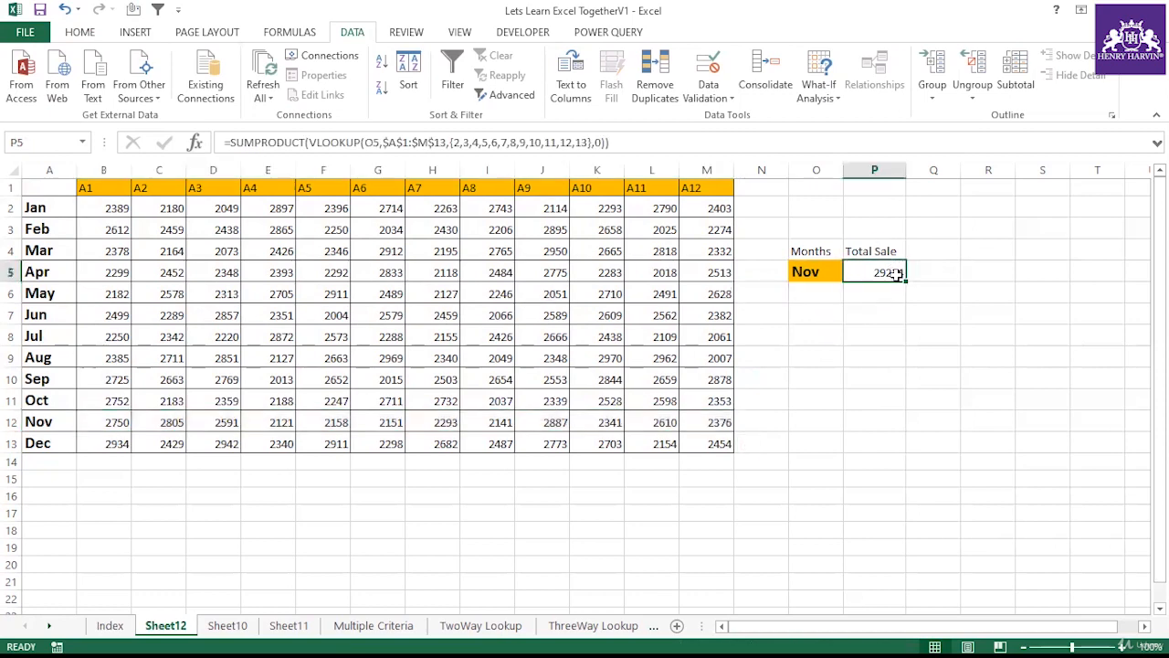
click(856, 312)
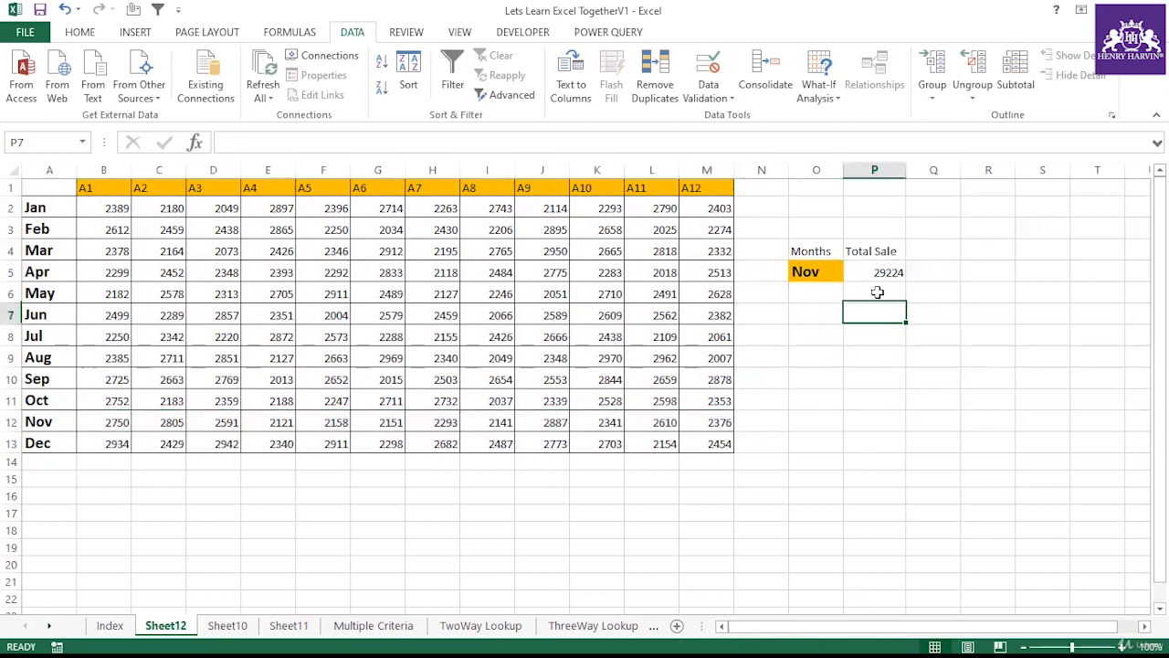
click(889, 274)
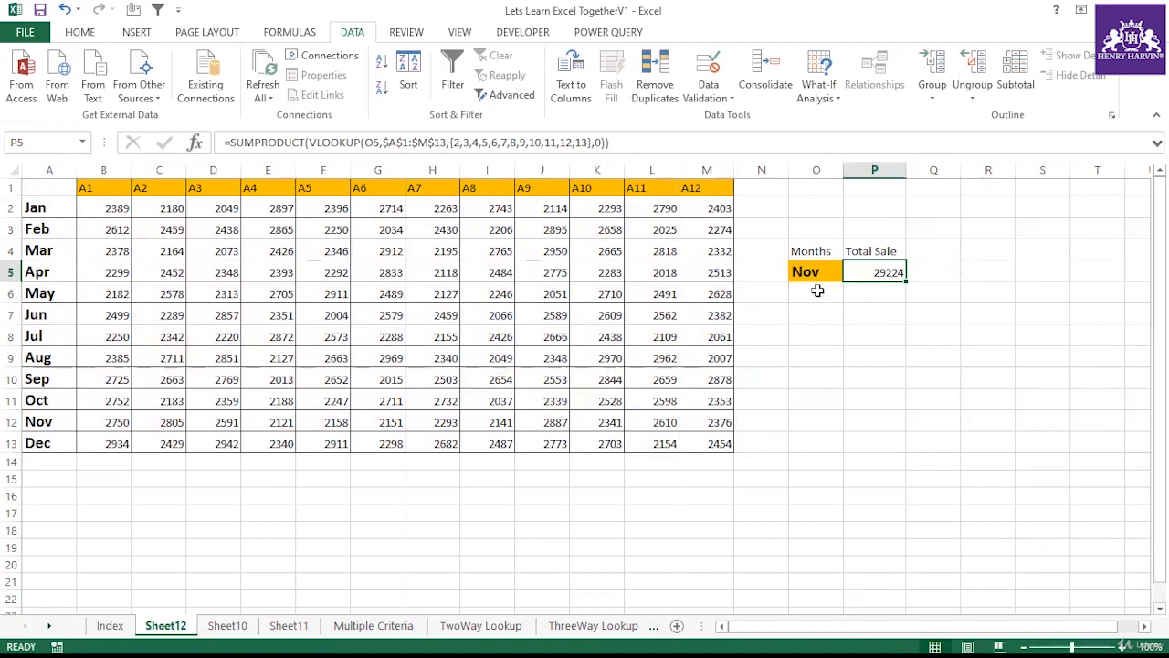
click(816, 290)
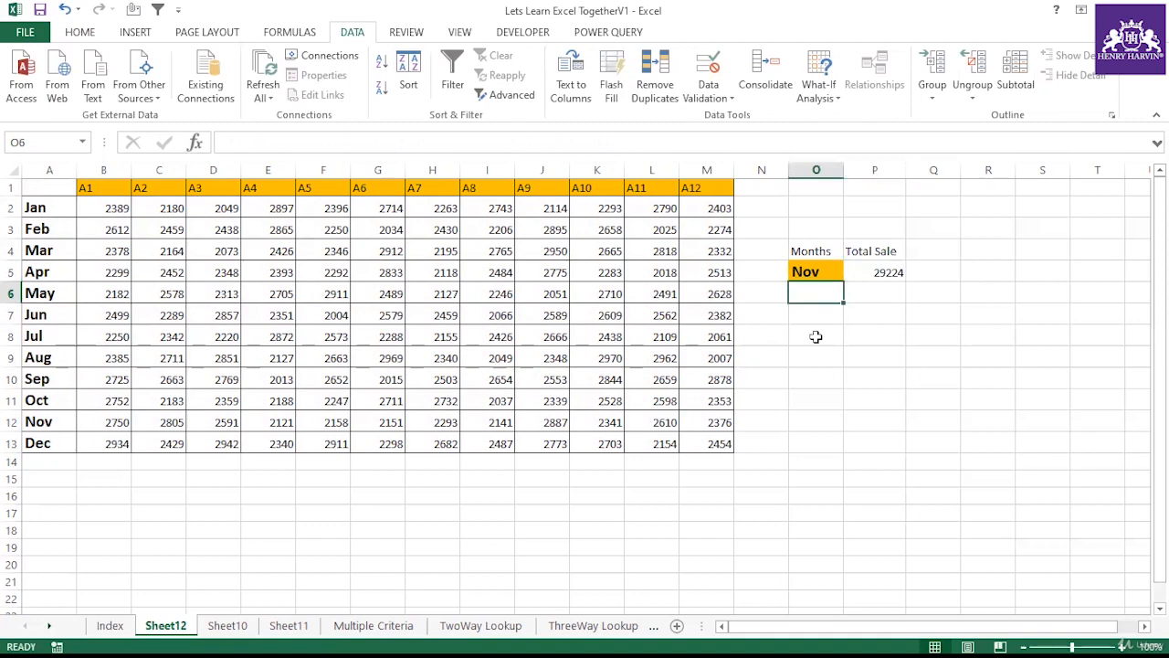
Step: Enter the label Index Function in O8 and widen column O to fit it
click(817, 334)
text(Index)
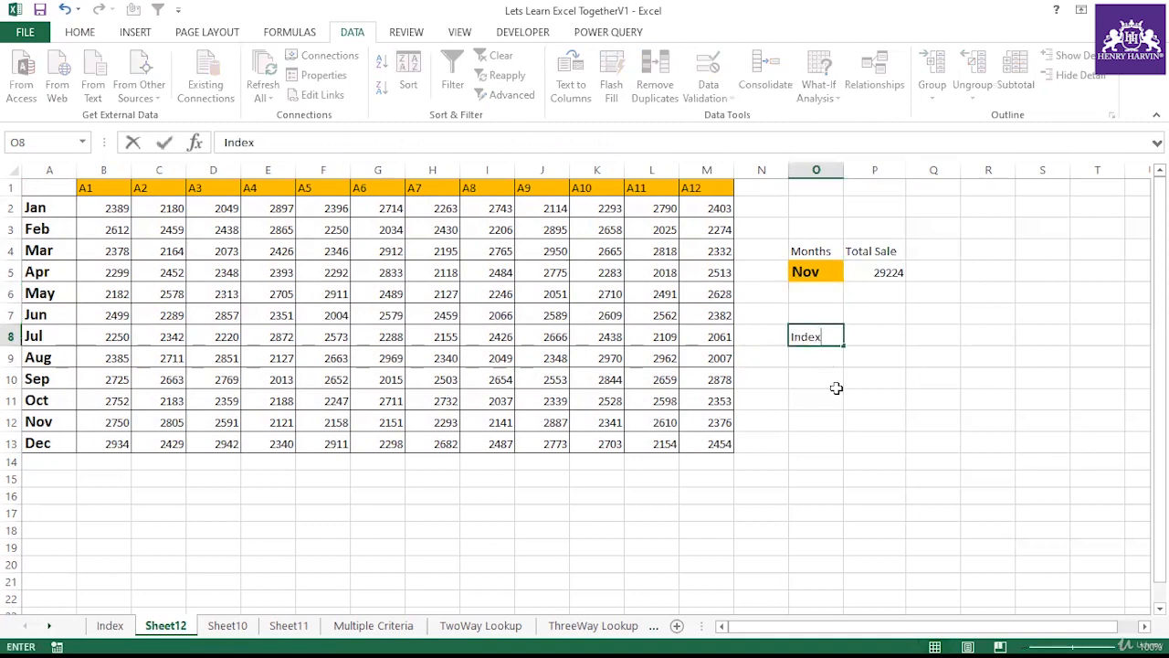
text( Function)
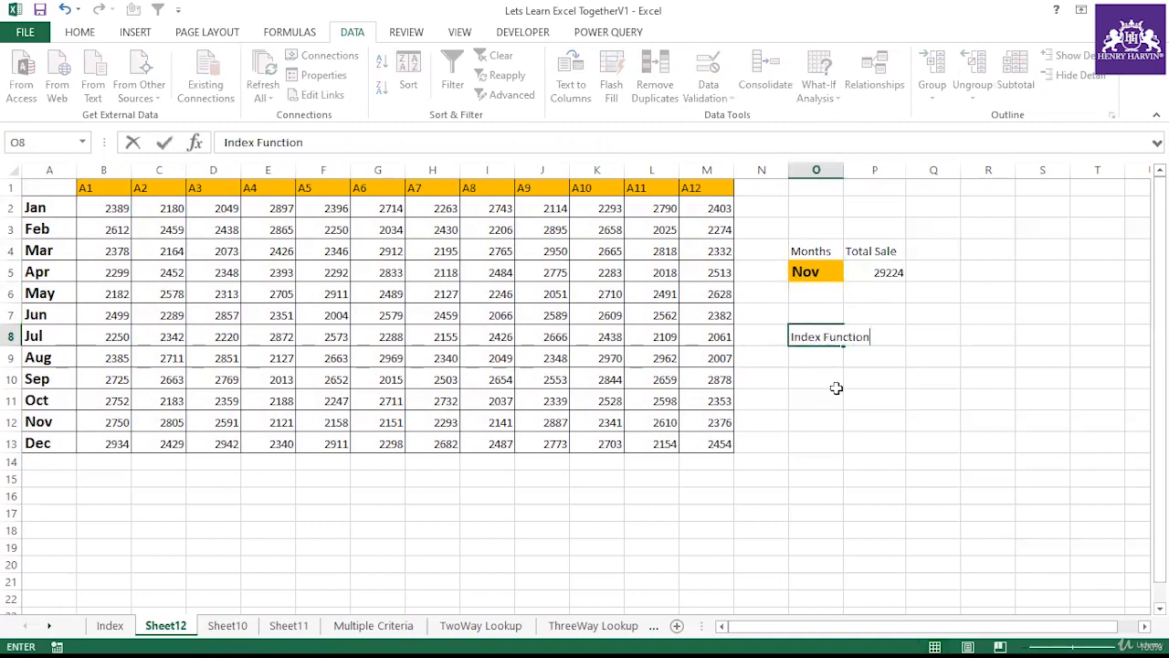
click(832, 399)
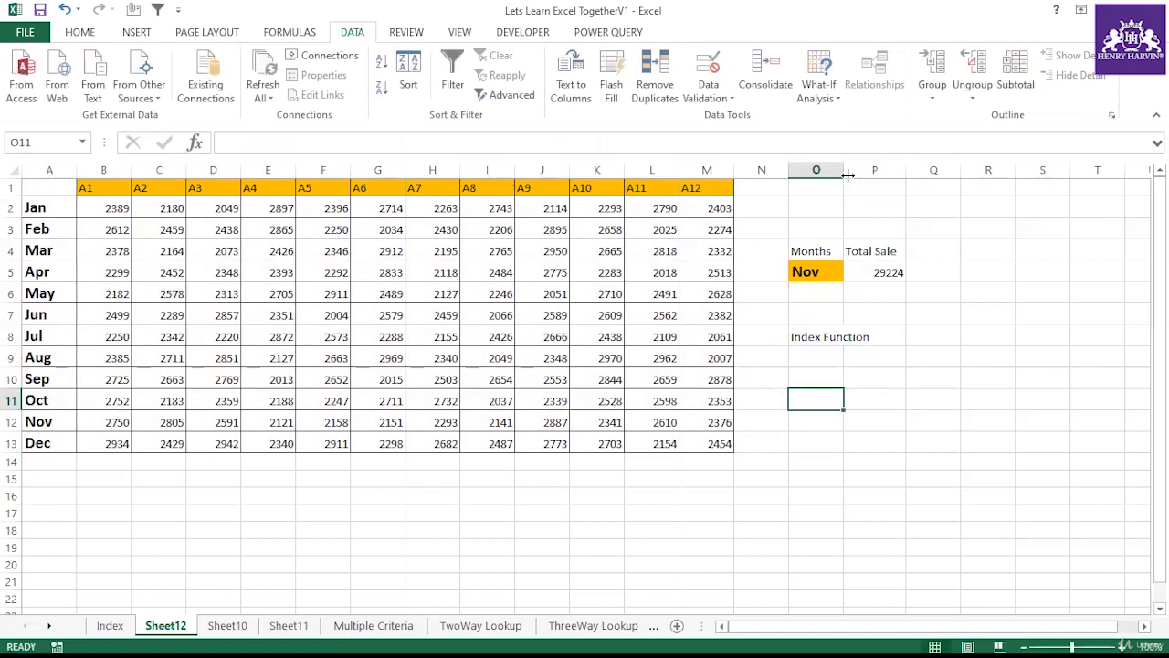
drag(848, 174, 874, 175)
Step: In O10, enter a MATCH formula finding O5 in A2:A13 with exact match 0
click(814, 372)
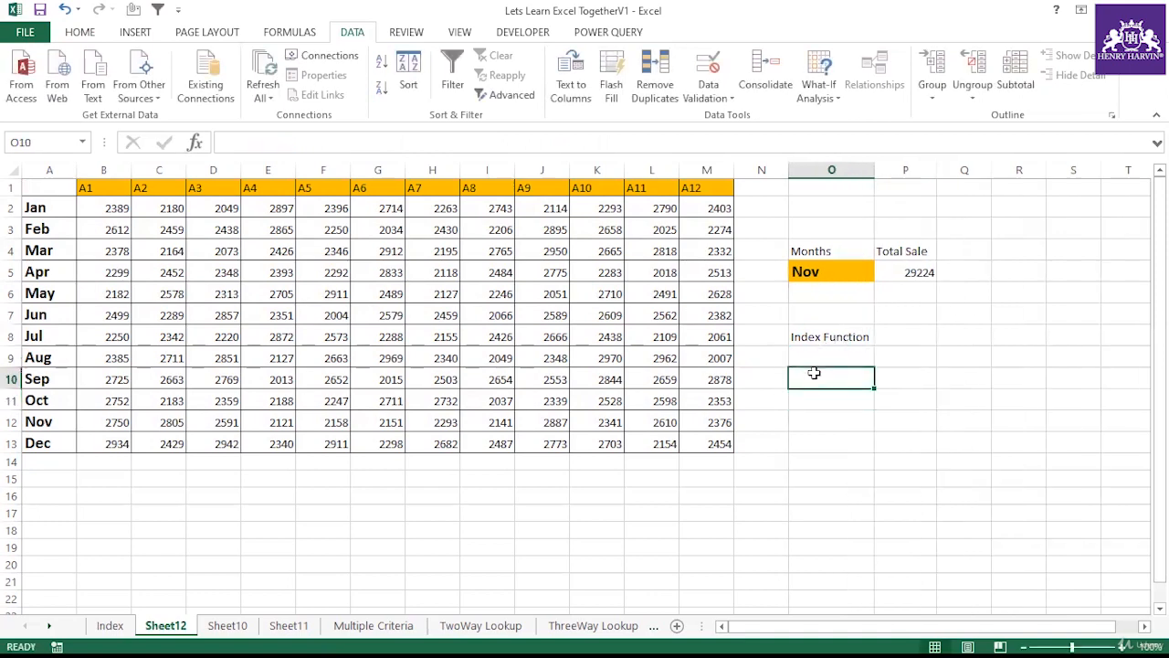
text(=)
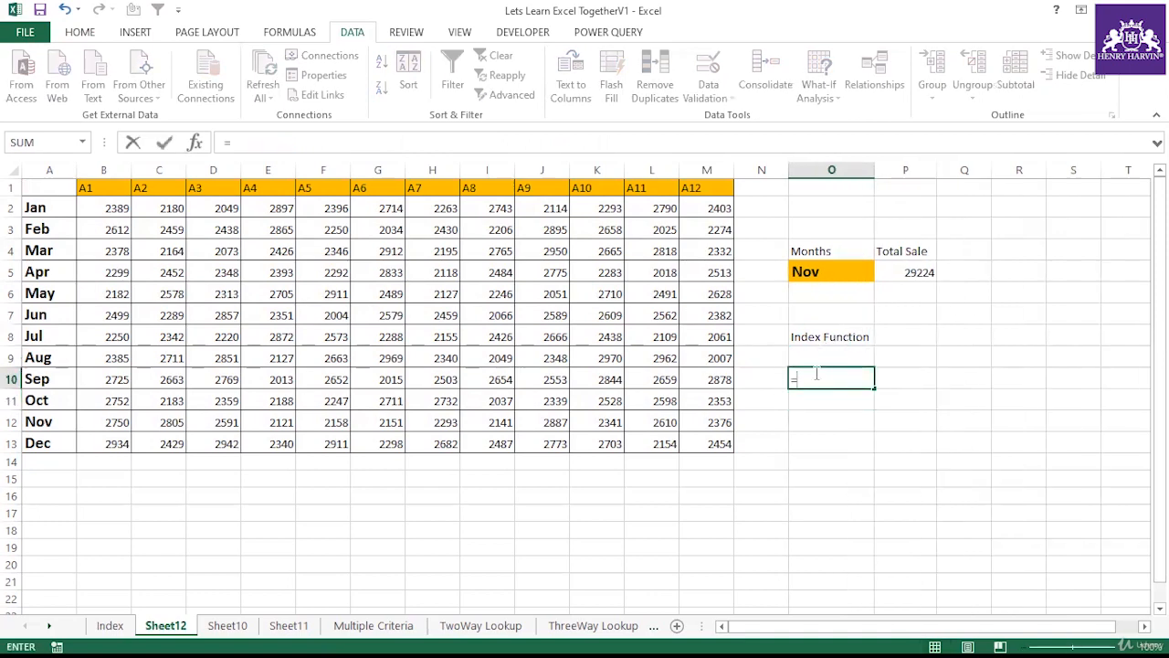
text(match()
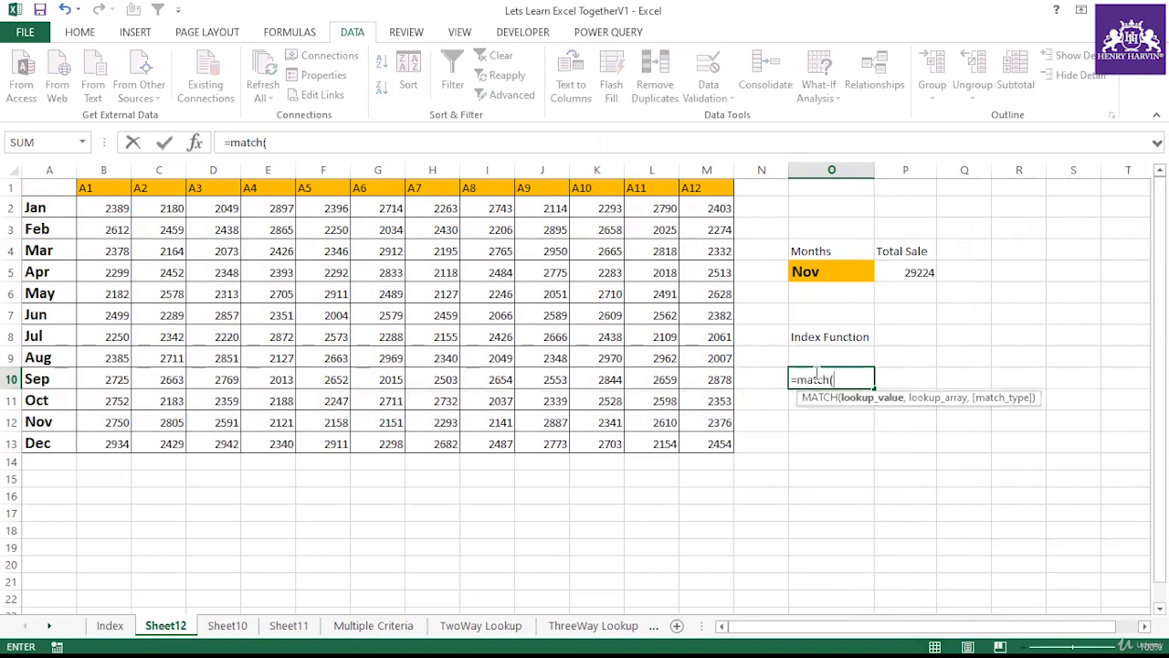
click(831, 271)
text(,)
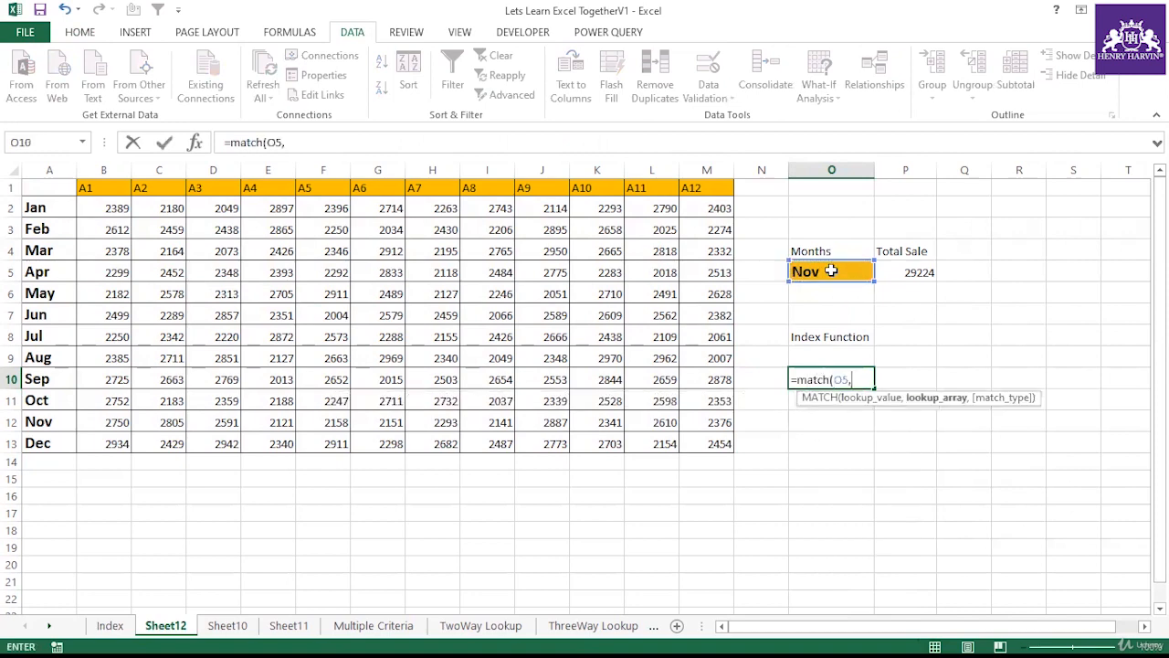
drag(55, 205, 41, 441)
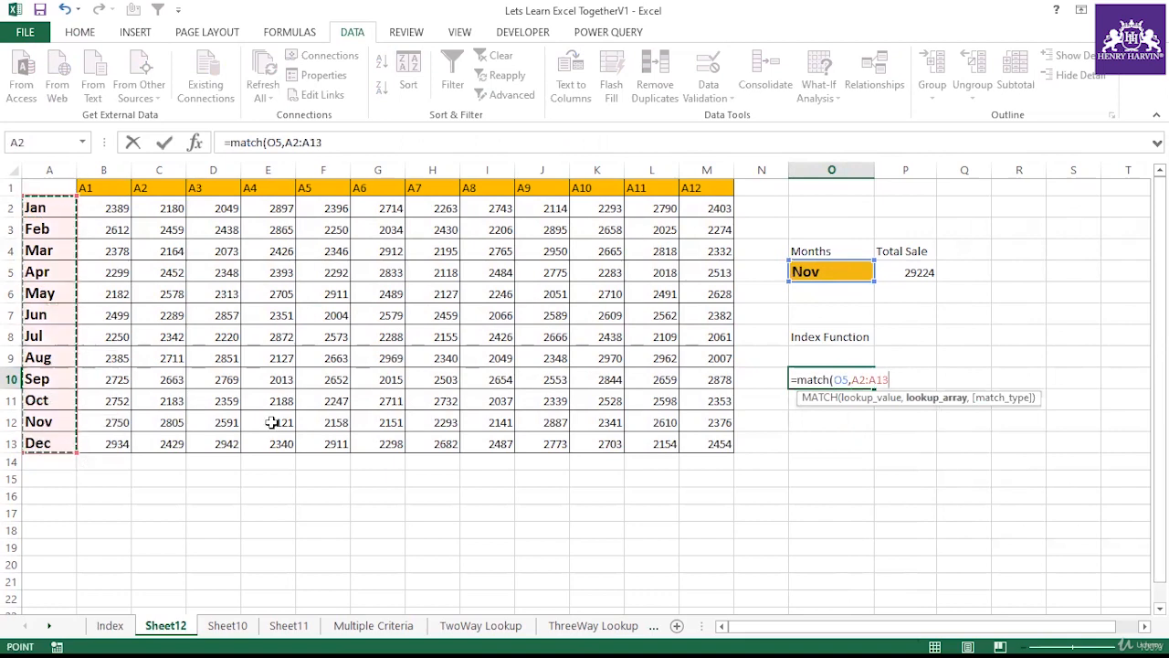
text(,0))
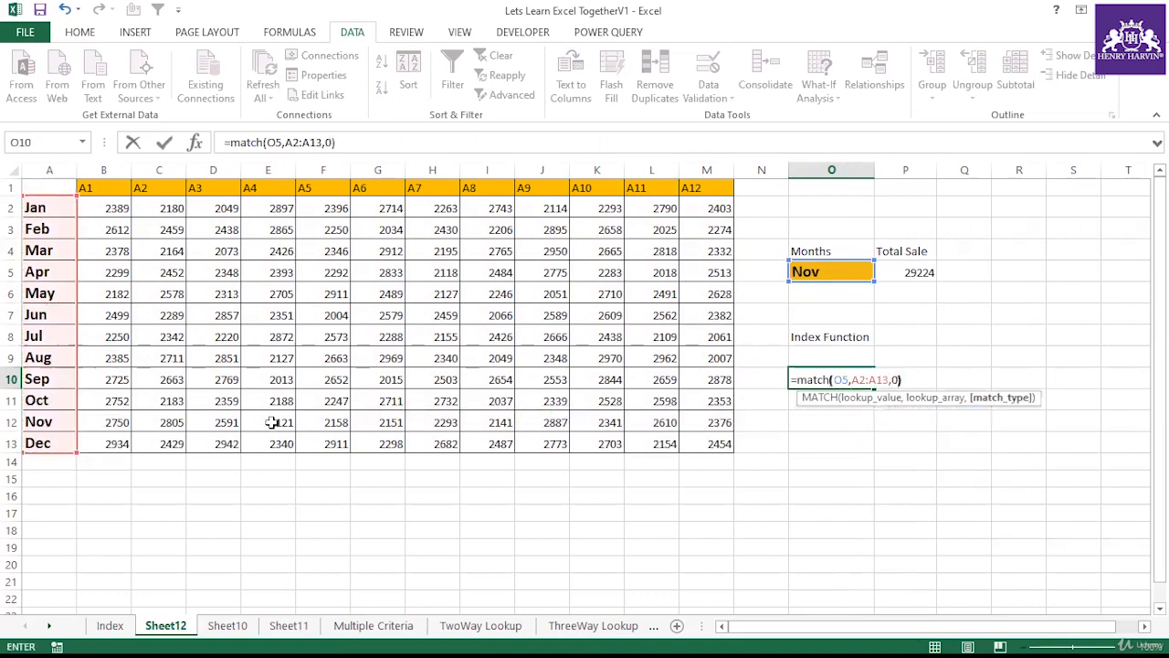
key(Return)
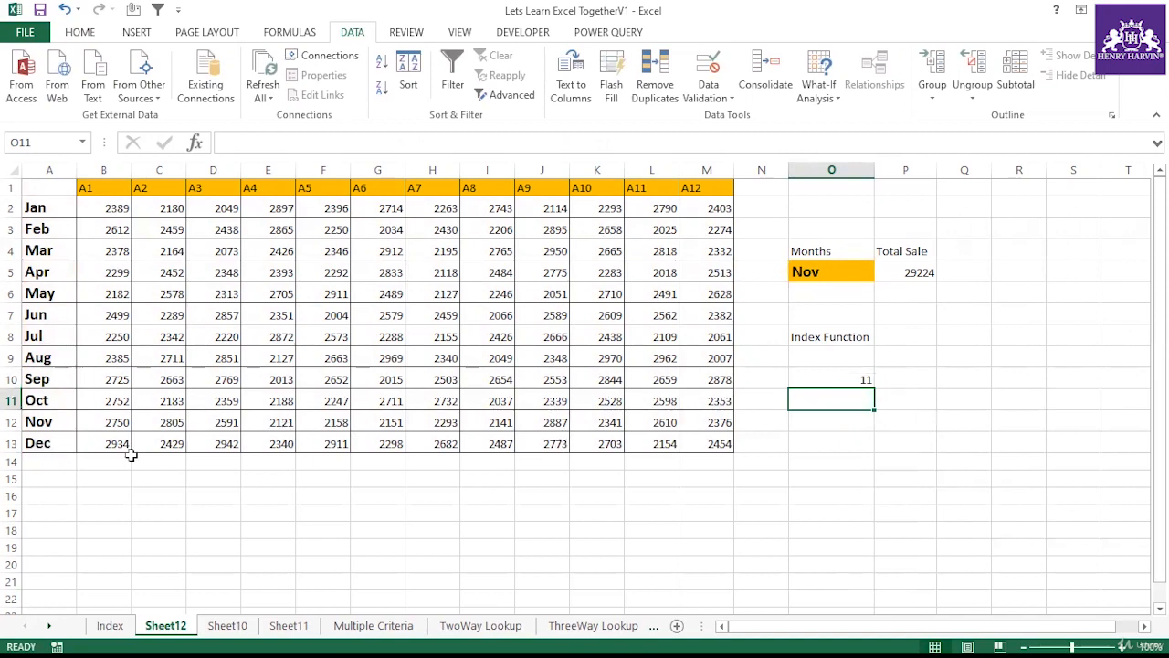
Step: Check Nov's position in the month column and the extent of the sales table
click(50, 420)
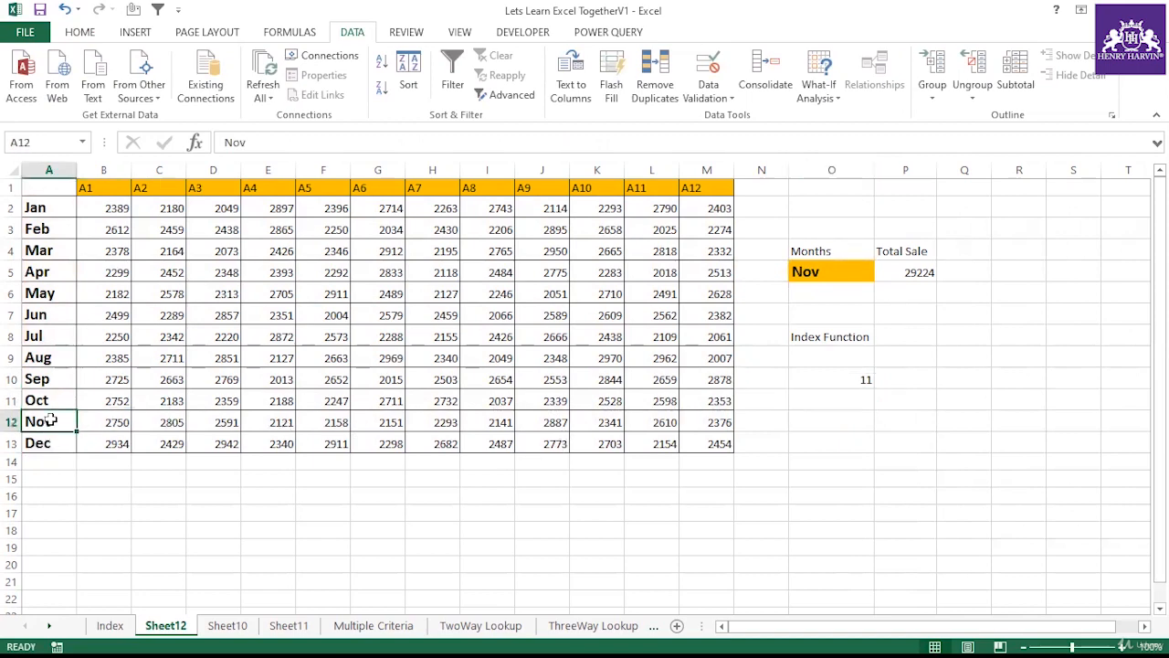
drag(46, 207, 699, 438)
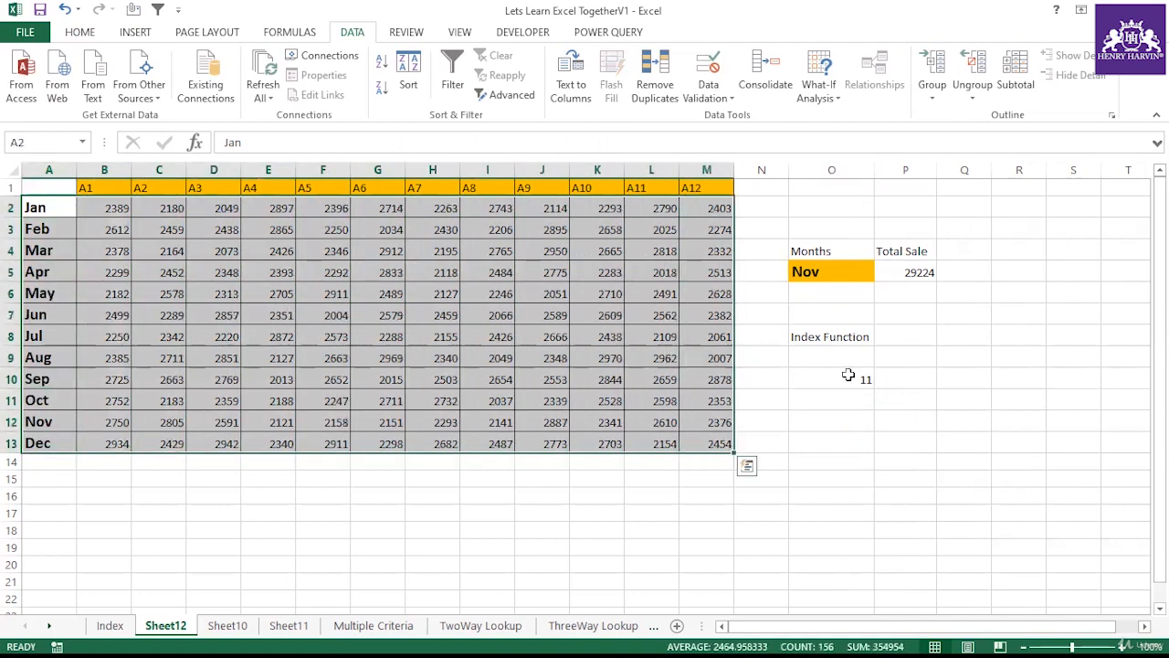
click(848, 375)
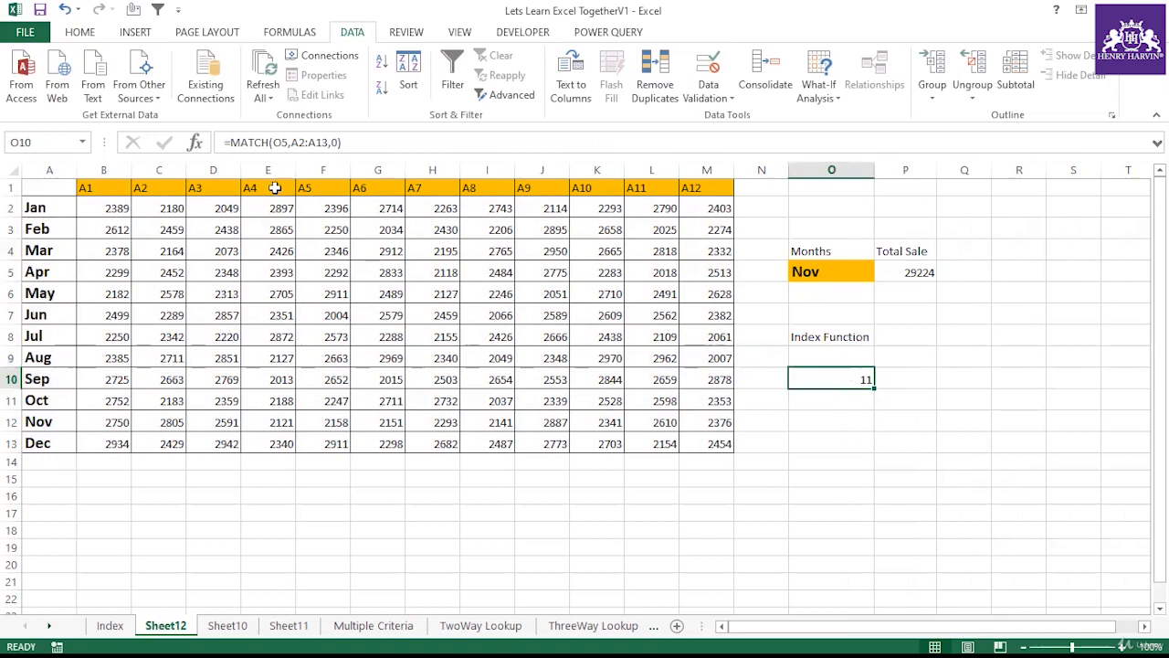
Step: Wrap the O10 MATCH formula in INDEX with B2:M13 as the array and MATCH as the row number
click(229, 143)
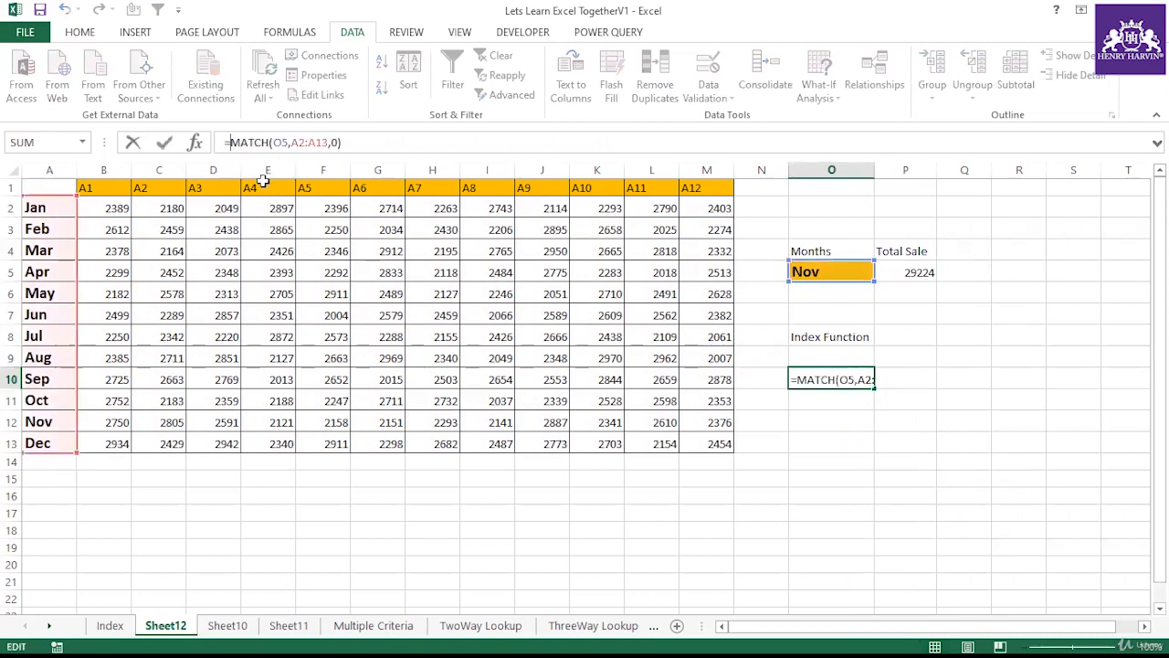
text(index()
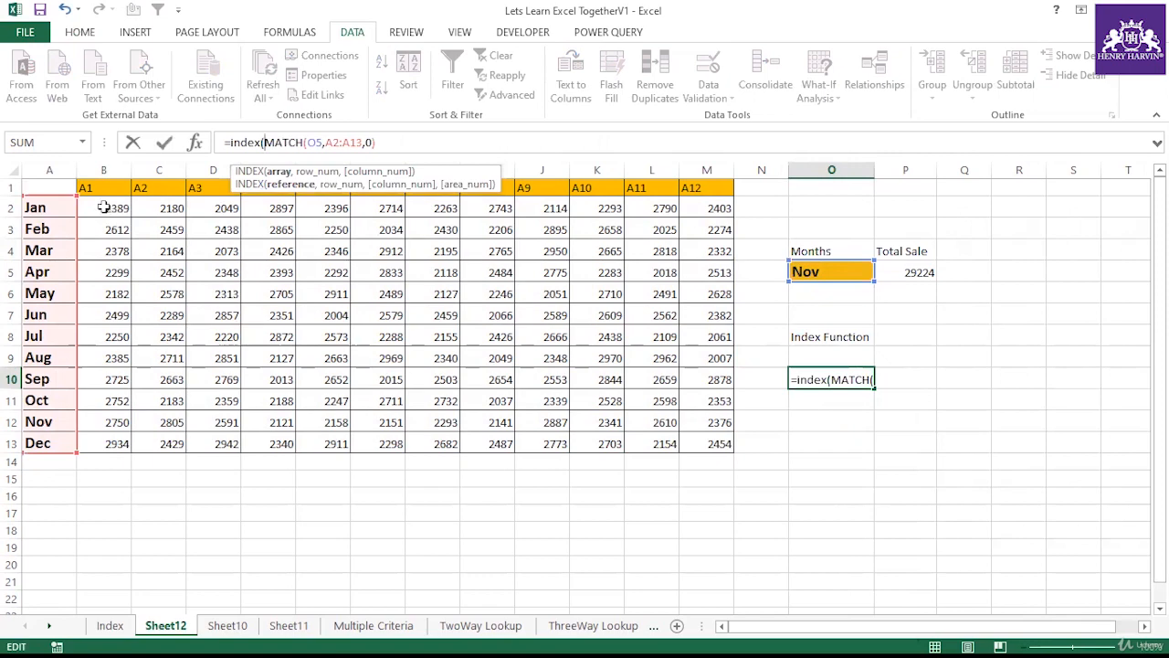
drag(104, 210, 707, 439)
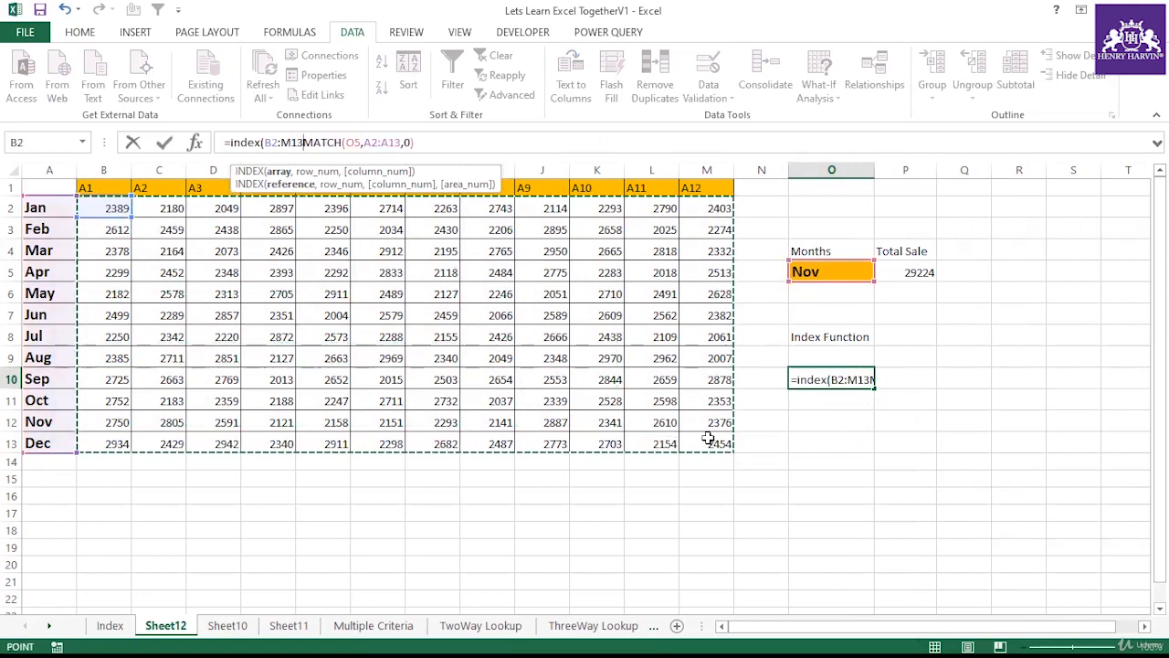
text(,)
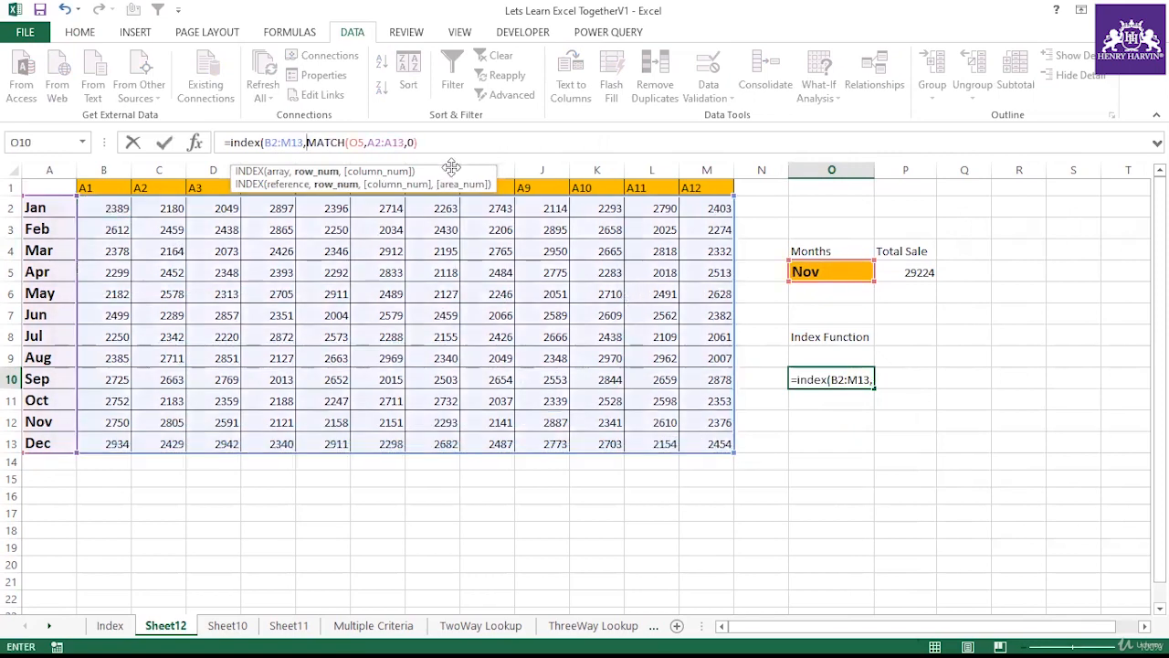
click(444, 142)
text(,)
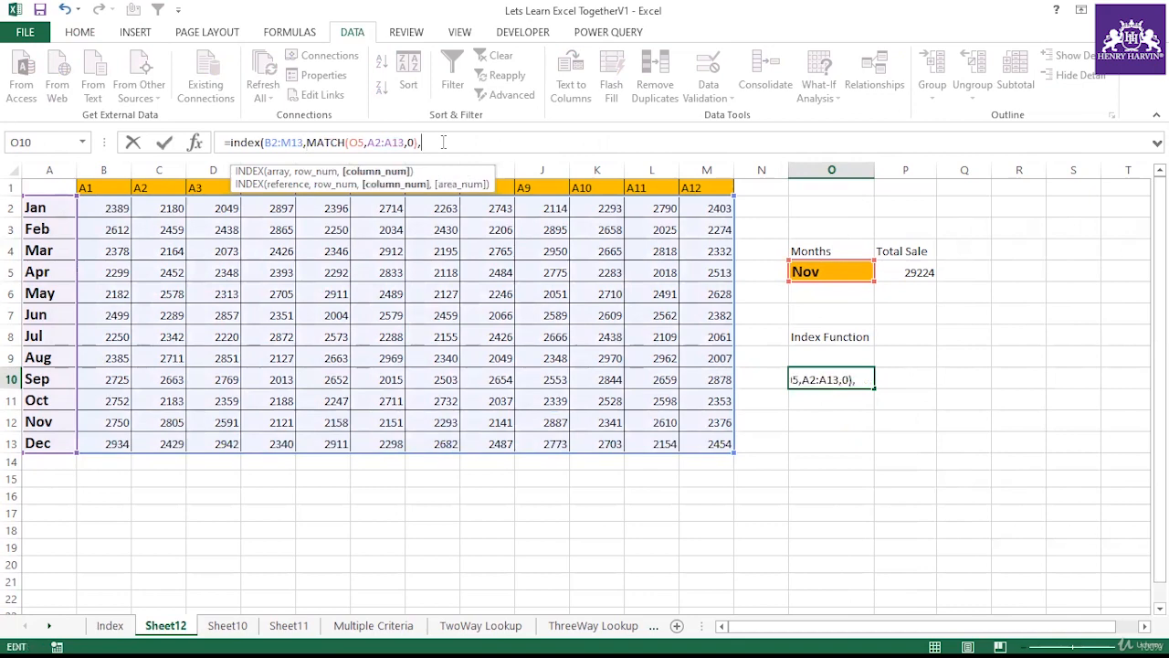
key(BackSpace)
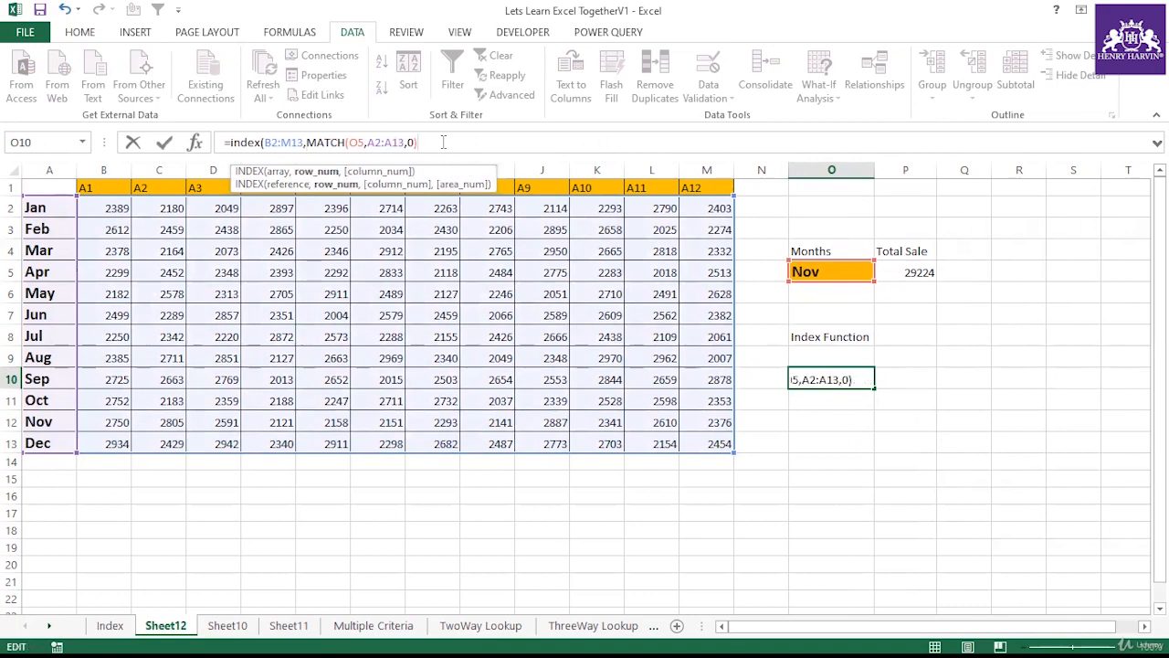
Step: Evaluate the INDEX formula in O10 from the formula bar, then cancel the edit
click(824, 378)
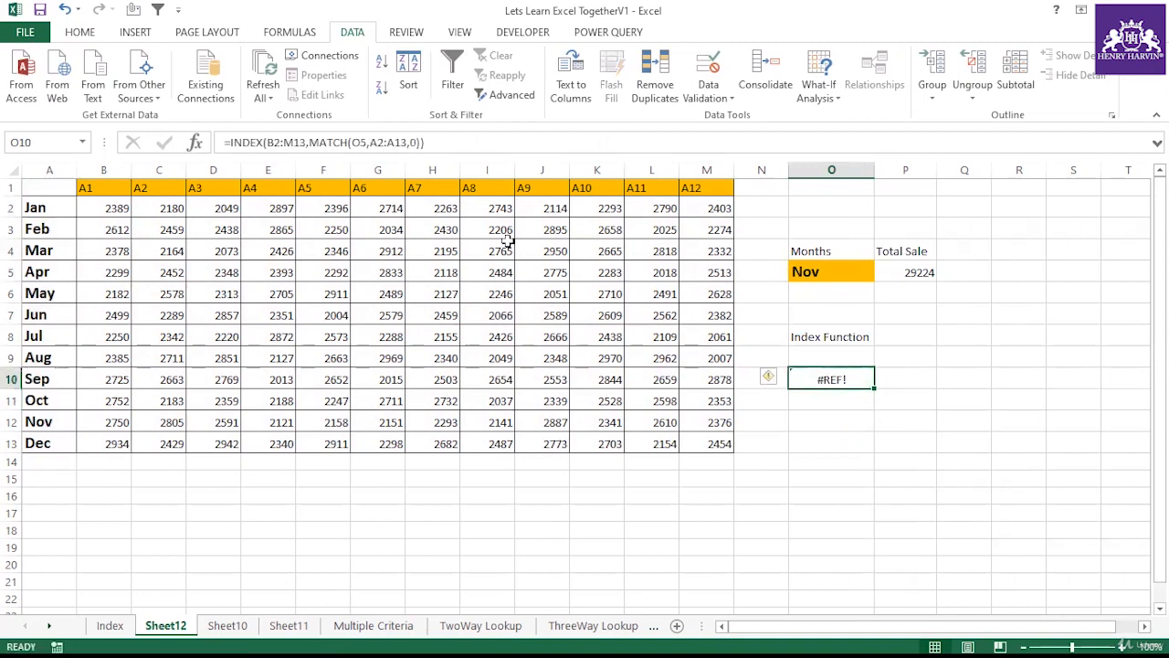
click(229, 142)
drag(230, 141, 457, 143)
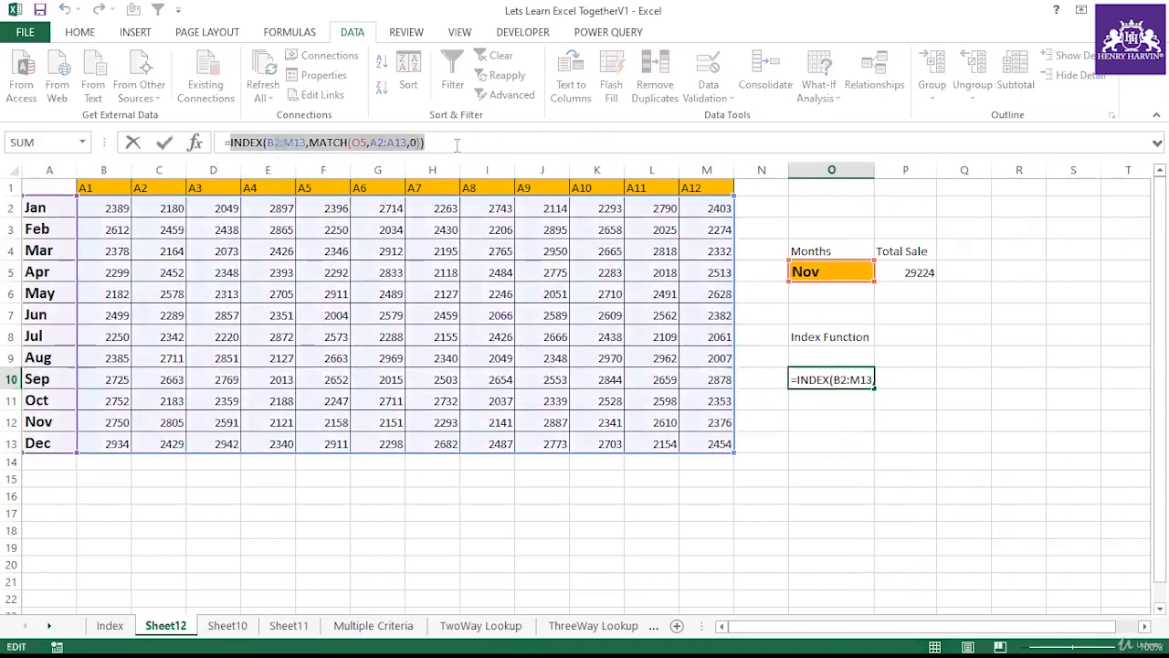
key(F9)
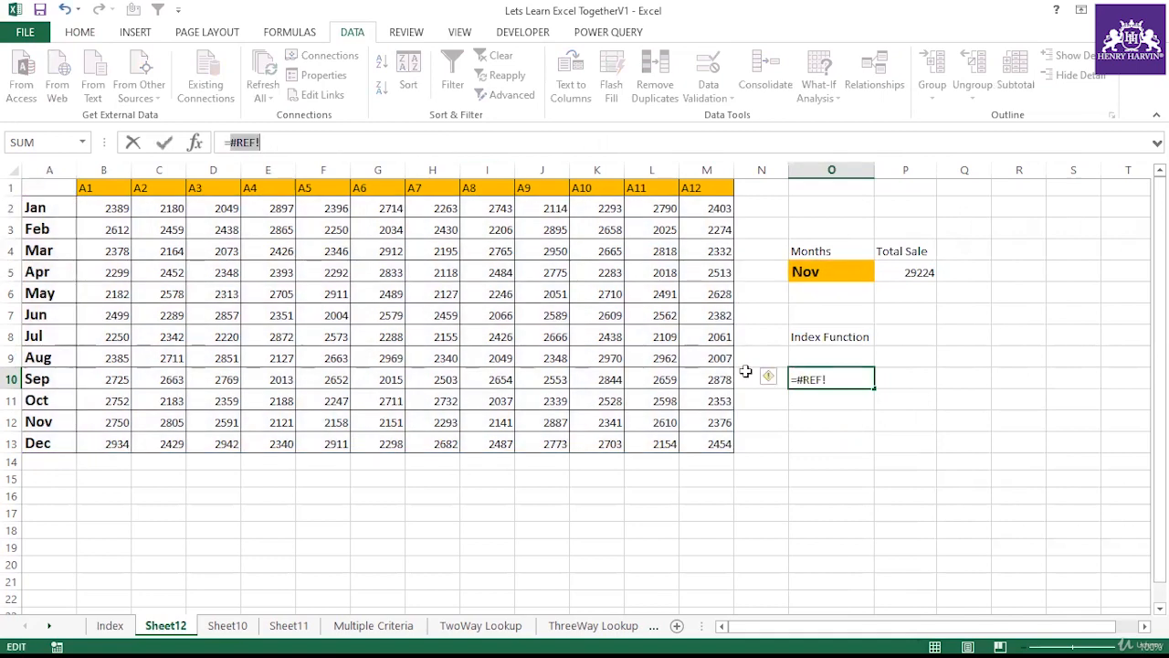
key(Escape)
click(900, 461)
click(836, 378)
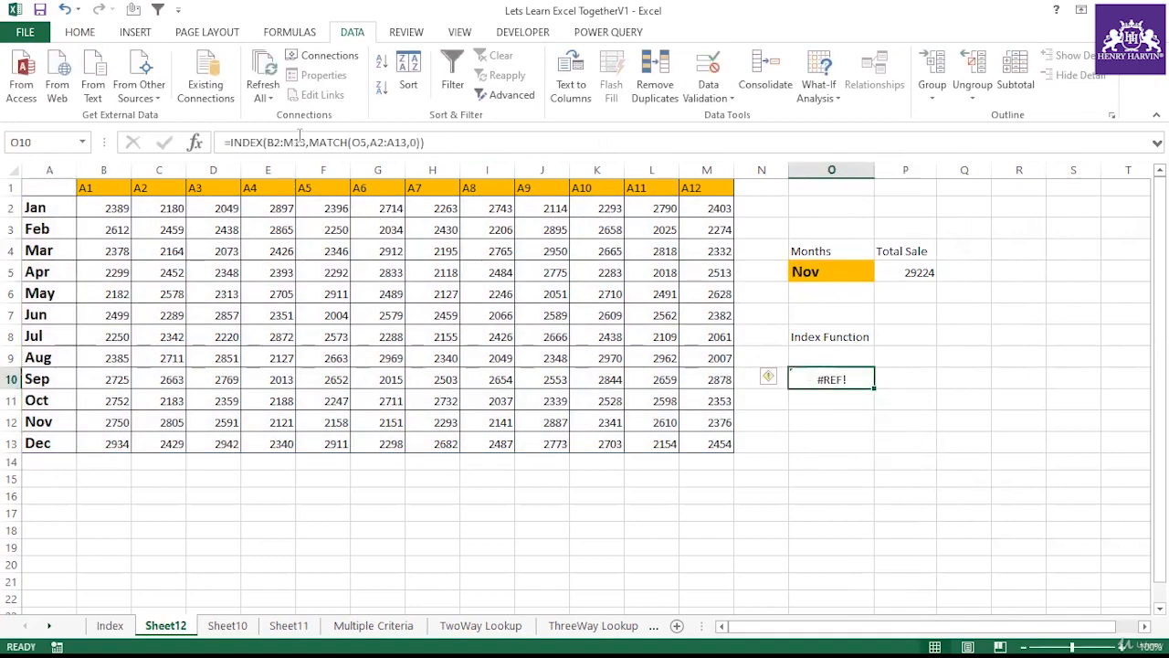
Step: Add 0 as the column number argument to the INDEX formula in O10
click(306, 138)
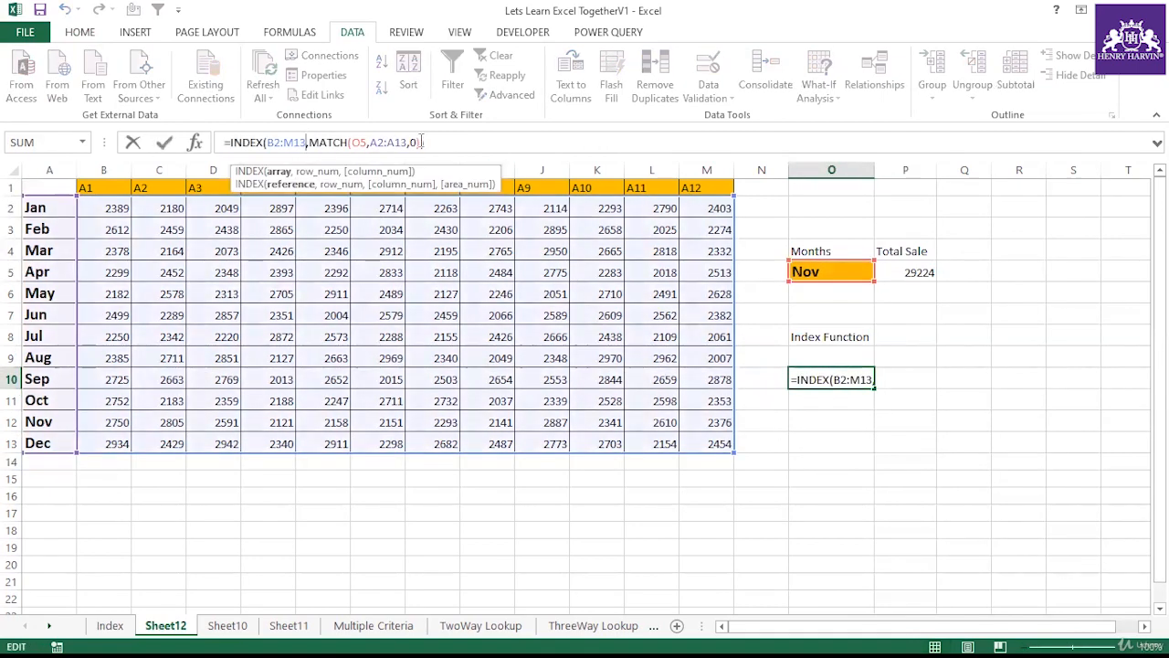
click(419, 141)
text(,0)
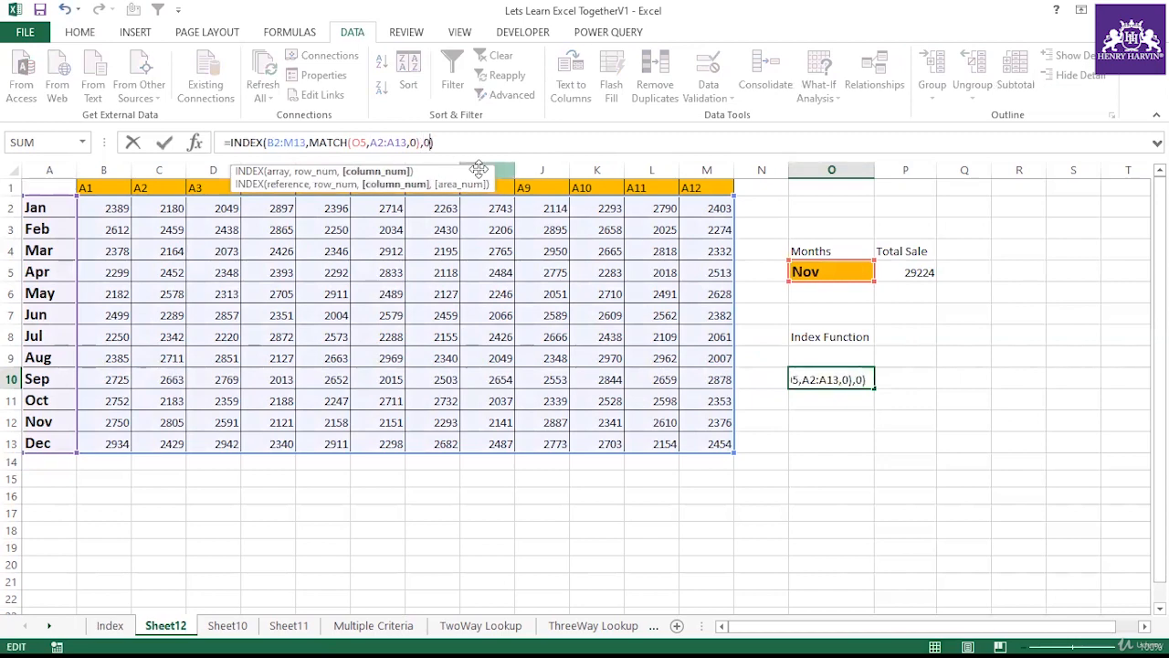
key(Return)
click(813, 377)
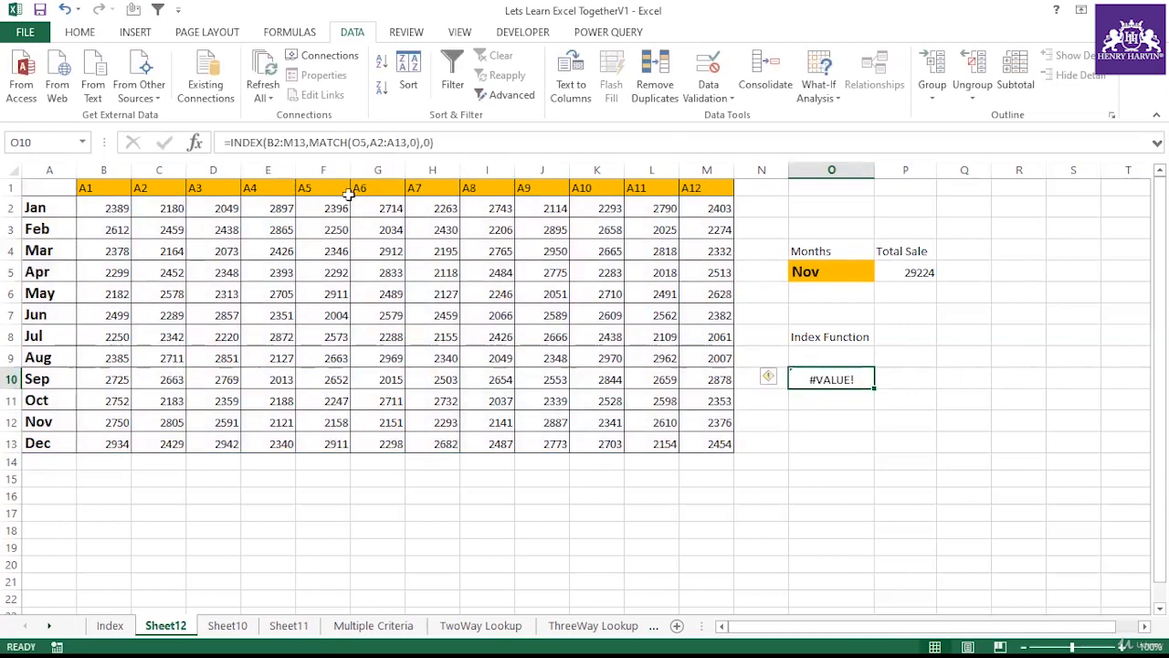
Step: Wrap the O10 INDEX-MATCH formula in SUMPRODUCT to total the matched month's row
click(233, 142)
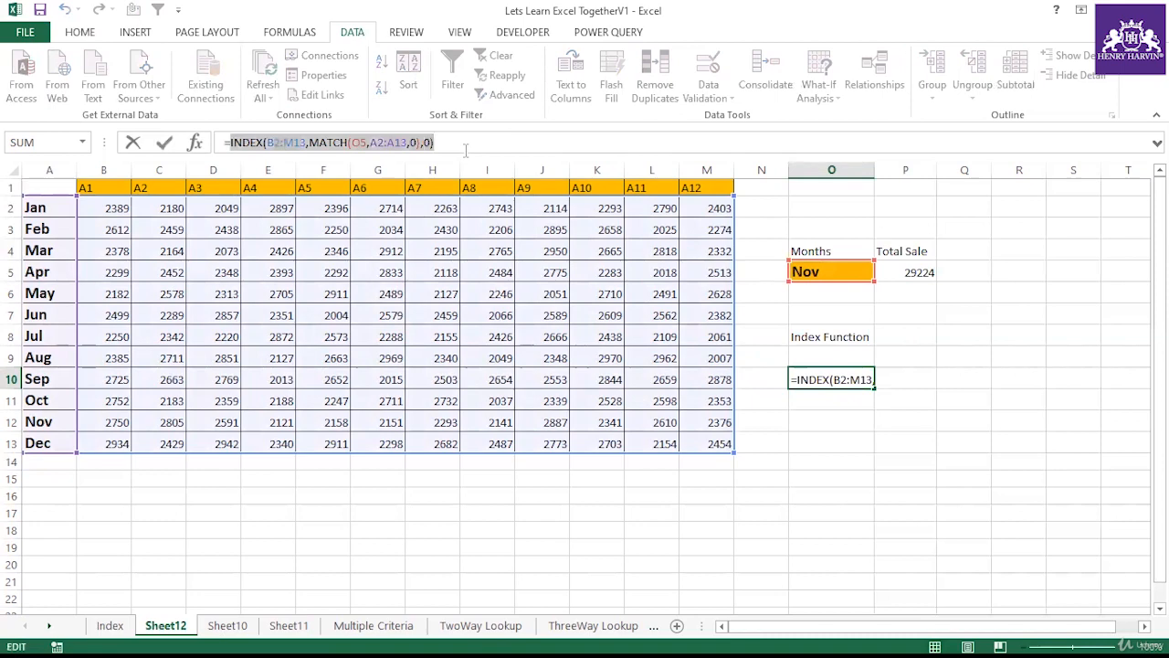
key(F9)
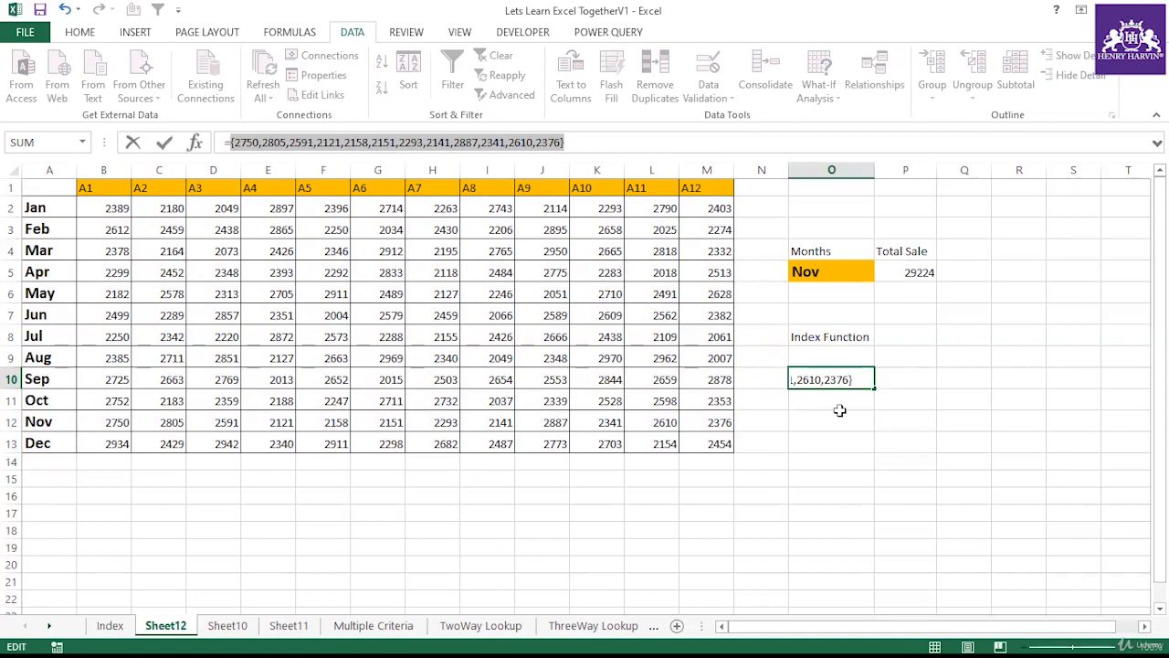
key(Escape)
click(230, 141)
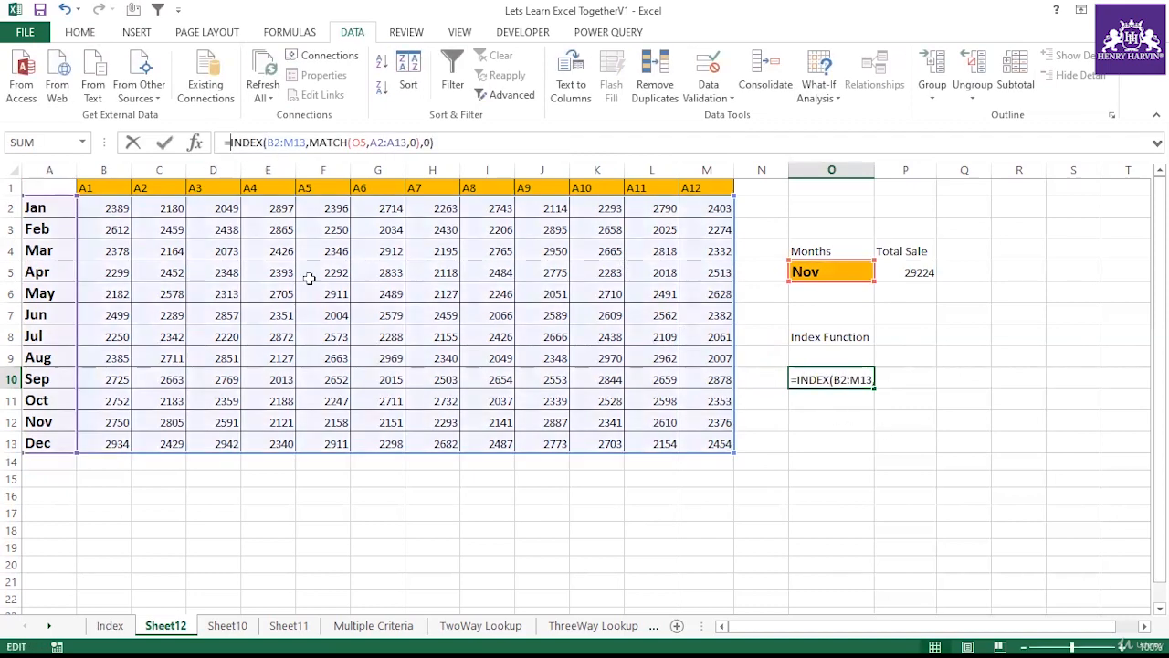
text(sum)
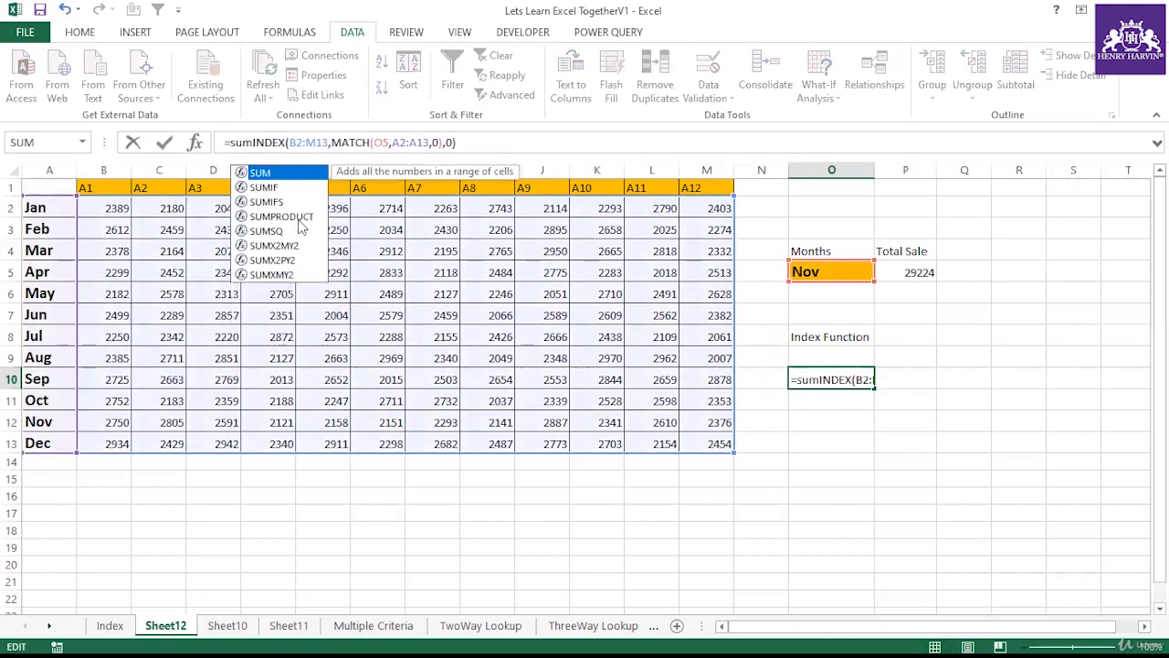
click(298, 217)
double_click(299, 217)
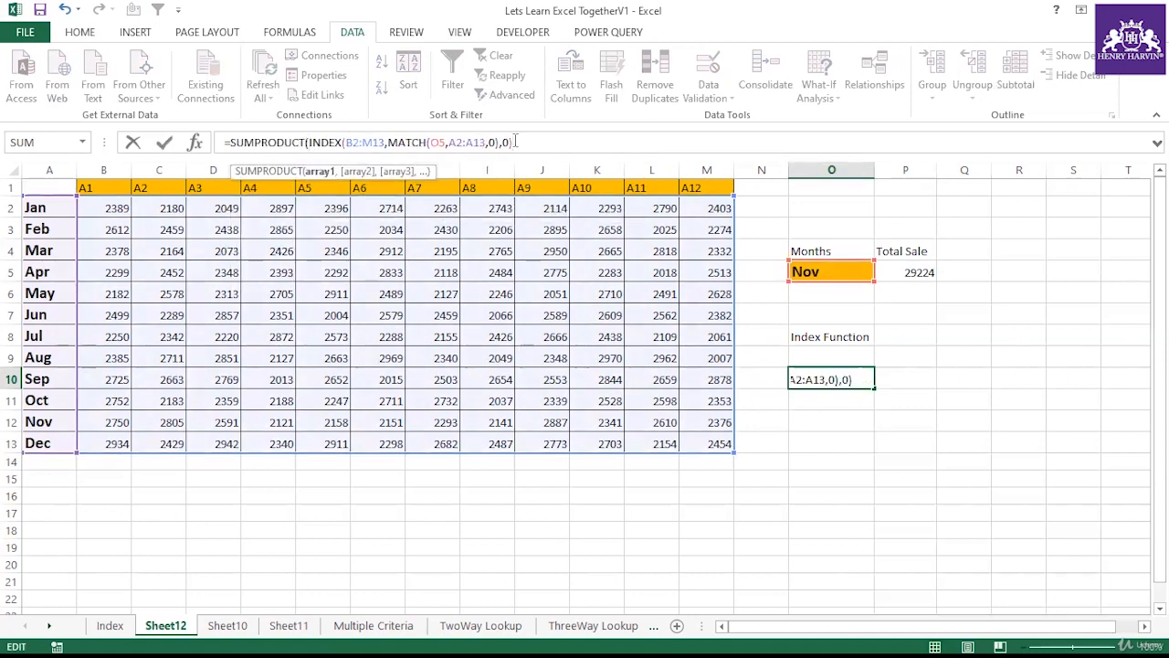
text())
key(Return)
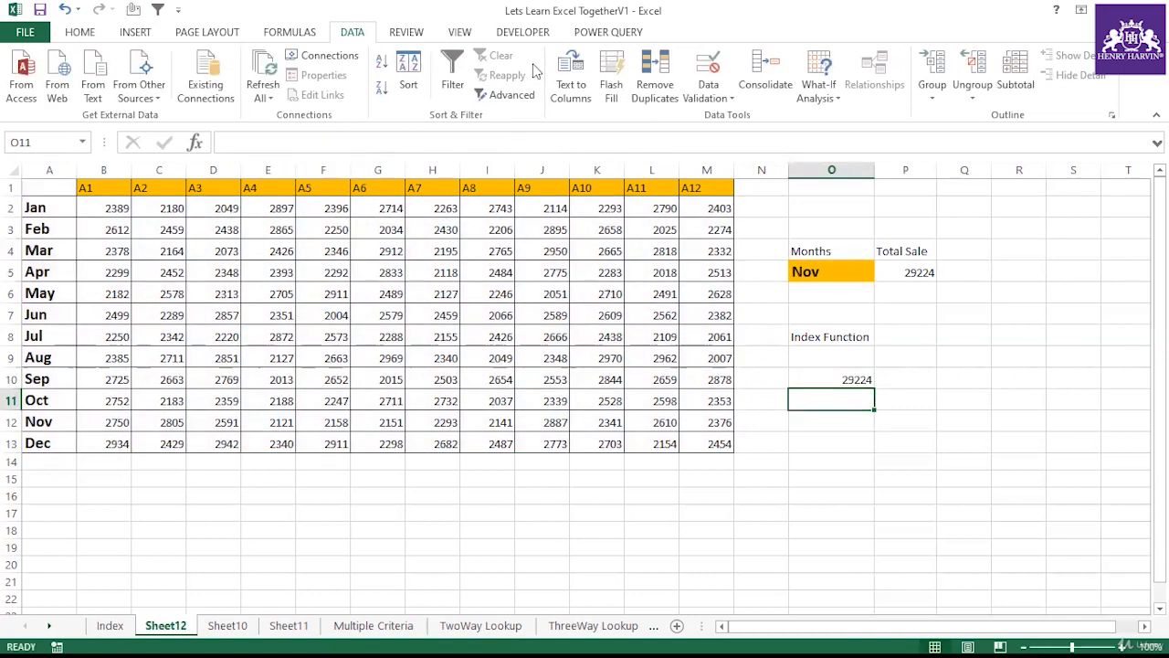
Step: Select Jun in the O5 month dropdown and compare the formulas in P5 and O10
click(850, 271)
click(914, 270)
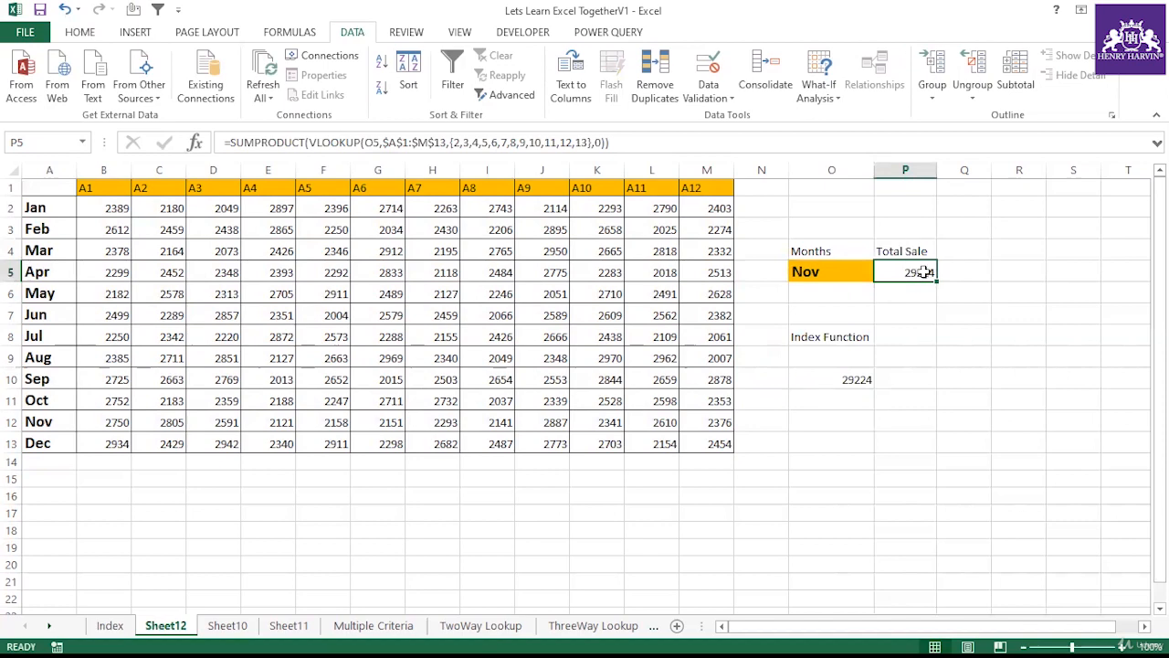
click(866, 340)
click(848, 377)
click(847, 271)
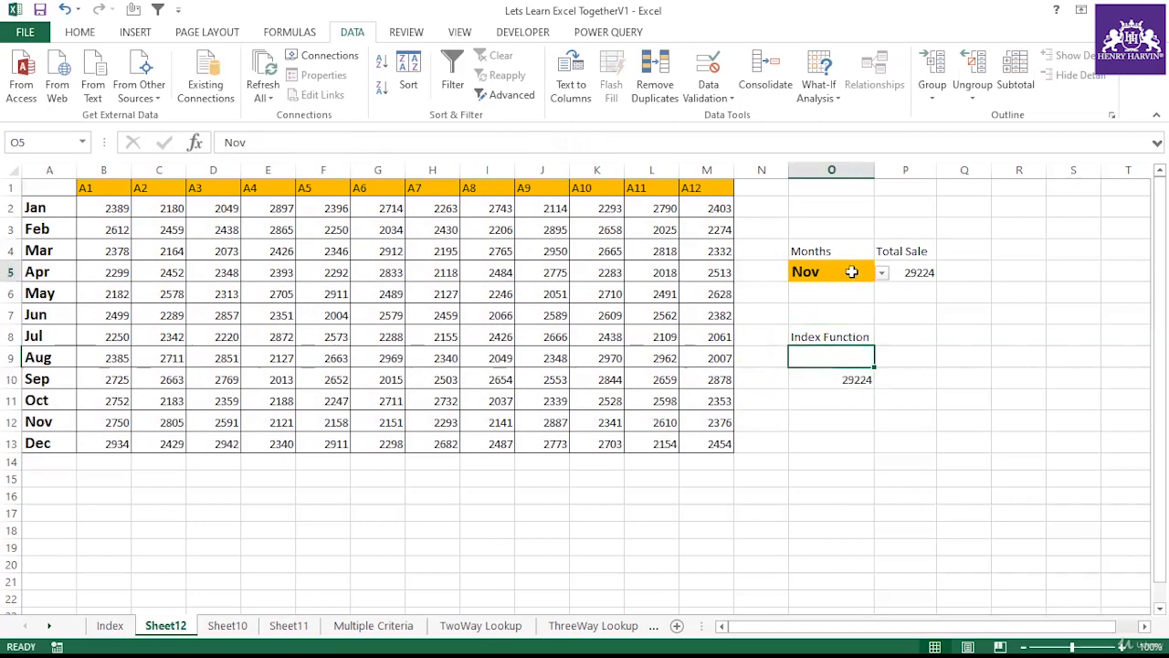
click(882, 273)
click(820, 299)
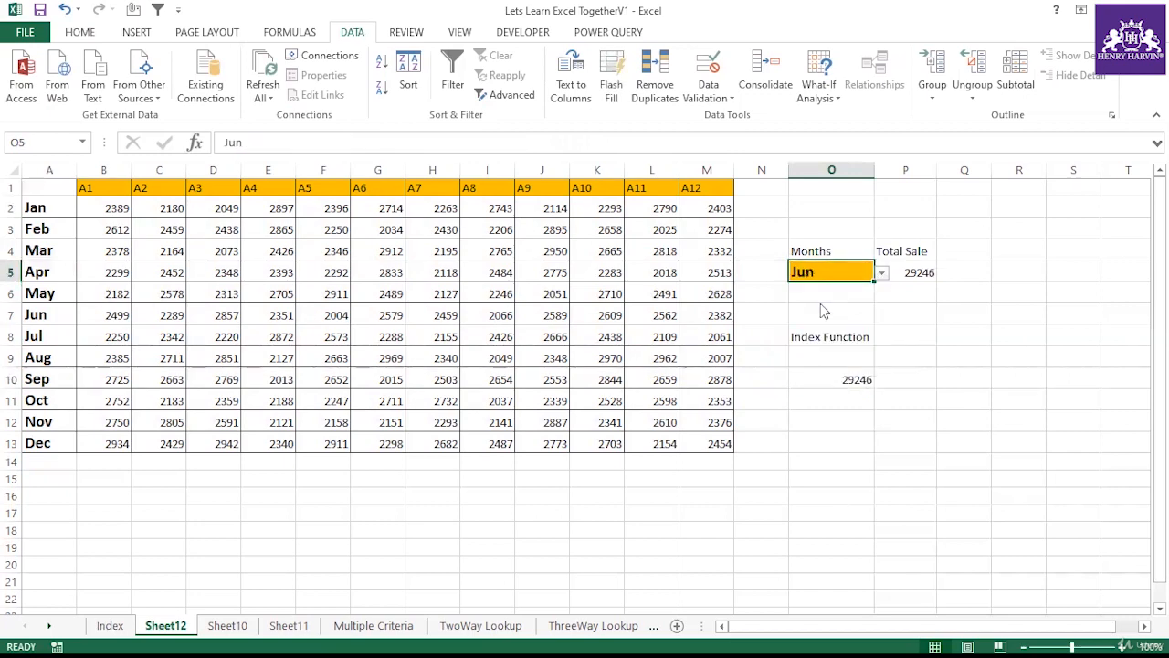
click(906, 271)
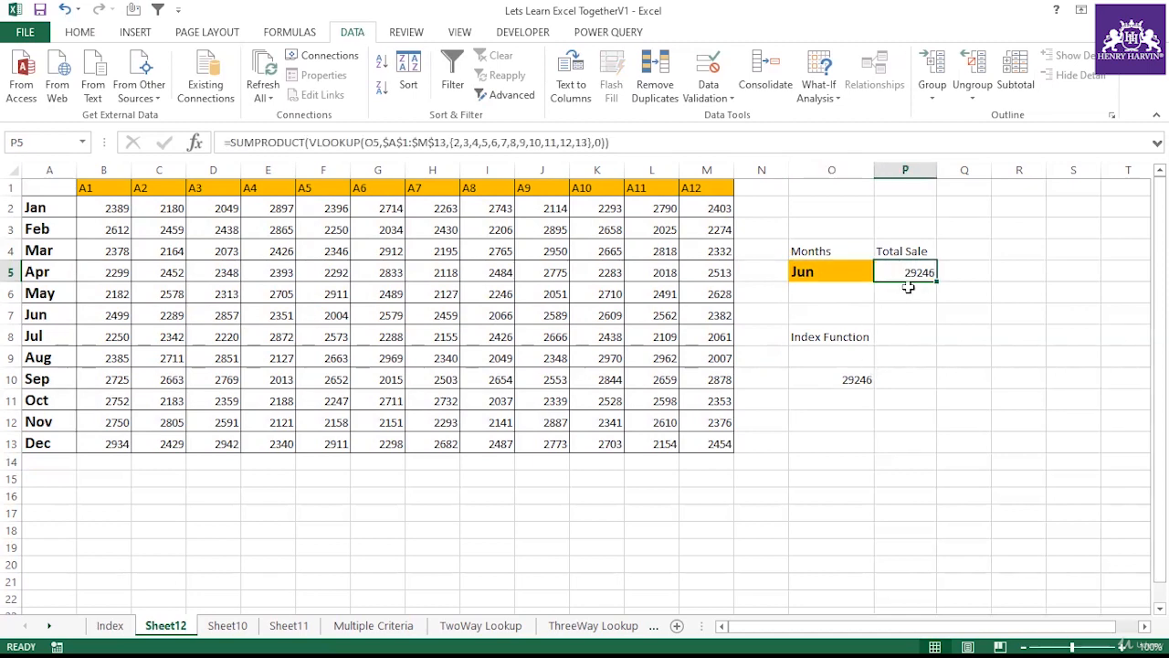
click(843, 380)
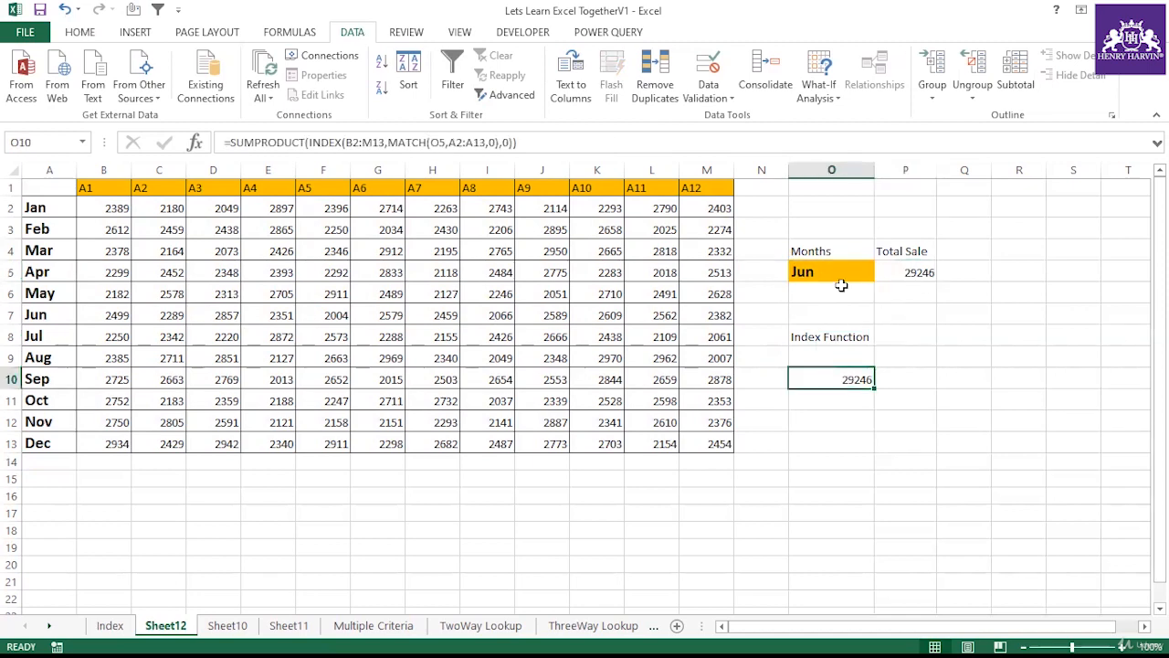
Step: Select May in the O5 month dropdown and inspect the O10 formula
click(842, 275)
click(882, 273)
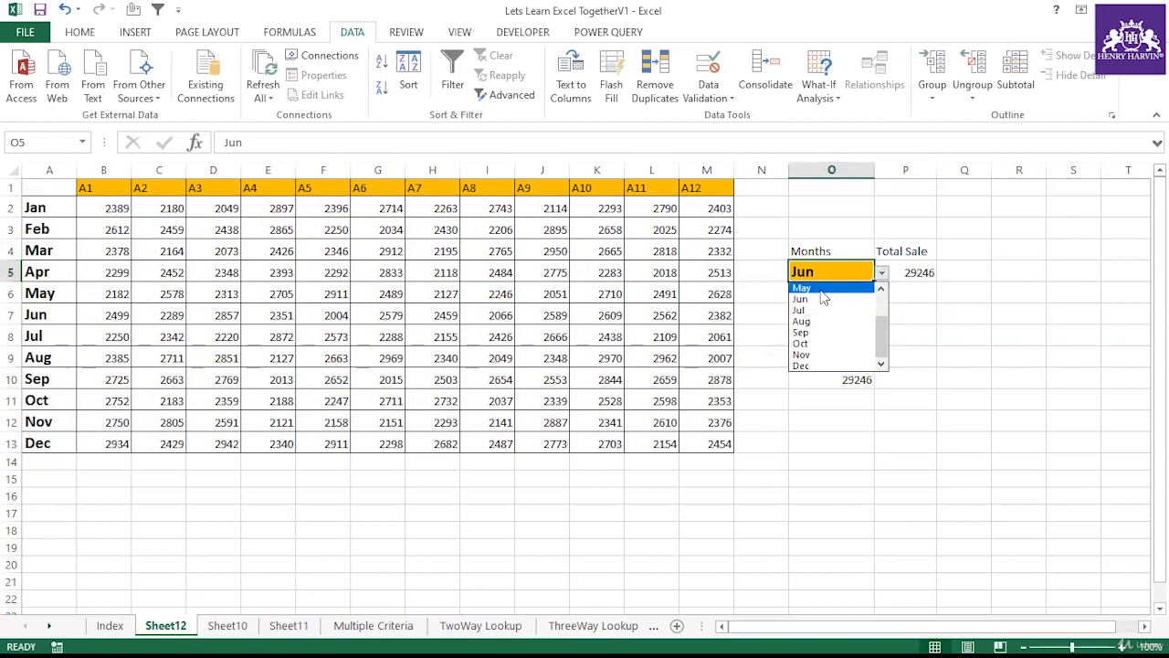
click(816, 288)
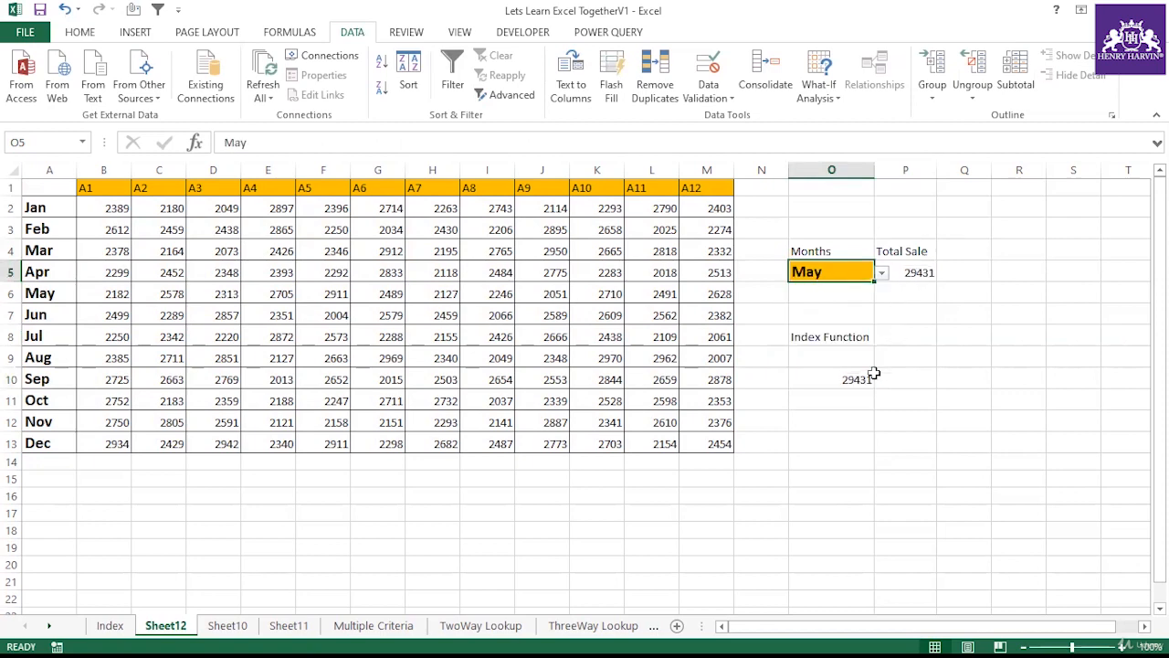
click(857, 380)
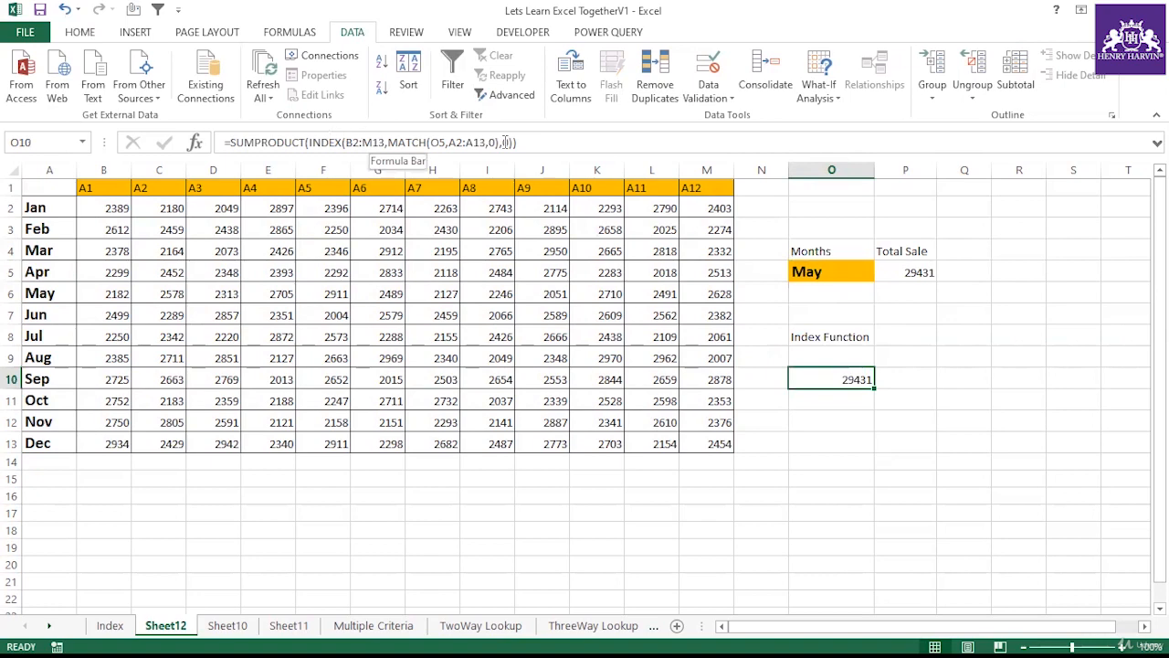
click(505, 142)
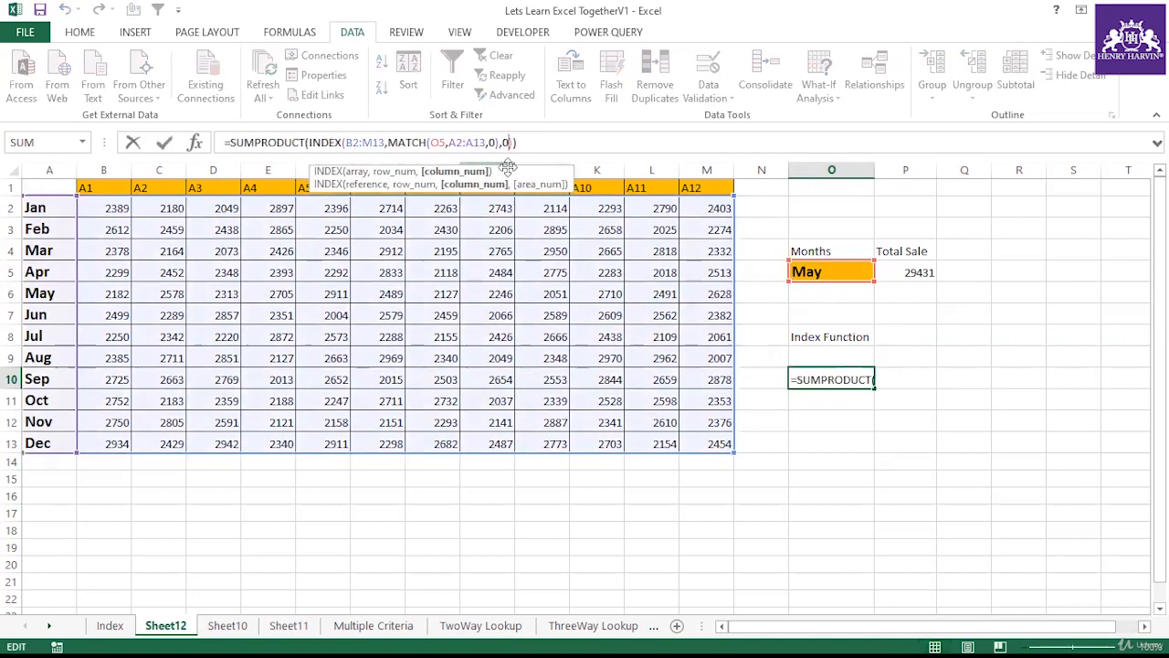
click(781, 423)
click(850, 379)
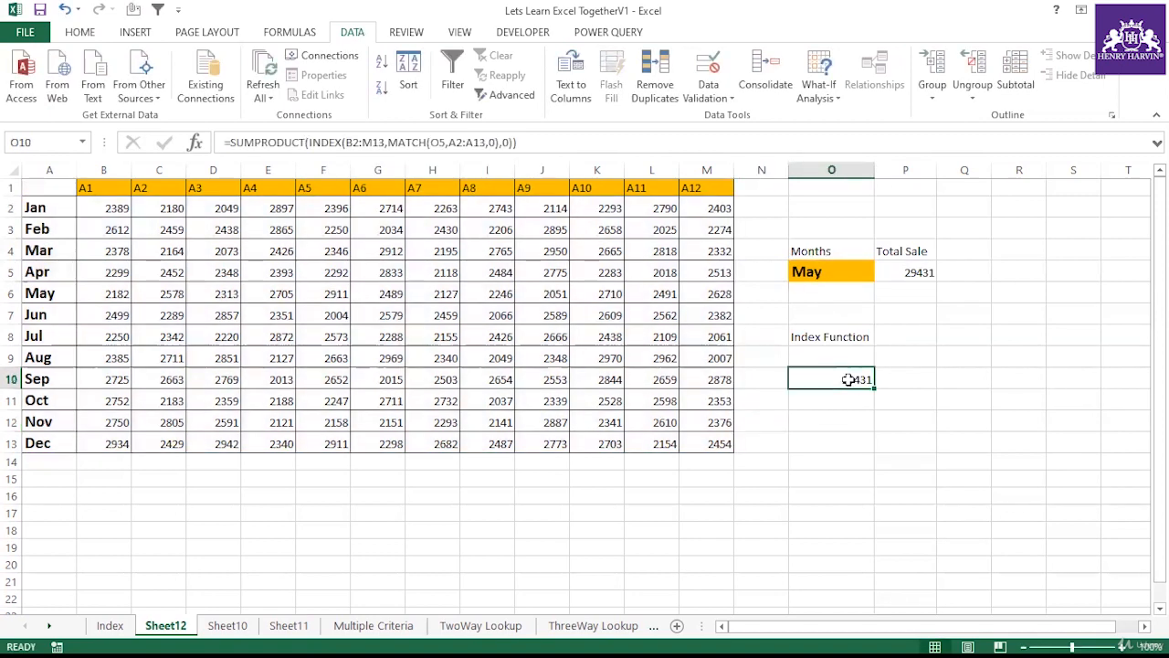
Step: Step through the O10 formula with Evaluate Formula, then close the dialog
click(283, 37)
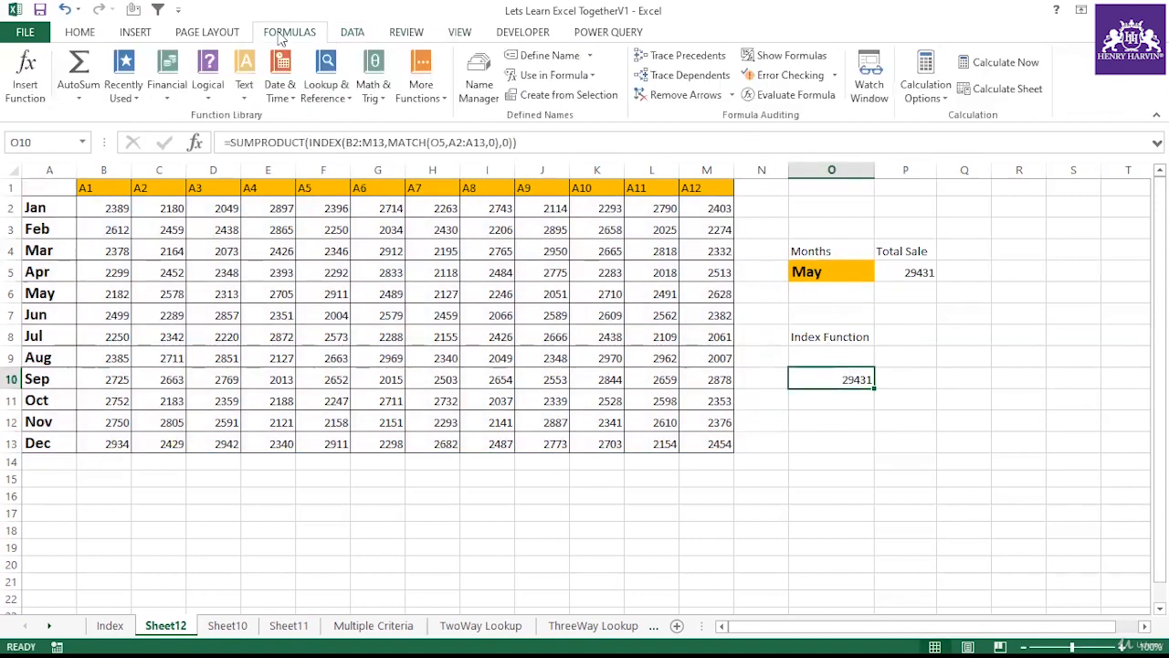
click(809, 101)
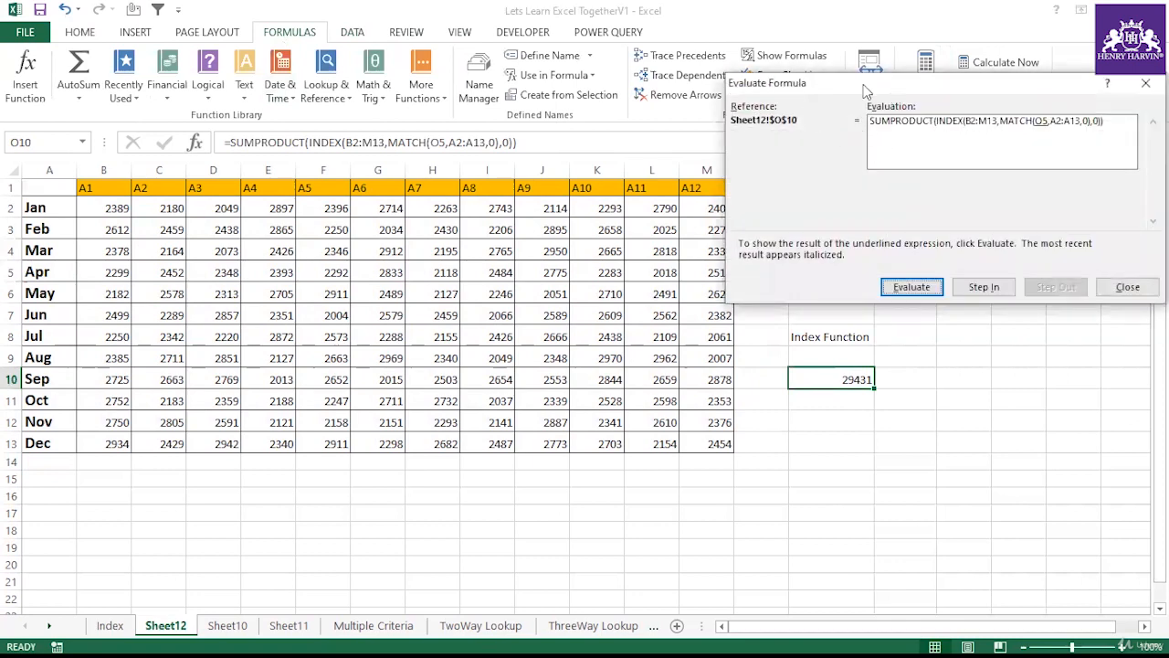
drag(866, 91, 596, 105)
click(647, 299)
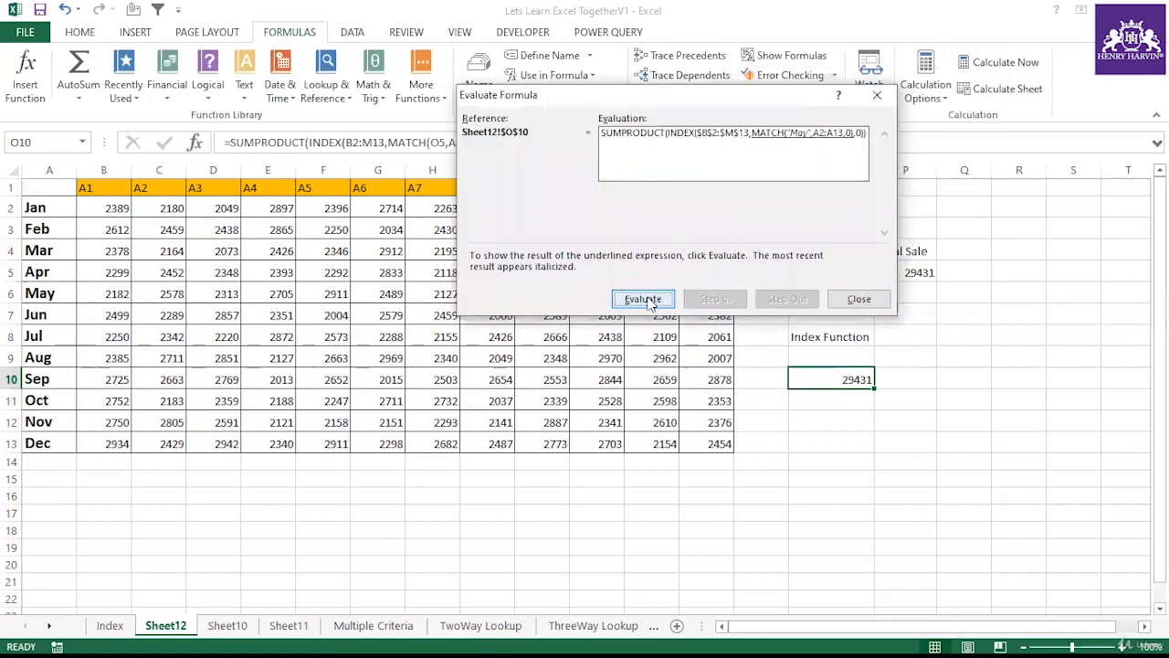
click(645, 300)
click(645, 299)
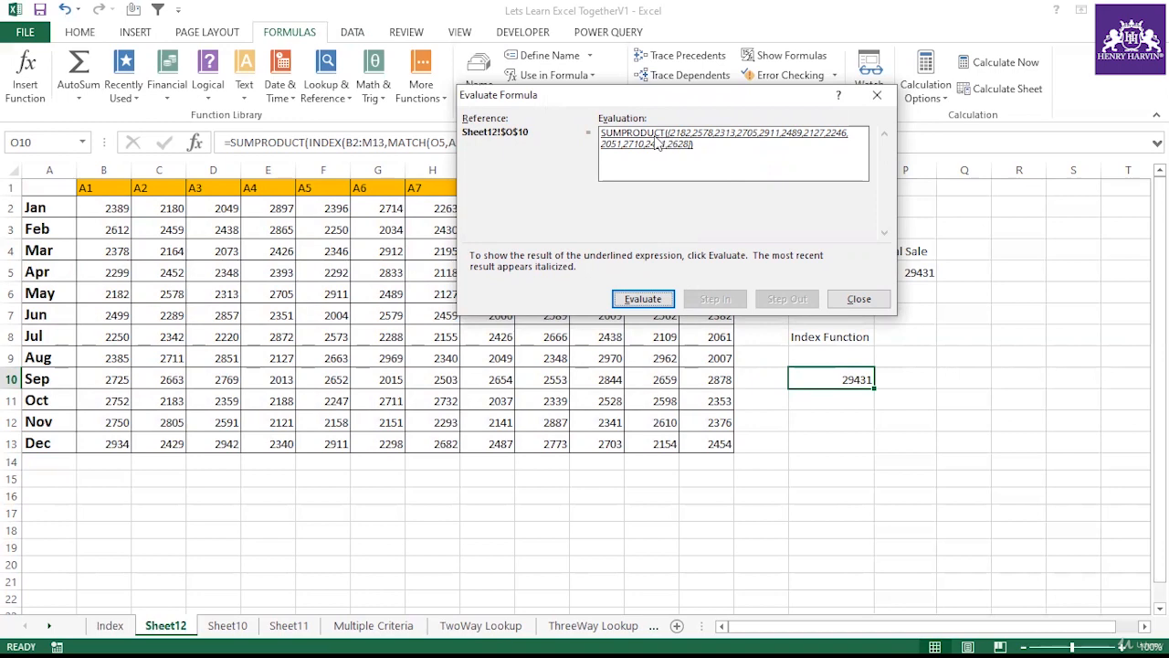
click(654, 299)
click(654, 299)
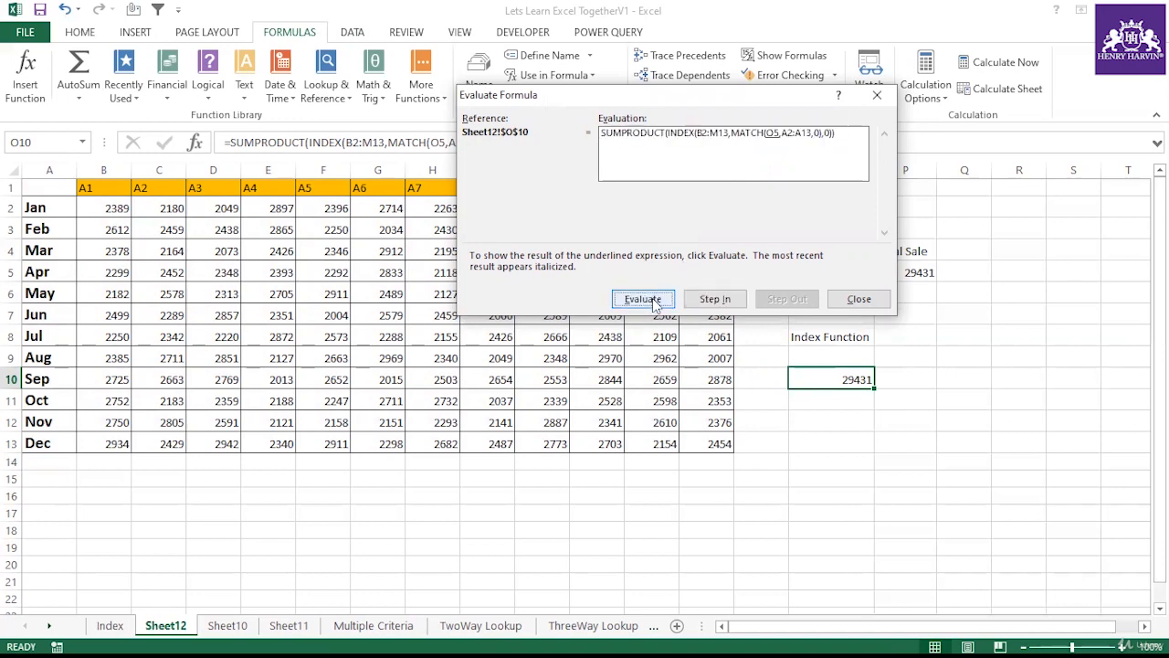
click(854, 298)
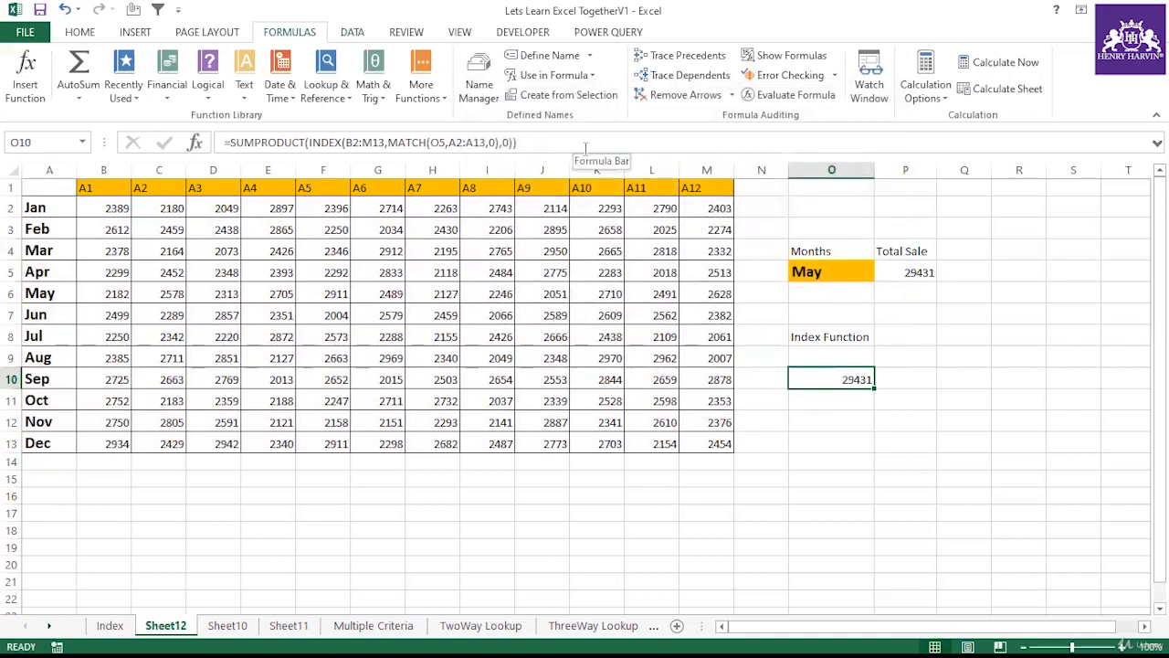
Step: Select Aug in the O5 month dropdown and check the totals in O10 and P5
click(864, 272)
click(881, 272)
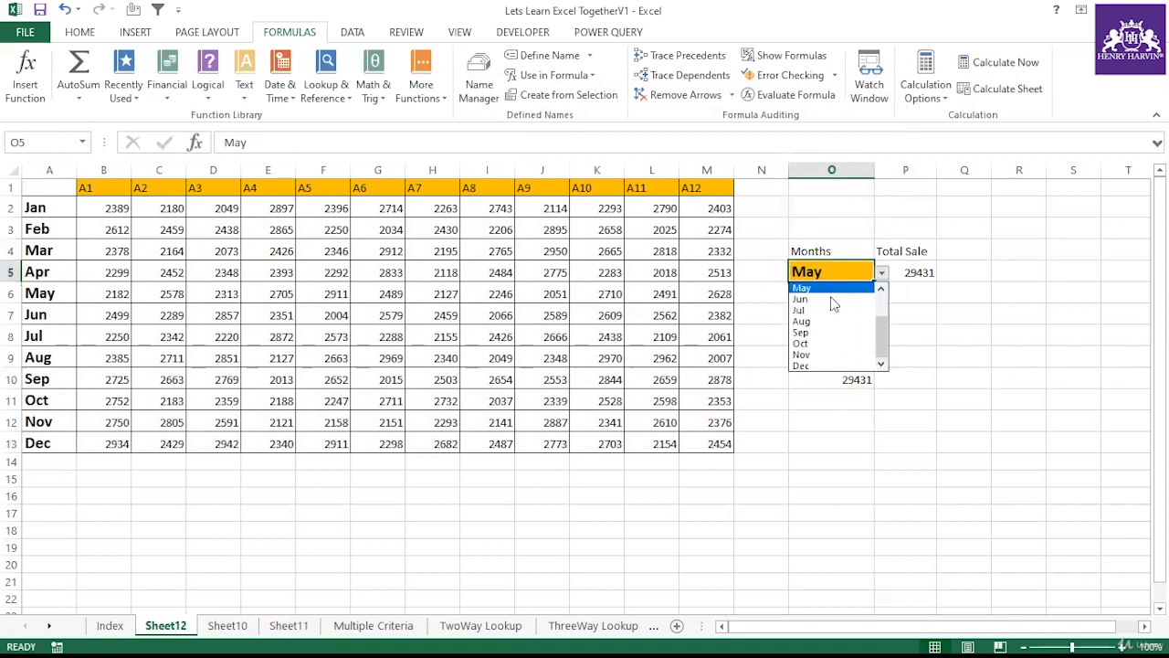
click(808, 320)
click(857, 377)
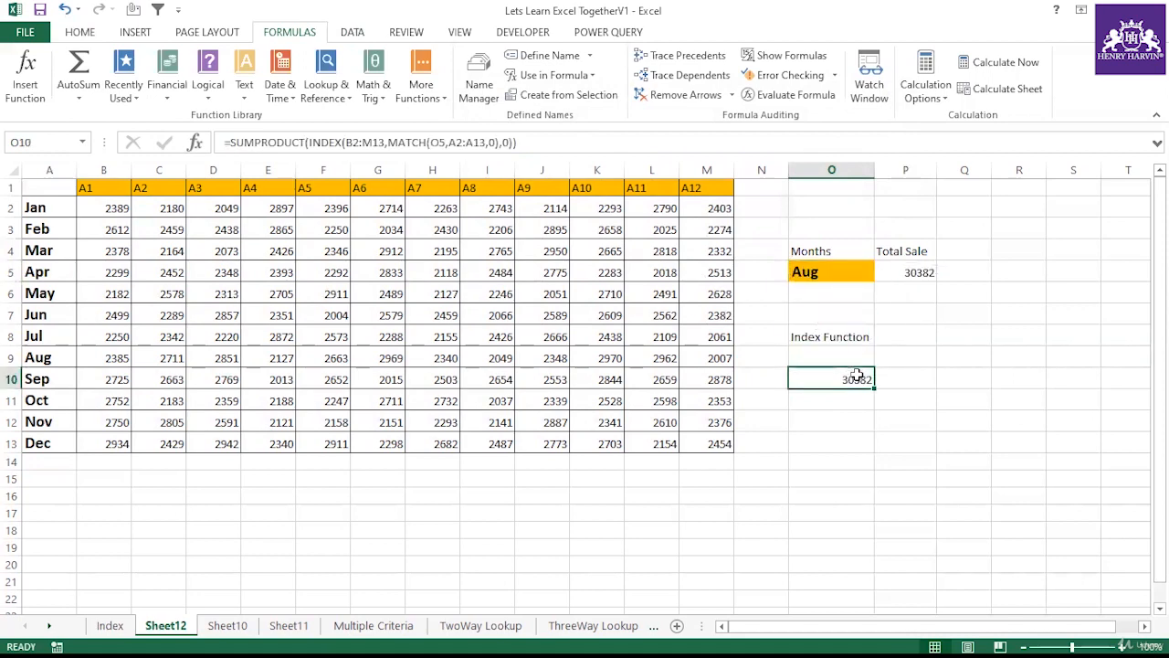
click(918, 272)
Step: Review the sales table and both total formulas, then open the Index sheet
drag(61, 188, 727, 446)
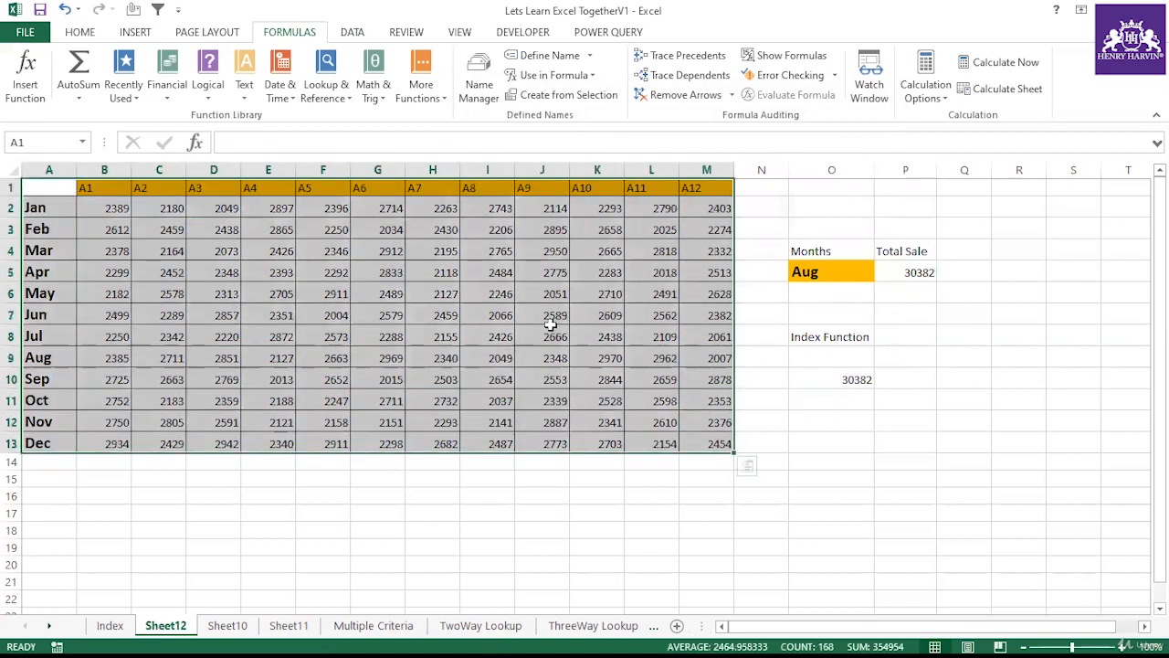
click(901, 279)
click(851, 381)
click(910, 273)
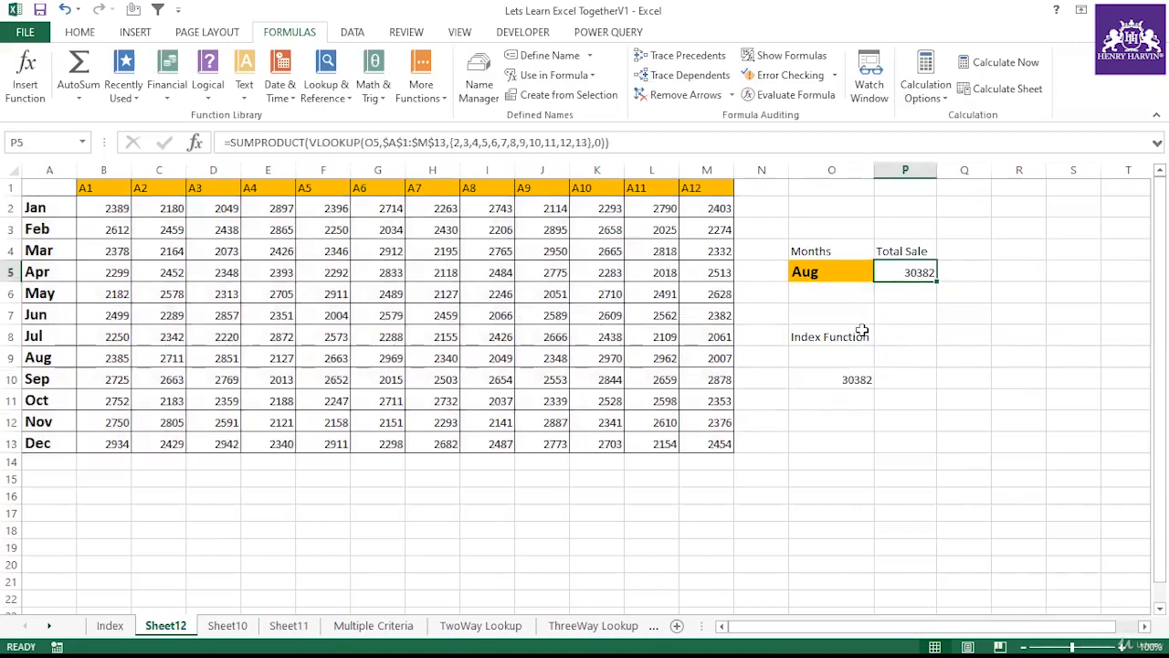
click(842, 372)
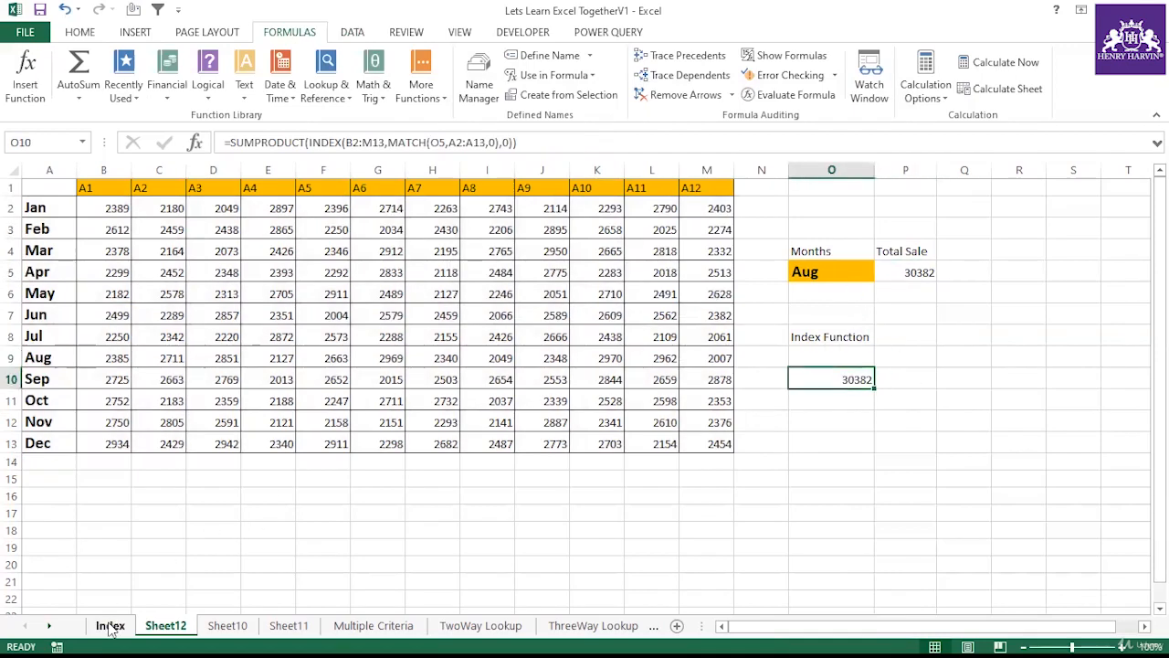
click(110, 627)
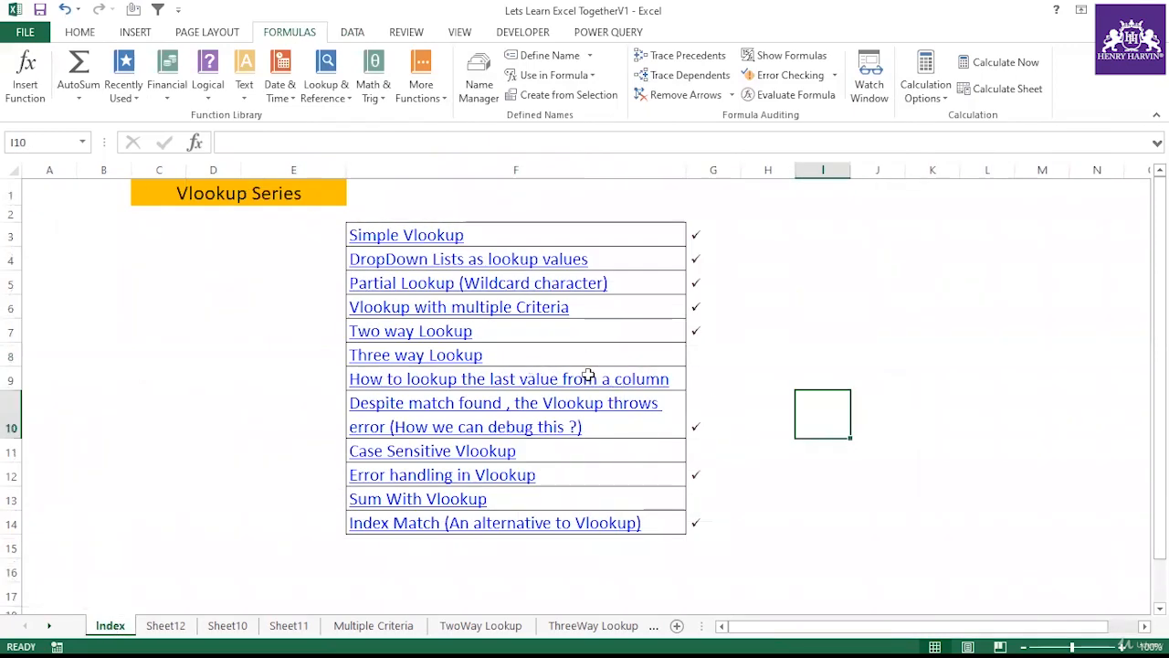
Step: Mark the Three way Lookup topic as completed with a check mark in G8
click(697, 358)
text(ü)
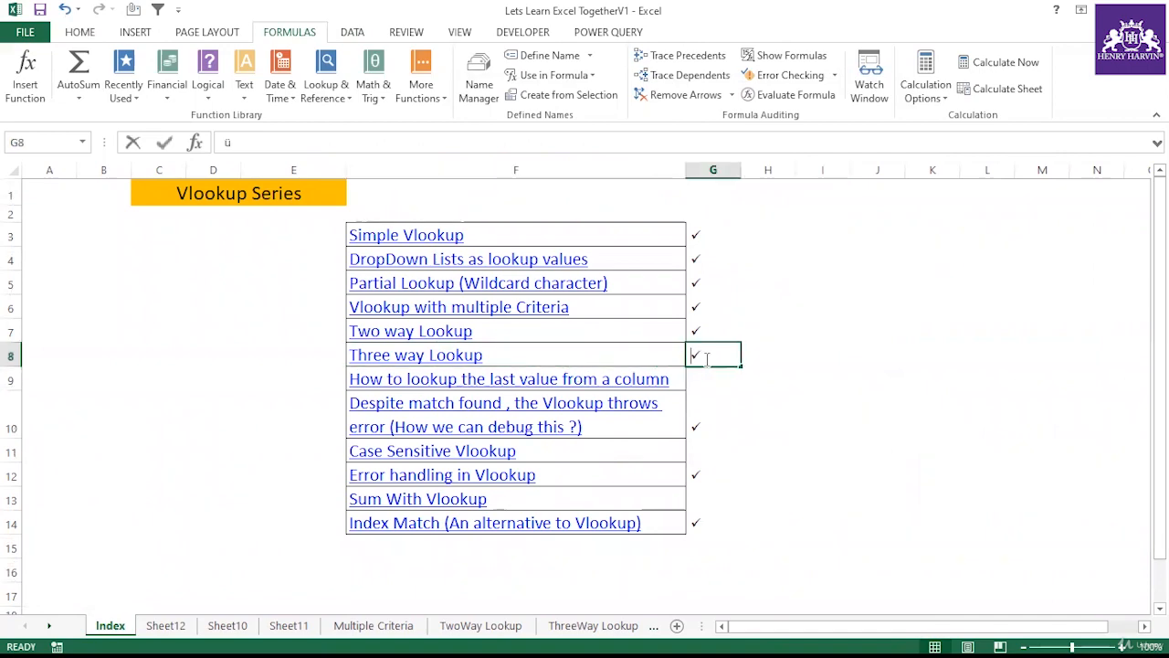
click(765, 412)
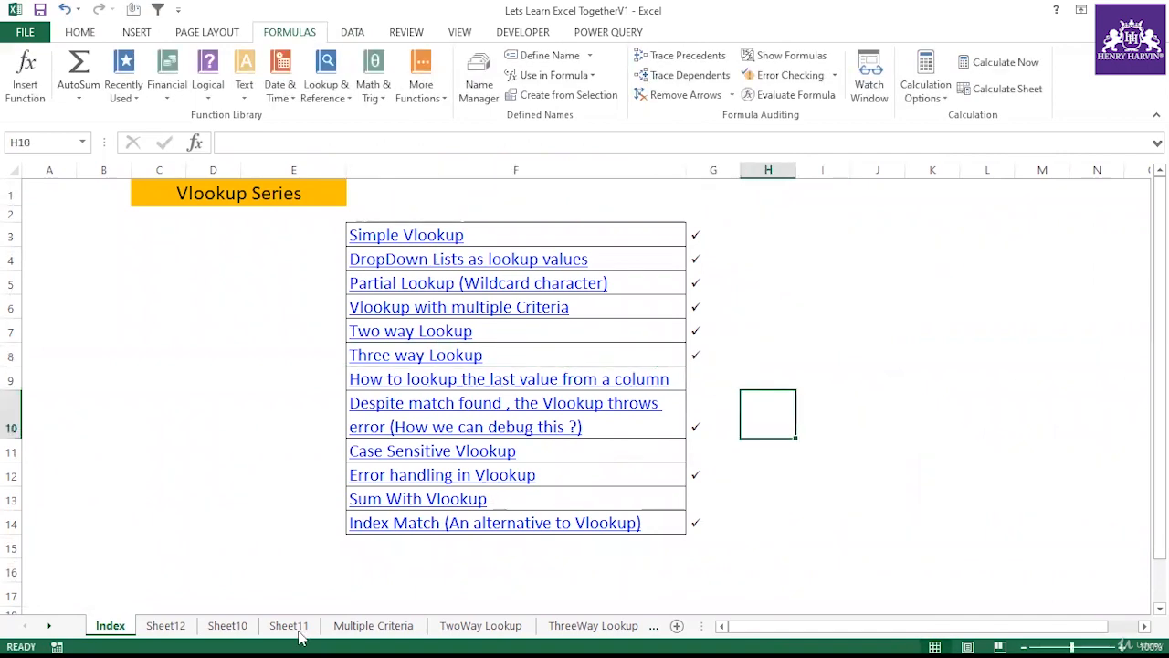
Step: Open the ThreeWay Lookup sheet and review the Pre-Test, Mid-Test and Final-Test score tables
click(481, 627)
click(738, 426)
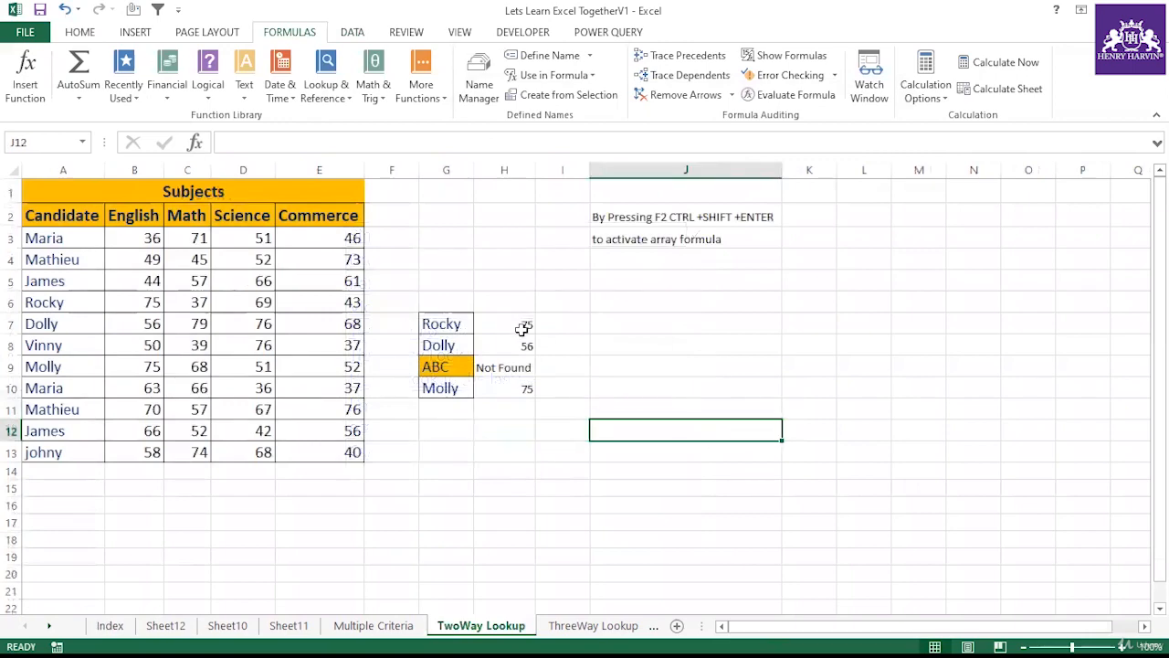
click(575, 626)
scroll(426, 347, down, 9)
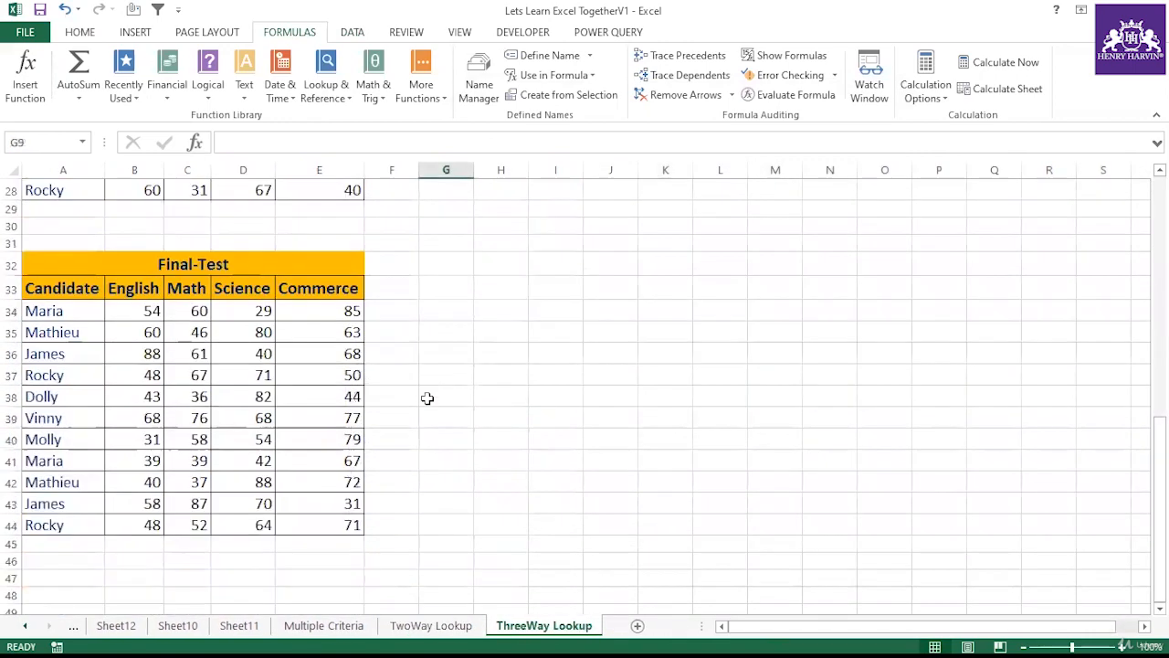
scroll(427, 398, up, 9)
click(491, 391)
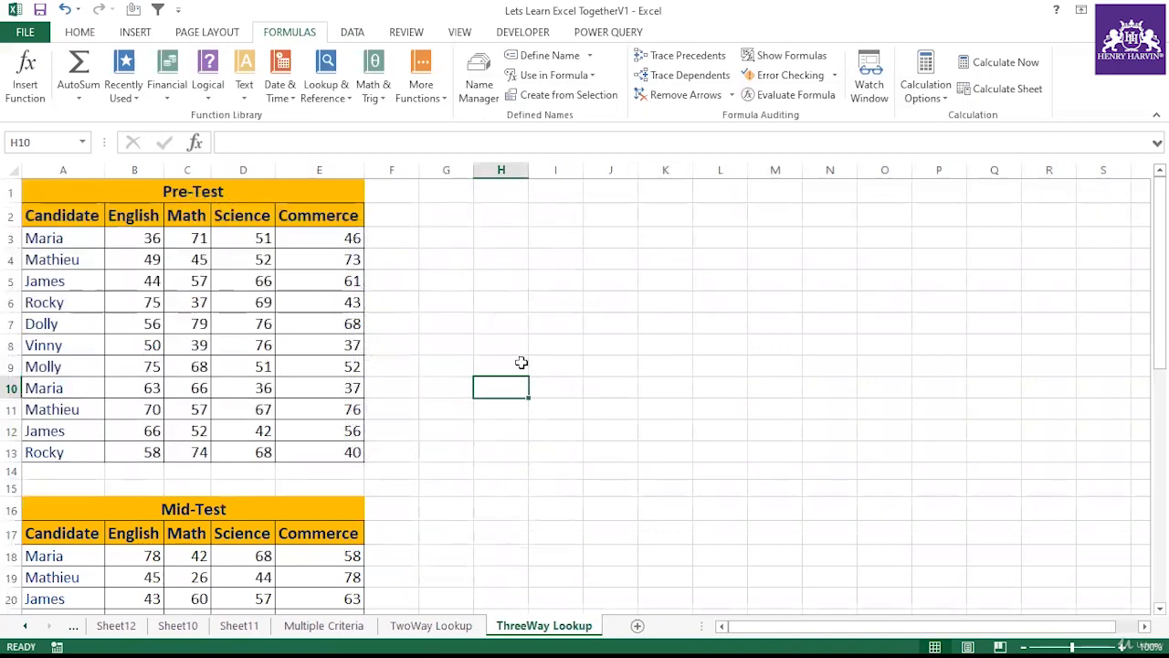
scroll(424, 347, down, 7)
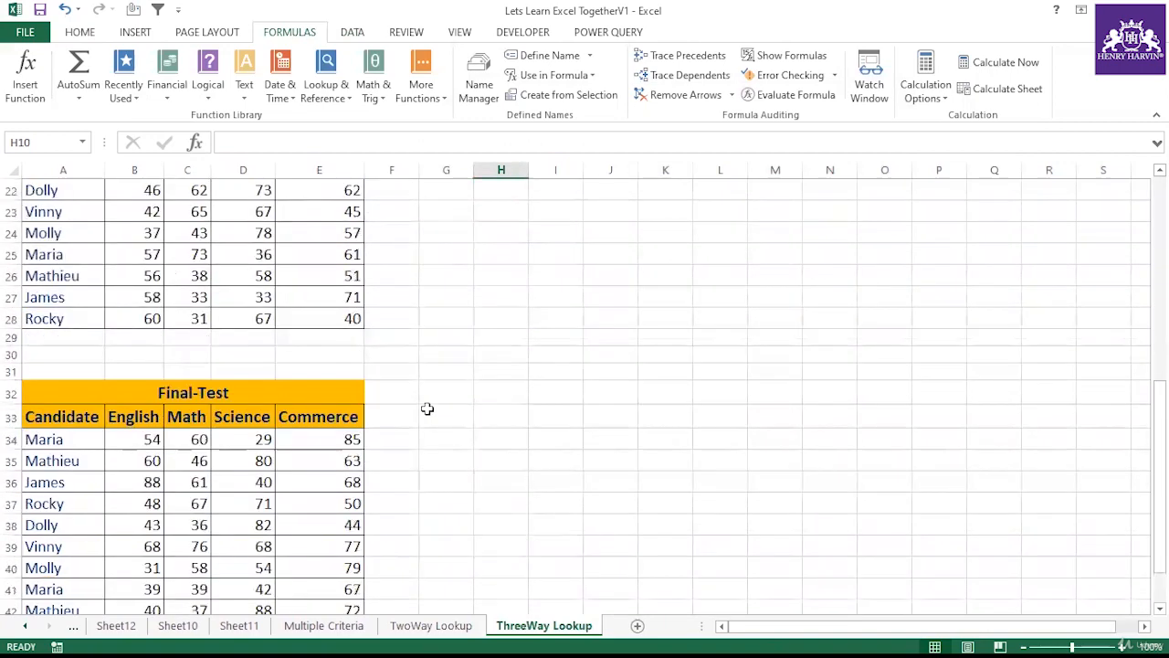
scroll(427, 409, up, 7)
scroll(352, 370, down, 5)
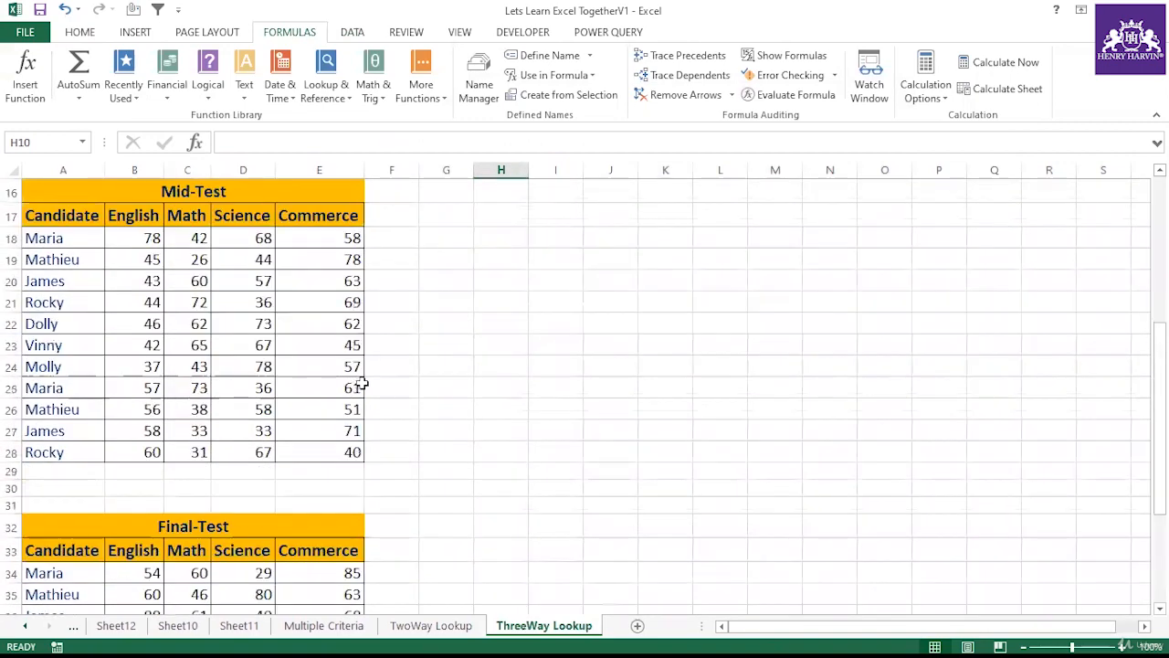
scroll(364, 385, down, 4)
scroll(438, 402, up, 9)
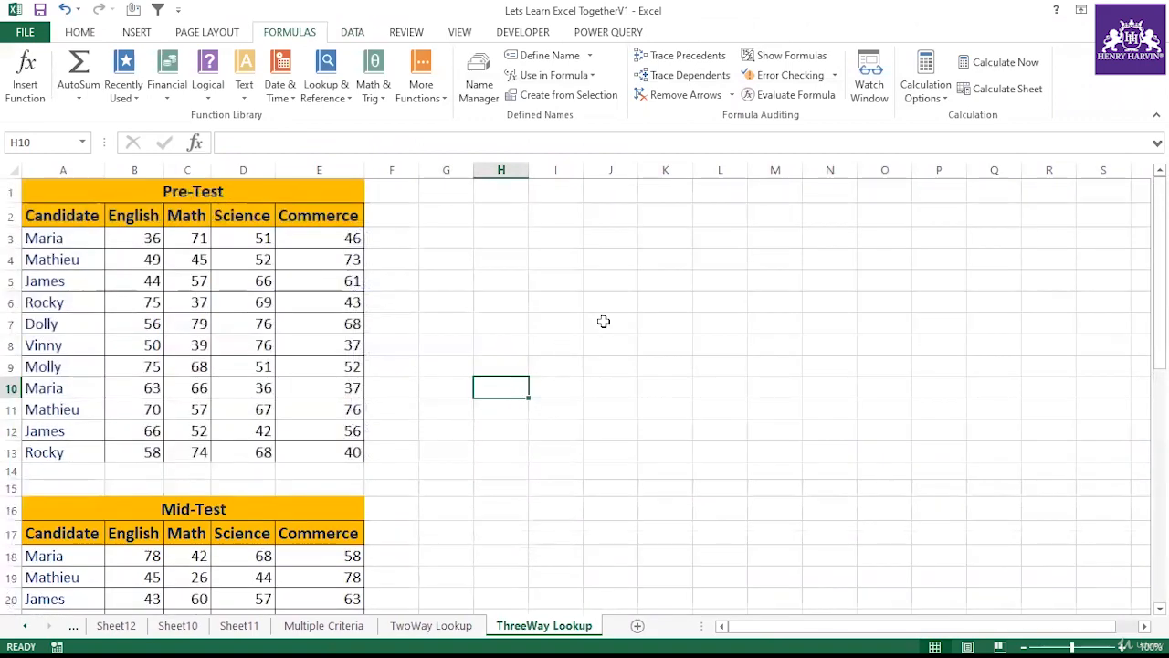